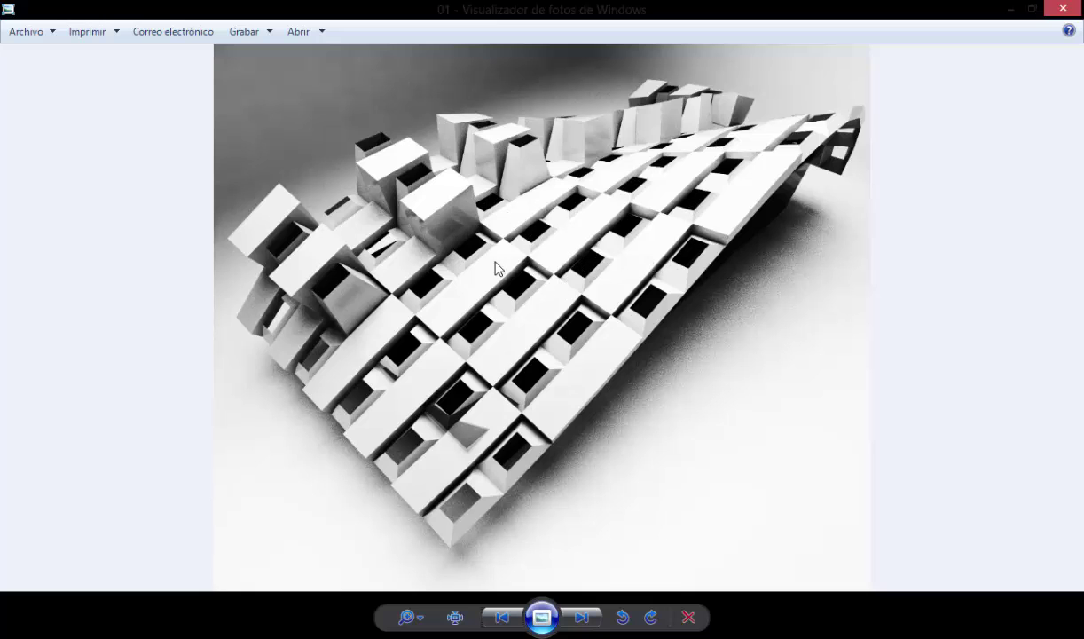
# Step through the reference renders to the hand sketch and zoom in on boxes A and B.
pyautogui.click(581, 616)
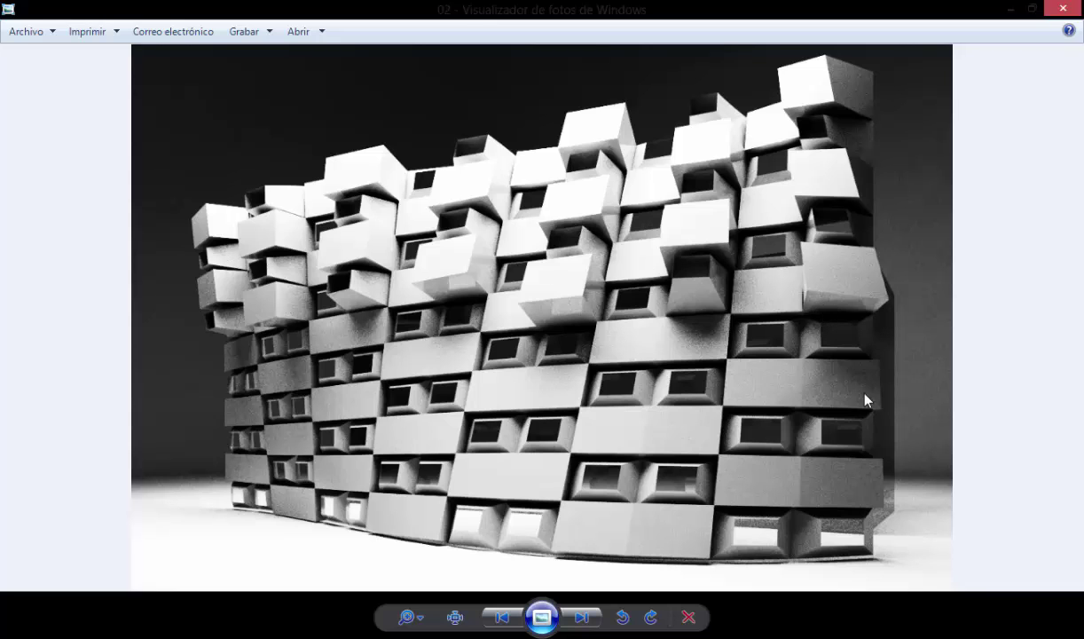
pyautogui.click(598, 621)
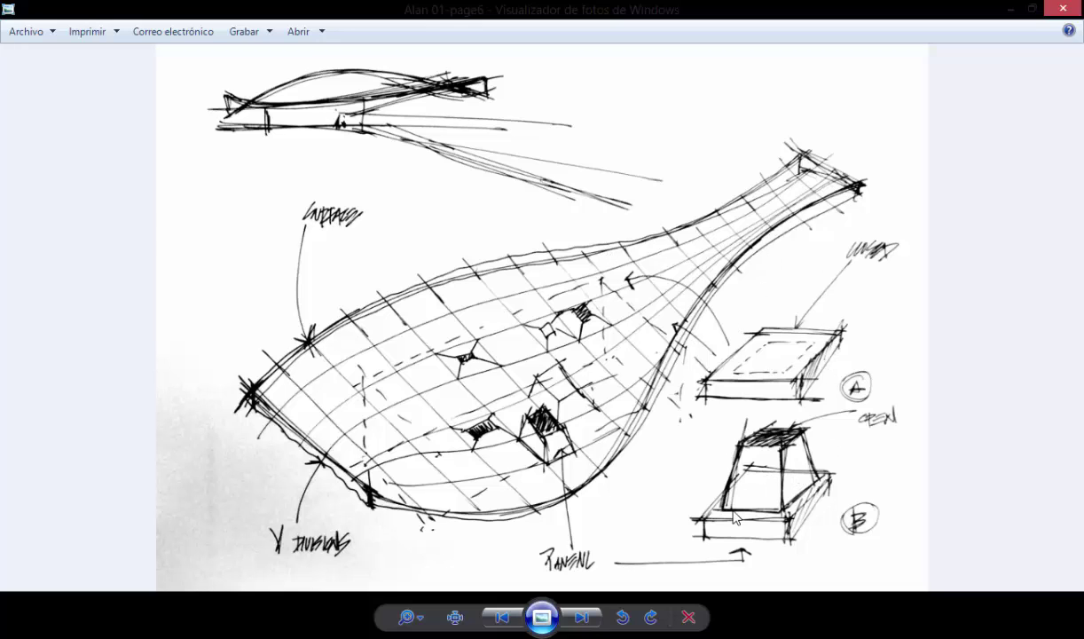
pyautogui.scroll(2, 818, 373)
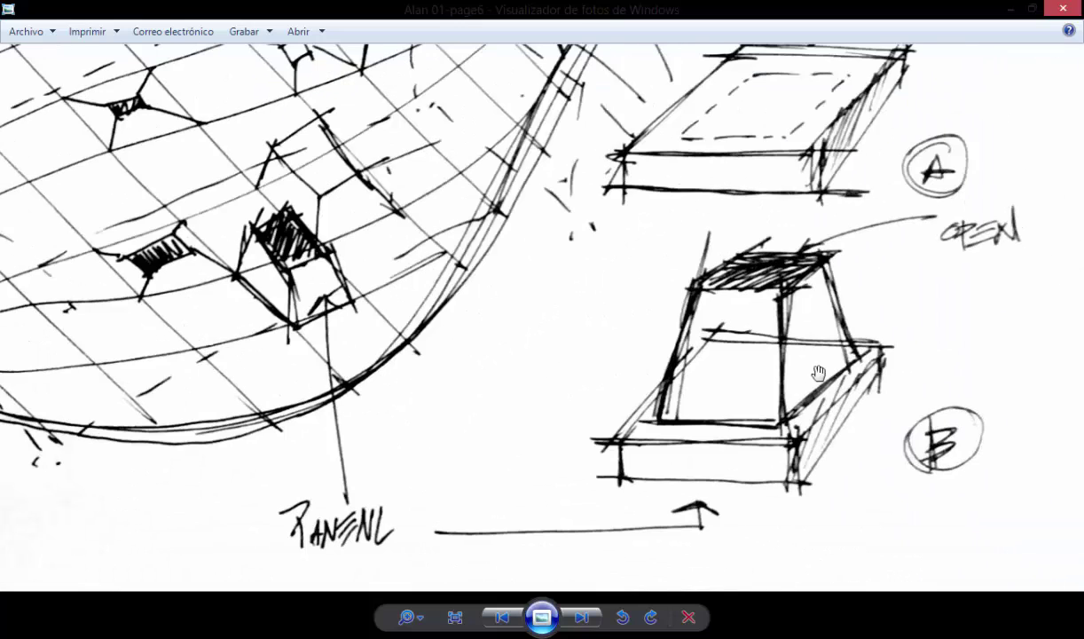
pyautogui.scroll(-2, 726, 349)
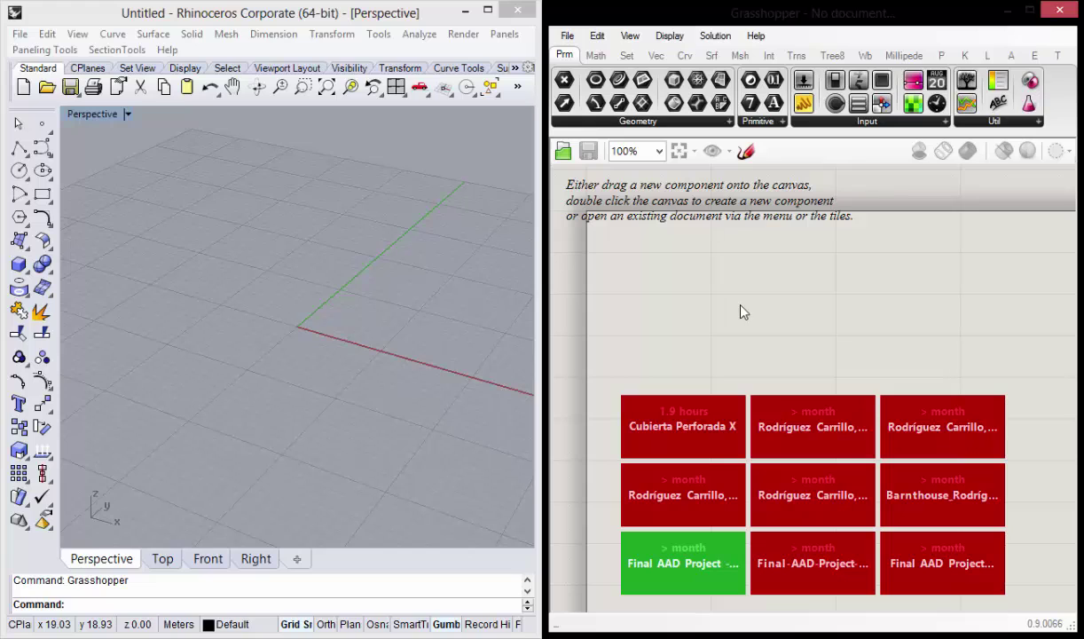
# Search 'plane s' to place a Plane Surface component and orbit to view its square preview.
pyautogui.moveTo(685, 300); pyautogui.dragTo(881, 359)
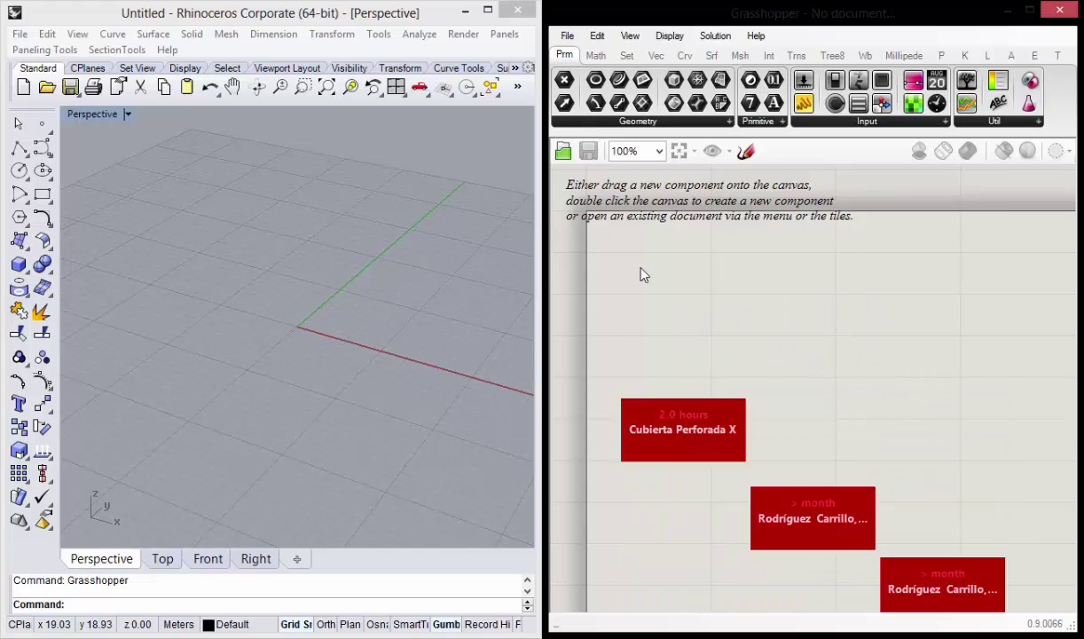
pyautogui.doubleClick(747, 309)
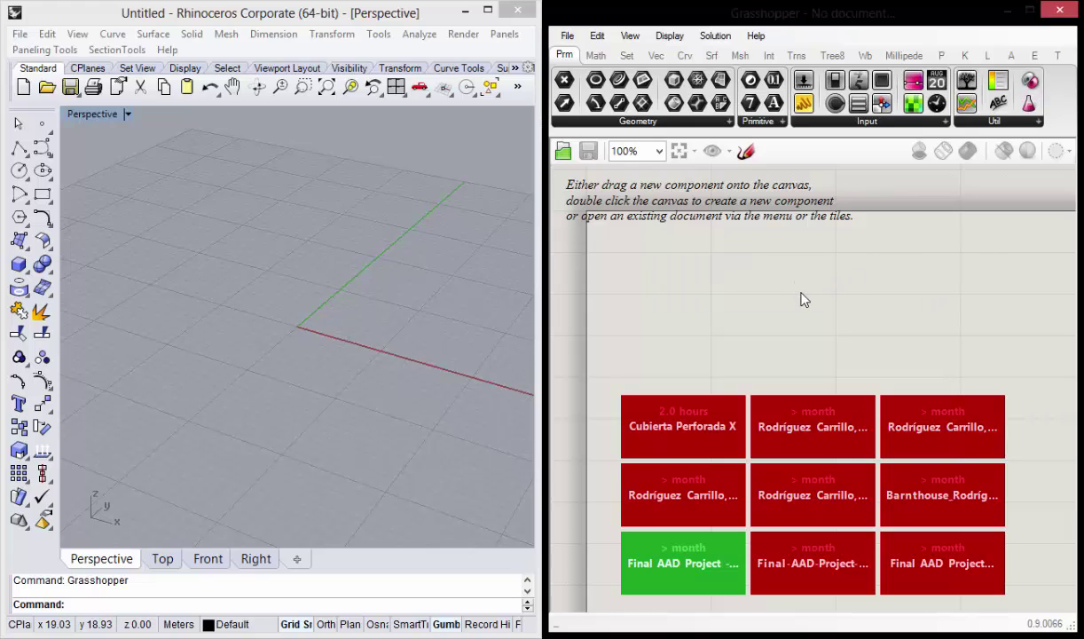
pyautogui.doubleClick(802, 298)
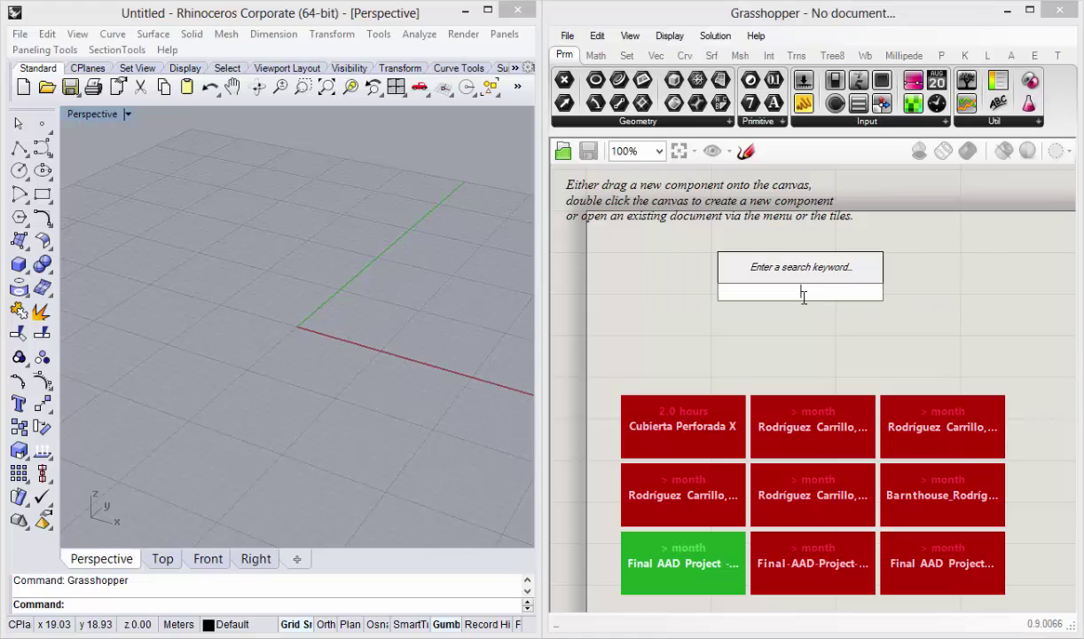
pyautogui.write('planar')
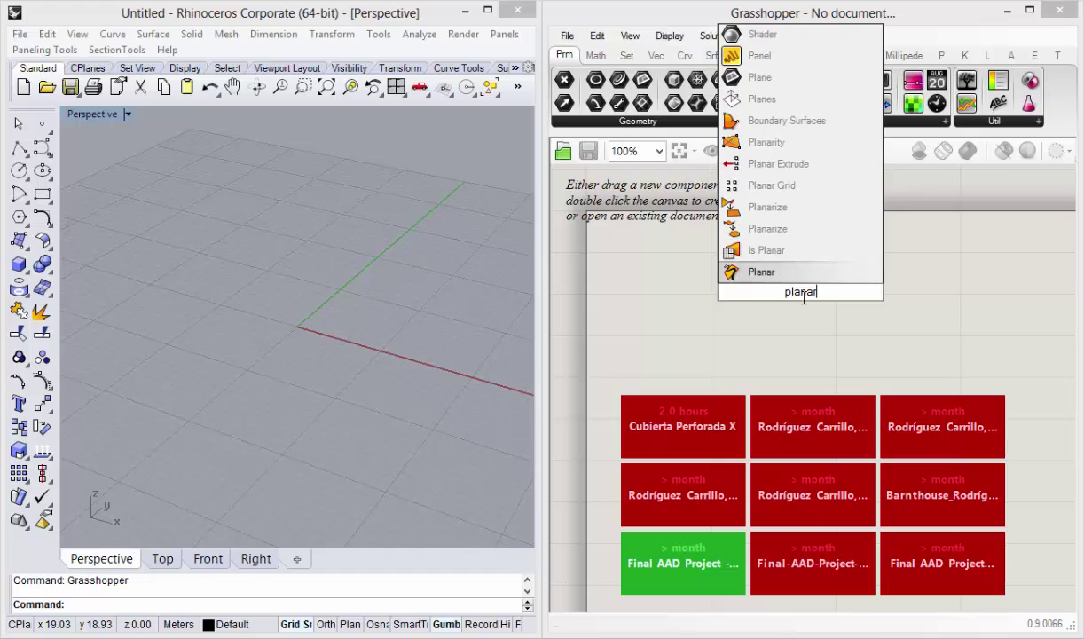
pyautogui.write(' s')
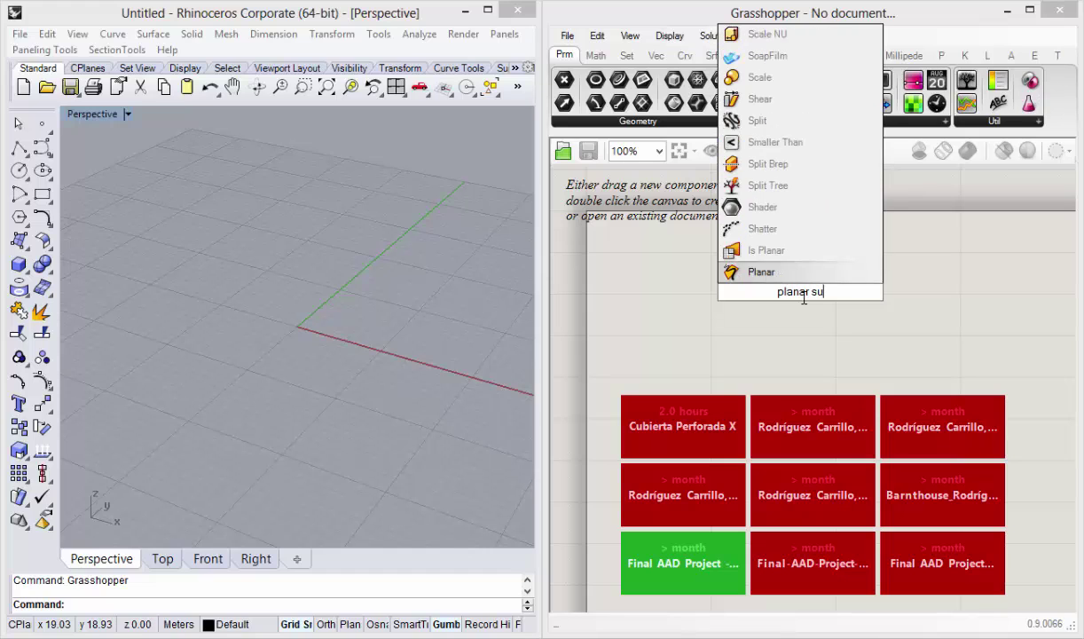
pyautogui.write('u')
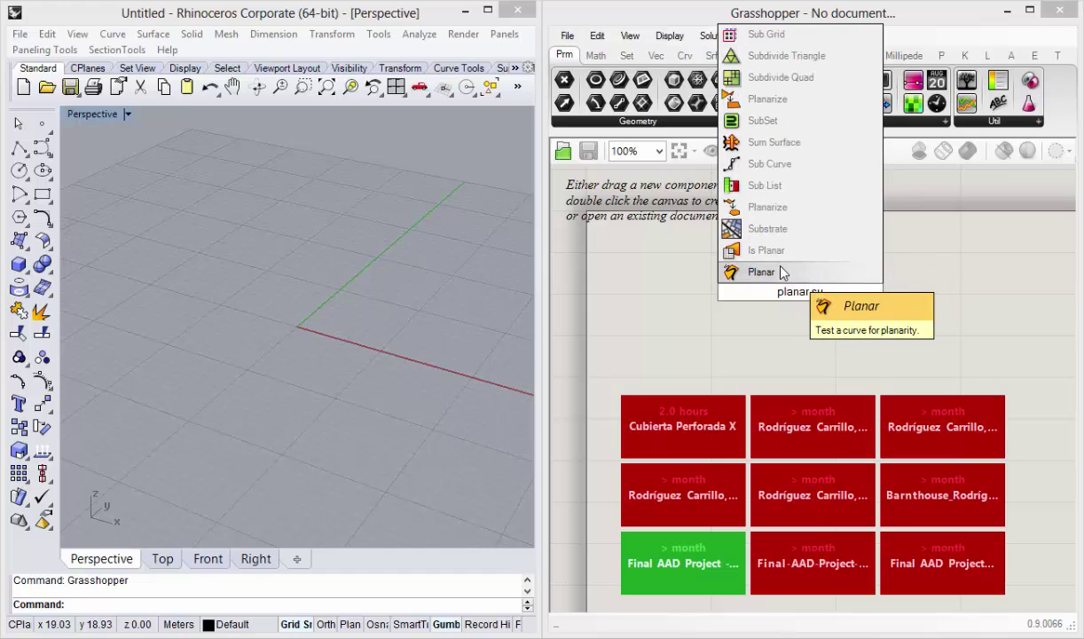
pyautogui.click(845, 308)
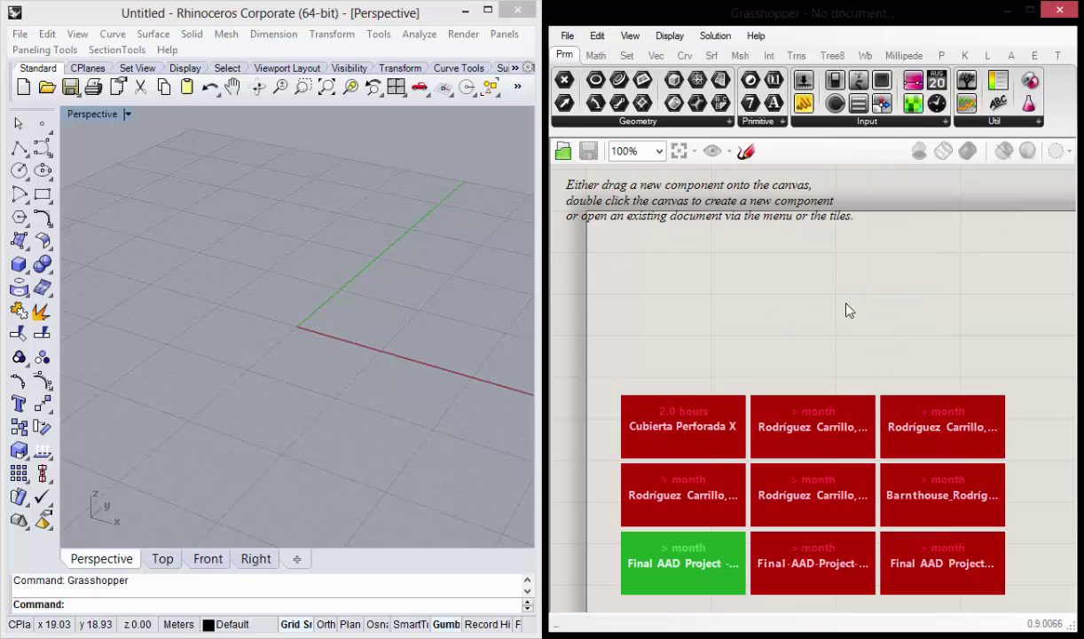
pyautogui.doubleClick(845, 308)
pyautogui.write('p')
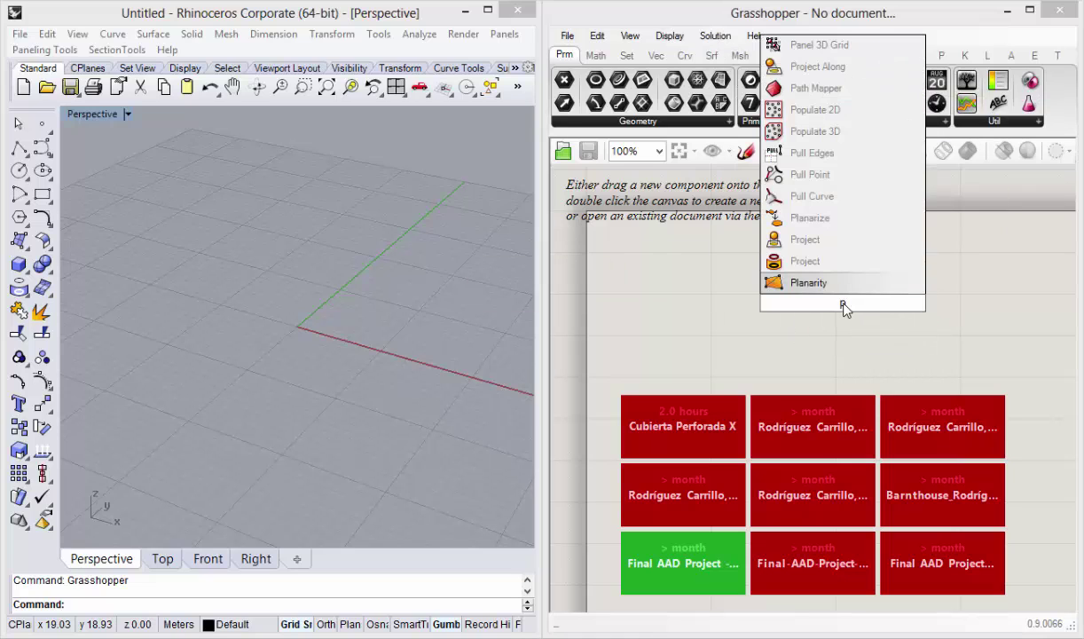
pyautogui.write('lanar')
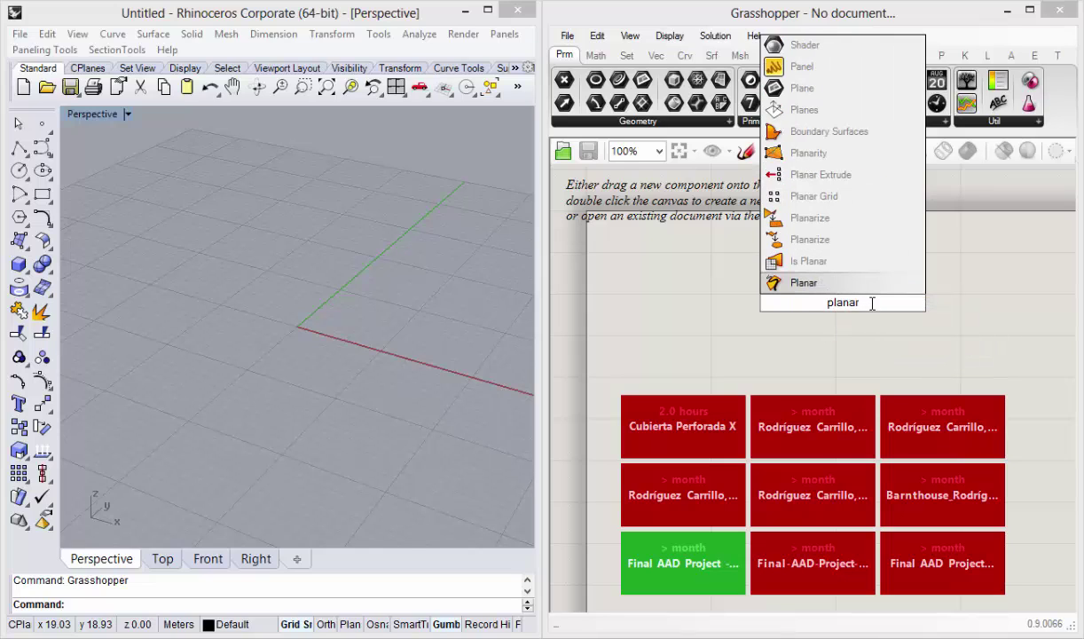
pyautogui.press('BackSpace')
pyautogui.press('BackSpace')
pyautogui.write('e')
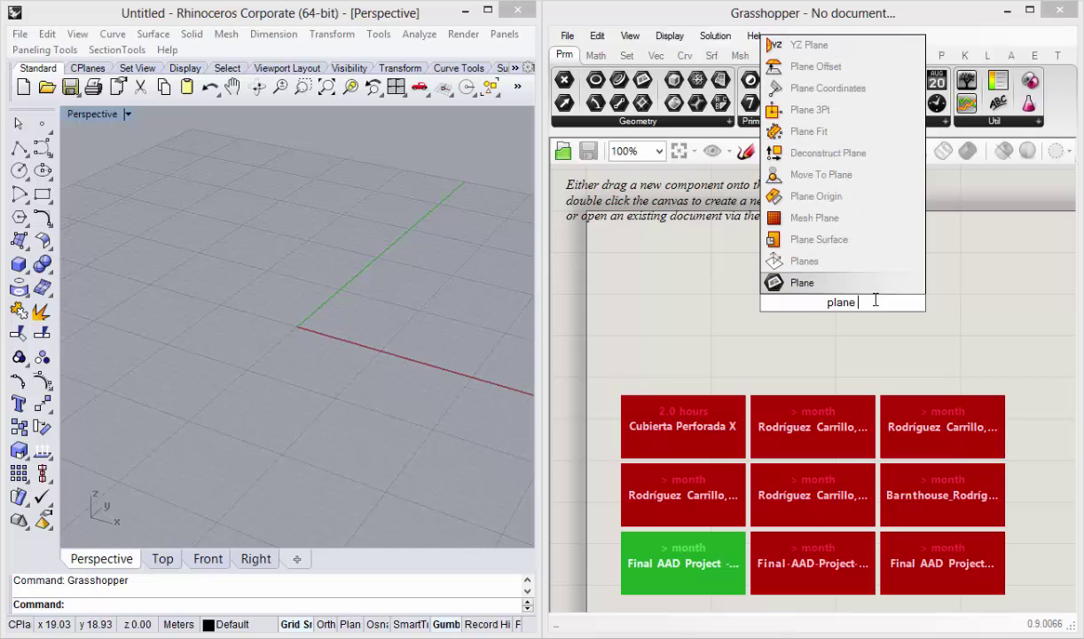
pyautogui.write(' s')
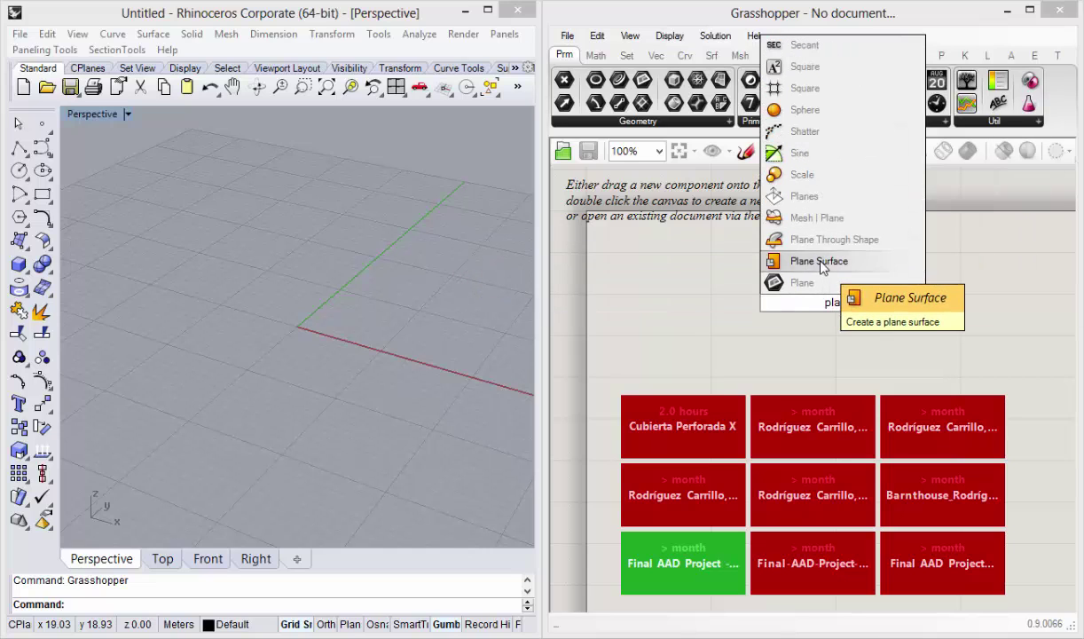
pyautogui.click(825, 262)
pyautogui.moveTo(363, 349)
pyautogui.mouseDown(button='right')
pyautogui.moveTo(301, 377)
pyautogui.moveTo(329, 300)
pyautogui.moveTo(249, 315)
pyautogui.moveTo(269, 387)
pyautogui.moveTo(206, 425)
pyautogui.moveTo(270, 433)
pyautogui.moveTo(261, 450)
pyautogui.moveTo(232, 327)
pyautogui.moveTo(252, 438)
pyautogui.mouseUp(button='right')
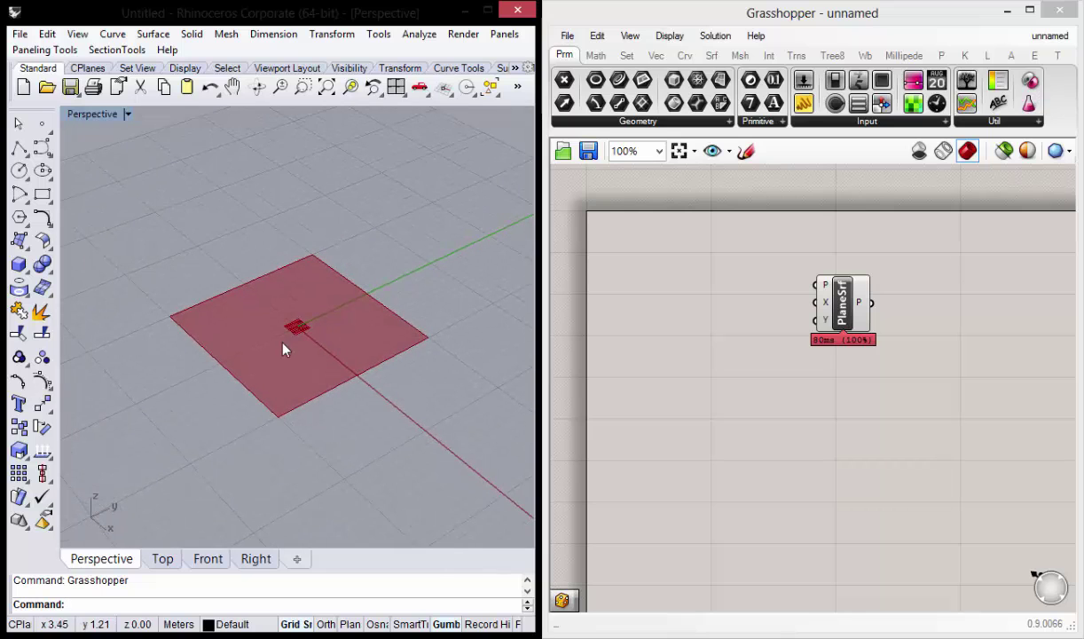
pyautogui.moveTo(841, 306); pyautogui.dragTo(850, 328)
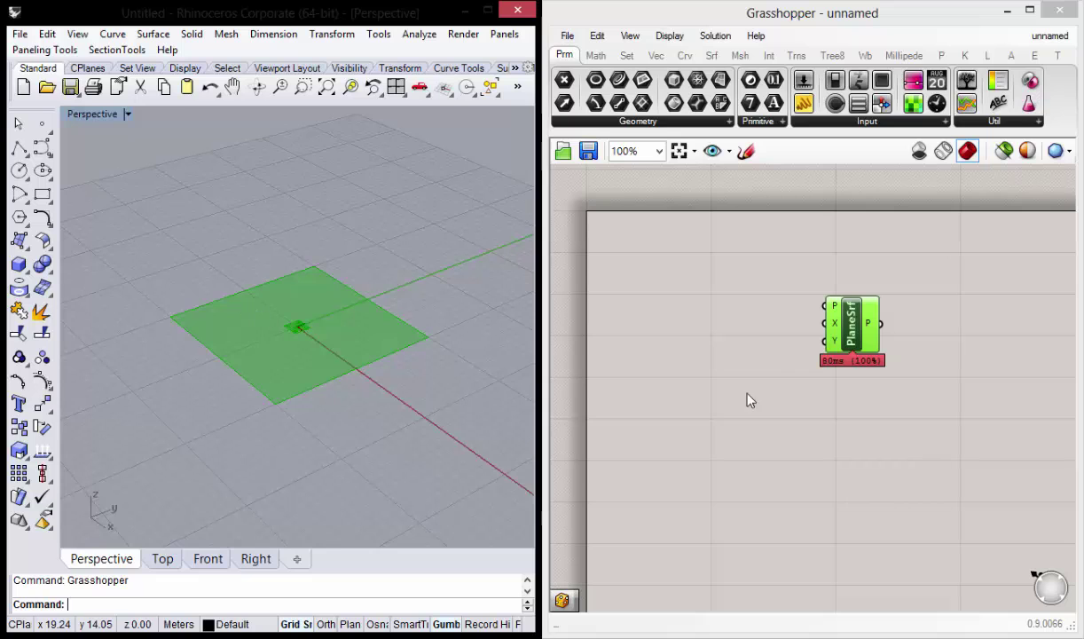
pyautogui.moveTo(290, 411)
pyautogui.mouseDown(button='right')
pyautogui.moveTo(272, 335)
pyautogui.moveTo(338, 351)
pyautogui.mouseUp(button='right')
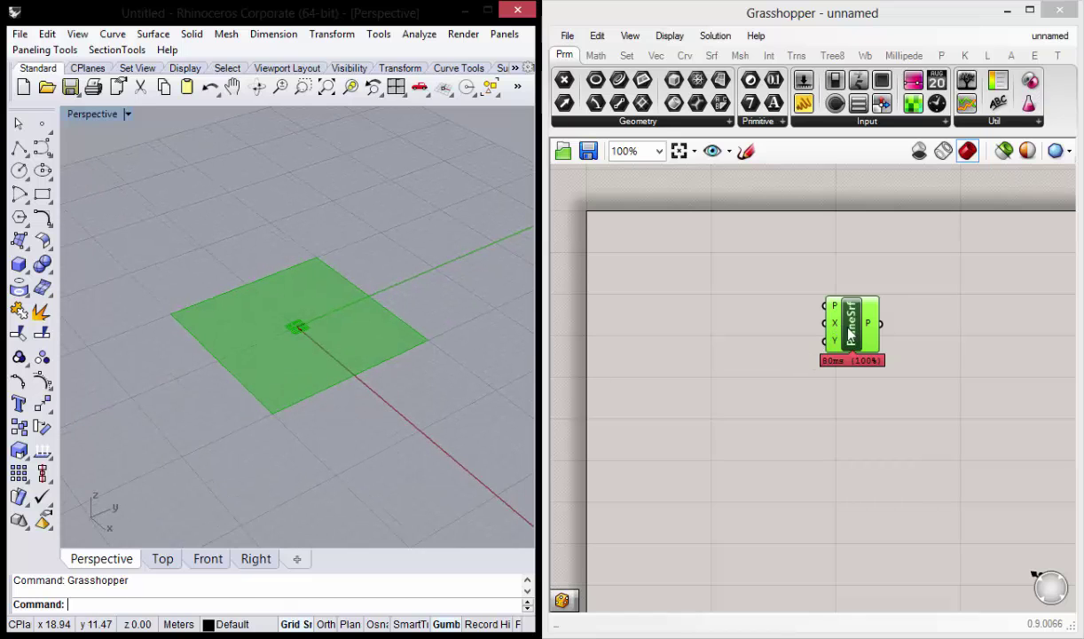
pyautogui.moveTo(853, 331)
pyautogui.mouseDown()
pyautogui.moveTo(799, 321)
pyautogui.moveTo(796, 301)
pyautogui.mouseUp()
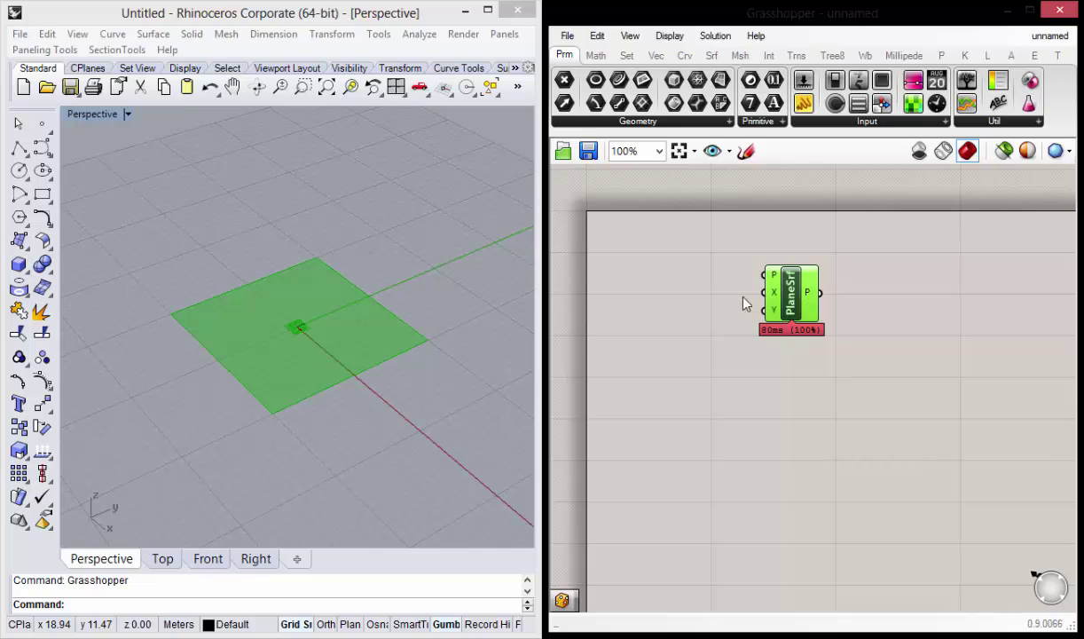
pyautogui.moveTo(744, 303); pyautogui.dragTo(740, 315, button='right')
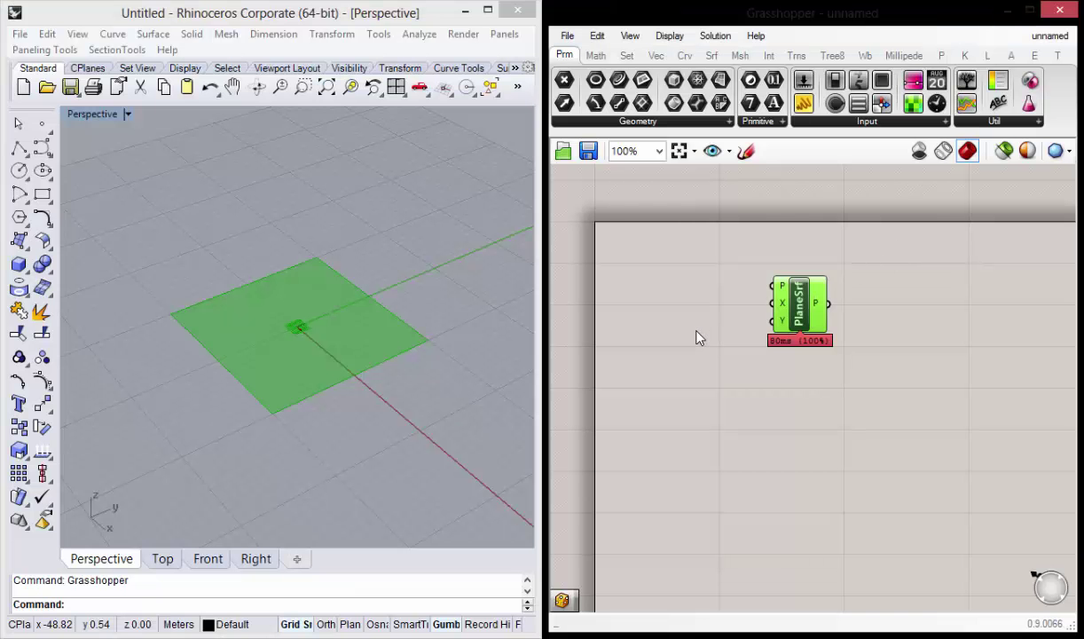
pyautogui.moveTo(697, 337); pyautogui.dragTo(719, 310, button='right')
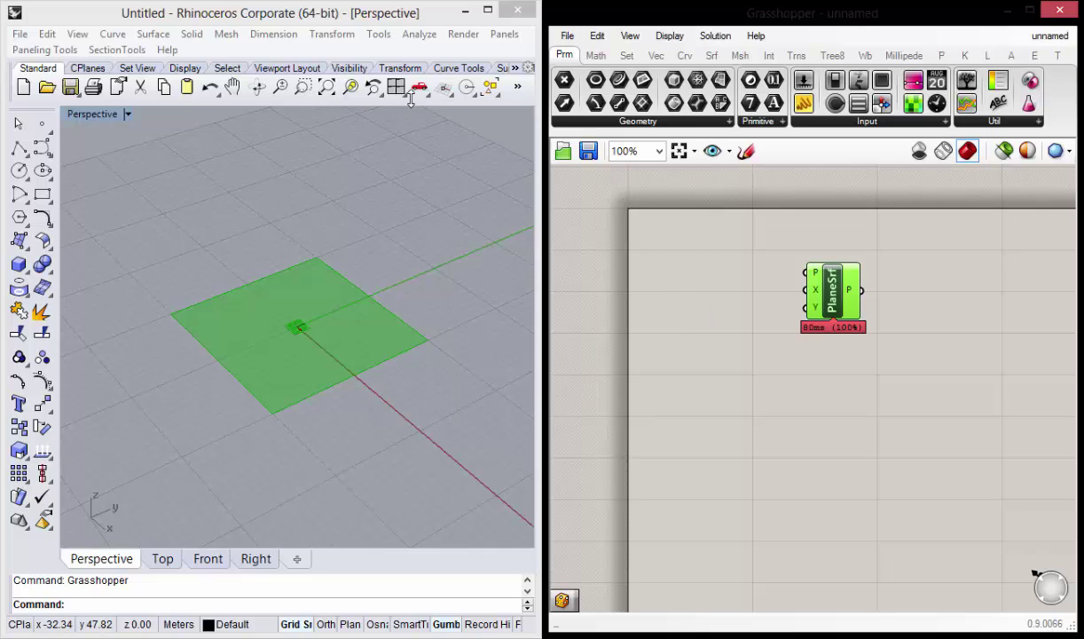
pyautogui.click(378, 34)
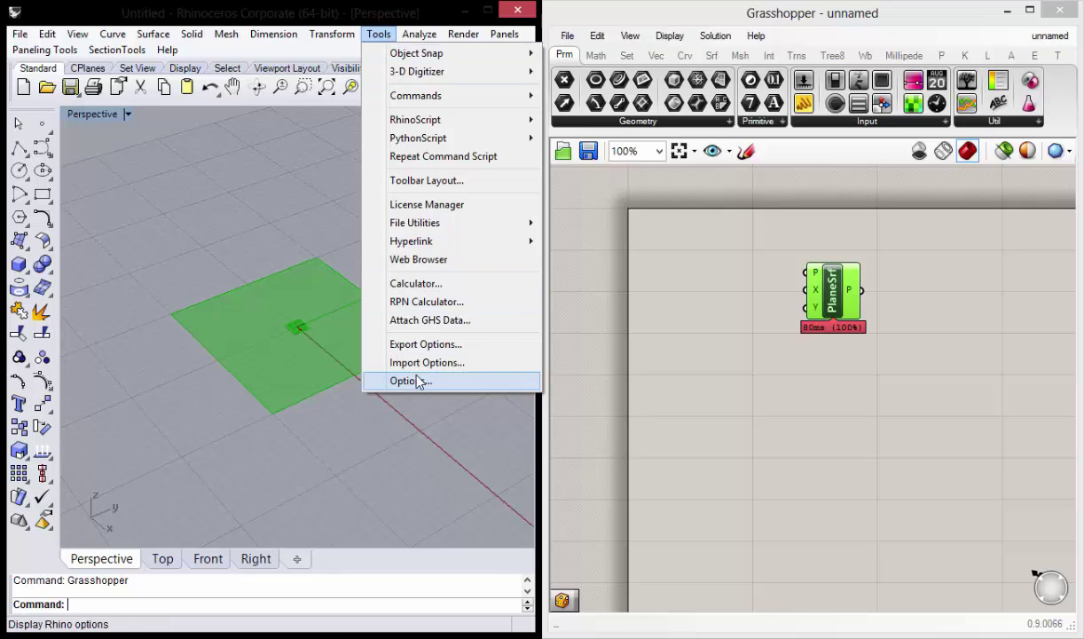
pyautogui.click(417, 381)
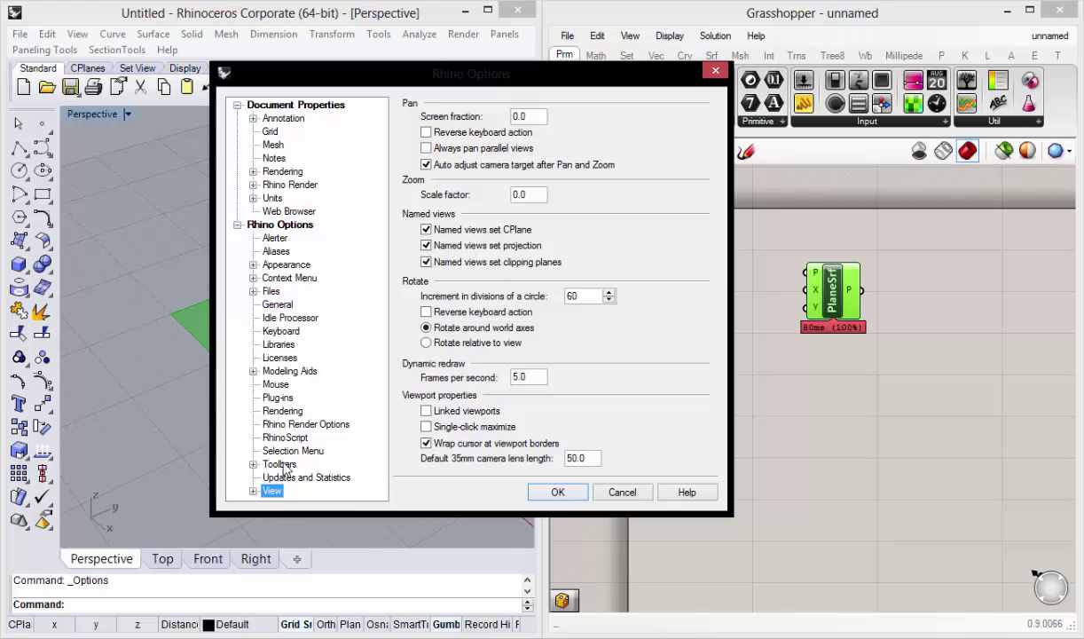
pyautogui.click(272, 199)
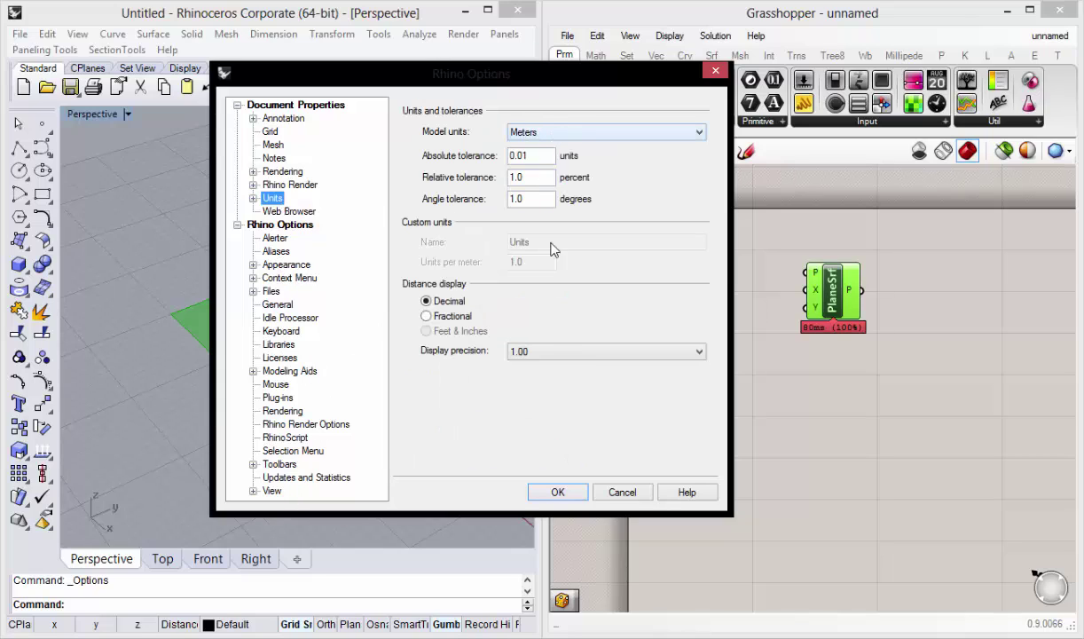
pyautogui.click(556, 493)
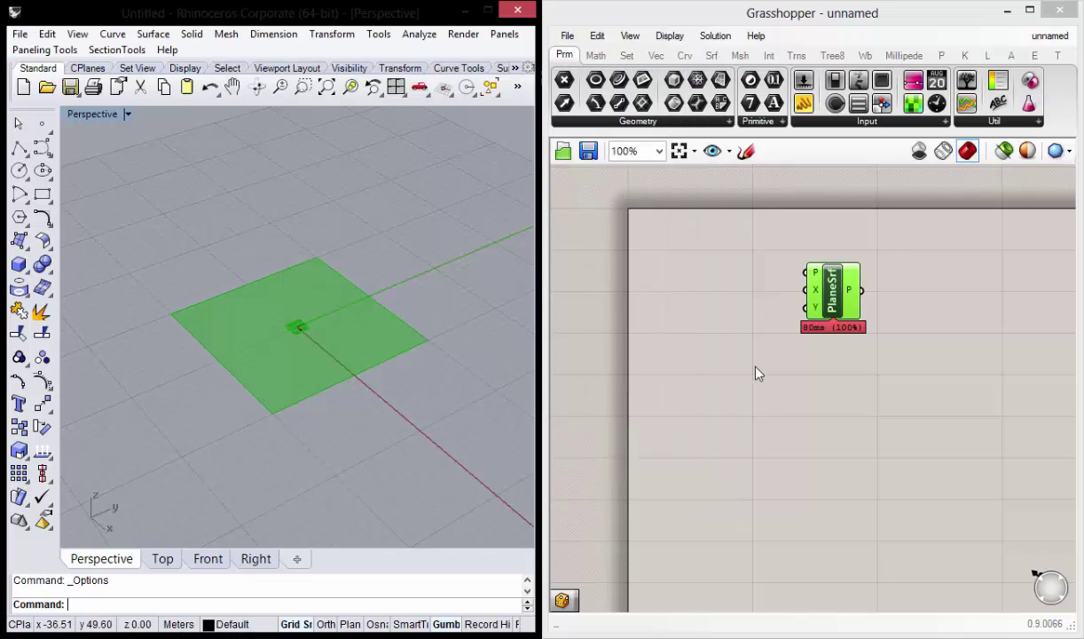
pyautogui.moveTo(861, 294); pyautogui.dragTo(864, 297)
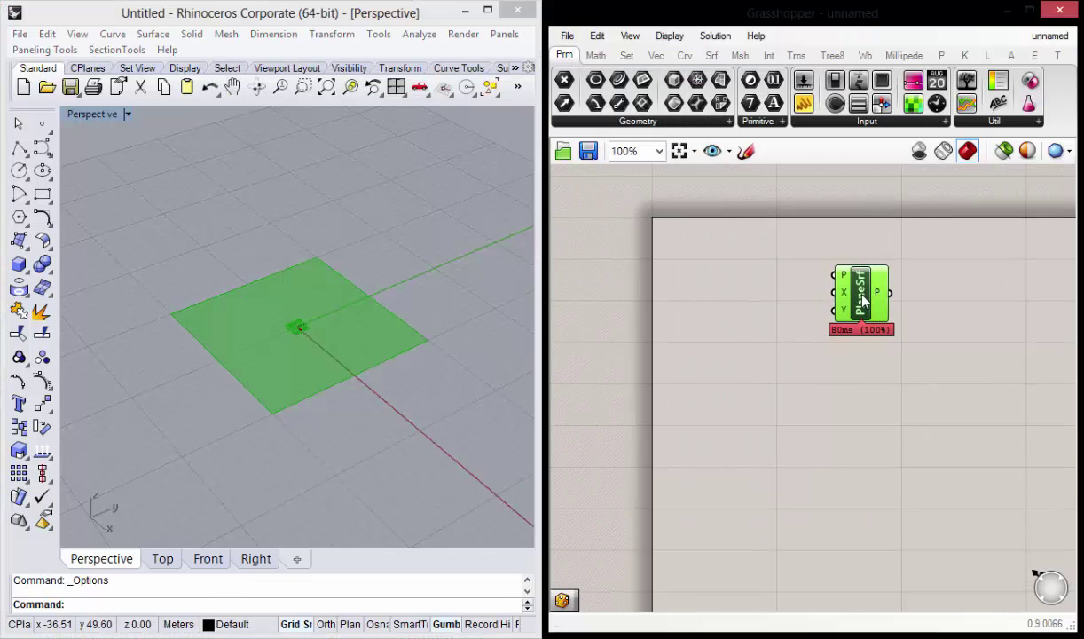
# Add a number slider set to 6 beside the PlaneSrf component for its X size.
pyautogui.click(710, 291)
pyautogui.doubleClick(709, 283)
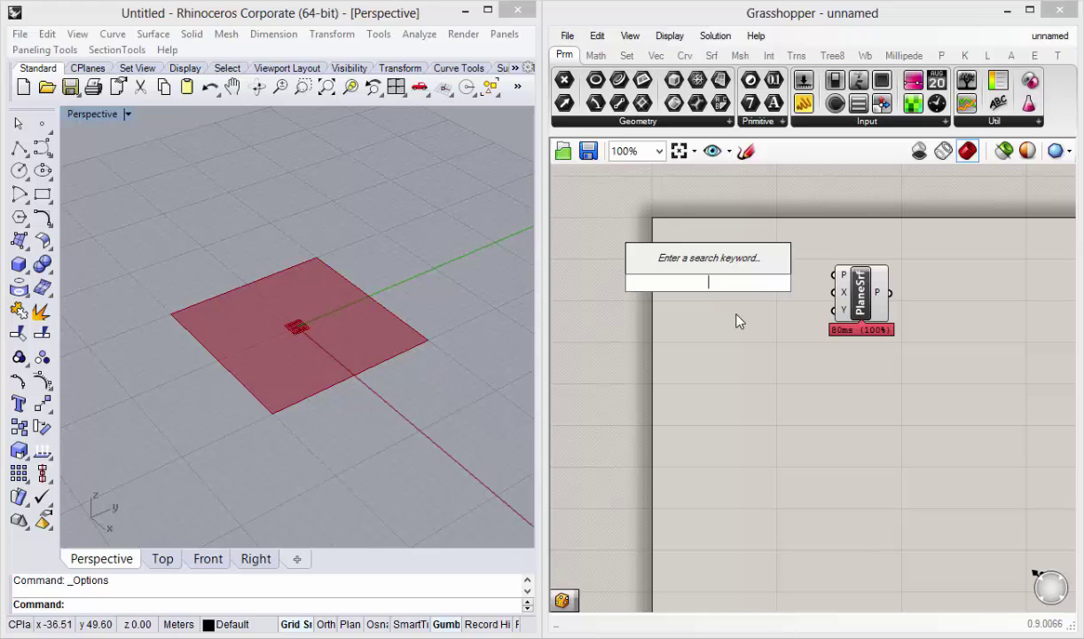
pyautogui.write('6')
pyautogui.press('Return')
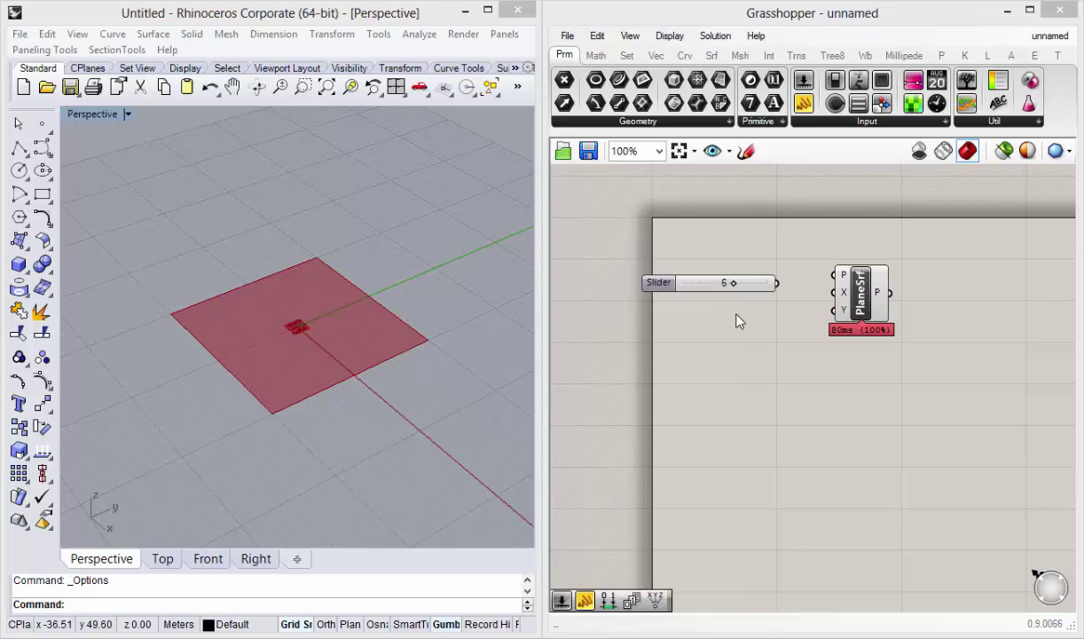
pyautogui.moveTo(664, 285); pyautogui.dragTo(682, 300)
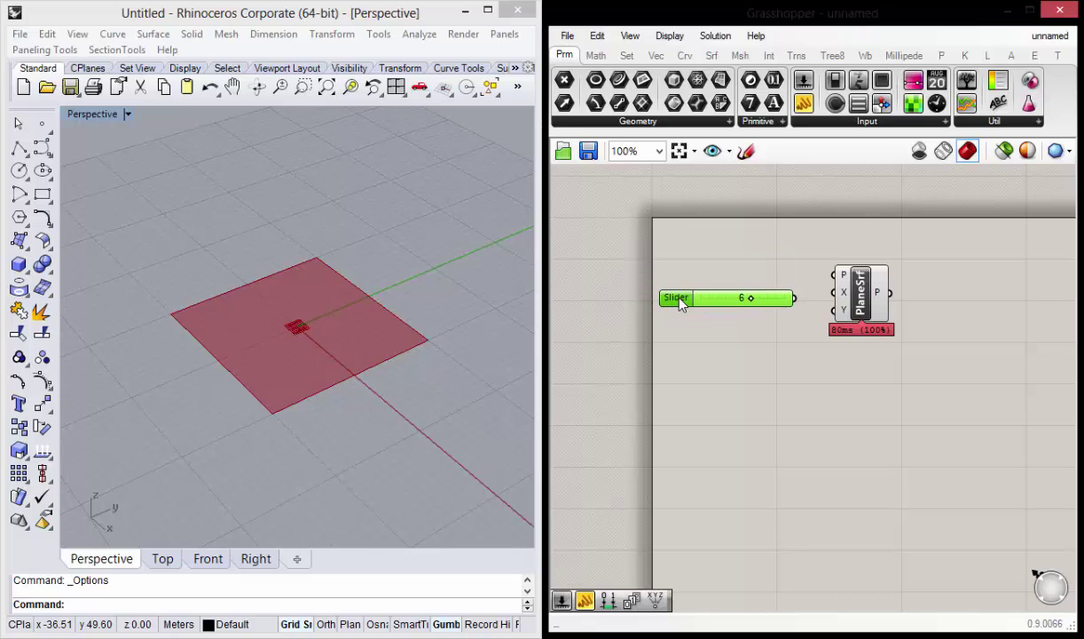
pyautogui.moveTo(863, 304); pyautogui.dragTo(889, 312)
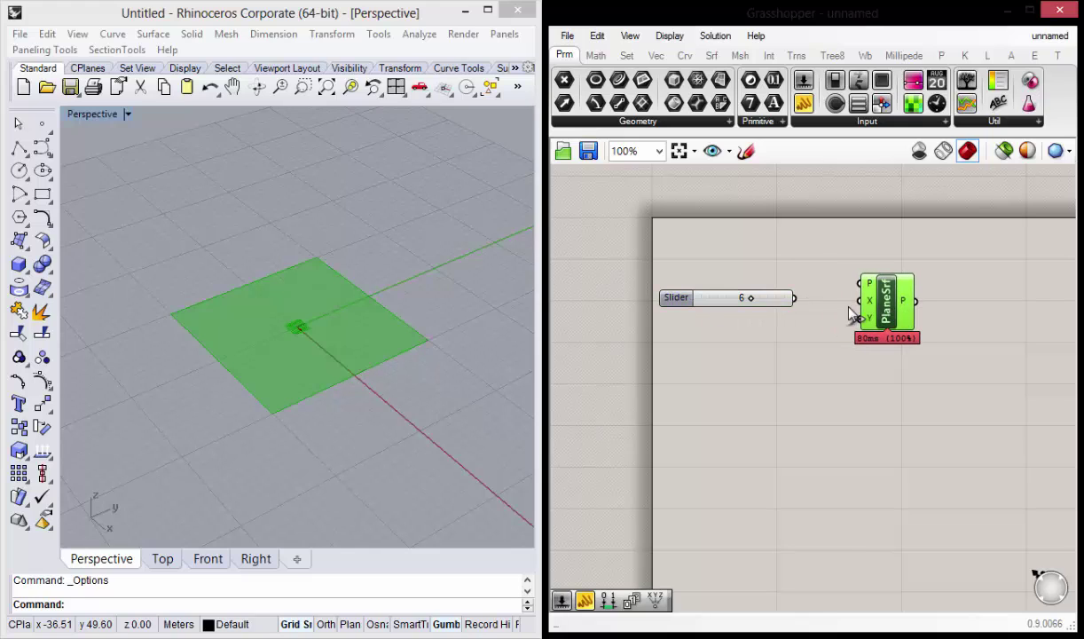
pyautogui.moveTo(674, 304); pyautogui.dragTo(672, 309)
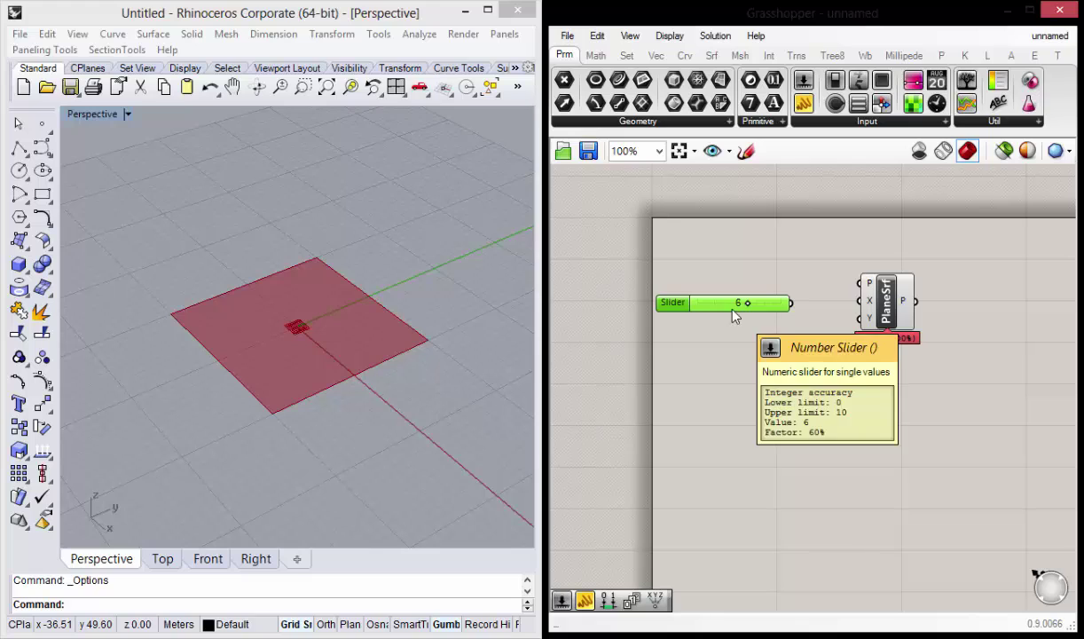
# Add a second slider set to 3 and wire it into PlaneSrf's Y input.
pyautogui.doubleClick(719, 364)
pyautogui.write('3')
pyautogui.press('Return')
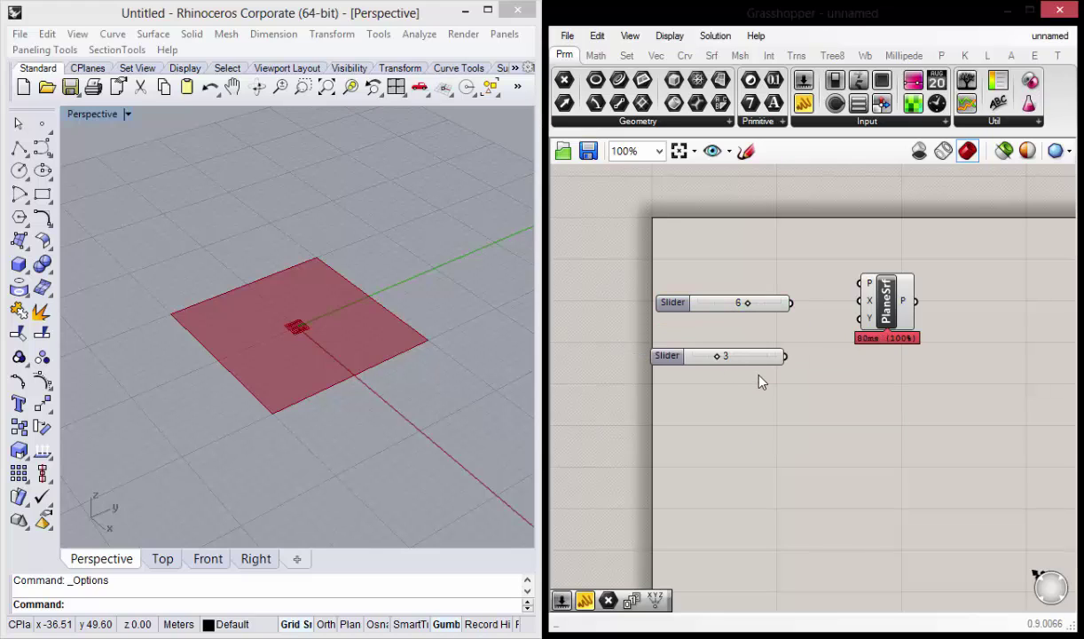
pyautogui.moveTo(668, 357); pyautogui.dragTo(674, 328)
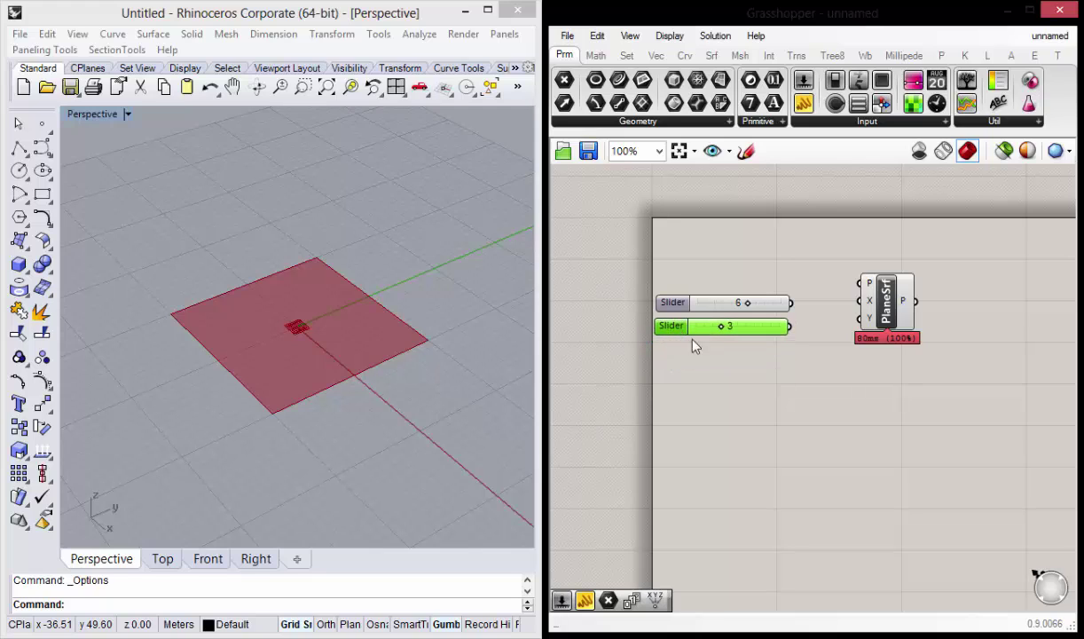
pyautogui.moveTo(829, 393); pyautogui.dragTo(811, 382, button='right')
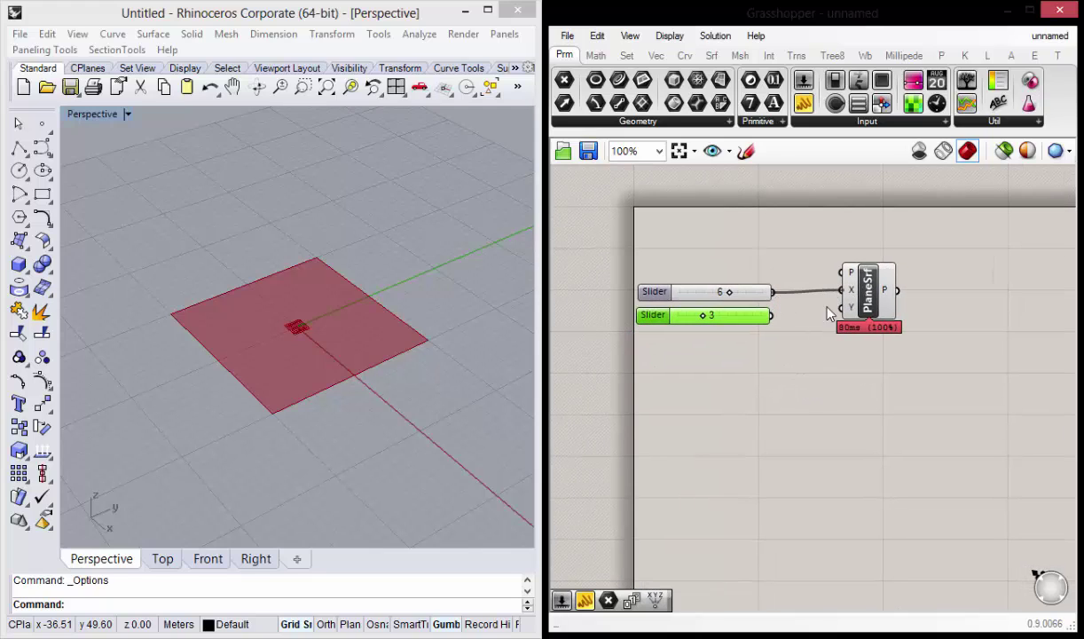
pyautogui.moveTo(831, 317); pyautogui.dragTo(841, 308)
pyautogui.write('X Siz')
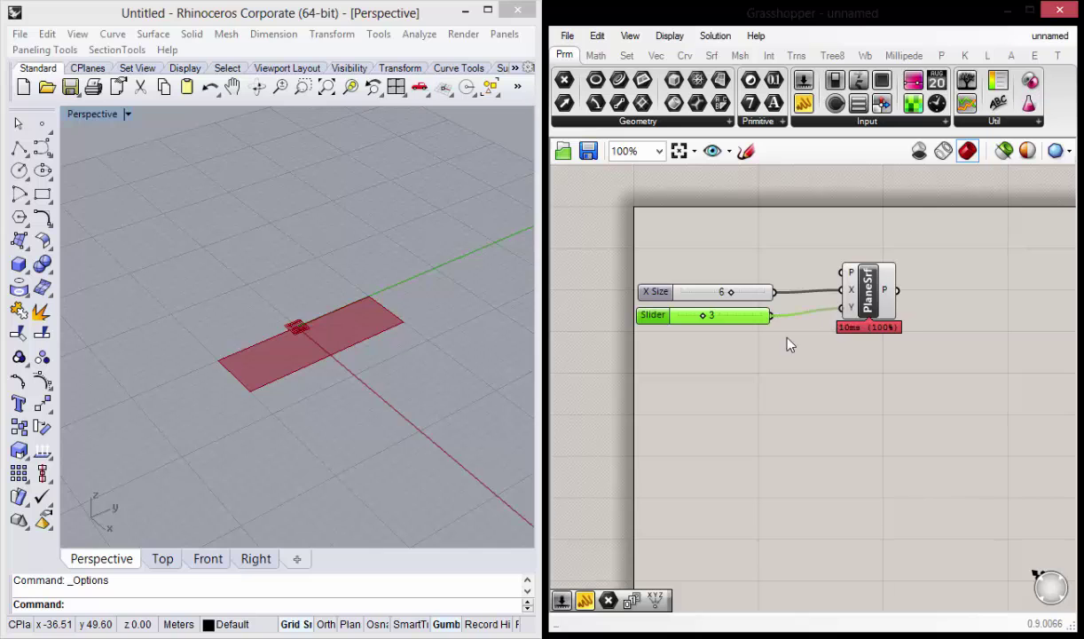
pyautogui.moveTo(355, 353); pyautogui.dragTo(329, 350, button='right')
pyautogui.scroll(2, 366, 310)
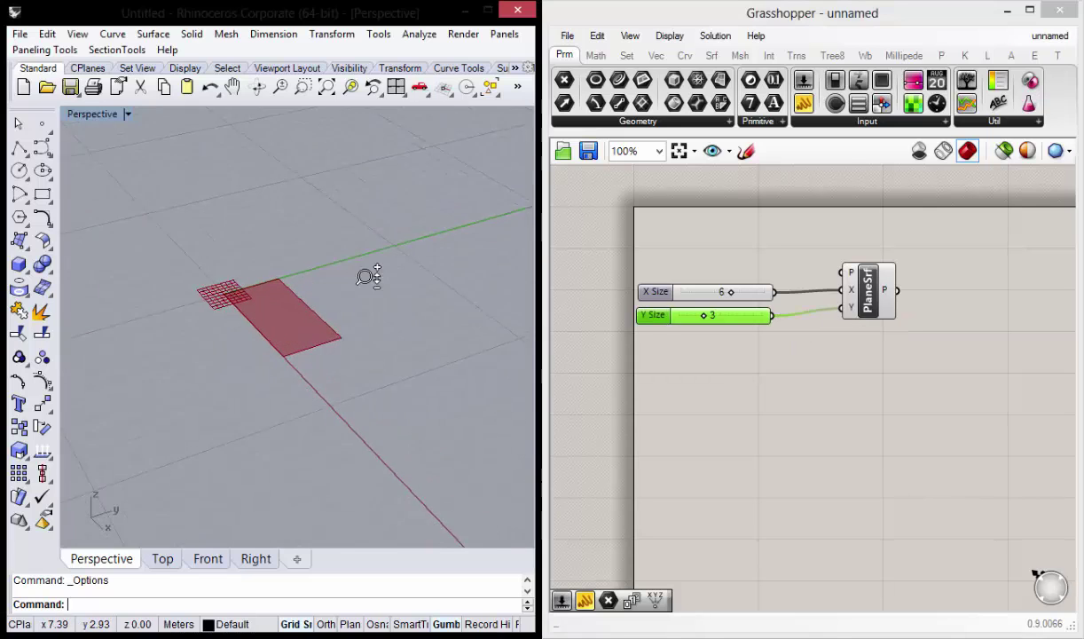
pyautogui.scroll(2, 370, 273)
pyautogui.scroll(2, 295, 295)
pyautogui.moveTo(912, 428)
pyautogui.mouseDown(button='right')
pyautogui.moveTo(835, 392)
pyautogui.moveTo(842, 385)
pyautogui.moveTo(777, 376)
pyautogui.mouseUp(button='right')
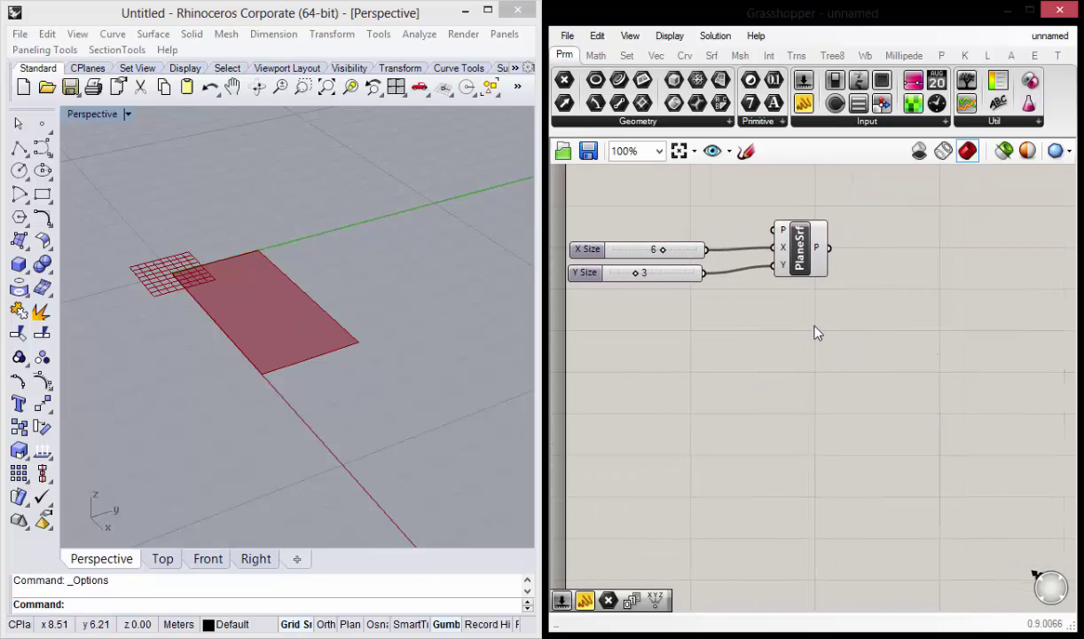
# Place an Extrude component right of PlaneSrf and connect PlaneSrf's P output to its B input.
pyautogui.doubleClick(836, 361)
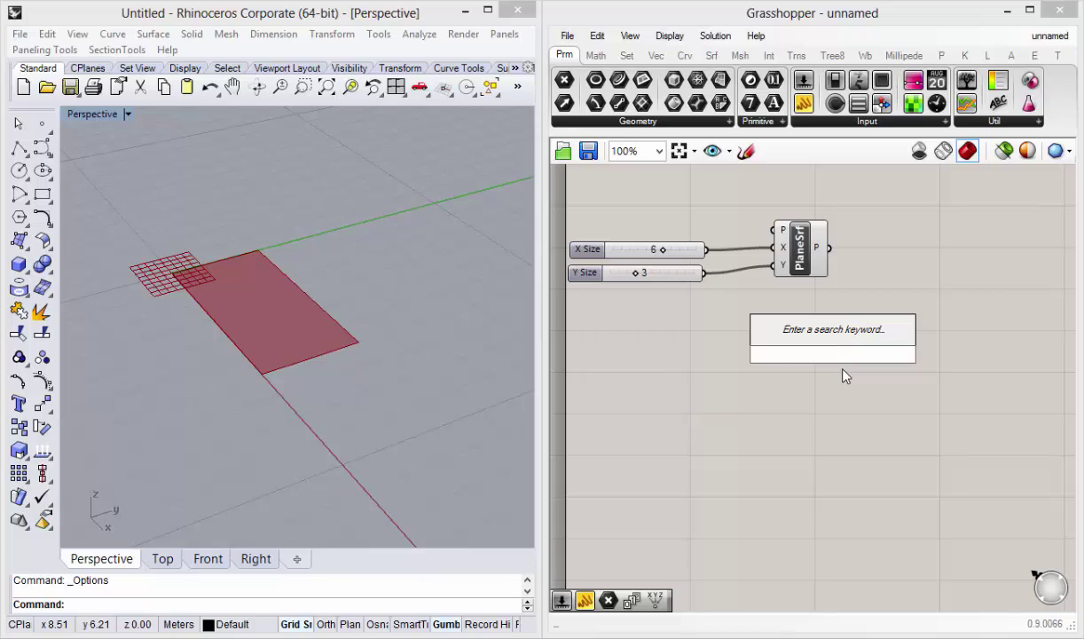
pyautogui.write('extr')
pyautogui.click(819, 330)
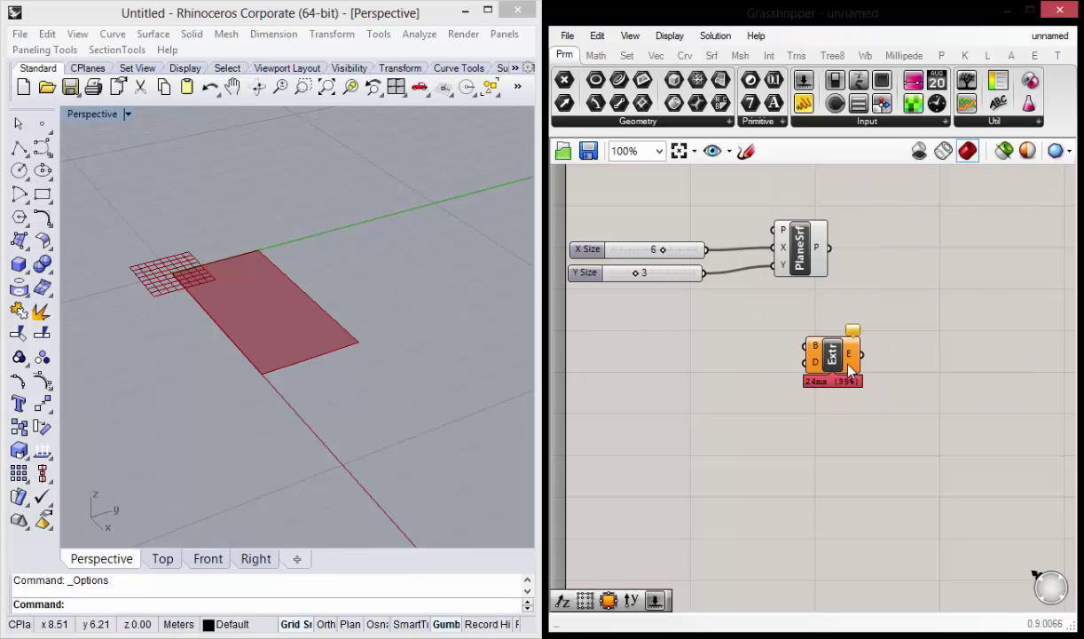
pyautogui.moveTo(848, 371); pyautogui.dragTo(946, 262)
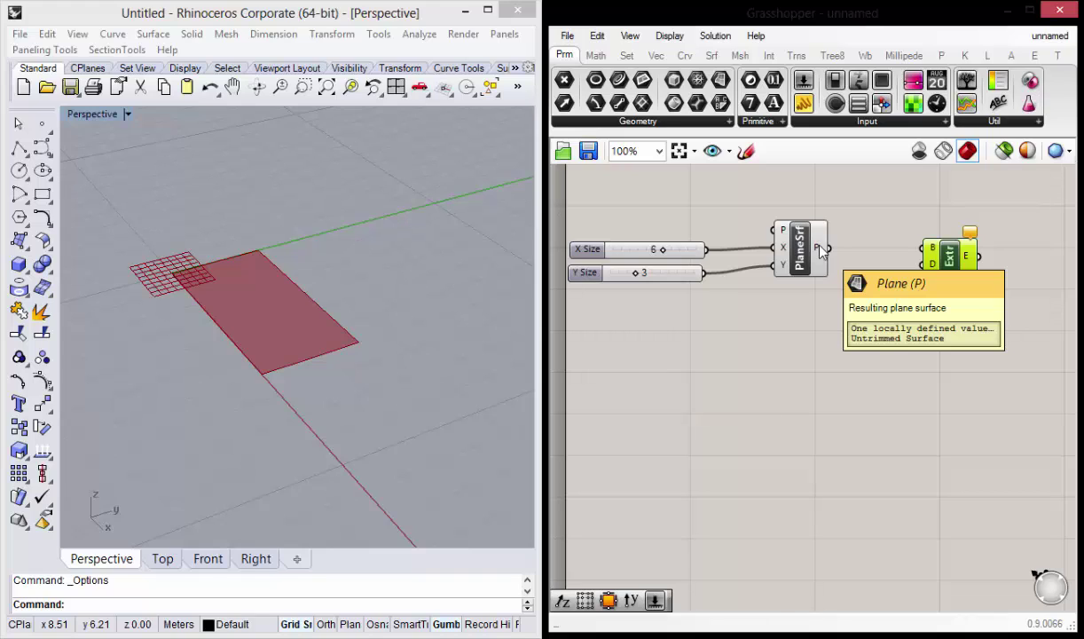
pyautogui.moveTo(827, 249); pyautogui.dragTo(931, 256)
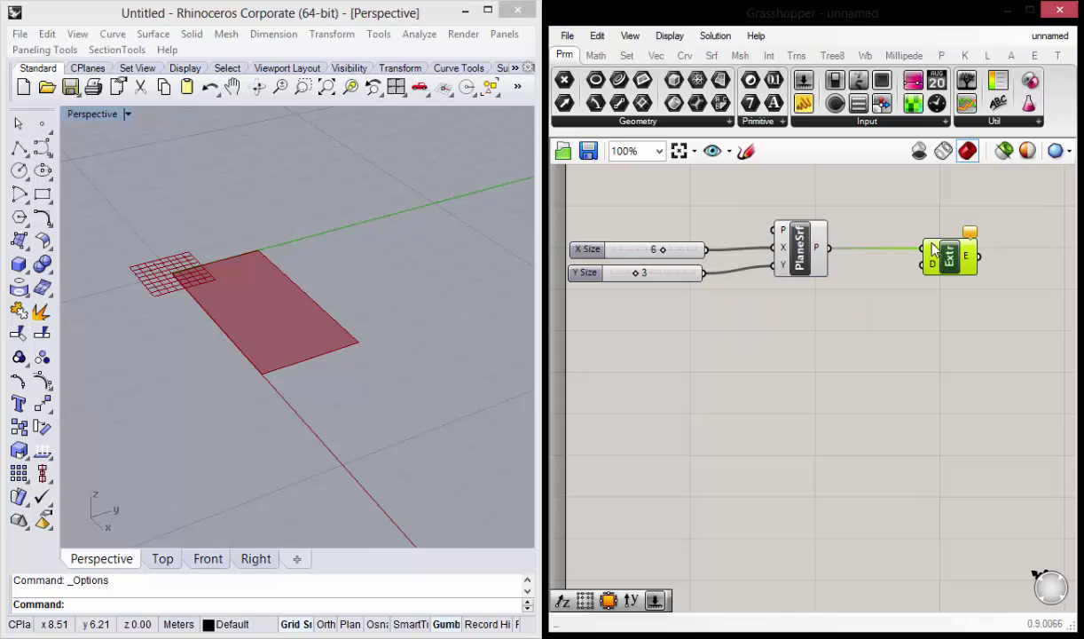
pyautogui.moveTo(947, 254); pyautogui.dragTo(953, 263)
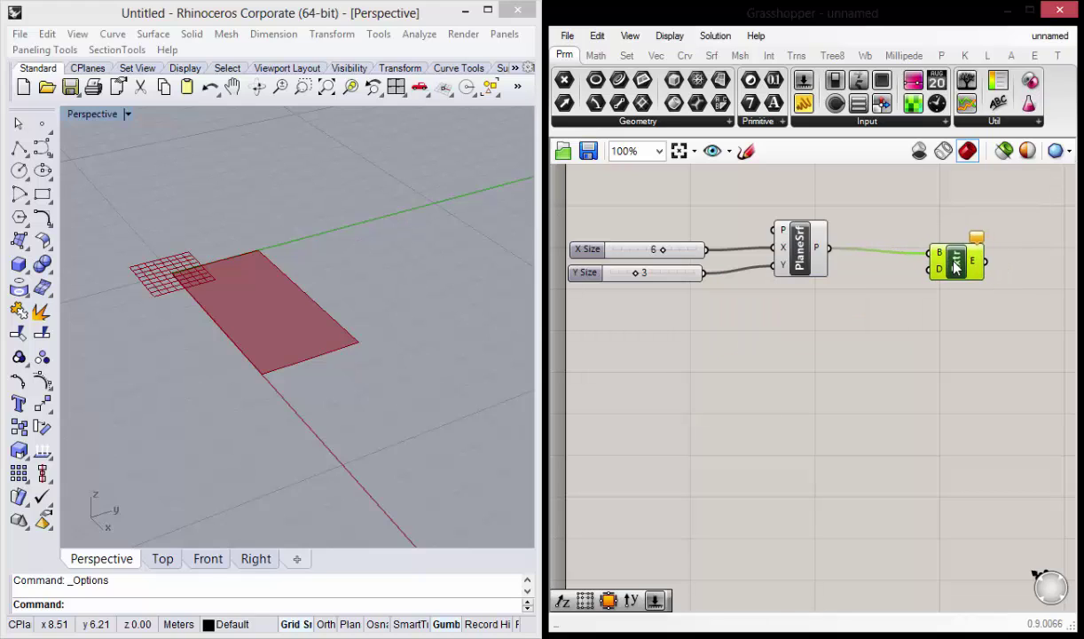
pyautogui.moveTo(725, 320); pyautogui.dragTo(763, 322, button='right')
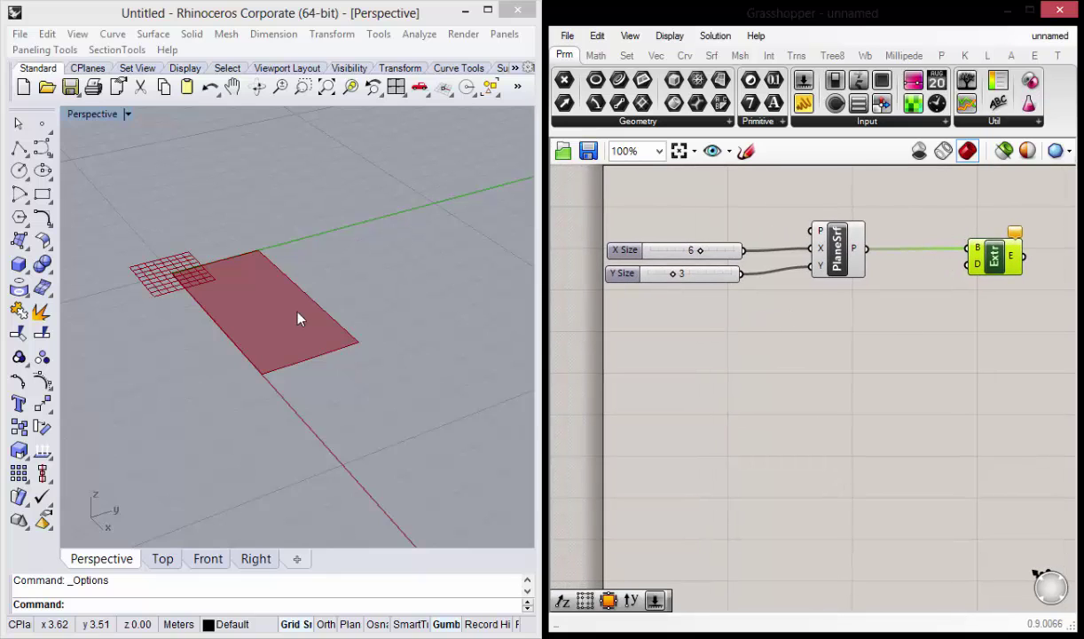
pyautogui.moveTo(300, 316)
pyautogui.mouseDown(button='right')
pyautogui.moveTo(282, 287)
pyautogui.moveTo(268, 303)
pyautogui.moveTo(189, 279)
pyautogui.mouseUp(button='right')
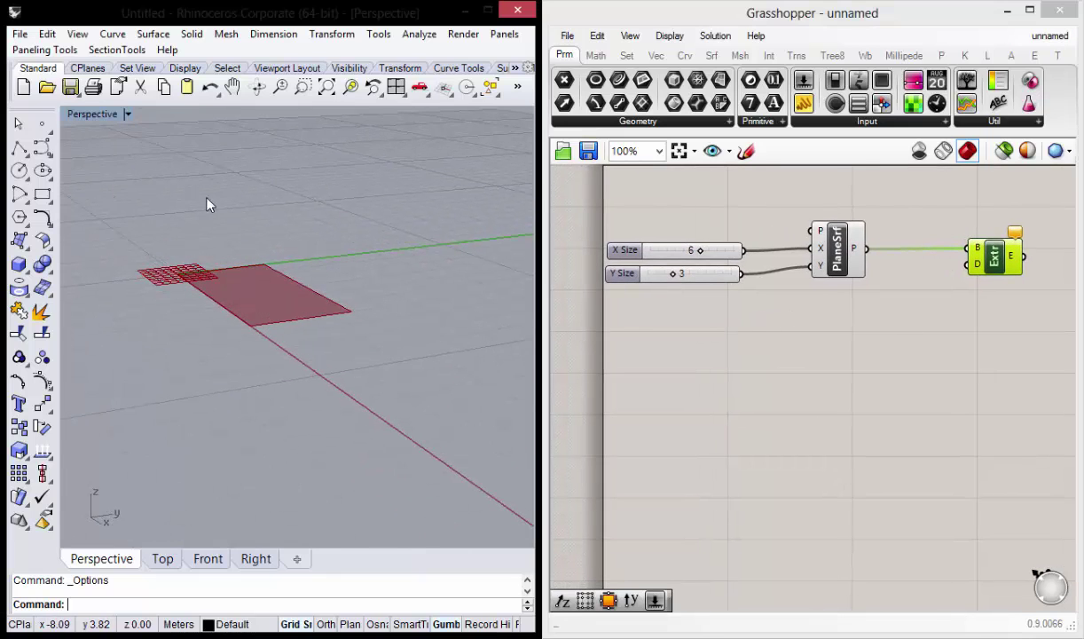
pyautogui.moveTo(296, 282); pyautogui.dragTo(273, 307, button='right')
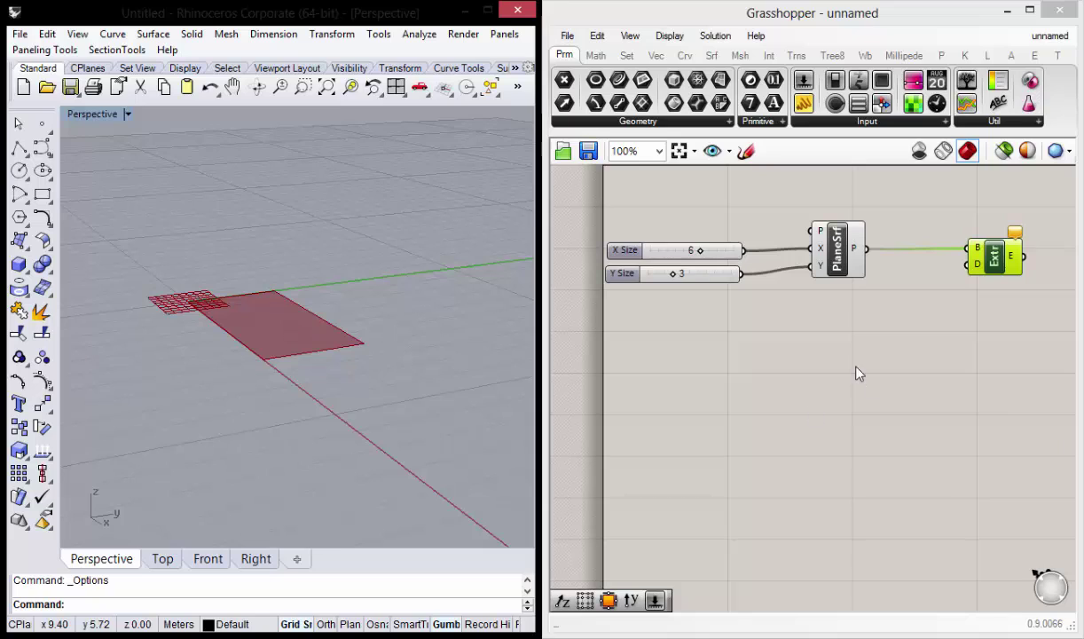
pyautogui.moveTo(832, 355); pyautogui.dragTo(832, 364, button='right')
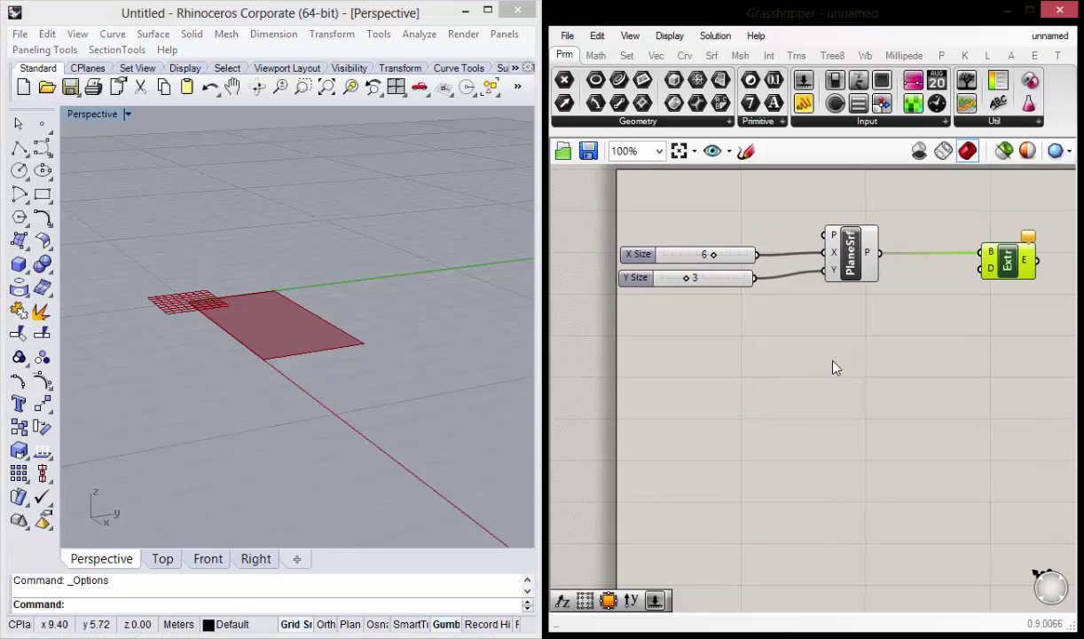
pyautogui.click(656, 55)
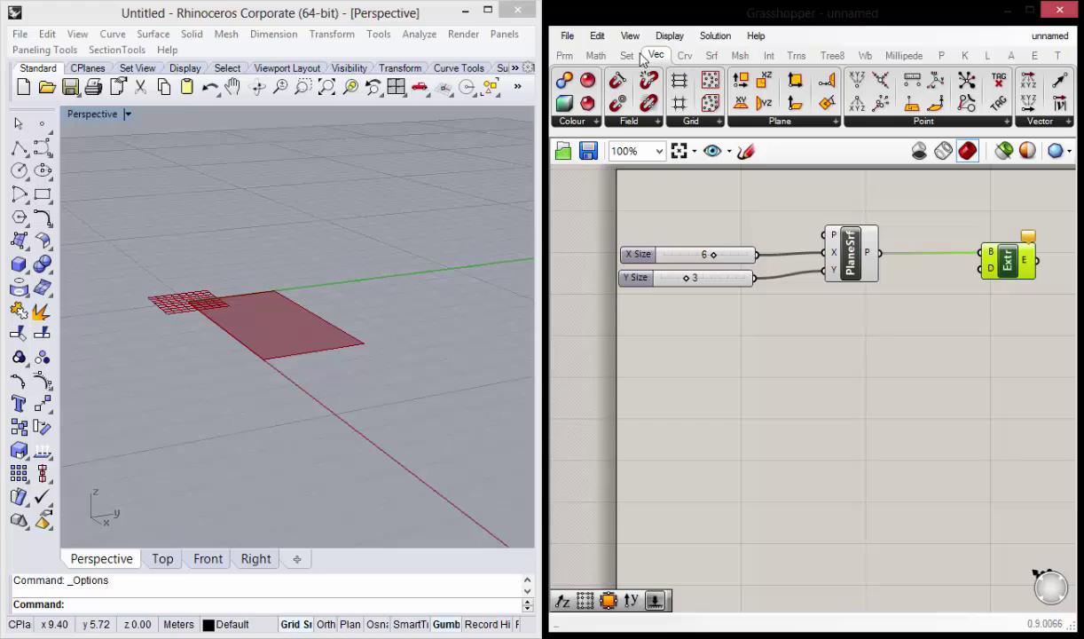
# Drive Extrude's direction with a Unit Z vector scaled by a 0.8 factor slider.
pyautogui.click(1042, 121)
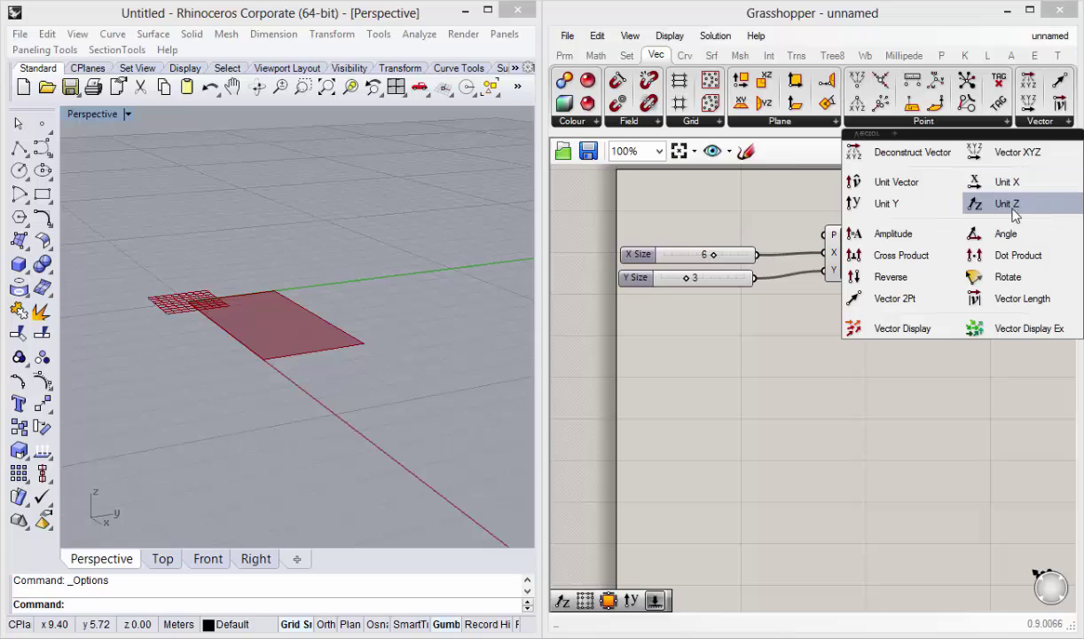
pyautogui.moveTo(976, 203)
pyautogui.mouseDown()
pyautogui.moveTo(850, 369)
pyautogui.moveTo(838, 349)
pyautogui.moveTo(850, 324)
pyautogui.mouseUp()
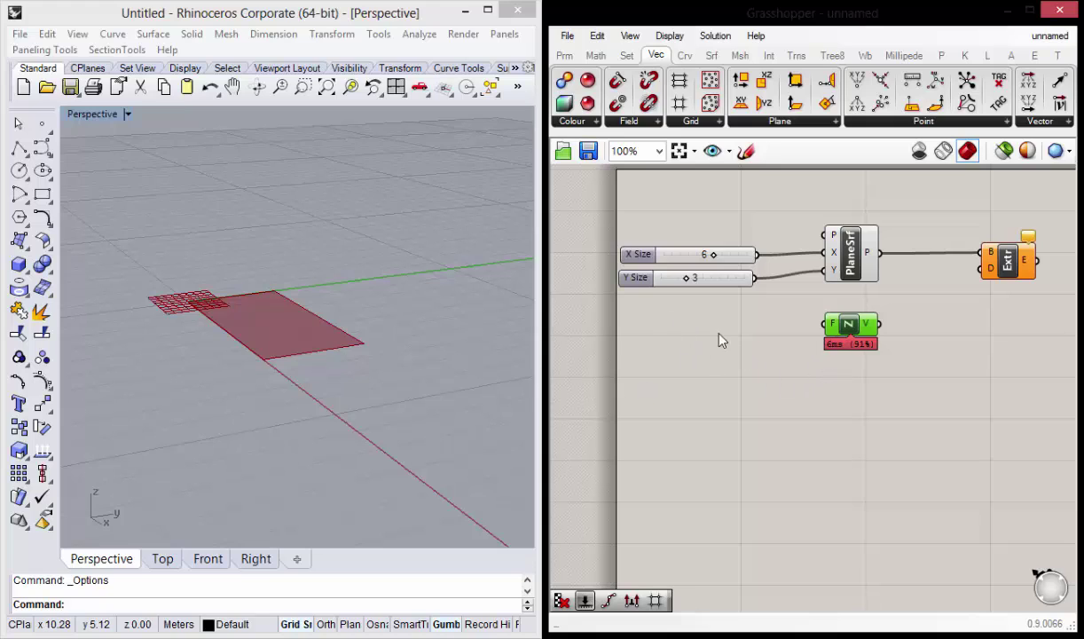
pyautogui.doubleClick(714, 356)
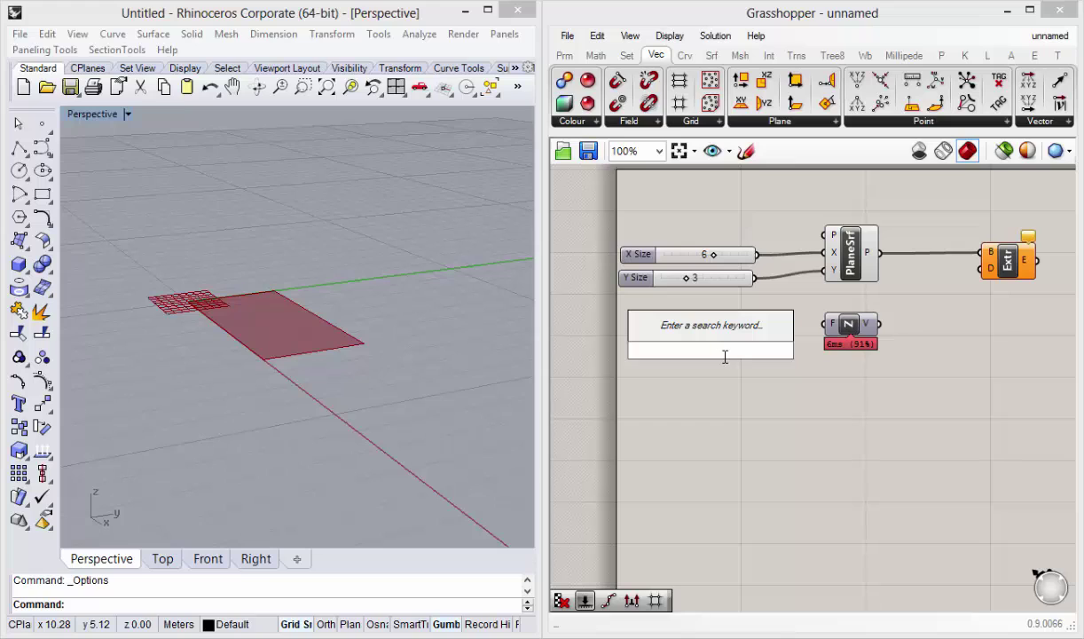
pyautogui.write('0.8')
pyautogui.press('Return')
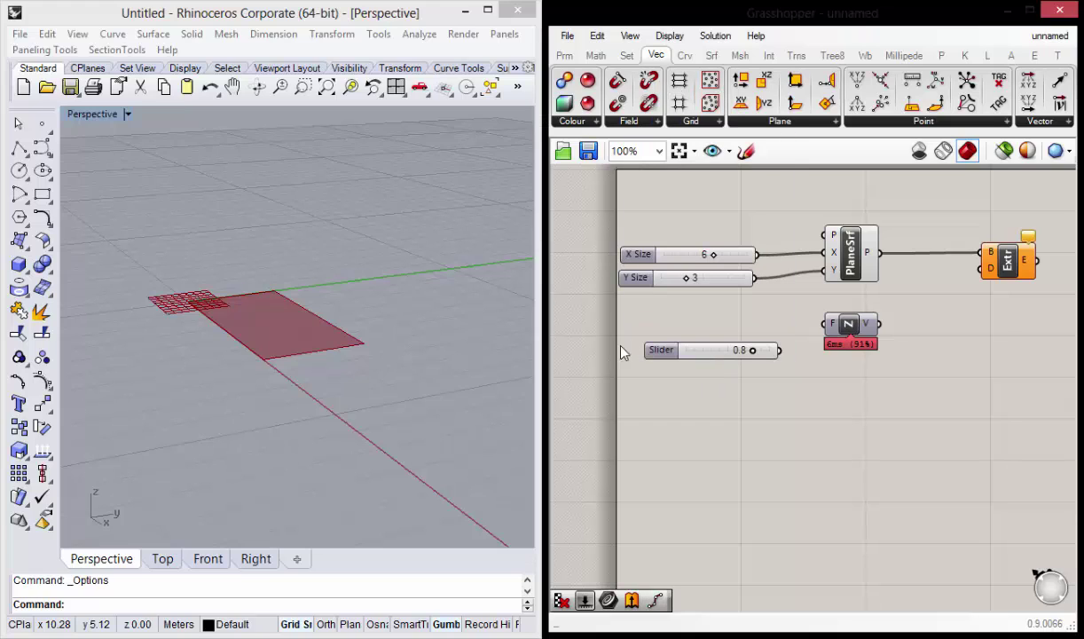
pyautogui.moveTo(773, 338)
pyautogui.mouseDown()
pyautogui.moveTo(827, 324)
pyautogui.moveTo(863, 339)
pyautogui.mouseUp()
pyautogui.write('Factor')
pyautogui.click(850, 327)
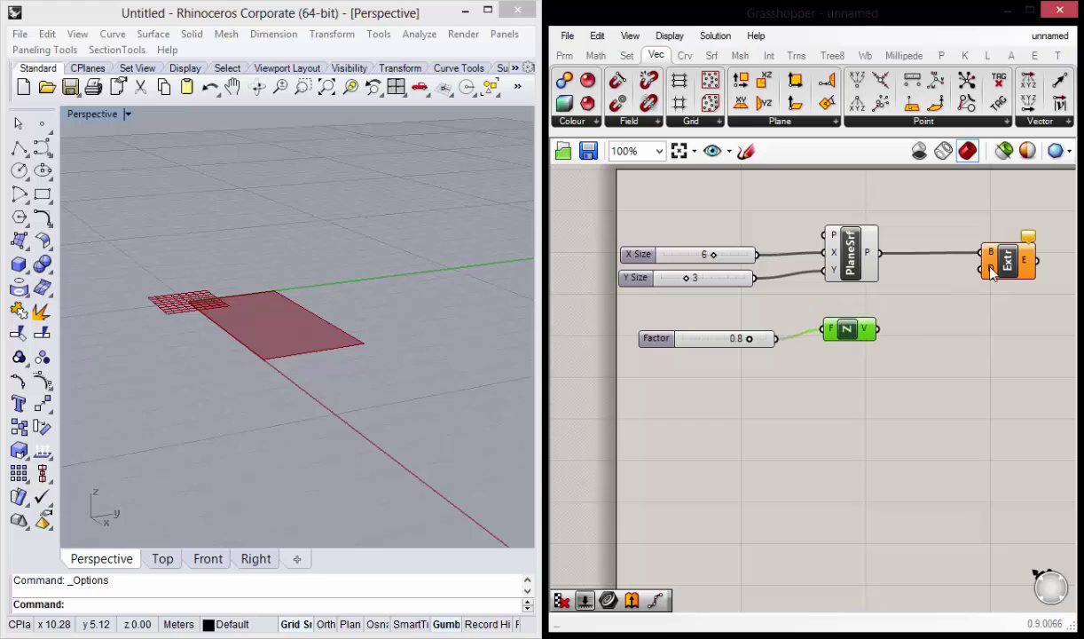
pyautogui.scroll(2, 953, 266)
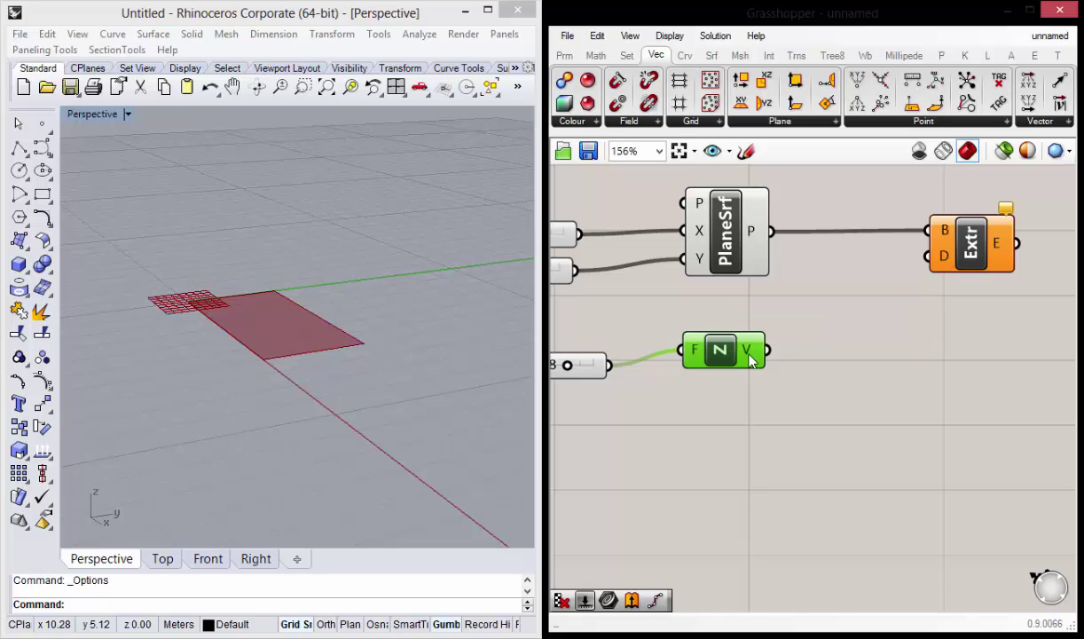
pyautogui.moveTo(766, 350); pyautogui.dragTo(929, 256)
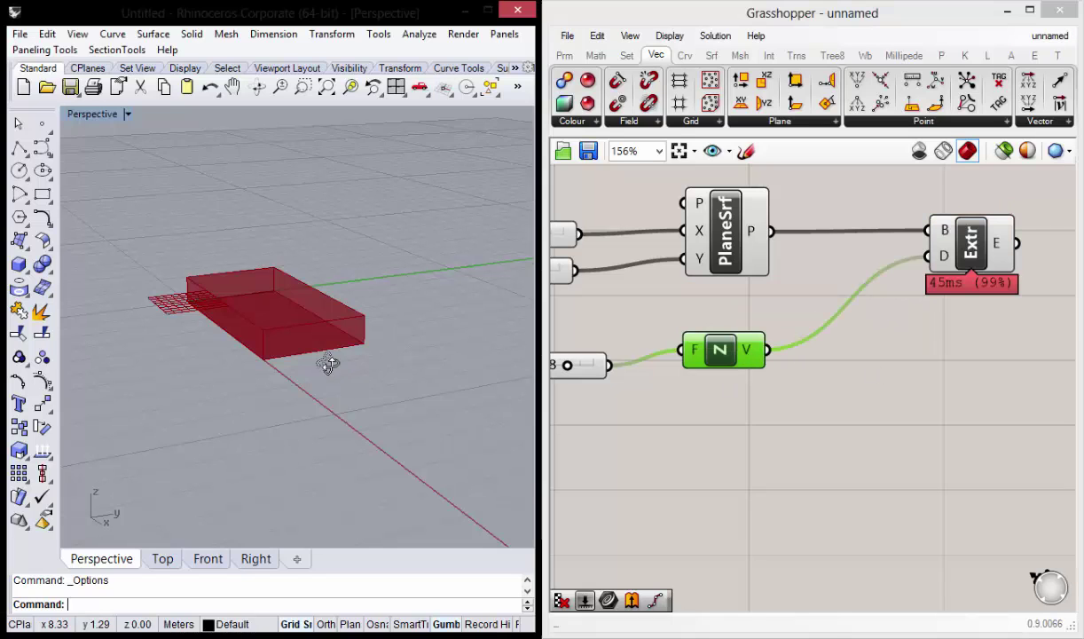
pyautogui.moveTo(327, 363)
pyautogui.mouseDown(button='right')
pyautogui.moveTo(425, 373)
pyautogui.moveTo(436, 358)
pyautogui.moveTo(436, 416)
pyautogui.mouseUp(button='right')
# Hide the flat PlaneSrf preview so only the box shows in Rhino.
pyautogui.moveTo(711, 311)
pyautogui.mouseDown(button='right')
pyautogui.moveTo(728, 317)
pyautogui.moveTo(638, 313)
pyautogui.mouseUp(button='right')
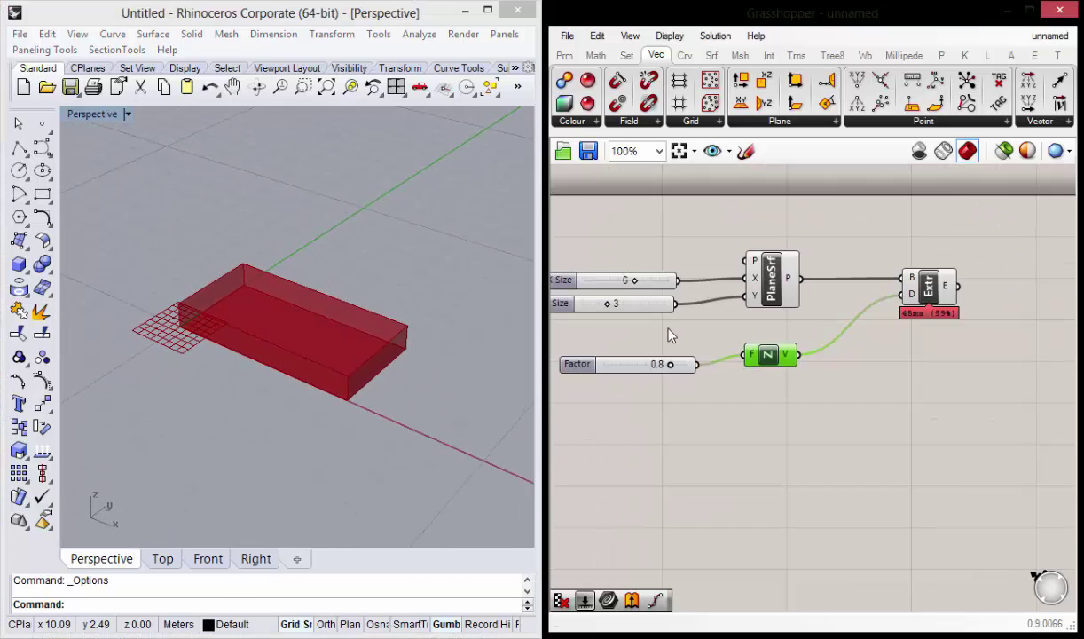
pyautogui.scroll(-1, 638, 313)
pyautogui.moveTo(703, 380); pyautogui.dragTo(776, 306, button='right')
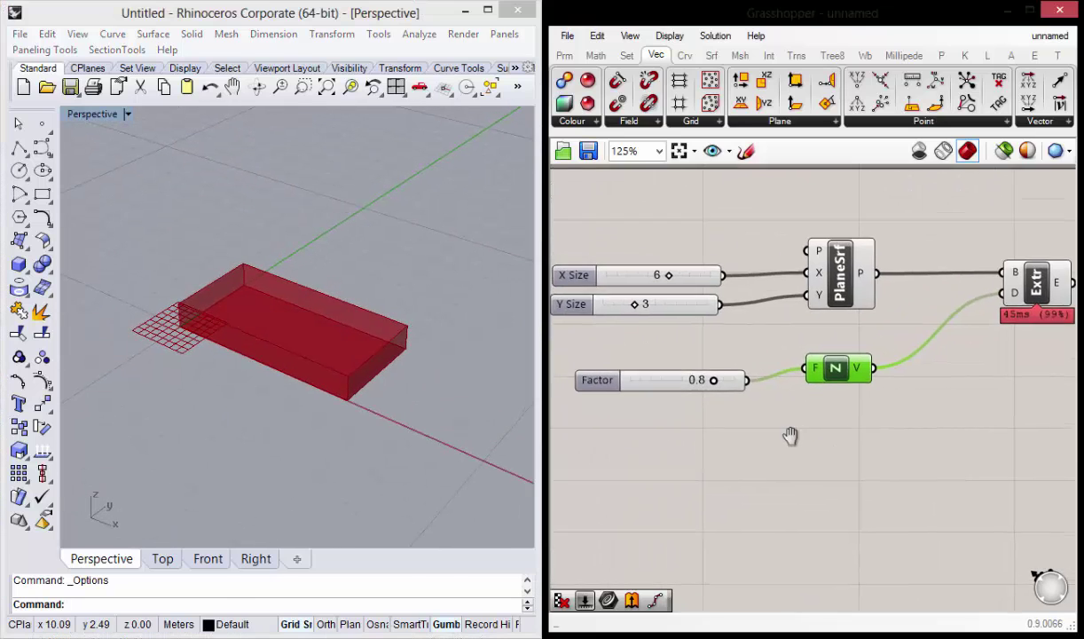
pyautogui.moveTo(825, 346); pyautogui.dragTo(776, 341, button='right')
pyautogui.click(741, 275)
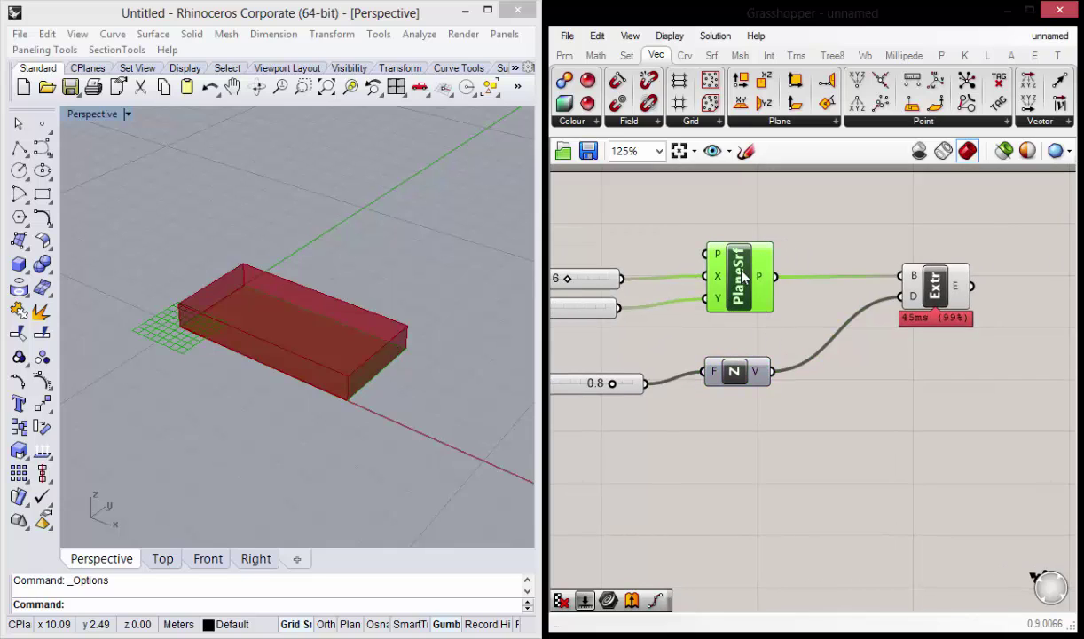
pyautogui.rightClick(743, 275)
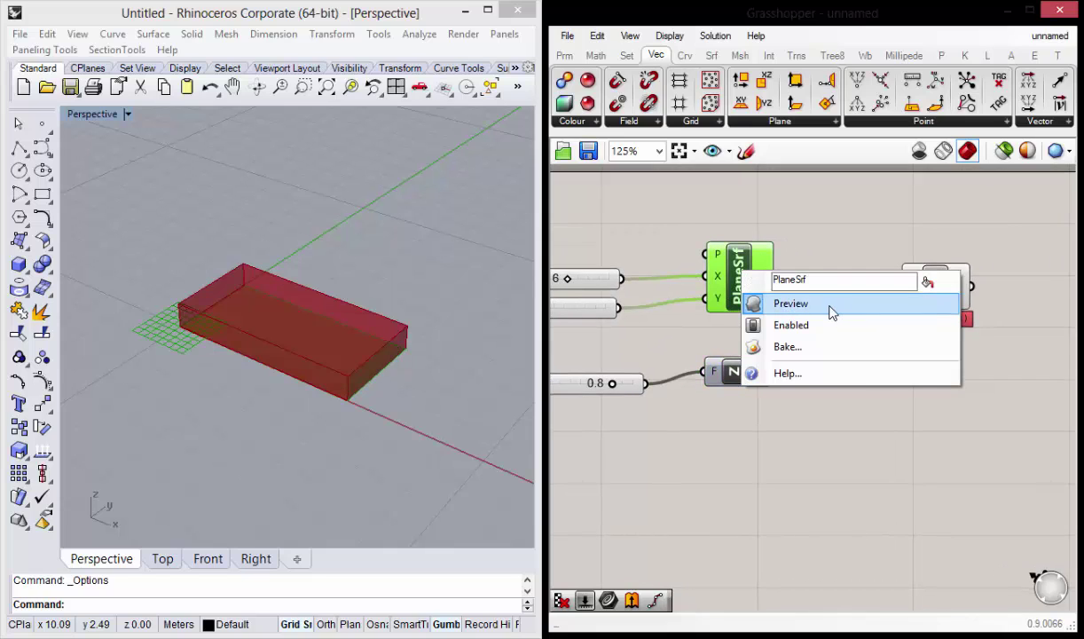
pyautogui.click(799, 304)
pyautogui.moveTo(789, 338); pyautogui.dragTo(743, 302, button='right')
pyautogui.click(808, 346)
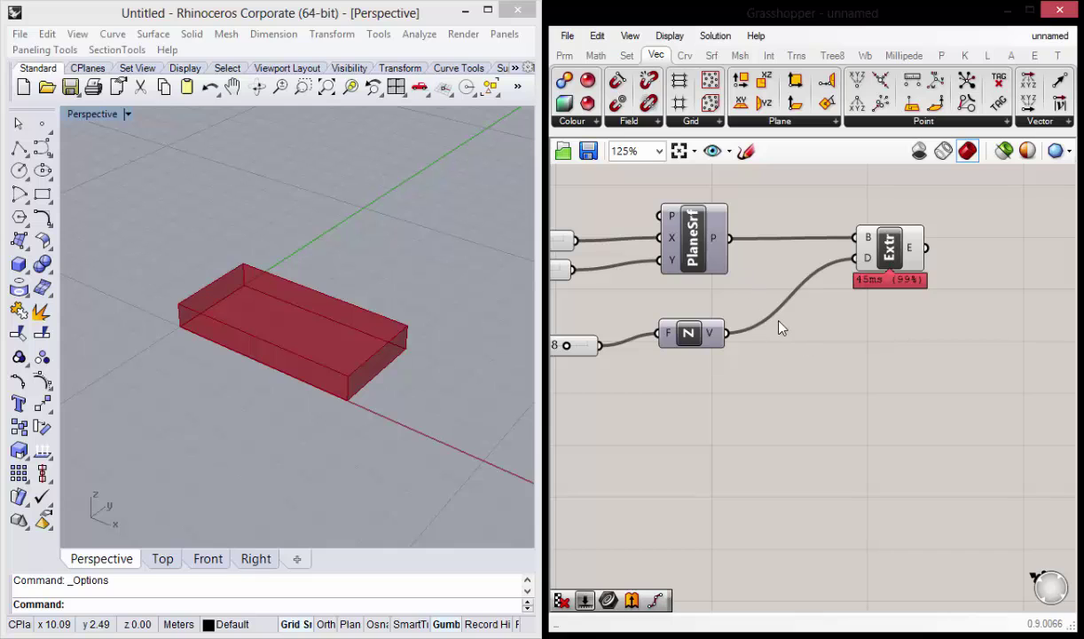
pyautogui.scroll(-3, 872, 345)
pyautogui.moveTo(390, 329)
pyautogui.mouseDown(button='right')
pyautogui.moveTo(403, 340)
pyautogui.moveTo(322, 298)
pyautogui.mouseUp(button='right')
# Tidy the definition: shift all components, line up the Factor slider and raise Unit Z.
pyautogui.moveTo(896, 336); pyautogui.dragTo(843, 306, button='right')
pyautogui.moveTo(926, 365); pyautogui.dragTo(644, 205)
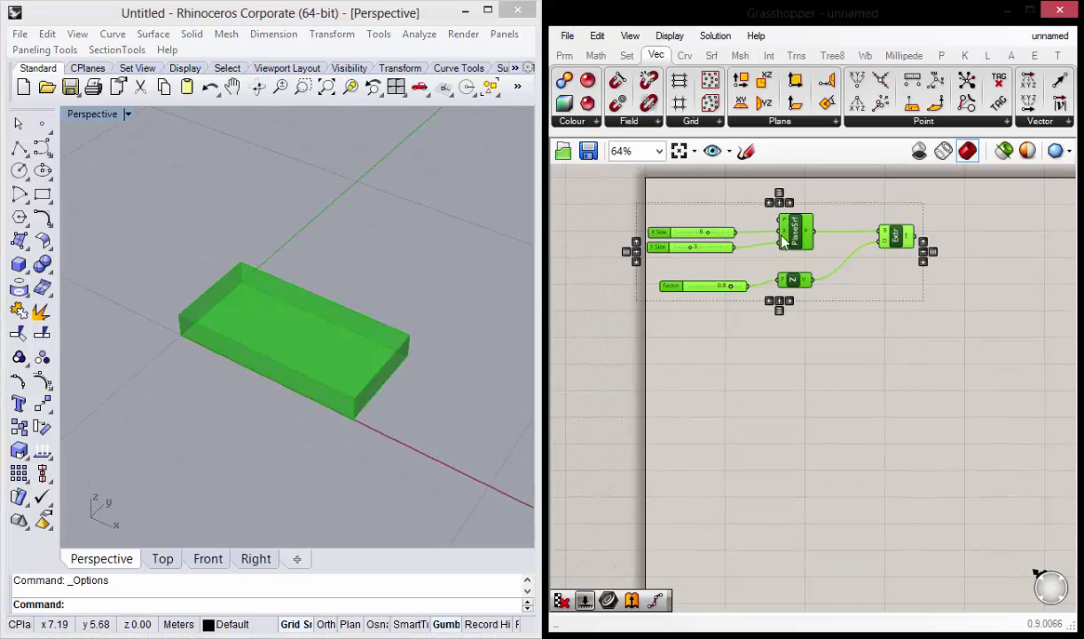
pyautogui.moveTo(783, 242); pyautogui.dragTo(799, 236)
pyautogui.click(803, 392)
pyautogui.click(683, 273)
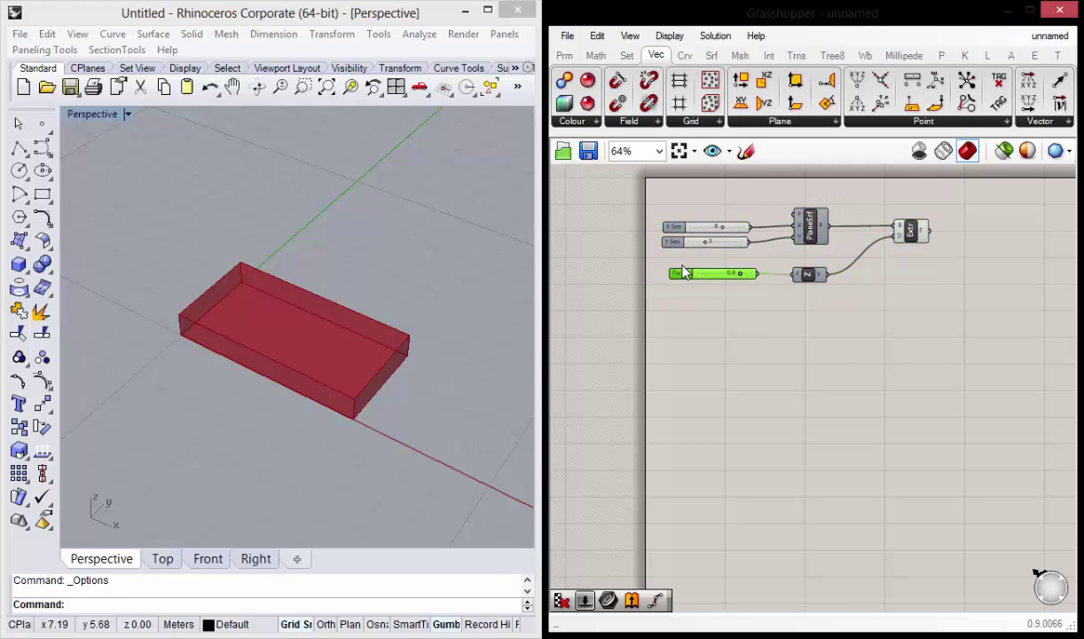
pyautogui.moveTo(683, 272); pyautogui.dragTo(684, 220)
pyautogui.moveTo(814, 282); pyautogui.dragTo(813, 271)
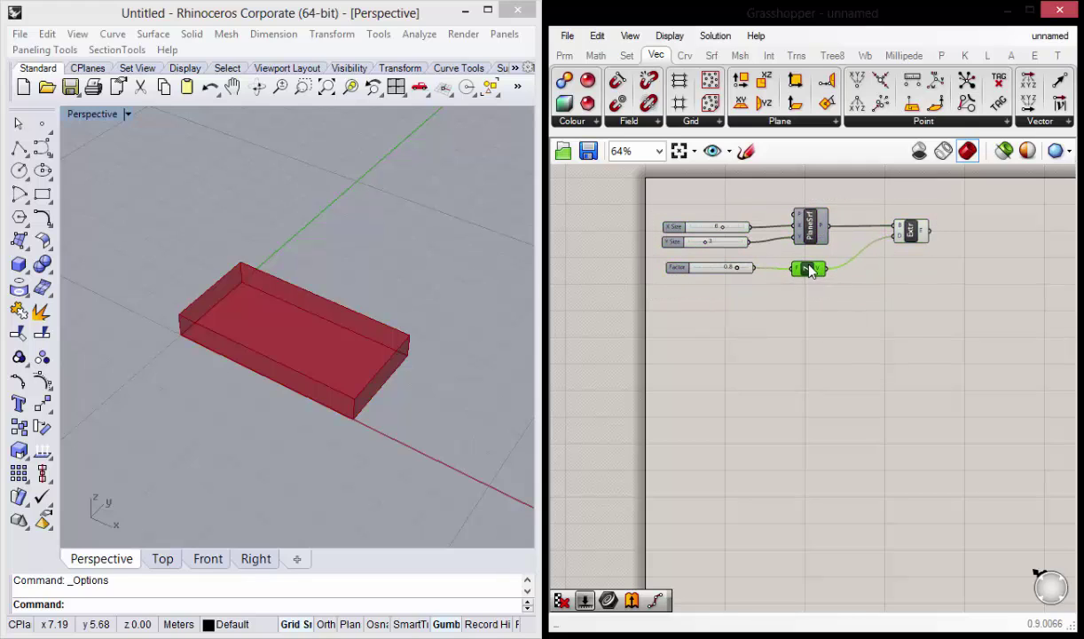
pyautogui.click(809, 373)
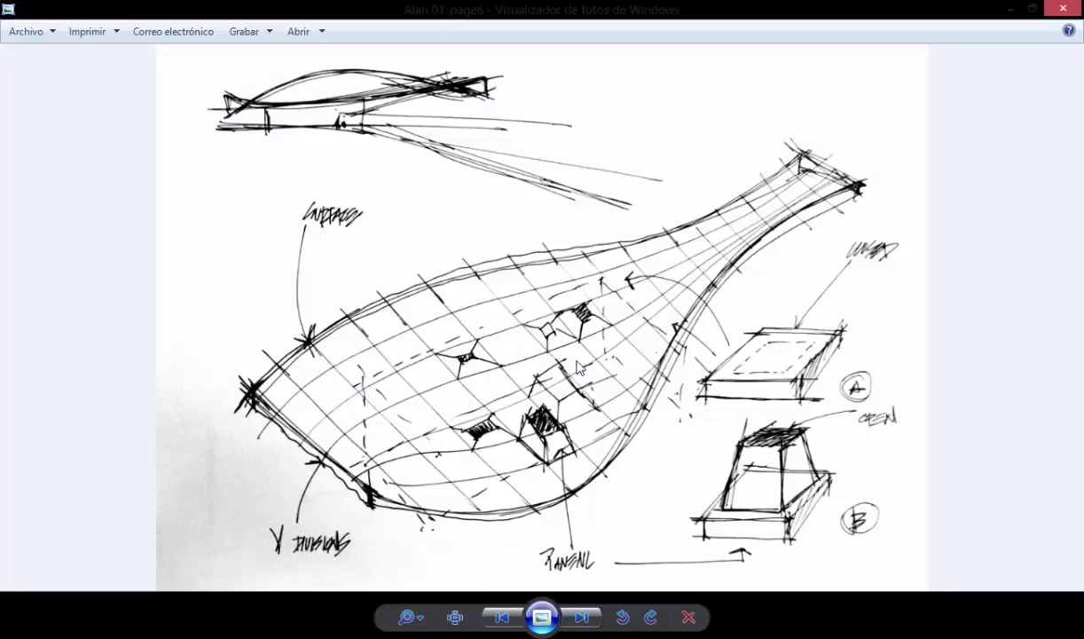
pyautogui.scroll(3, 758, 492)
pyautogui.scroll(-3, 856, 393)
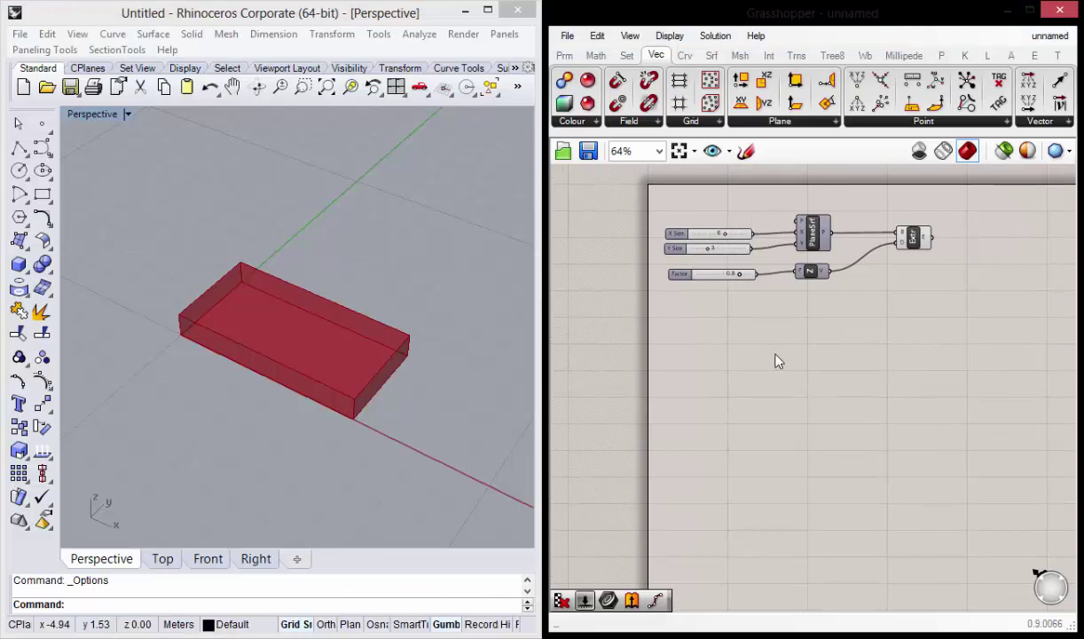
# Add a second Plane Surface component below the box definition via the 'plane s' search.
pyautogui.moveTo(849, 380); pyautogui.dragTo(842, 375, button='right')
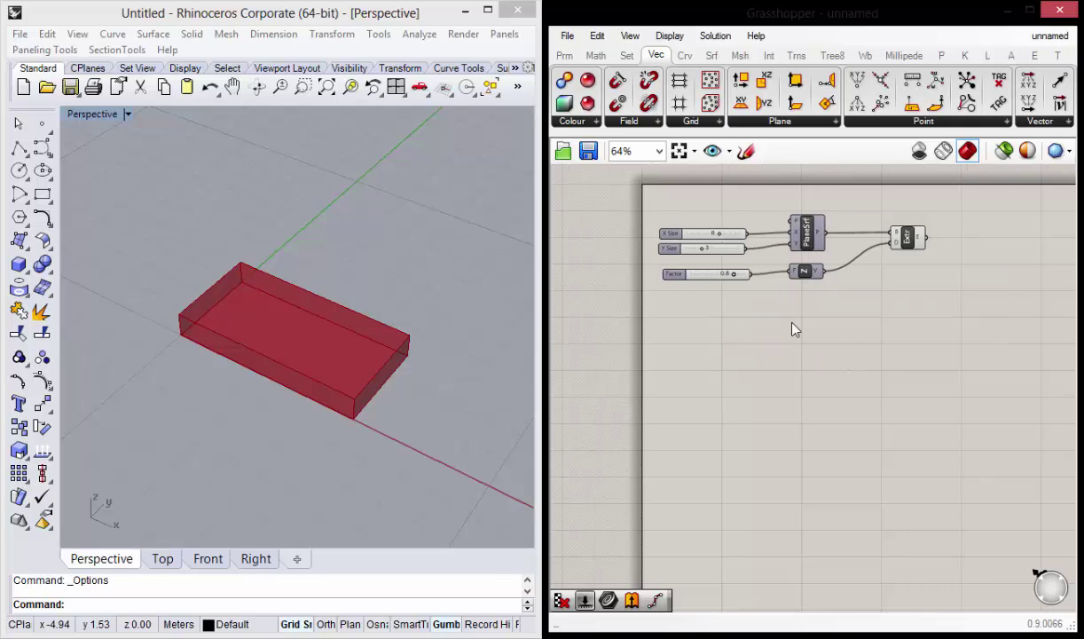
pyautogui.scroll(1, 796, 330)
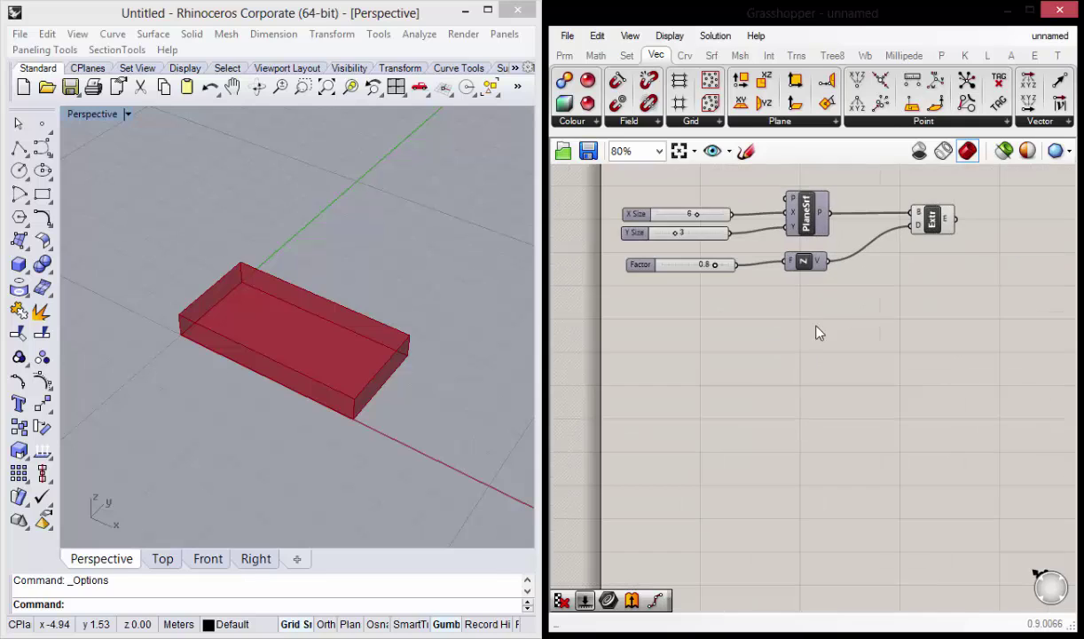
pyautogui.doubleClick(816, 392)
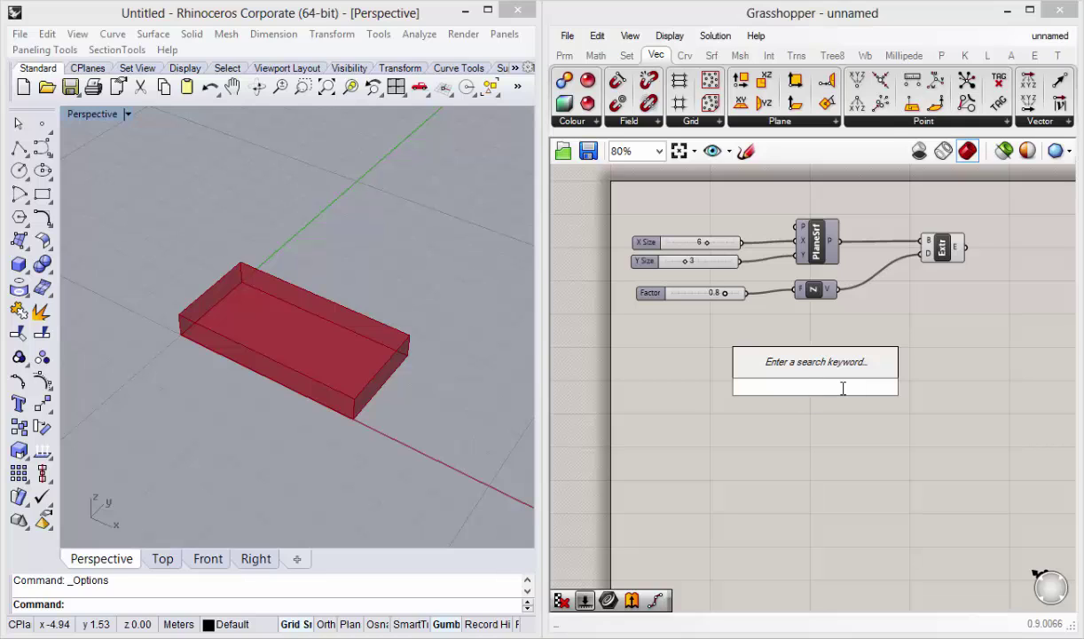
pyautogui.write('plane s')
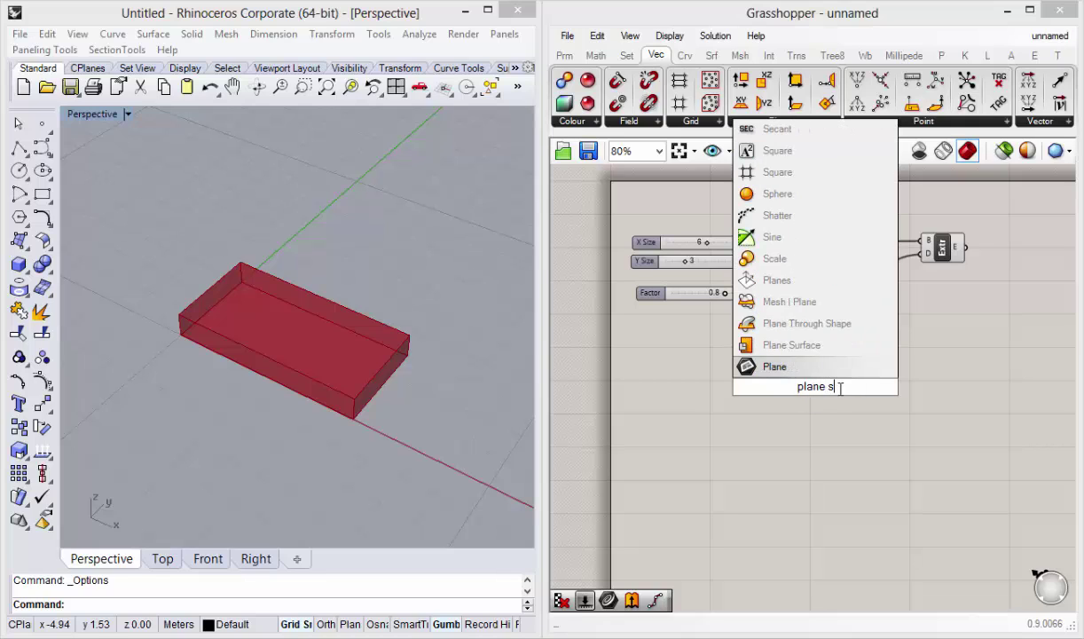
pyautogui.press('Up')
pyautogui.press('Return')
pyautogui.moveTo(828, 381); pyautogui.dragTo(817, 372)
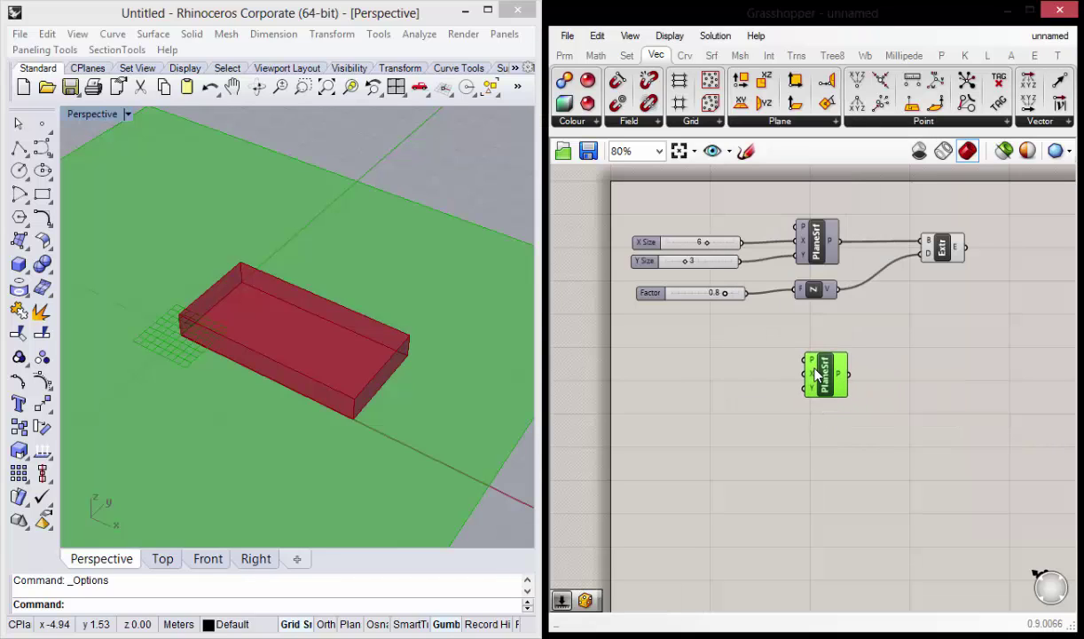
pyautogui.moveTo(655, 399); pyautogui.dragTo(694, 375, button='right')
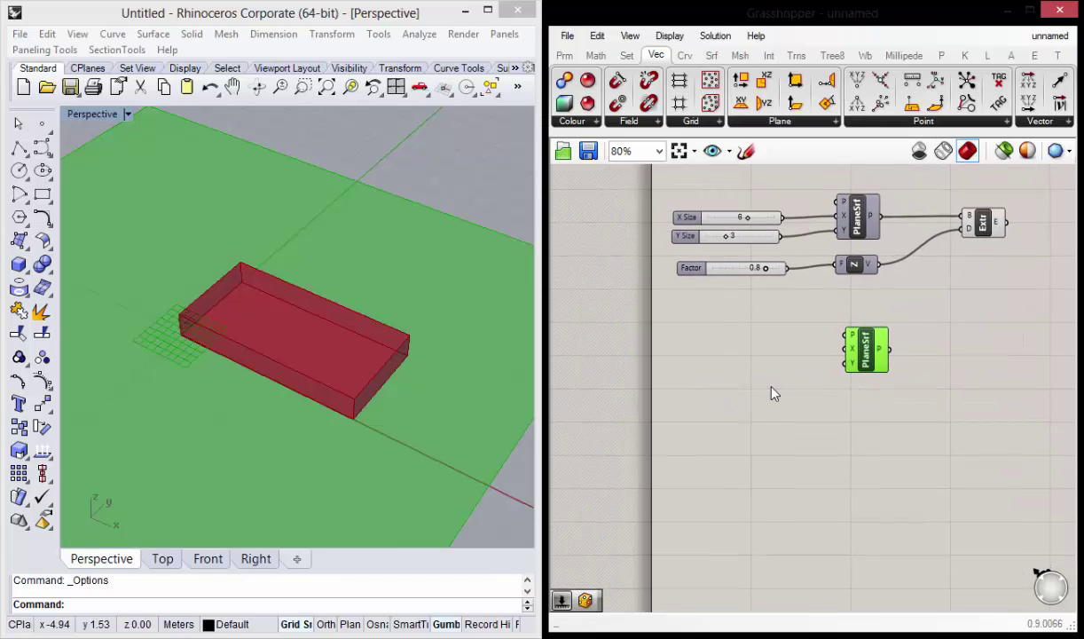
# Add an X Size slider at 6 wired into the new plane's X input.
pyautogui.doubleClick(748, 363)
pyautogui.write('6')
pyautogui.press('Return')
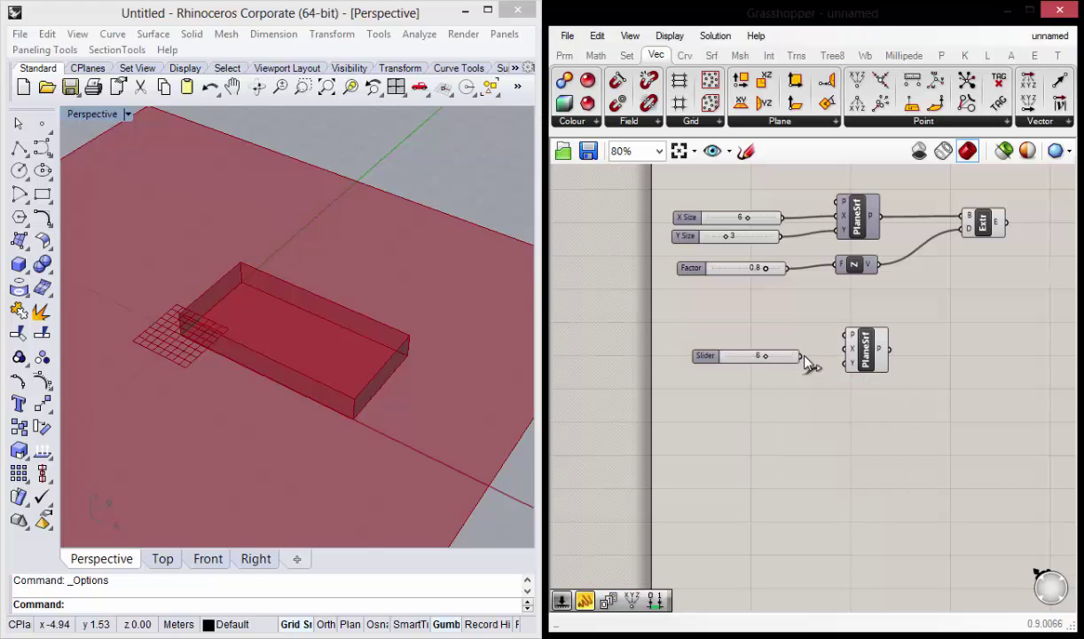
pyautogui.moveTo(802, 355); pyautogui.dragTo(850, 355)
pyautogui.moveTo(708, 360); pyautogui.dragTo(698, 354)
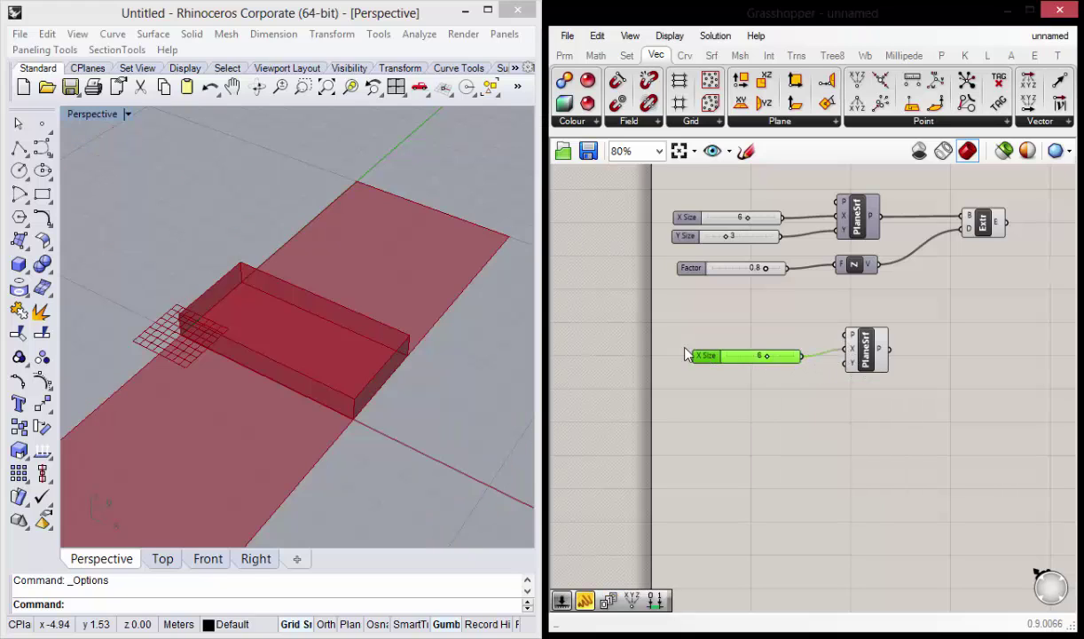
pyautogui.moveTo(748, 448); pyautogui.dragTo(753, 439, button='right')
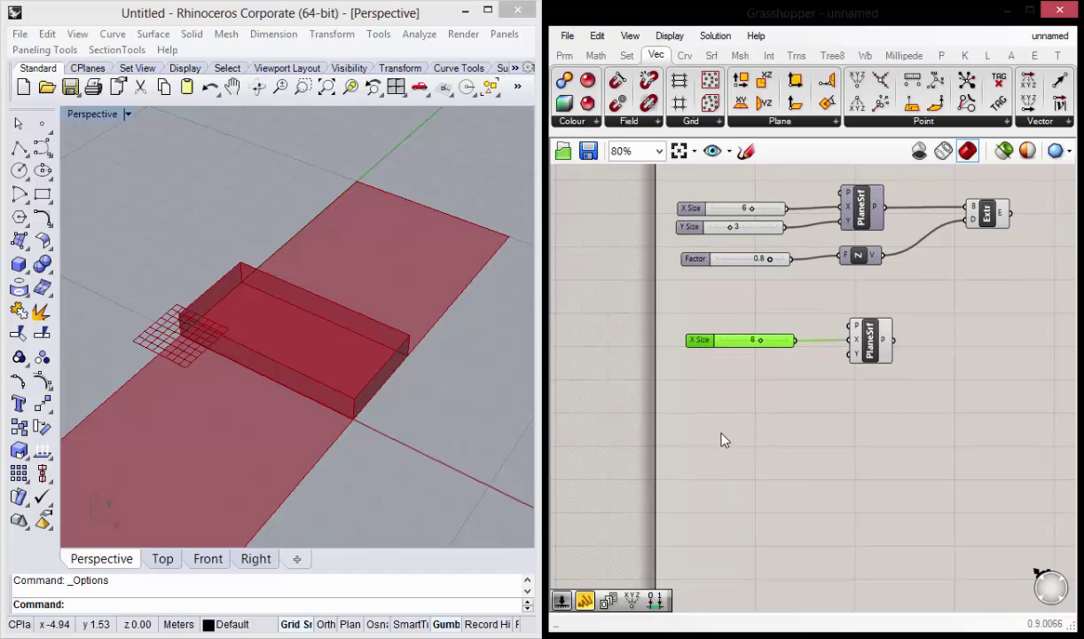
# Add a Y Size slider at 3 under X Size, wired into the plane's Y input.
pyautogui.doubleClick(721, 397)
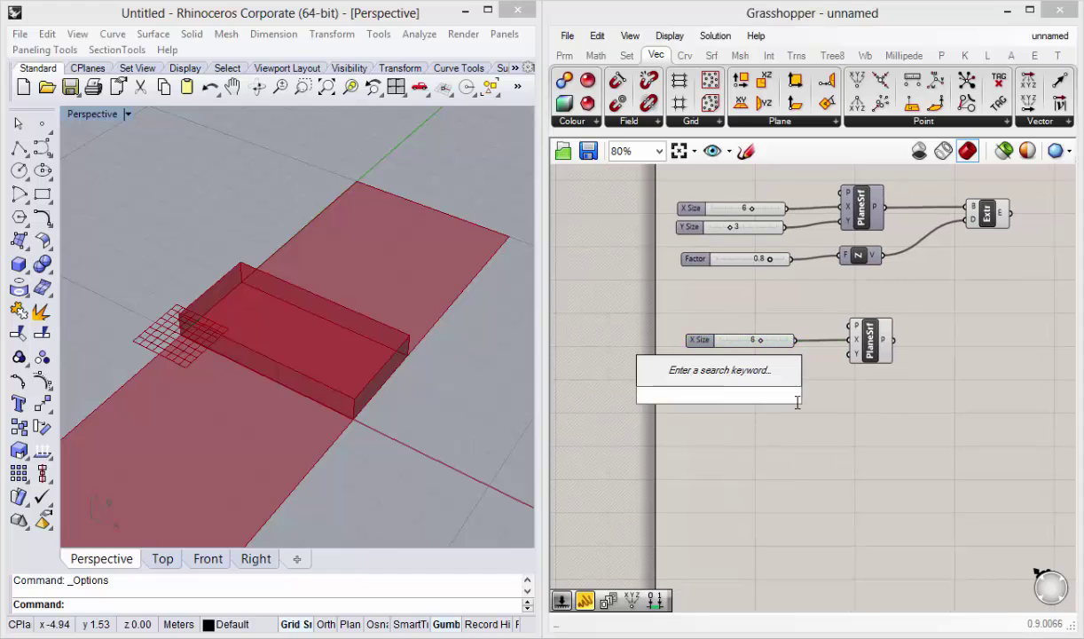
pyautogui.write('3')
pyautogui.press('Return')
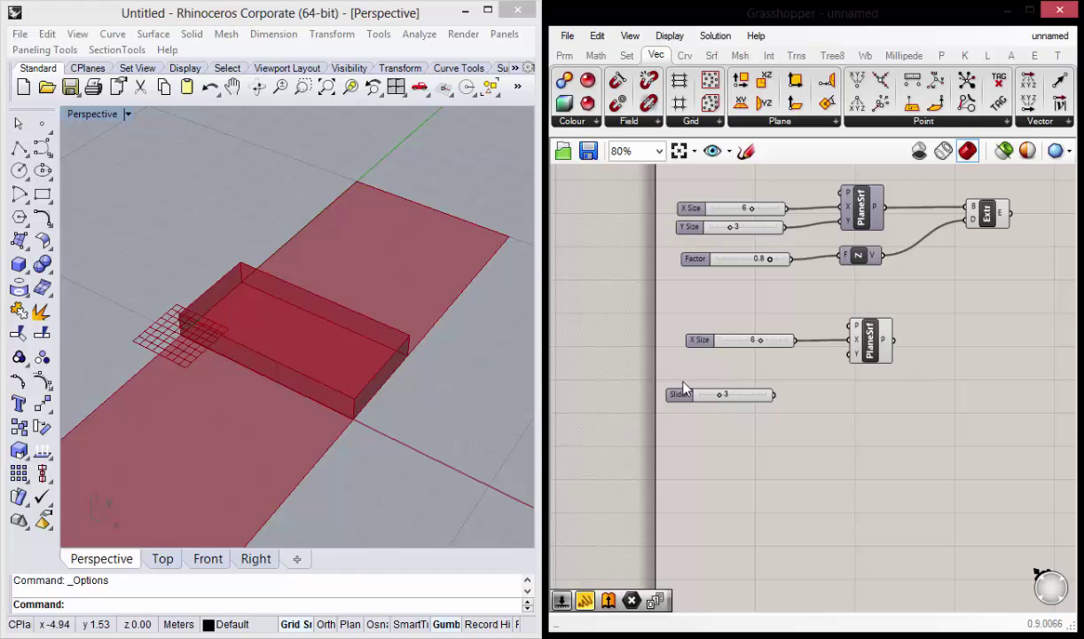
pyautogui.moveTo(683, 387); pyautogui.dragTo(704, 363)
pyautogui.moveTo(795, 369); pyautogui.dragTo(853, 355)
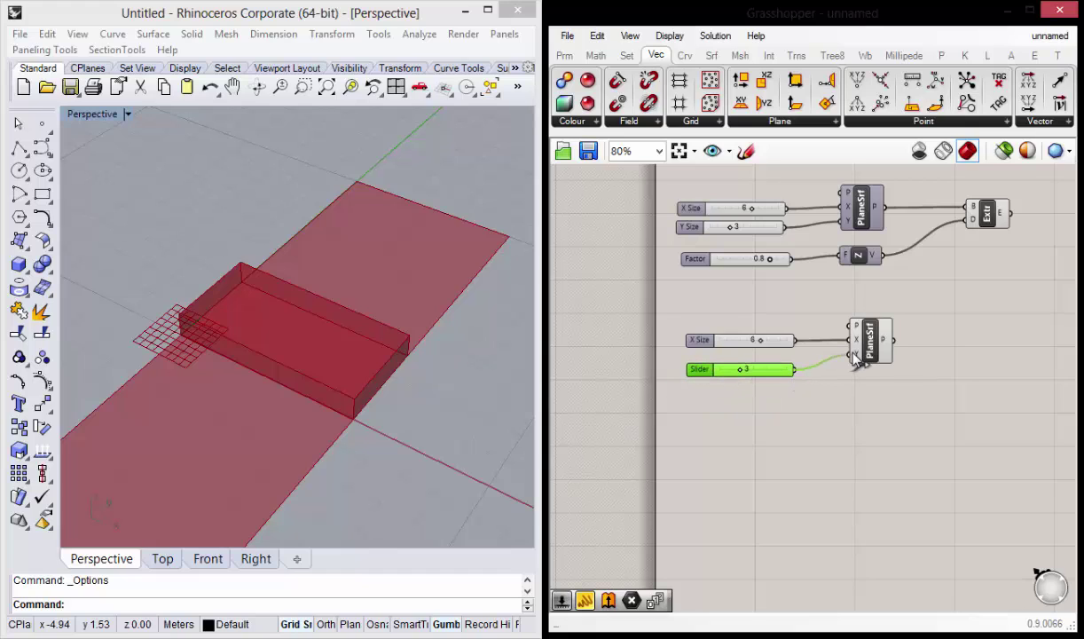
pyautogui.moveTo(878, 455); pyautogui.dragTo(839, 431, button='right')
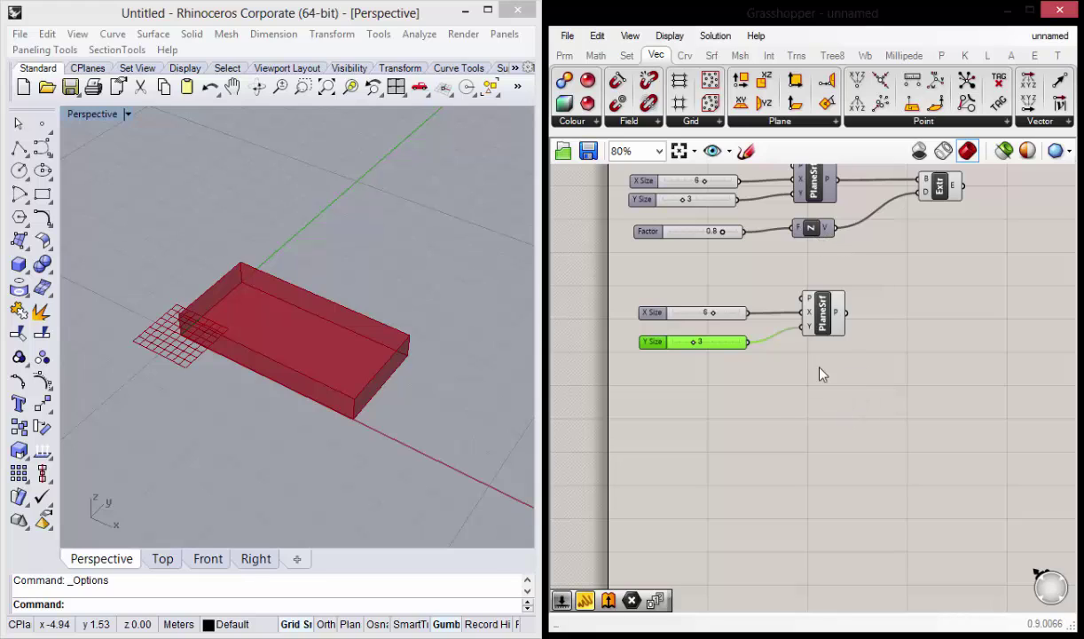
pyautogui.moveTo(884, 262); pyautogui.dragTo(838, 292, button='right')
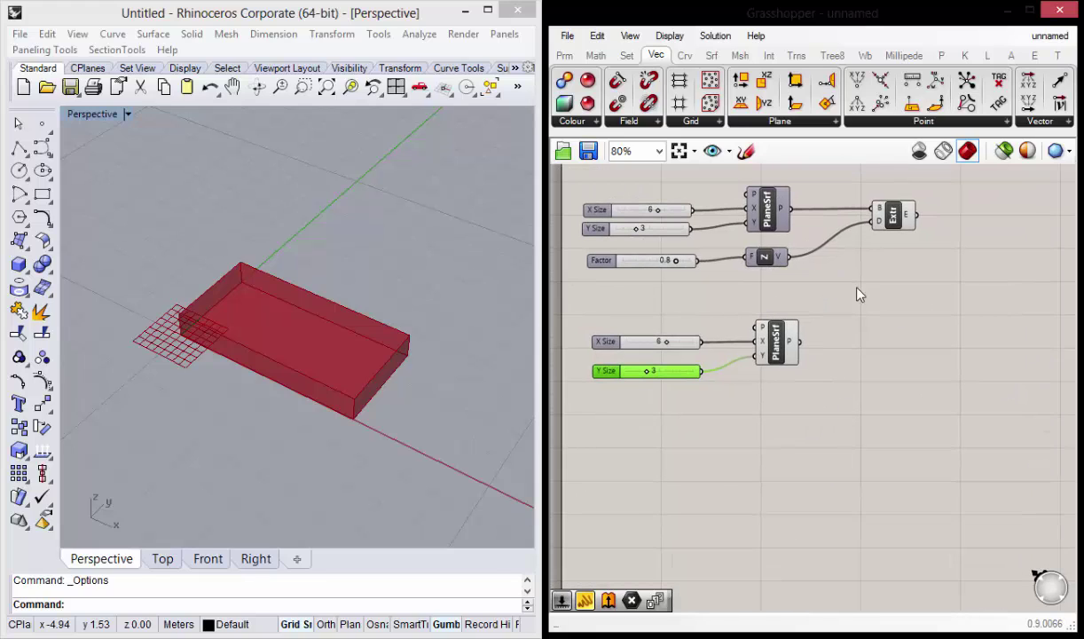
# Place a Unit Z component below the second PlaneSrf.
pyautogui.doubleClick(852, 293)
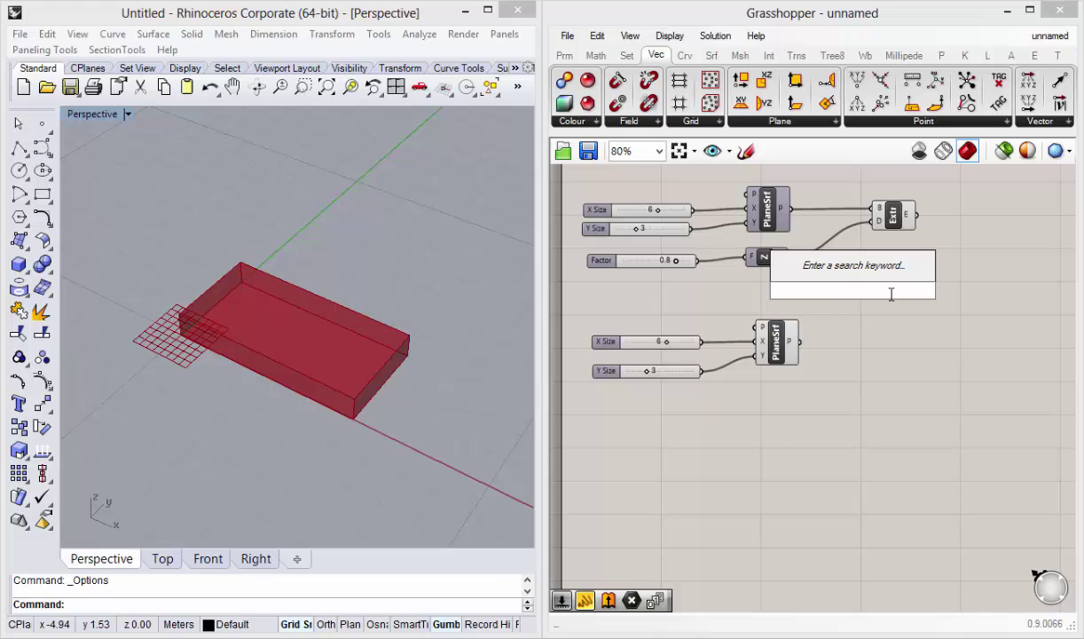
pyautogui.write('z')
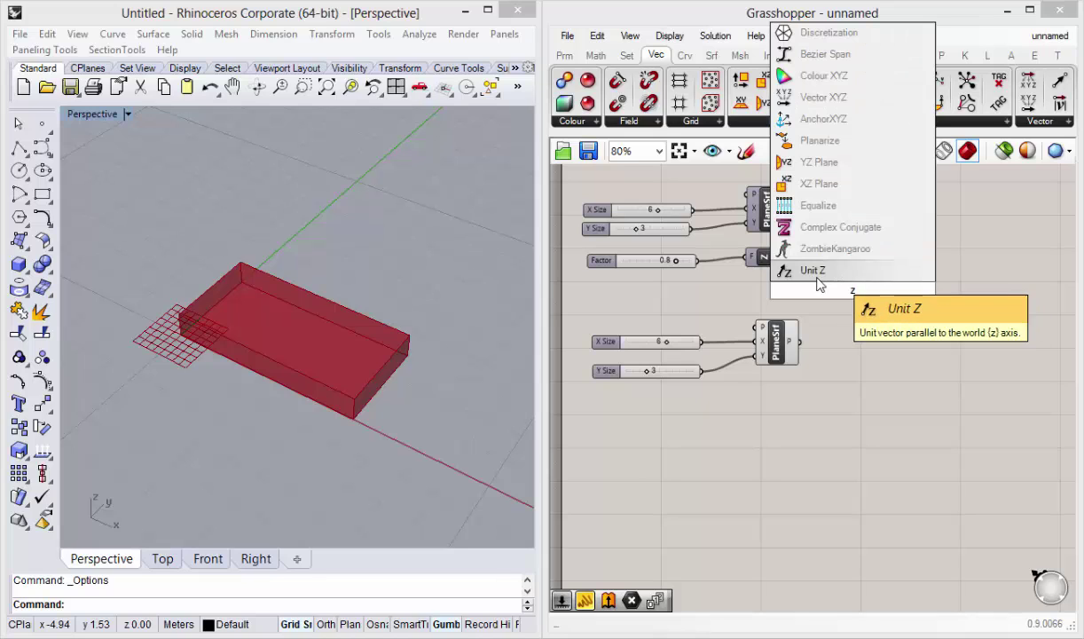
pyautogui.click(821, 273)
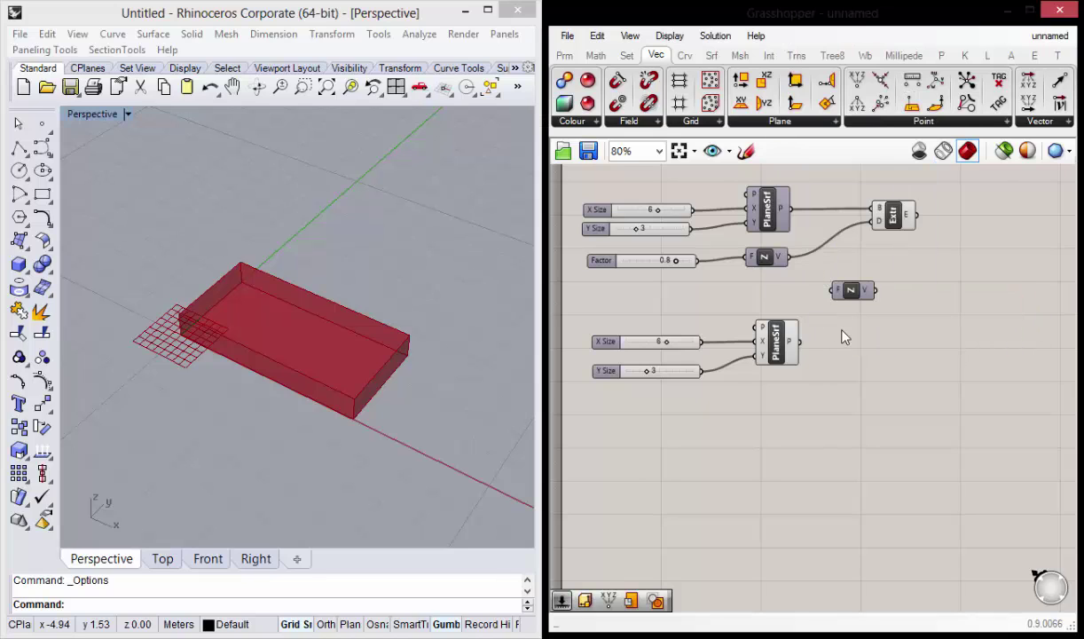
pyautogui.moveTo(847, 289); pyautogui.dragTo(763, 390)
pyautogui.moveTo(747, 439); pyautogui.dragTo(759, 429, button='right')
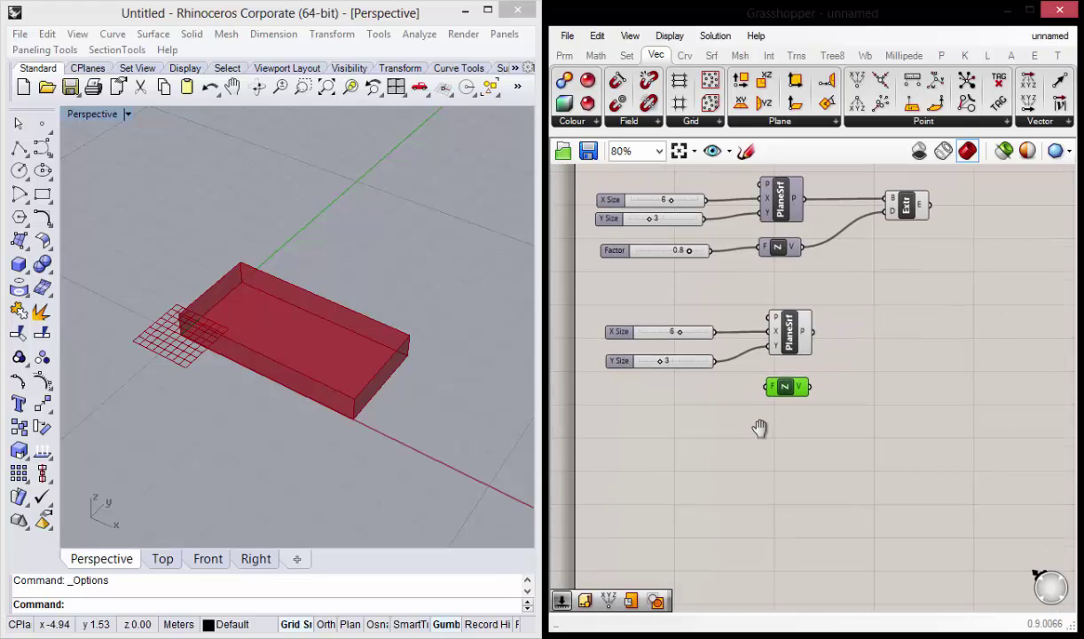
# Wire the Y Size slider into Unit Z's factor input and shift Unit Z to the right.
pyautogui.click(618, 364)
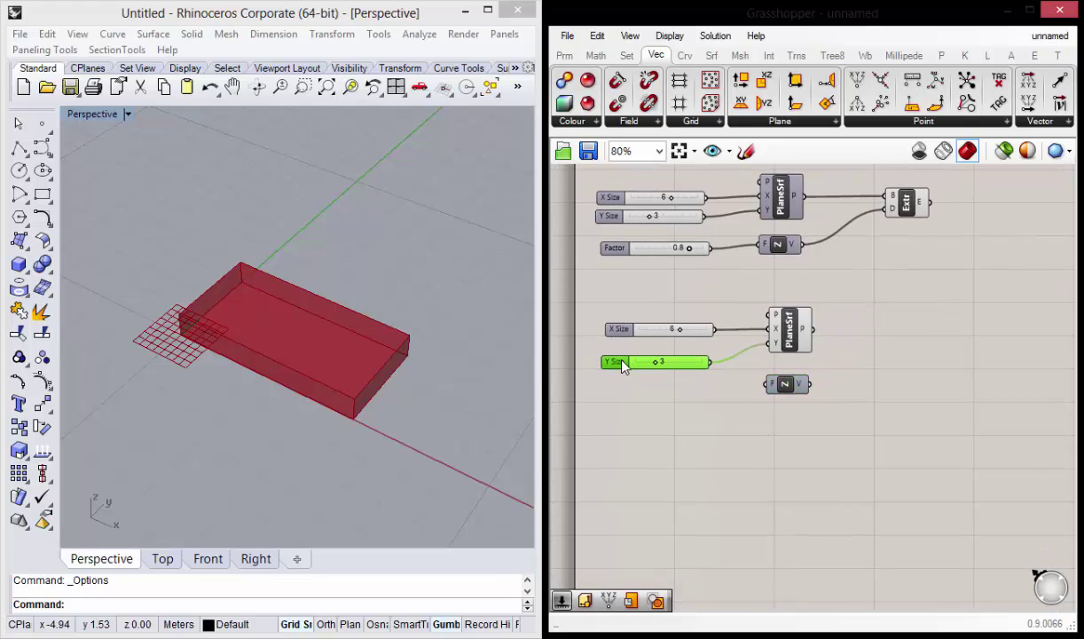
pyautogui.moveTo(622, 362); pyautogui.dragTo(624, 356)
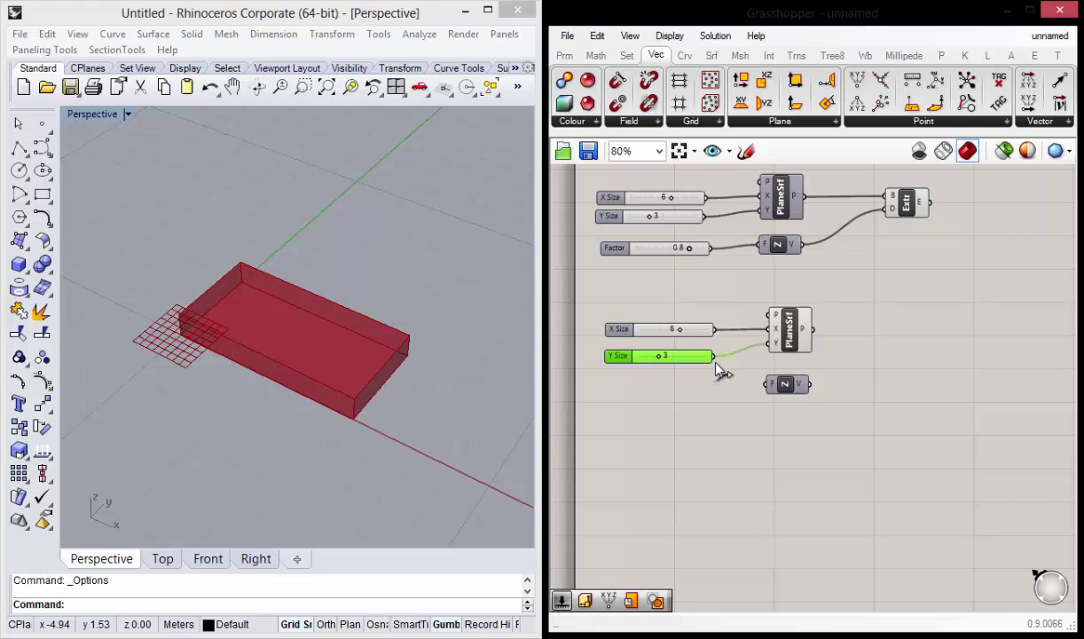
pyautogui.keyDown('shift'); pyautogui.moveTo(707, 355); pyautogui.dragTo(775, 395); pyautogui.keyUp('shift')
pyautogui.click(785, 388)
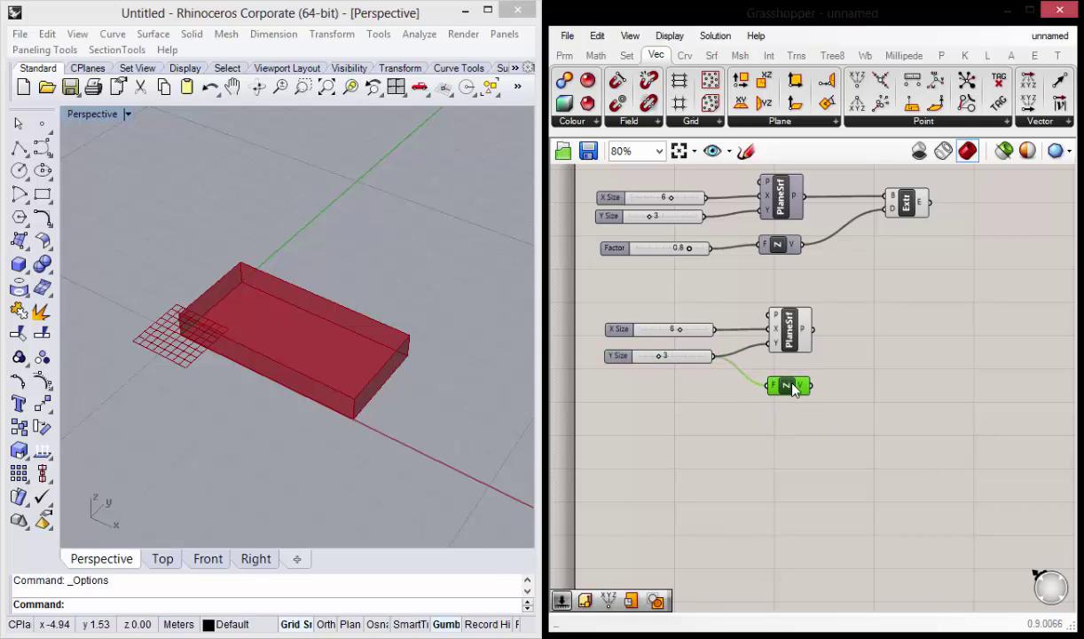
pyautogui.moveTo(794, 388); pyautogui.dragTo(862, 387)
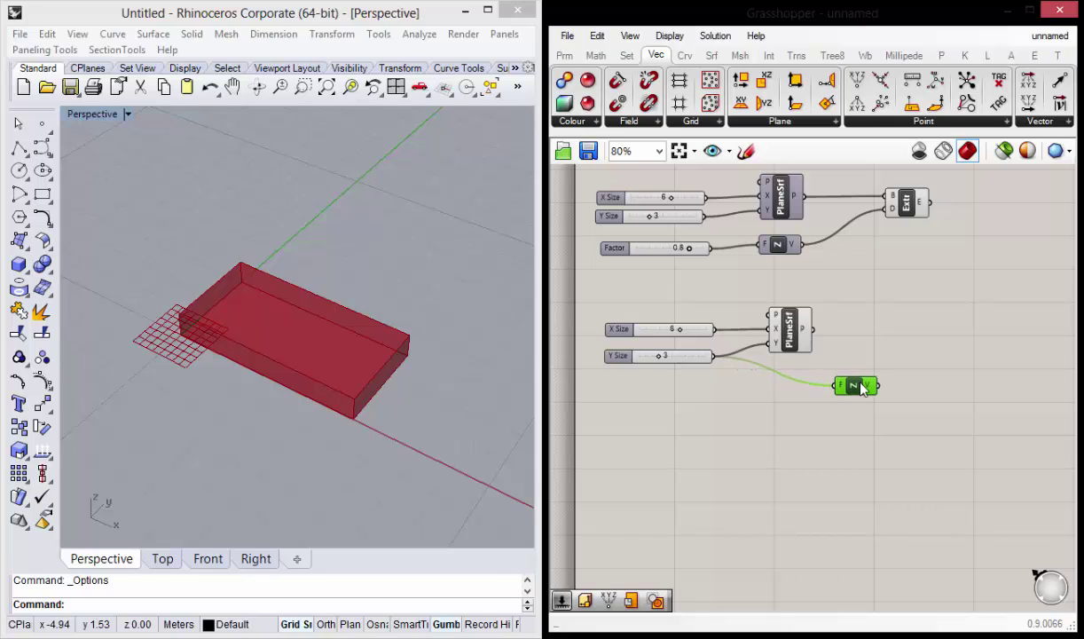
pyautogui.moveTo(810, 370); pyautogui.dragTo(752, 377, button='right')
pyautogui.click(739, 332)
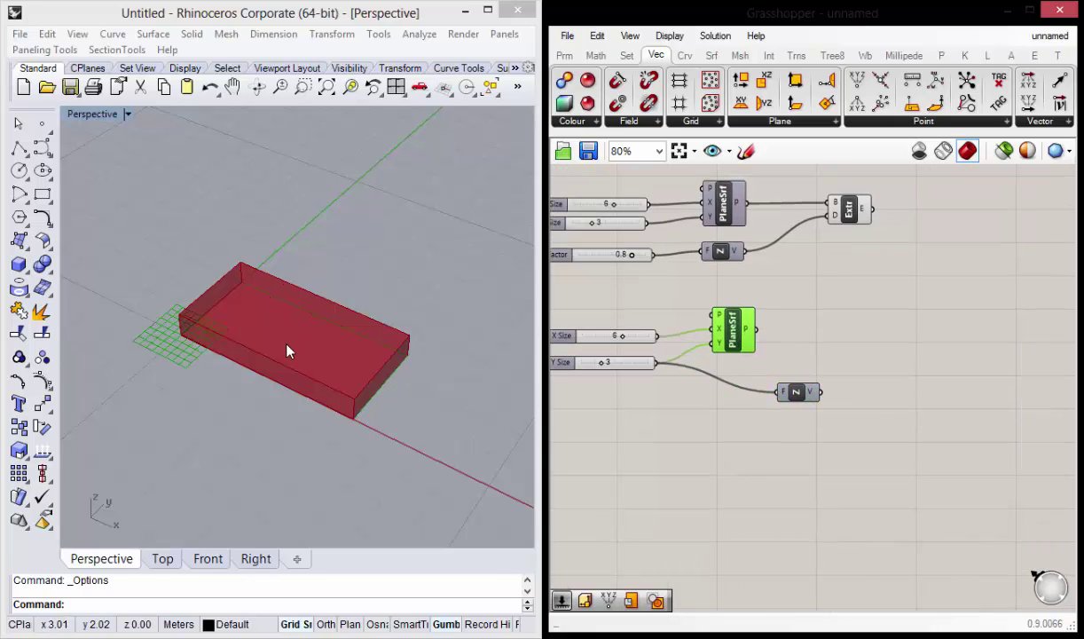
pyautogui.moveTo(293, 336); pyautogui.dragTo(232, 330, button='right')
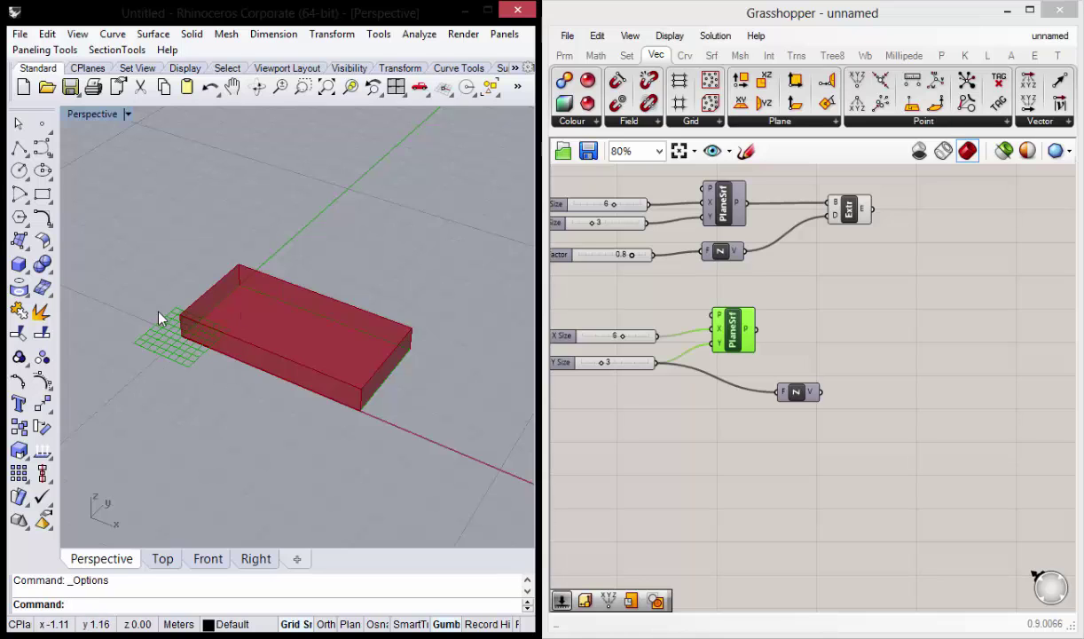
# Turn off the Extrude component's preview so Rhino shows only the flat 6 by 3 surfaces.
pyautogui.moveTo(222, 353)
pyautogui.mouseDown(button='right')
pyautogui.moveTo(305, 296)
pyautogui.moveTo(328, 383)
pyautogui.mouseUp(button='right')
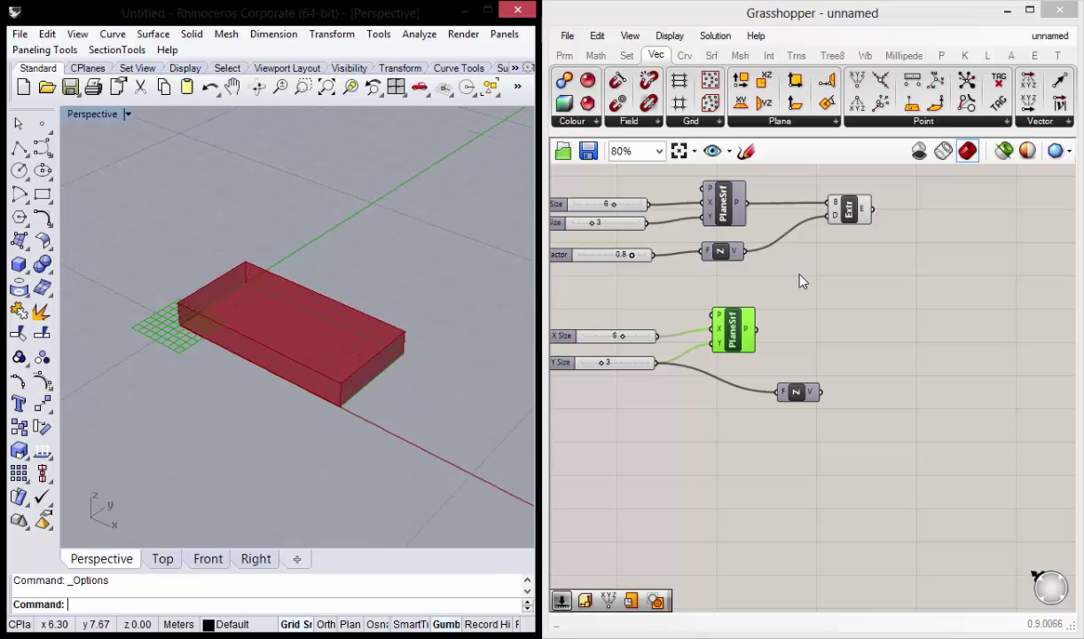
pyautogui.moveTo(781, 270); pyautogui.dragTo(770, 282, button='right')
pyautogui.click(837, 222)
pyautogui.rightClick(845, 217)
pyautogui.click(887, 248)
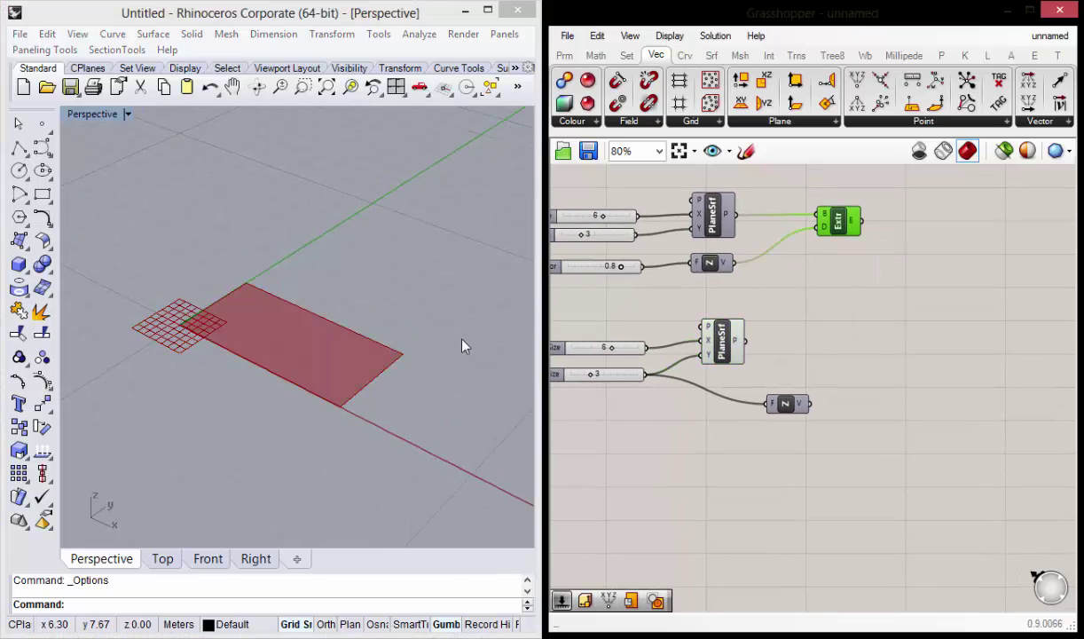
pyautogui.moveTo(298, 314)
pyautogui.mouseDown(button='right')
pyautogui.moveTo(303, 288)
pyautogui.moveTo(311, 328)
pyautogui.mouseUp(button='right')
pyautogui.click(725, 349)
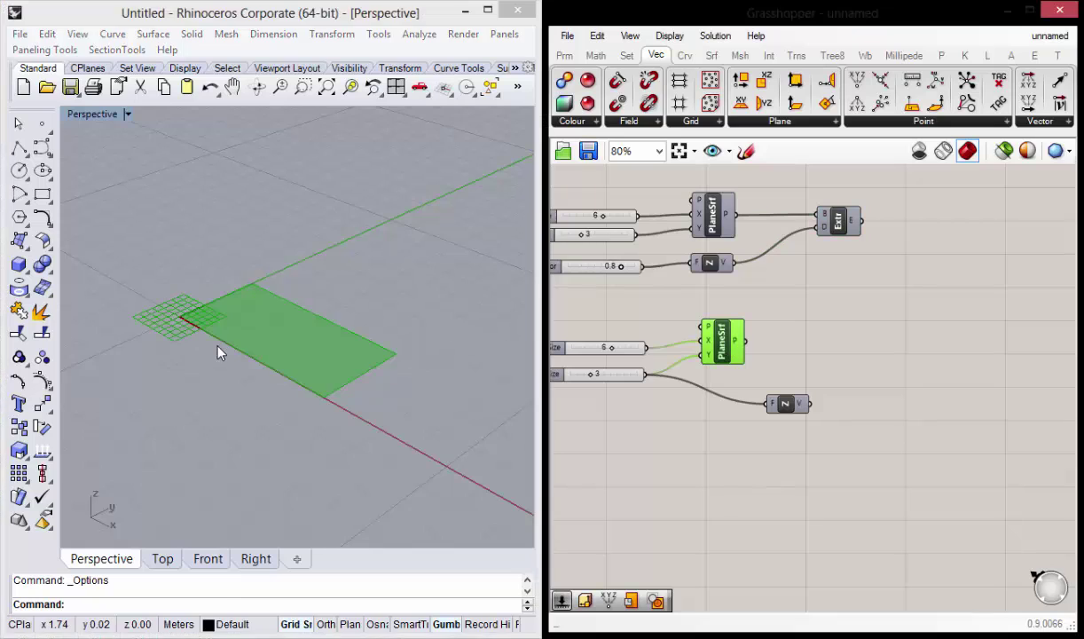
pyautogui.moveTo(217, 353); pyautogui.dragTo(225, 343, button='right')
pyautogui.click(822, 355)
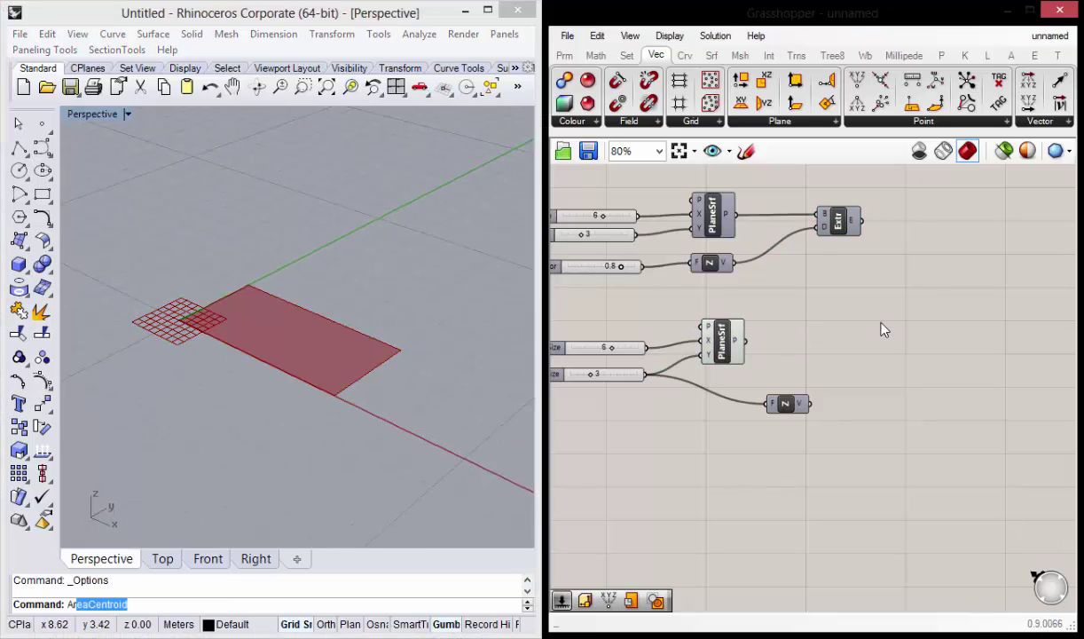
pyautogui.write('Arare')
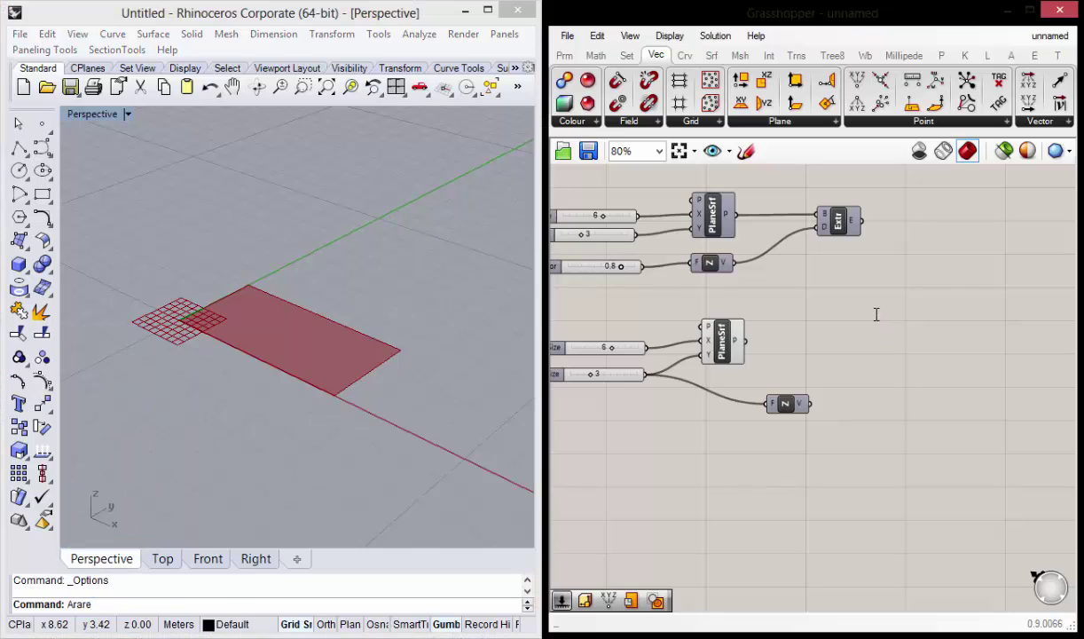
pyautogui.doubleClick(876, 318)
# Add an Area component fed by the lower PlaneSrf surface, with Unit Z moved beside it.
pyautogui.press('BackSpace')
pyautogui.press('BackSpace')
pyautogui.press('BackSpace')
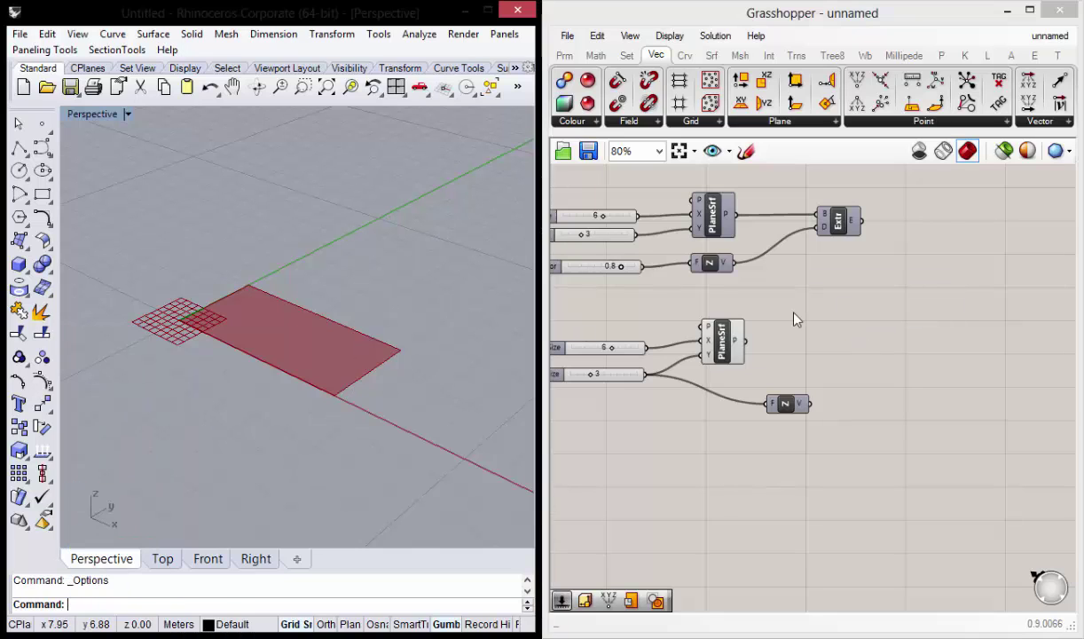
pyautogui.doubleClick(845, 302)
pyautogui.write('area')
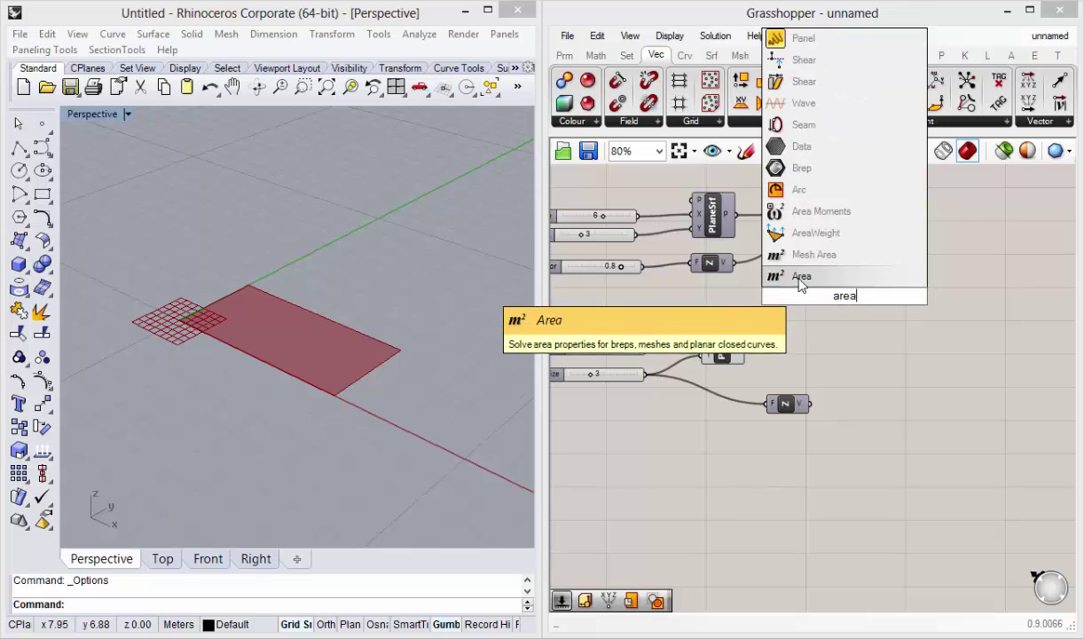
pyautogui.press('Return')
pyautogui.moveTo(845, 300); pyautogui.dragTo(818, 348)
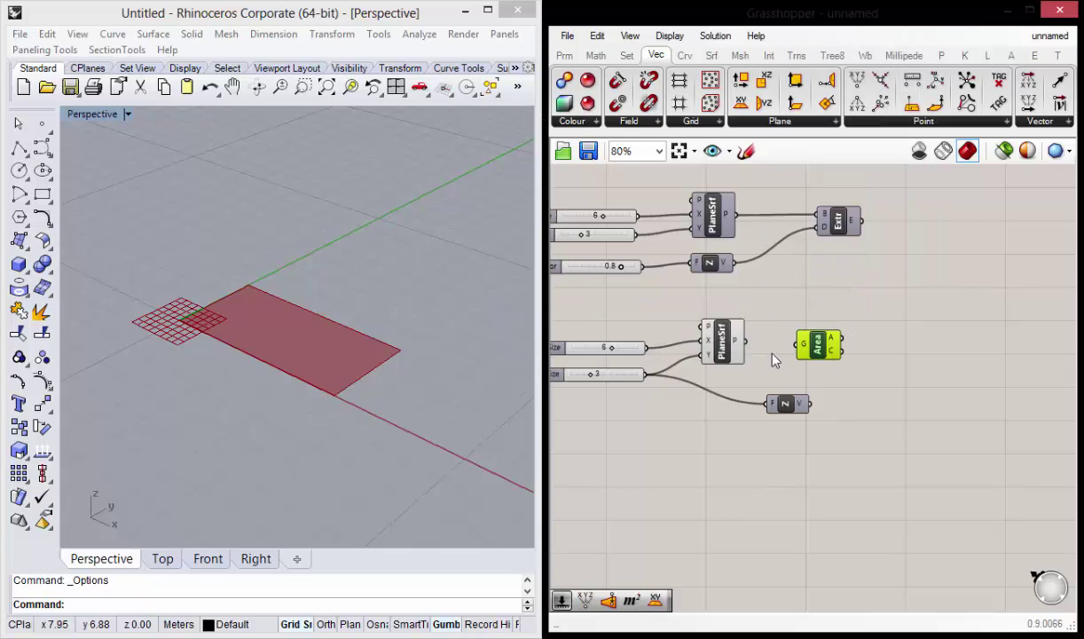
pyautogui.moveTo(745, 341); pyautogui.dragTo(801, 345)
pyautogui.moveTo(284, 342); pyautogui.dragTo(290, 350, button='right')
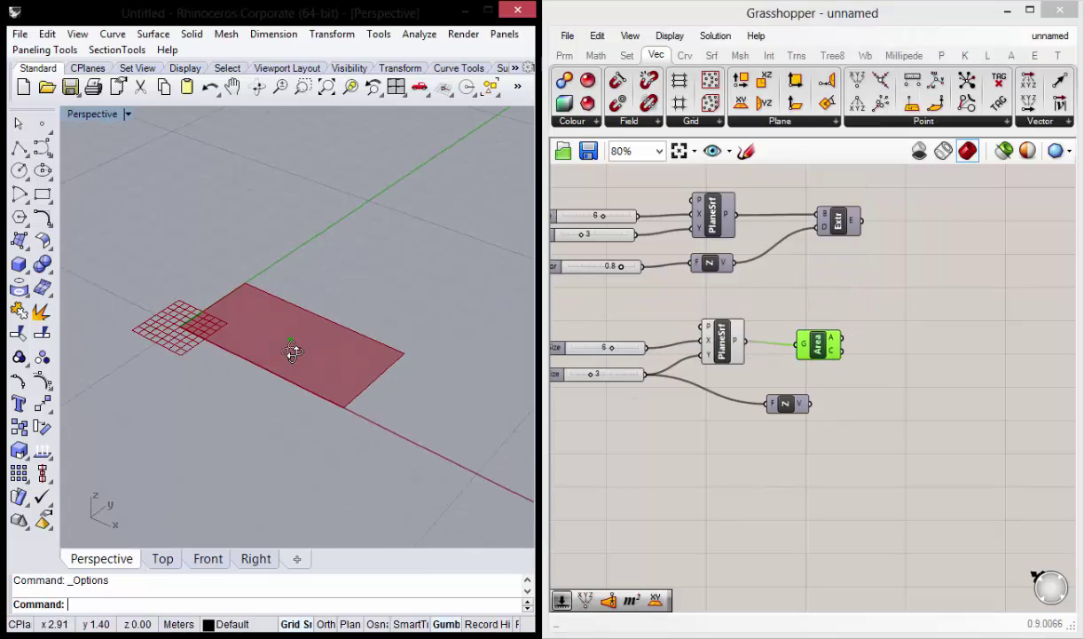
pyautogui.moveTo(835, 355); pyautogui.dragTo(832, 373)
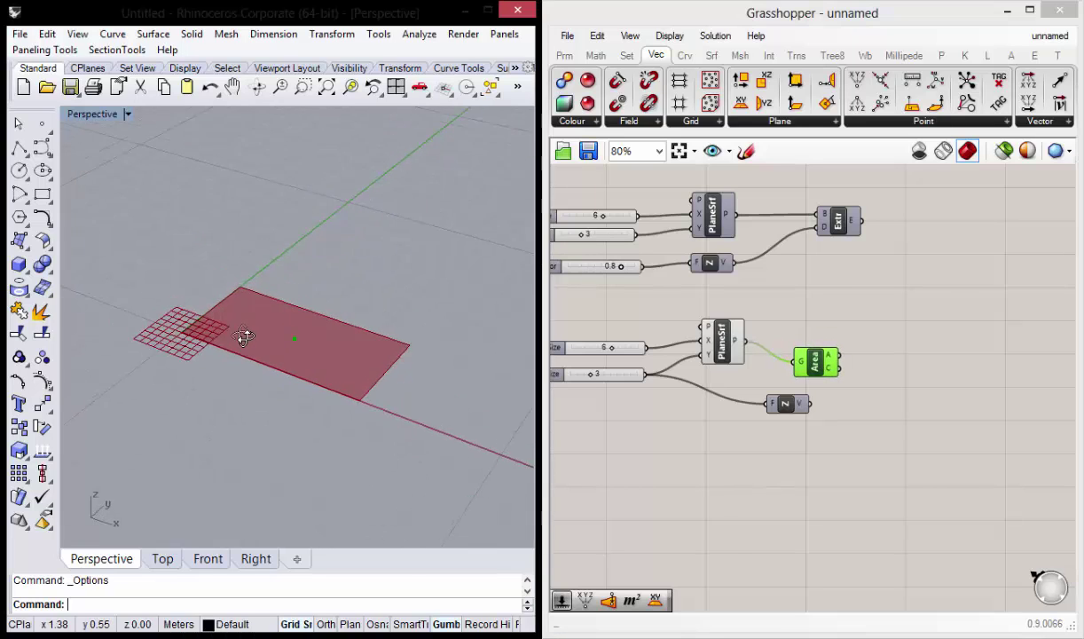
pyautogui.moveTo(227, 355)
pyautogui.mouseDown(button='right')
pyautogui.moveTo(315, 368)
pyautogui.moveTo(280, 347)
pyautogui.mouseUp(button='right')
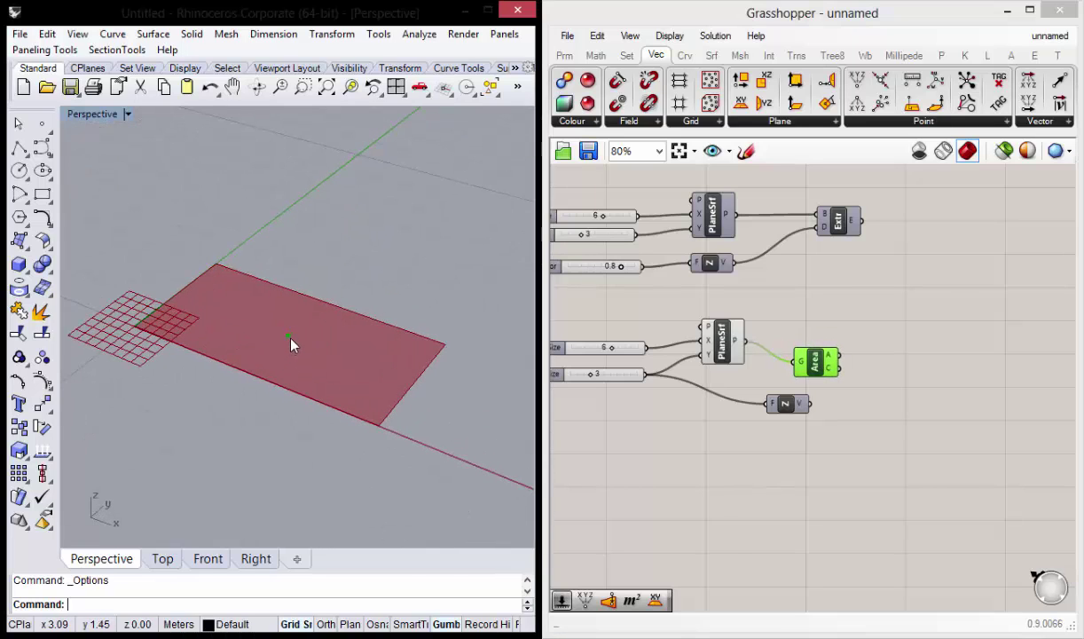
pyautogui.moveTo(785, 408); pyautogui.dragTo(754, 400, button='right')
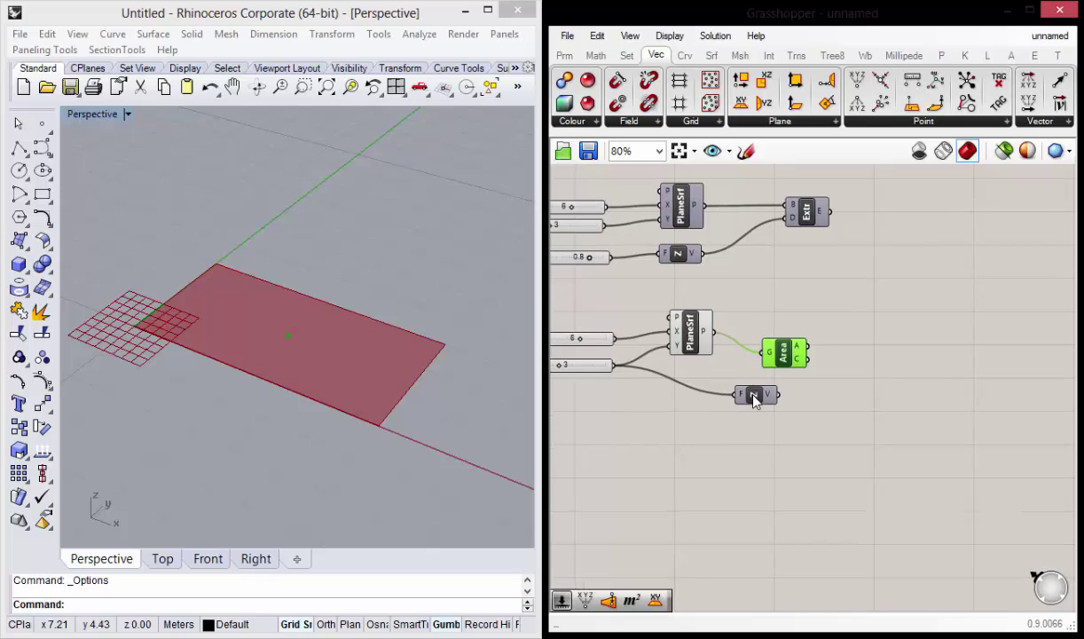
pyautogui.moveTo(758, 402); pyautogui.dragTo(774, 399)
pyautogui.keyDown('shift'); pyautogui.click(783, 364); pyautogui.keyUp('shift')
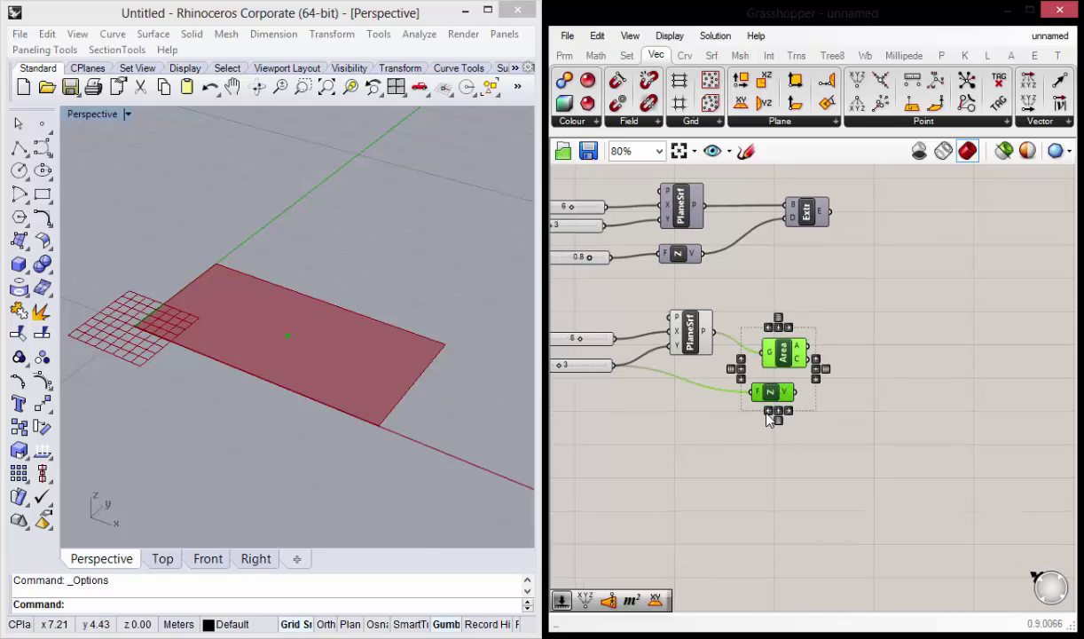
# Add a Scale component fed by the lower PlaneSrf surface, and hide that surface's preview.
pyautogui.moveTo(874, 374); pyautogui.dragTo(841, 370, button='right')
pyautogui.doubleClick(840, 365)
pyautogui.write('s')
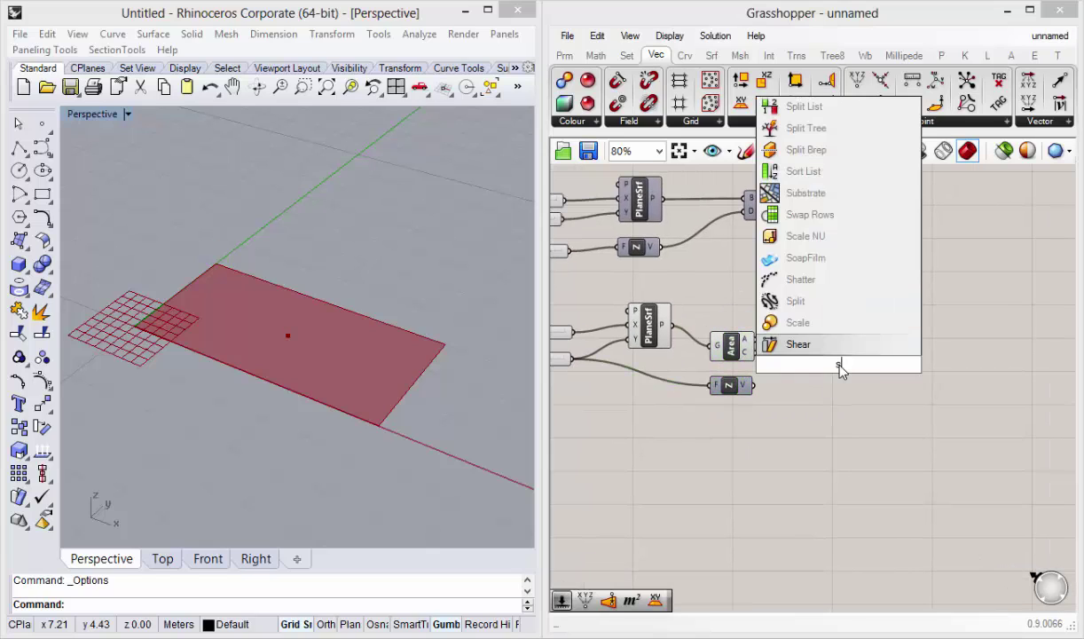
pyautogui.write('ca')
pyautogui.press('Return')
pyautogui.moveTo(841, 381); pyautogui.dragTo(842, 346)
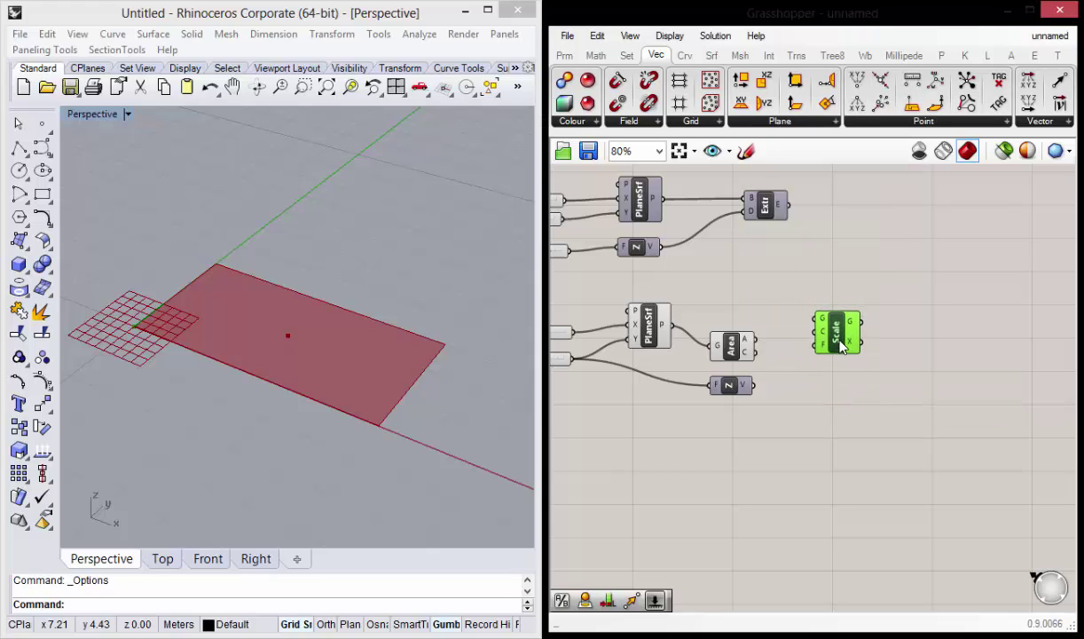
pyautogui.moveTo(804, 391); pyautogui.dragTo(833, 383, button='right')
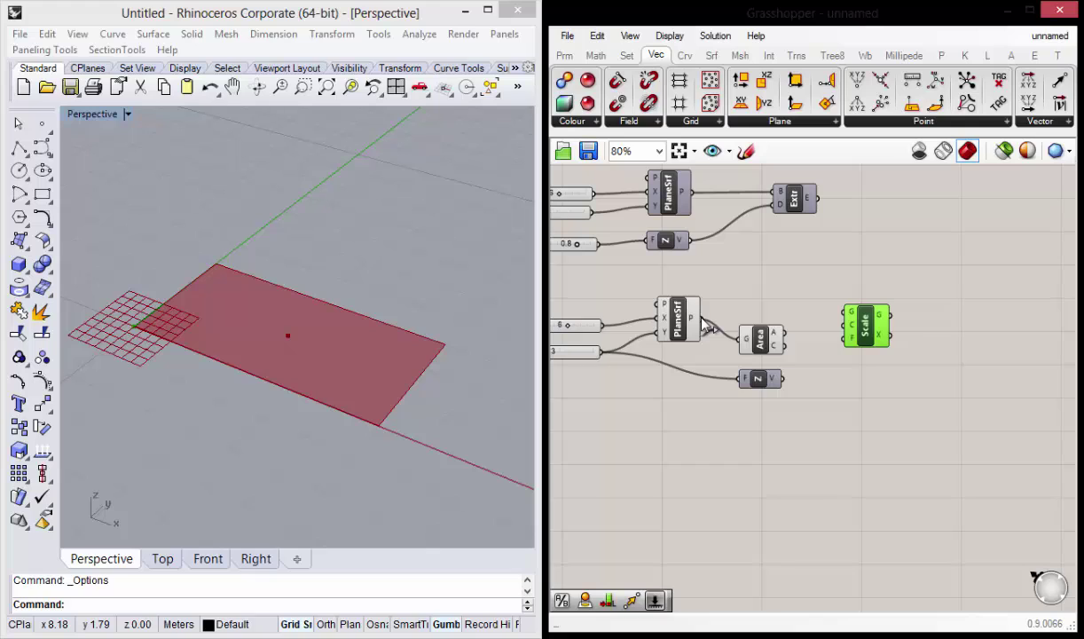
pyautogui.moveTo(707, 326); pyautogui.dragTo(849, 314)
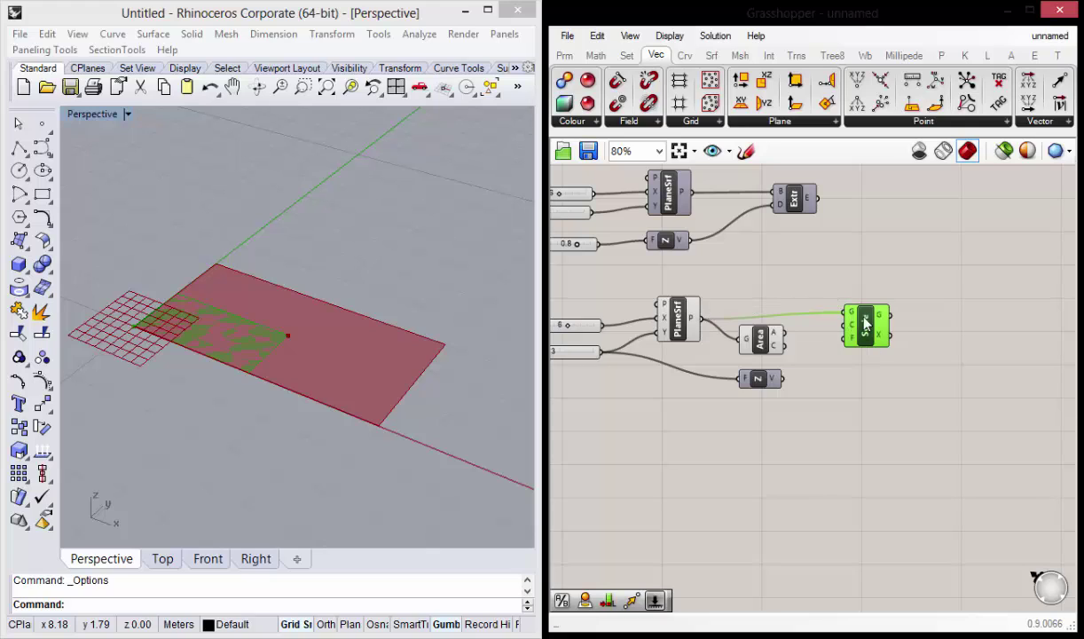
pyautogui.rightClick(683, 317)
pyautogui.click(710, 351)
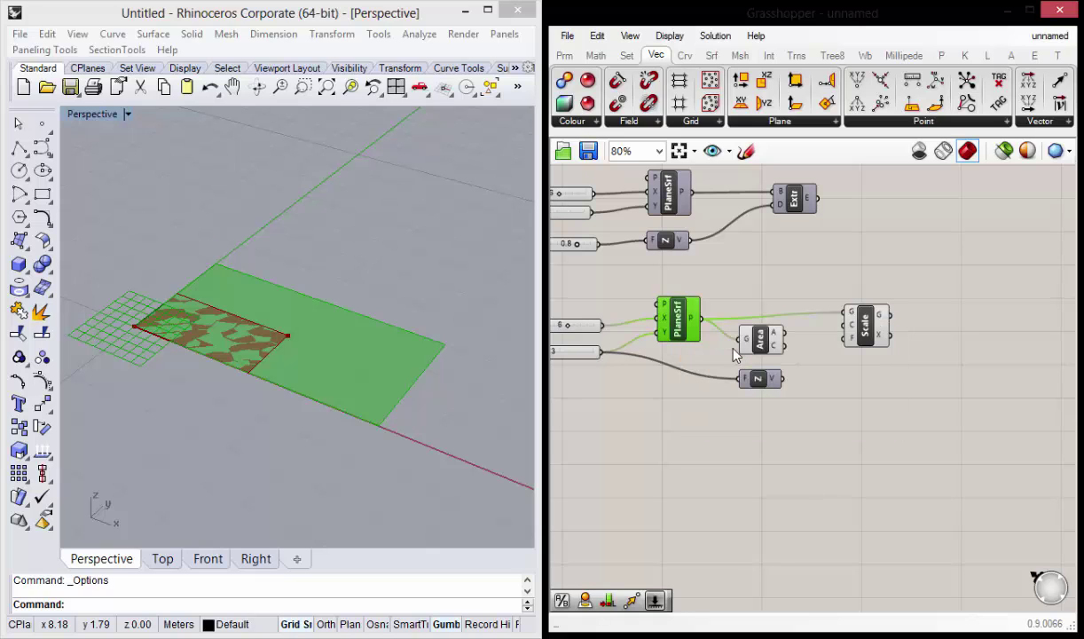
# Wire the Area centroid into Scale's centre input and reposition the Scale component leftward.
pyautogui.moveTo(264, 308); pyautogui.dragTo(397, 387, button='right')
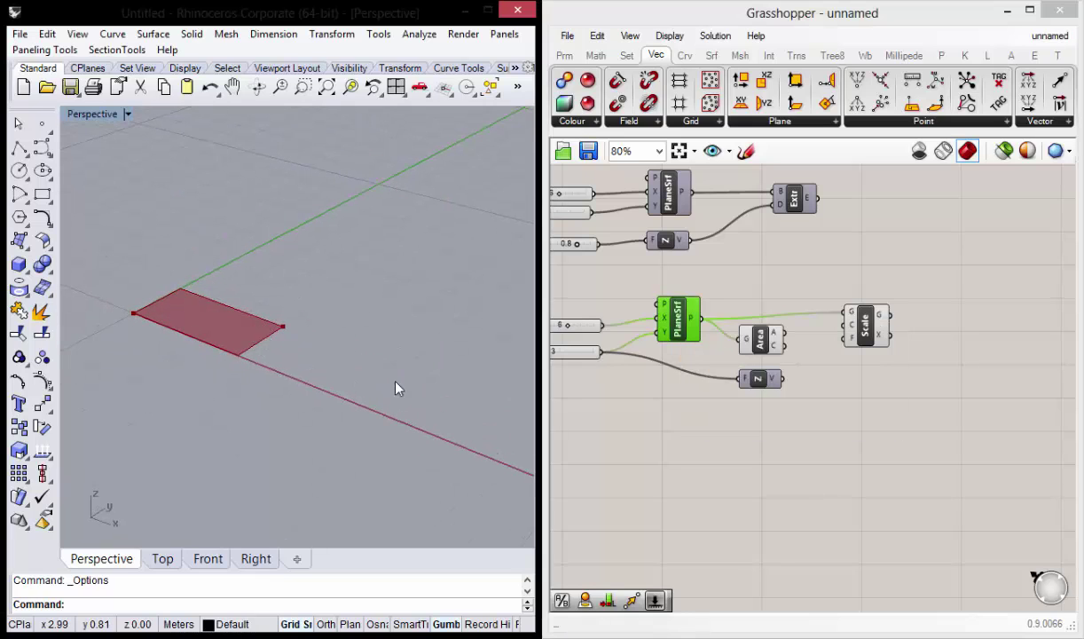
pyautogui.click(863, 323)
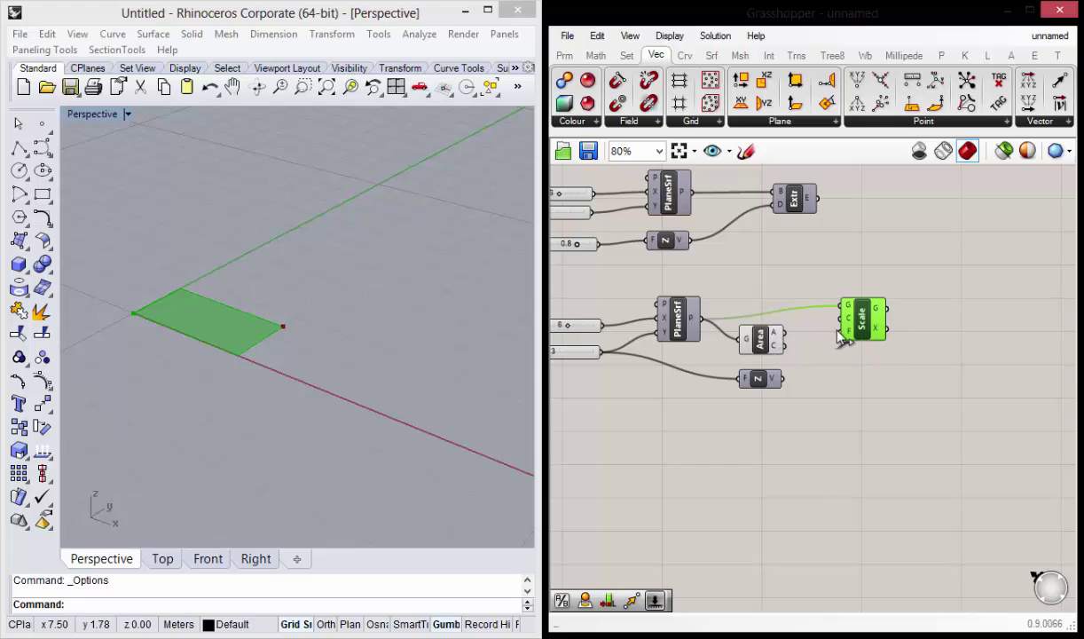
pyautogui.moveTo(849, 374); pyautogui.dragTo(837, 369, button='right')
pyautogui.moveTo(250, 336); pyautogui.dragTo(353, 372, button='right')
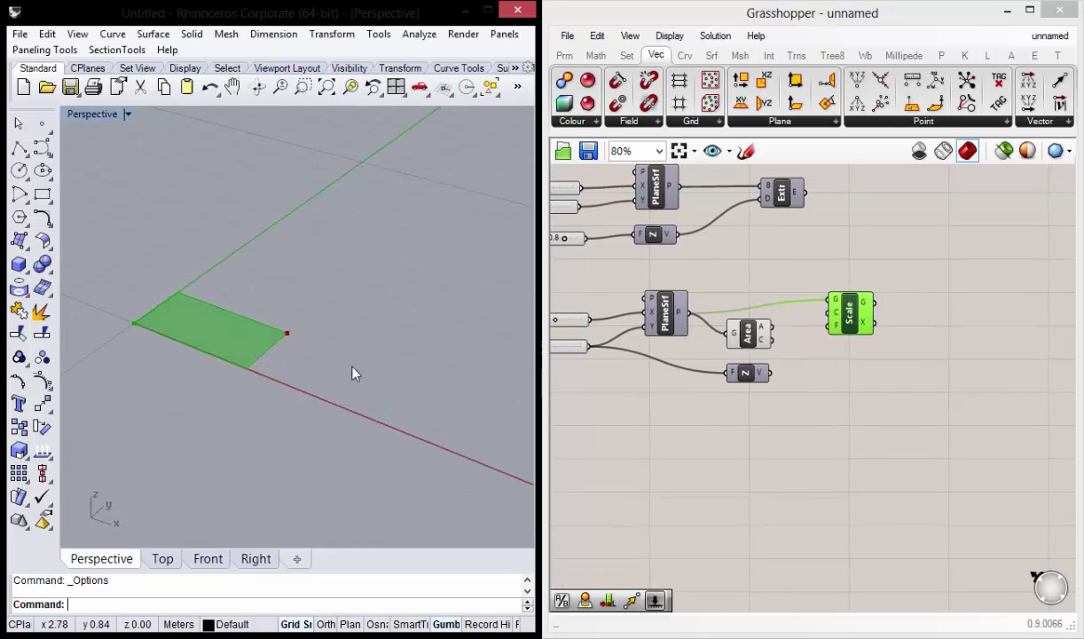
pyautogui.moveTo(880, 387); pyautogui.dragTo(874, 386, button='right')
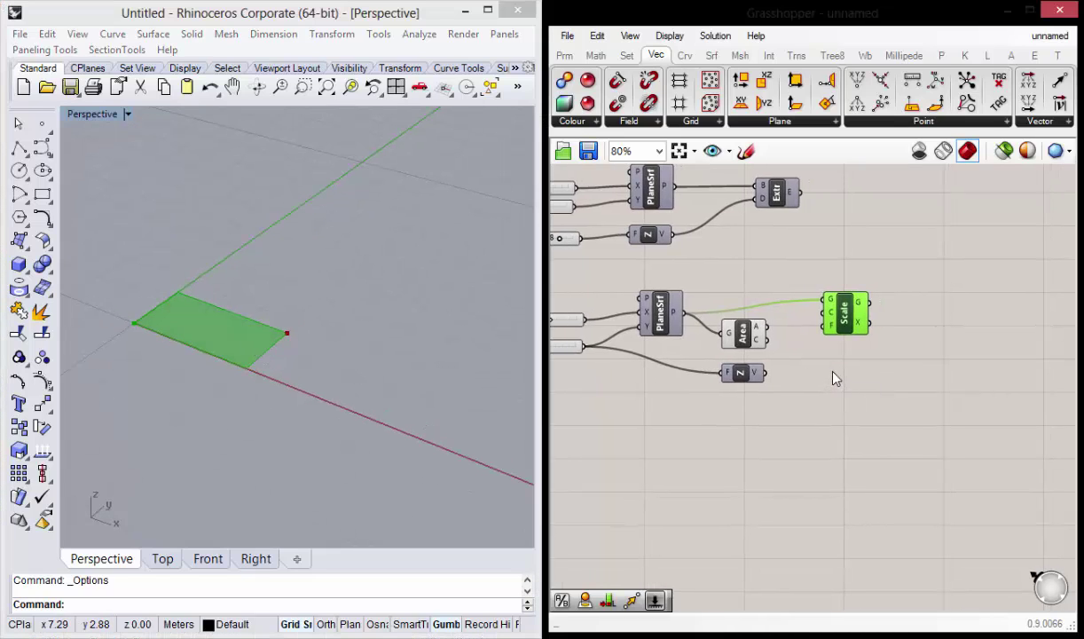
pyautogui.moveTo(767, 340); pyautogui.dragTo(826, 326)
pyautogui.moveTo(397, 368); pyautogui.dragTo(388, 346, button='right')
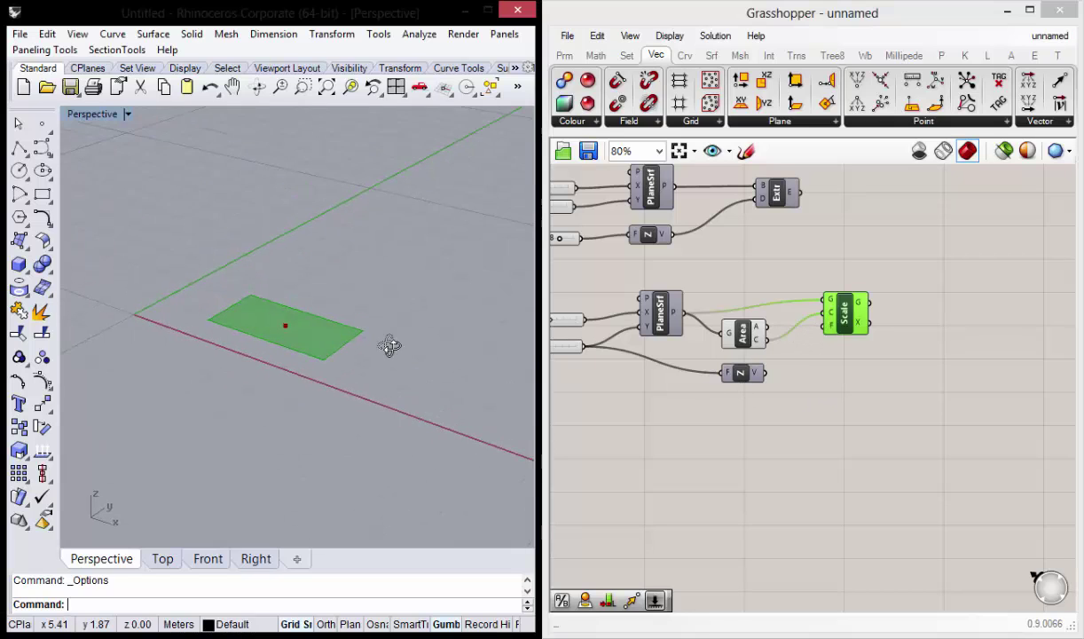
pyautogui.click(744, 333)
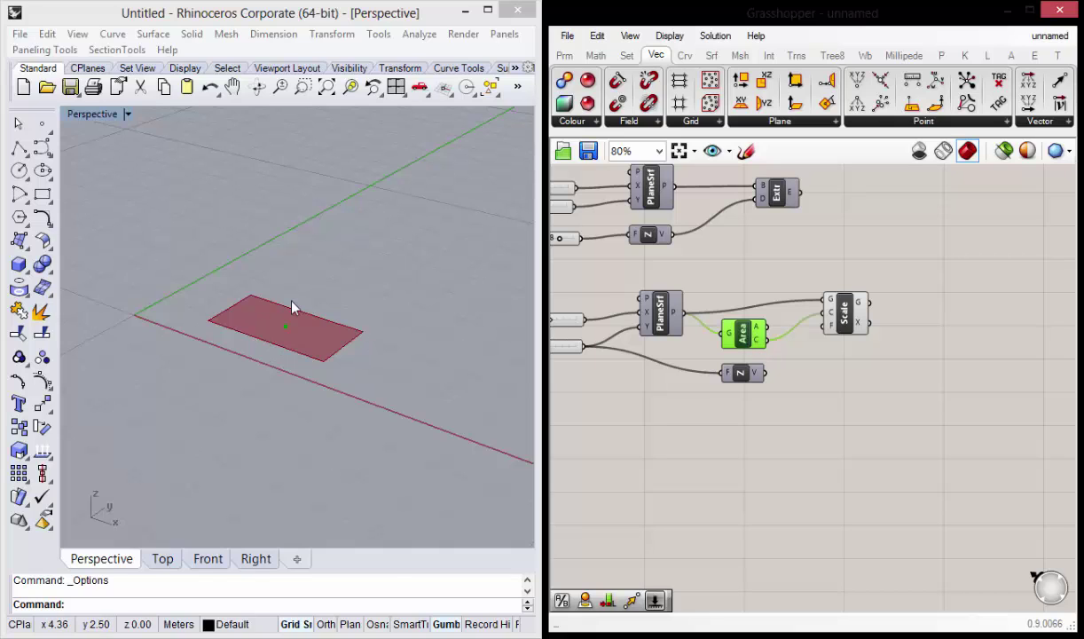
pyautogui.moveTo(322, 355); pyautogui.dragTo(309, 350, button='right')
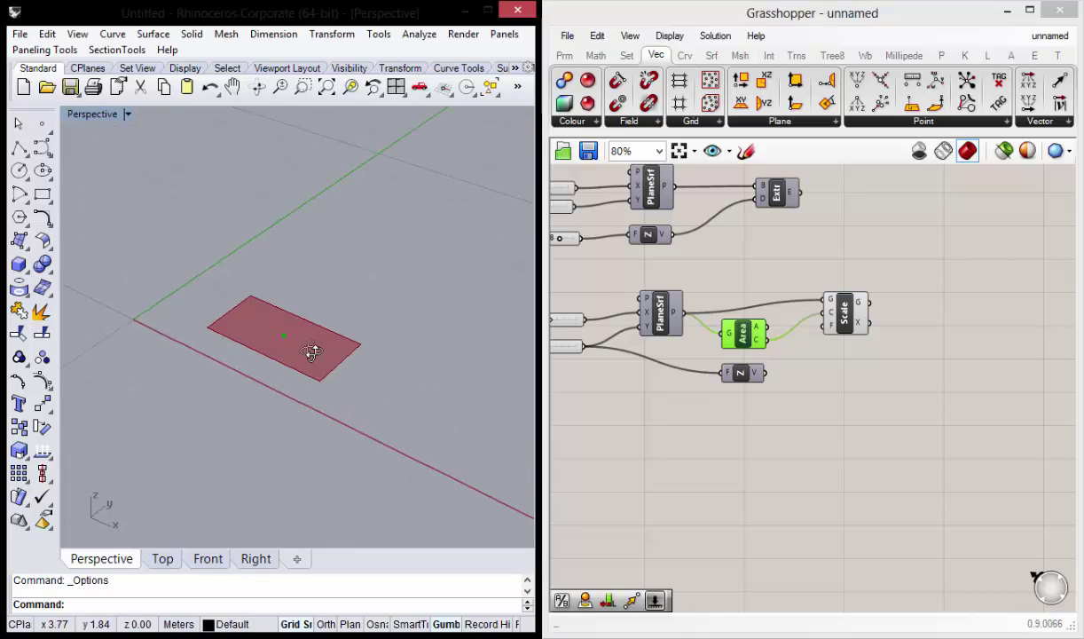
pyautogui.click(859, 423)
pyautogui.moveTo(859, 423)
pyautogui.mouseDown(button='right')
pyautogui.moveTo(879, 379)
pyautogui.moveTo(959, 366)
pyautogui.mouseUp(button='right')
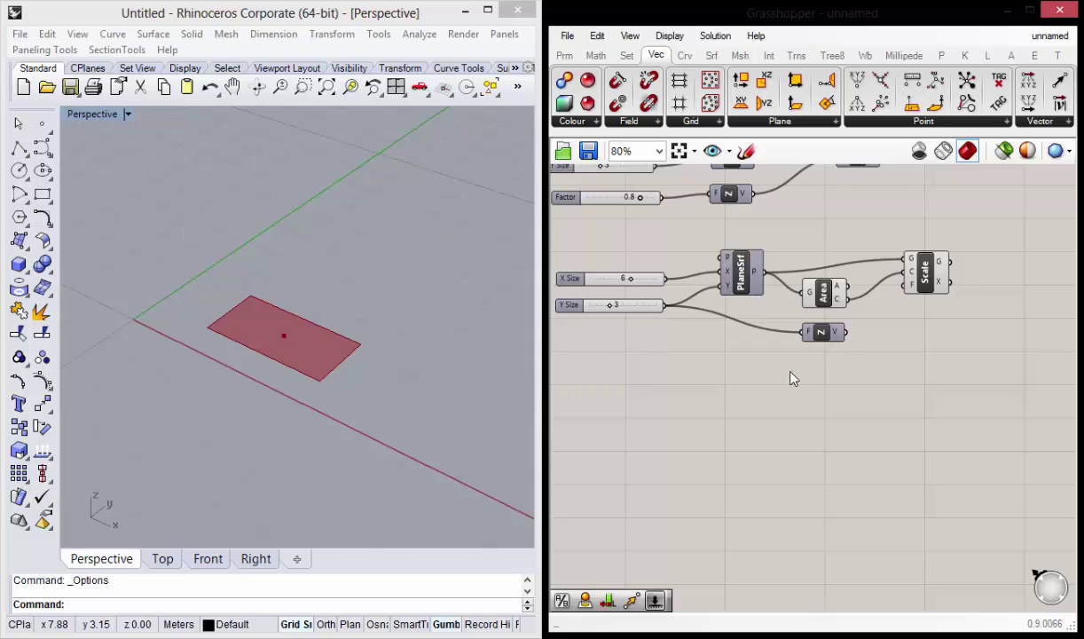
pyautogui.moveTo(792, 379); pyautogui.dragTo(799, 426, button='right')
pyautogui.moveTo(895, 356)
pyautogui.mouseDown(button='right')
pyautogui.moveTo(864, 352)
pyautogui.moveTo(909, 357)
pyautogui.mouseUp(button='right')
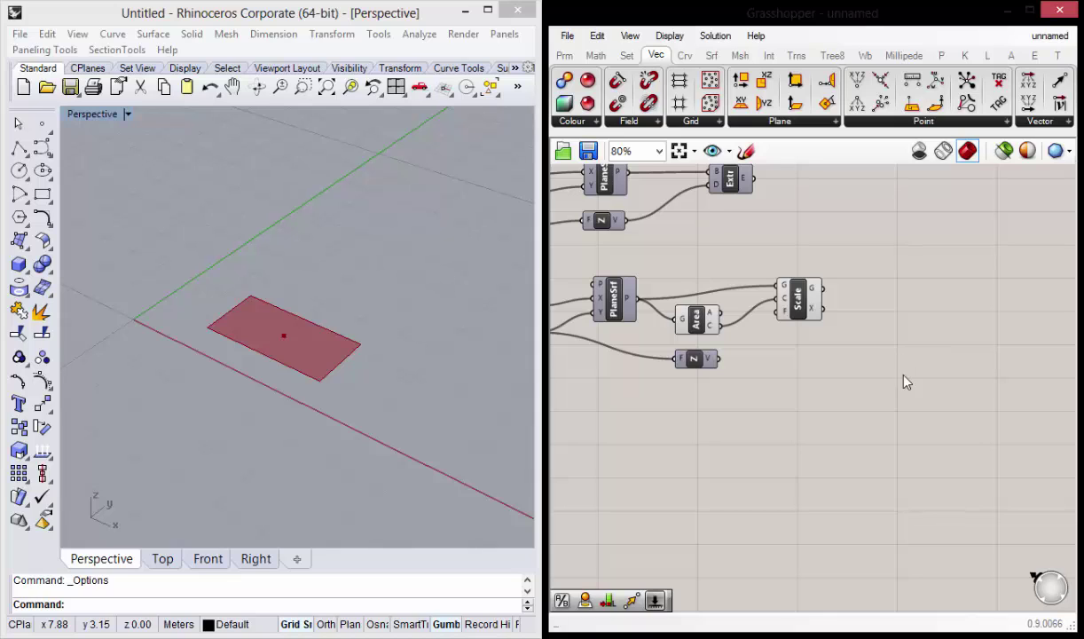
pyautogui.moveTo(906, 382); pyautogui.dragTo(813, 354, button='right')
pyautogui.moveTo(803, 319); pyautogui.dragTo(770, 323)
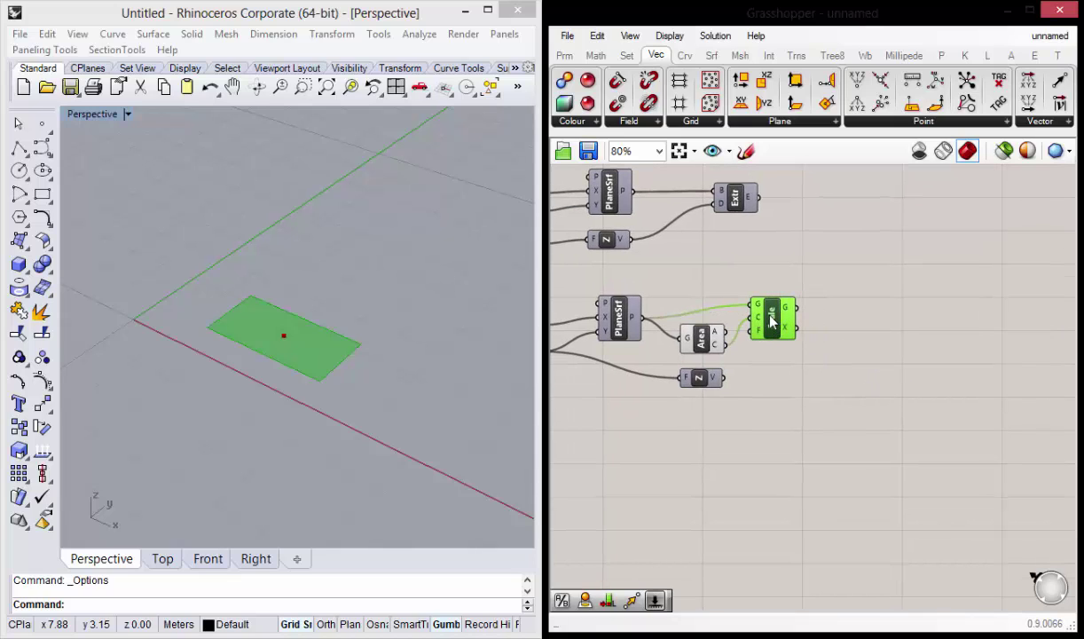
# Place a Move component taking the Z vector as translation and Scale's rectangle as geometry.
pyautogui.click(882, 302)
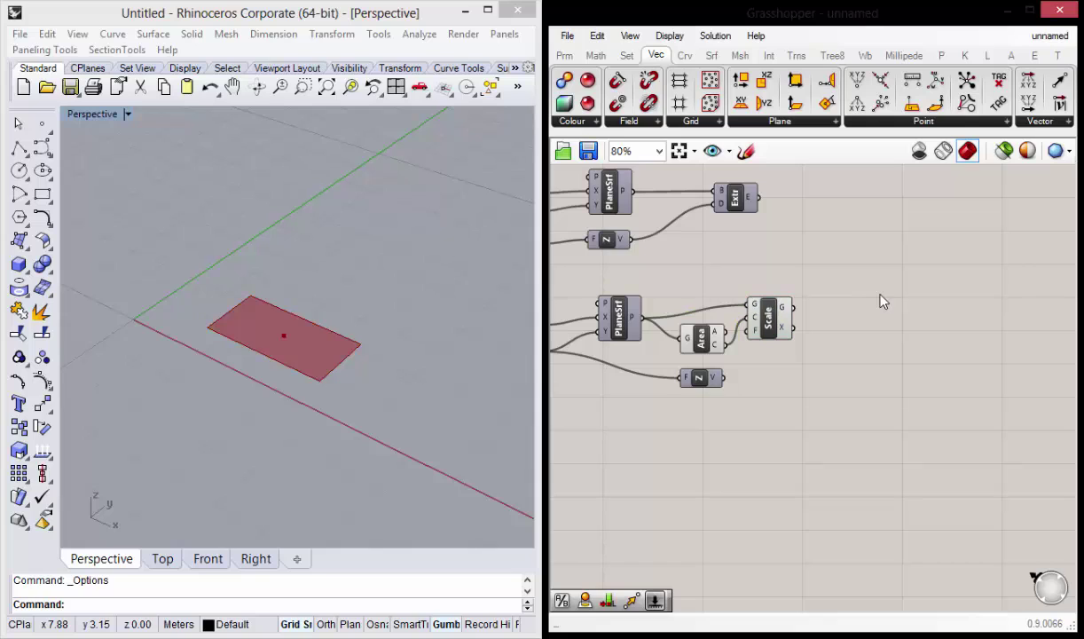
pyautogui.doubleClick(876, 293)
pyautogui.write('move')
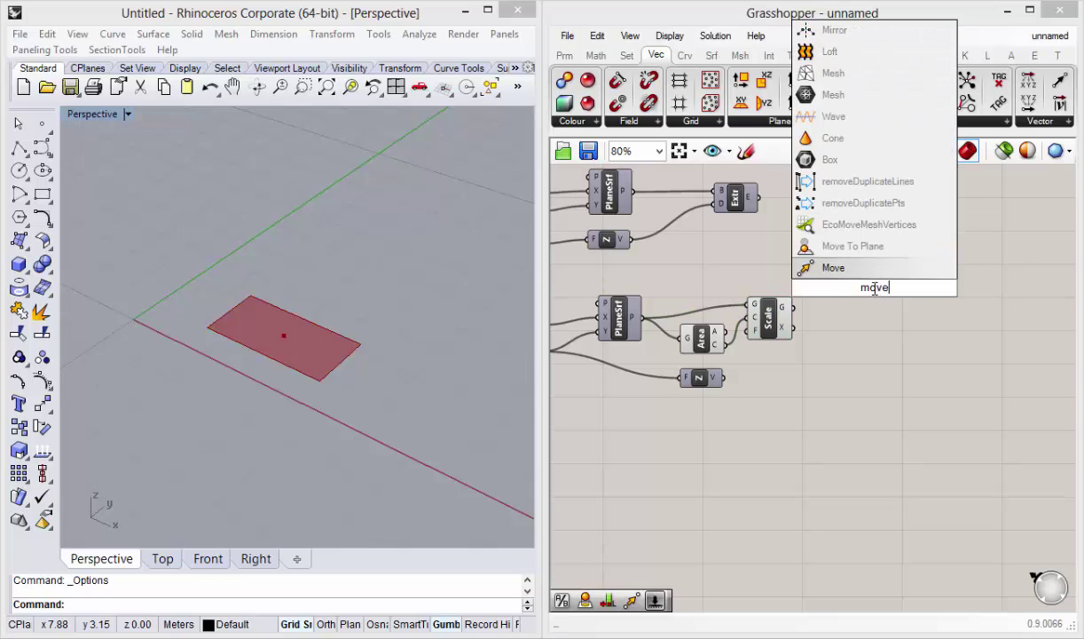
pyautogui.press('Return')
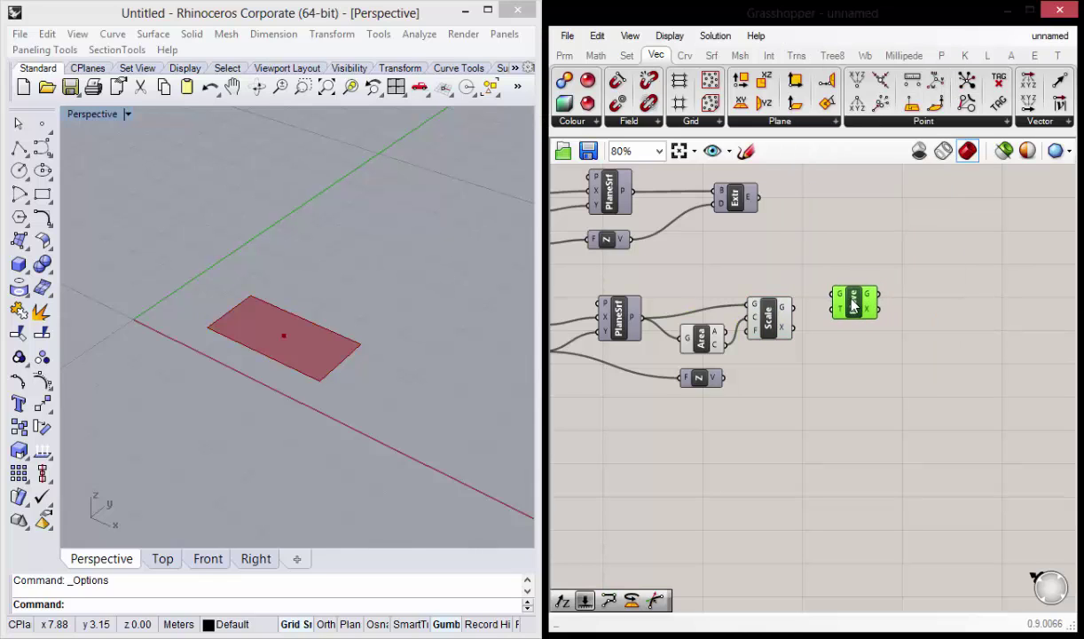
pyautogui.moveTo(852, 303); pyautogui.dragTo(848, 304)
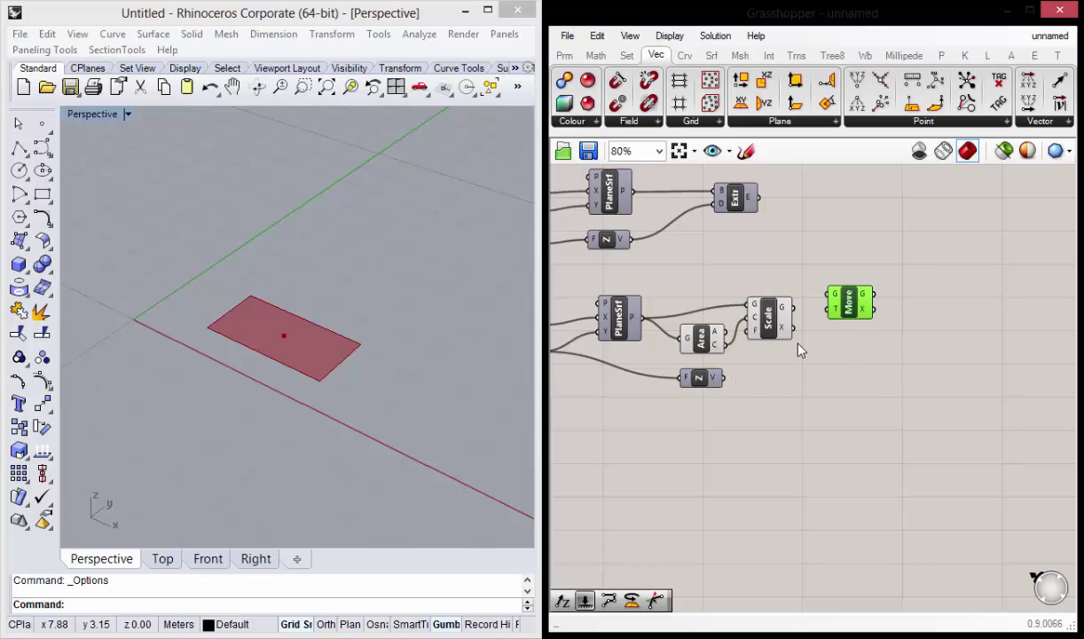
pyautogui.moveTo(724, 378); pyautogui.dragTo(828, 309)
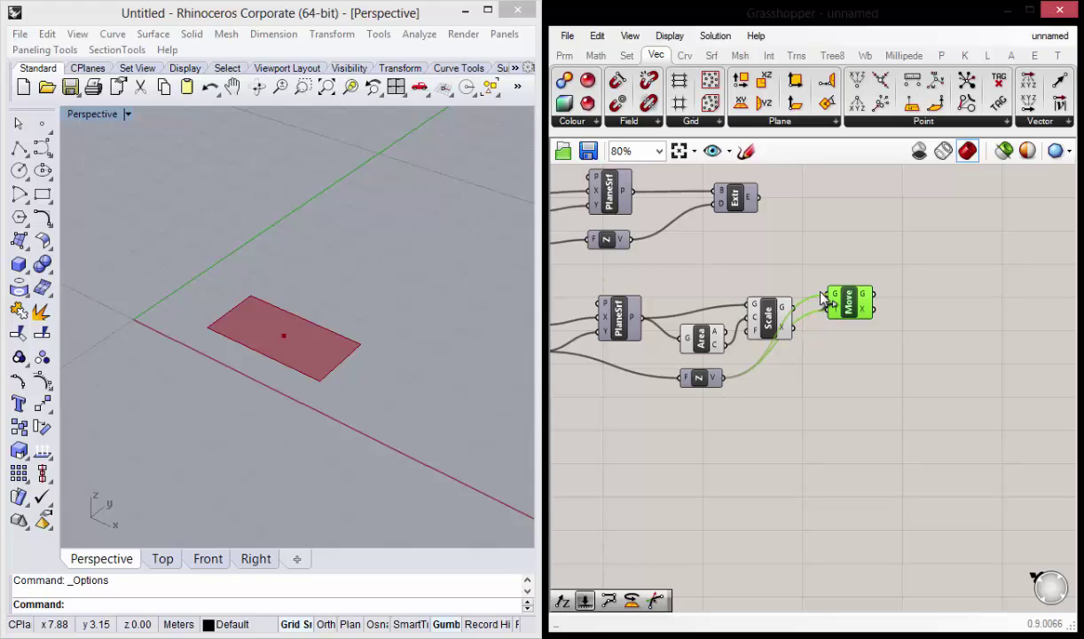
pyautogui.moveTo(792, 307)
pyautogui.mouseDown()
pyautogui.moveTo(828, 295)
pyautogui.moveTo(727, 386)
pyautogui.mouseUp()
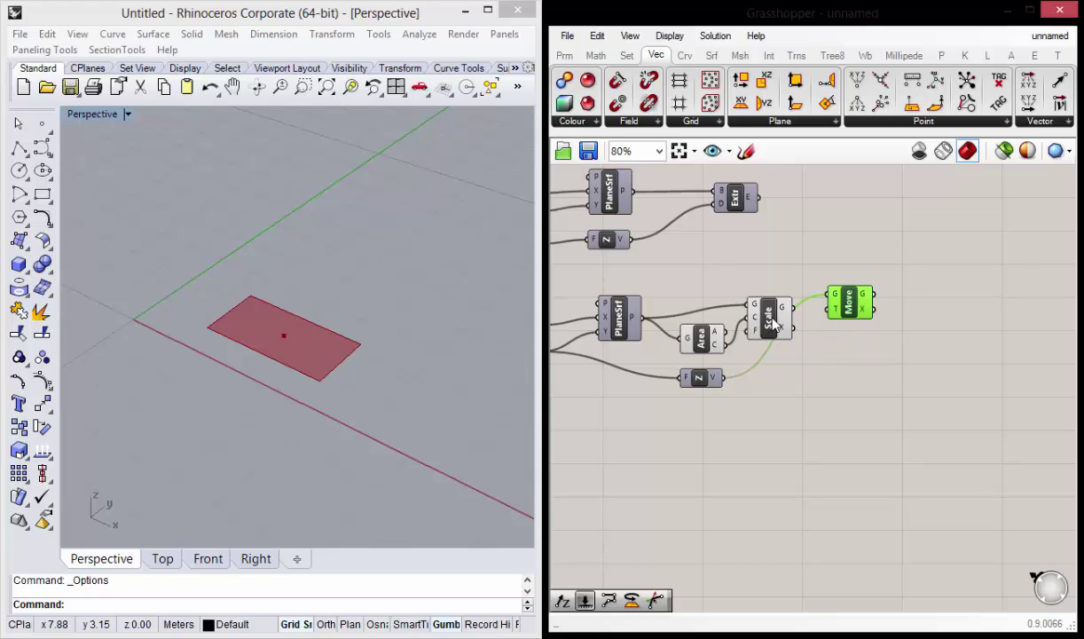
pyautogui.moveTo(778, 327); pyautogui.dragTo(771, 328)
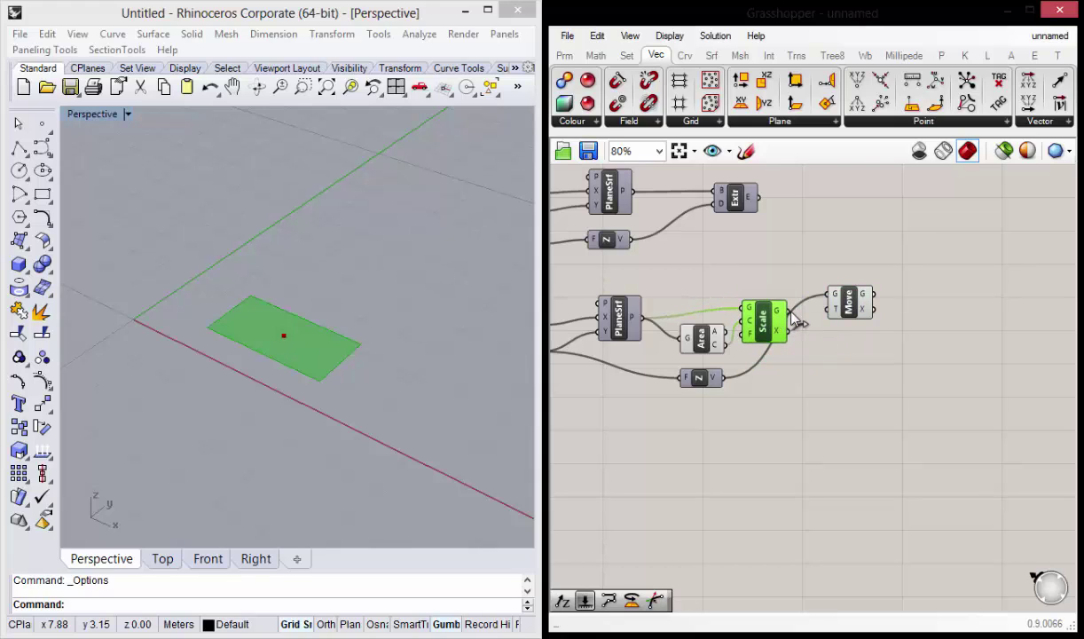
pyautogui.moveTo(356, 297); pyautogui.dragTo(176, 248, button='right')
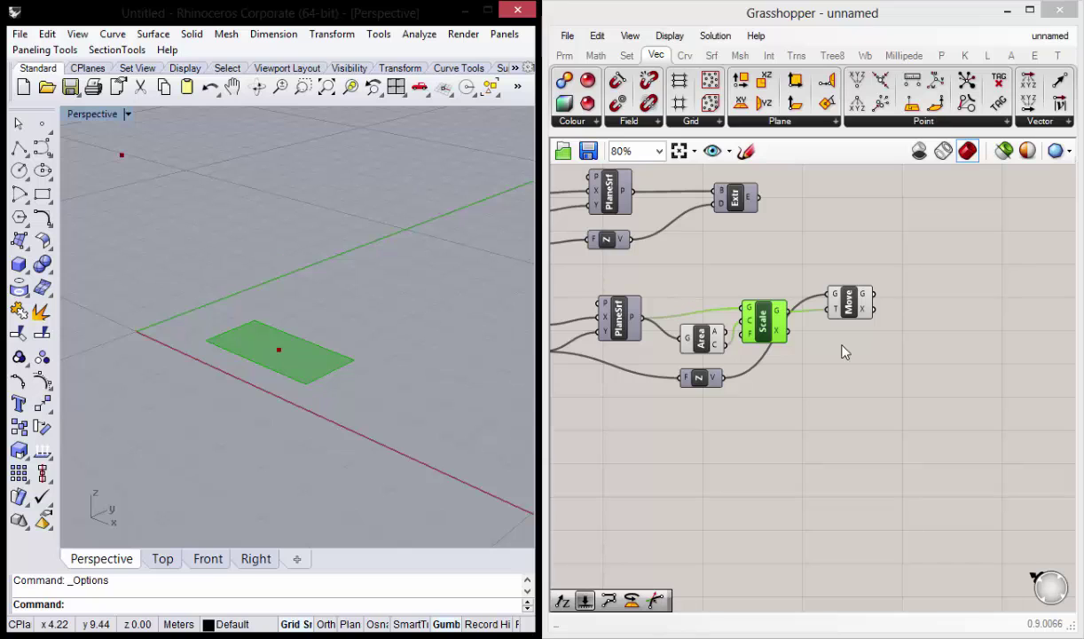
pyautogui.moveTo(933, 328); pyautogui.dragTo(881, 343, button='right')
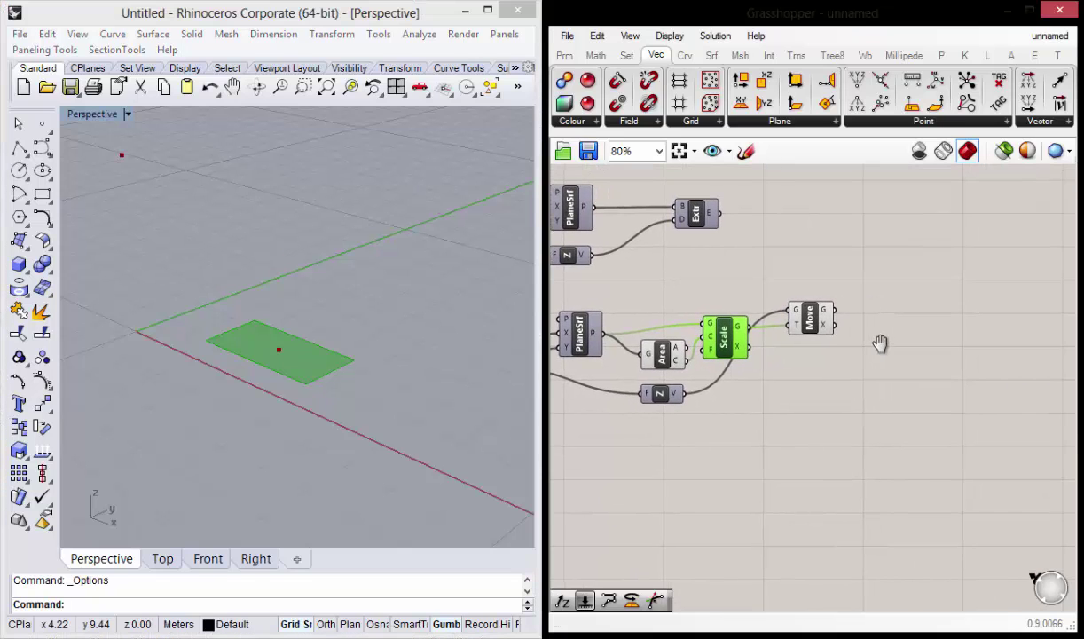
# Add a Loft component and wire Move's geometry output into it.
pyautogui.click(812, 326)
pyautogui.doubleClick(910, 294)
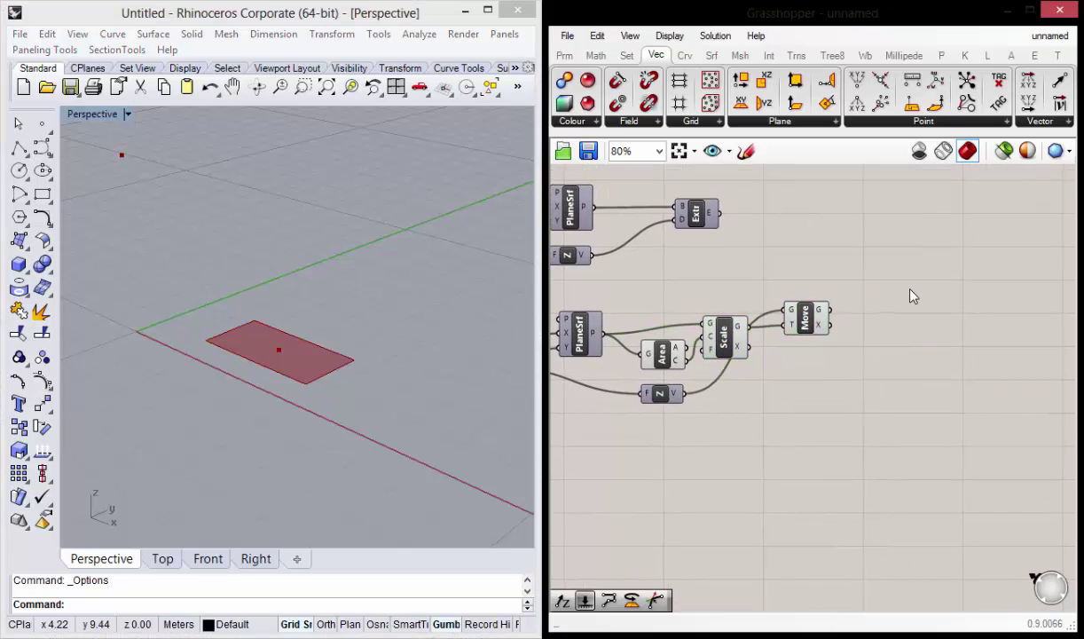
pyautogui.write('loft')
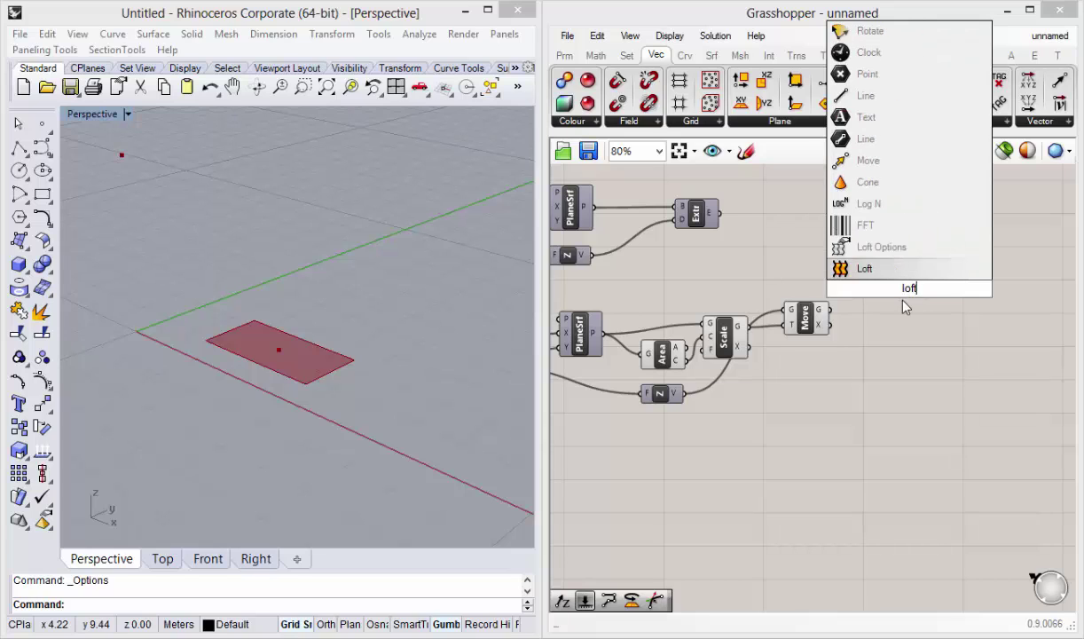
pyautogui.press('Return')
pyautogui.moveTo(918, 293); pyautogui.dragTo(894, 306)
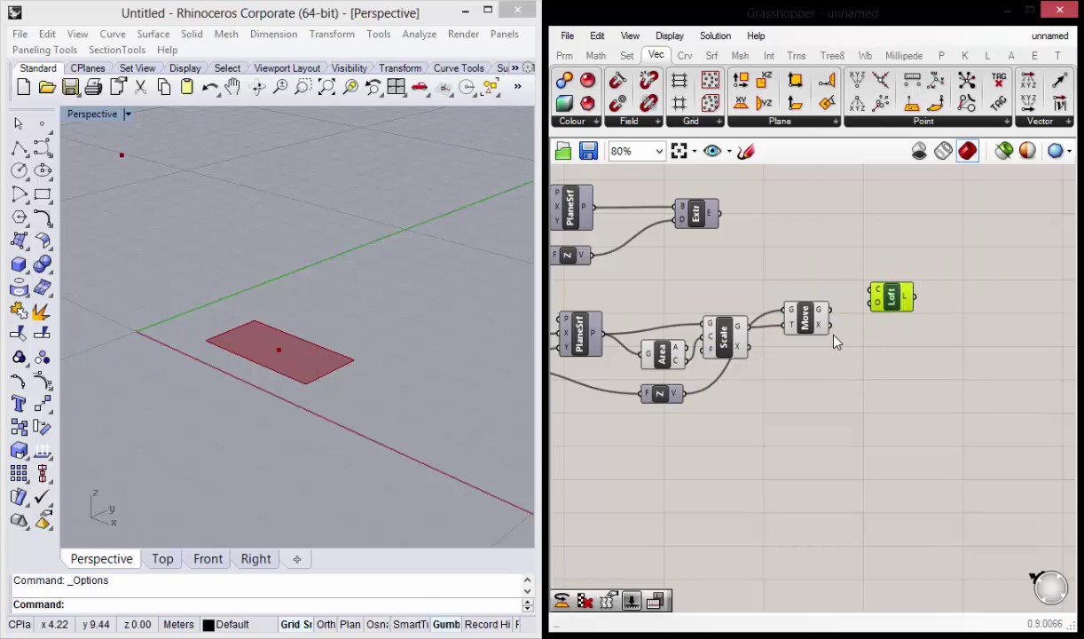
pyautogui.moveTo(834, 342); pyautogui.dragTo(851, 334, button='right')
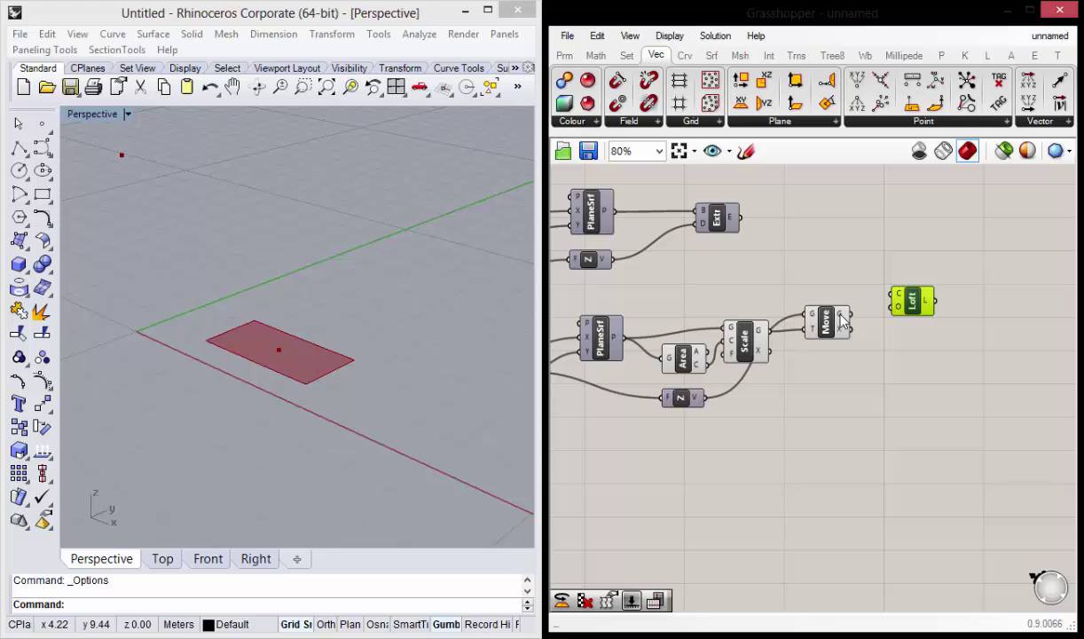
pyautogui.moveTo(844, 324); pyautogui.dragTo(892, 296)
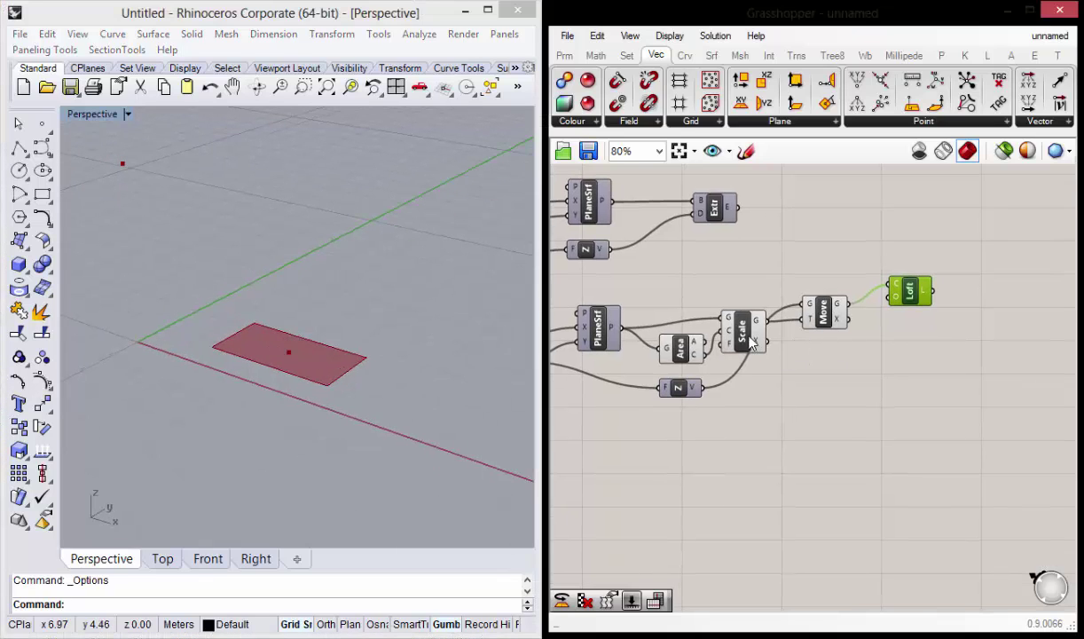
# Reconnect Scale's geometry to Move, then window-select the Move and Loft components.
pyautogui.click(746, 330)
pyautogui.moveTo(852, 353); pyautogui.dragTo(864, 355, button='right')
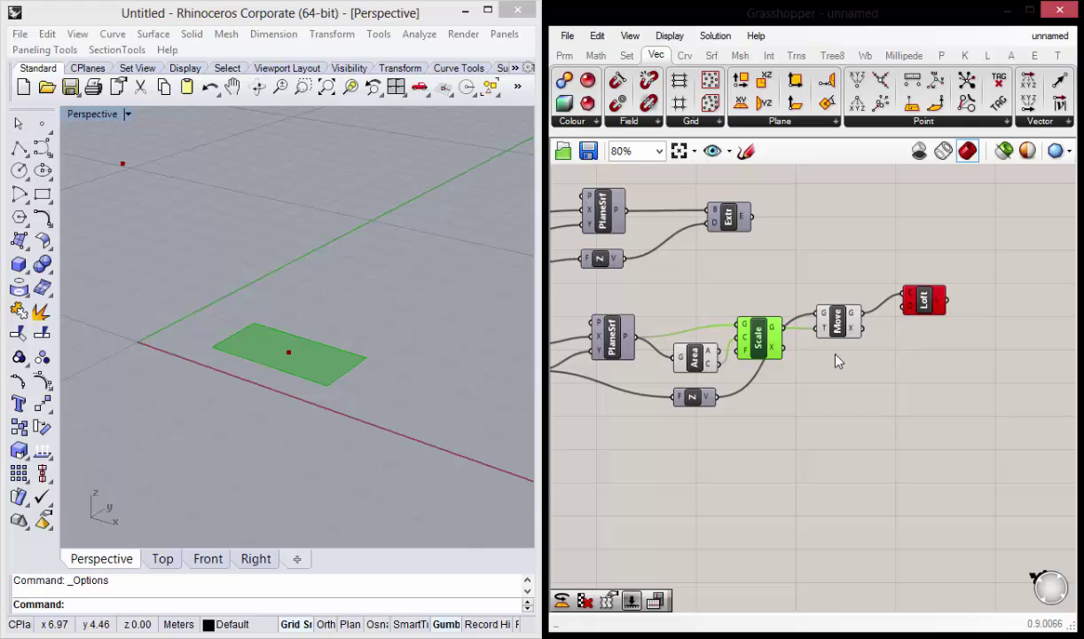
pyautogui.moveTo(841, 327)
pyautogui.mouseDown()
pyautogui.moveTo(856, 316)
pyautogui.moveTo(836, 325)
pyautogui.mouseUp()
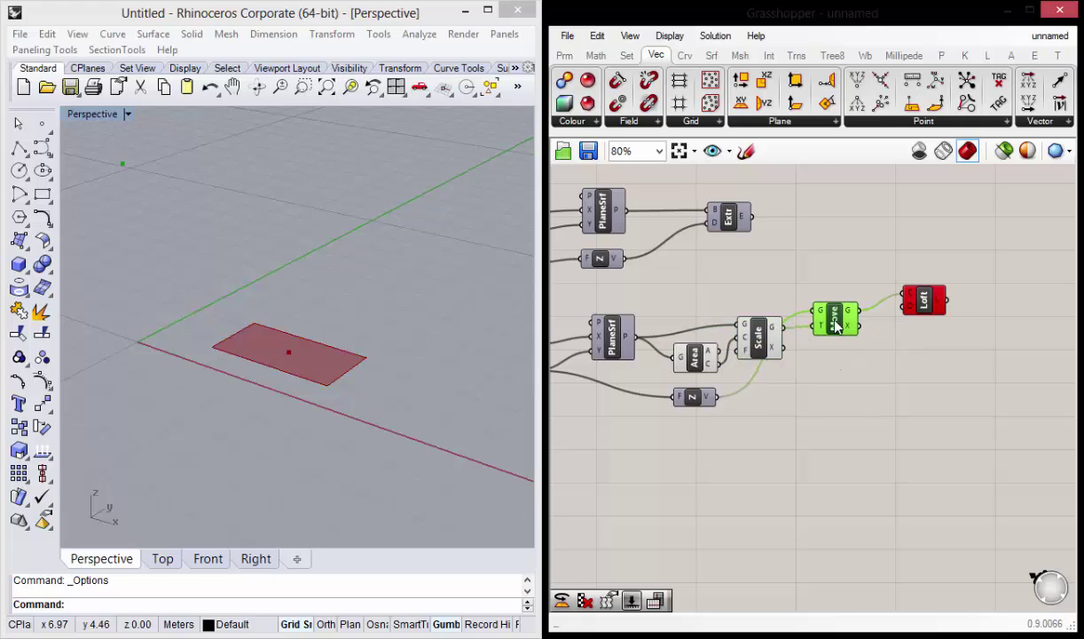
pyautogui.moveTo(717, 396); pyautogui.dragTo(740, 348)
pyautogui.moveTo(810, 373); pyautogui.dragTo(849, 389, button='right')
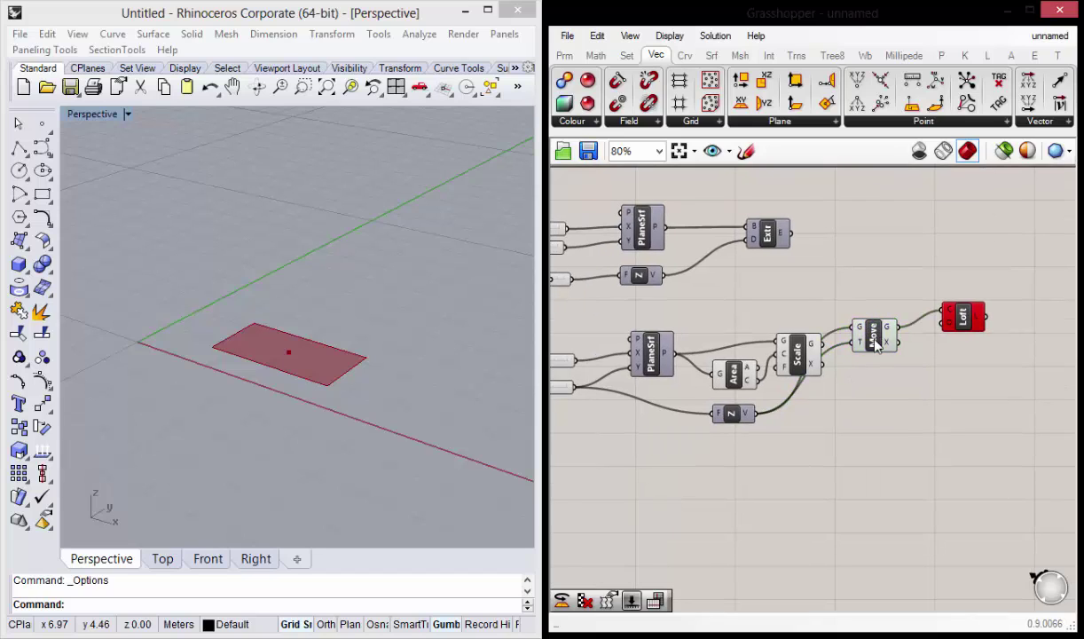
pyautogui.moveTo(883, 341); pyautogui.dragTo(887, 357)
pyautogui.moveTo(824, 343); pyautogui.dragTo(859, 342)
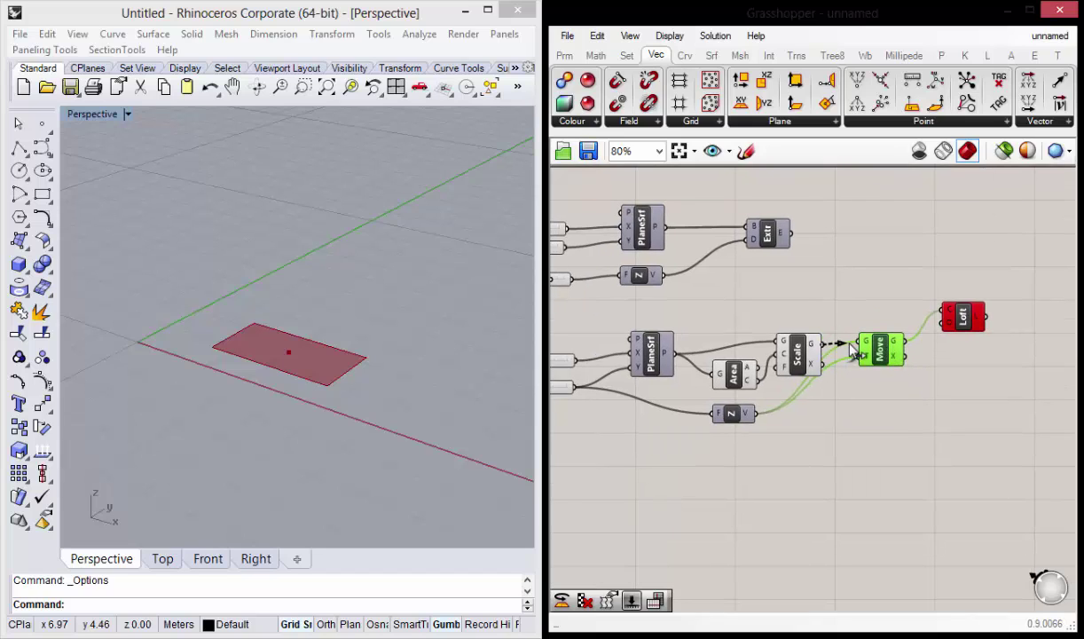
pyautogui.moveTo(336, 317); pyautogui.dragTo(334, 302, button='right')
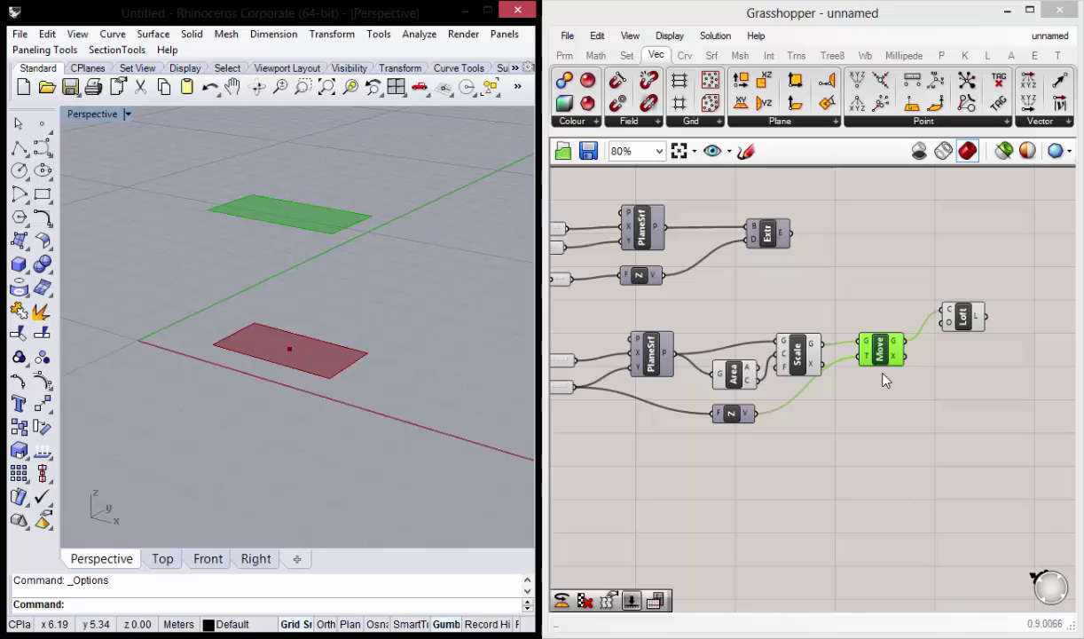
pyautogui.moveTo(726, 401); pyautogui.dragTo(730, 407)
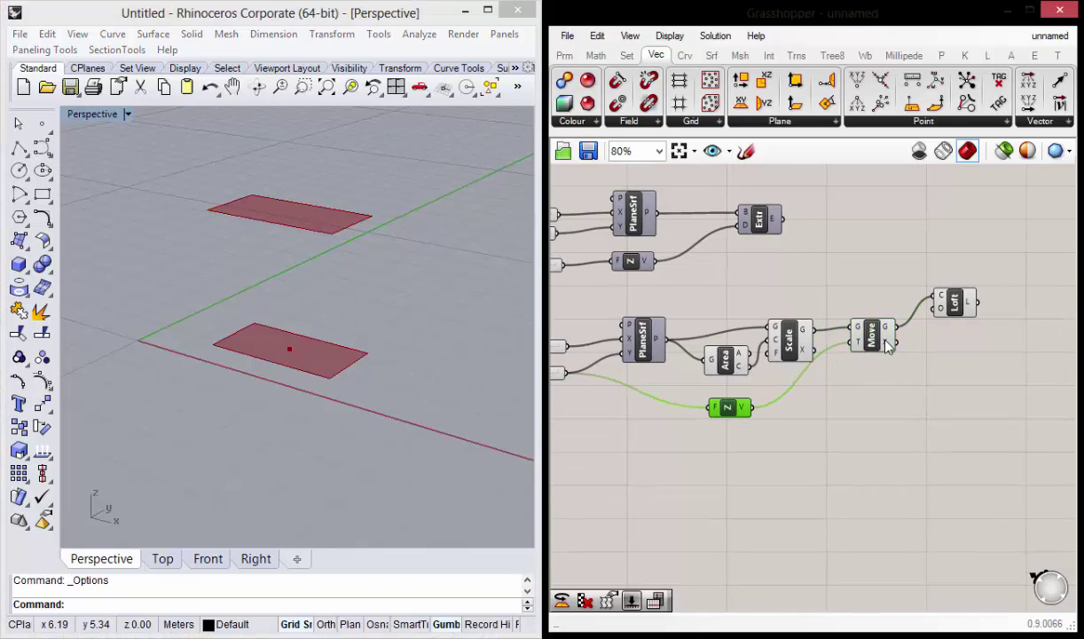
pyautogui.moveTo(980, 400); pyautogui.dragTo(866, 249)
# Delete the selected trial Move and Loft components.
pyautogui.press('Delete')
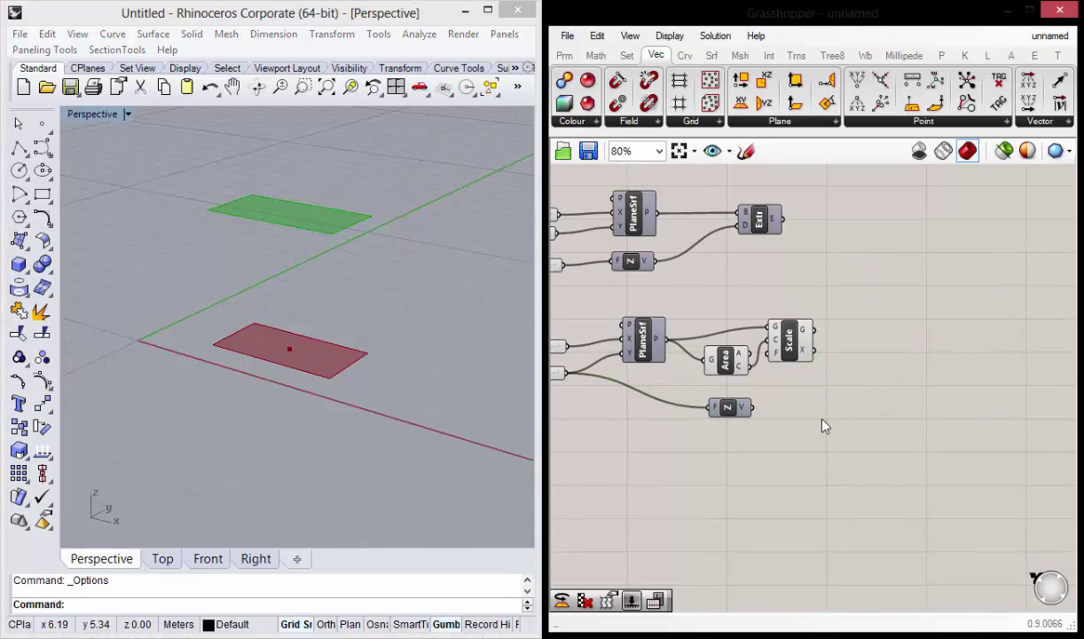
pyautogui.moveTo(784, 400)
pyautogui.mouseDown(button='right')
pyautogui.moveTo(802, 380)
pyautogui.moveTo(826, 395)
pyautogui.mouseUp(button='right')
pyautogui.click(743, 383)
pyautogui.moveTo(338, 355); pyautogui.dragTo(218, 369, button='right')
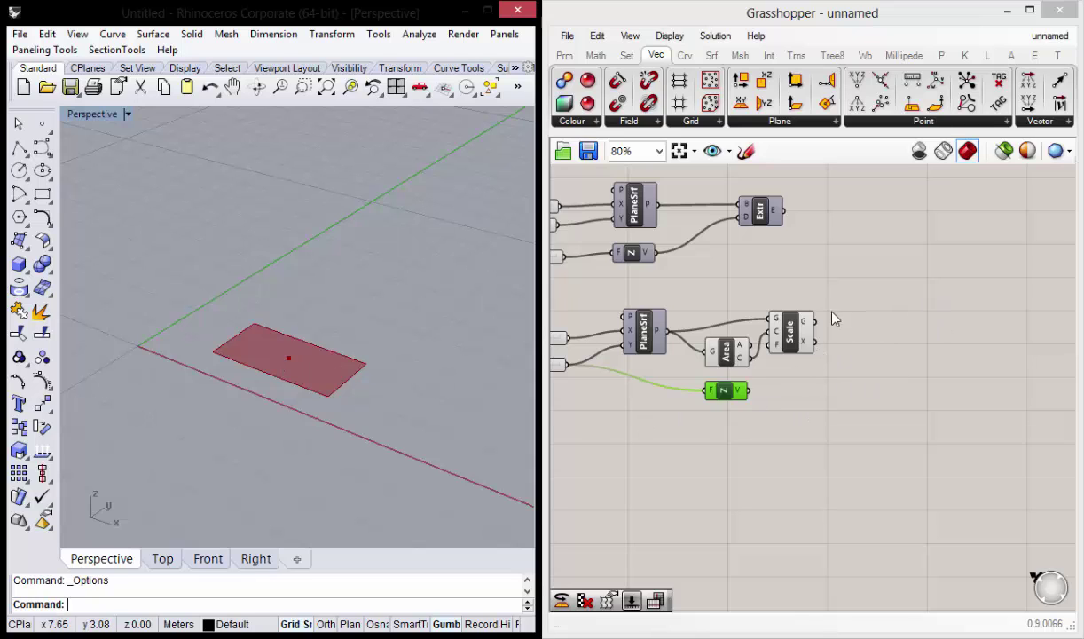
# Place a new Move component fed by Scale's geometry and the Z vector as translation.
pyautogui.doubleClick(878, 330)
pyautogui.write('move')
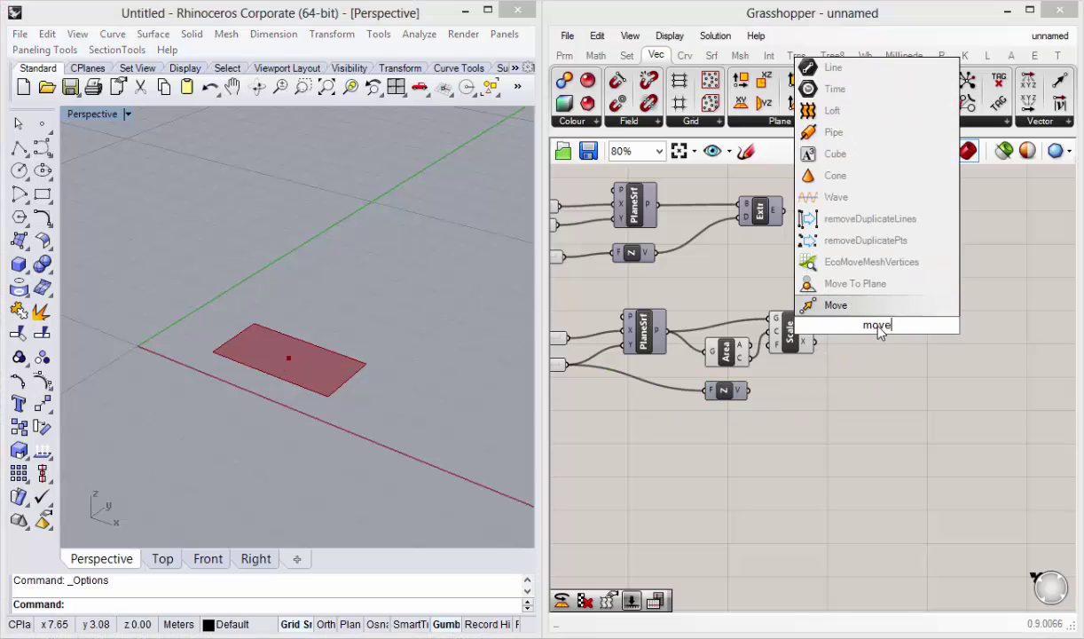
pyautogui.press('Return')
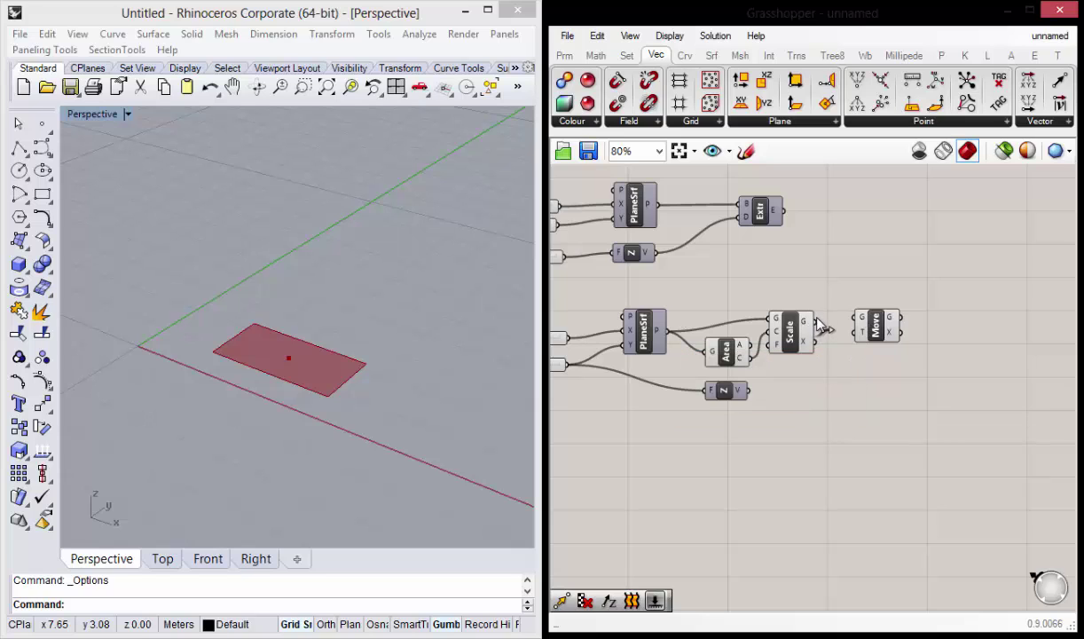
pyautogui.moveTo(816, 320); pyautogui.dragTo(855, 317)
pyautogui.moveTo(748, 390); pyautogui.dragTo(857, 332)
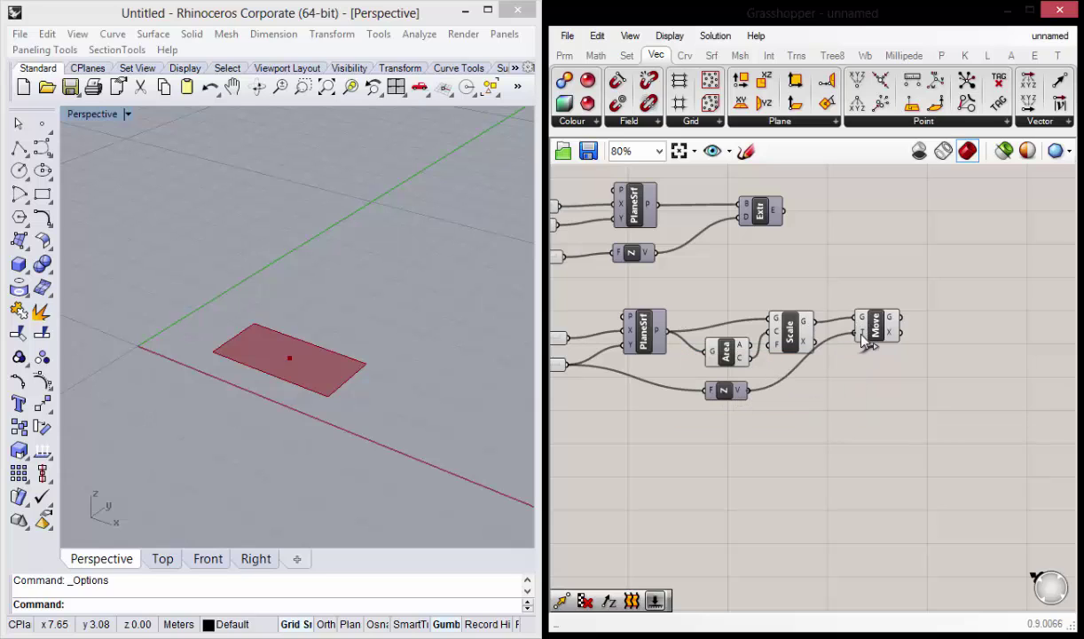
pyautogui.moveTo(370, 363); pyautogui.dragTo(333, 310, button='right')
pyautogui.moveTo(756, 394)
pyautogui.mouseDown(button='right')
pyautogui.moveTo(803, 383)
pyautogui.moveTo(818, 393)
pyautogui.moveTo(845, 379)
pyautogui.mouseUp(button='right')
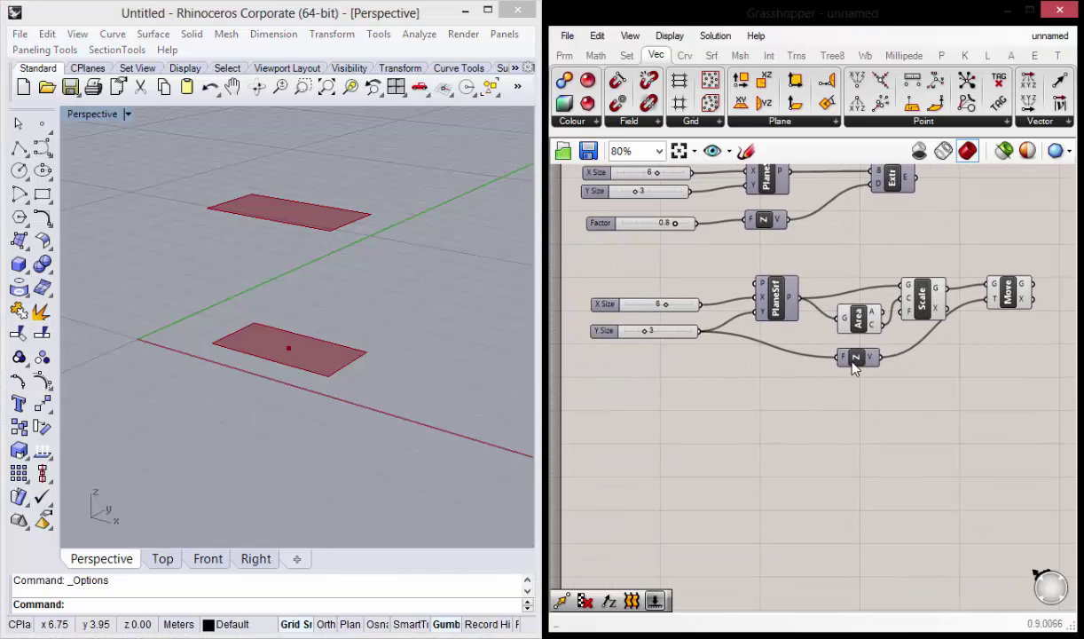
# Vary the Y Size slider to check both rectangles resize together.
pyautogui.scroll(3, 628, 355)
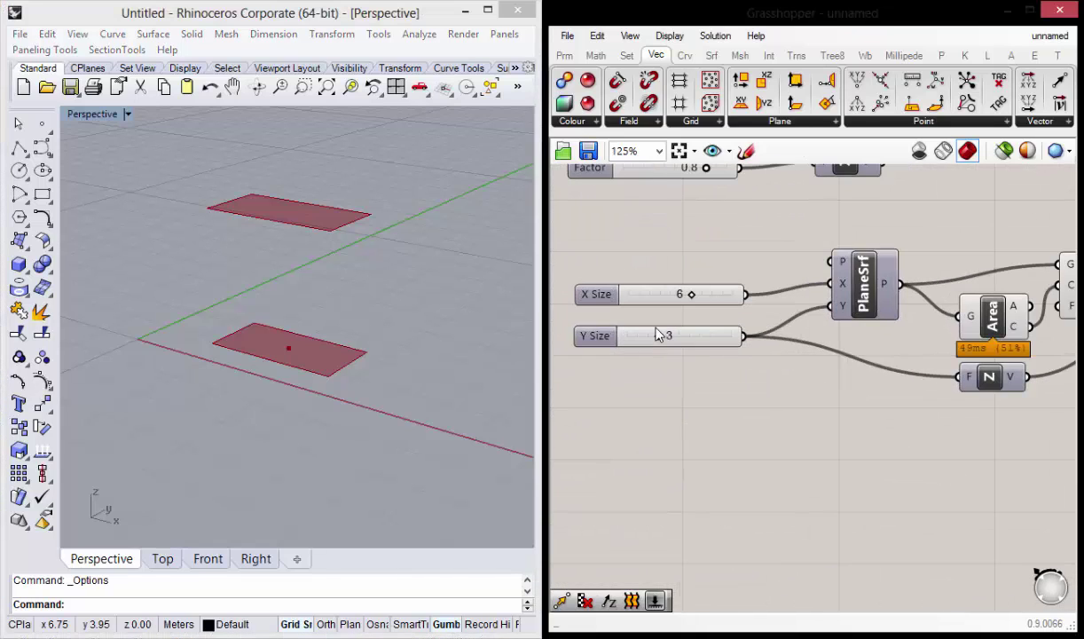
pyautogui.moveTo(659, 339)
pyautogui.mouseDown()
pyautogui.moveTo(690, 336)
pyautogui.moveTo(654, 333)
pyautogui.moveTo(663, 335)
pyautogui.mouseUp()
pyautogui.scroll(-2, 825, 422)
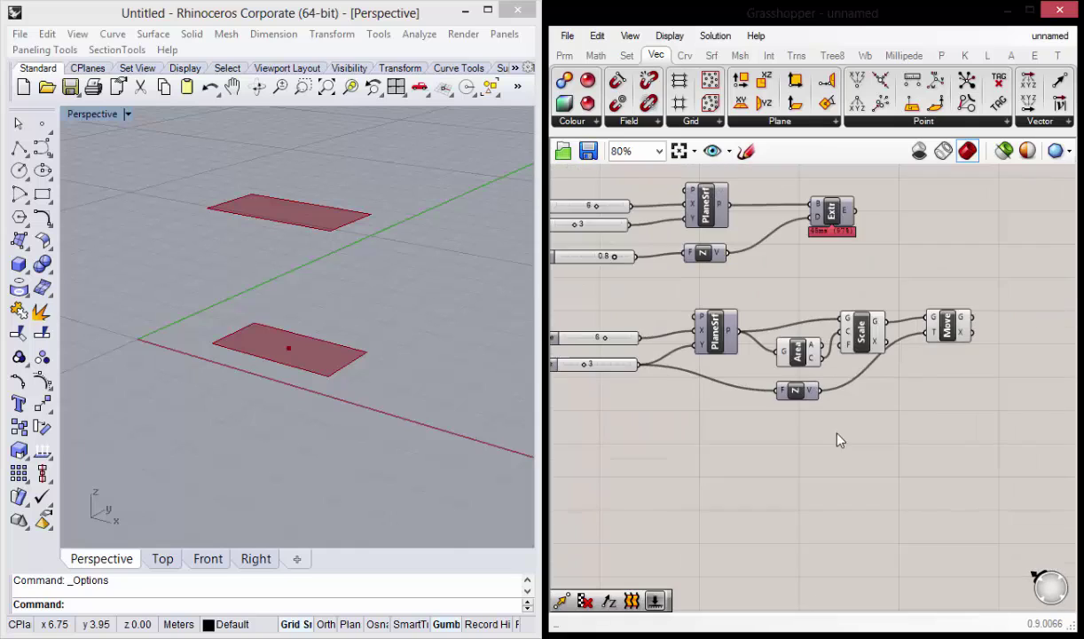
pyautogui.moveTo(816, 356); pyautogui.dragTo(932, 366, button='right')
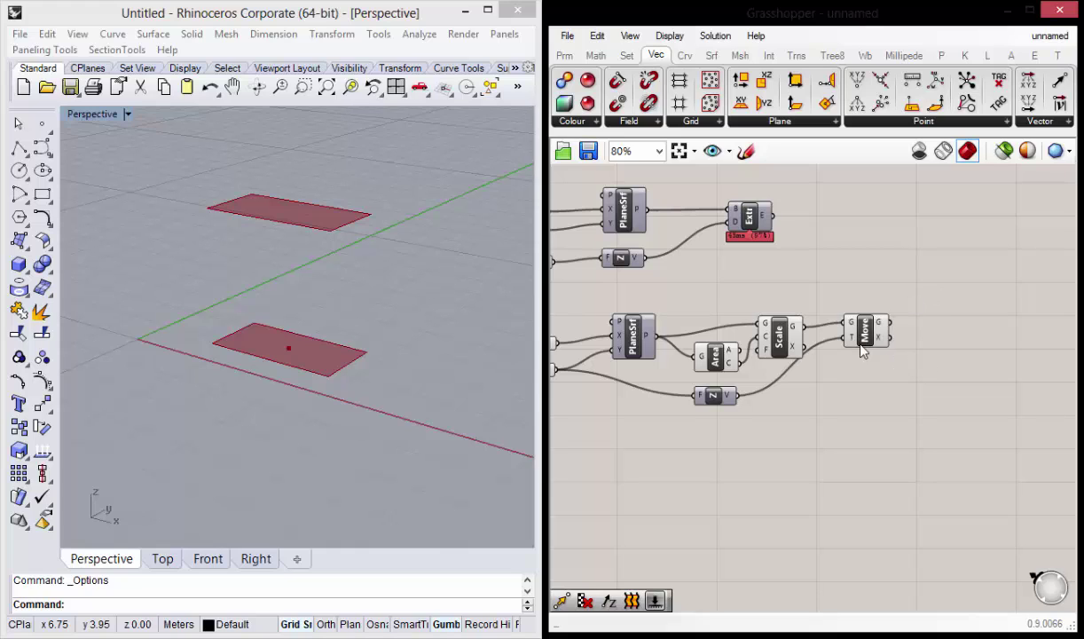
# Place a Loft component beside the Move component.
pyautogui.doubleClick(951, 327)
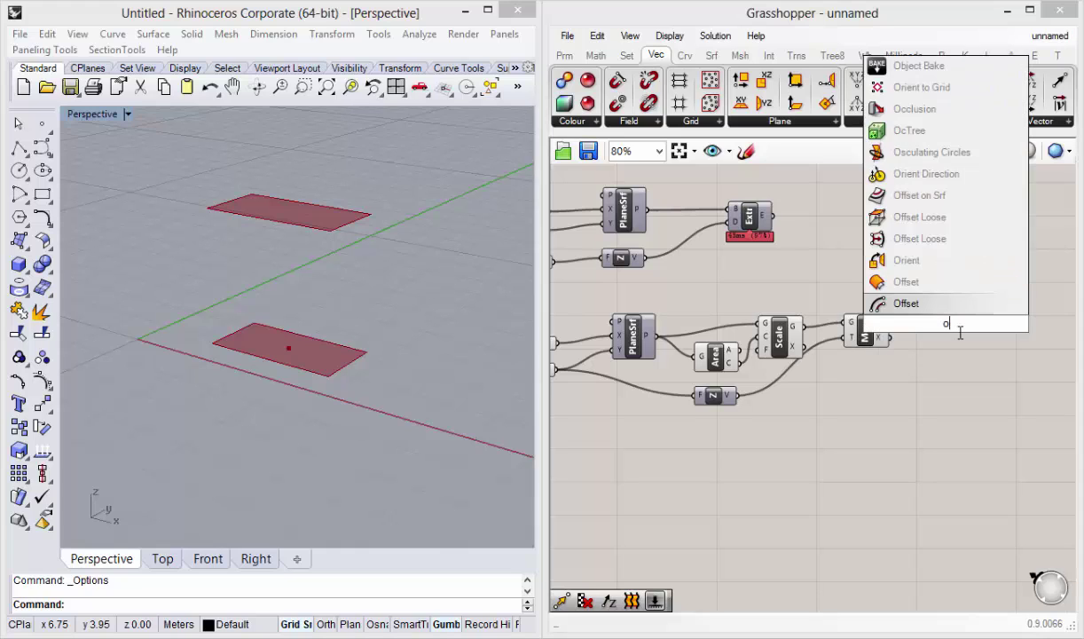
pyautogui.write('loft')
pyautogui.press('Return')
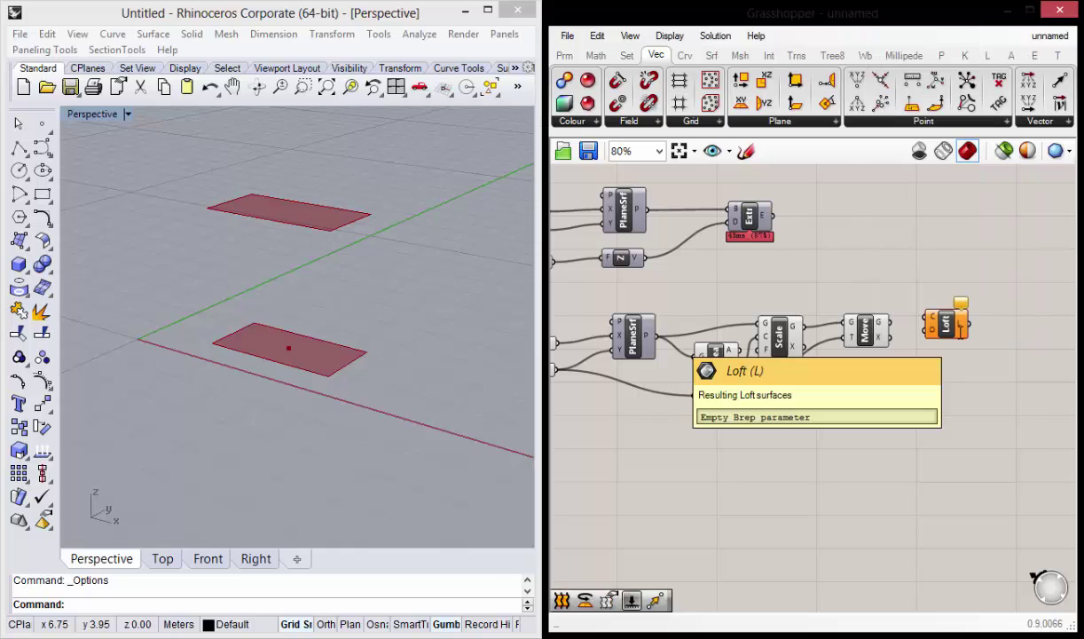
pyautogui.moveTo(954, 320); pyautogui.dragTo(939, 302)
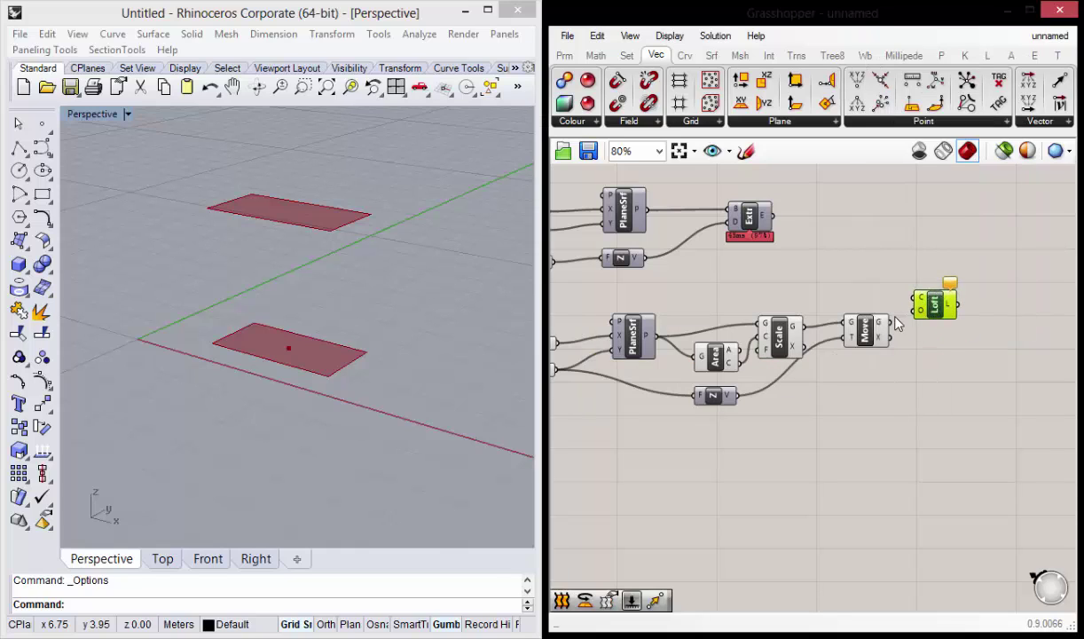
pyautogui.scroll(2, 892, 328)
# Bring the lower PlaneSrf component into view and select it.
pyautogui.click(865, 333)
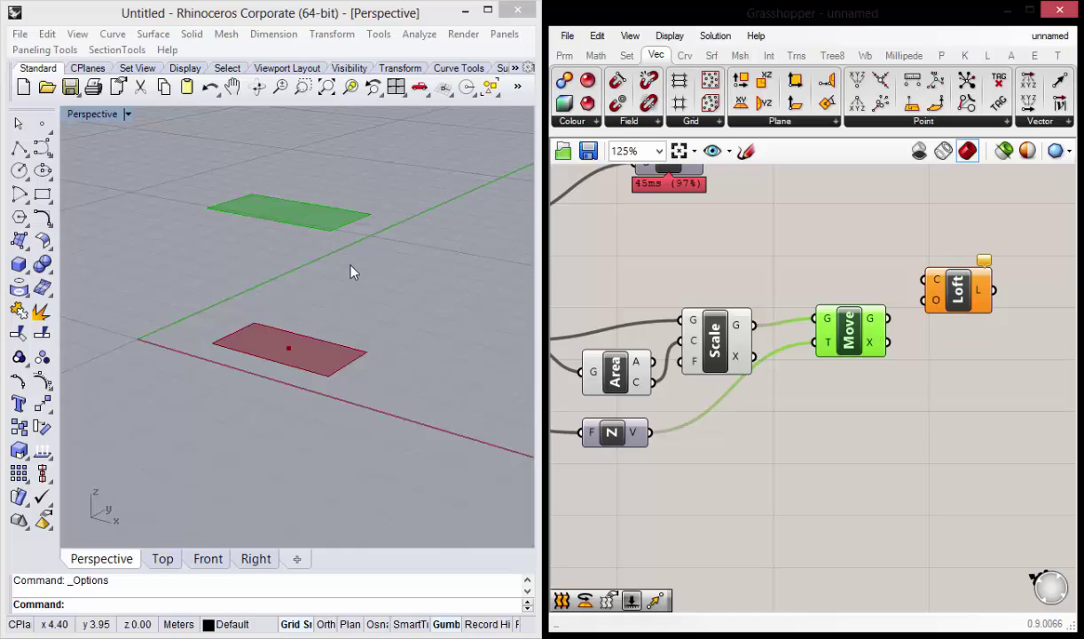
pyautogui.moveTo(335, 252); pyautogui.dragTo(321, 236, button='right')
pyautogui.moveTo(587, 341); pyautogui.dragTo(661, 344, button='right')
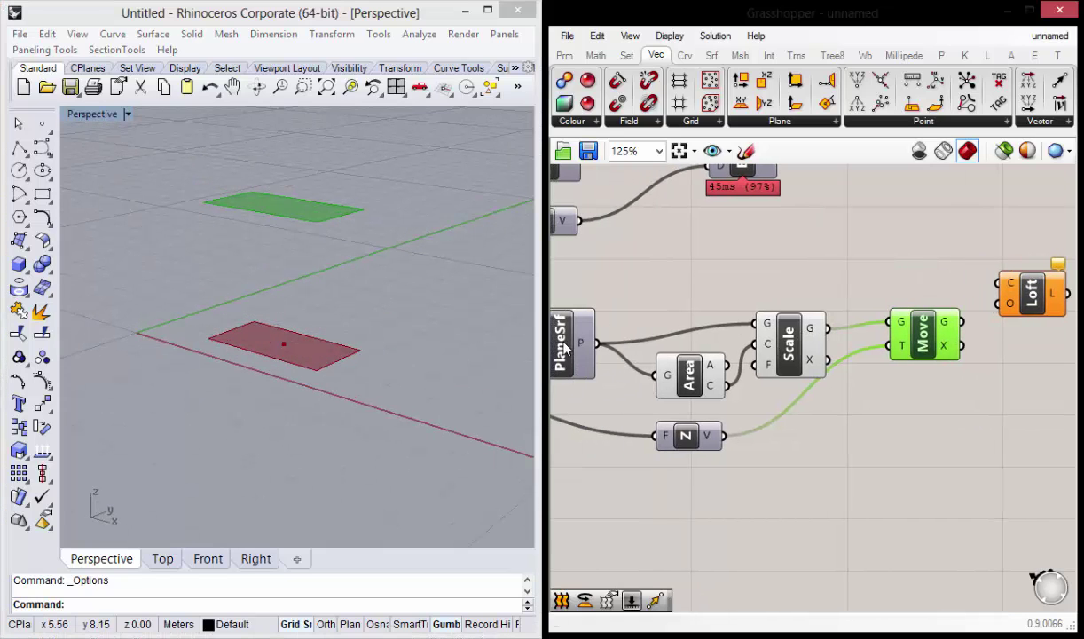
pyautogui.moveTo(566, 349); pyautogui.dragTo(657, 352, button='right')
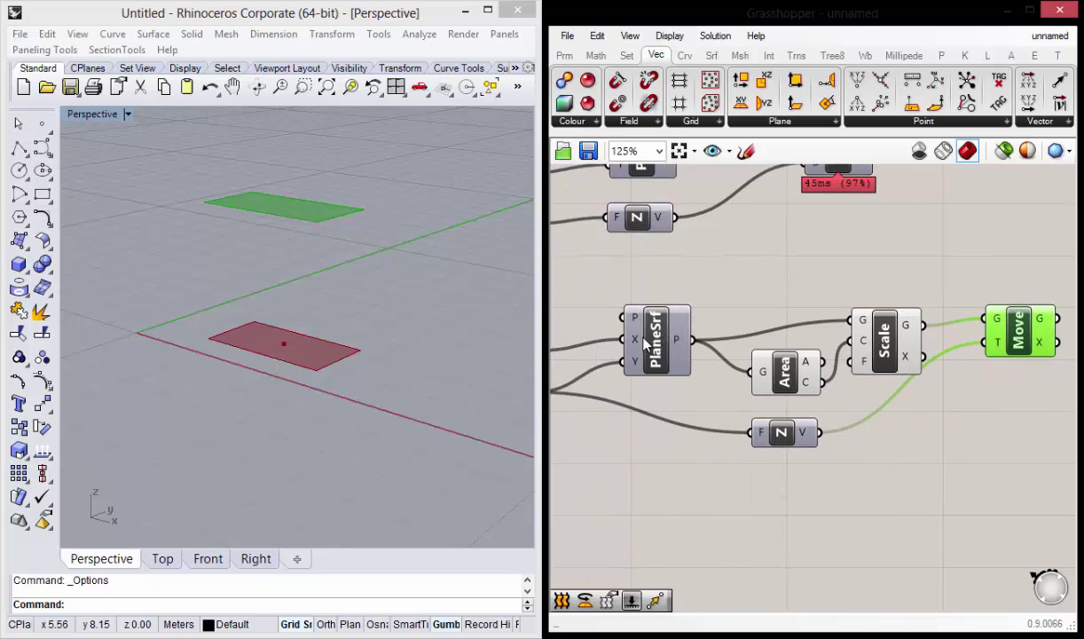
pyautogui.click(658, 353)
# Turn the PlaneSrf preview back on and toggle the Scale component's preview.
pyautogui.rightClick(670, 346)
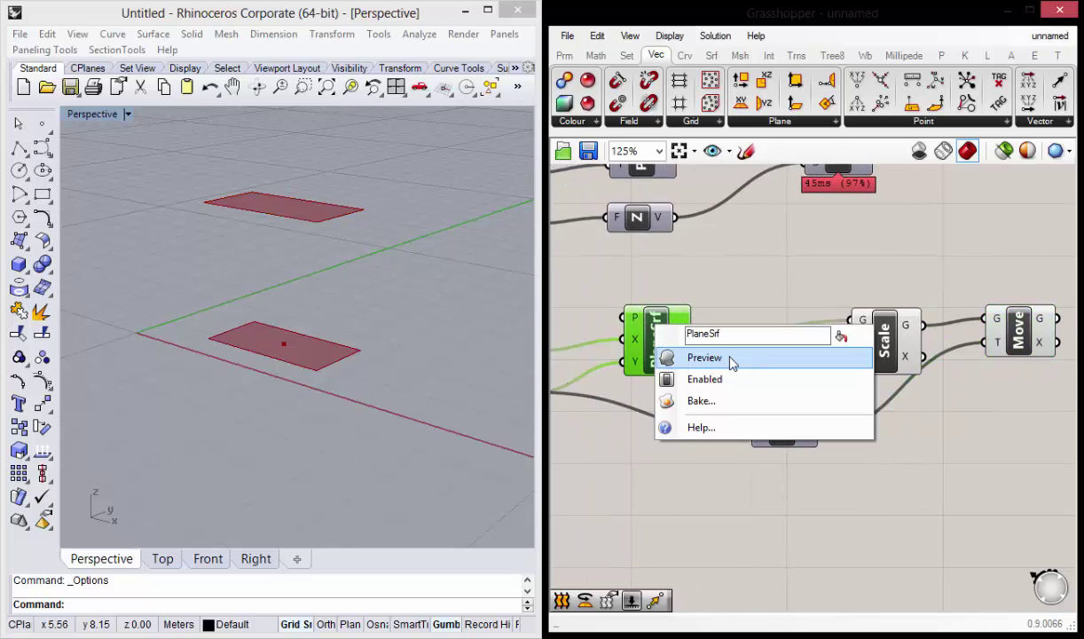
pyautogui.click(732, 359)
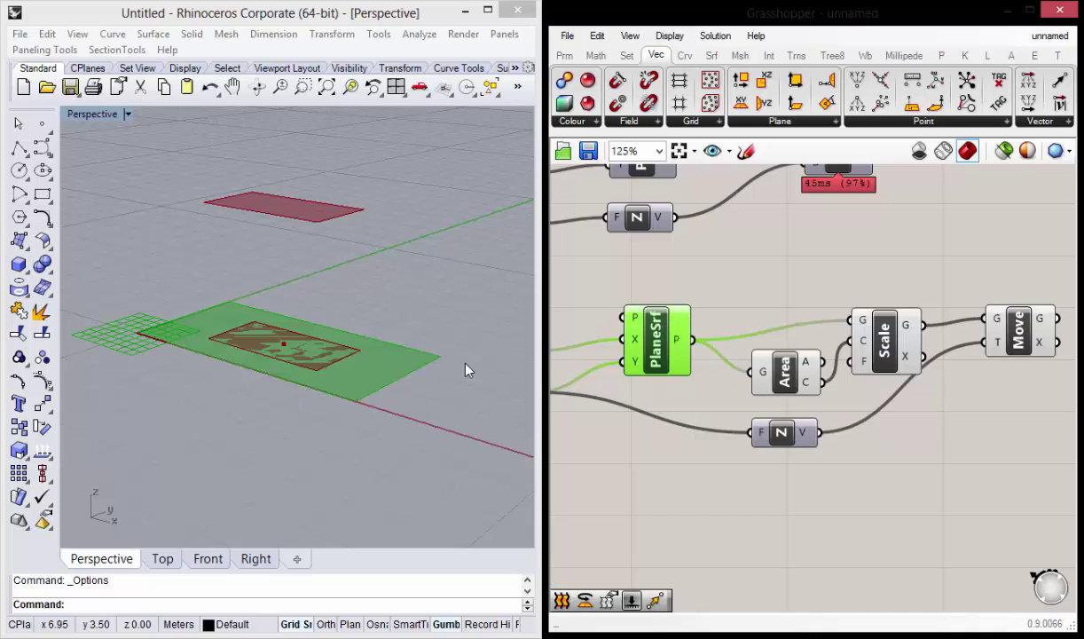
pyautogui.click(884, 340)
pyautogui.rightClick(885, 346)
pyautogui.click(939, 370)
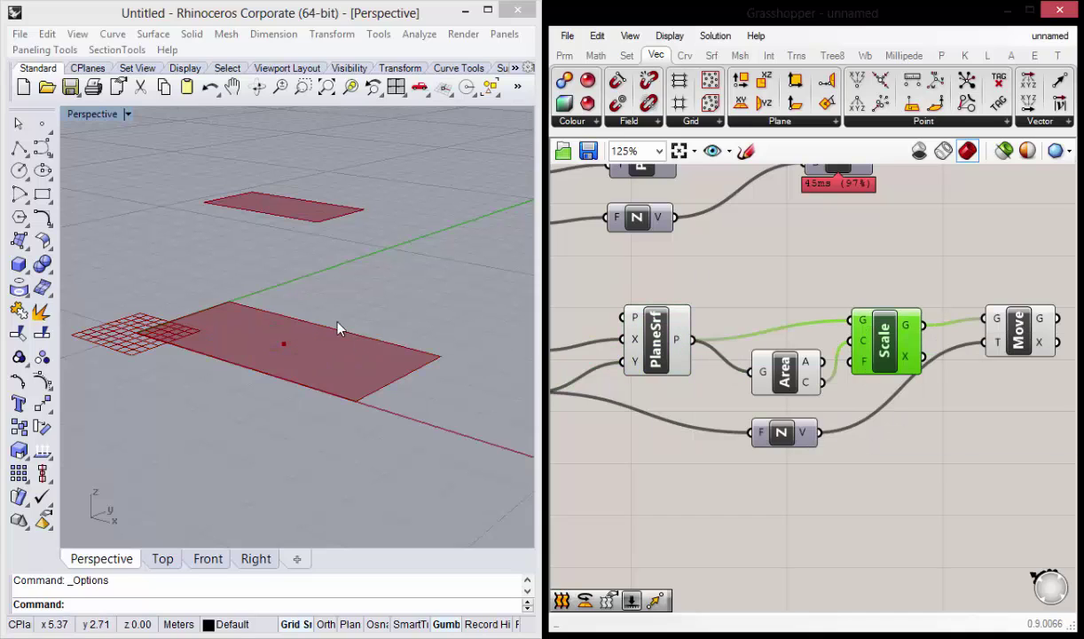
pyautogui.moveTo(315, 386); pyautogui.dragTo(273, 359, button='right')
pyautogui.moveTo(476, 346)
pyautogui.mouseDown(button='right')
pyautogui.moveTo(291, 286)
pyautogui.moveTo(272, 257)
pyautogui.moveTo(311, 217)
pyautogui.mouseUp(button='right')
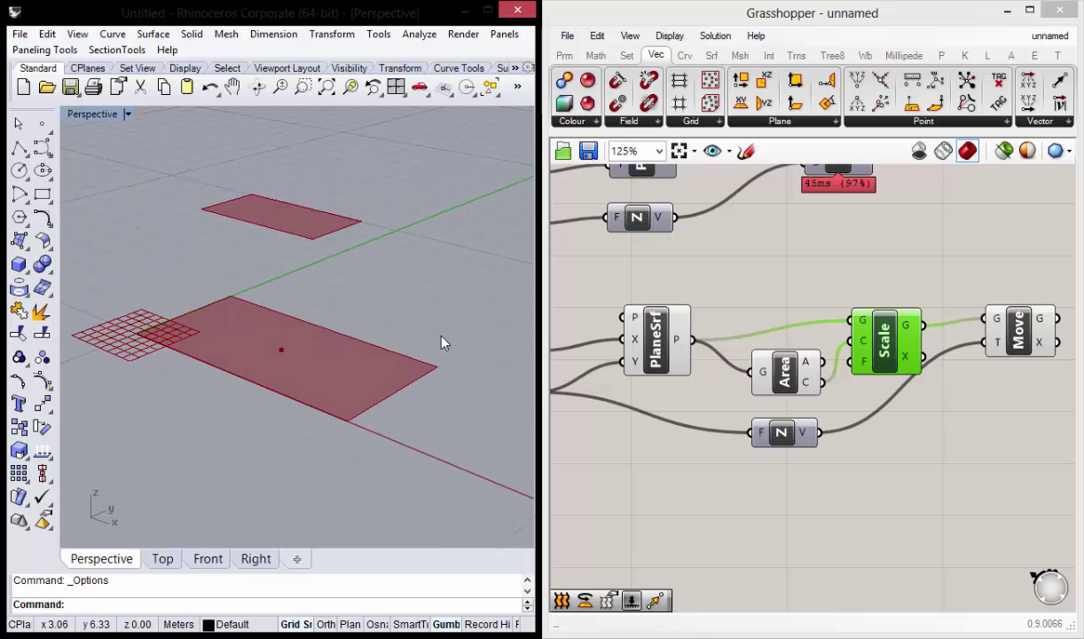
# Wire PlaneSrf's surface output into Loft's curve input.
pyautogui.moveTo(794, 398); pyautogui.dragTo(715, 394, button='right')
pyautogui.scroll(-1, 919, 328)
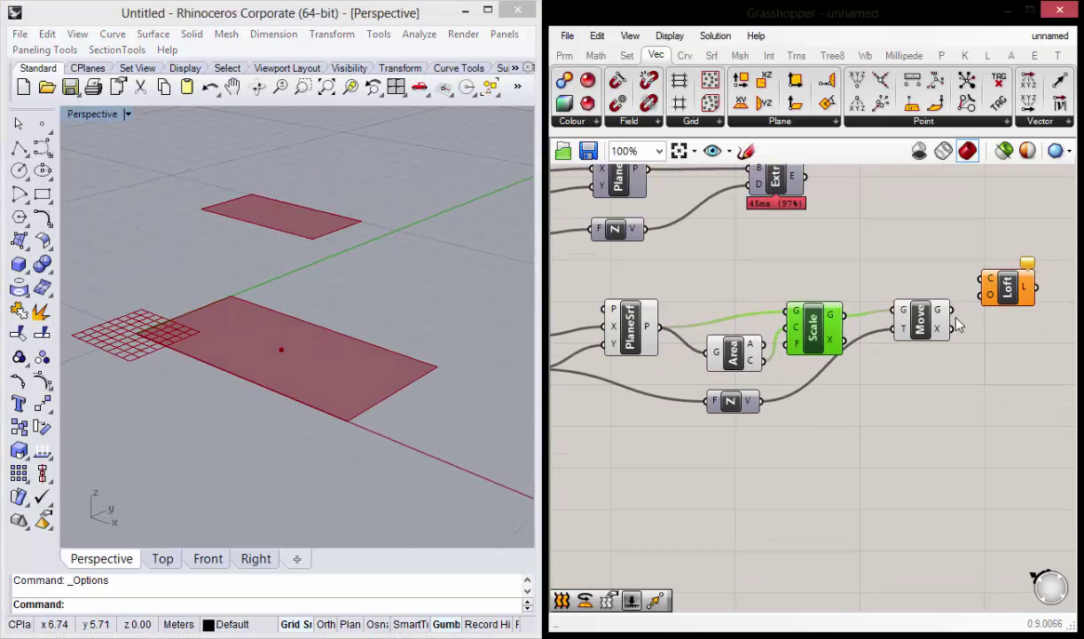
pyautogui.click(919, 328)
pyautogui.moveTo(919, 329); pyautogui.dragTo(919, 337)
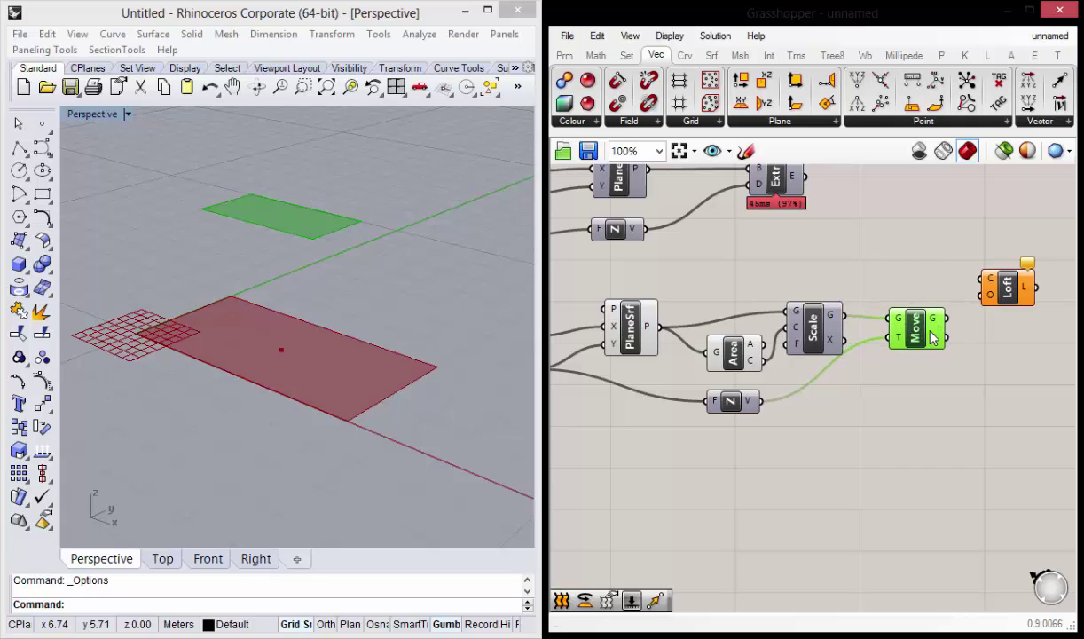
pyautogui.moveTo(273, 309); pyautogui.dragTo(261, 249, button='right')
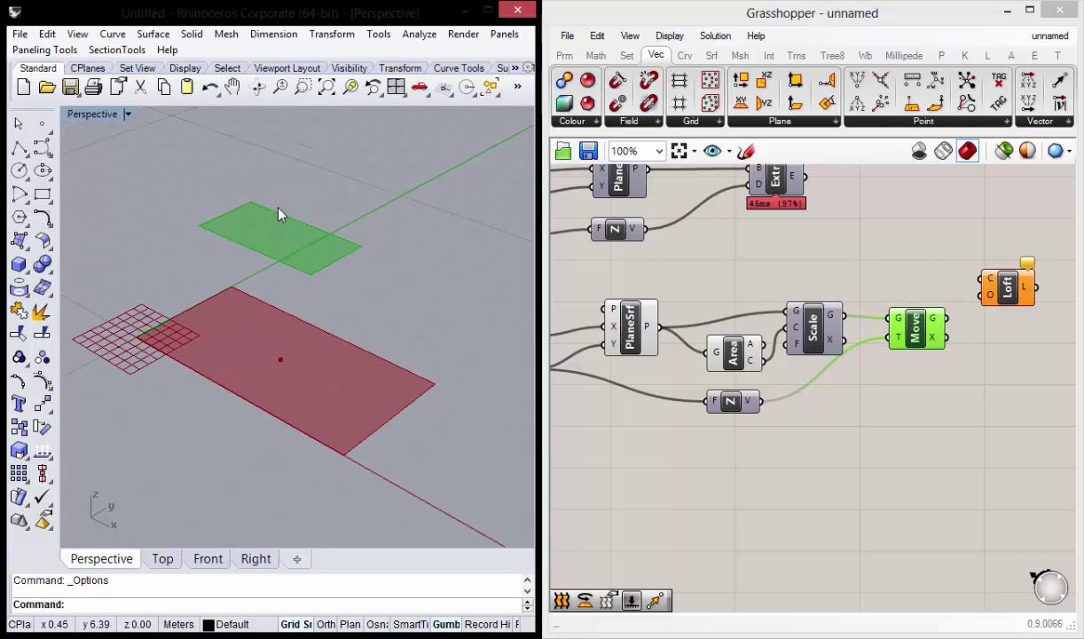
pyautogui.click(631, 331)
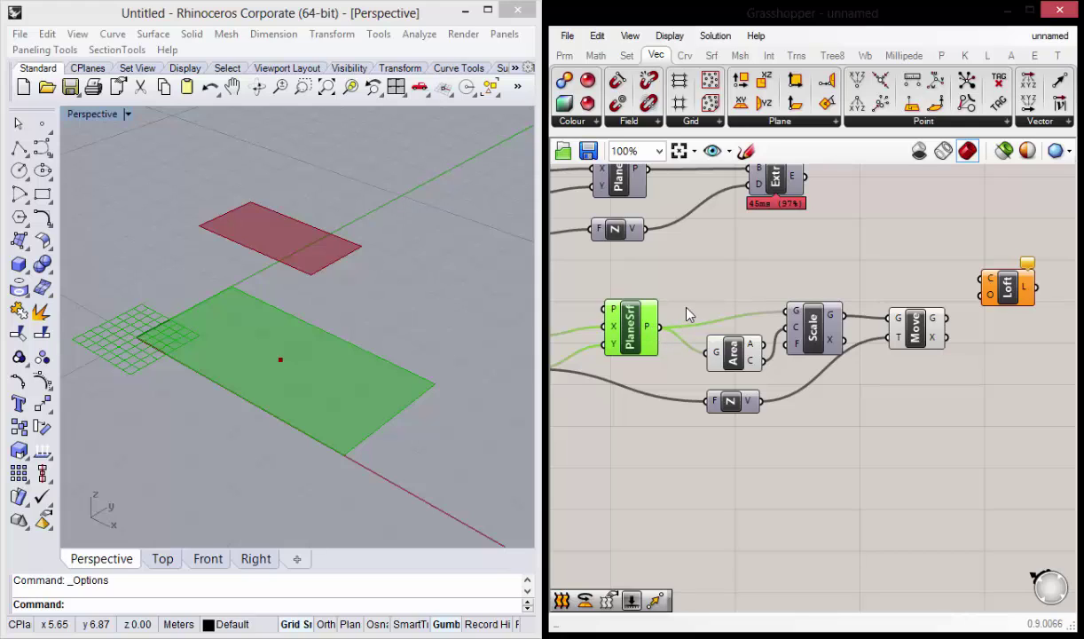
pyautogui.moveTo(659, 326); pyautogui.dragTo(1006, 277)
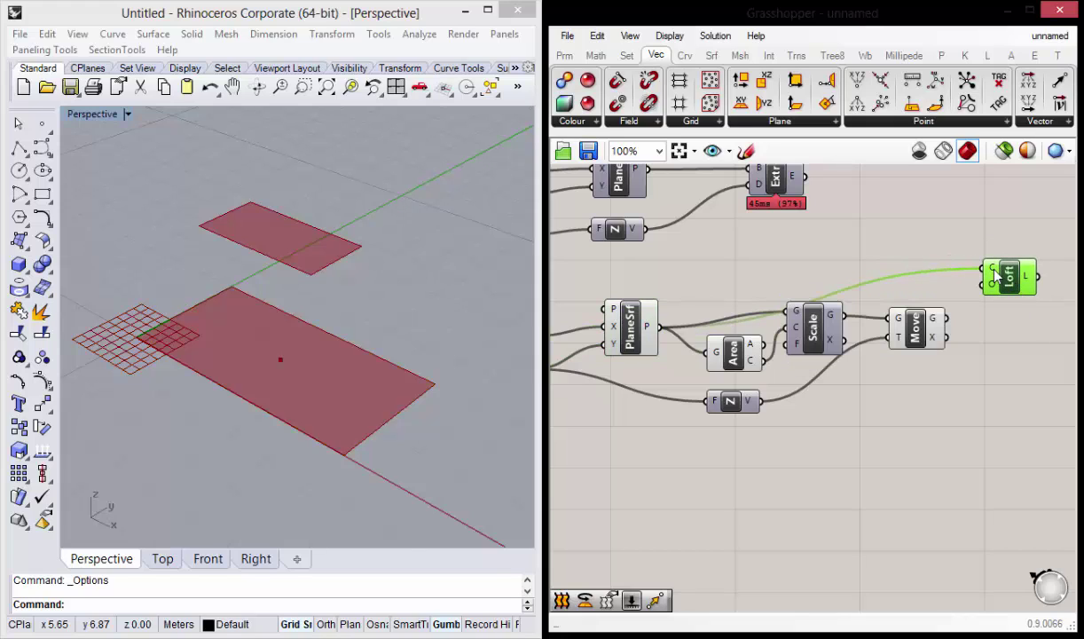
# Add Move's raised rectangle as a second Loft curve to form the tapered solid.
pyautogui.moveTo(947, 317); pyautogui.dragTo(983, 268)
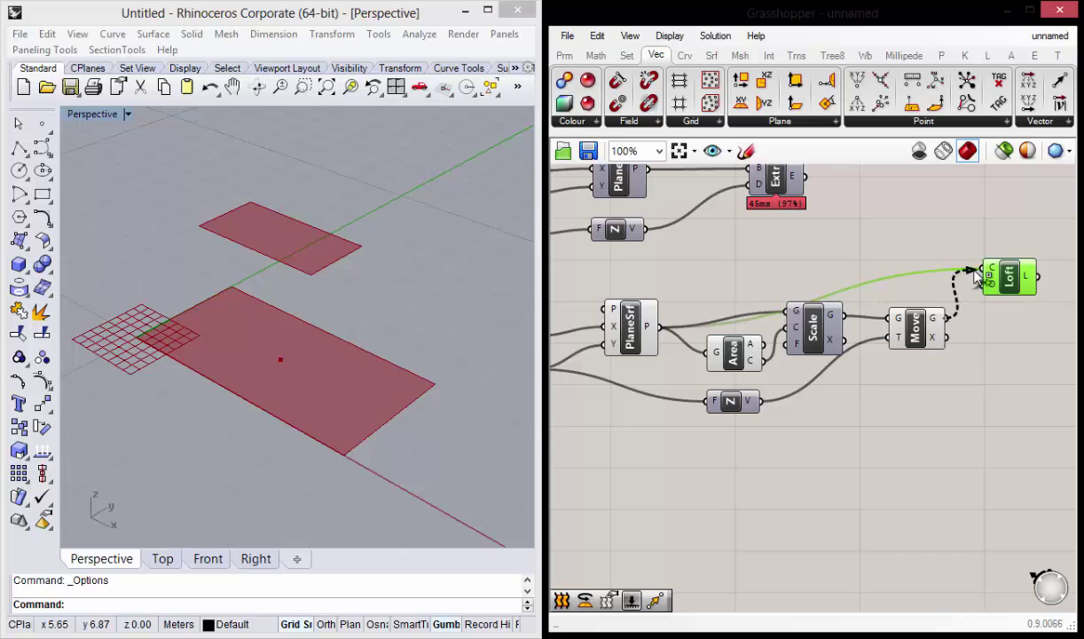
pyautogui.moveTo(262, 230); pyautogui.dragTo(273, 286, button='right')
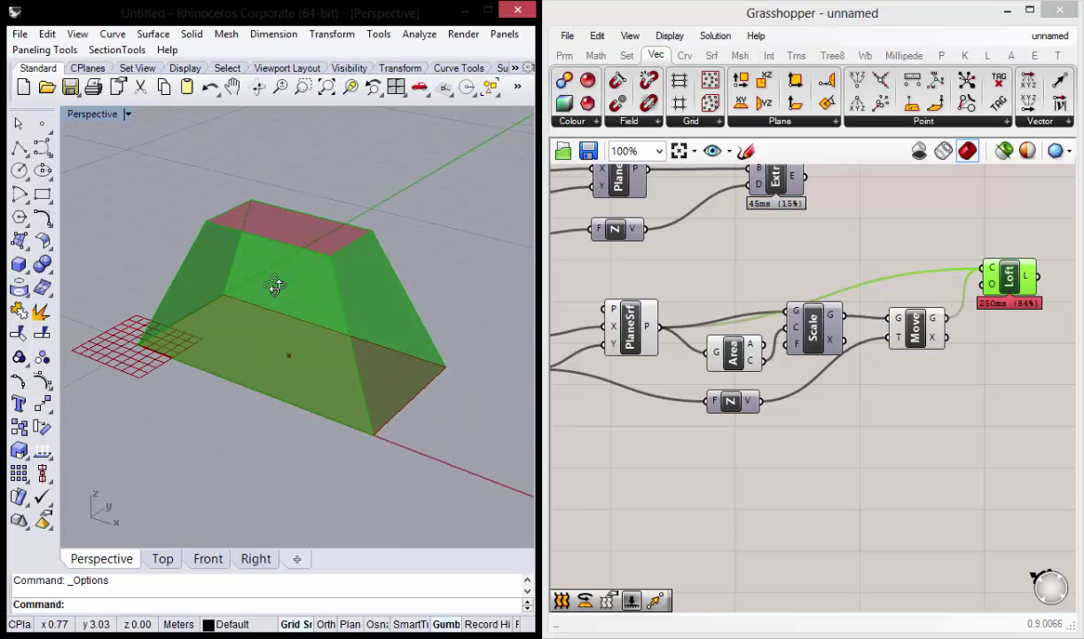
pyautogui.moveTo(918, 412)
pyautogui.mouseDown(button='right')
pyautogui.moveTo(918, 369)
pyautogui.moveTo(930, 362)
pyautogui.mouseUp(button='right')
pyautogui.click(738, 333)
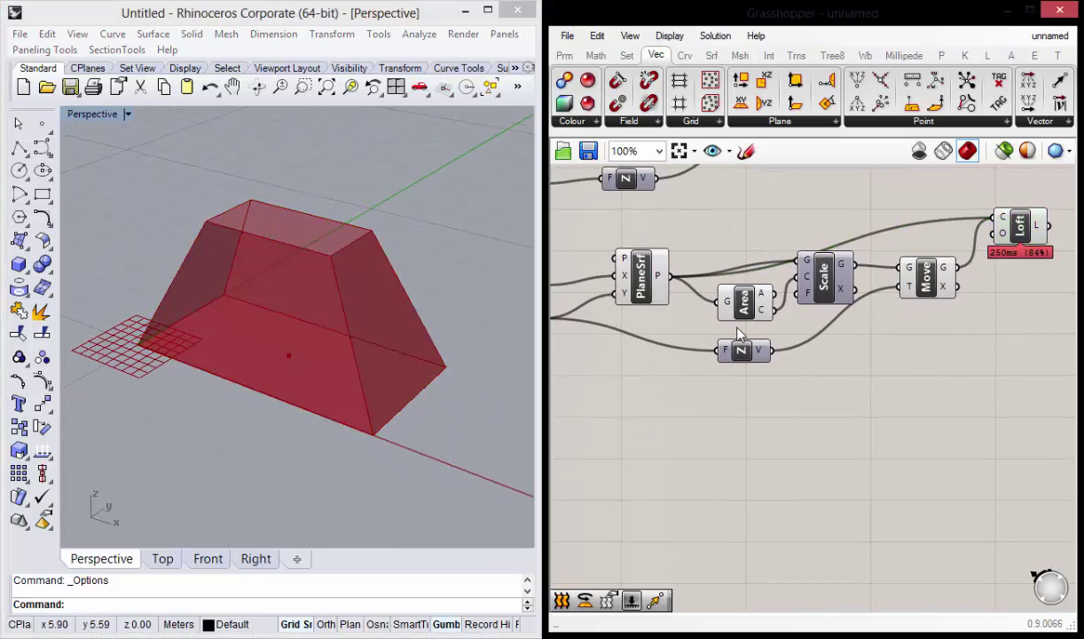
# Hide the previews of the PlaneSrf, Area and Move components.
pyautogui.click(641, 275)
pyautogui.rightClick(659, 273)
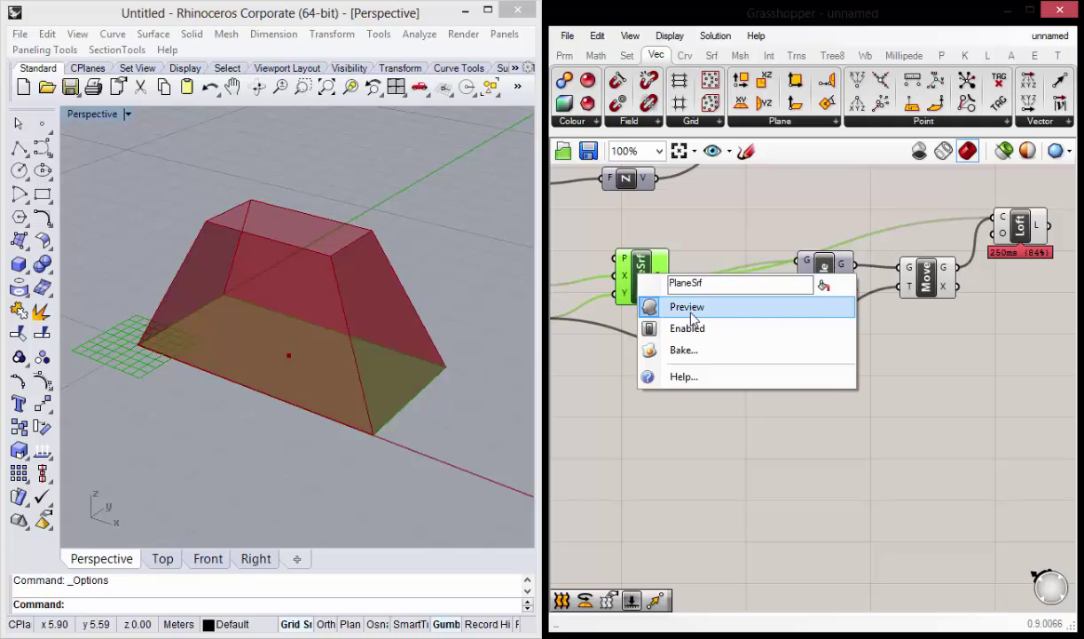
pyautogui.click(670, 305)
pyautogui.click(746, 306)
pyautogui.rightClick(754, 315)
pyautogui.click(813, 341)
pyautogui.moveTo(885, 362); pyautogui.dragTo(793, 375, button='right')
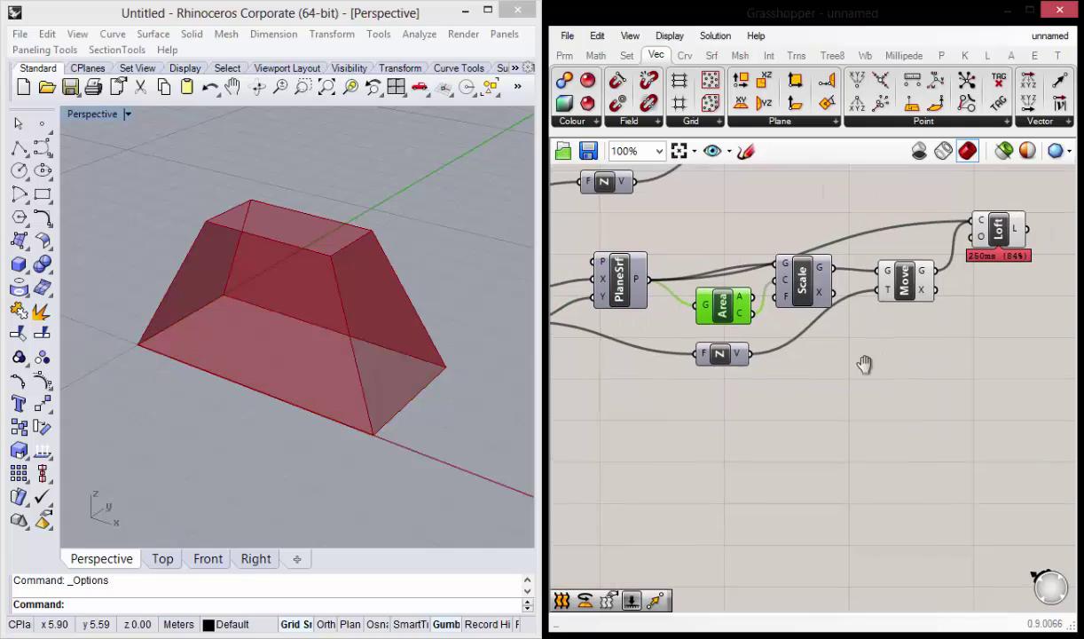
pyautogui.click(829, 288)
pyautogui.rightClick(841, 298)
pyautogui.click(848, 324)
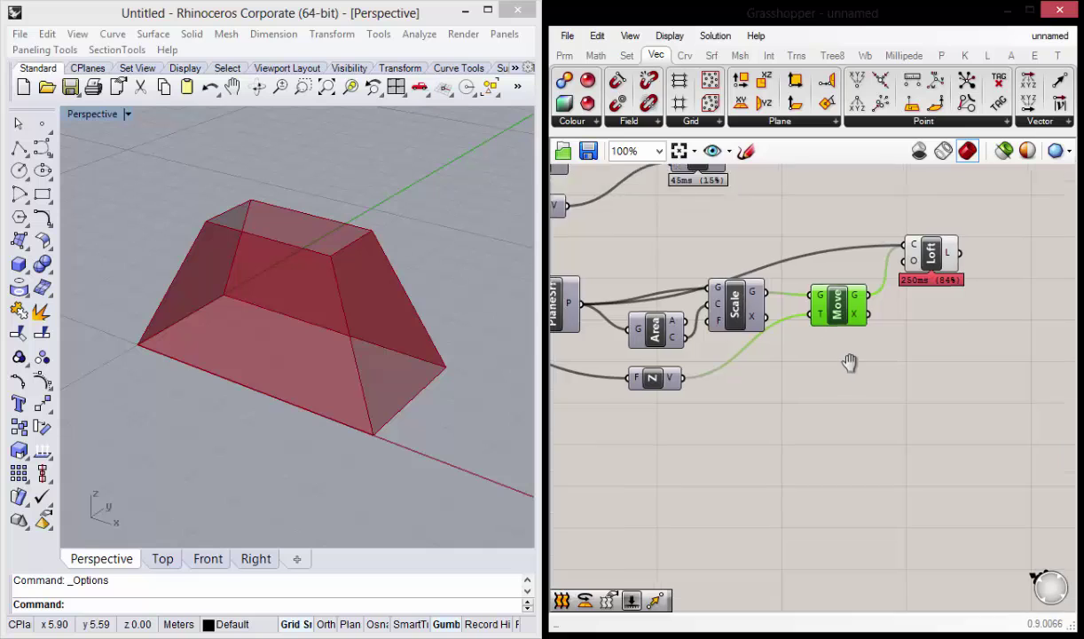
# Turn the Extr component's preview back on to show the slab under the loft.
pyautogui.scroll(-1, 736, 349)
pyautogui.scroll(-1, 736, 349)
pyautogui.moveTo(736, 348); pyautogui.dragTo(775, 325, button='right')
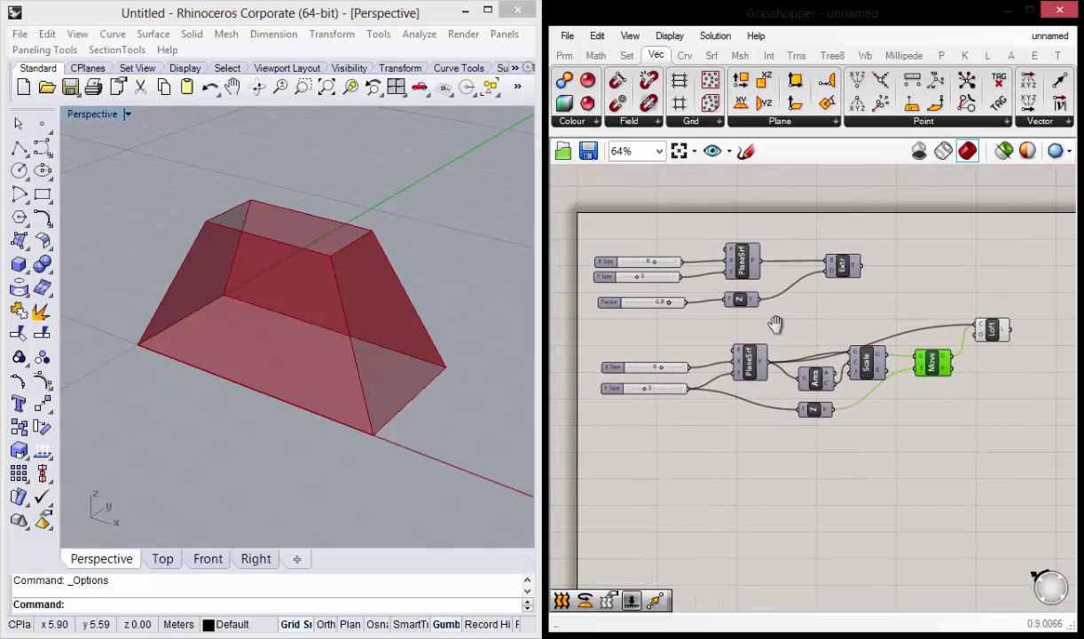
pyautogui.click(843, 271)
pyautogui.rightClick(847, 269)
pyautogui.click(887, 296)
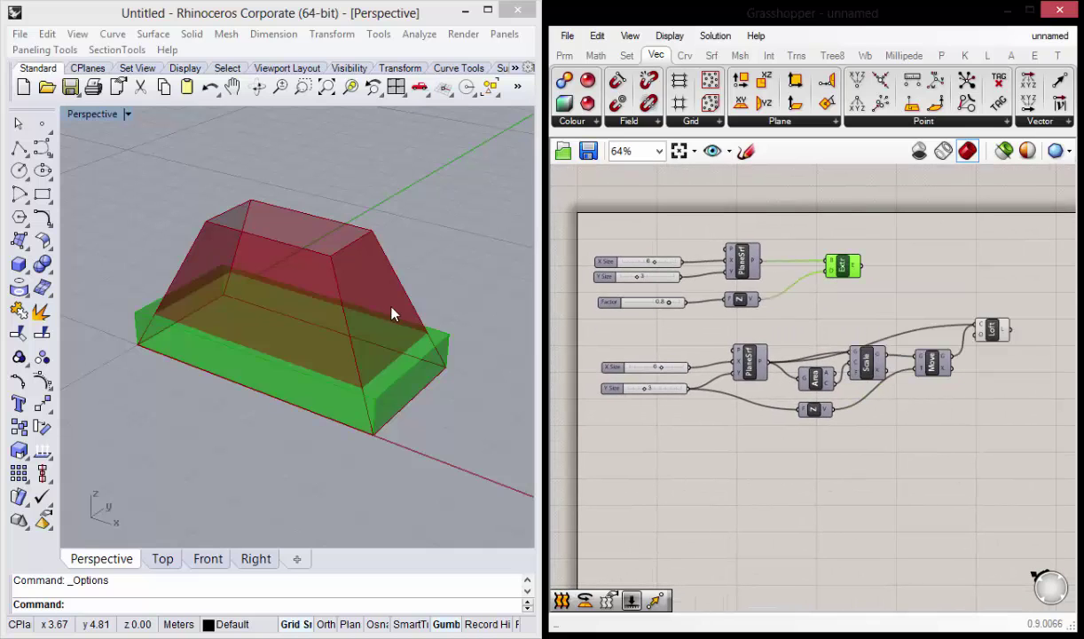
pyautogui.moveTo(395, 310)
pyautogui.mouseDown(button='right')
pyautogui.moveTo(325, 277)
pyautogui.moveTo(391, 293)
pyautogui.mouseUp(button='right')
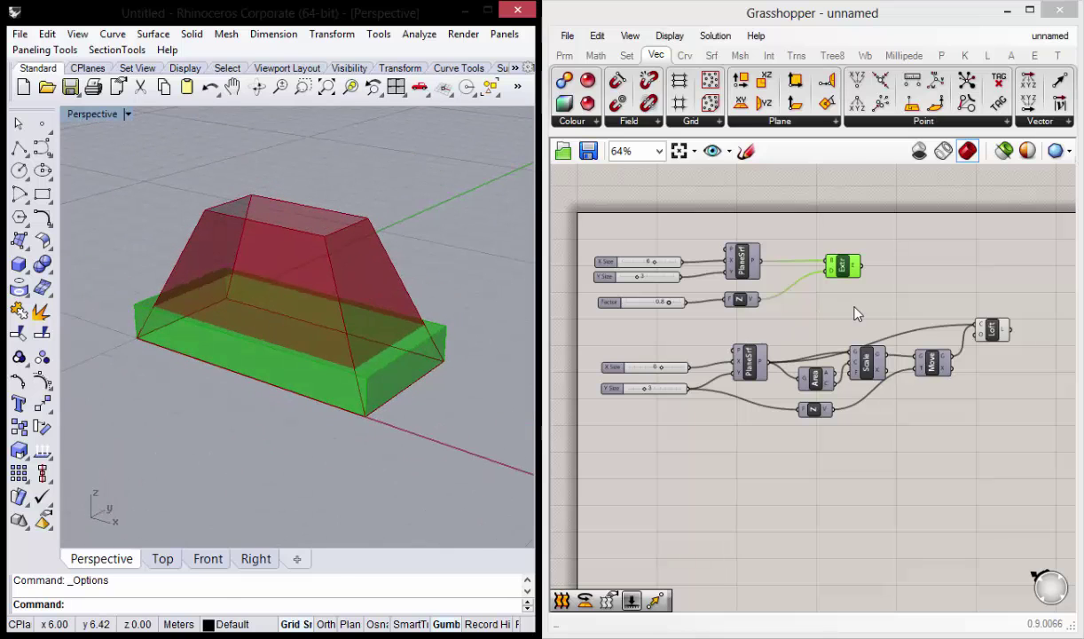
pyautogui.click(817, 300)
# Reframe the whole definition and window-select the Loft chain components.
pyautogui.scroll(3, 848, 264)
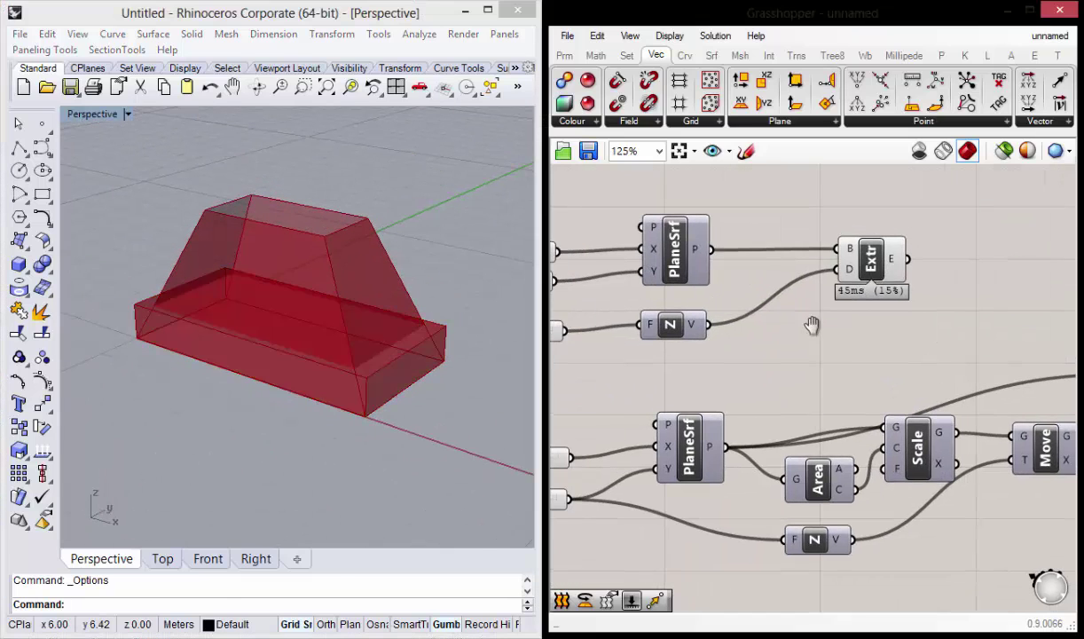
pyautogui.click(872, 266)
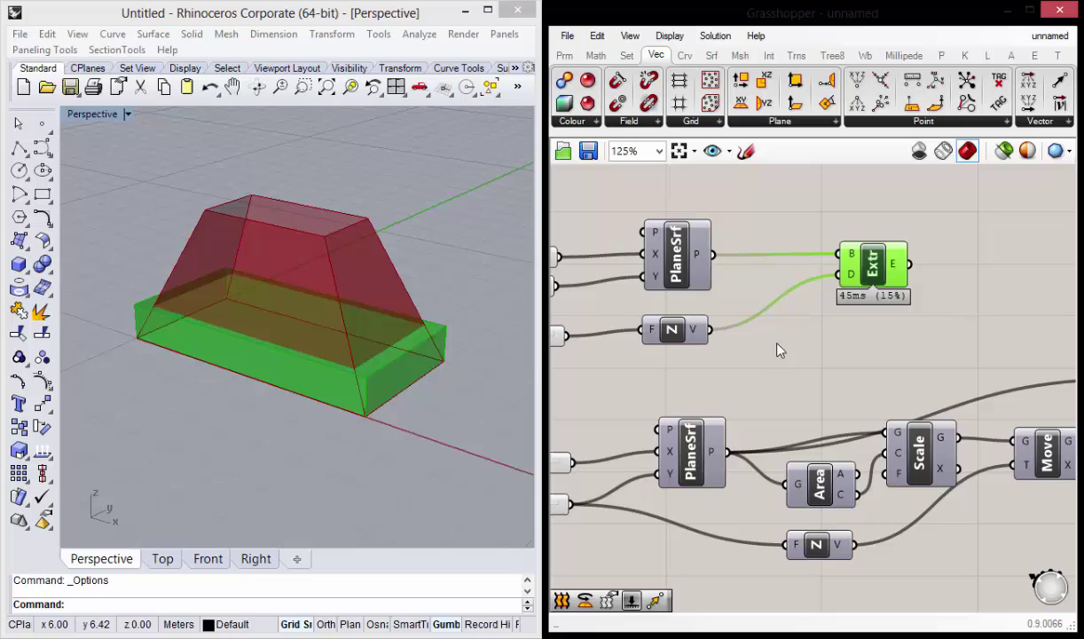
pyautogui.scroll(-1, 778, 350)
pyautogui.scroll(-1, 911, 337)
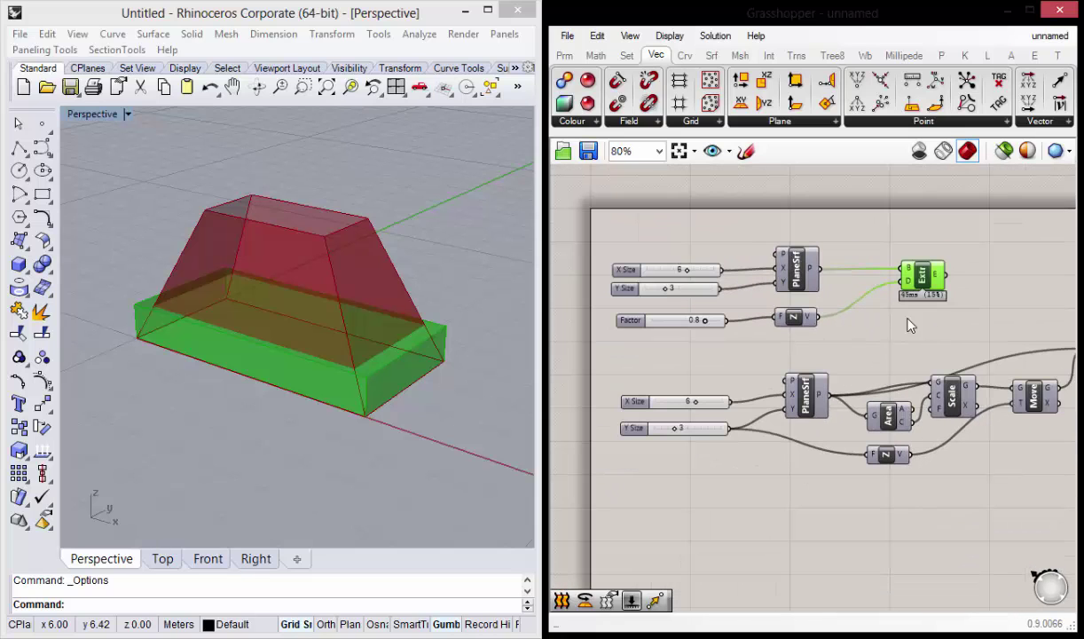
pyautogui.moveTo(987, 340); pyautogui.dragTo(896, 309, button='right')
pyautogui.scroll(-2, 865, 309)
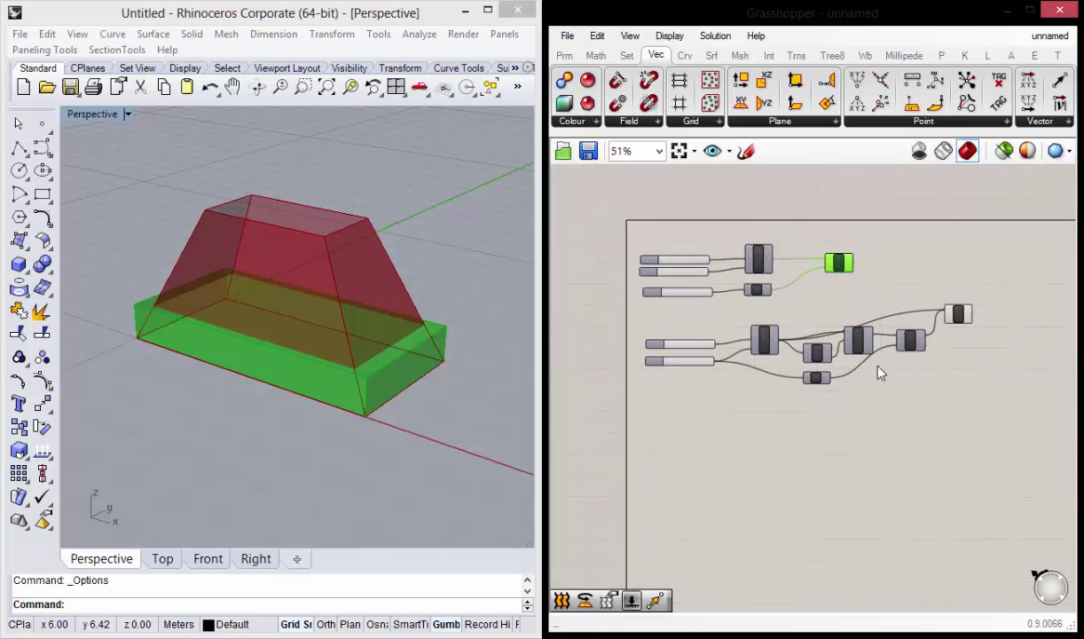
pyautogui.scroll(1, 905, 382)
pyautogui.moveTo(943, 399); pyautogui.dragTo(925, 372, button='right')
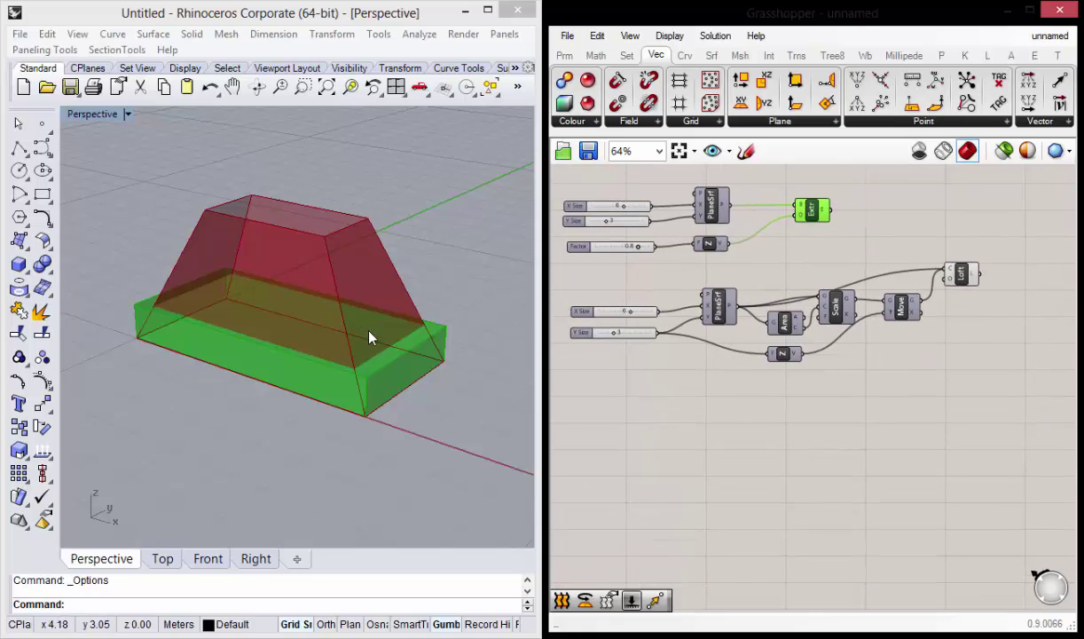
pyautogui.moveTo(367, 366)
pyautogui.mouseDown(button='right')
pyautogui.moveTo(340, 322)
pyautogui.moveTo(354, 376)
pyautogui.moveTo(343, 375)
pyautogui.moveTo(372, 375)
pyautogui.mouseUp(button='right')
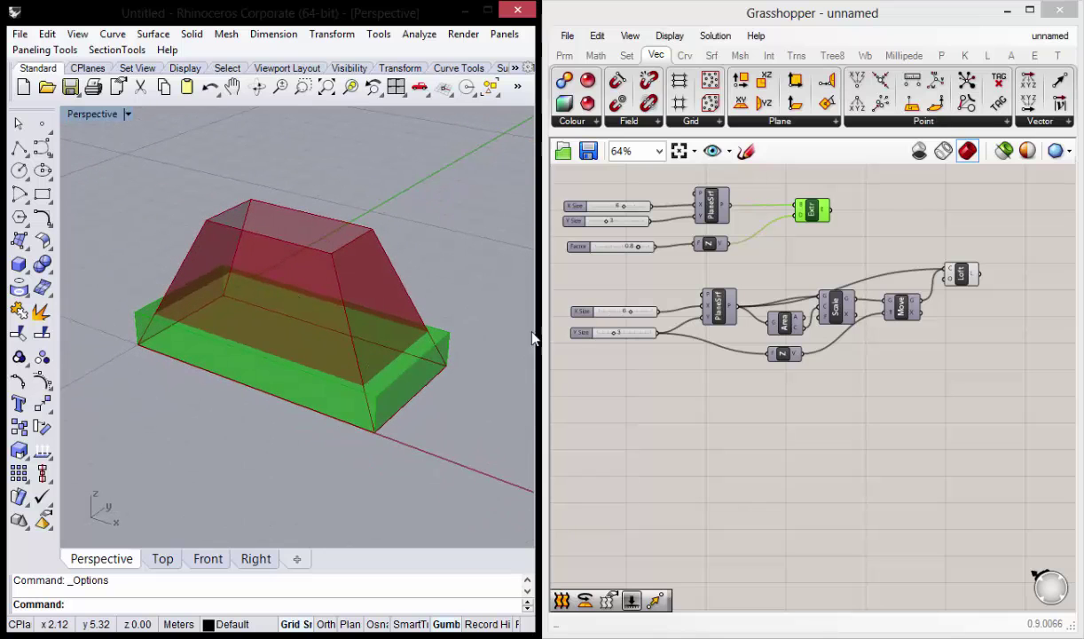
pyautogui.click(787, 414)
pyautogui.moveTo(697, 408); pyautogui.dragTo(721, 419, button='right')
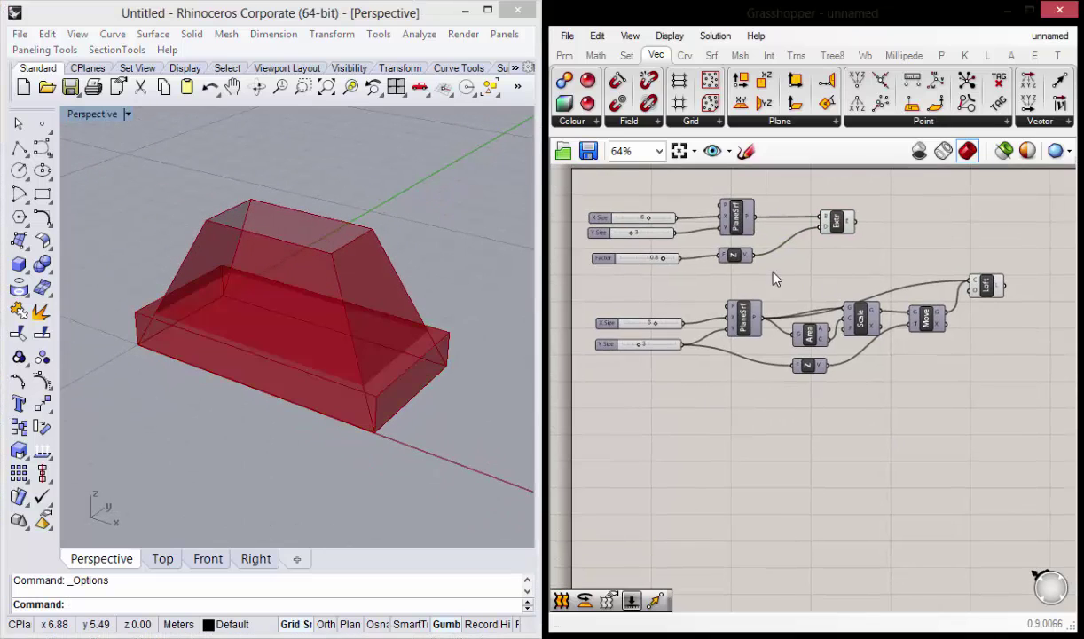
pyautogui.moveTo(1021, 409); pyautogui.dragTo(590, 289)
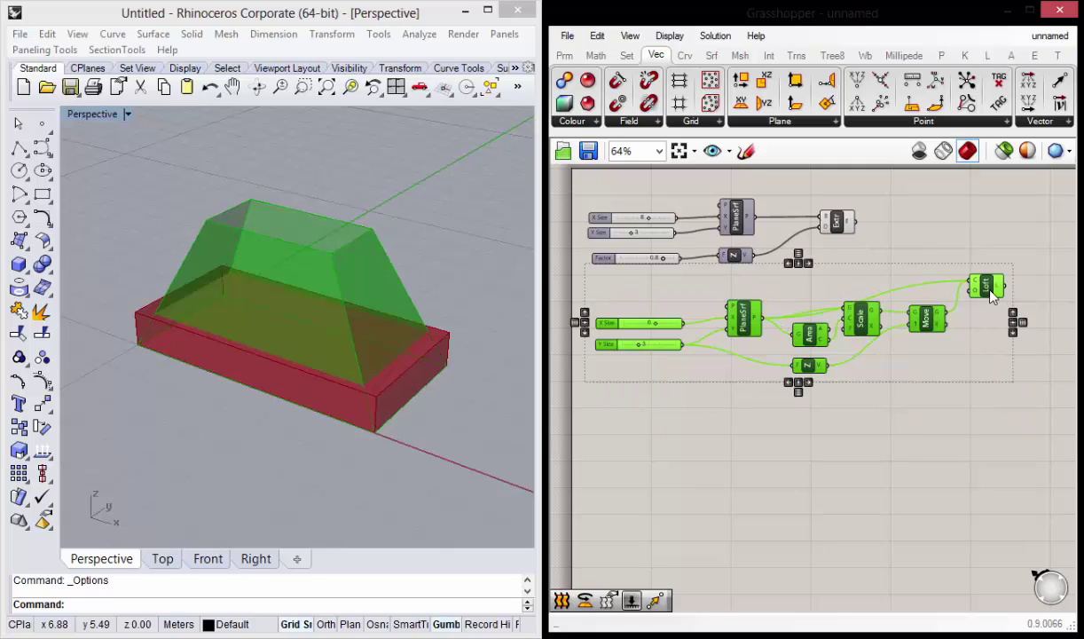
# Move the loft chain slightly down and evenly space the three sliders of the extrusion chain.
pyautogui.moveTo(987, 291); pyautogui.dragTo(989, 312)
pyautogui.click(856, 257)
pyautogui.moveTo(676, 292); pyautogui.dragTo(701, 317, button='right')
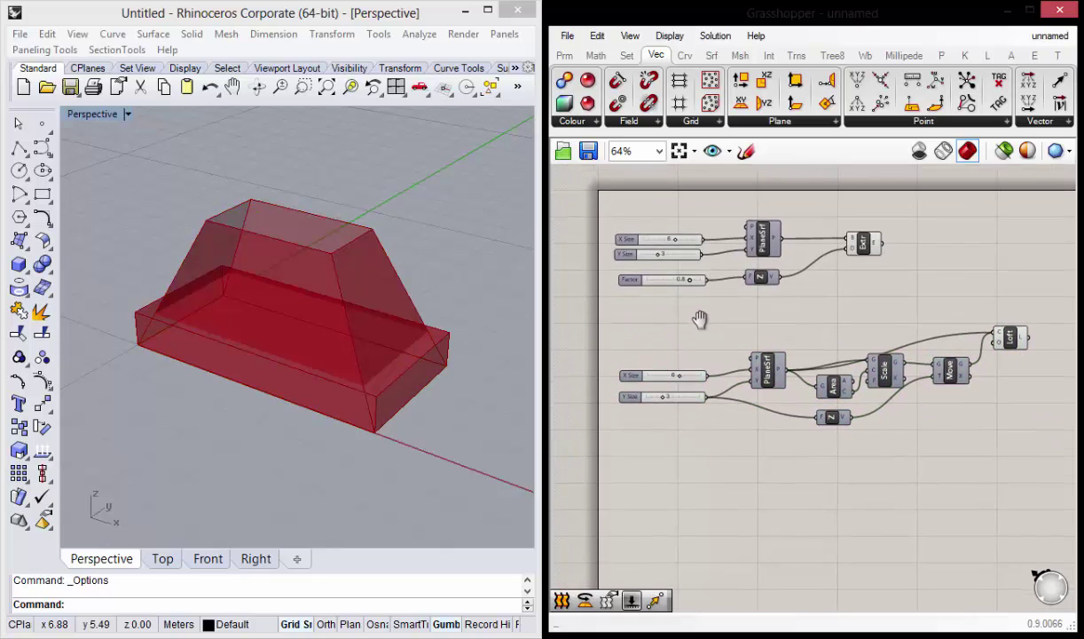
pyautogui.moveTo(904, 303); pyautogui.dragTo(618, 213)
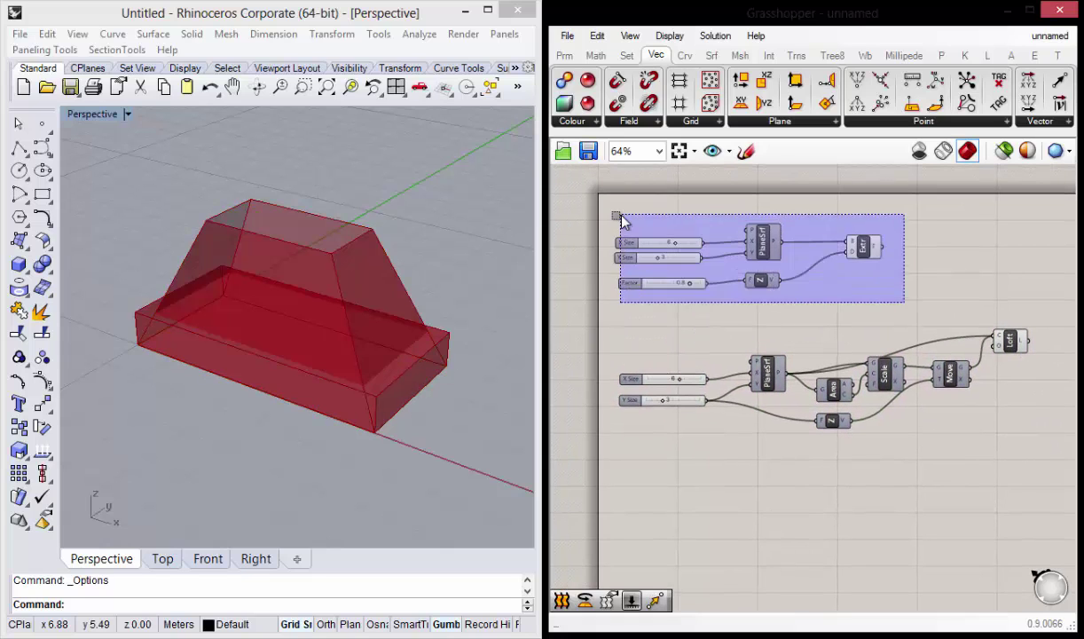
pyautogui.moveTo(661, 314); pyautogui.dragTo(604, 189)
pyautogui.click(656, 308)
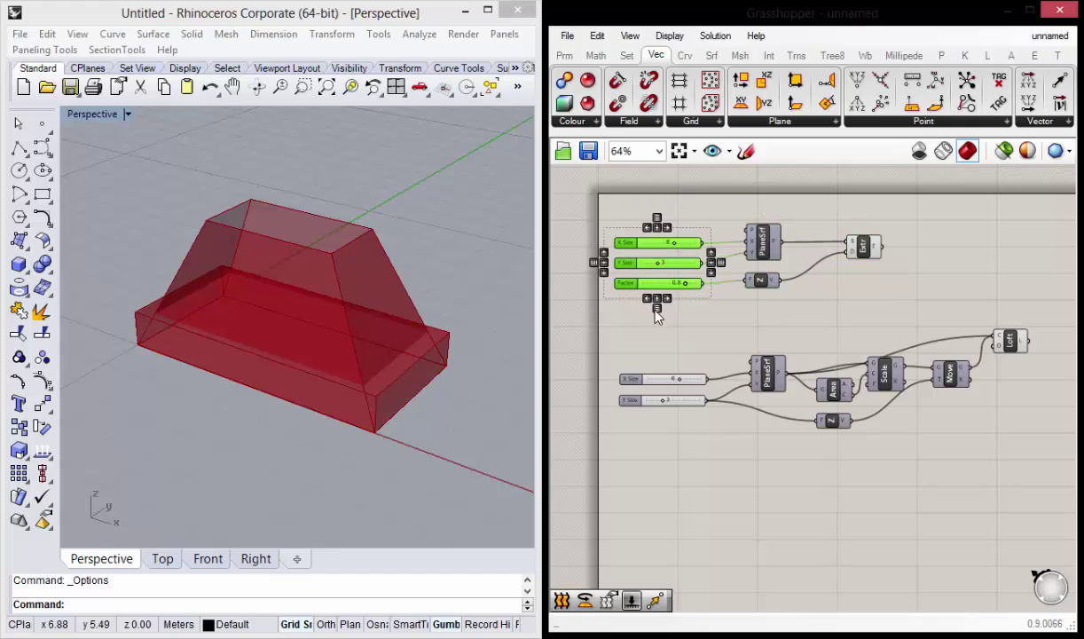
pyautogui.click(891, 297)
pyautogui.moveTo(786, 306); pyautogui.dragTo(779, 315, button='right')
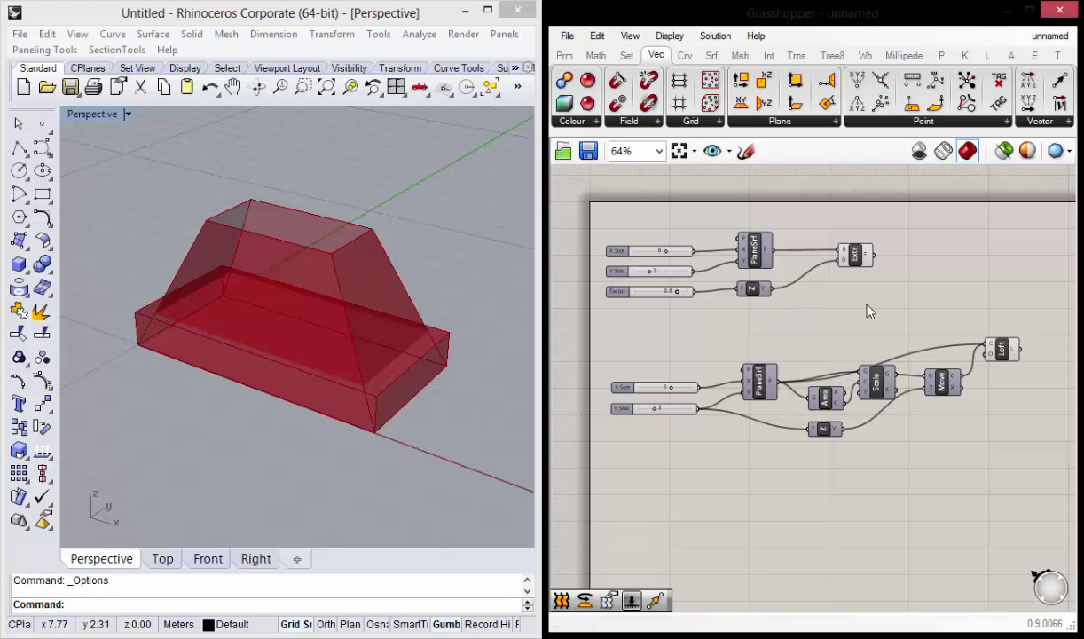
# Group all the box-definition components together.
pyautogui.moveTo(884, 326); pyautogui.dragTo(606, 224)
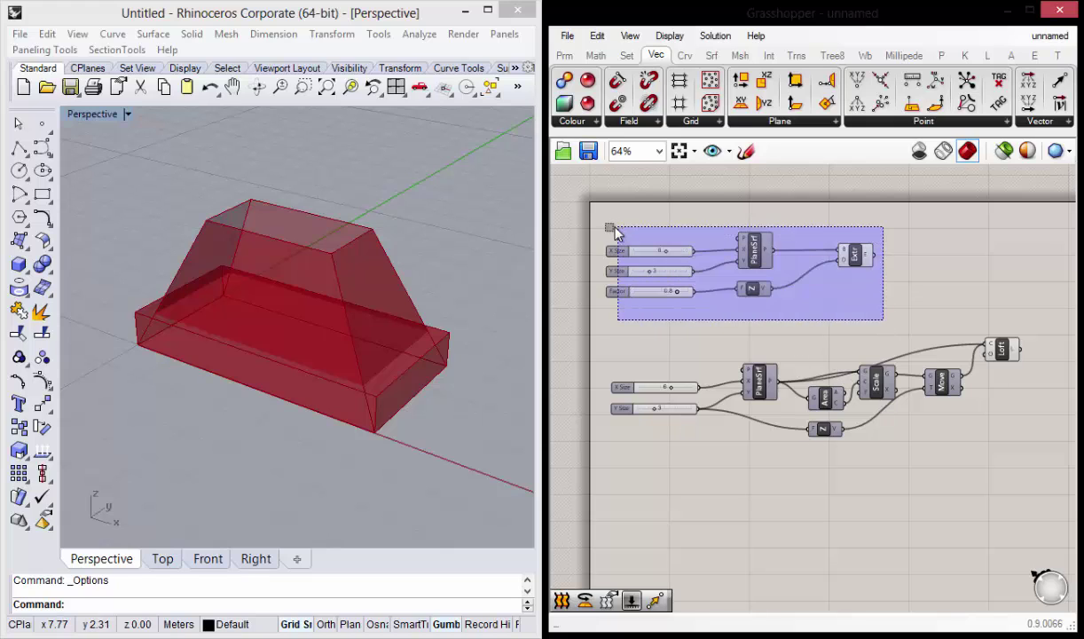
pyautogui.rightClick(678, 234)
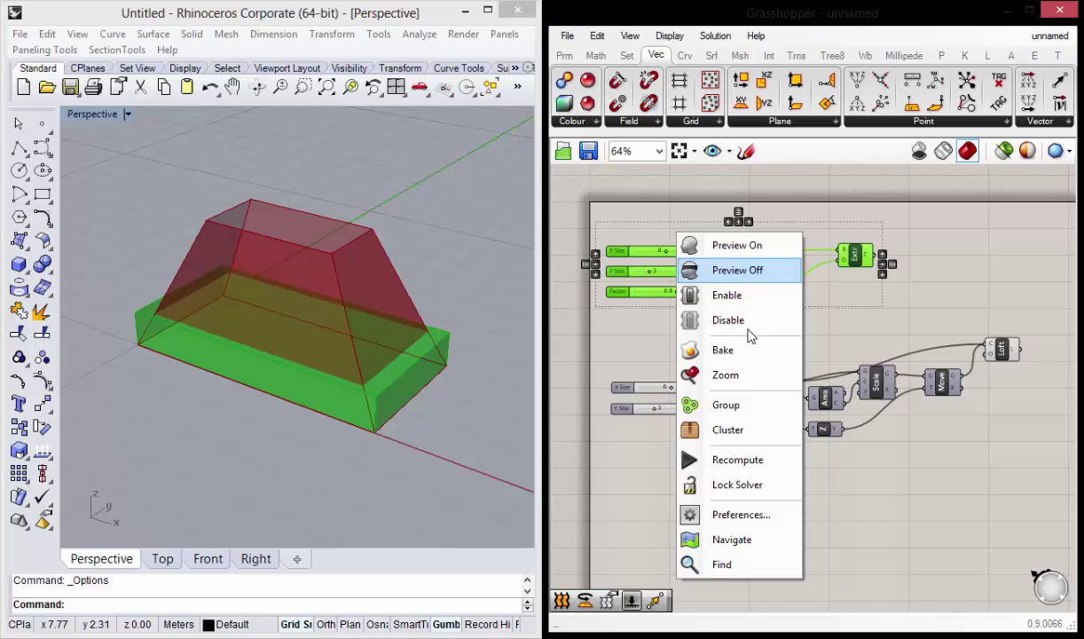
pyautogui.click(725, 404)
pyautogui.click(938, 404)
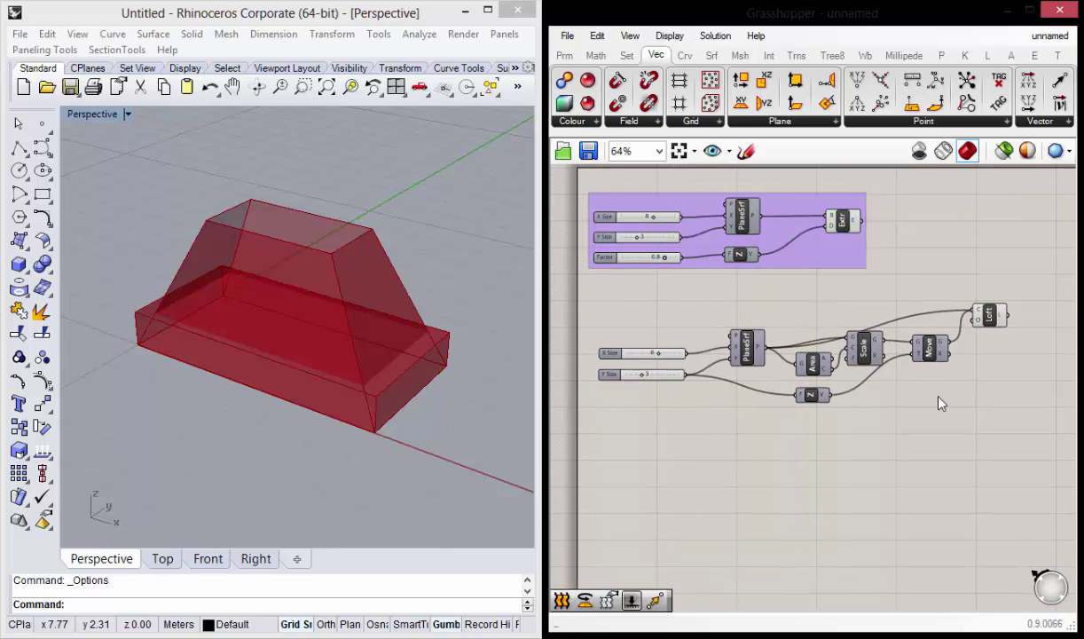
# Group the eight tapered-solid (loft) components into a separate group.
pyautogui.moveTo(980, 468); pyautogui.dragTo(557, 264)
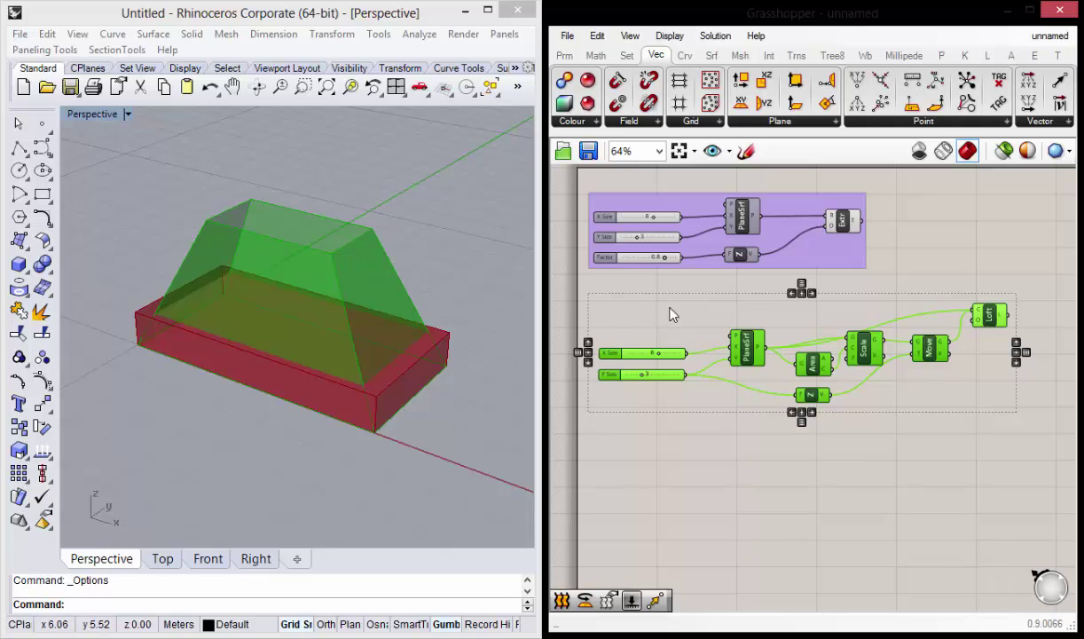
pyautogui.rightClick(623, 278)
pyautogui.click(685, 443)
pyautogui.click(901, 471)
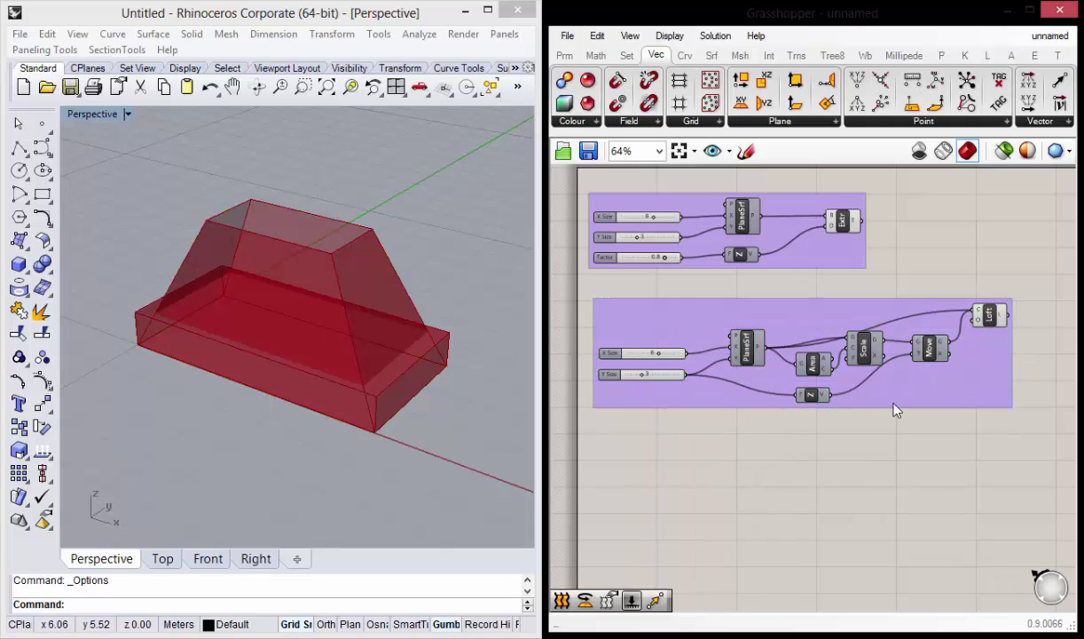
# Change the lower tapered-solid group's colour to grey.
pyautogui.moveTo(893, 404); pyautogui.dragTo(889, 379, button='right')
pyautogui.rightClick(679, 296)
pyautogui.moveTo(754, 468)
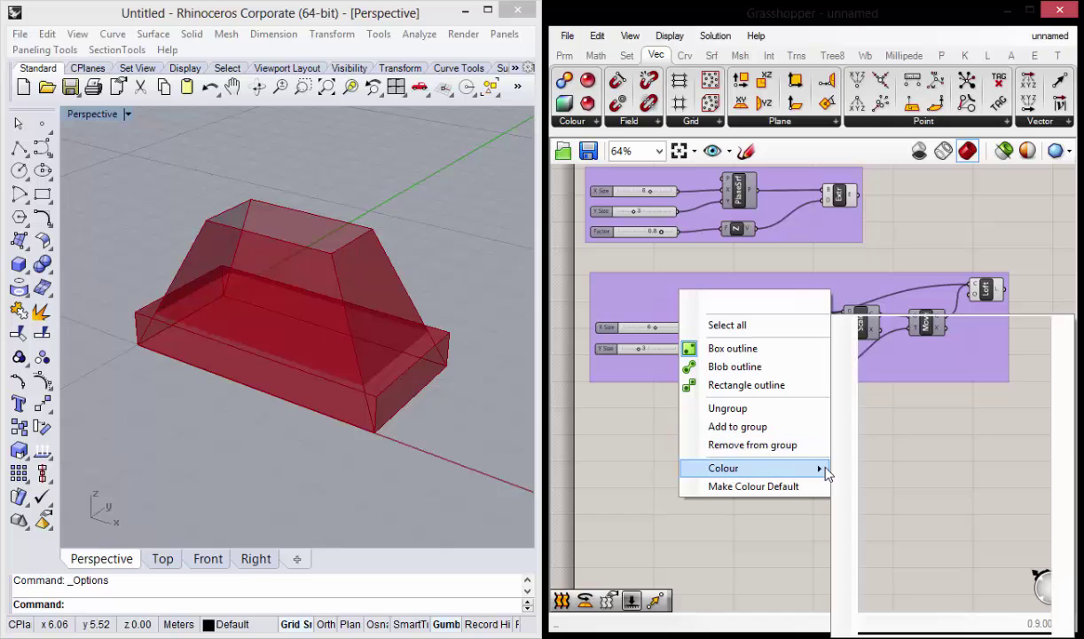
pyautogui.moveTo(965, 341); pyautogui.dragTo(1025, 433)
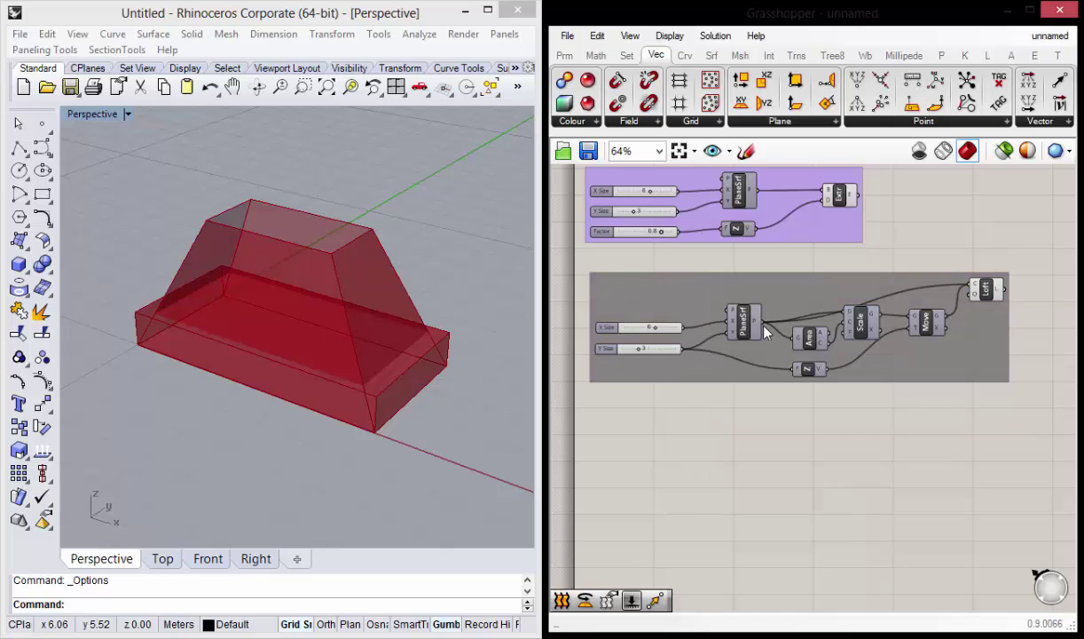
pyautogui.scroll(-2, 767, 451)
# Left-align the sliders and surface components on a common edge.
pyautogui.moveTo(768, 451); pyautogui.dragTo(615, 220)
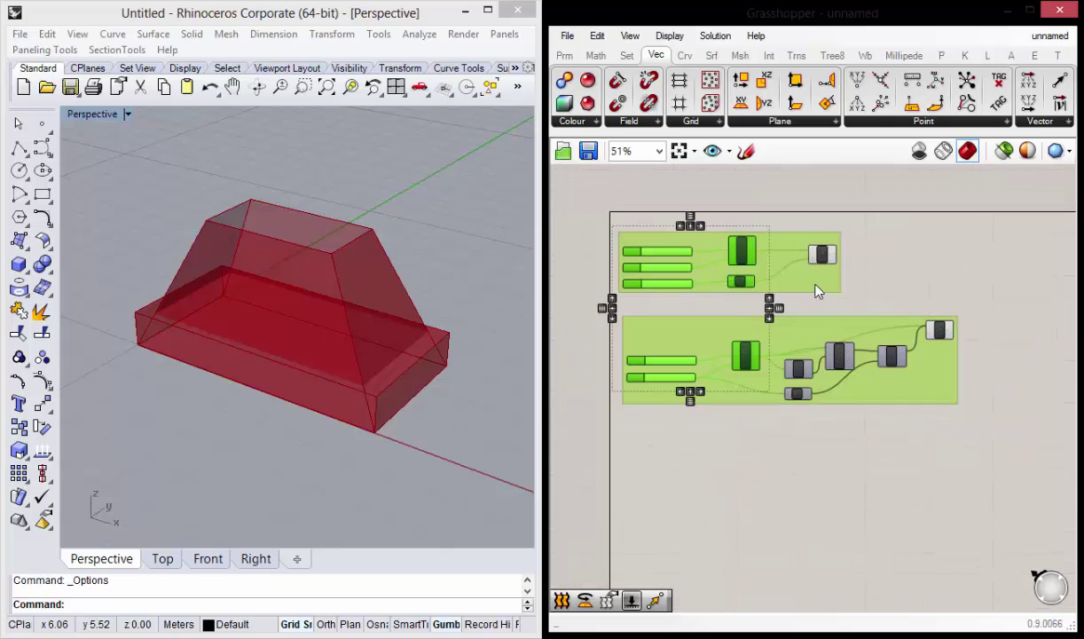
pyautogui.click(672, 387)
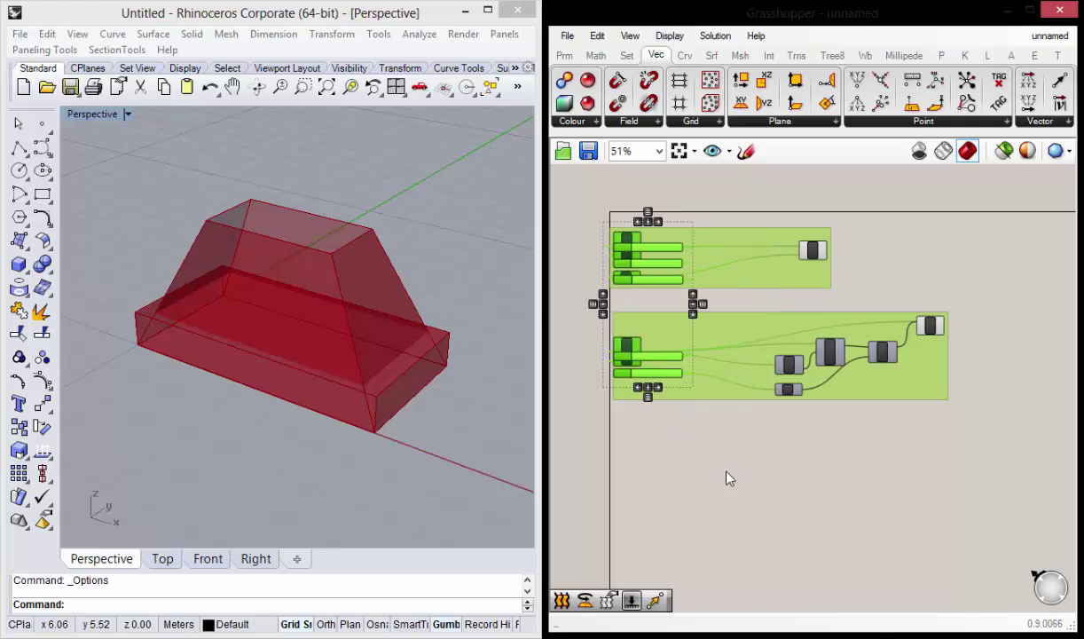
pyautogui.rightClick(732, 444)
pyautogui.click(700, 455)
pyautogui.moveTo(885, 392); pyautogui.dragTo(818, 310, button='right')
pyautogui.scroll(2, 818, 310)
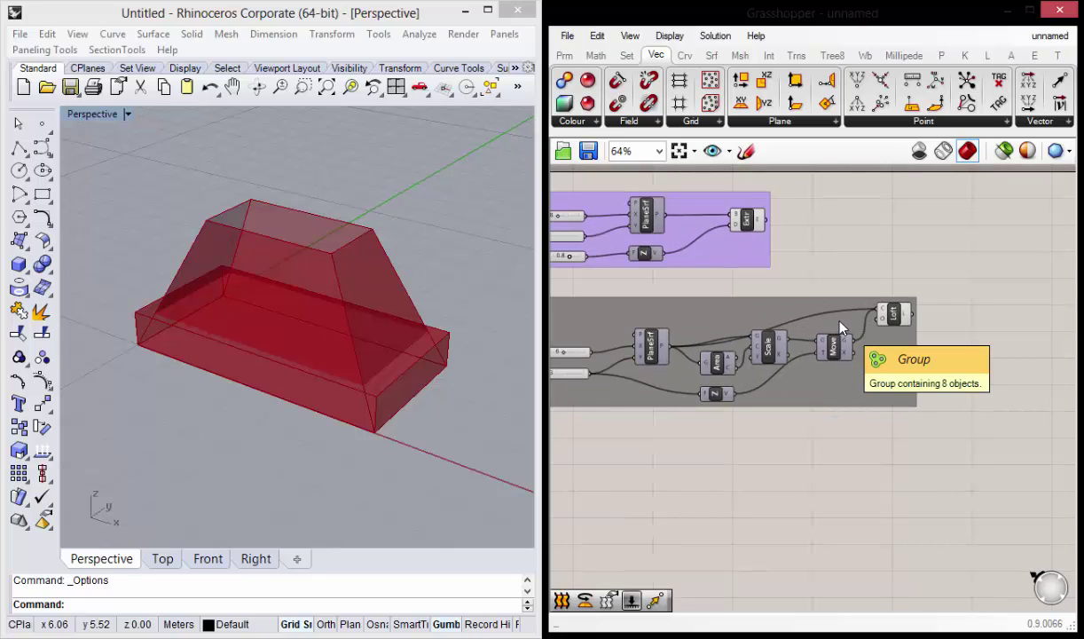
# Orbit, zoom and pan the Rhino view around the red solid.
pyautogui.moveTo(323, 247)
pyautogui.mouseDown(button='right')
pyautogui.moveTo(279, 238)
pyautogui.moveTo(302, 233)
pyautogui.moveTo(353, 295)
pyautogui.moveTo(337, 279)
pyautogui.mouseUp(button='right')
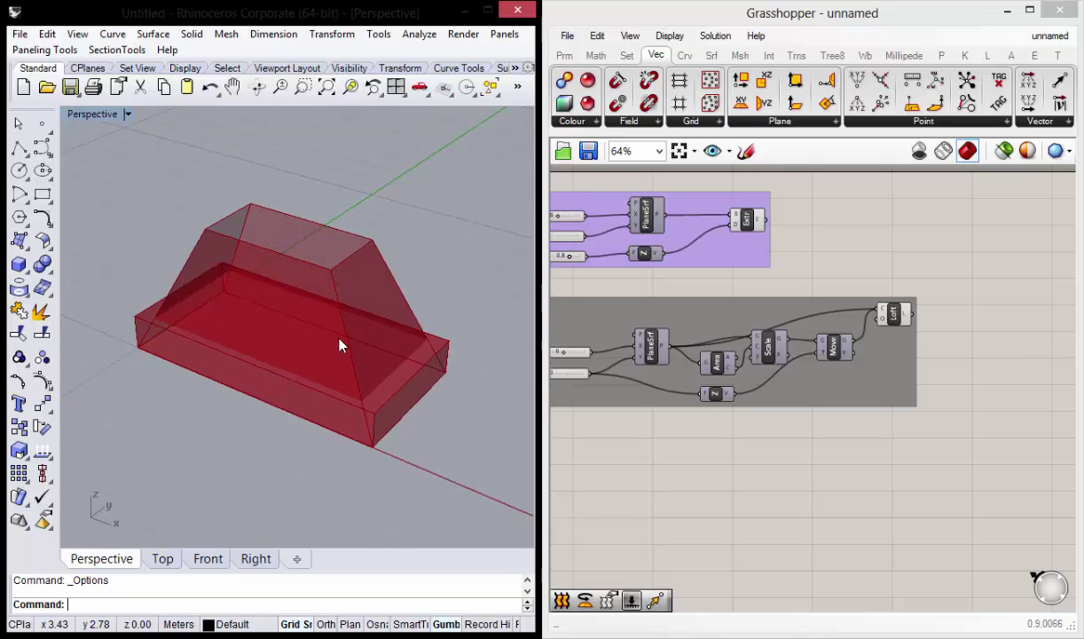
pyautogui.scroll(-5, 273, 380)
pyautogui.scroll(-3, 288, 431)
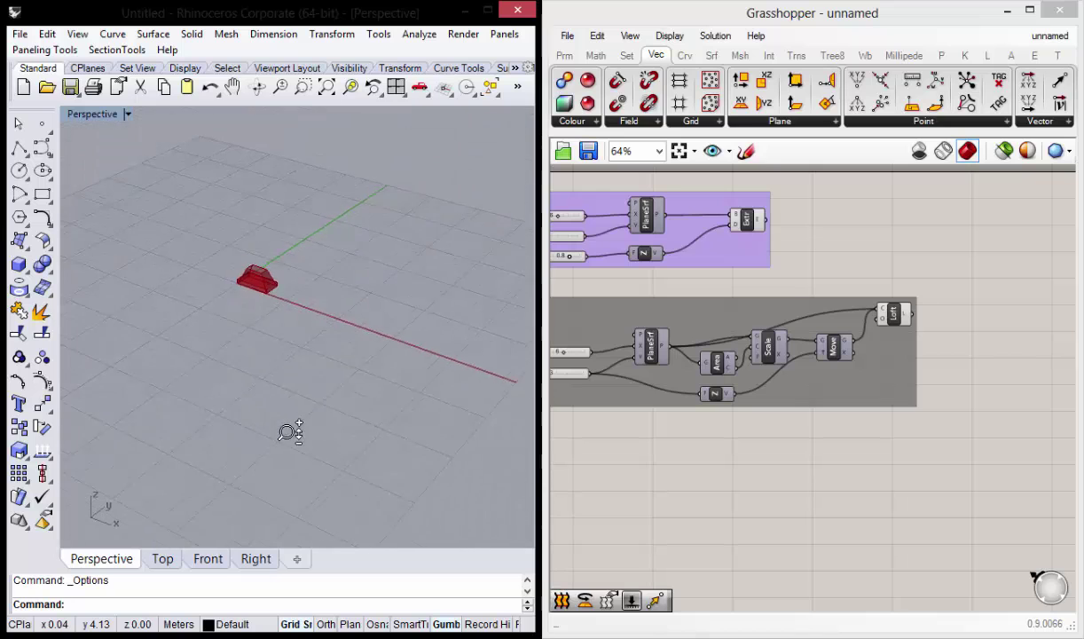
pyautogui.scroll(2, 302, 395)
pyautogui.moveTo(409, 271)
pyautogui.keyDown('shift'); pyautogui.mouseDown(button='right')
pyautogui.moveTo(352, 259)
pyautogui.moveTo(336, 286)
pyautogui.moveTo(285, 293)
pyautogui.moveTo(322, 380)
pyautogui.moveTo(280, 306)
pyautogui.mouseUp(button='right'); pyautogui.keyUp('shift')
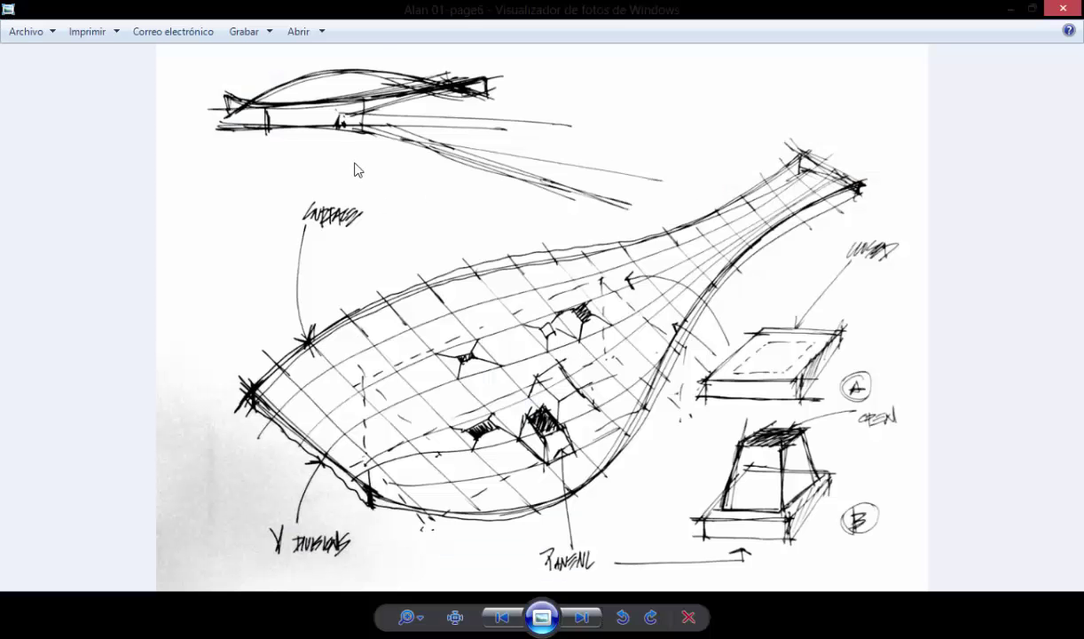
# Zoom and pan over the panelled-shell hand sketch, then close Photo Viewer.
pyautogui.scroll(3, 356, 170)
pyautogui.moveTo(339, 142); pyautogui.dragTo(432, 259)
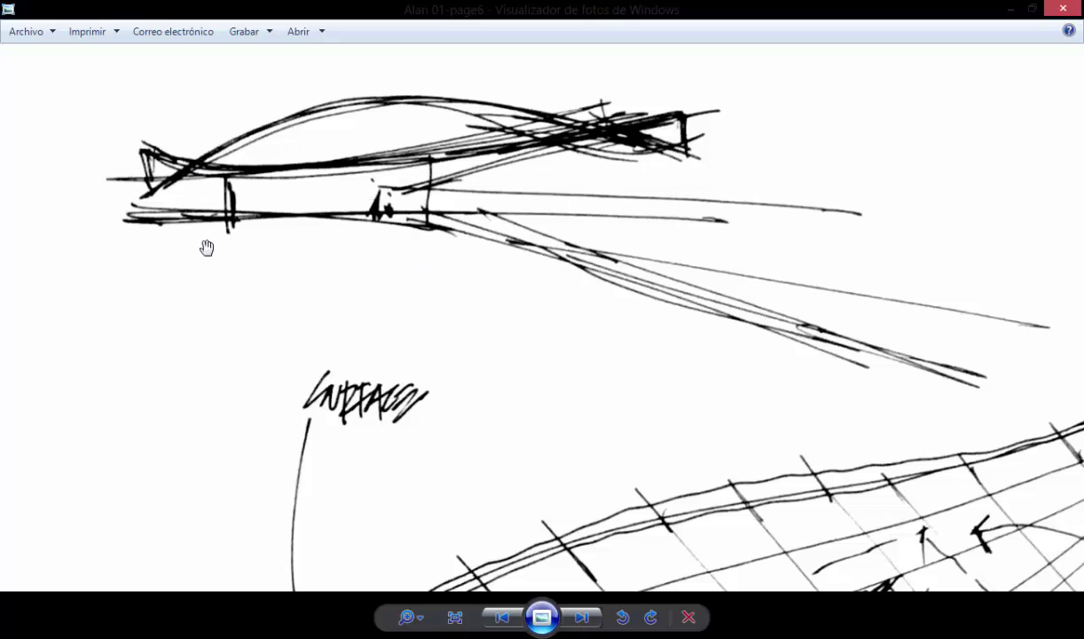
pyautogui.scroll(-1, 257, 241)
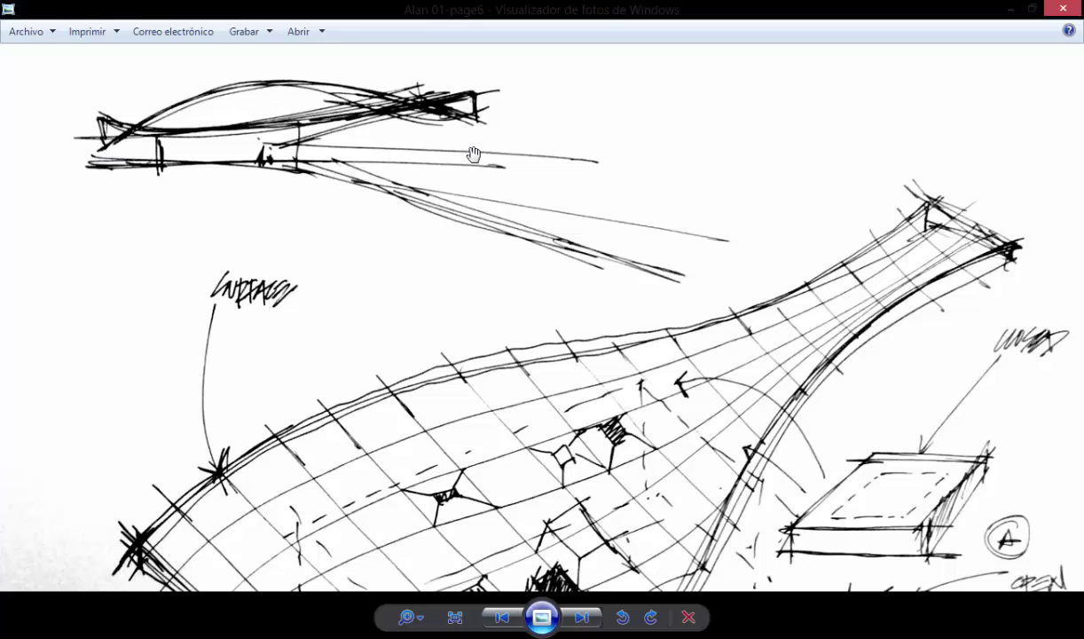
pyautogui.scroll(-5, 428, 181)
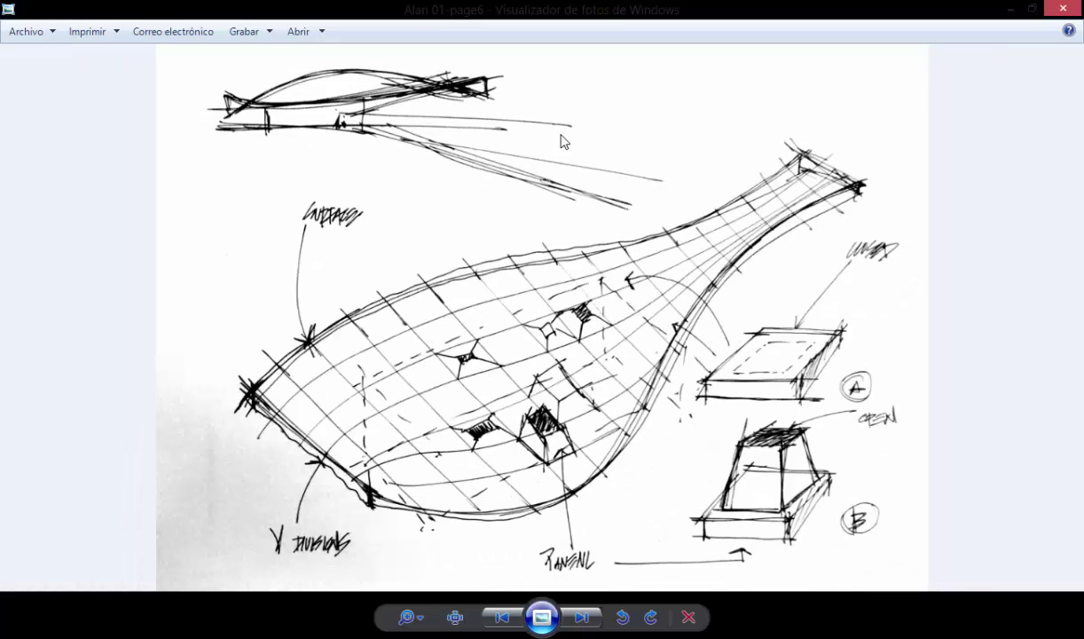
pyautogui.click(1010, 9)
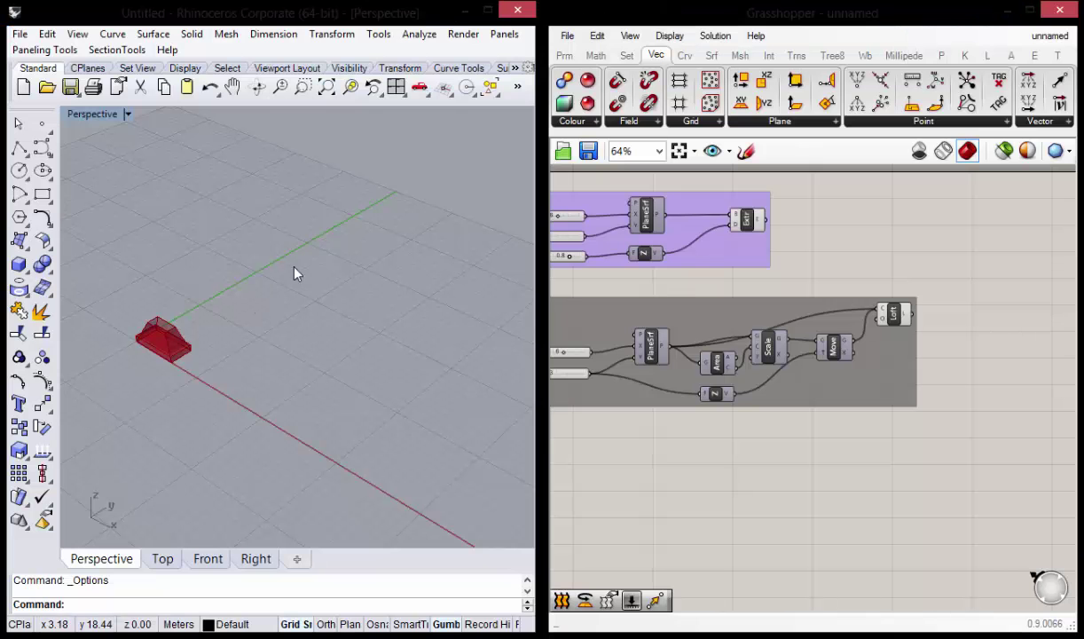
# Draw a control-point curve from the red solid's corner with two points out along the Y axis.
pyautogui.moveTo(186, 237)
pyautogui.mouseDown(button='right')
pyautogui.moveTo(317, 315)
pyautogui.moveTo(275, 324)
pyautogui.moveTo(290, 355)
pyautogui.mouseUp(button='right')
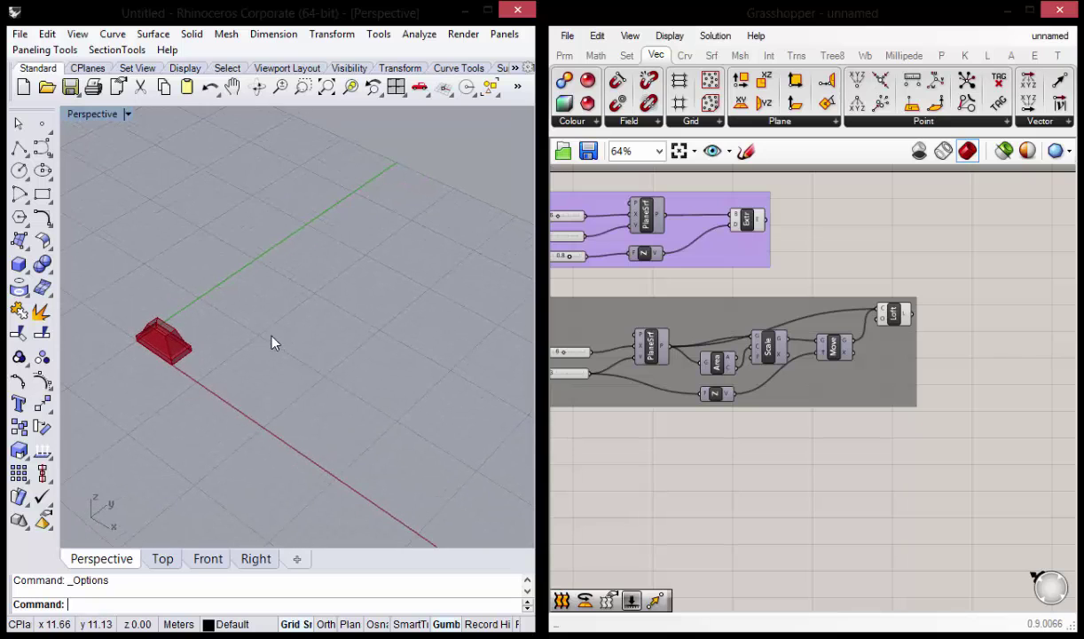
pyautogui.click(40, 149)
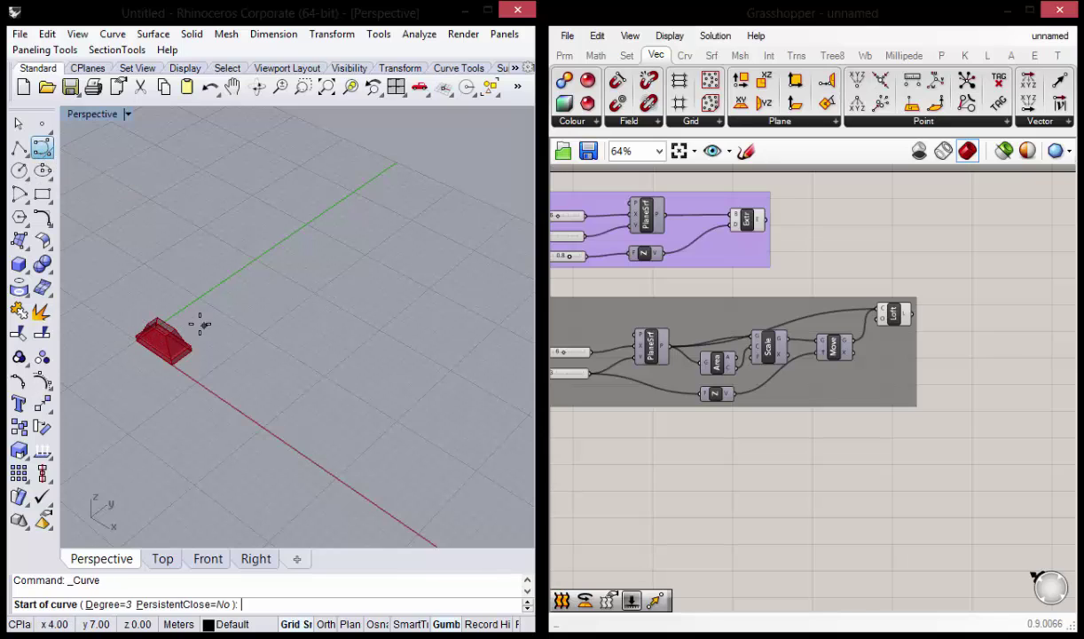
pyautogui.keyDown('shift'); pyautogui.moveTo(169, 315); pyautogui.dragTo(229, 313, button='right'); pyautogui.keyUp('shift')
pyautogui.scroll(1, 184, 318)
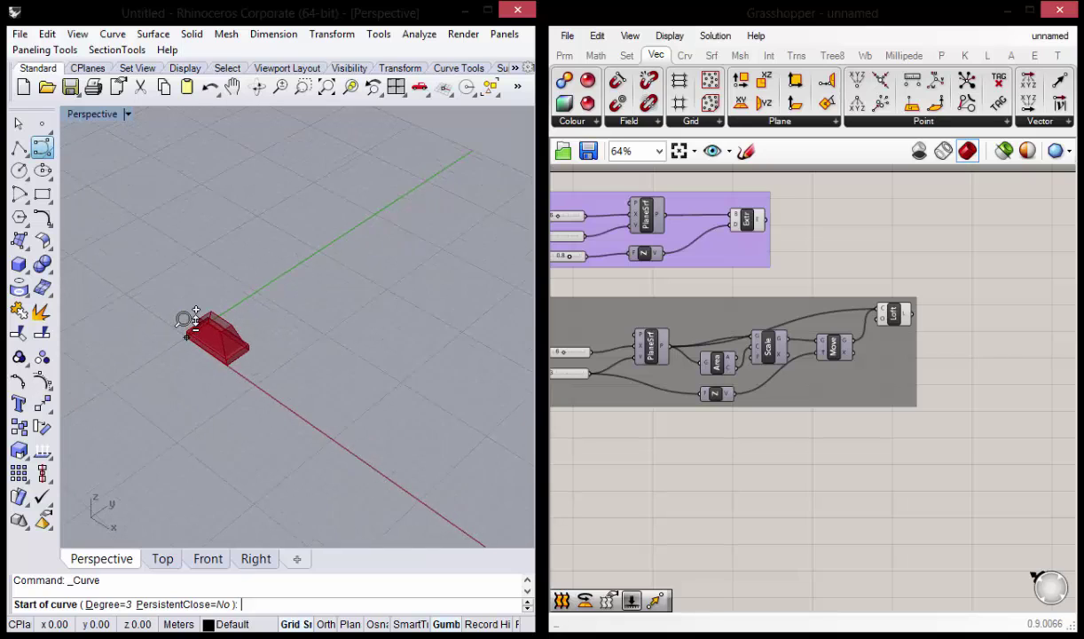
pyautogui.scroll(2, 184, 310)
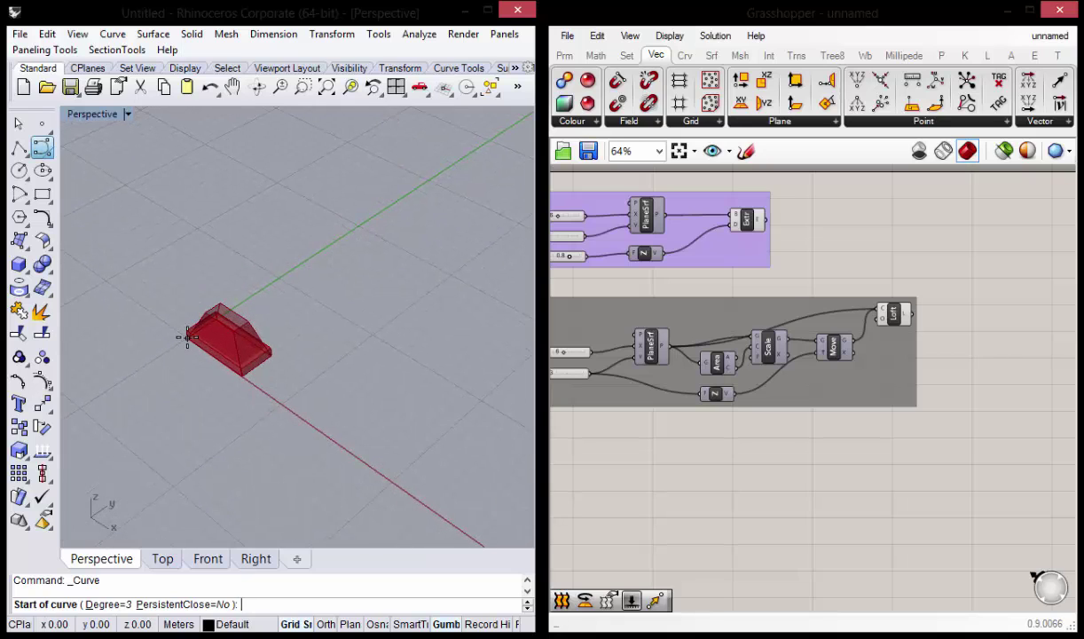
pyautogui.click(187, 337)
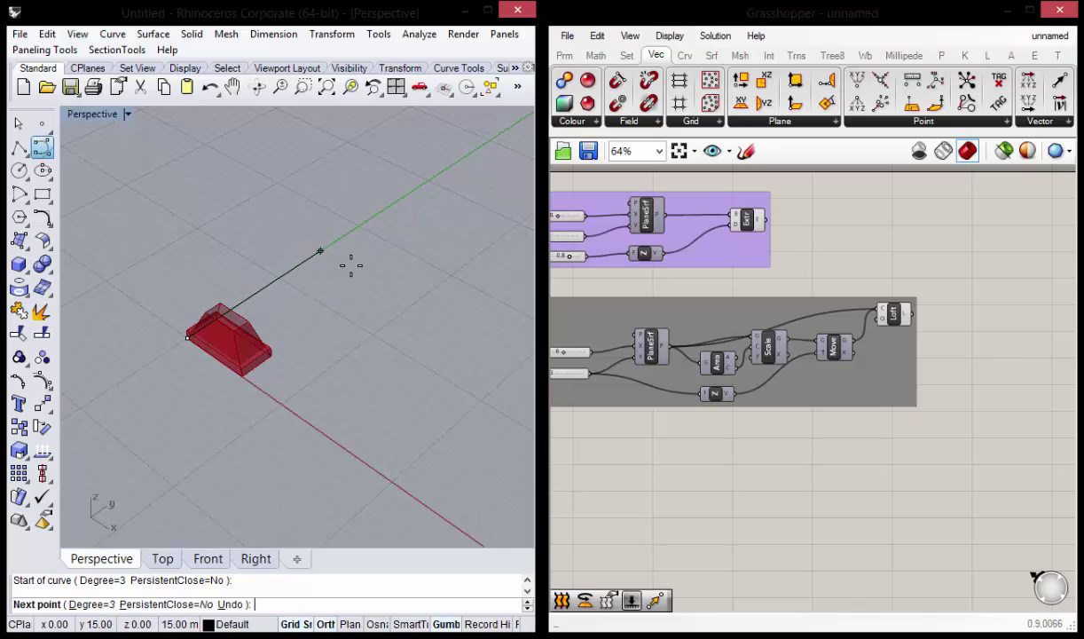
pyautogui.click(342, 263)
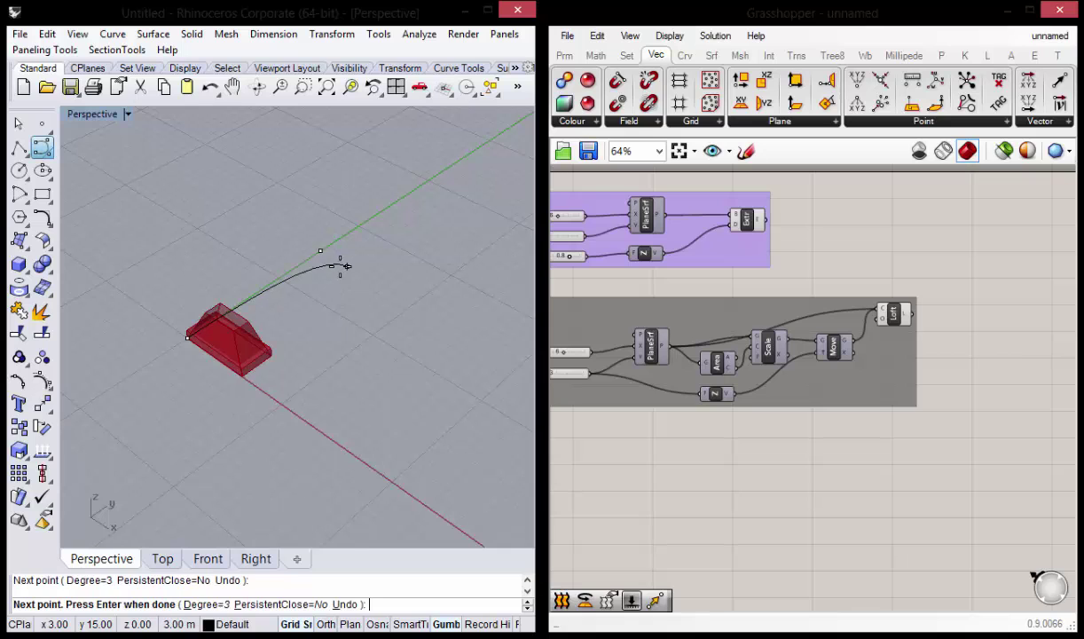
pyautogui.keyDown('shift'); pyautogui.moveTo(364, 233); pyautogui.dragTo(325, 317, button='right'); pyautogui.keyUp('shift')
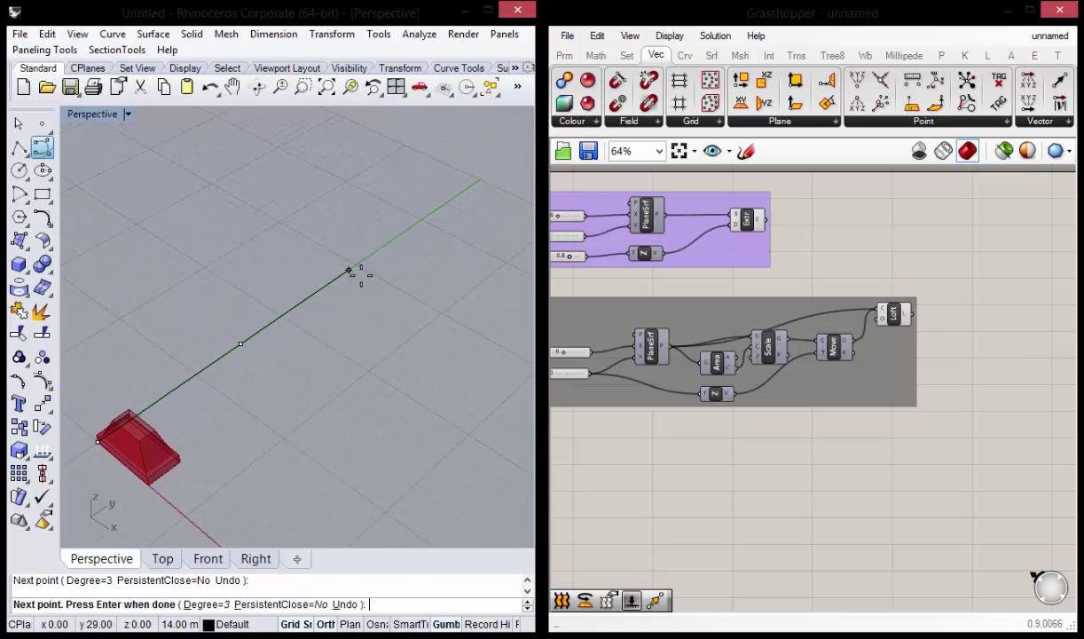
pyautogui.click(356, 266)
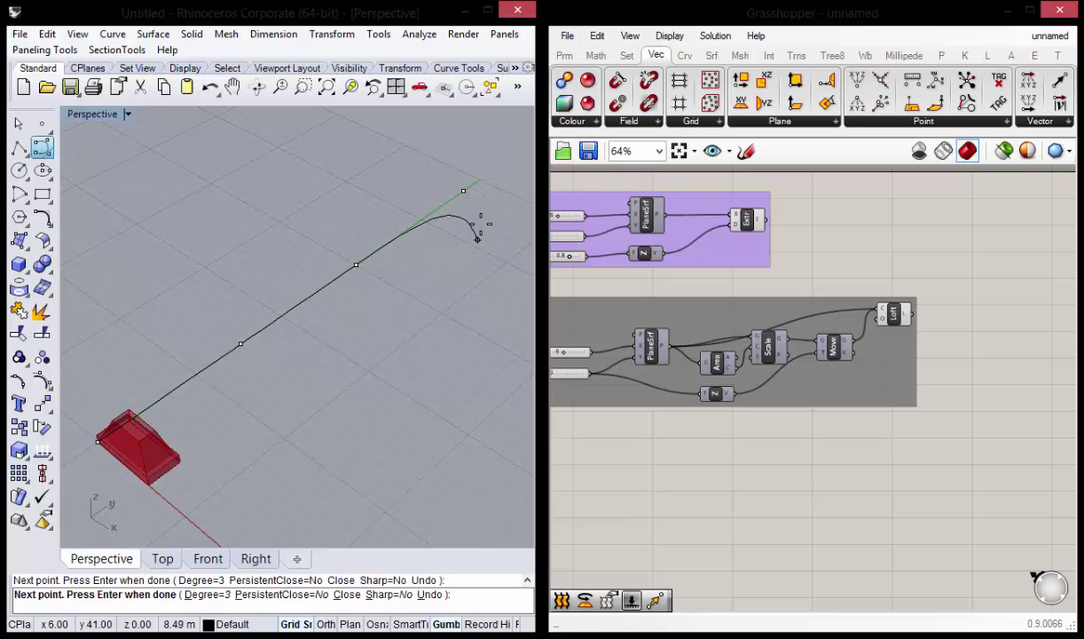
pyautogui.press('Return')
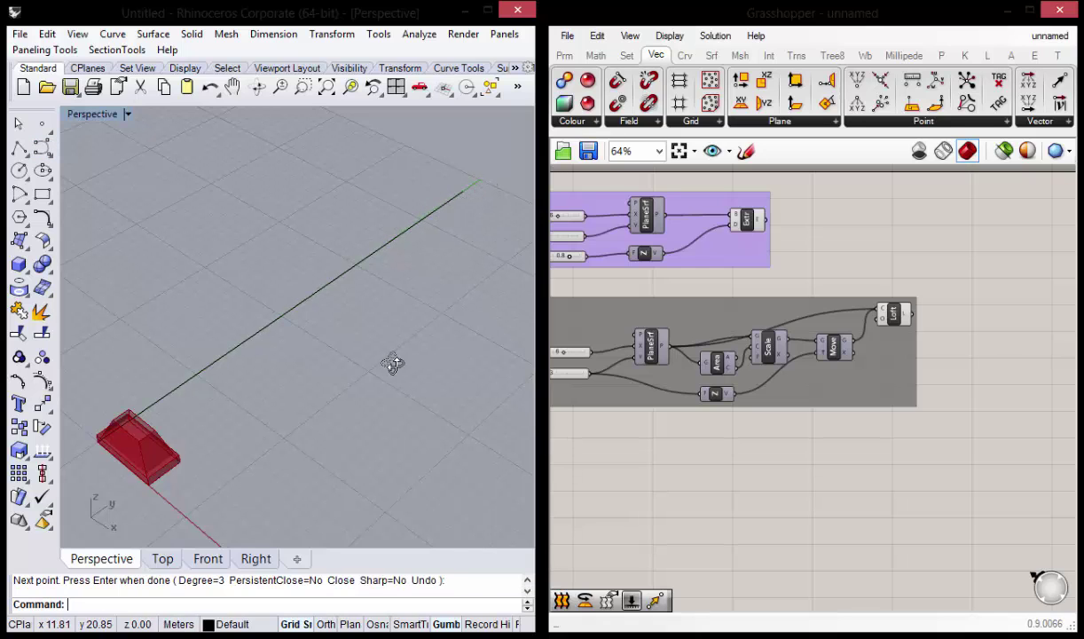
# Select the new curve and orbit the Perspective view around it.
pyautogui.moveTo(393, 364)
pyautogui.mouseDown(button='right')
pyautogui.moveTo(406, 343)
pyautogui.moveTo(392, 363)
pyautogui.moveTo(315, 289)
pyautogui.moveTo(381, 344)
pyautogui.moveTo(337, 347)
pyautogui.mouseUp(button='right')
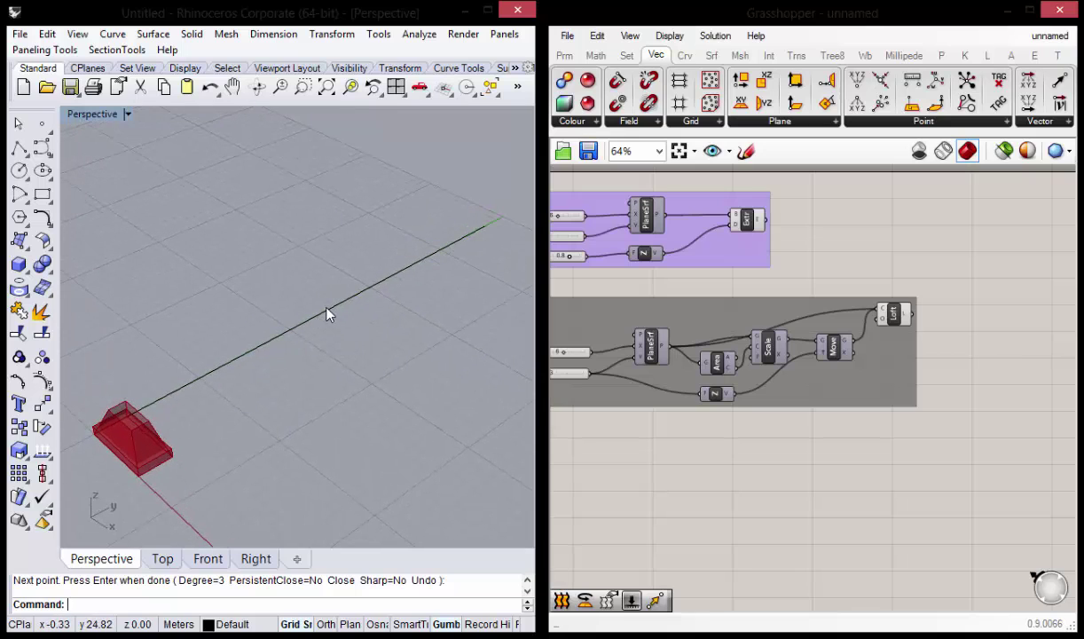
pyautogui.click(333, 317)
pyautogui.moveTo(296, 327)
pyautogui.mouseDown()
pyautogui.moveTo(345, 361)
pyautogui.moveTo(298, 268)
pyautogui.moveTo(327, 348)
pyautogui.moveTo(310, 322)
pyautogui.moveTo(327, 319)
pyautogui.moveTo(326, 349)
pyautogui.mouseUp()
pyautogui.moveTo(329, 335)
pyautogui.mouseDown(button='right')
pyautogui.moveTo(311, 324)
pyautogui.moveTo(311, 267)
pyautogui.mouseUp(button='right')
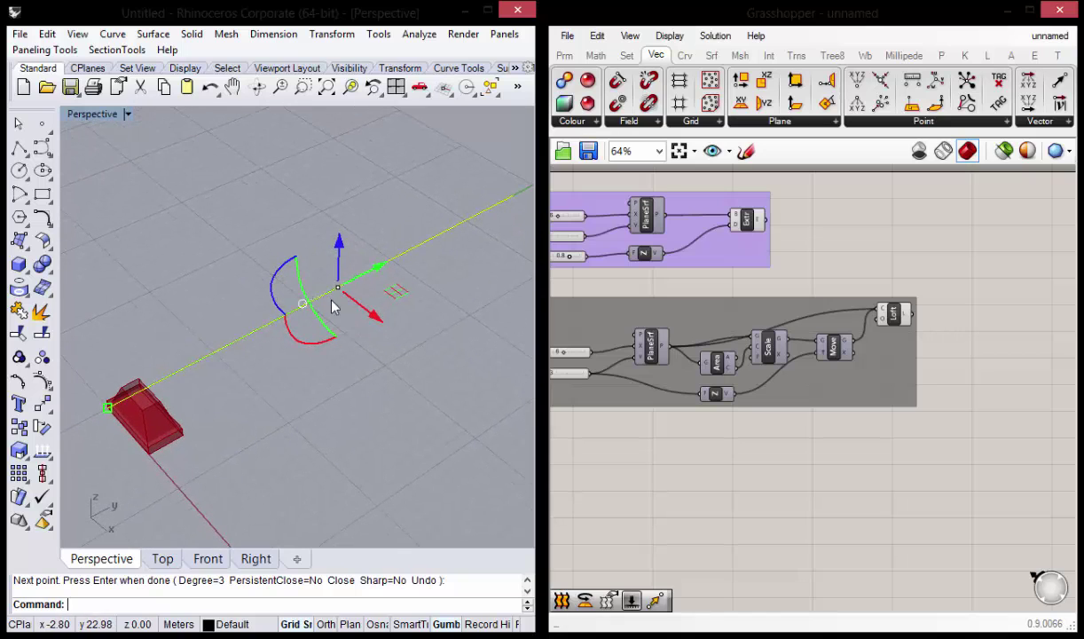
pyautogui.moveTo(309, 272)
pyautogui.mouseDown(button='right')
pyautogui.moveTo(346, 351)
pyautogui.moveTo(285, 380)
pyautogui.moveTo(341, 370)
pyautogui.moveTo(315, 327)
pyautogui.moveTo(351, 368)
pyautogui.moveTo(307, 368)
pyautogui.mouseUp(button='right')
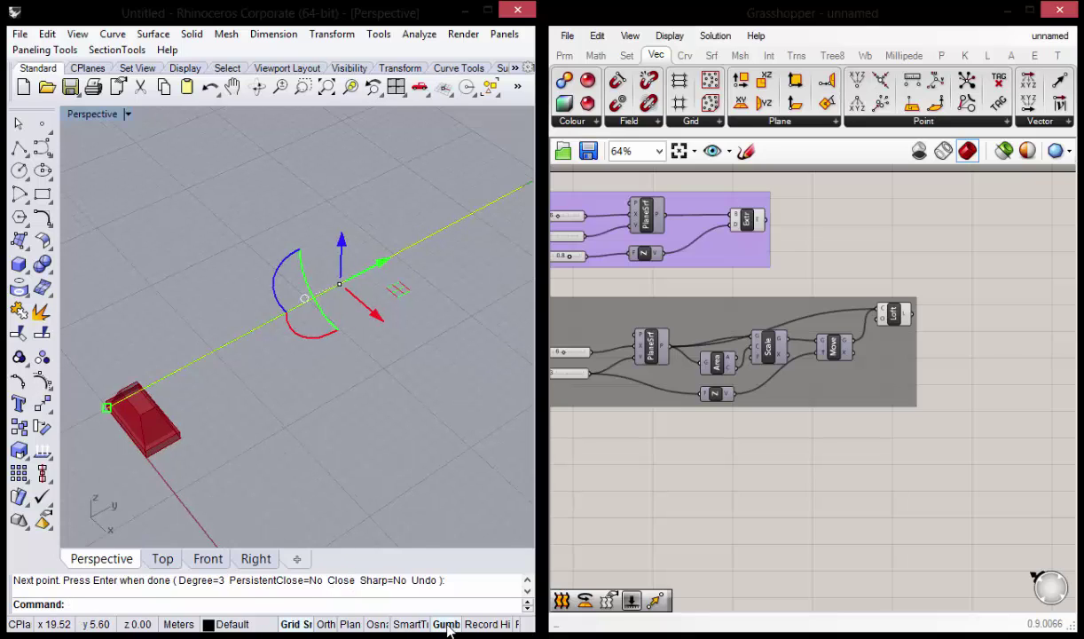
# Toggle the gumball off and on, then turn on the curve's control points and select one.
pyautogui.click(447, 625)
pyautogui.click(448, 626)
pyautogui.moveTo(341, 360); pyautogui.dragTo(353, 320, button='right')
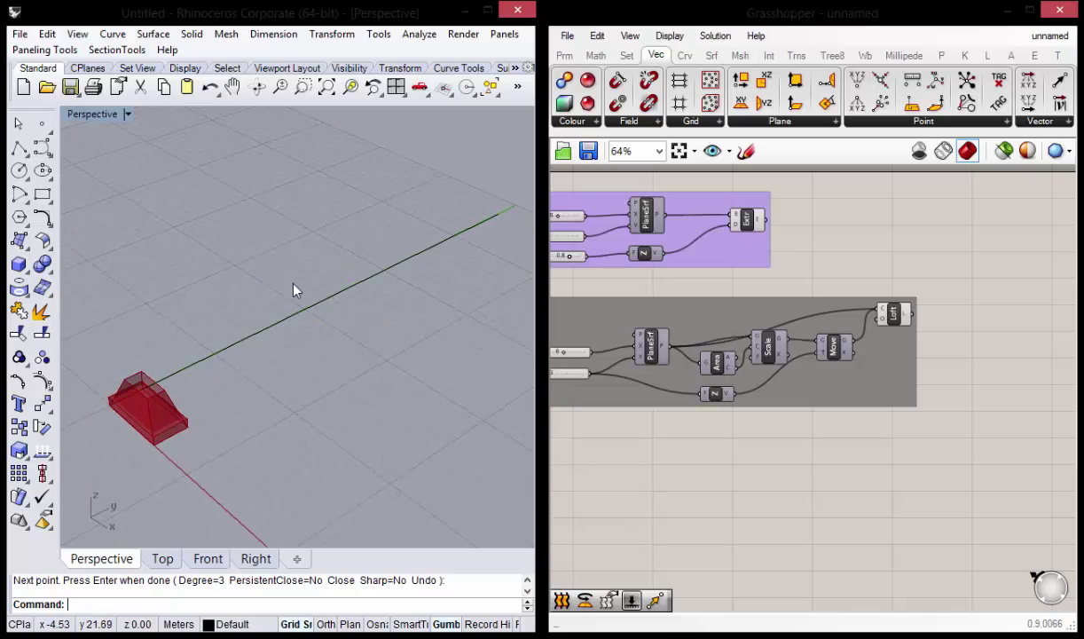
pyautogui.moveTo(375, 279)
pyautogui.mouseDown(button='right')
pyautogui.moveTo(322, 246)
pyautogui.moveTo(402, 276)
pyautogui.moveTo(379, 268)
pyautogui.mouseUp(button='right')
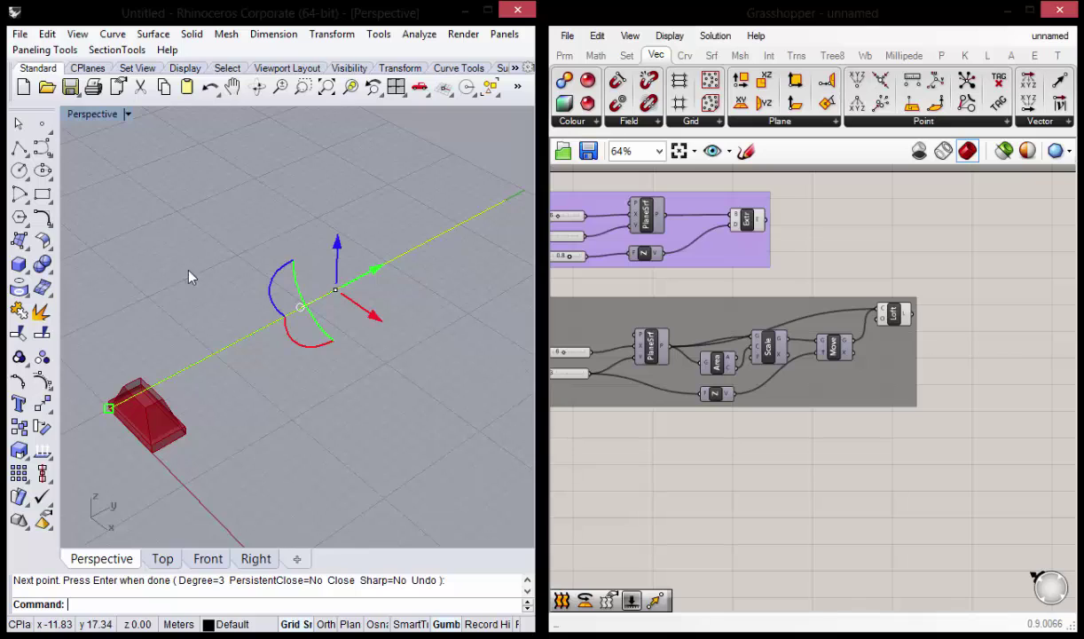
pyautogui.click(42, 381)
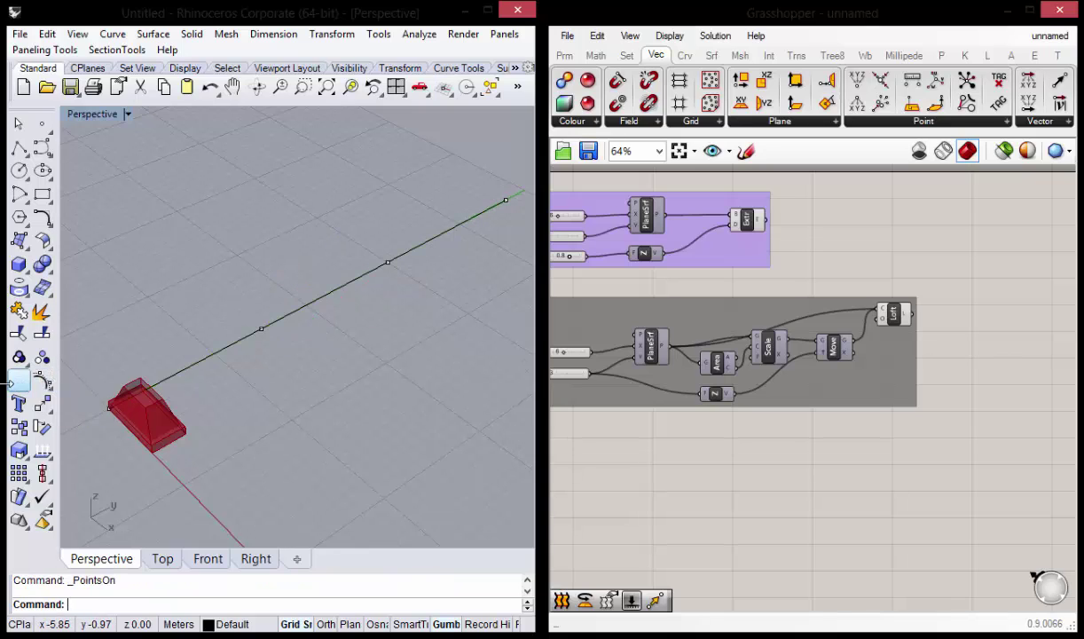
pyautogui.moveTo(341, 426); pyautogui.dragTo(228, 233)
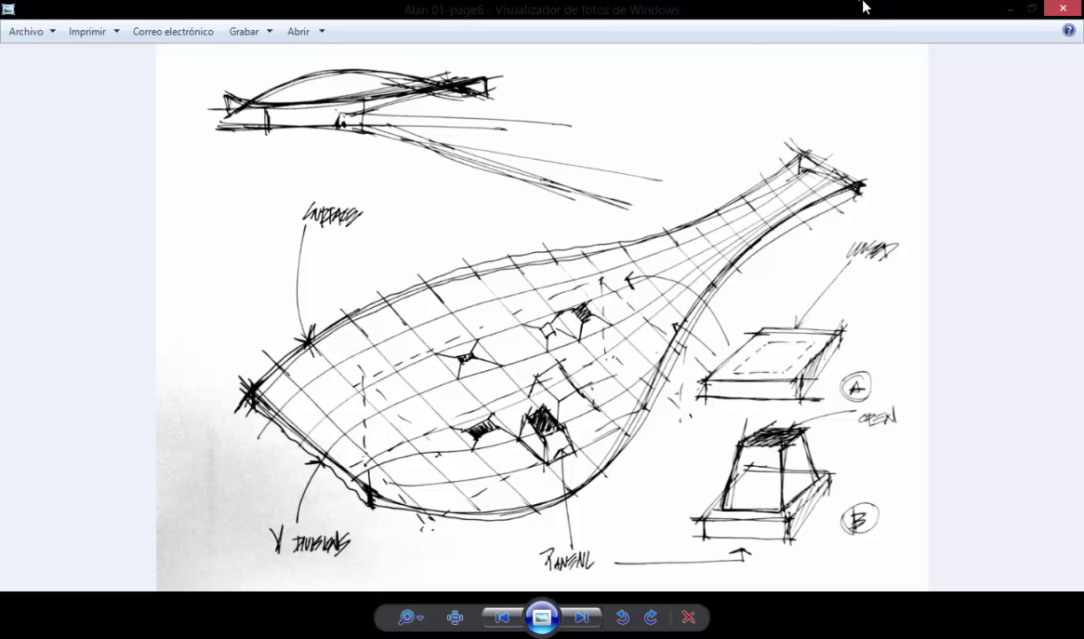
# Lift two interior control points along Z to arch the curve upward.
pyautogui.click(1008, 8)
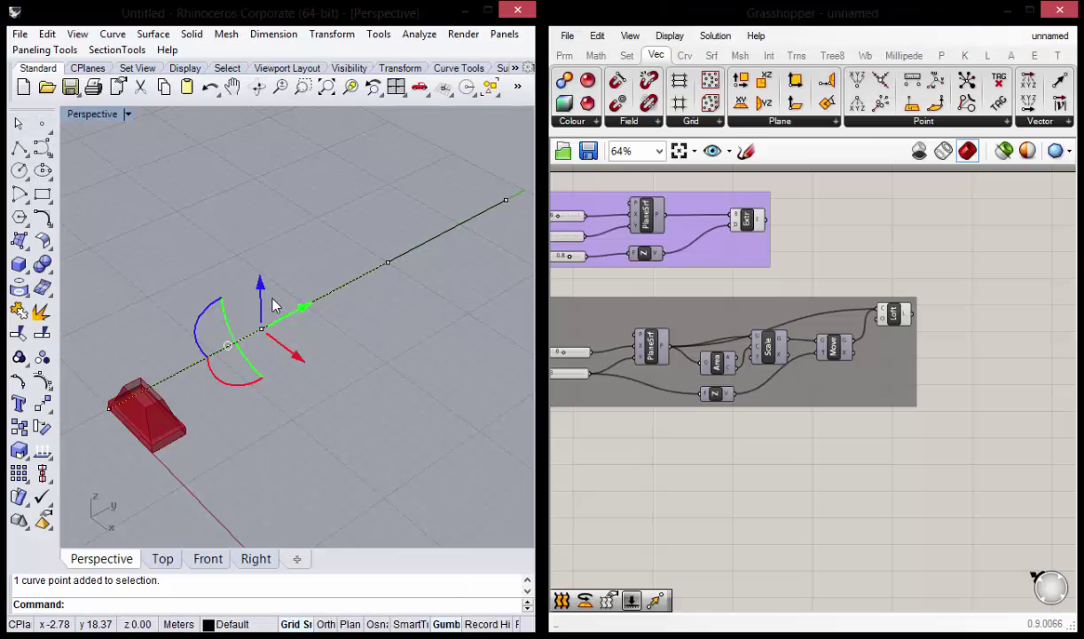
pyautogui.moveTo(263, 293)
pyautogui.mouseDown()
pyautogui.moveTo(258, 191)
pyautogui.moveTo(258, 203)
pyautogui.mouseUp()
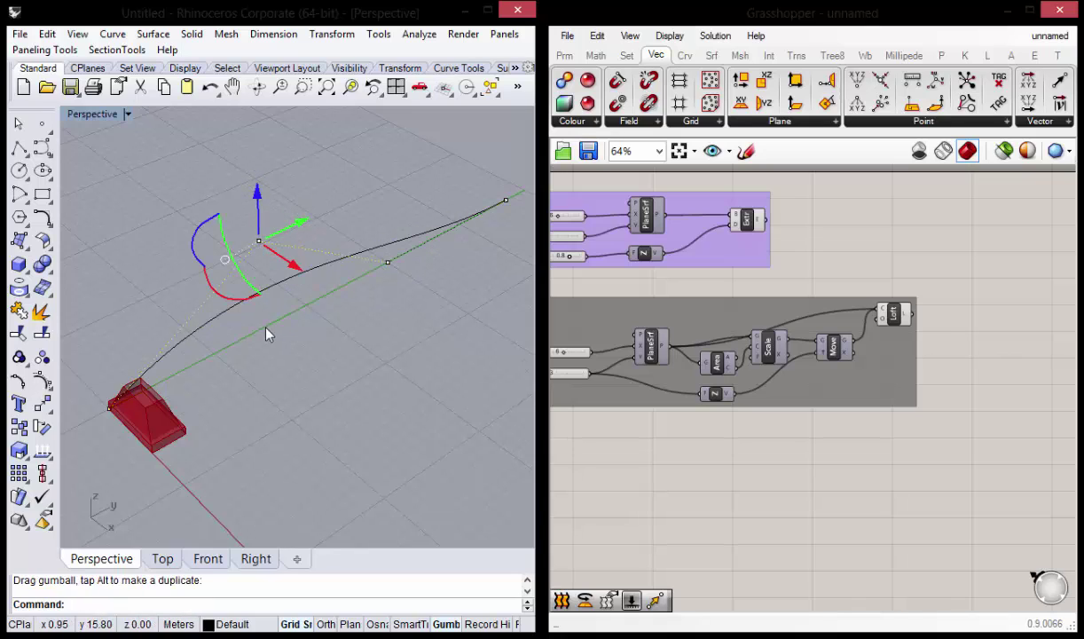
pyautogui.click(388, 265)
pyautogui.moveTo(375, 320); pyautogui.dragTo(362, 299, button='right')
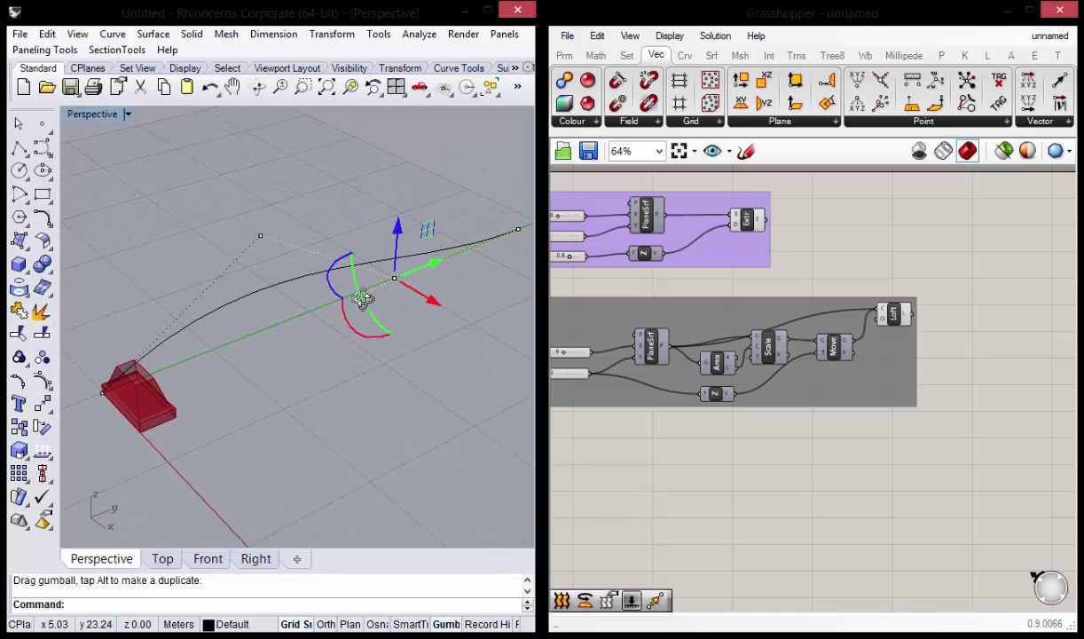
pyautogui.moveTo(397, 229)
pyautogui.mouseDown()
pyautogui.moveTo(249, 147)
pyautogui.moveTo(283, 97)
pyautogui.moveTo(339, 234)
pyautogui.moveTo(350, 107)
pyautogui.moveTo(363, 125)
pyautogui.mouseUp()
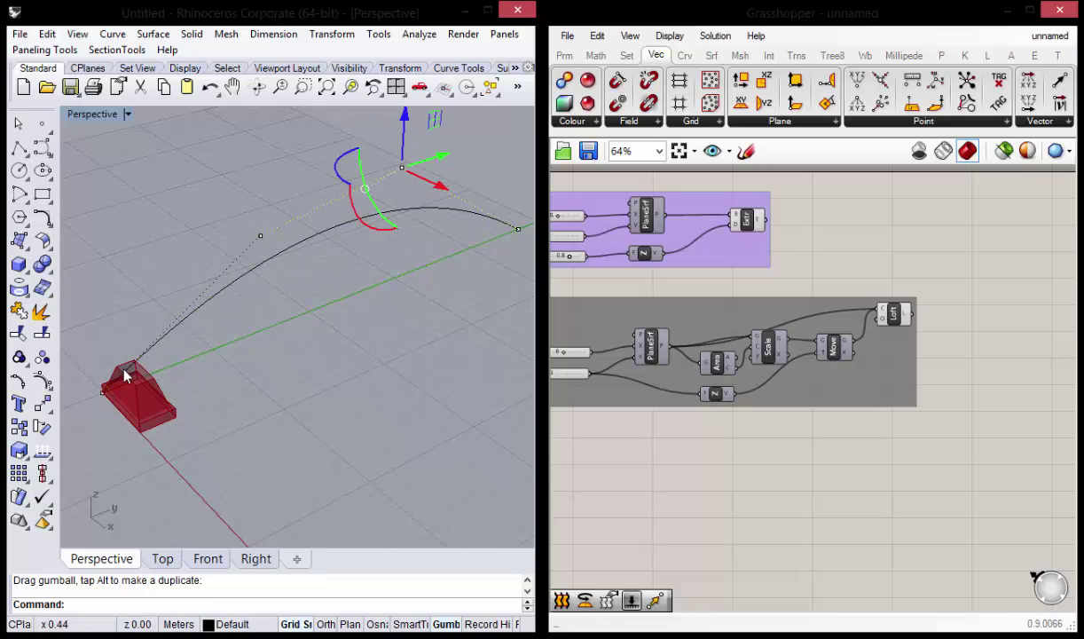
# Adjust the curve's start point on the solid, raise its far end, then hide the control points.
pyautogui.click(107, 395)
pyautogui.moveTo(103, 361); pyautogui.dragTo(100, 309)
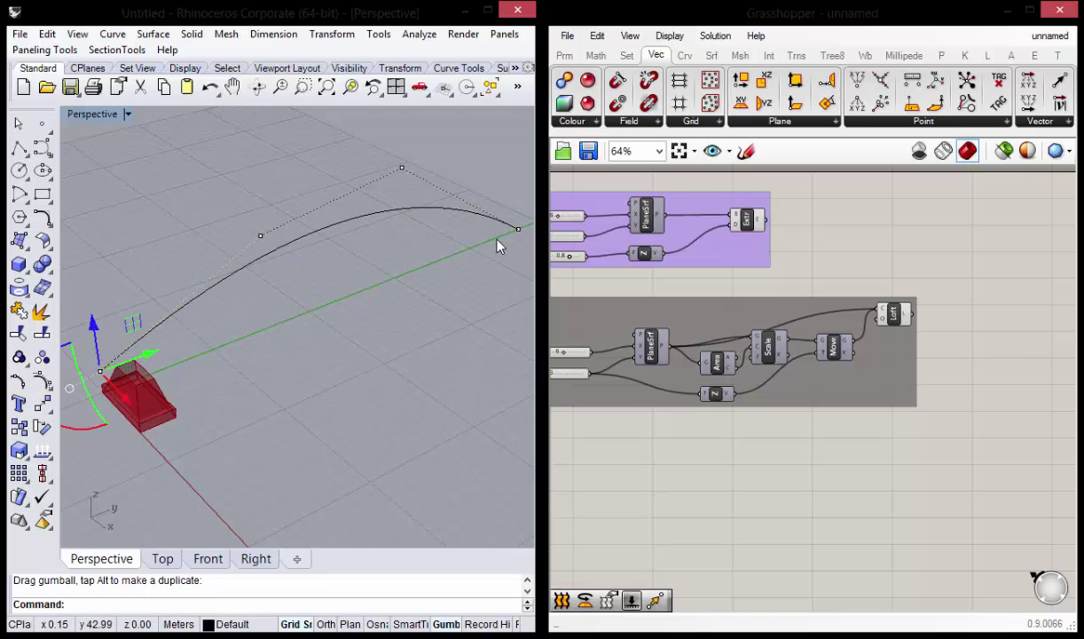
pyautogui.moveTo(426, 273)
pyautogui.mouseDown(button='right')
pyautogui.moveTo(411, 217)
pyautogui.moveTo(356, 223)
pyautogui.moveTo(332, 244)
pyautogui.moveTo(344, 266)
pyautogui.mouseUp(button='right')
pyautogui.click(496, 282)
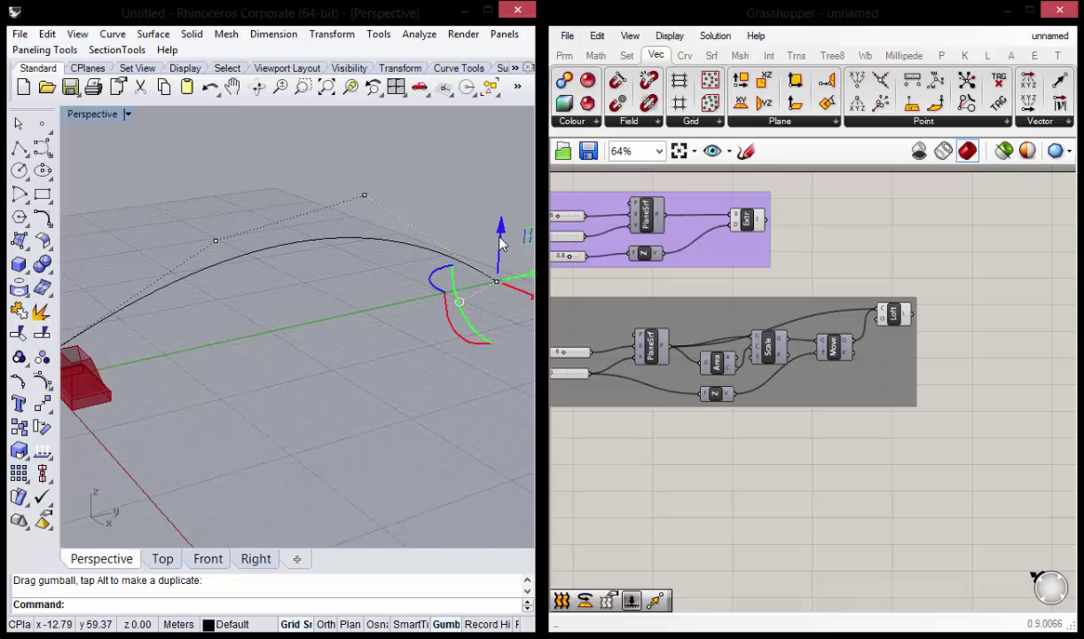
pyautogui.moveTo(509, 238); pyautogui.dragTo(513, 196)
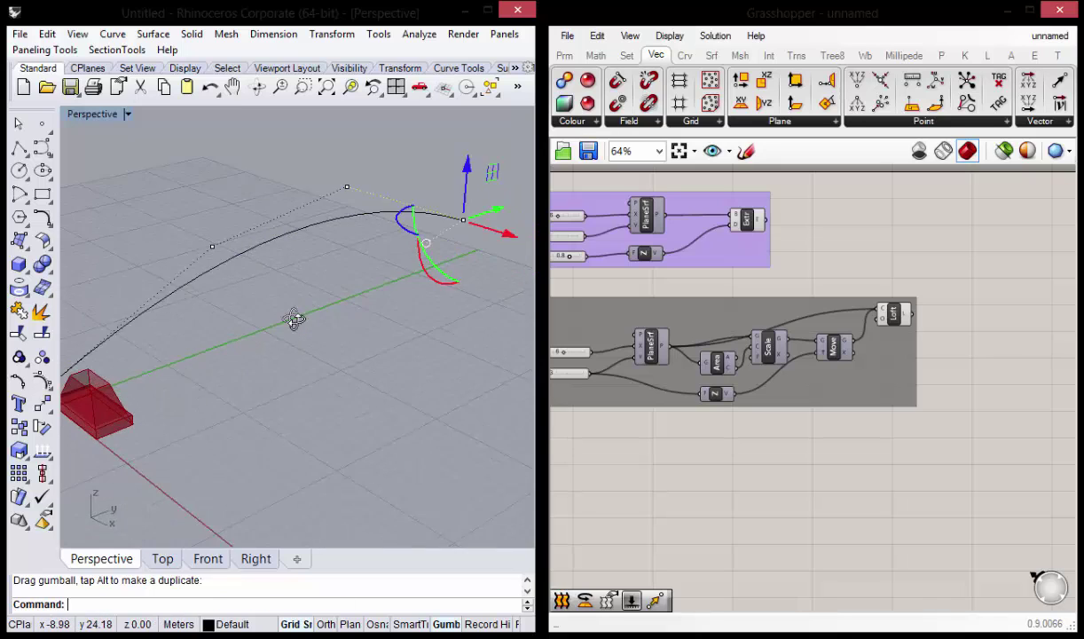
pyautogui.moveTo(296, 317)
pyautogui.mouseDown(button='right')
pyautogui.moveTo(273, 323)
pyautogui.moveTo(313, 315)
pyautogui.moveTo(317, 286)
pyautogui.mouseUp(button='right')
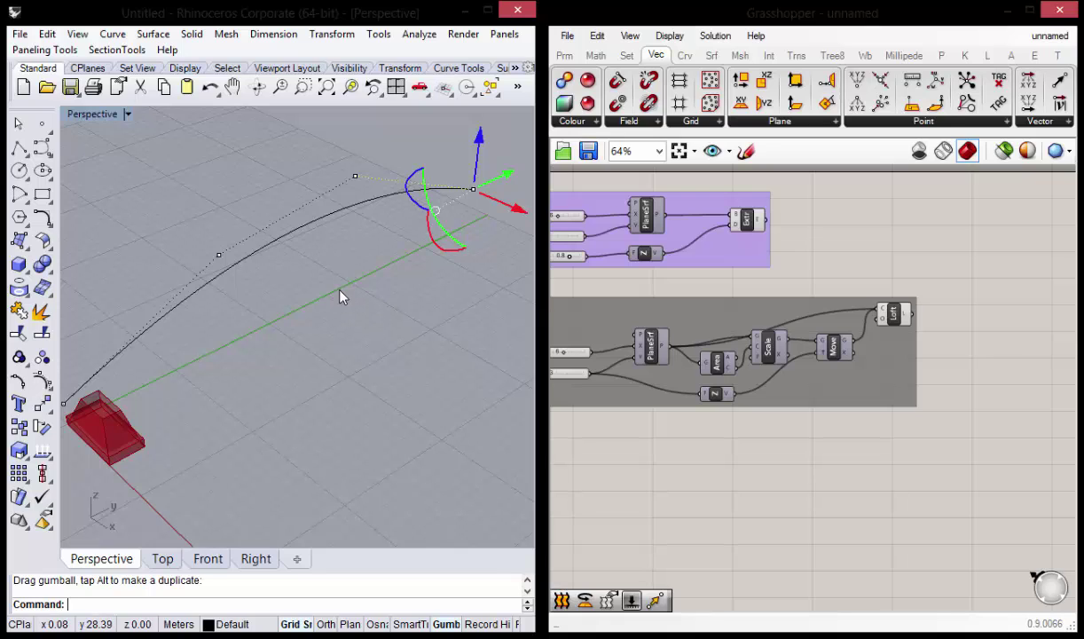
pyautogui.click(338, 279)
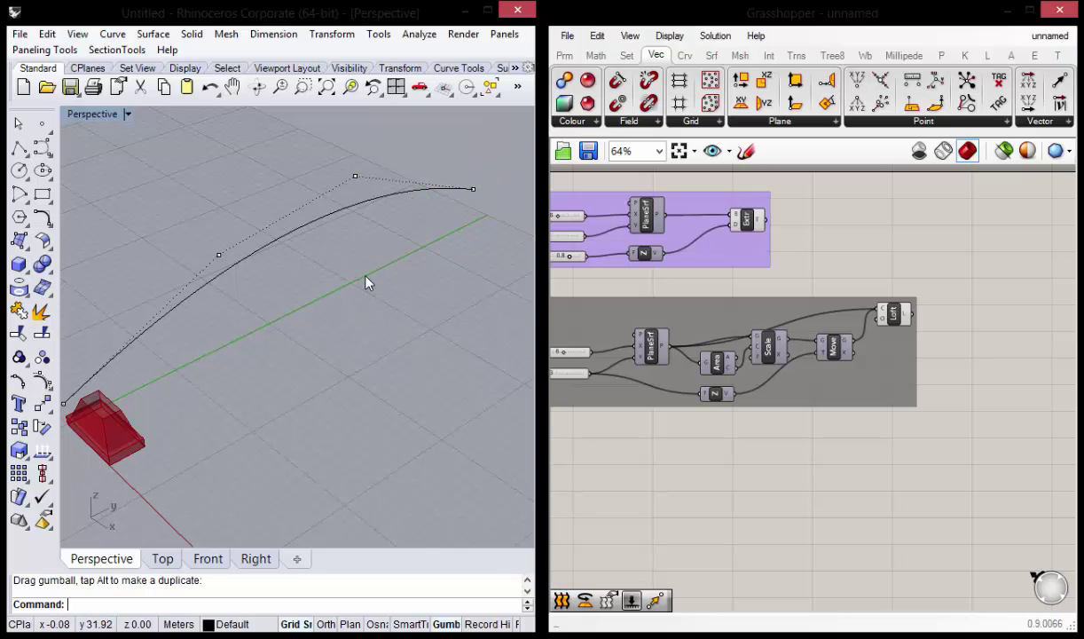
pyautogui.press('Escape')
pyautogui.moveTo(375, 275)
pyautogui.mouseDown(button='right')
pyautogui.moveTo(438, 295)
pyautogui.moveTo(359, 300)
pyautogui.moveTo(381, 312)
pyautogui.moveTo(372, 309)
pyautogui.mouseUp(button='right')
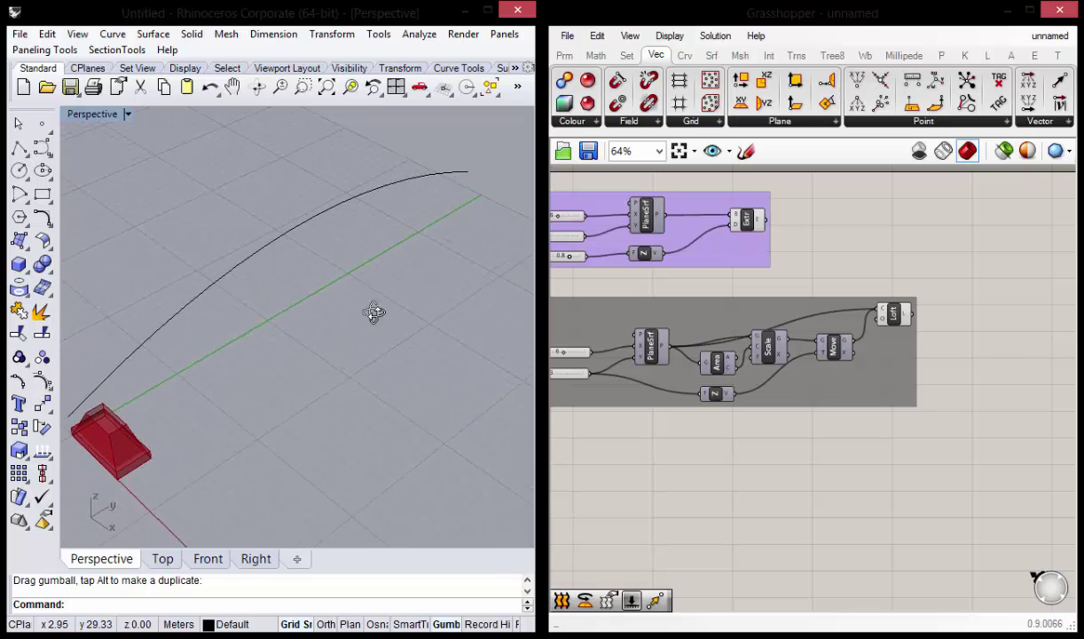
pyautogui.moveTo(316, 283)
pyautogui.mouseDown(button='right')
pyautogui.moveTo(307, 274)
pyautogui.moveTo(359, 266)
pyautogui.moveTo(368, 235)
pyautogui.moveTo(339, 189)
pyautogui.mouseUp(button='right')
# Copy the arched curve from the solid's corner 20 m along the red X axis and show its control points.
pyautogui.click(322, 190)
pyautogui.write('Copy')
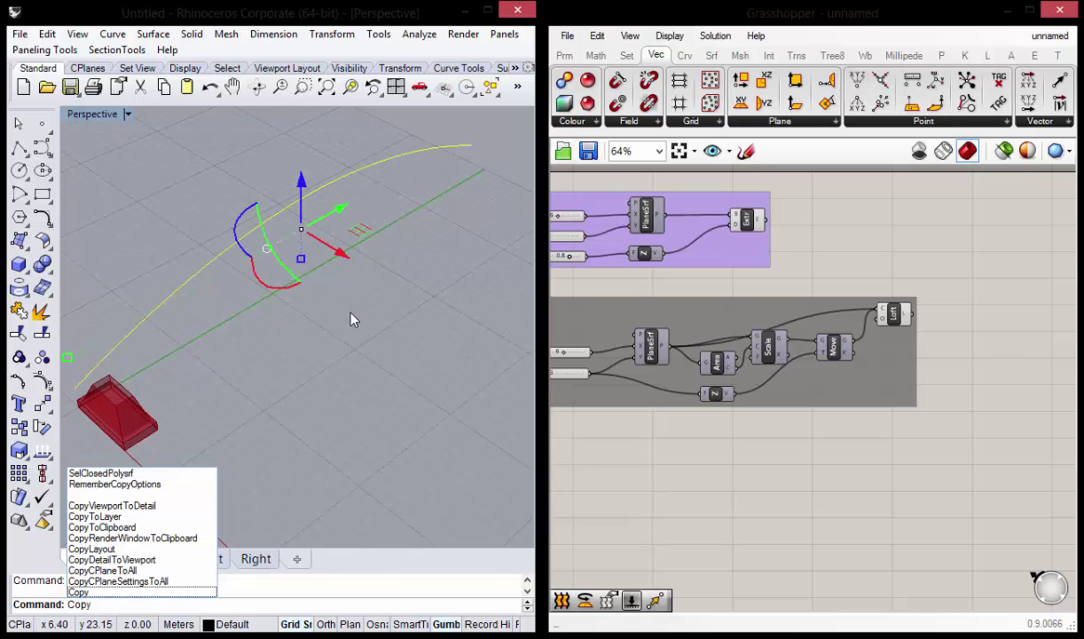
pyautogui.press('Return')
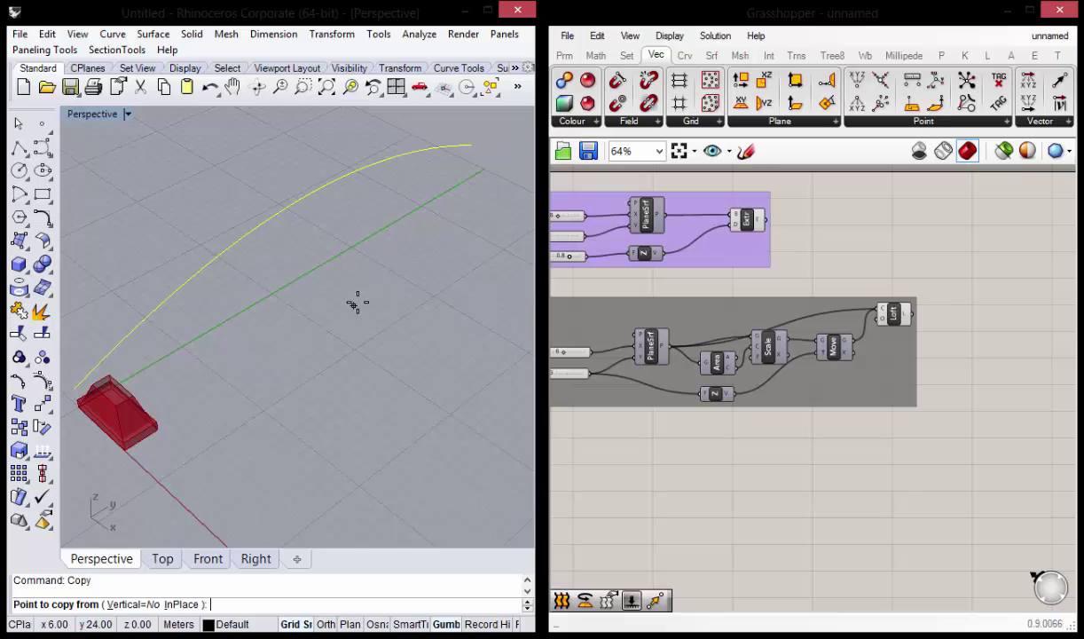
pyautogui.click(79, 406)
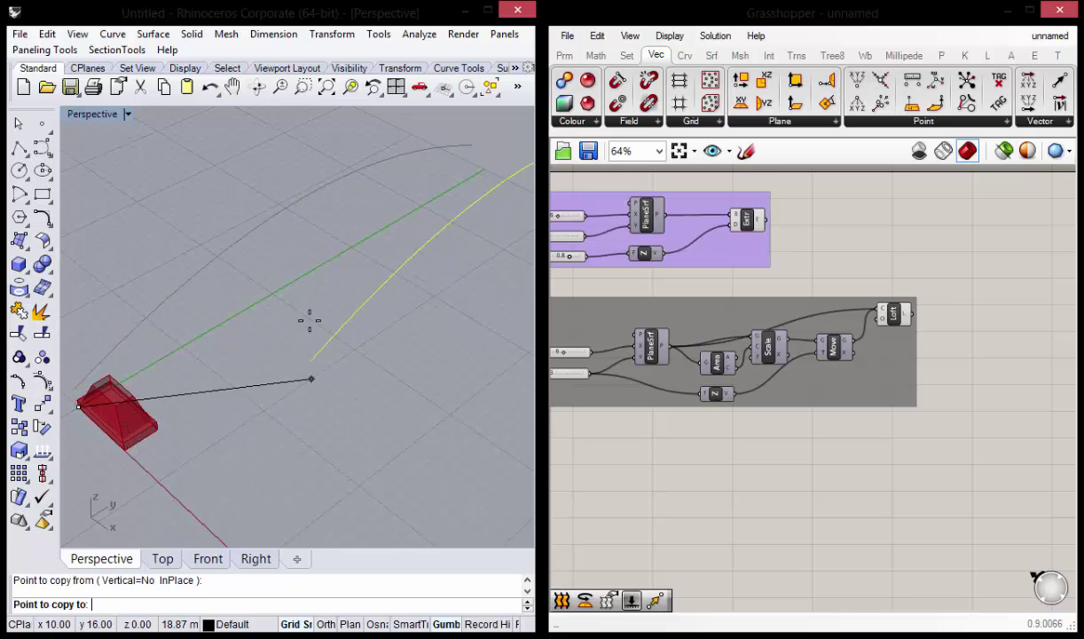
pyautogui.scroll(-1, 335, 302)
pyautogui.scroll(-2, 301, 297)
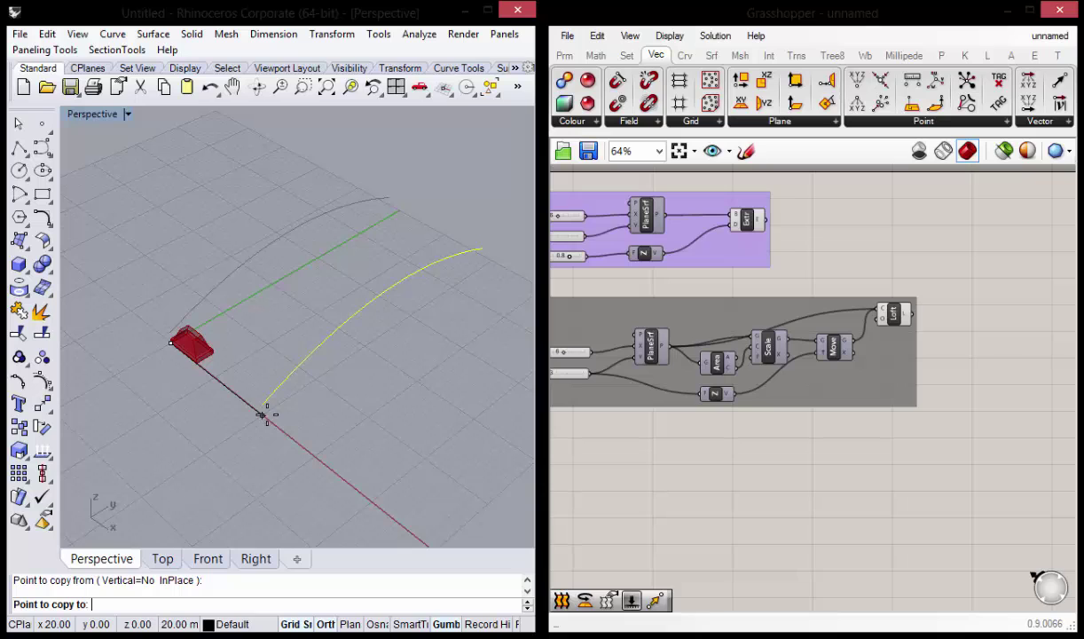
pyautogui.click(264, 414)
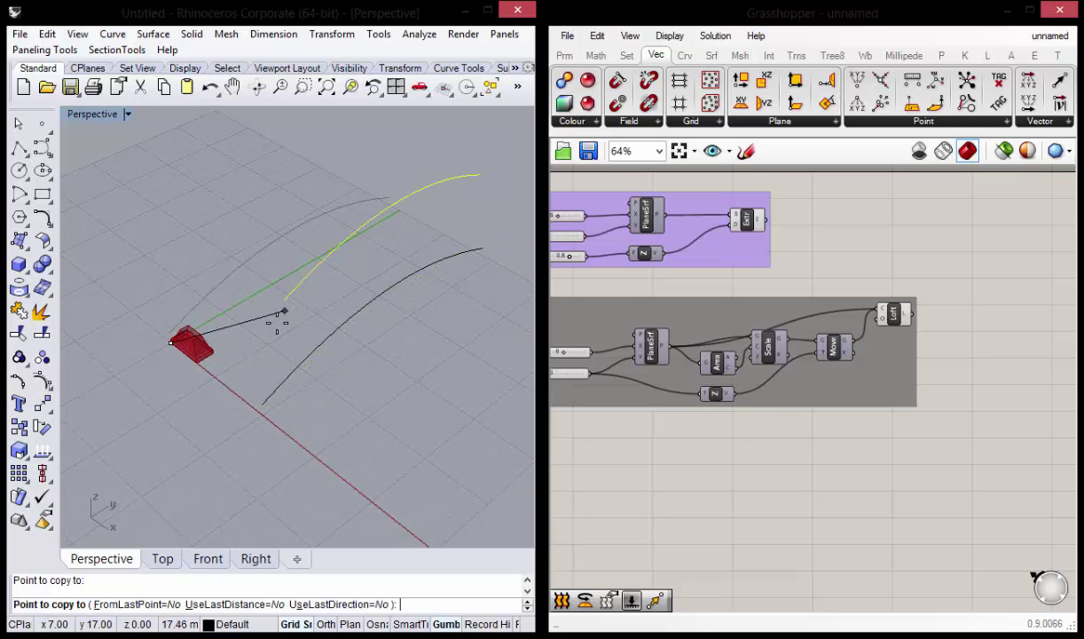
pyautogui.press('Return')
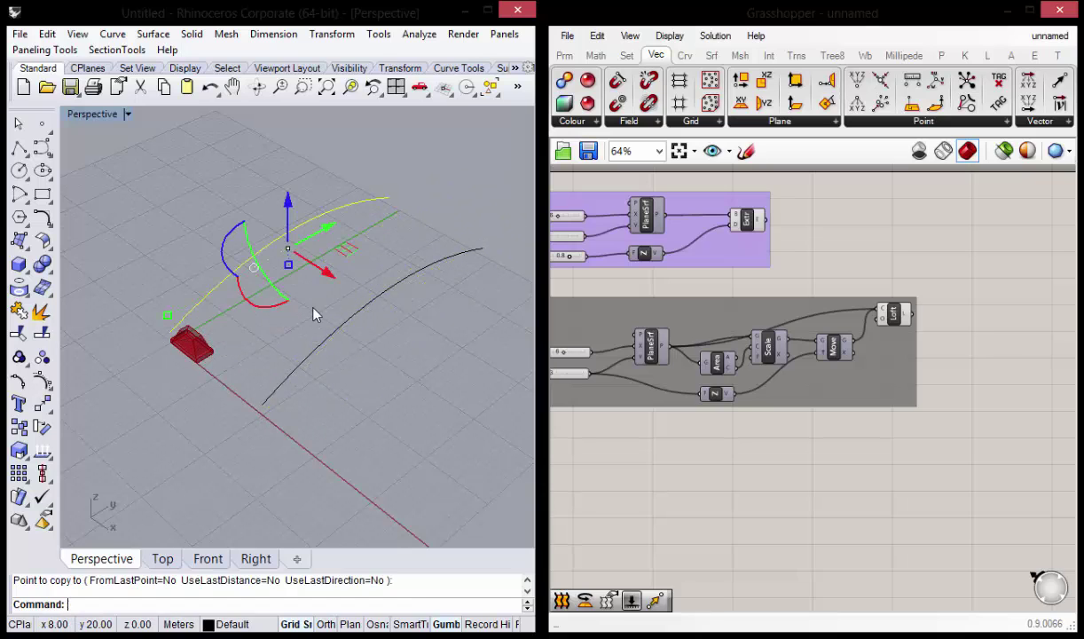
pyautogui.moveTo(430, 412); pyautogui.dragTo(411, 342, button='right')
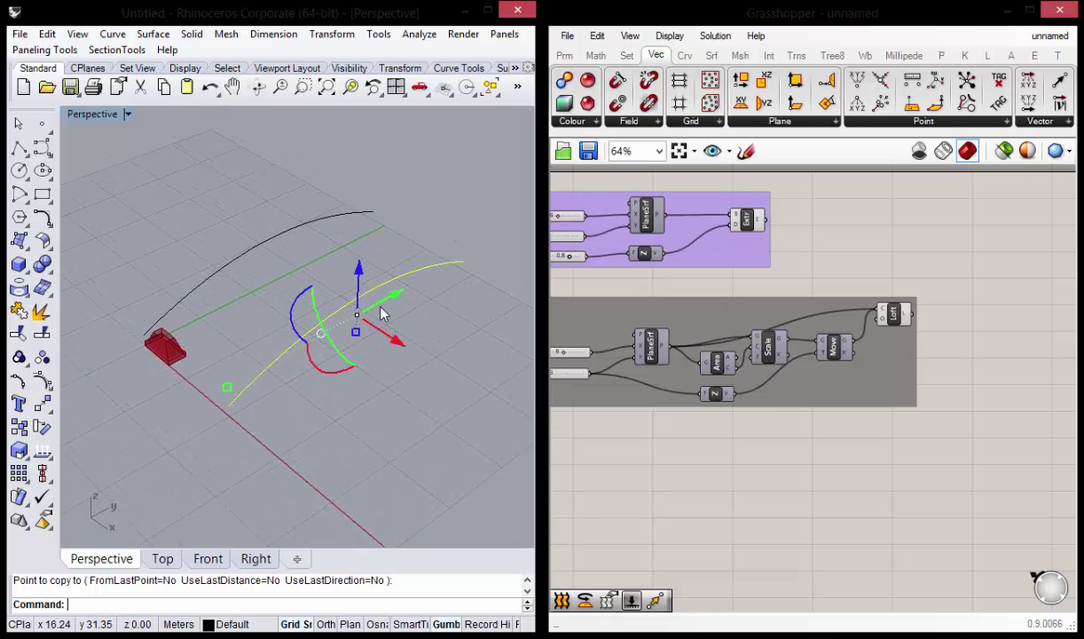
pyautogui.click(42, 381)
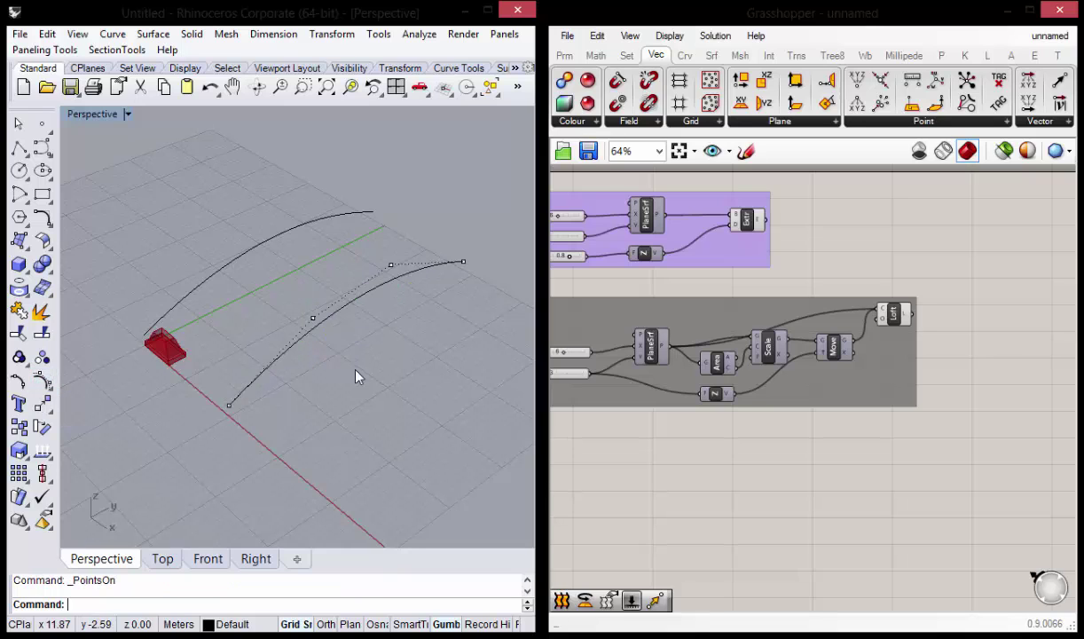
pyautogui.moveTo(315, 332); pyautogui.dragTo(225, 304, button='right')
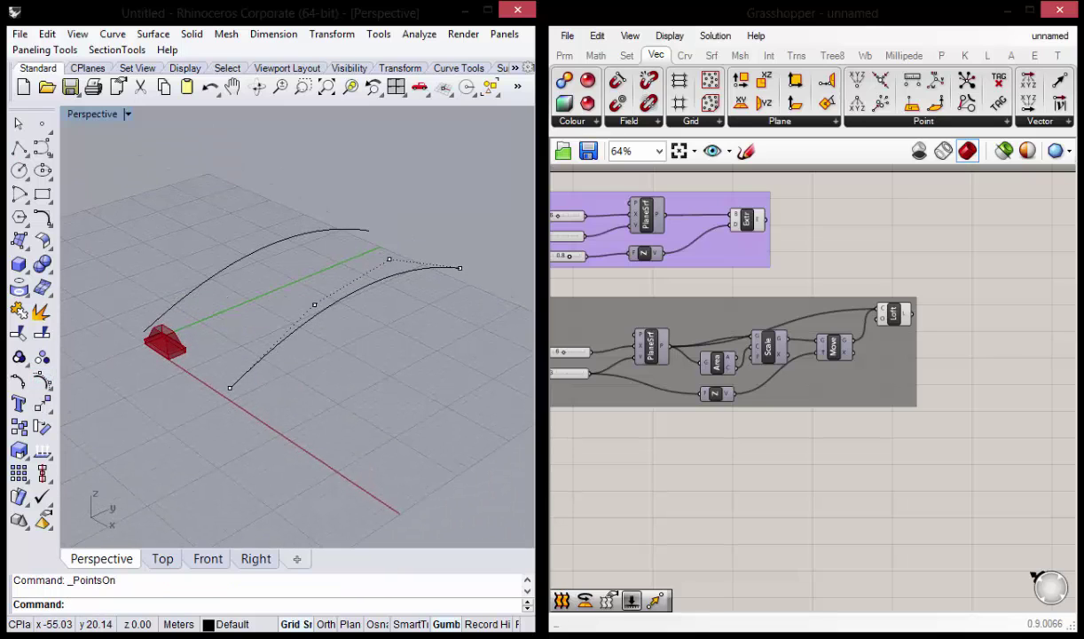
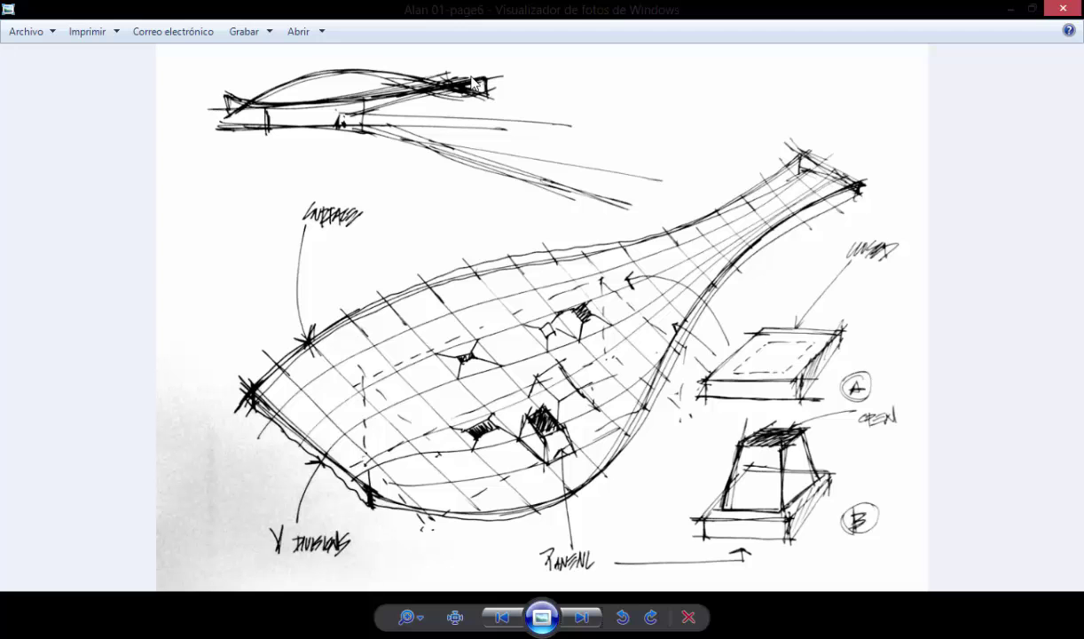
# Lower a control point on the second curve to start reshaping it.
pyautogui.click(1011, 8)
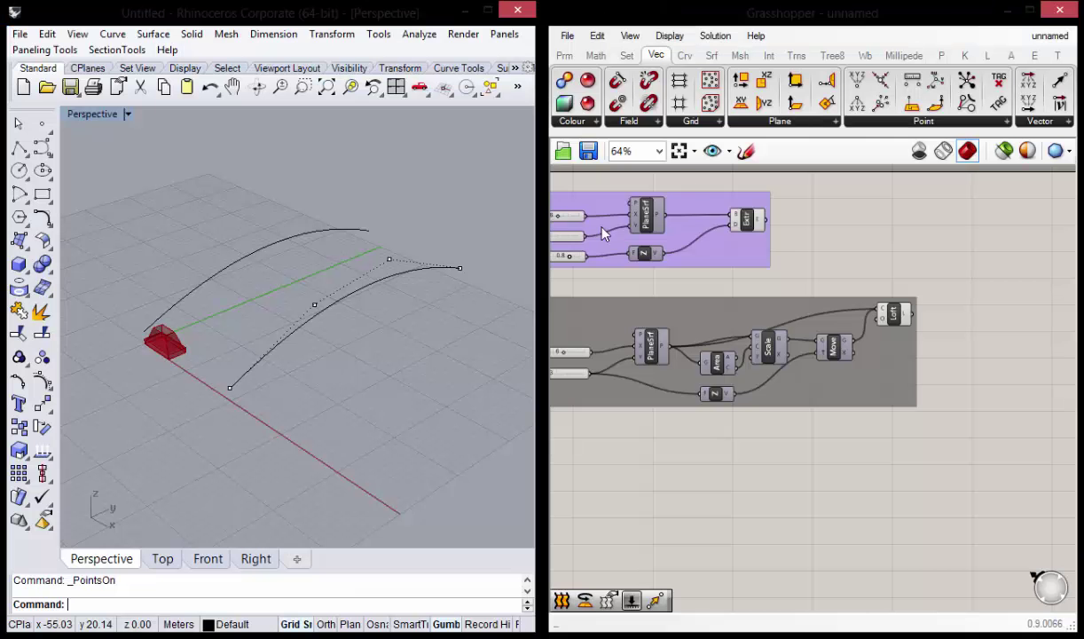
pyautogui.moveTo(345, 421)
pyautogui.mouseDown(button='right')
pyautogui.moveTo(278, 368)
pyautogui.moveTo(309, 387)
pyautogui.moveTo(326, 273)
pyautogui.moveTo(312, 273)
pyautogui.mouseUp(button='right')
pyautogui.click(304, 290)
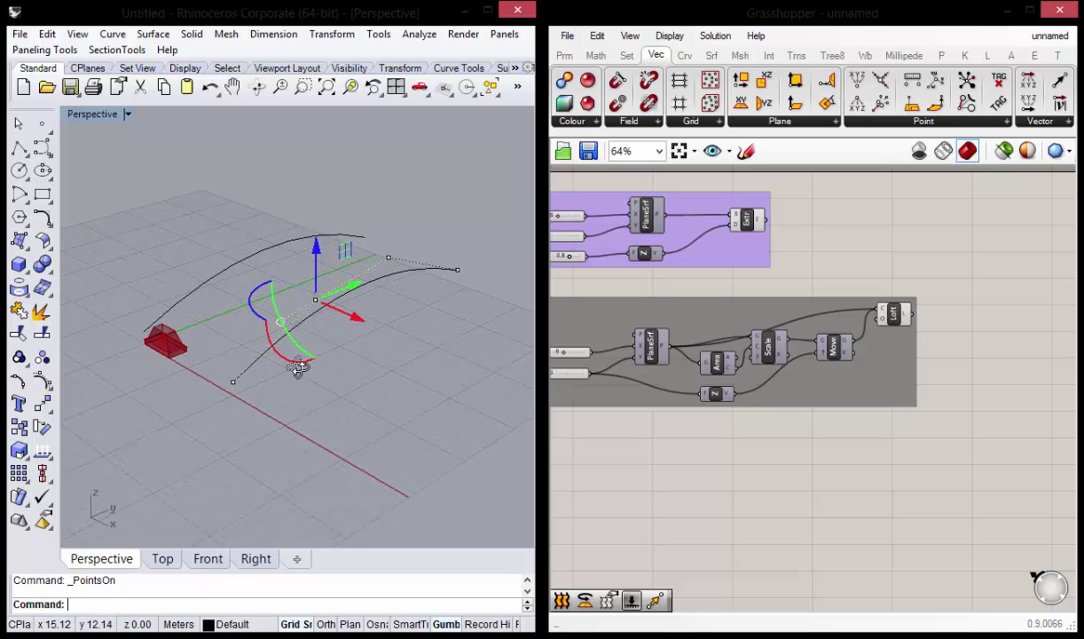
pyautogui.moveTo(315, 271); pyautogui.dragTo(312, 313)
pyautogui.moveTo(312, 313)
pyautogui.mouseDown(button='right')
pyautogui.moveTo(343, 282)
pyautogui.moveTo(288, 249)
pyautogui.moveTo(311, 293)
pyautogui.moveTo(387, 331)
pyautogui.moveTo(412, 300)
pyautogui.mouseUp(button='right')
pyautogui.click(359, 252)
pyautogui.click(395, 286)
pyautogui.click(417, 334)
# Show the second edge curve's control points (F10) and drag them down, including its end point.
pyautogui.click(358, 326)
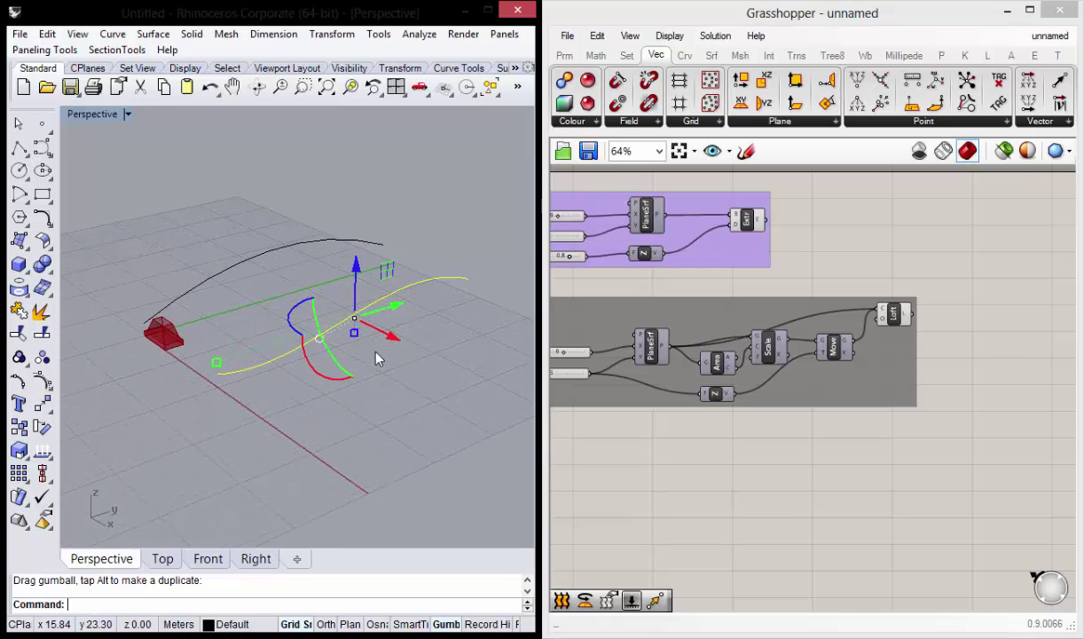
pyautogui.press('F10')
pyautogui.click(388, 264)
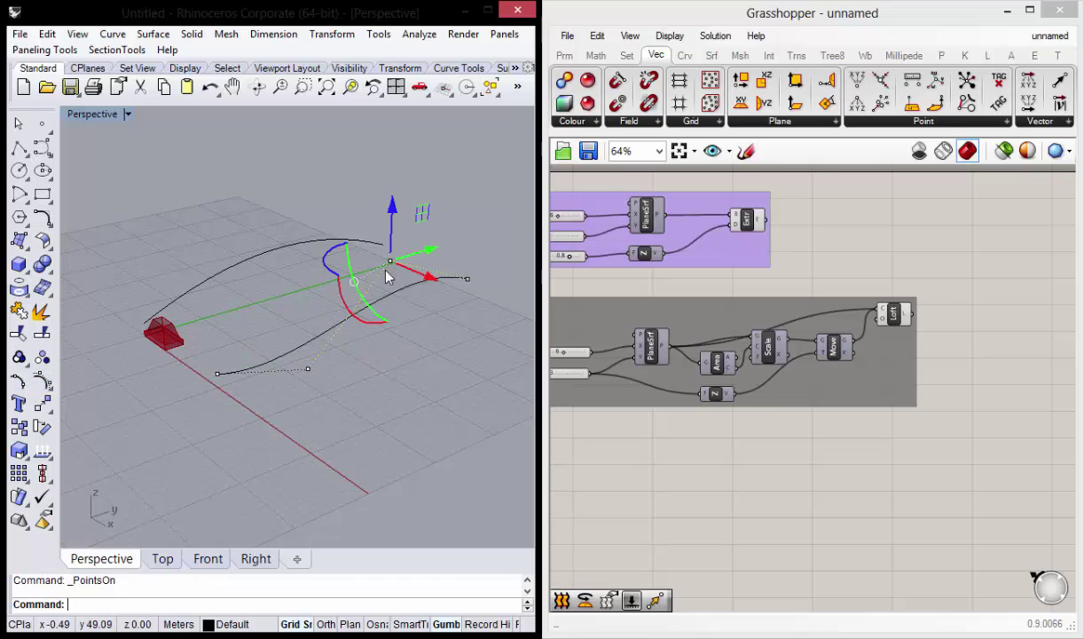
pyautogui.moveTo(429, 302); pyautogui.dragTo(393, 242, button='right')
pyautogui.moveTo(391, 237); pyautogui.dragTo(404, 268)
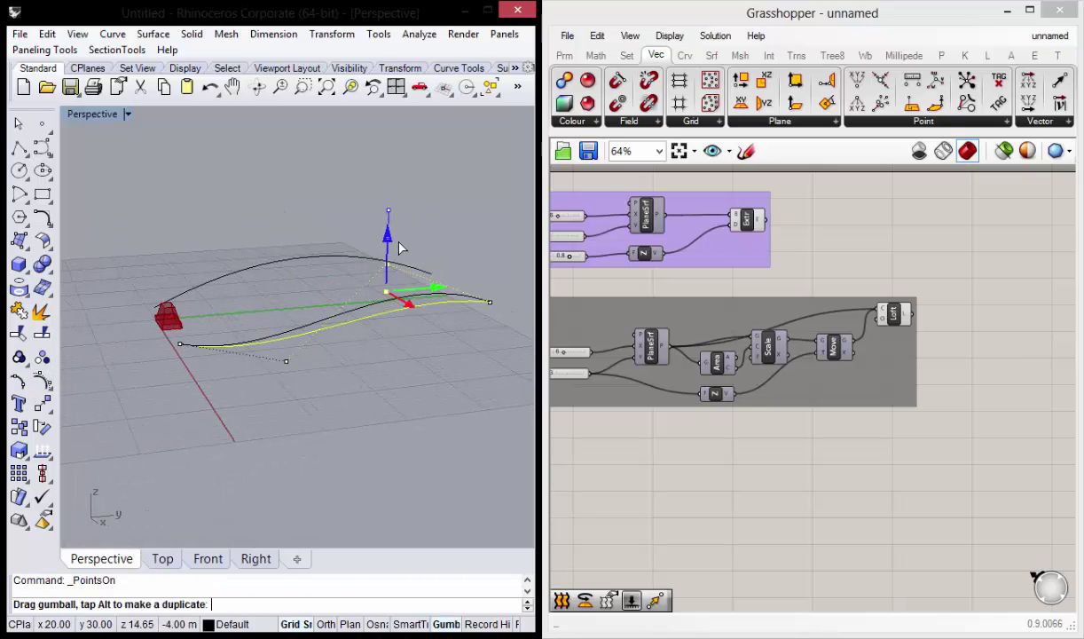
pyautogui.click(489, 302)
pyautogui.moveTo(495, 272); pyautogui.dragTo(475, 217)
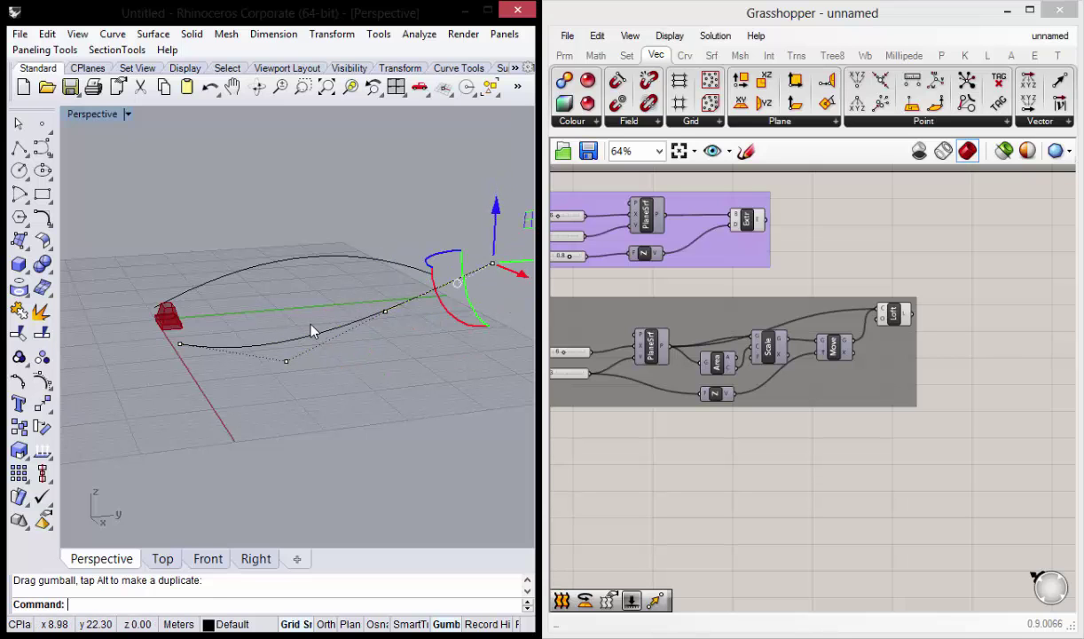
pyautogui.moveTo(296, 309)
pyautogui.mouseDown(button='right')
pyautogui.moveTo(396, 441)
pyautogui.moveTo(159, 265)
pyautogui.moveTo(359, 309)
pyautogui.moveTo(392, 375)
pyautogui.moveTo(342, 416)
pyautogui.moveTo(398, 304)
pyautogui.moveTo(406, 390)
pyautogui.moveTo(392, 387)
pyautogui.moveTo(390, 314)
pyautogui.moveTo(370, 359)
pyautogui.moveTo(378, 377)
pyautogui.moveTo(272, 296)
pyautogui.mouseUp(button='right')
# Hide the control points and reframe the viewport around both reshaped edge curves.
pyautogui.press('Escape')
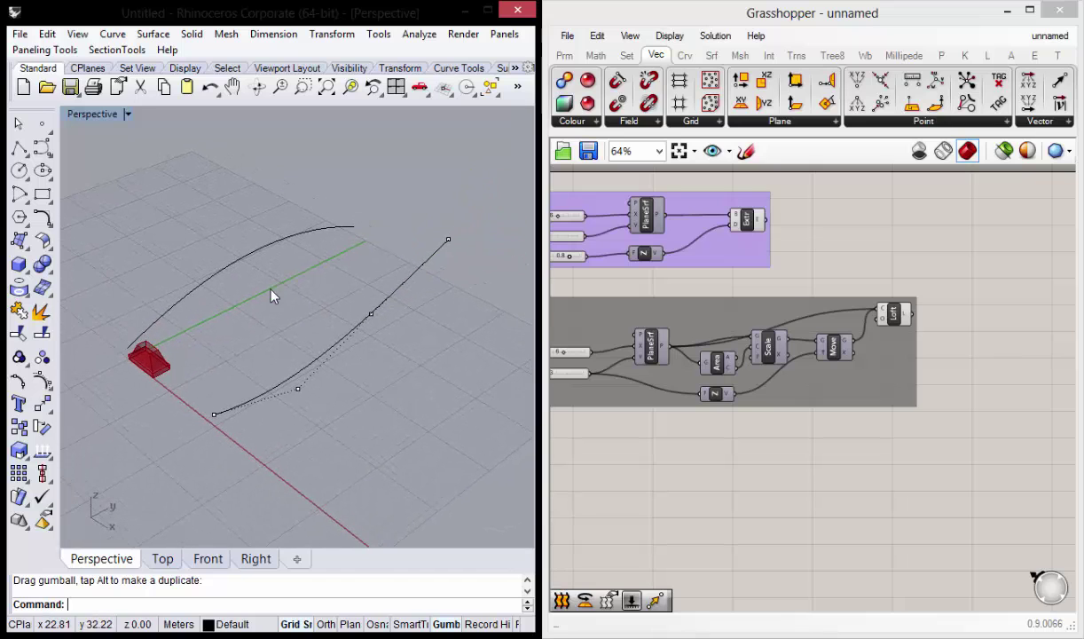
pyautogui.moveTo(373, 318)
pyautogui.mouseDown(button='right')
pyautogui.moveTo(380, 336)
pyautogui.moveTo(359, 380)
pyautogui.moveTo(287, 348)
pyautogui.moveTo(303, 362)
pyautogui.mouseUp(button='right')
pyautogui.scroll(2, 235, 334)
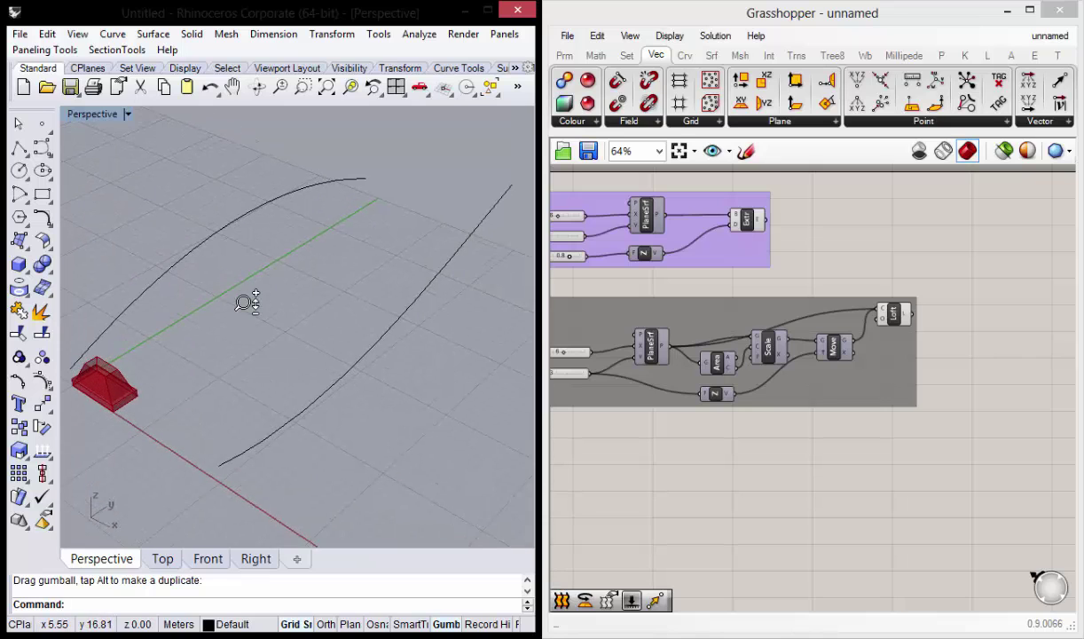
pyautogui.keyDown('shift'); pyautogui.moveTo(242, 303); pyautogui.dragTo(263, 306, button='right'); pyautogui.keyUp('shift')
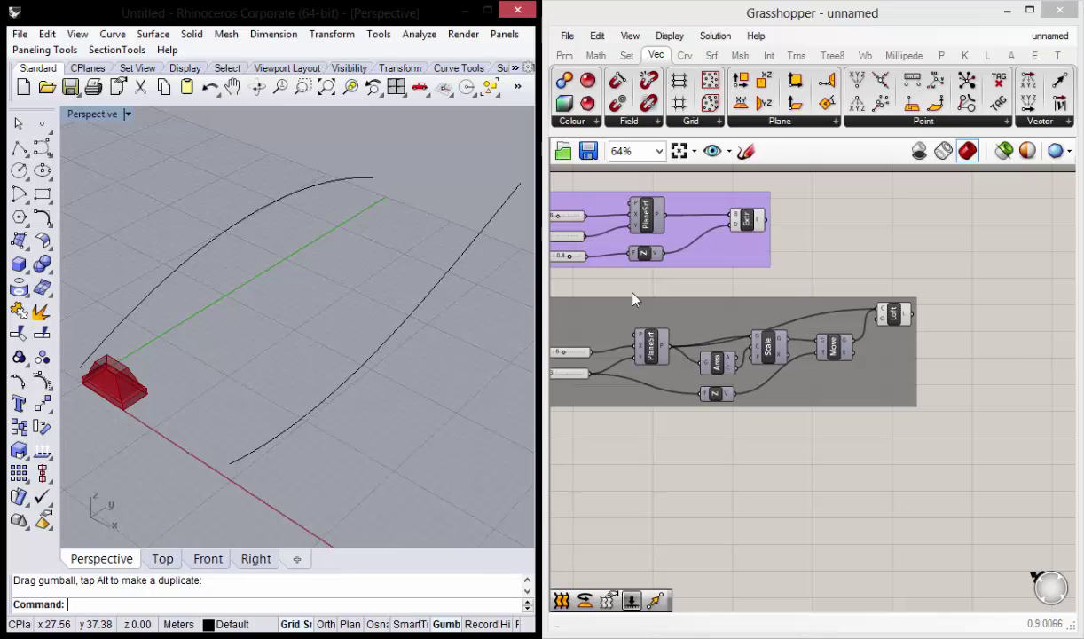
pyautogui.moveTo(375, 359); pyautogui.dragTo(359, 353, button='right')
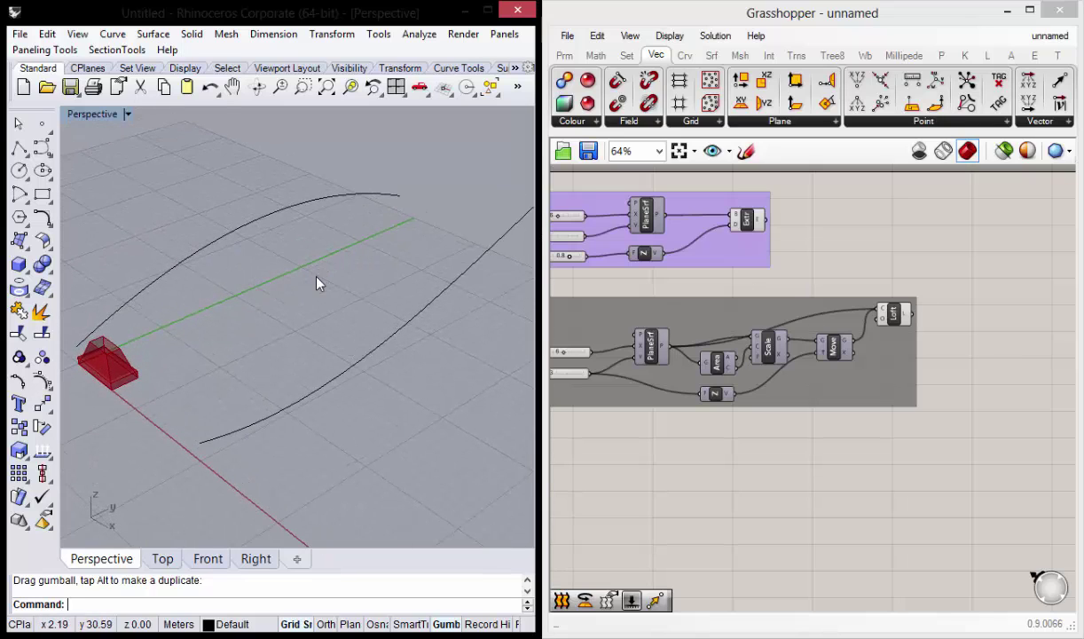
pyautogui.moveTo(289, 317); pyautogui.dragTo(306, 319, button='right')
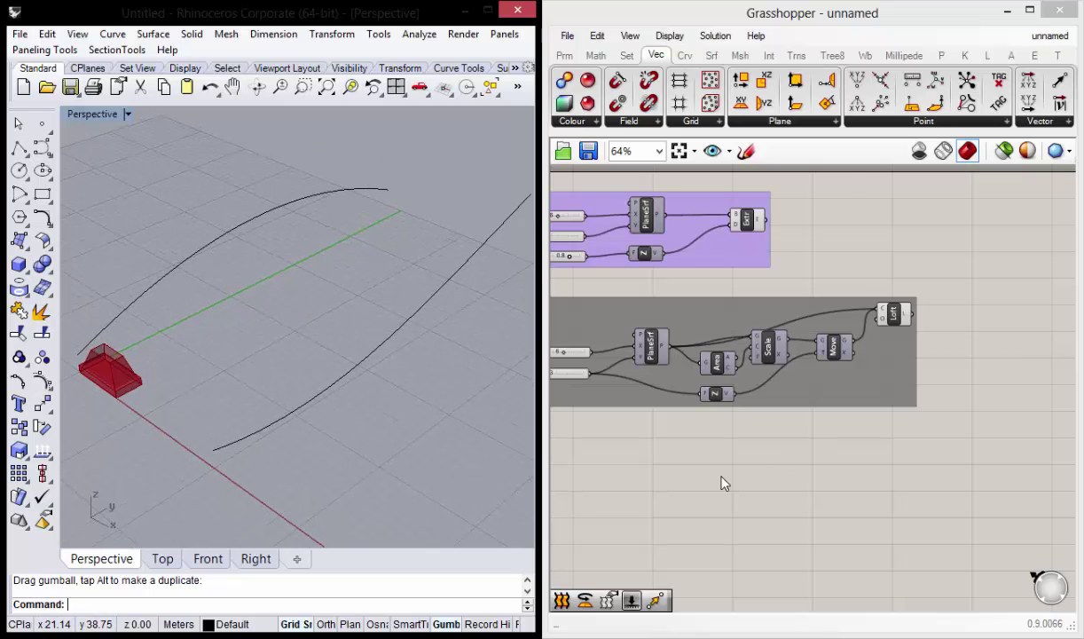
pyautogui.scroll(-2, 709, 359)
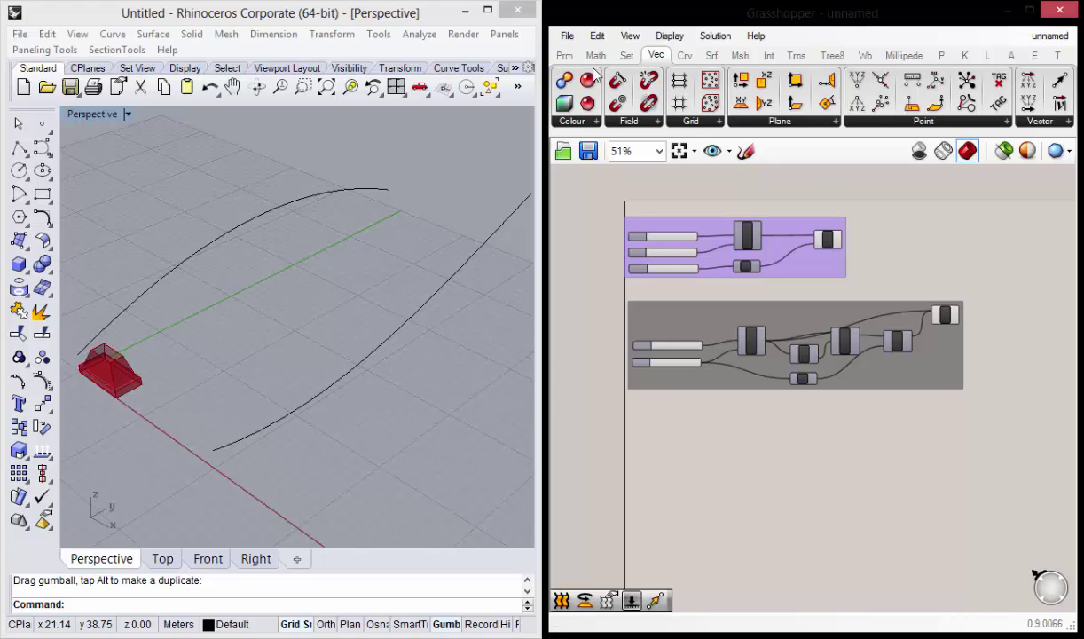
pyautogui.scroll(3, 594, 73)
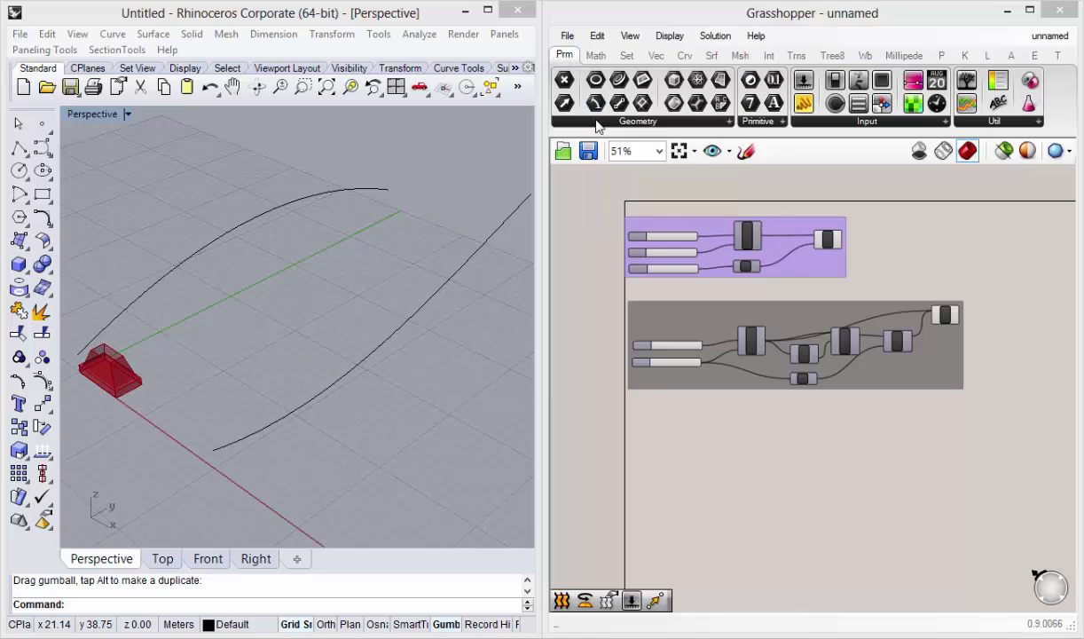
# Place a Curve parameter from the Geometry parameters onto the canvas.
pyautogui.click(572, 121)
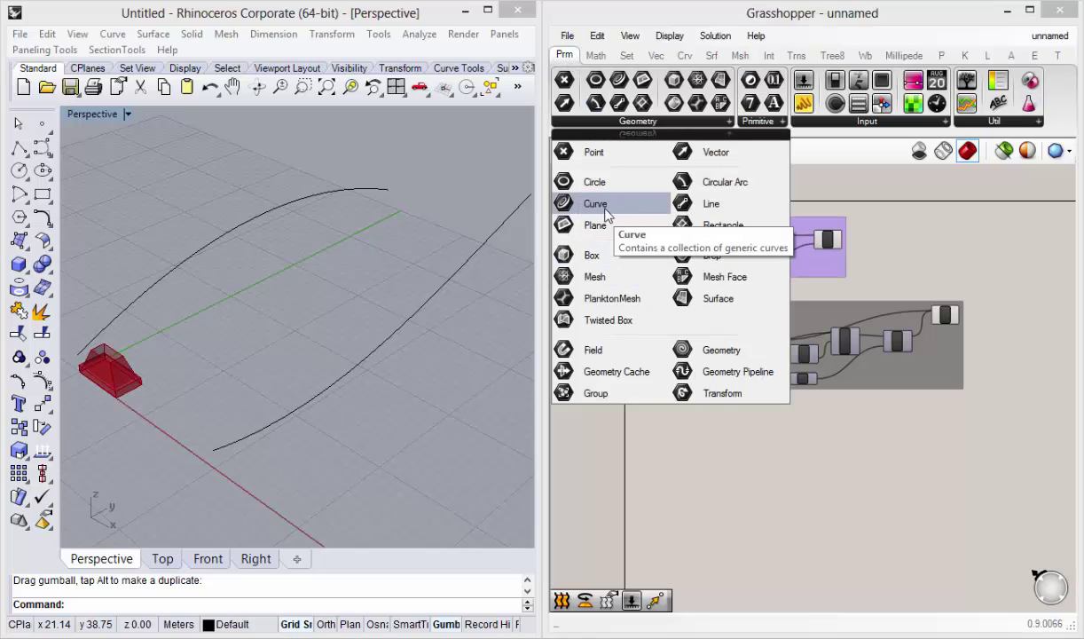
pyautogui.moveTo(606, 213); pyautogui.dragTo(678, 484)
pyautogui.moveTo(678, 484); pyautogui.dragTo(686, 417, button='right')
pyautogui.scroll(3, 697, 359)
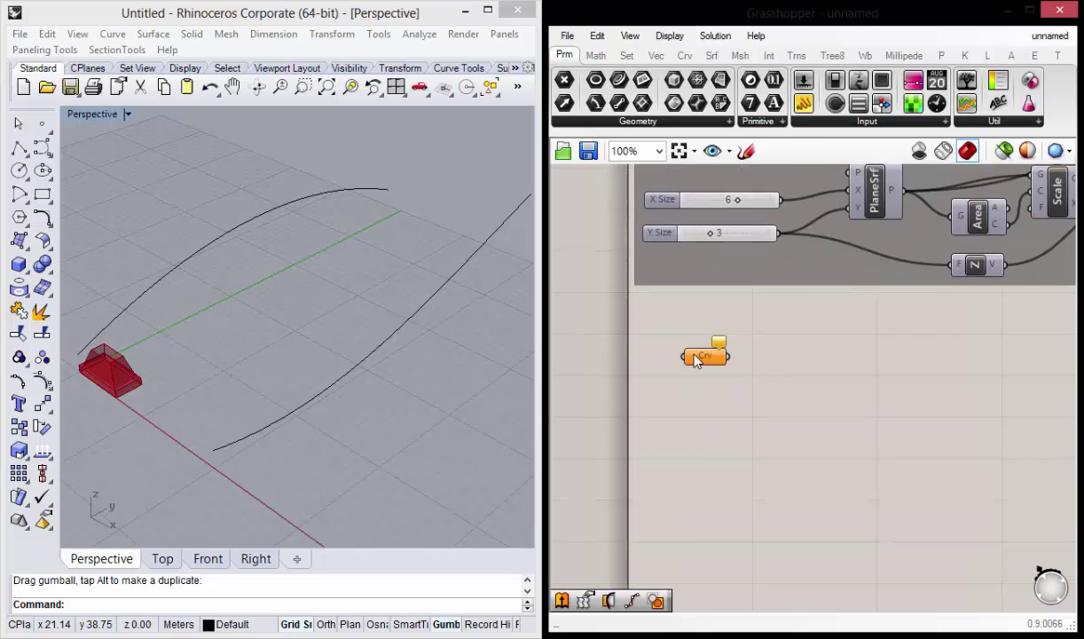
pyautogui.scroll(1, 696, 360)
pyautogui.moveTo(698, 358); pyautogui.dragTo(670, 343)
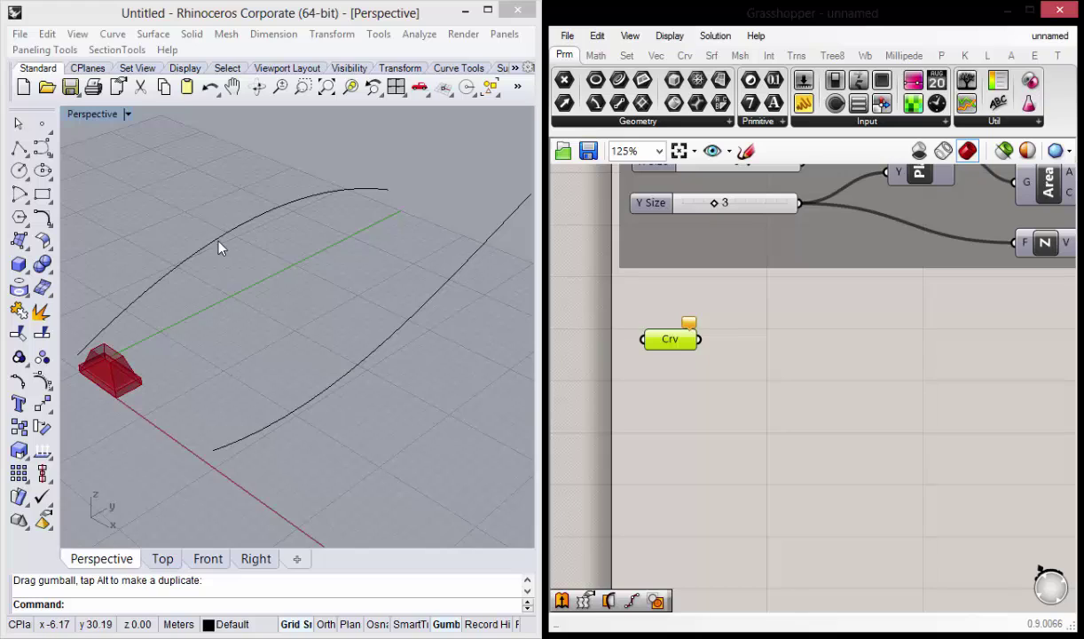
# Set the Curve parameter to multiple curves by window-selecting both edge curves.
pyautogui.rightClick(679, 346)
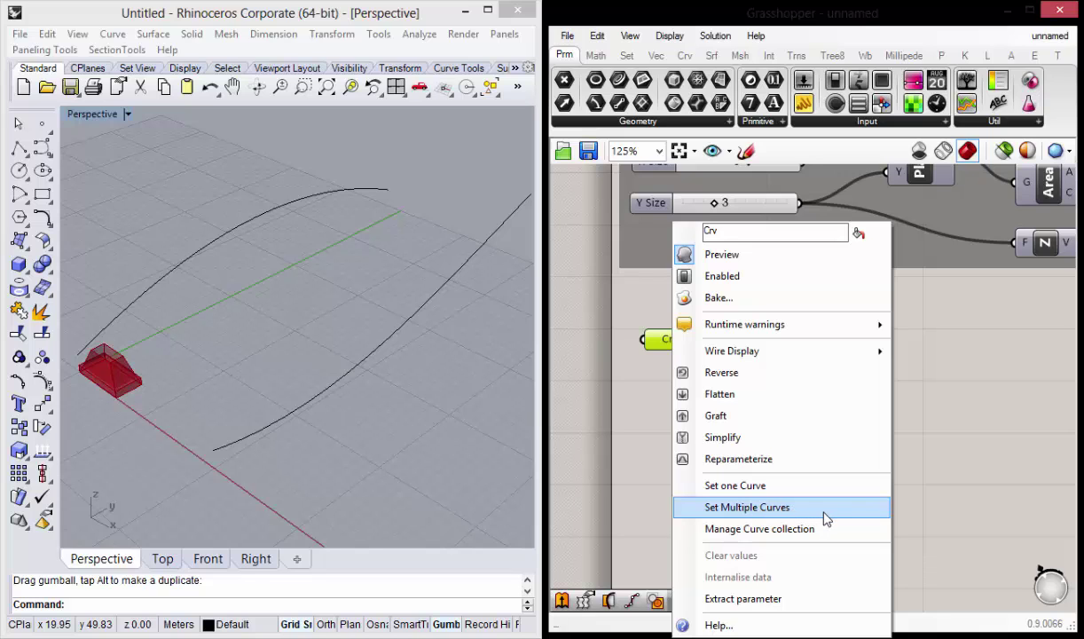
pyautogui.click(820, 511)
pyautogui.moveTo(398, 459); pyautogui.dragTo(244, 213)
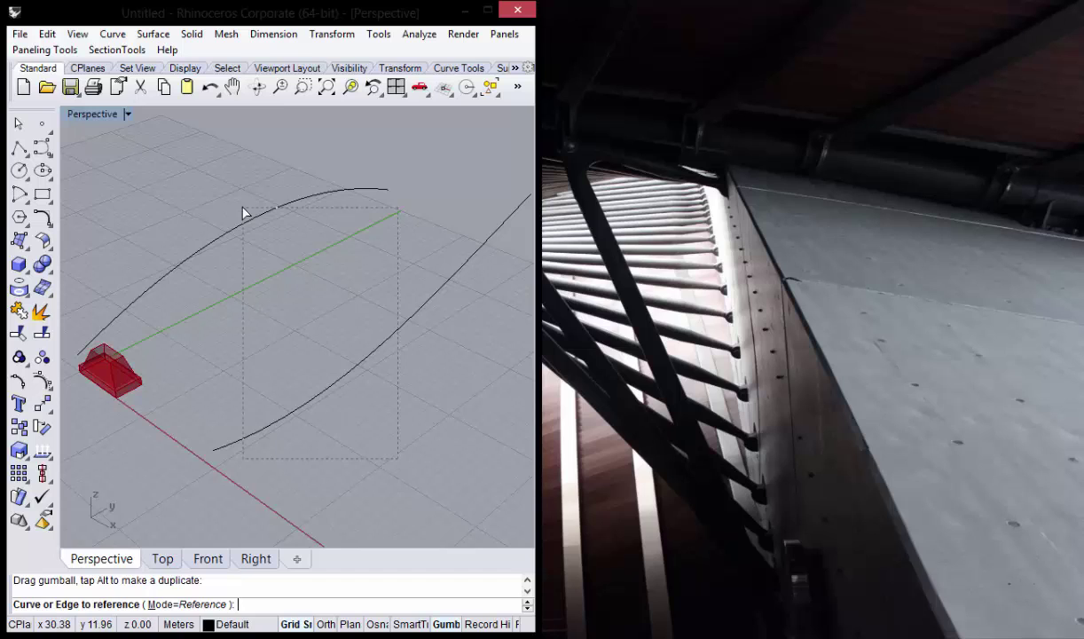
pyautogui.moveTo(133, 177); pyautogui.dragTo(133, 177)
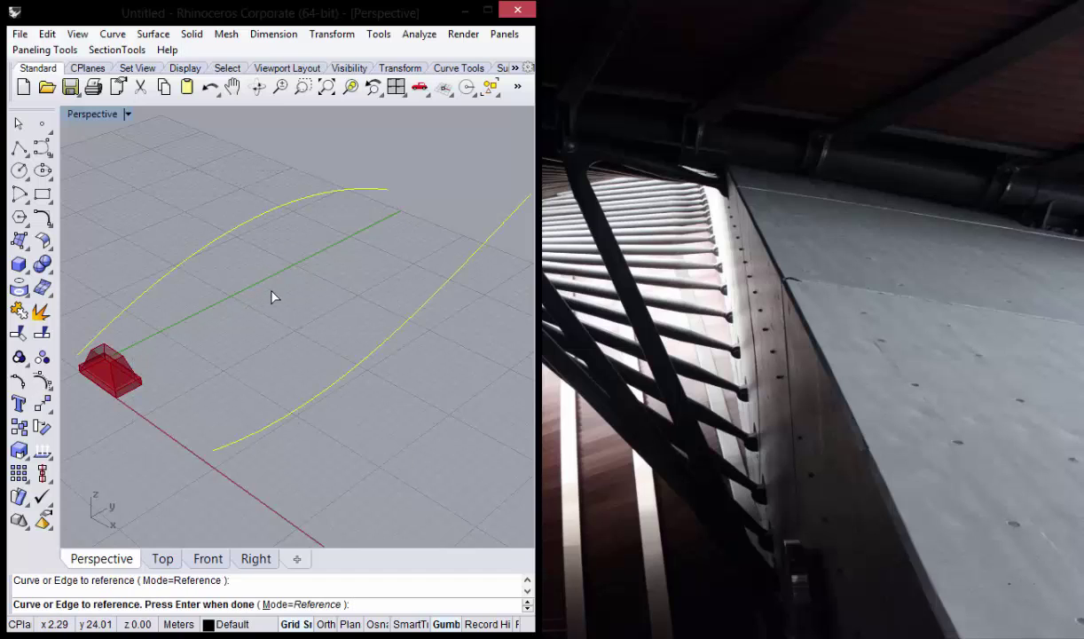
# Confirm the two picked edge curves as the Curve parameter's references.
pyautogui.press('Return')
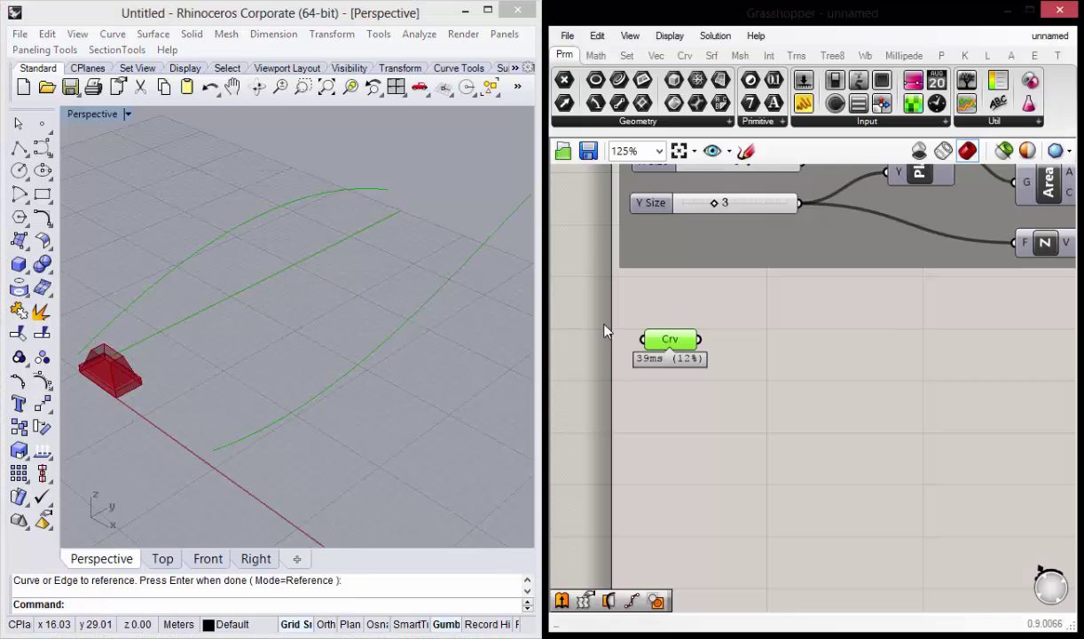
pyautogui.moveTo(360, 351); pyautogui.dragTo(428, 369, button='right')
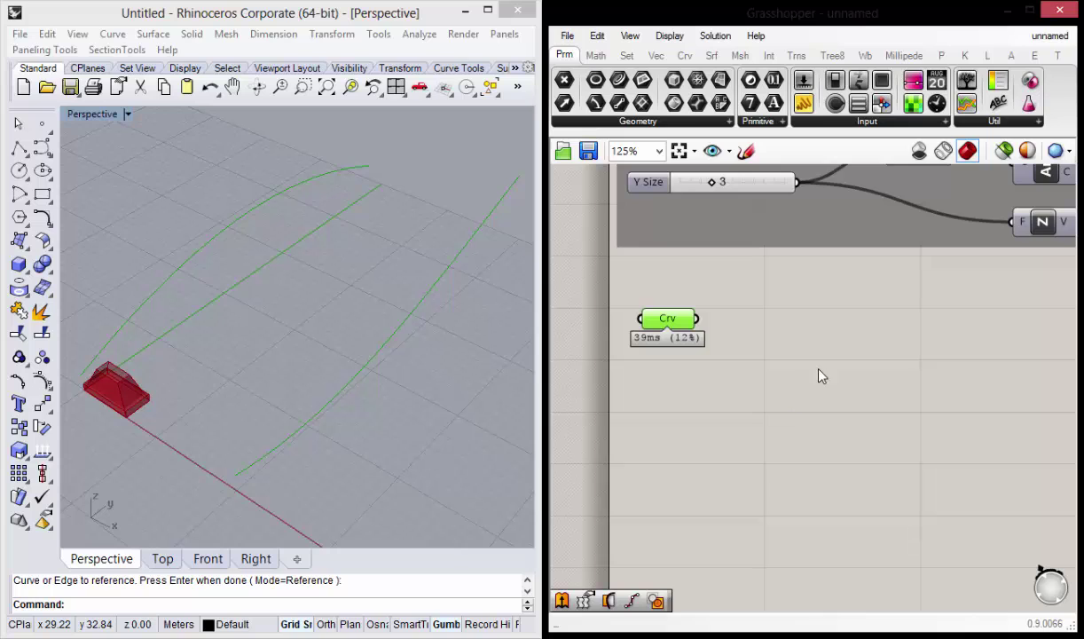
pyautogui.moveTo(643, 316); pyautogui.dragTo(631, 307)
pyautogui.click(725, 377)
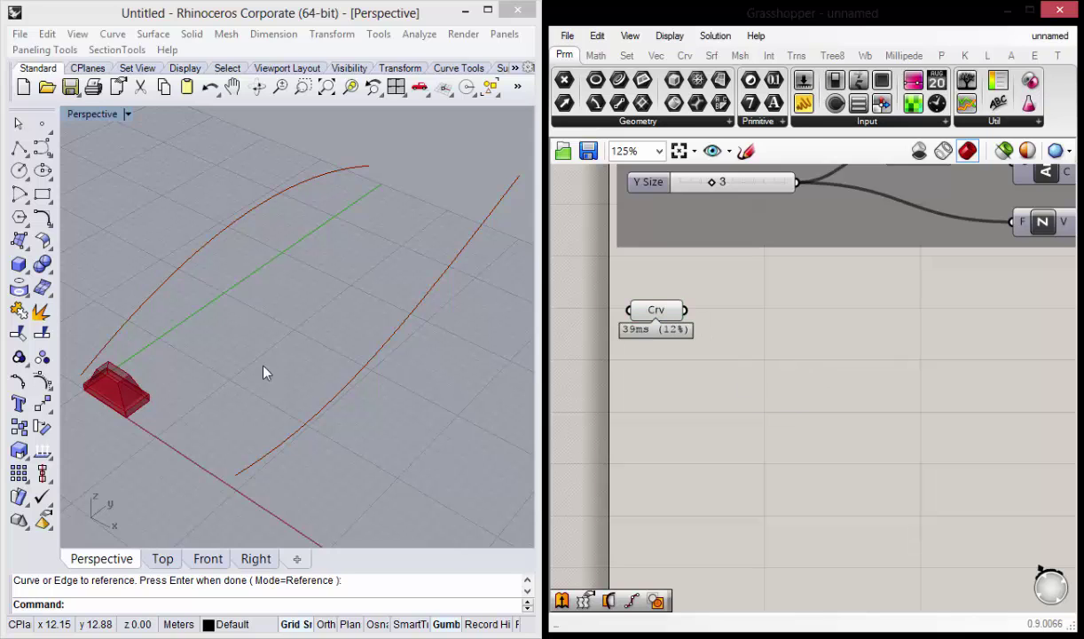
pyautogui.moveTo(382, 359)
pyautogui.mouseDown(button='right')
pyautogui.moveTo(341, 315)
pyautogui.moveTo(345, 283)
pyautogui.moveTo(288, 288)
pyautogui.moveTo(576, 336)
pyautogui.mouseUp(button='right')
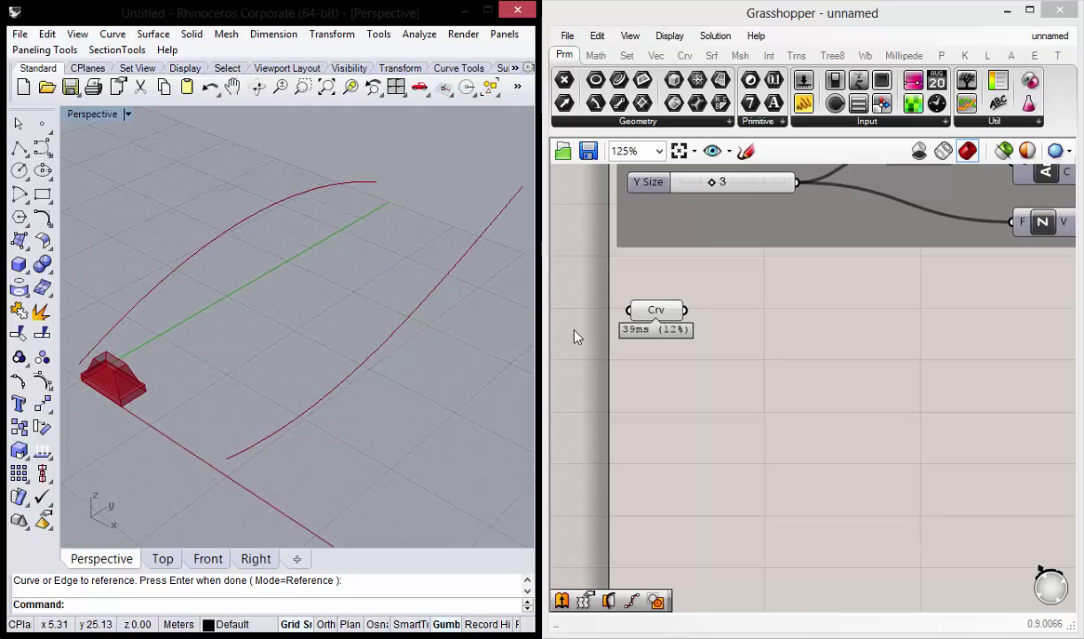
# Add a Loft component and wire the two curves into its C input.
pyautogui.doubleClick(771, 347)
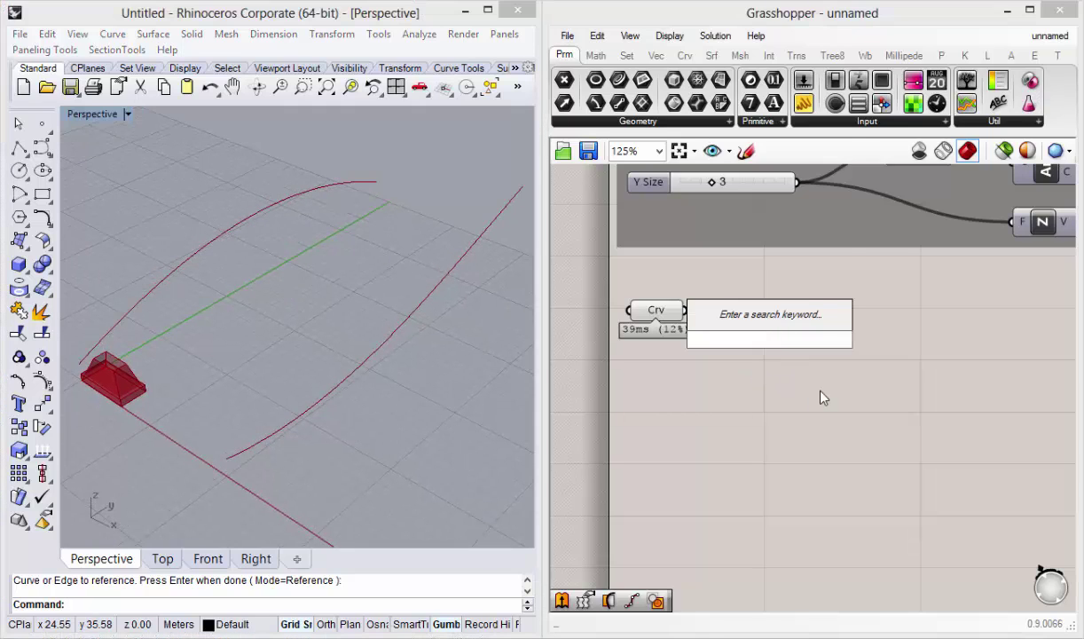
pyautogui.write('loft')
pyautogui.press('Return')
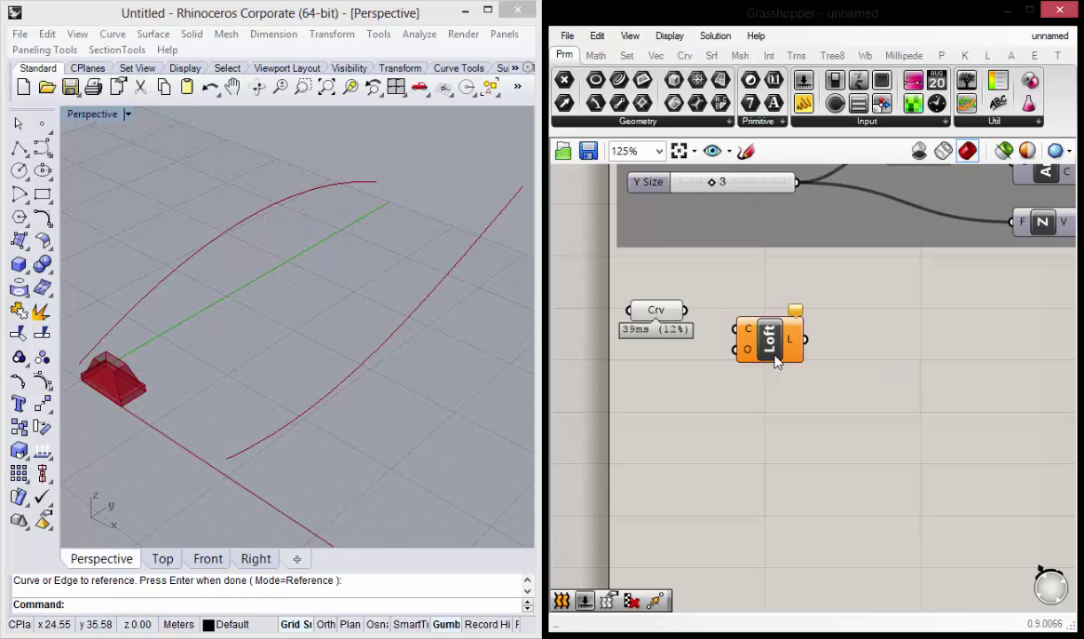
pyautogui.moveTo(775, 357); pyautogui.dragTo(814, 316)
pyautogui.moveTo(689, 310); pyautogui.dragTo(802, 303)
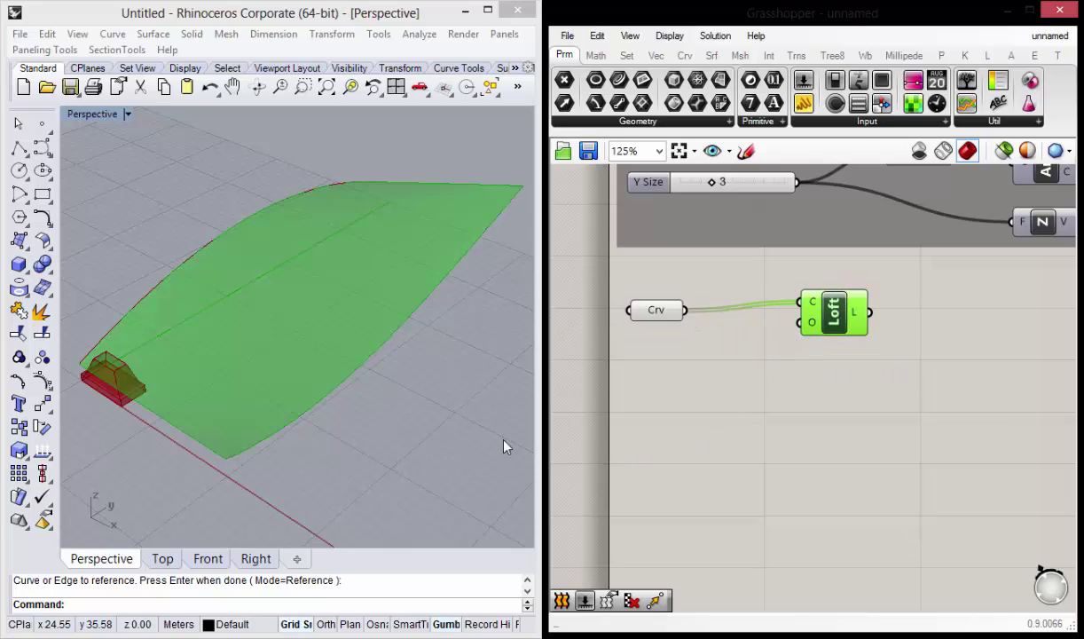
pyautogui.moveTo(480, 420)
pyautogui.mouseDown(button='right')
pyautogui.moveTo(237, 247)
pyautogui.moveTo(244, 332)
pyautogui.moveTo(319, 368)
pyautogui.moveTo(230, 332)
pyautogui.moveTo(240, 404)
pyautogui.moveTo(242, 395)
pyautogui.mouseUp(button='right')
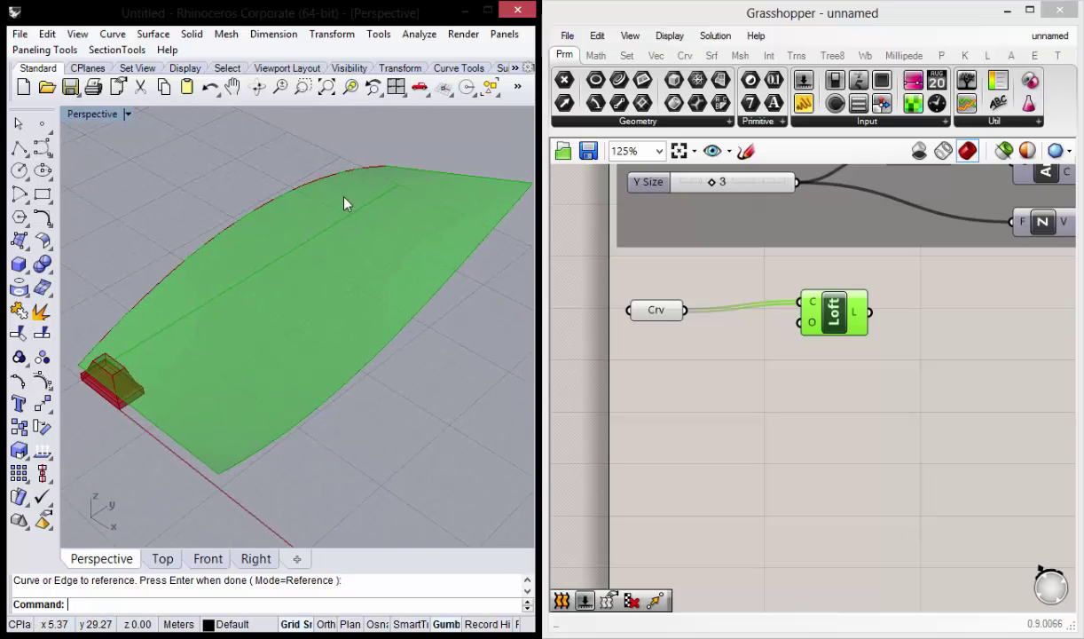
pyautogui.moveTo(834, 318); pyautogui.dragTo(827, 330)
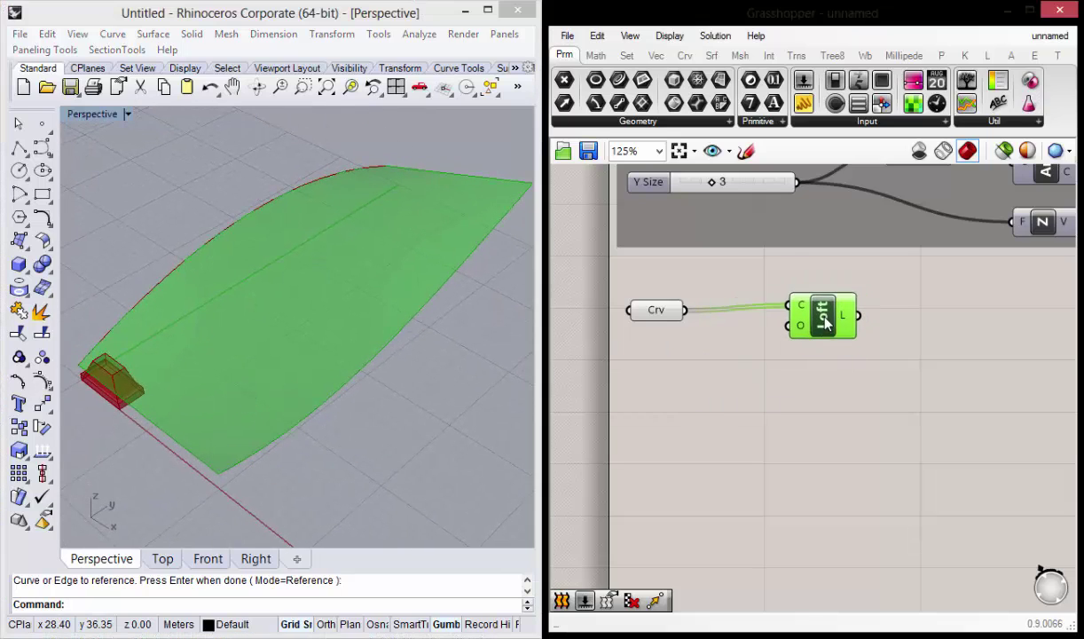
pyautogui.click(660, 318)
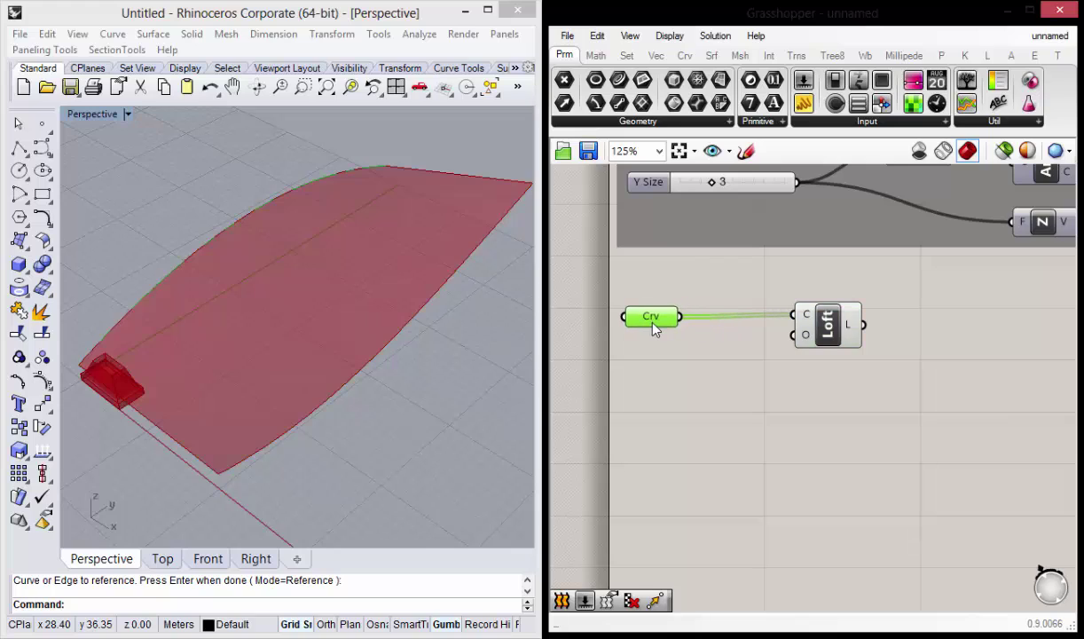
pyautogui.click(834, 457)
pyautogui.moveTo(816, 429); pyautogui.dragTo(808, 395, button='right')
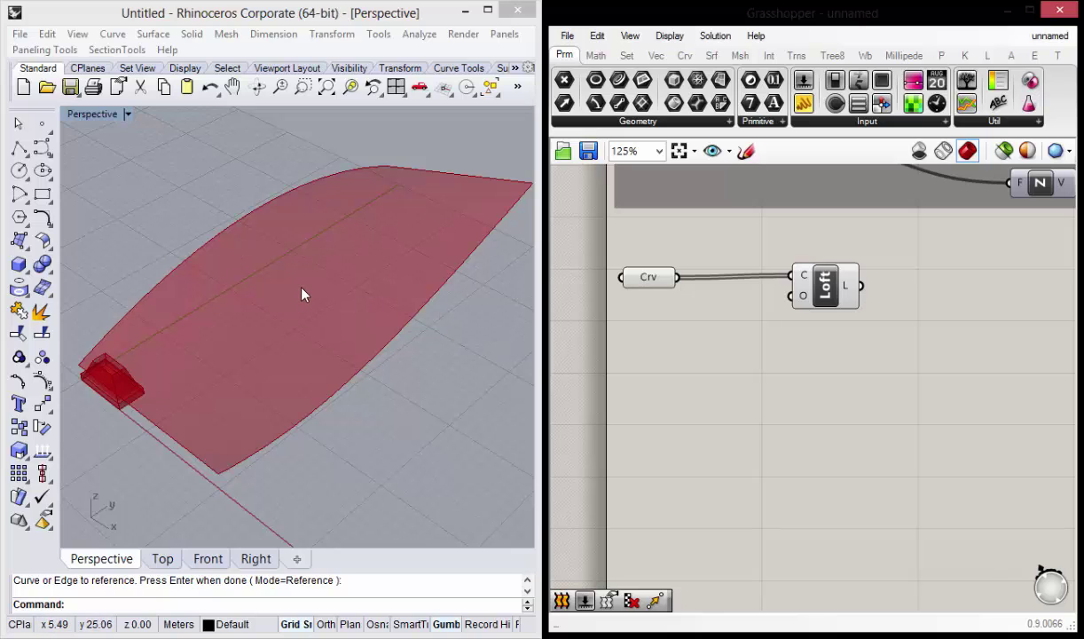
pyautogui.moveTo(721, 370)
pyautogui.mouseDown(button='right')
pyautogui.moveTo(769, 356)
pyautogui.moveTo(751, 373)
pyautogui.mouseUp(button='right')
pyautogui.scroll(-2, 751, 373)
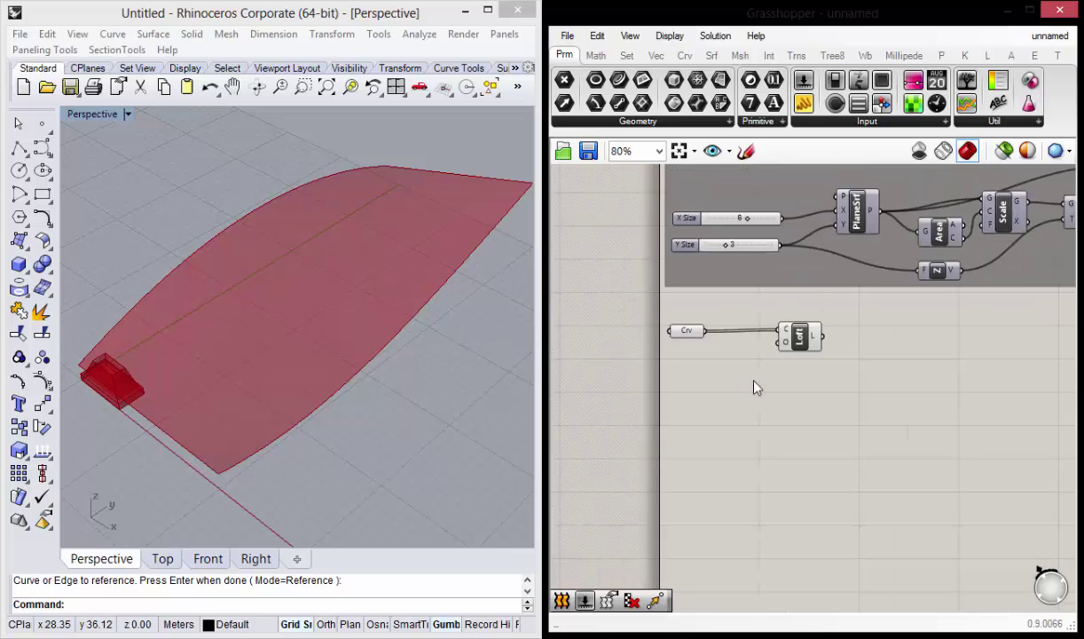
pyautogui.scroll(2, 754, 388)
pyautogui.scroll(-2, 750, 413)
pyautogui.scroll(2, 786, 361)
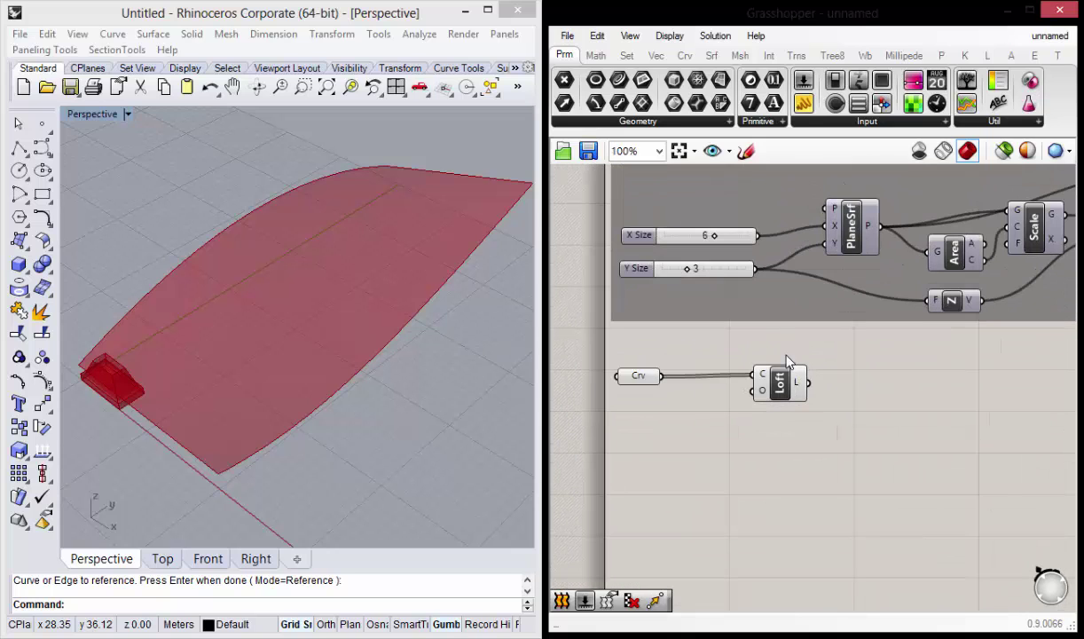
pyautogui.scroll(-2, 736, 391)
pyautogui.scroll(1, 752, 403)
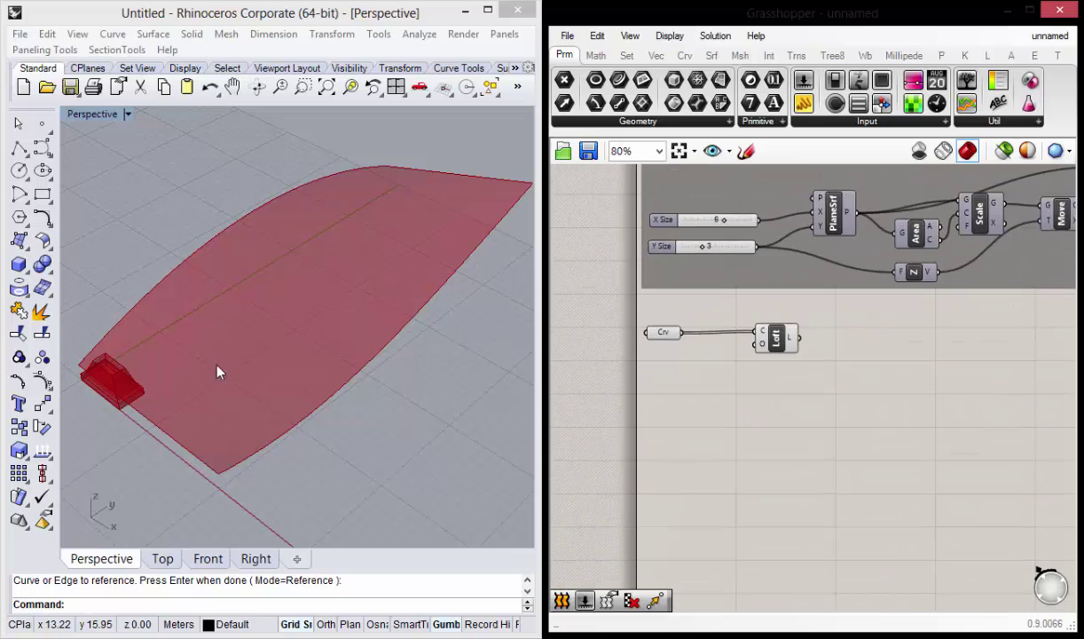
pyautogui.moveTo(218, 370); pyautogui.dragTo(122, 360, button='right')
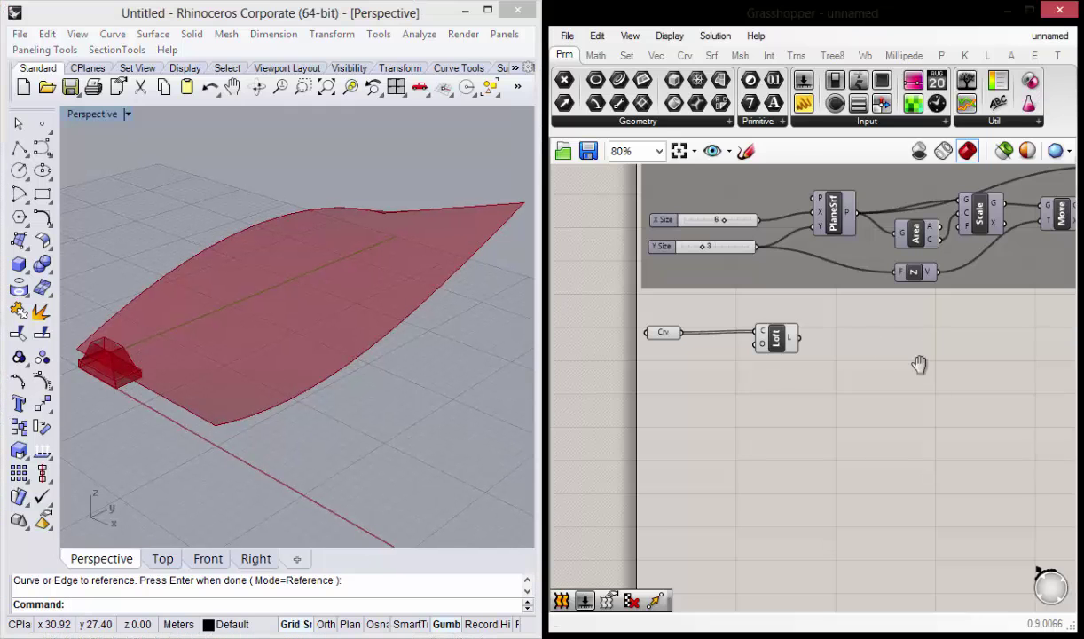
pyautogui.scroll(-2, 883, 371)
pyautogui.scroll(1, 883, 371)
pyautogui.moveTo(772, 441); pyautogui.dragTo(781, 316, button='right')
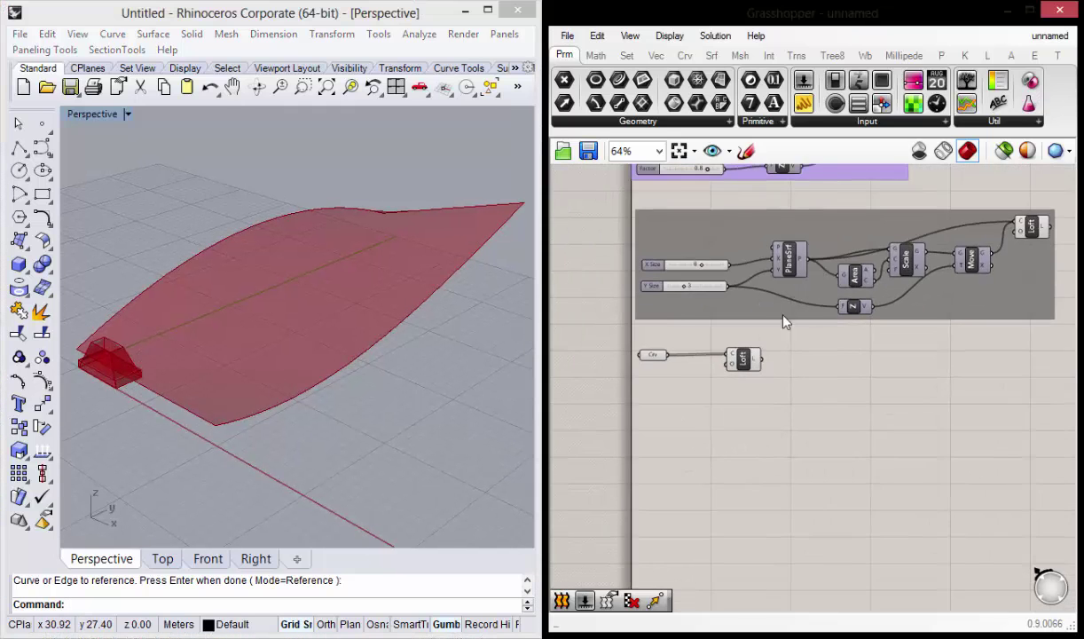
pyautogui.scroll(-2, 777, 277)
pyautogui.scroll(2, 778, 278)
pyautogui.moveTo(813, 249); pyautogui.dragTo(709, 317, button='right')
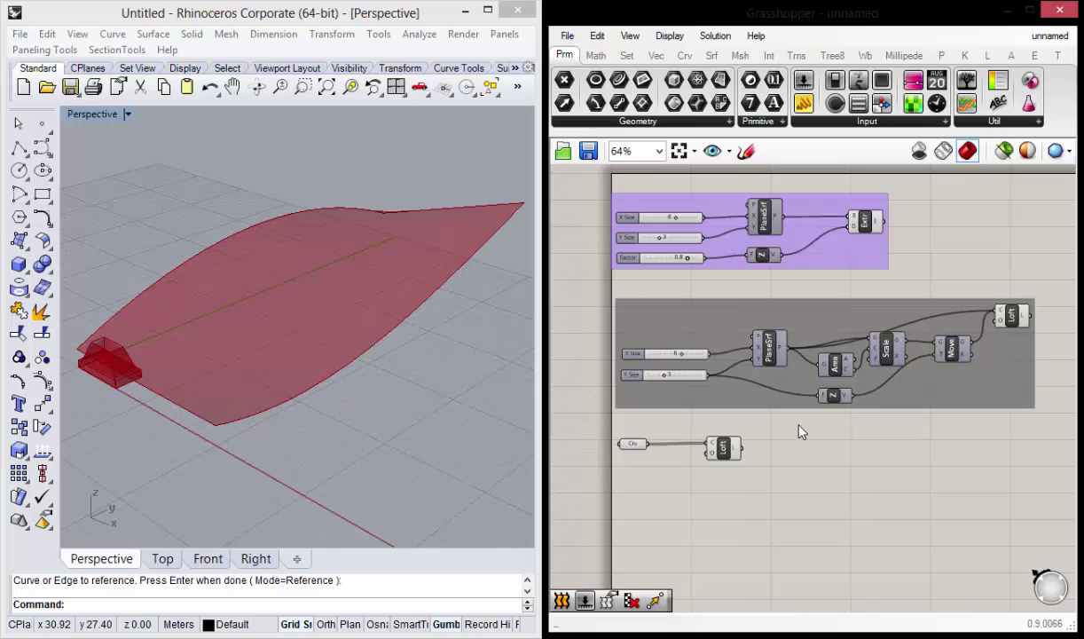
pyautogui.moveTo(801, 431); pyautogui.dragTo(714, 395, button='right')
pyautogui.scroll(1, 717, 417)
pyautogui.moveTo(718, 449); pyautogui.dragTo(724, 398, button='right')
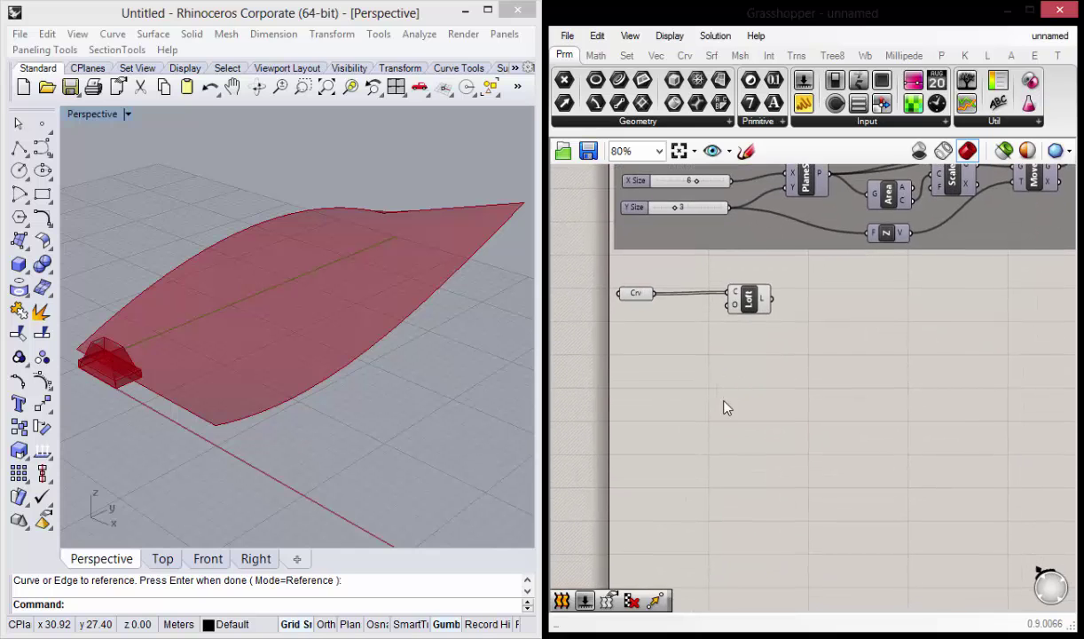
pyautogui.moveTo(850, 410); pyautogui.dragTo(779, 370, button='right')
pyautogui.scroll(1, 763, 380)
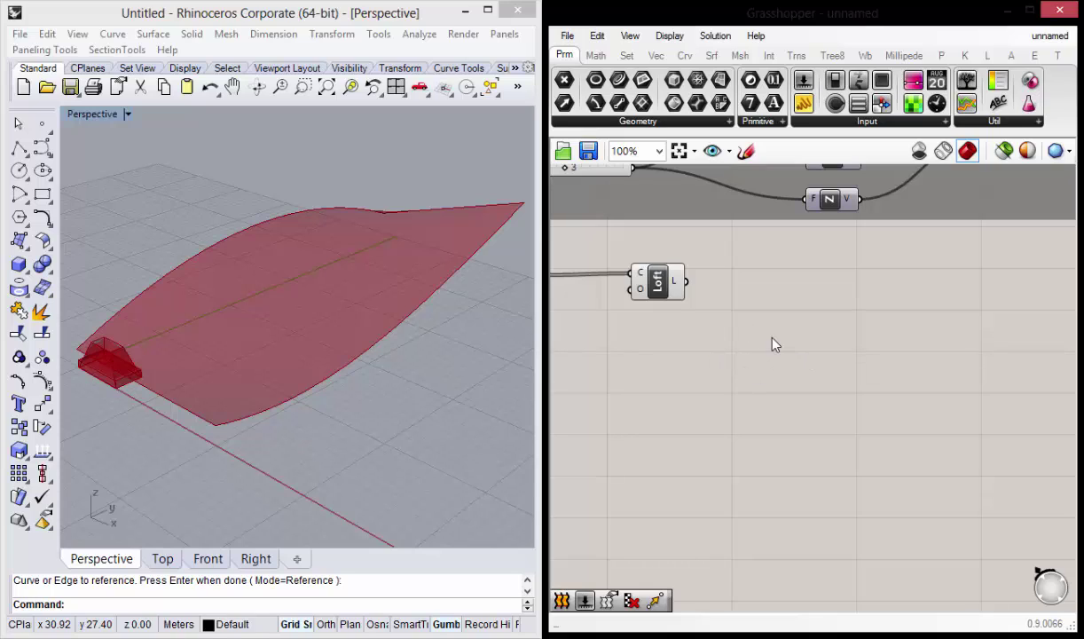
# Add a Divide Domain² component and feed Loft's surface into its I input.
pyautogui.doubleClick(774, 341)
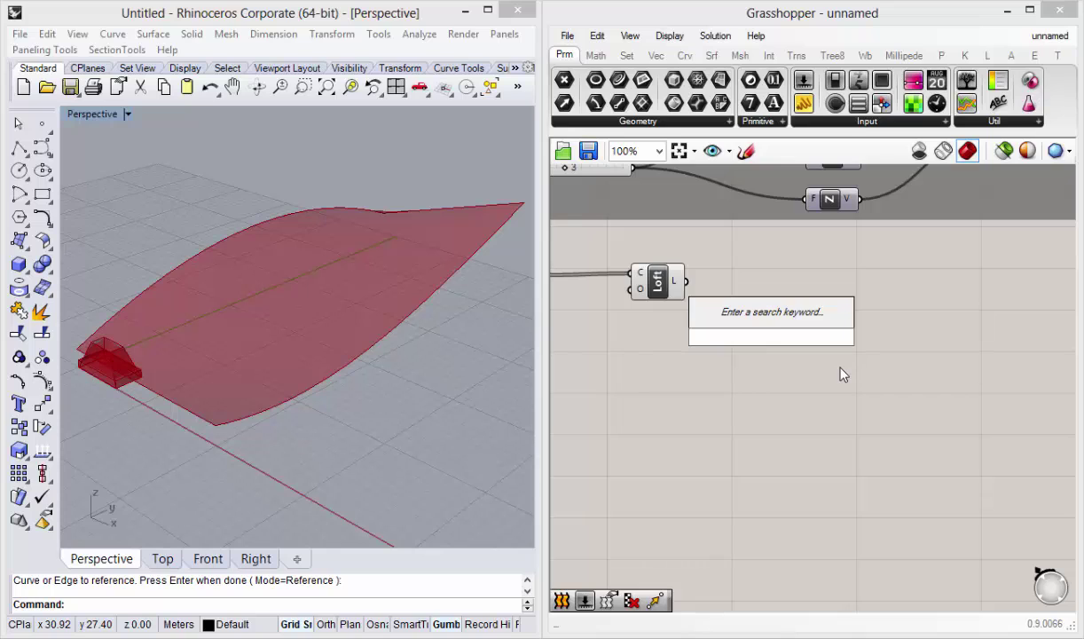
pyautogui.write('Divide')
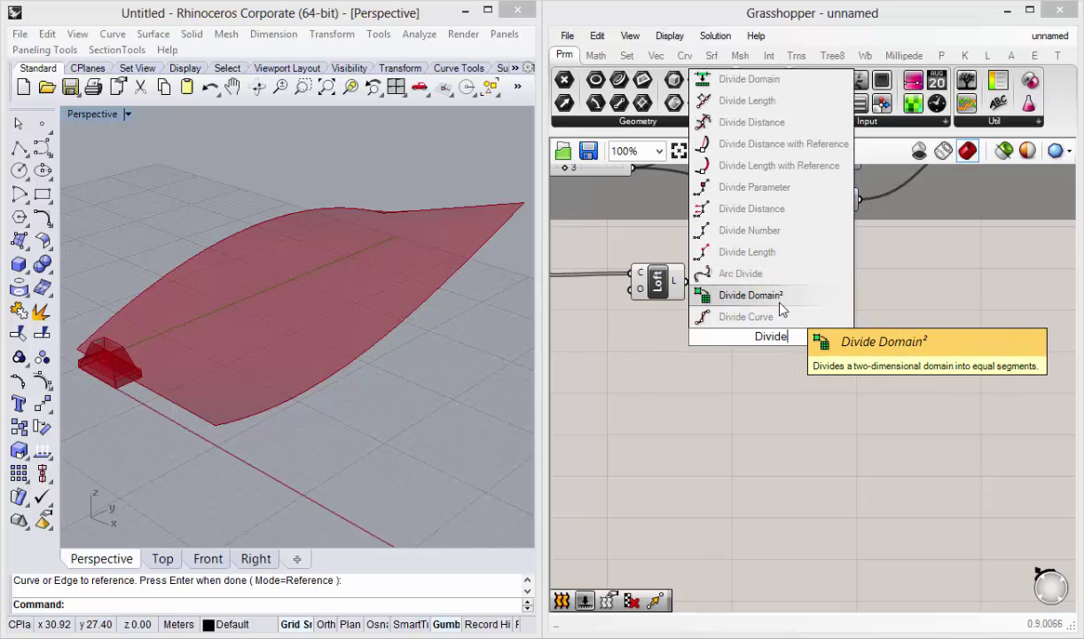
pyautogui.click(750, 295)
pyautogui.moveTo(774, 344); pyautogui.dragTo(810, 328)
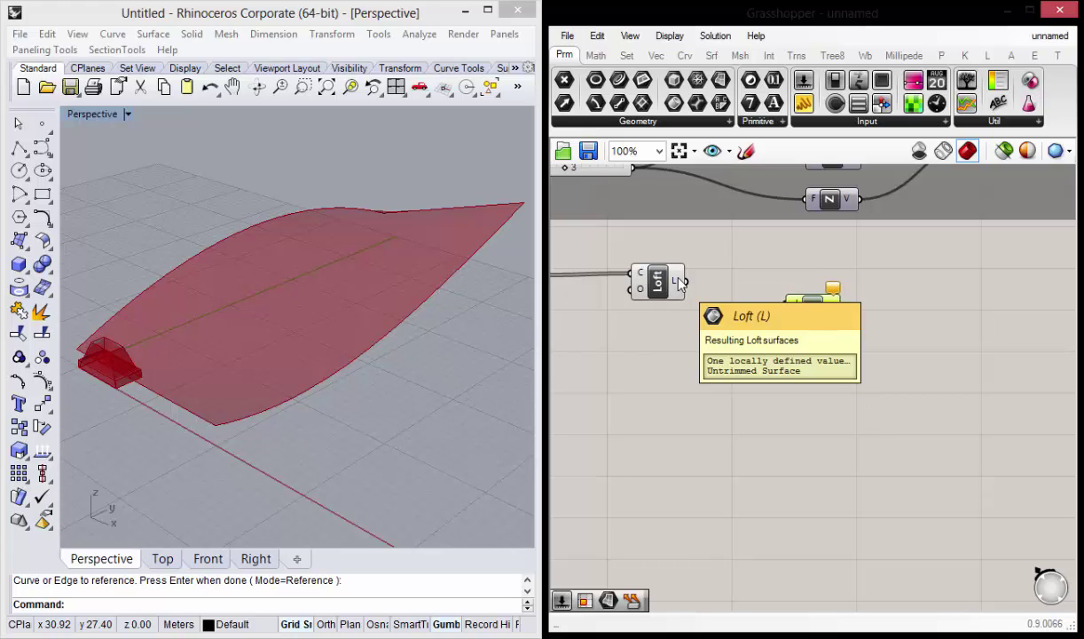
pyautogui.moveTo(683, 282); pyautogui.dragTo(798, 305)
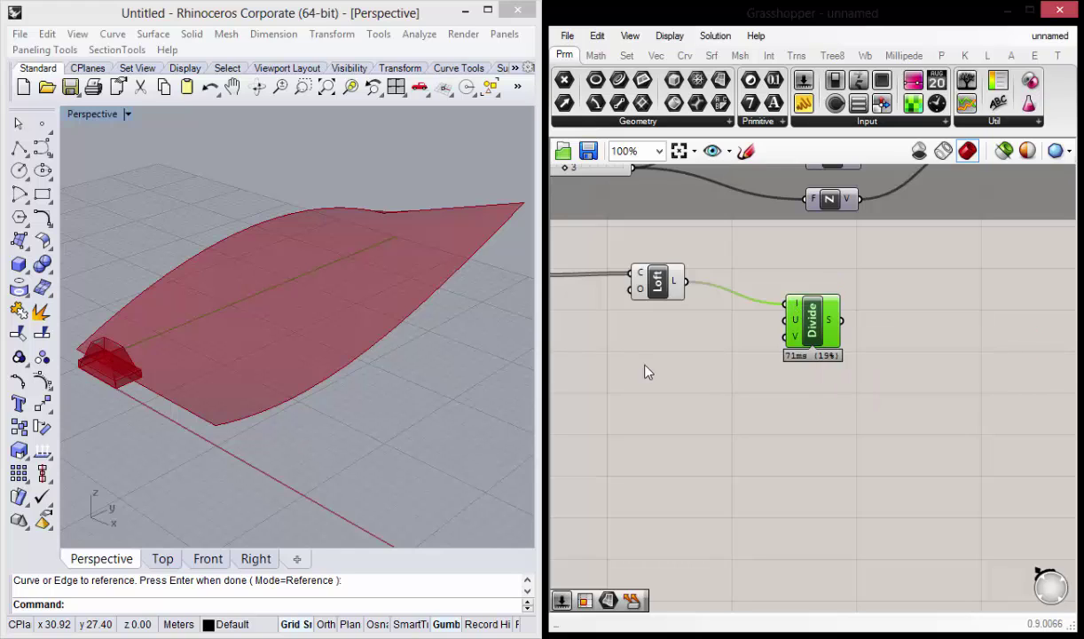
pyautogui.moveTo(638, 368); pyautogui.dragTo(723, 376, button='right')
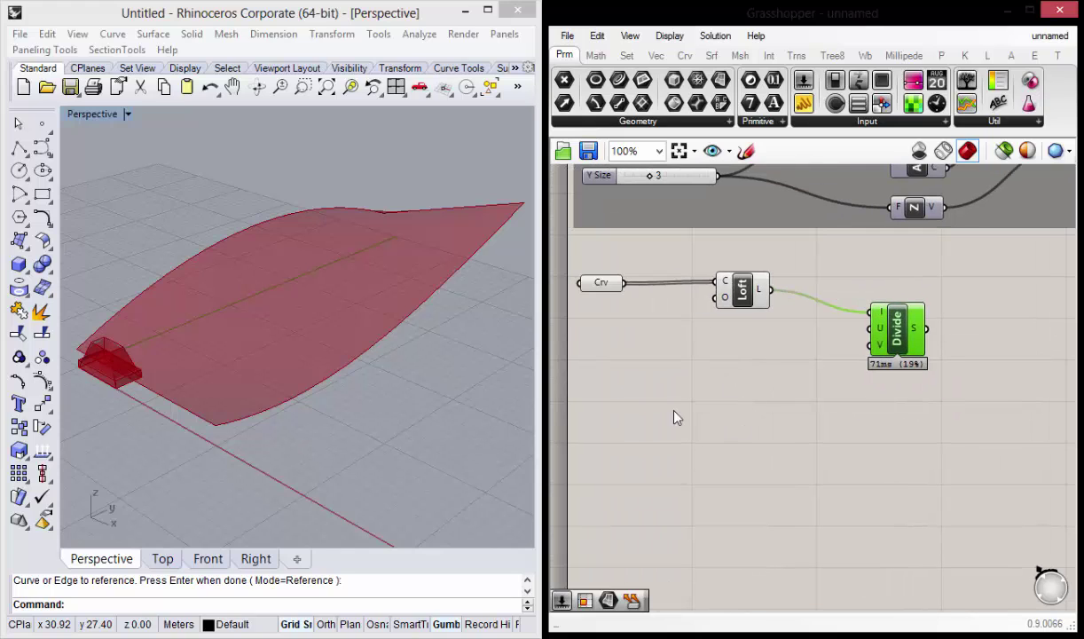
pyautogui.moveTo(340, 301); pyautogui.dragTo(295, 342, button='right')
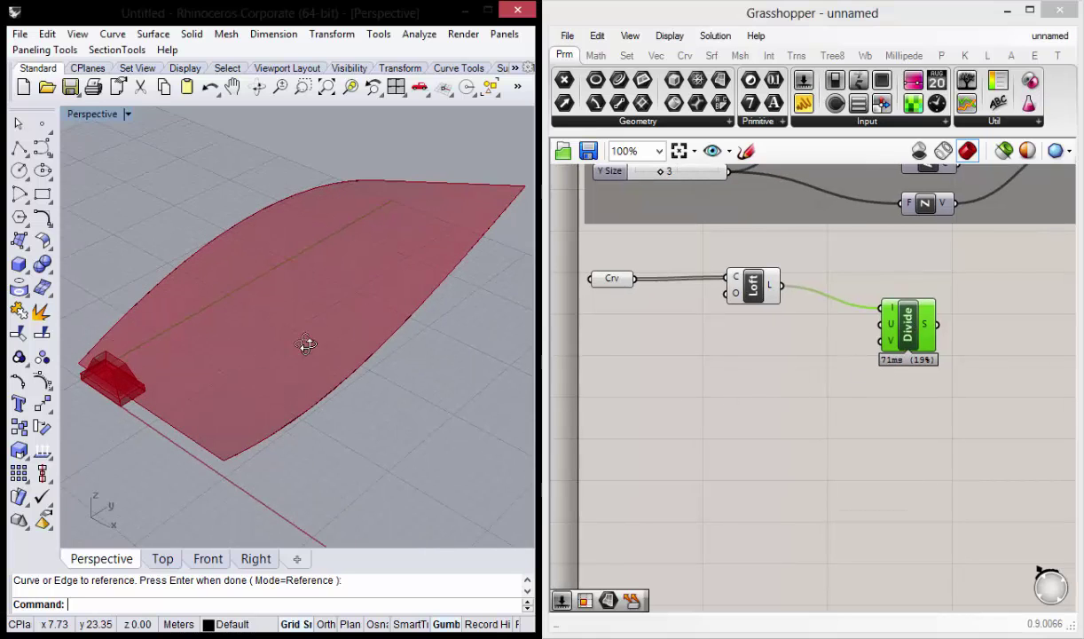
pyautogui.moveTo(393, 387)
pyautogui.mouseDown(button='right')
pyautogui.moveTo(317, 353)
pyautogui.moveTo(311, 335)
pyautogui.mouseUp(button='right')
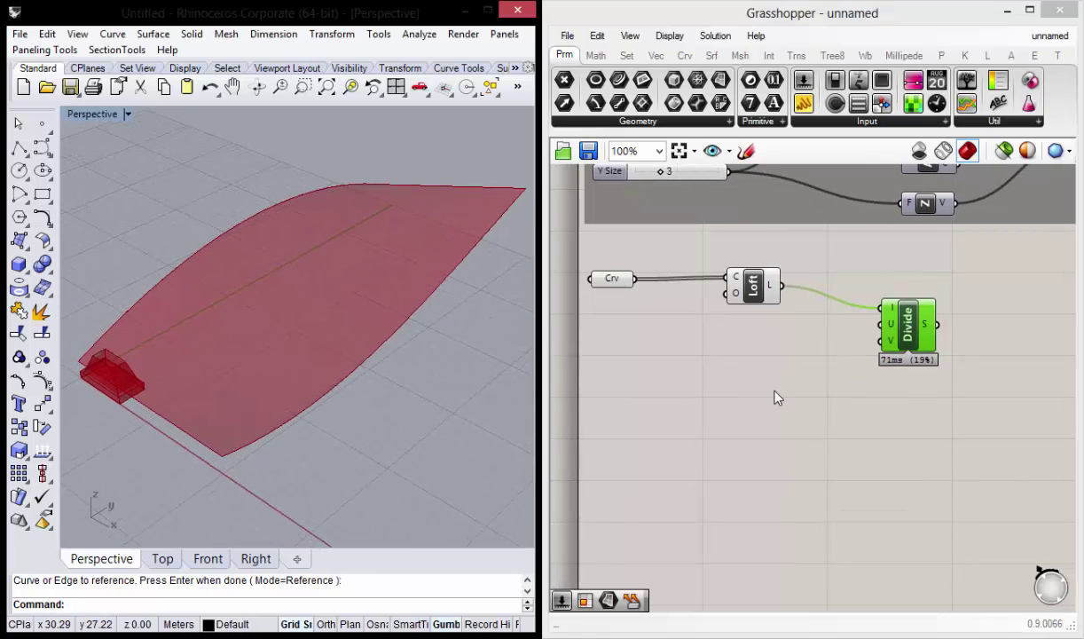
pyautogui.doubleClick(699, 366)
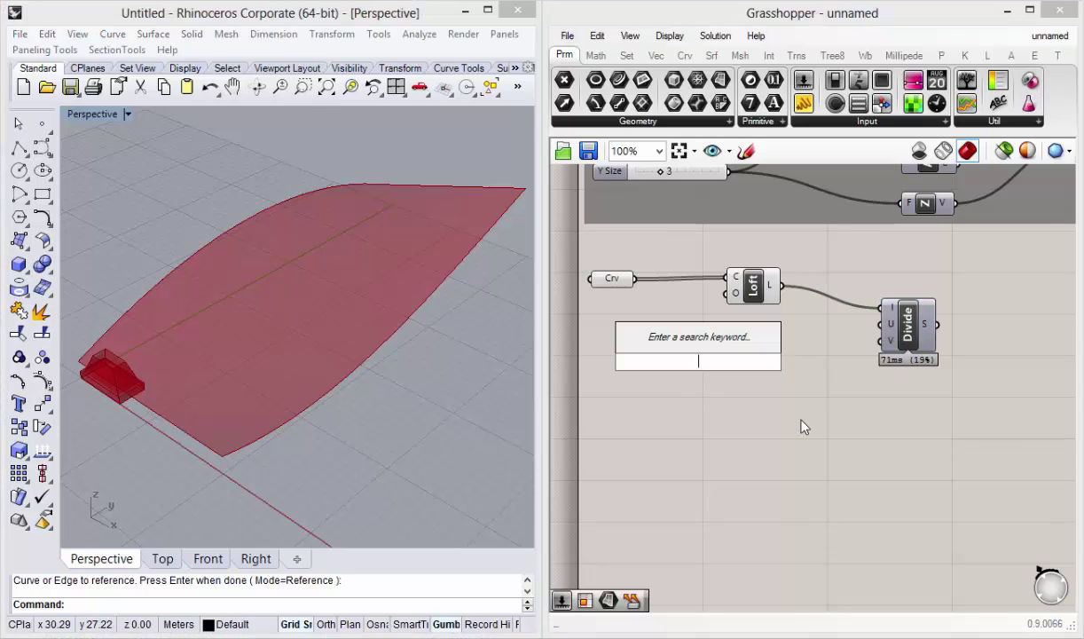
# Create two number sliders set to 10 and 15 beside the Divide component.
pyautogui.write('10')
pyautogui.press('Return')
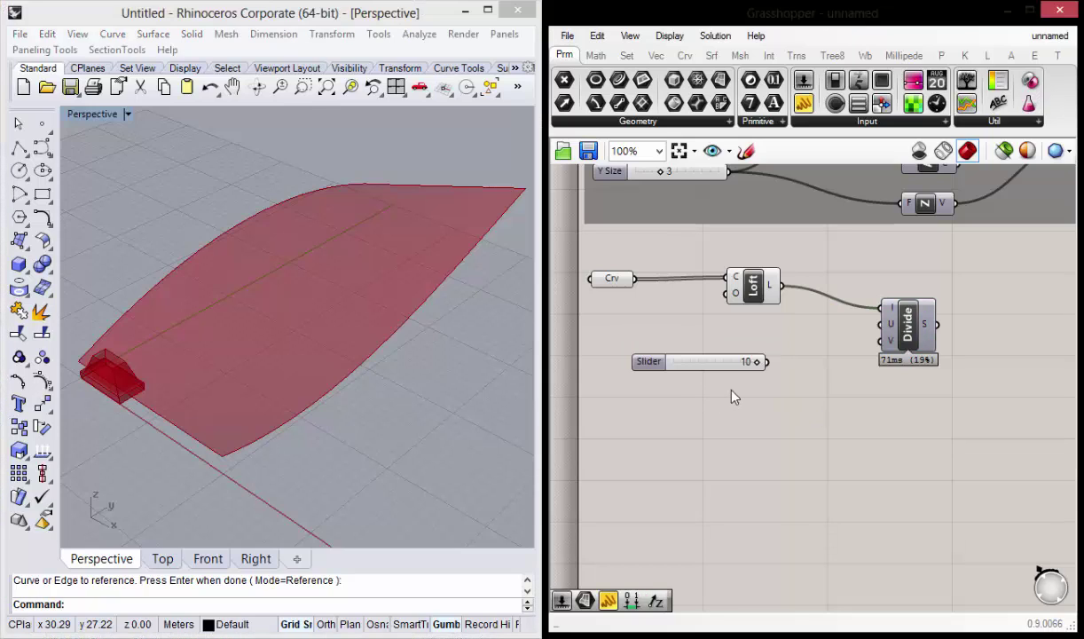
pyautogui.doubleClick(732, 395)
pyautogui.write('15')
pyautogui.press('Return')
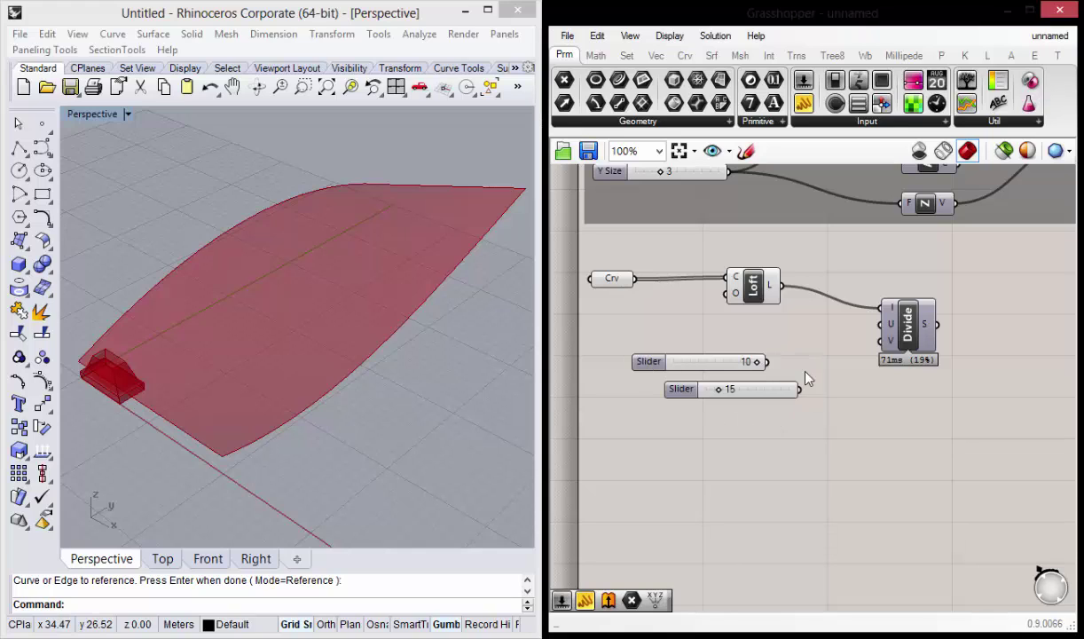
pyautogui.moveTo(648, 362); pyautogui.dragTo(714, 335)
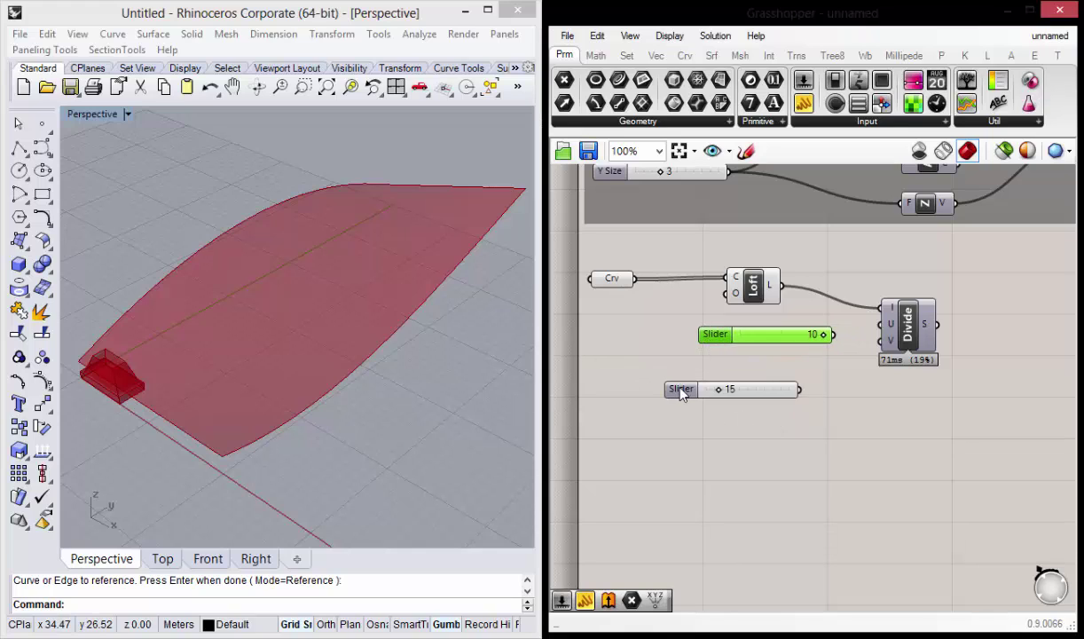
pyautogui.moveTo(675, 390); pyautogui.dragTo(718, 364)
pyautogui.moveTo(808, 424); pyautogui.dragTo(758, 419, button='right')
pyautogui.scroll(1, 771, 285)
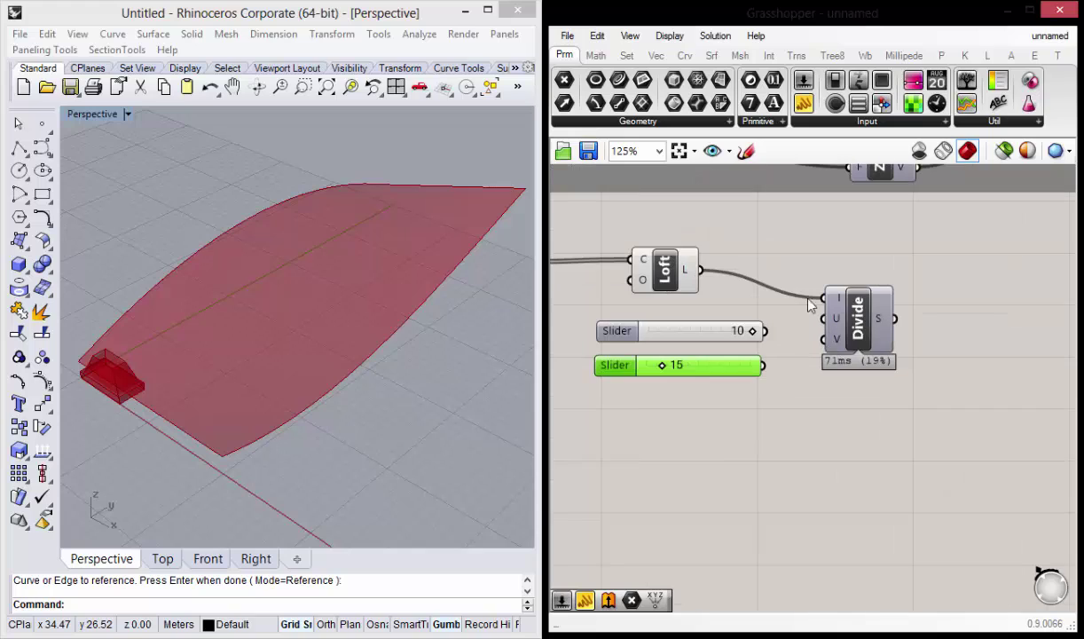
pyautogui.click(785, 330)
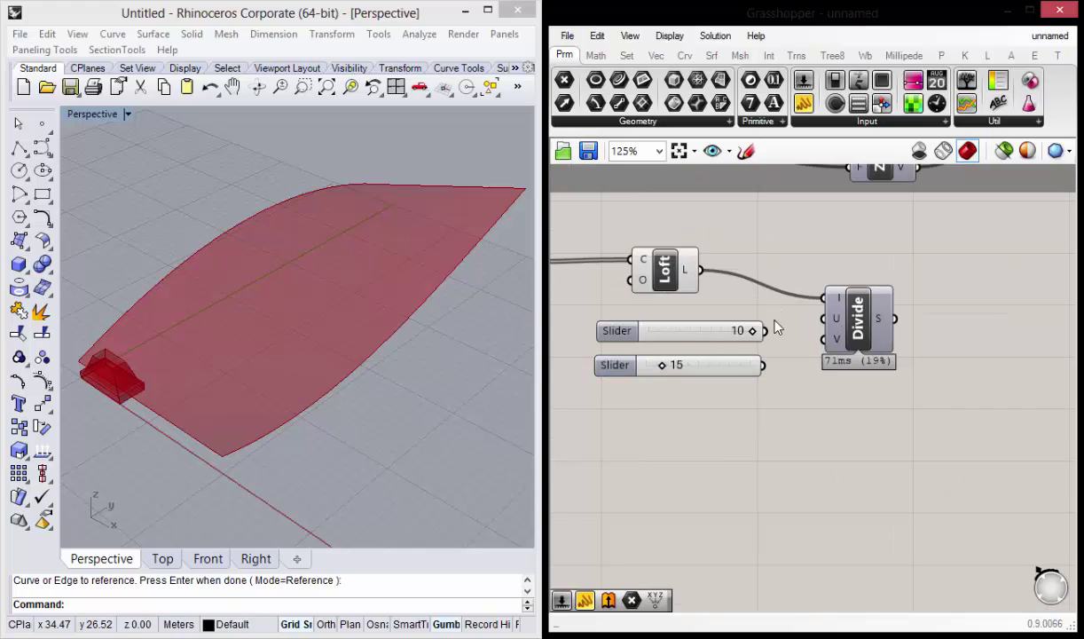
# Wire the 10 slider into Divide's U input and the 15 slider into V.
pyautogui.moveTo(765, 331); pyautogui.dragTo(800, 341)
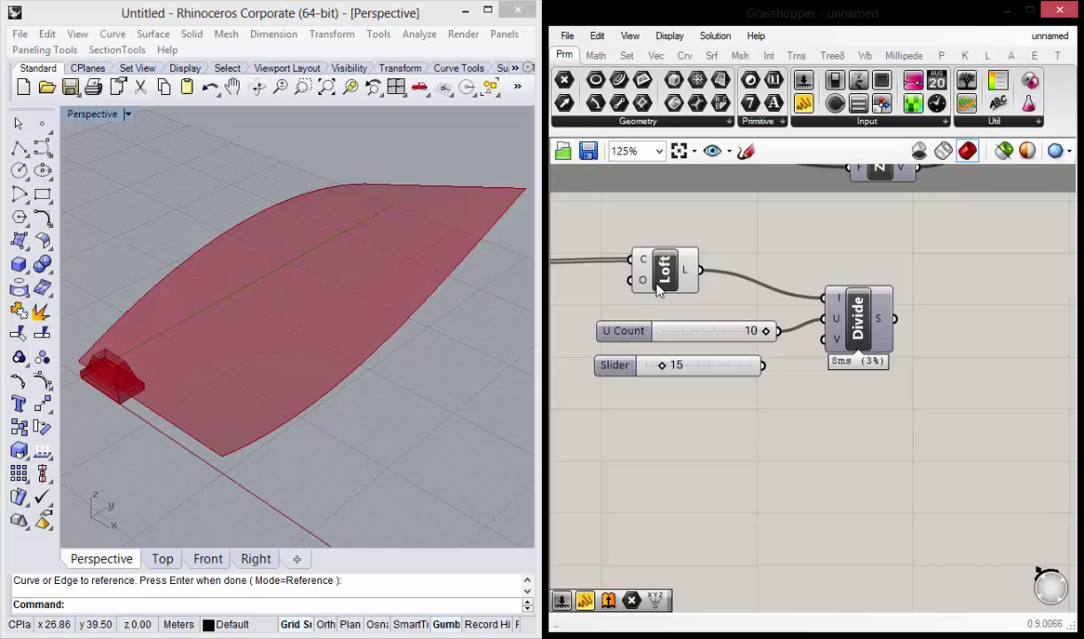
pyautogui.moveTo(361, 317); pyautogui.dragTo(353, 307, button='right')
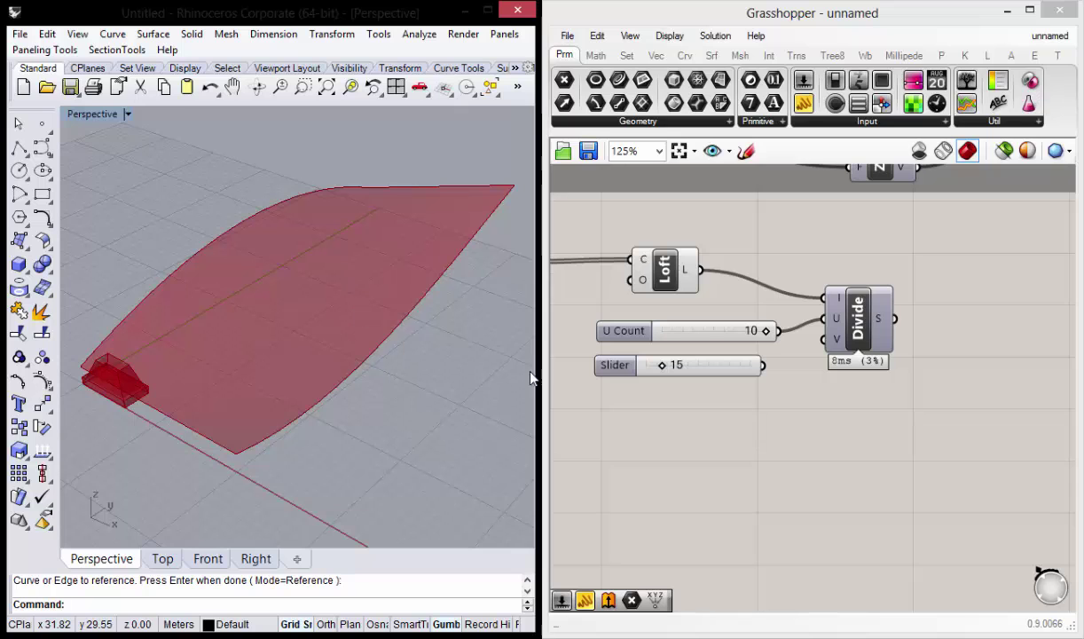
pyautogui.moveTo(361, 372)
pyautogui.mouseDown(button='right')
pyautogui.moveTo(303, 326)
pyautogui.moveTo(301, 406)
pyautogui.moveTo(289, 400)
pyautogui.mouseUp(button='right')
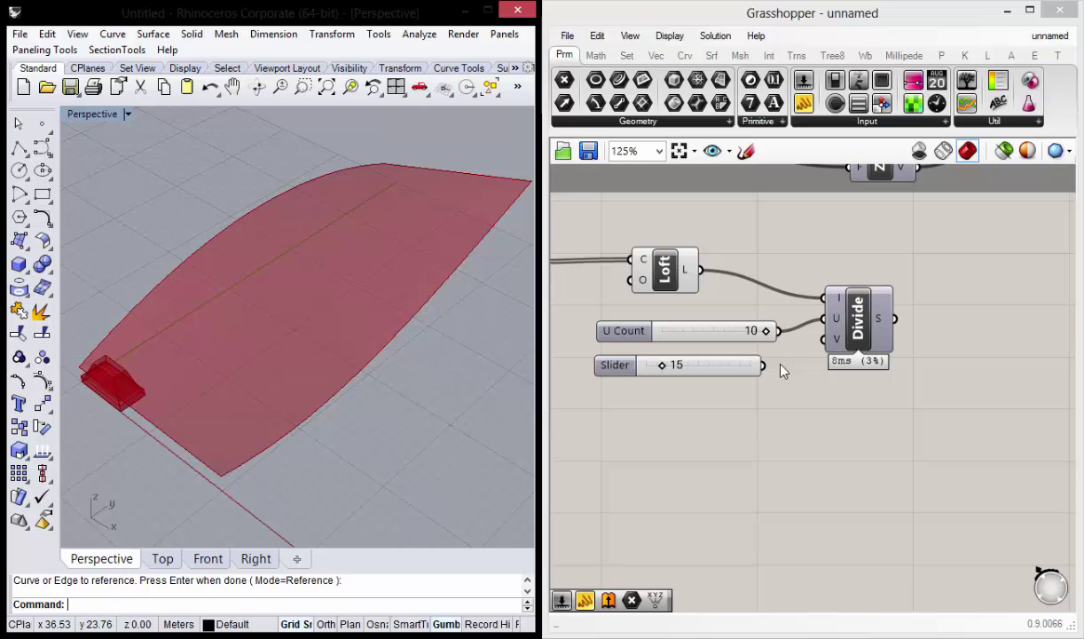
pyautogui.moveTo(763, 364); pyautogui.dragTo(825, 339)
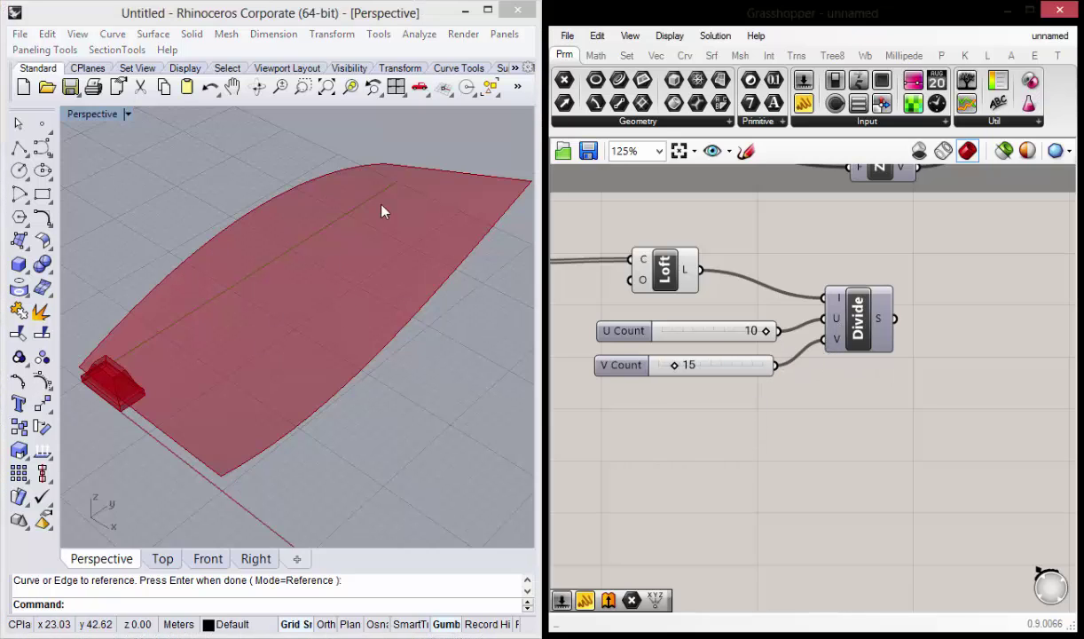
pyautogui.moveTo(896, 417); pyautogui.dragTo(801, 395, button='right')
pyautogui.scroll(-3, 799, 390)
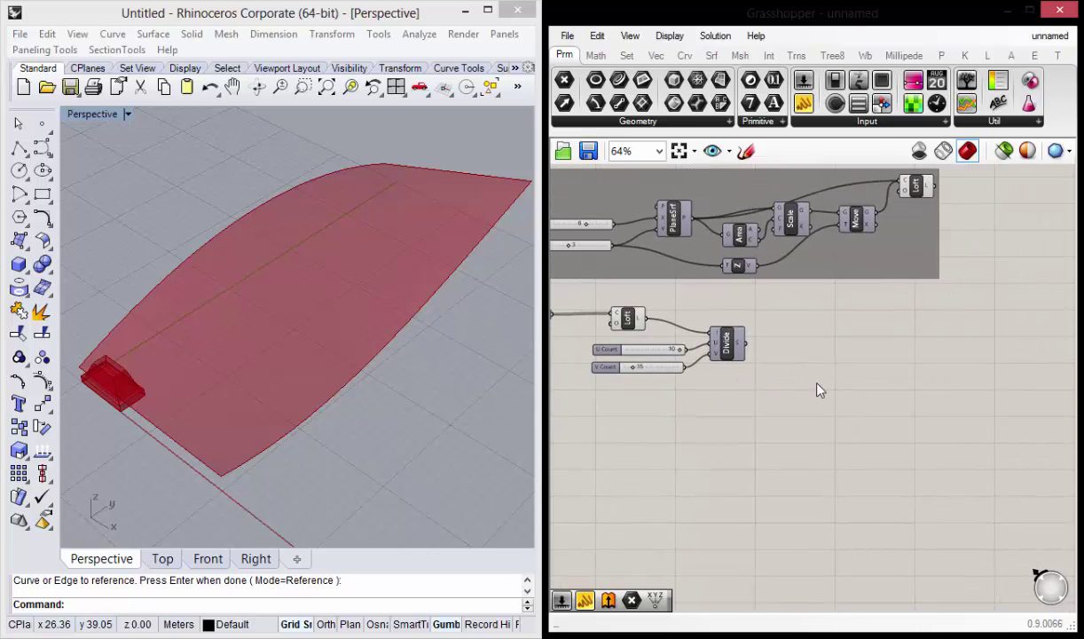
# Add a Surface Box (sb), wiring Divide's domains into D and the lofted surface into S.
pyautogui.scroll(1, 815, 377)
pyautogui.doubleClick(811, 366)
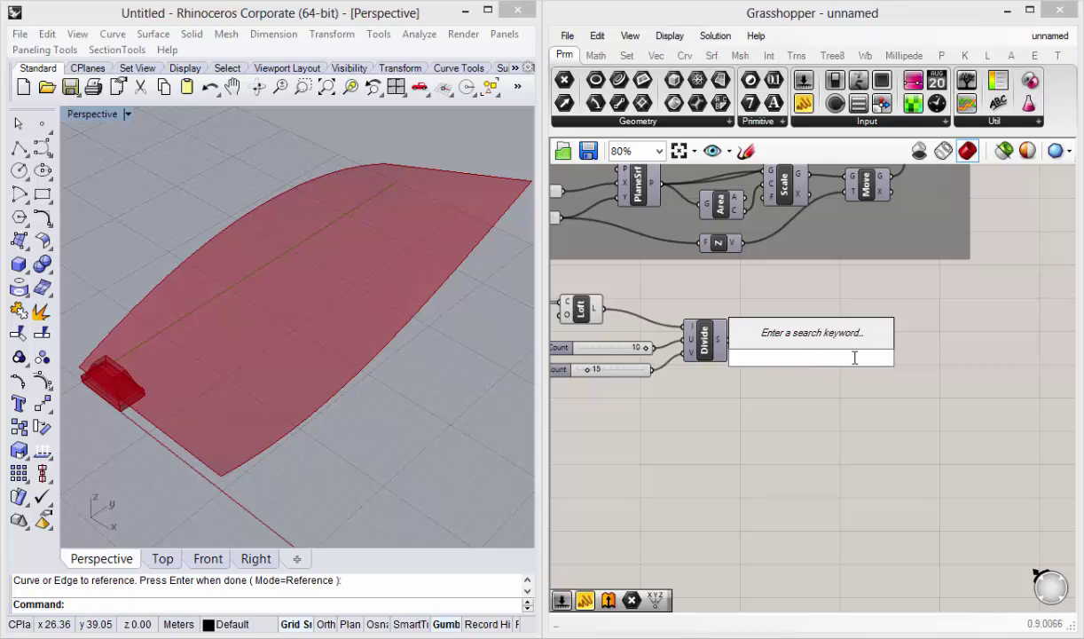
pyautogui.write('sb')
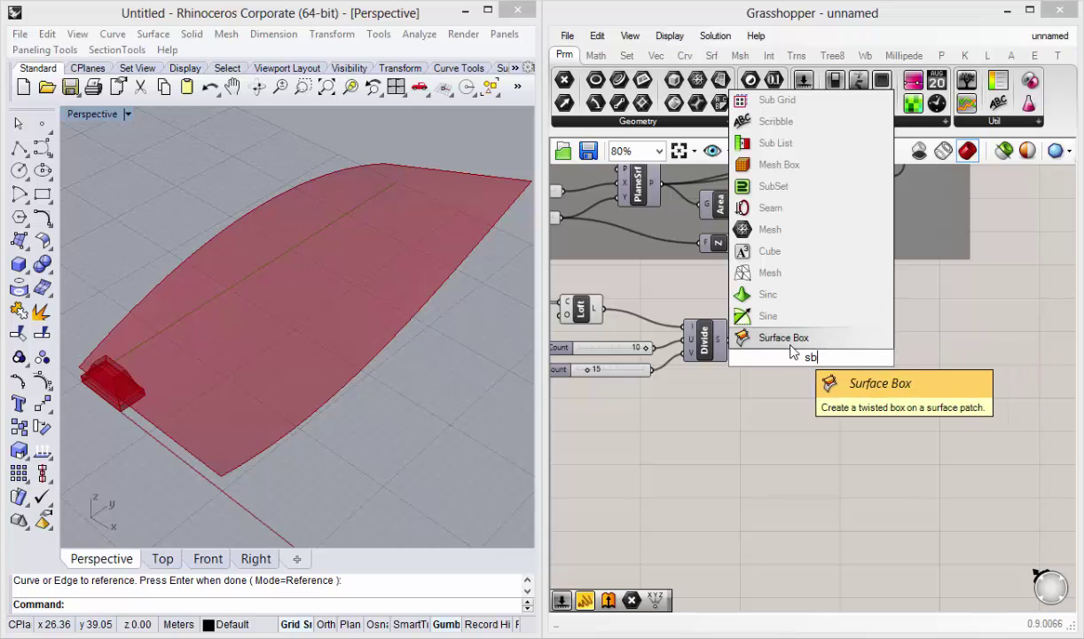
pyautogui.press('Return')
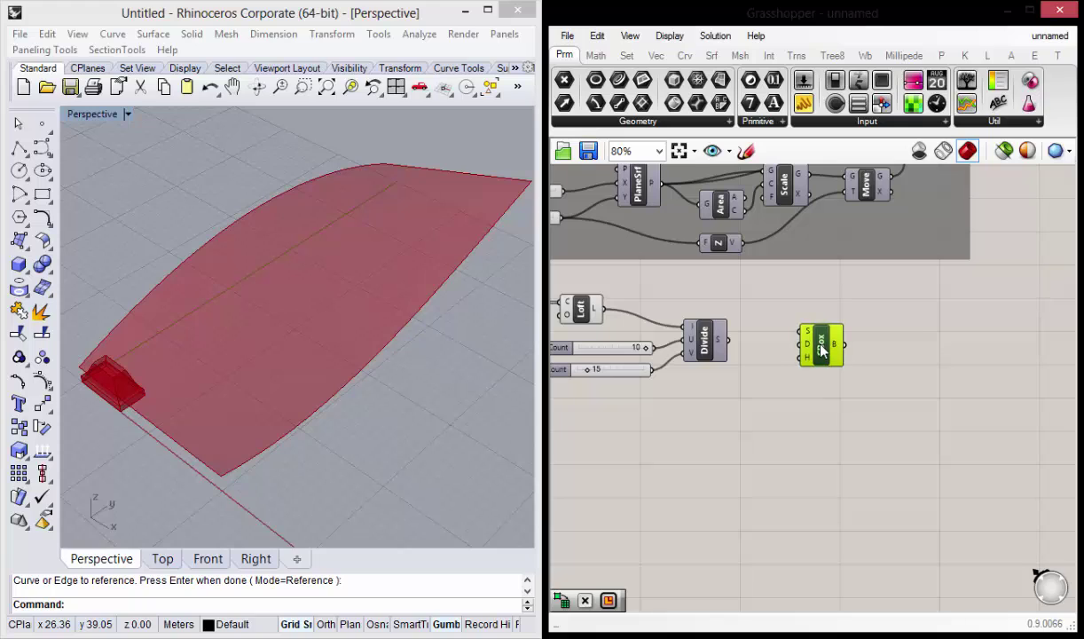
pyautogui.moveTo(822, 351); pyautogui.dragTo(836, 339)
pyautogui.scroll(1, 733, 354)
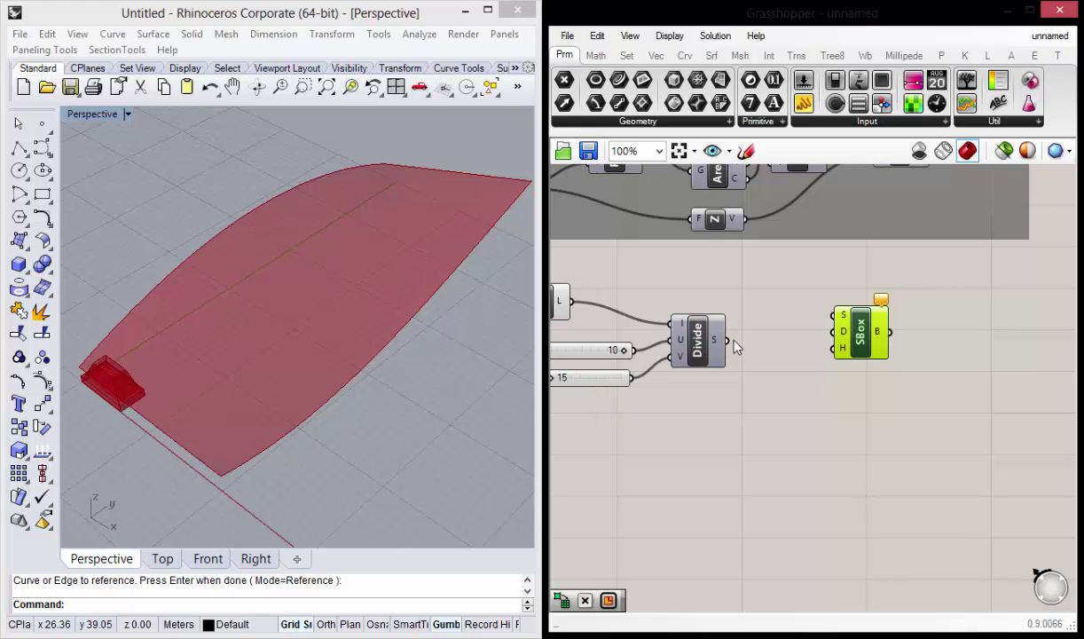
pyautogui.moveTo(725, 340); pyautogui.dragTo(809, 346)
pyautogui.moveTo(761, 404); pyautogui.dragTo(821, 399, button='right')
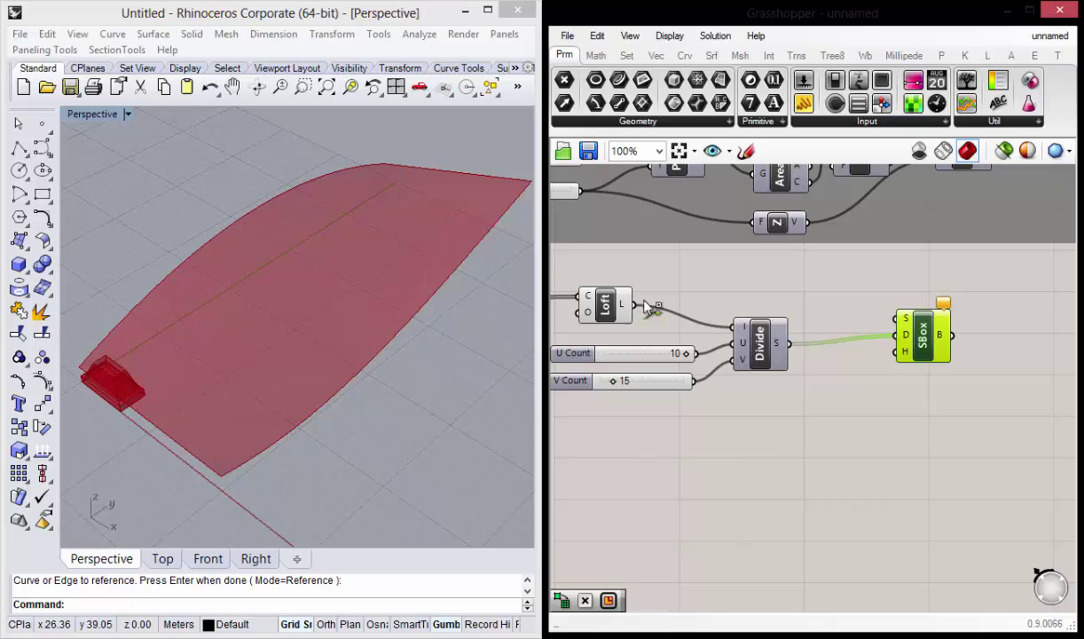
pyautogui.moveTo(633, 304); pyautogui.dragTo(896, 318)
pyautogui.moveTo(298, 302)
pyautogui.mouseDown(button='right')
pyautogui.moveTo(391, 175)
pyautogui.moveTo(346, 339)
pyautogui.moveTo(375, 360)
pyautogui.moveTo(358, 305)
pyautogui.moveTo(414, 336)
pyautogui.moveTo(438, 382)
pyautogui.moveTo(419, 363)
pyautogui.mouseUp(button='right')
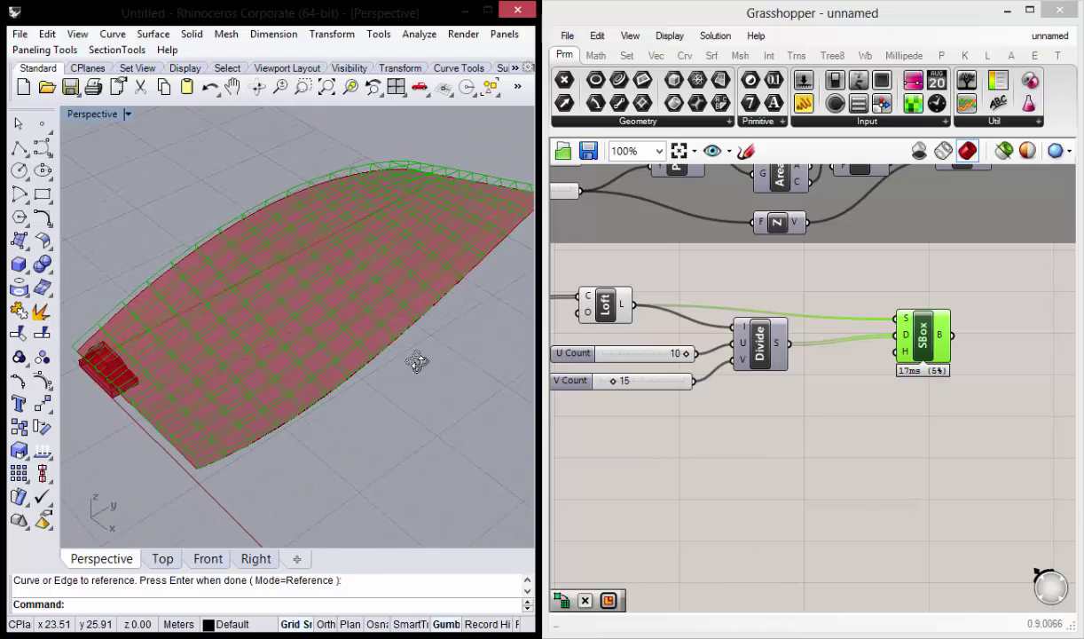
pyautogui.moveTo(699, 411); pyautogui.dragTo(761, 406, button='right')
pyautogui.scroll(1, 717, 340)
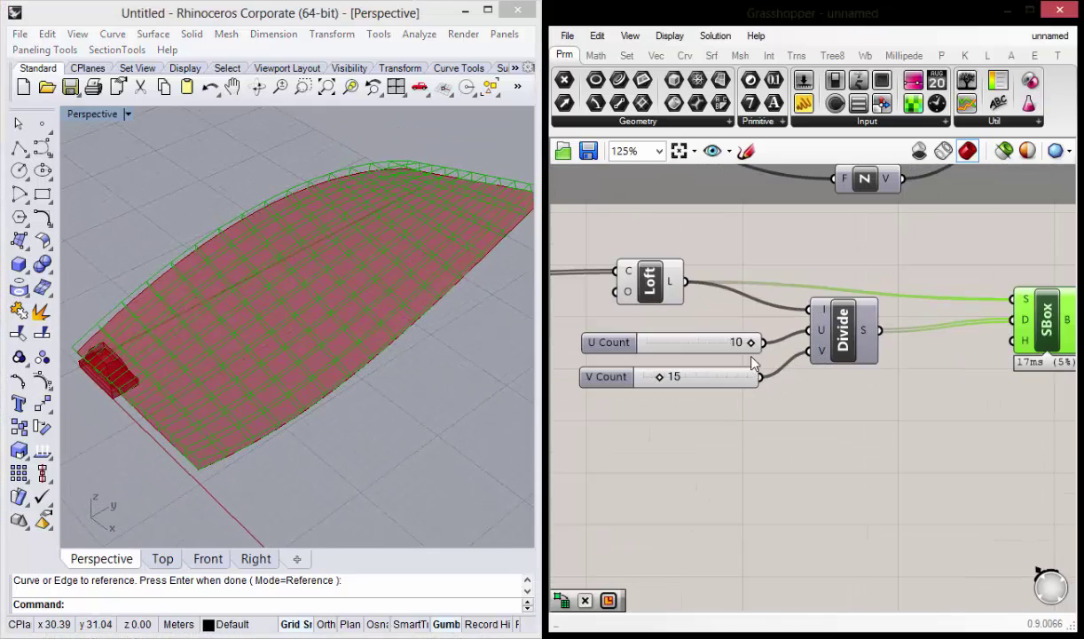
pyautogui.moveTo(743, 344)
pyautogui.mouseDown()
pyautogui.moveTo(718, 345)
pyautogui.moveTo(756, 342)
pyautogui.mouseUp()
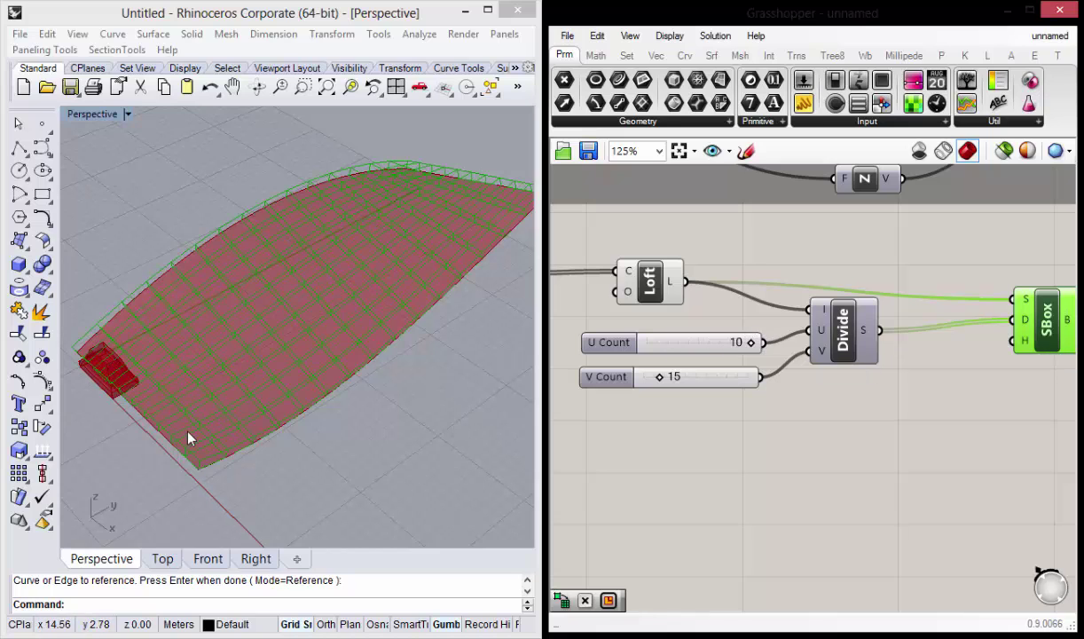
pyautogui.moveTo(658, 378); pyautogui.dragTo(660, 377)
pyautogui.scroll(-1, 746, 364)
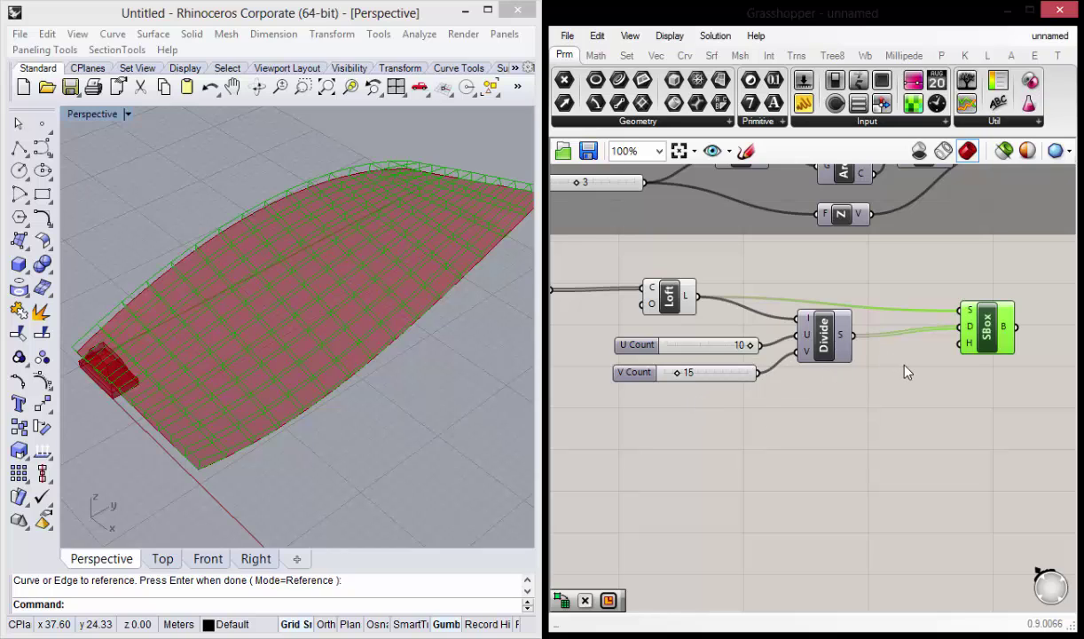
pyautogui.moveTo(1029, 406); pyautogui.dragTo(880, 392, button='right')
pyautogui.moveTo(843, 330); pyautogui.dragTo(814, 328)
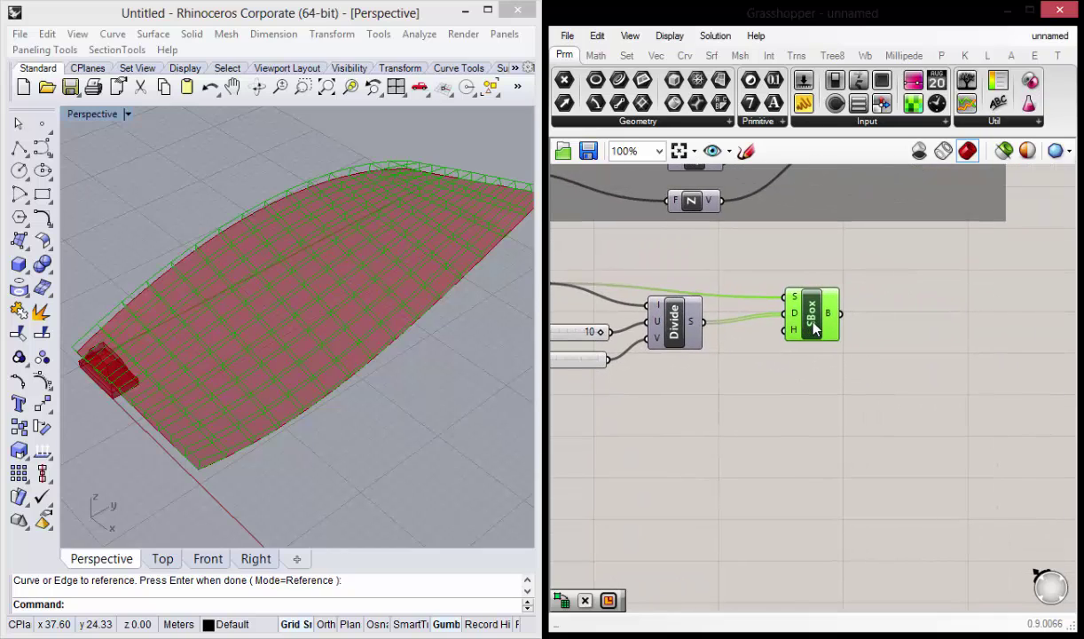
pyautogui.click(817, 393)
pyautogui.scroll(-2, 820, 386)
pyautogui.moveTo(786, 392)
pyautogui.mouseDown(button='right')
pyautogui.moveTo(827, 417)
pyautogui.moveTo(845, 383)
pyautogui.mouseUp(button='right')
pyautogui.scroll(-4, 887, 346)
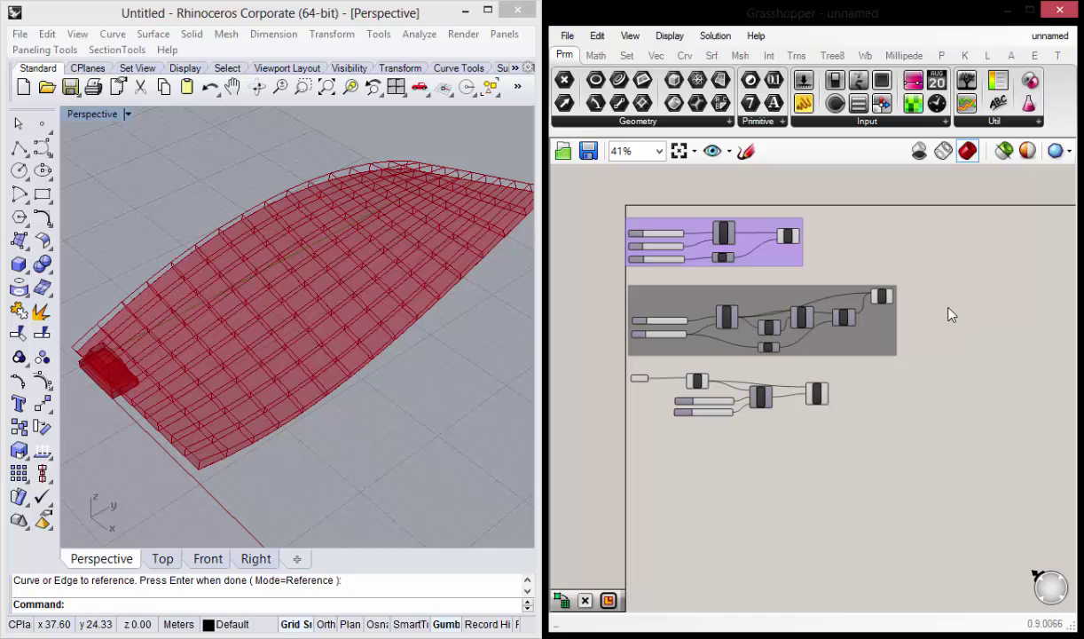
pyautogui.scroll(4, 843, 417)
pyautogui.scroll(-1, 887, 355)
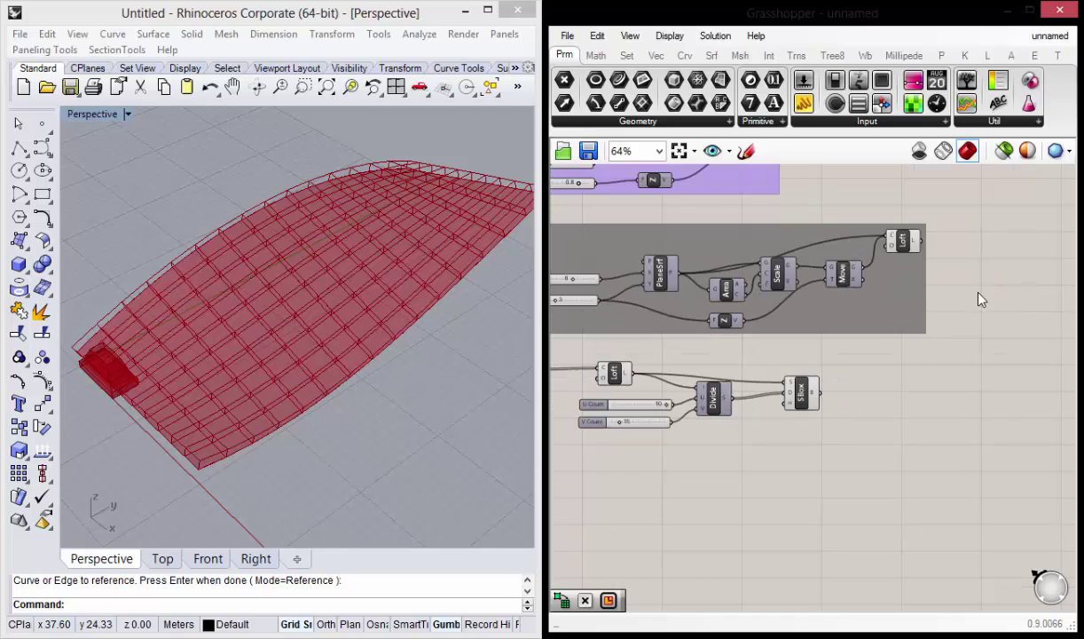
pyautogui.moveTo(980, 300); pyautogui.dragTo(936, 360, button='right')
pyautogui.scroll(-1, 923, 329)
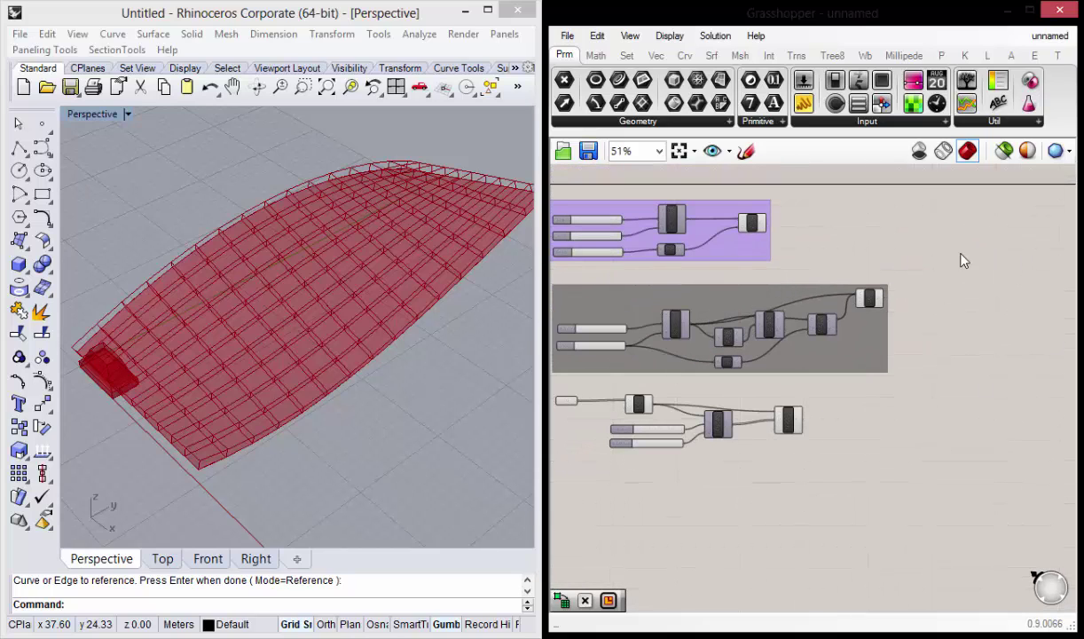
pyautogui.scroll(3, 851, 421)
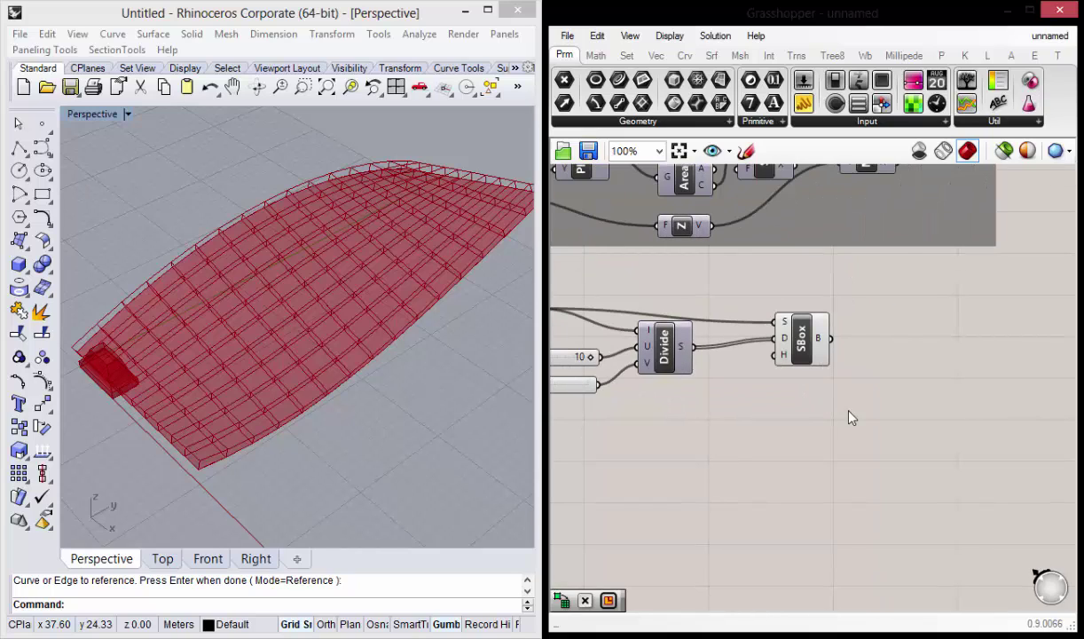
pyautogui.moveTo(849, 417); pyautogui.dragTo(795, 415, button='right')
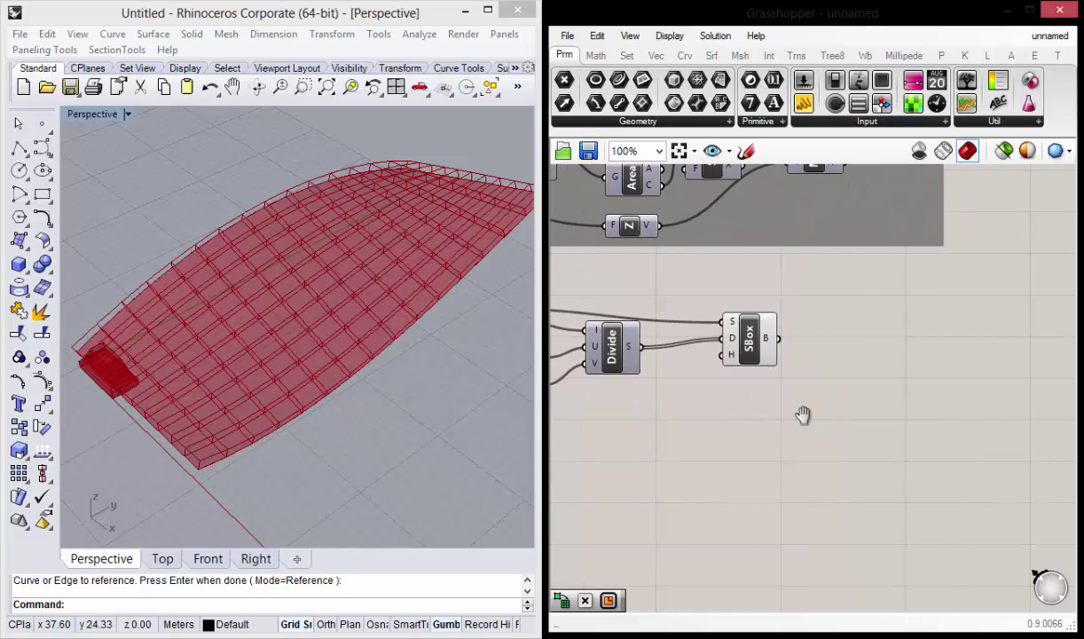
# Add a Cull Pattern, duplicate it, and feed SBox's boxes into both Culls.
pyautogui.doubleClick(888, 348)
pyautogui.write('cull')
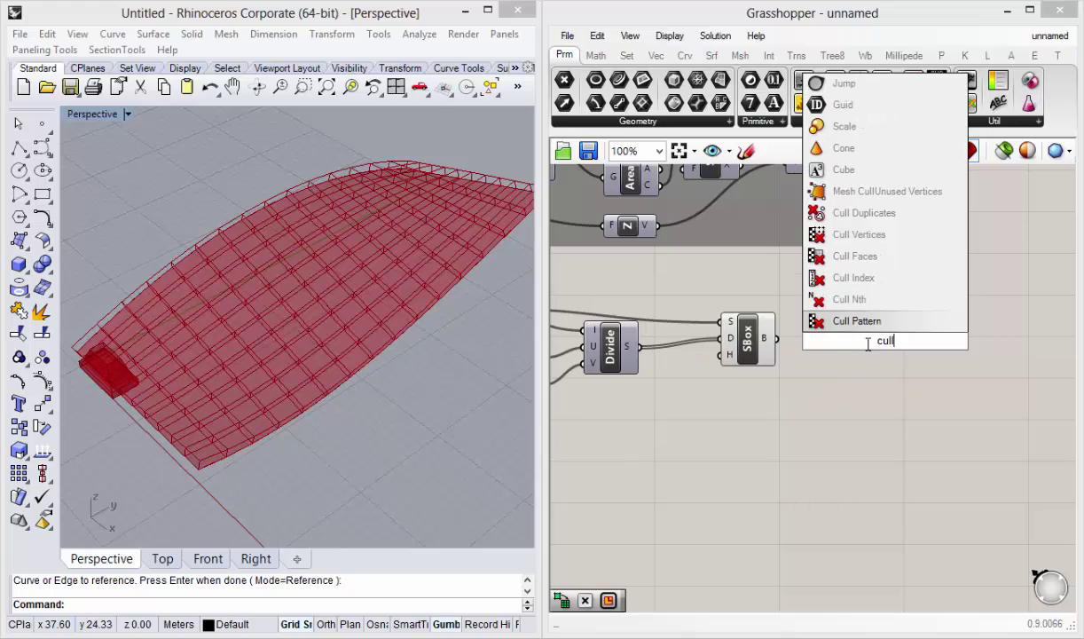
pyautogui.press('Return')
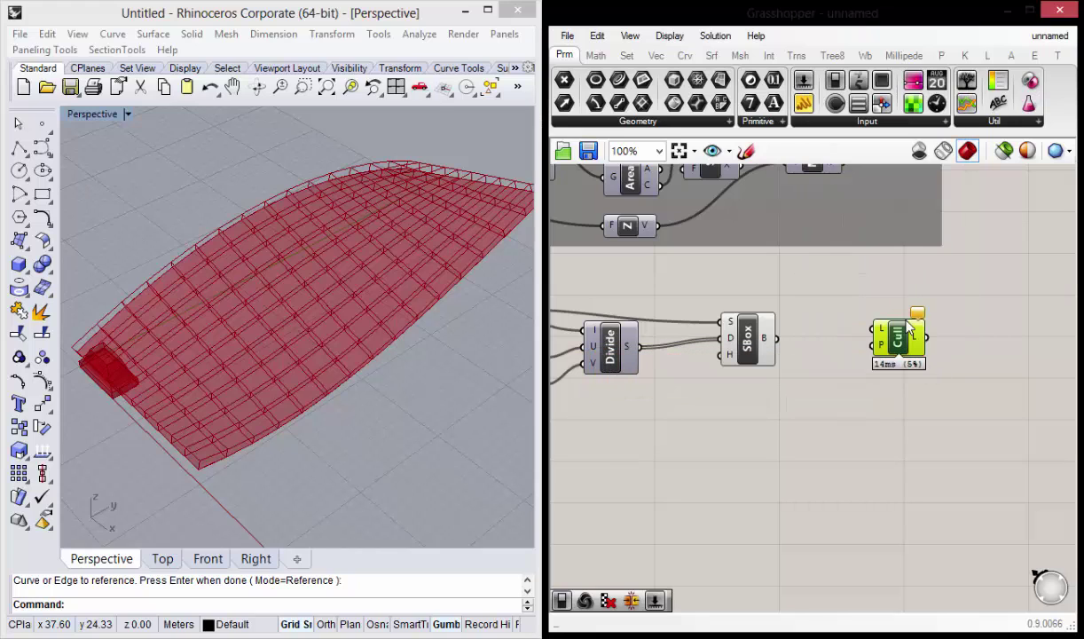
pyautogui.moveTo(901, 335)
pyautogui.mouseDown()
pyautogui.moveTo(917, 333)
pyautogui.moveTo(926, 423)
pyautogui.mouseUp()
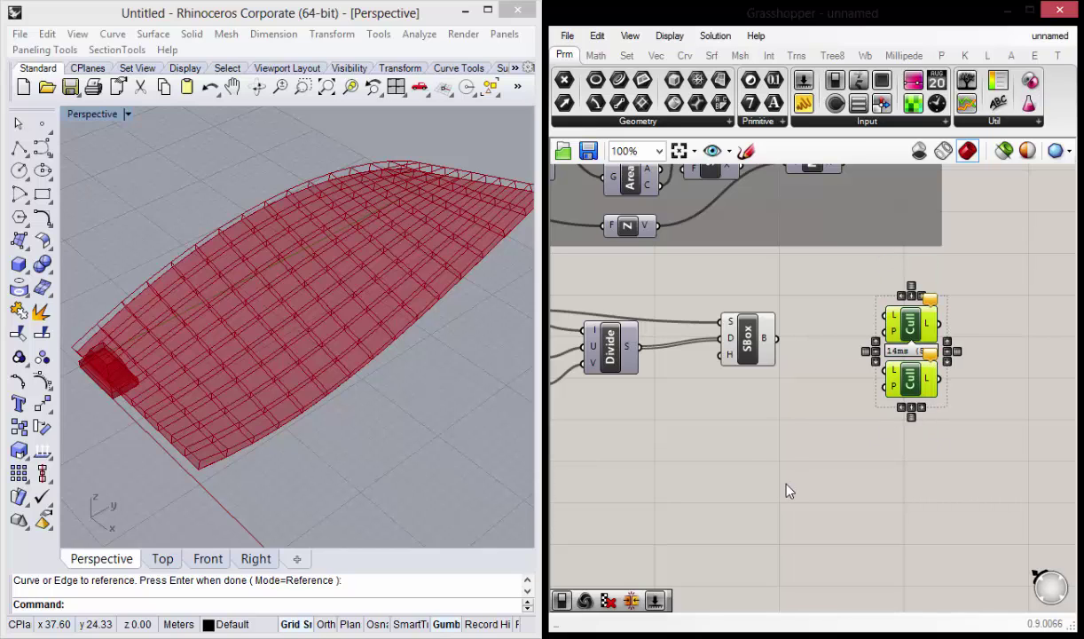
pyautogui.click(756, 428)
pyautogui.moveTo(792, 413); pyautogui.dragTo(801, 387, button='right')
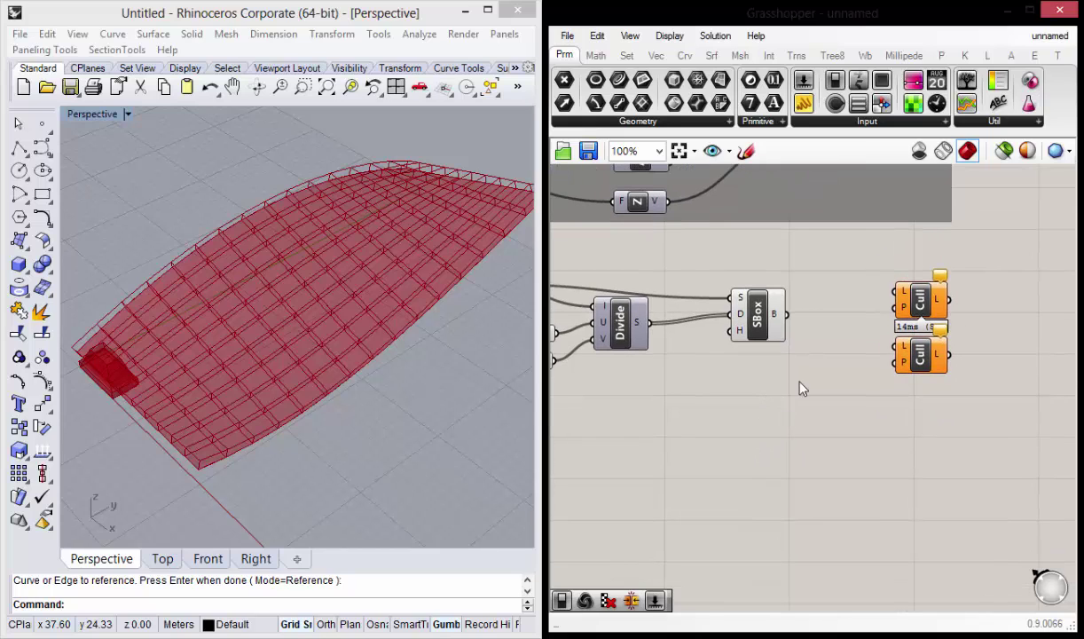
pyautogui.click(757, 315)
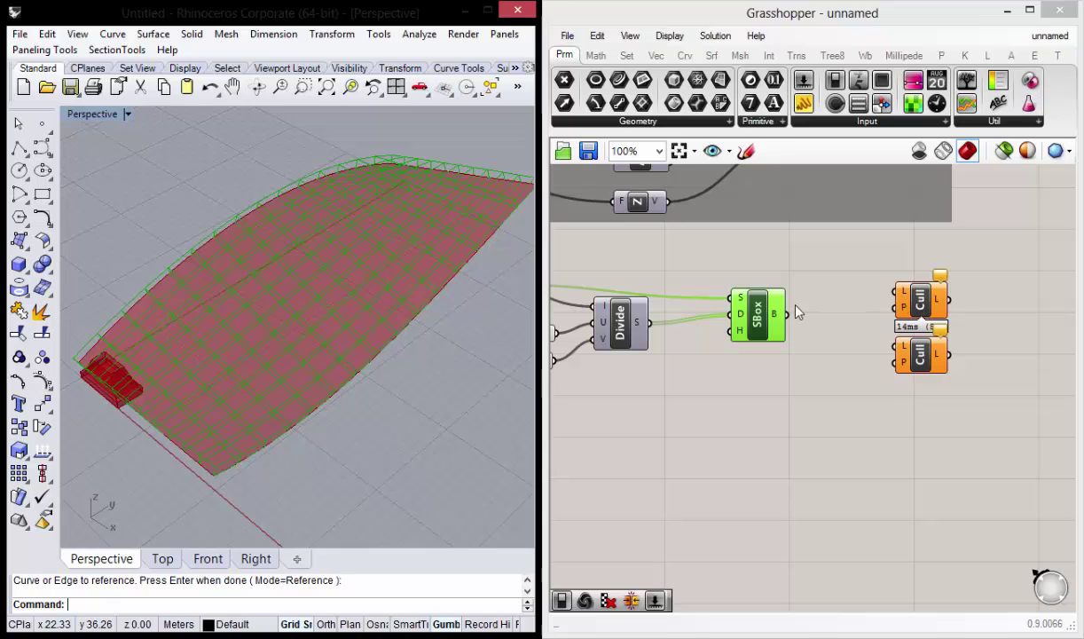
pyautogui.moveTo(792, 327); pyautogui.dragTo(896, 291)
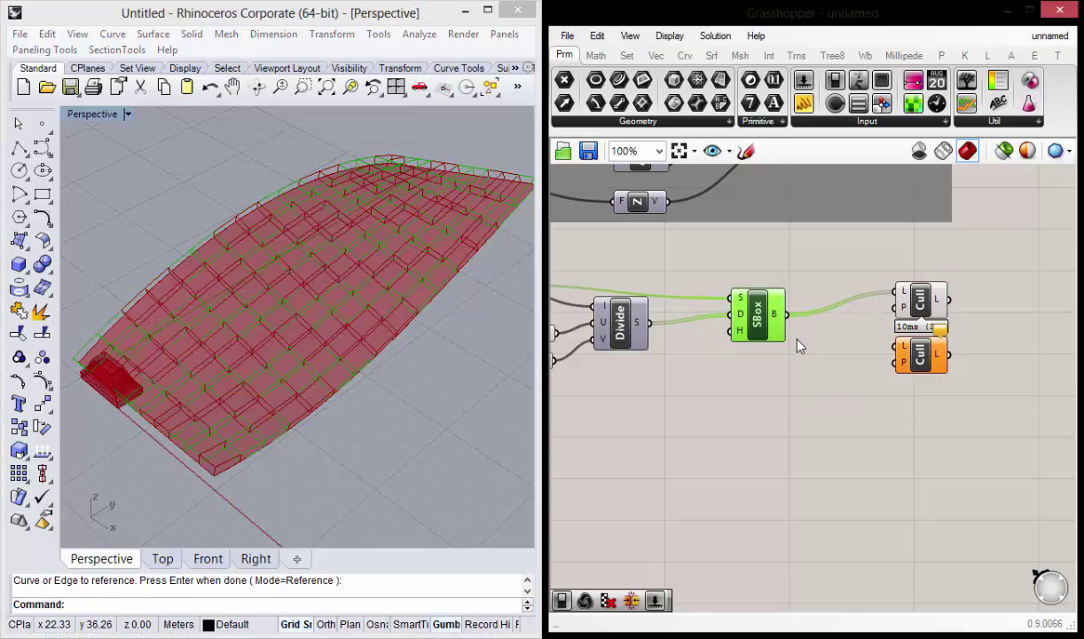
pyautogui.moveTo(793, 326); pyautogui.dragTo(897, 346)
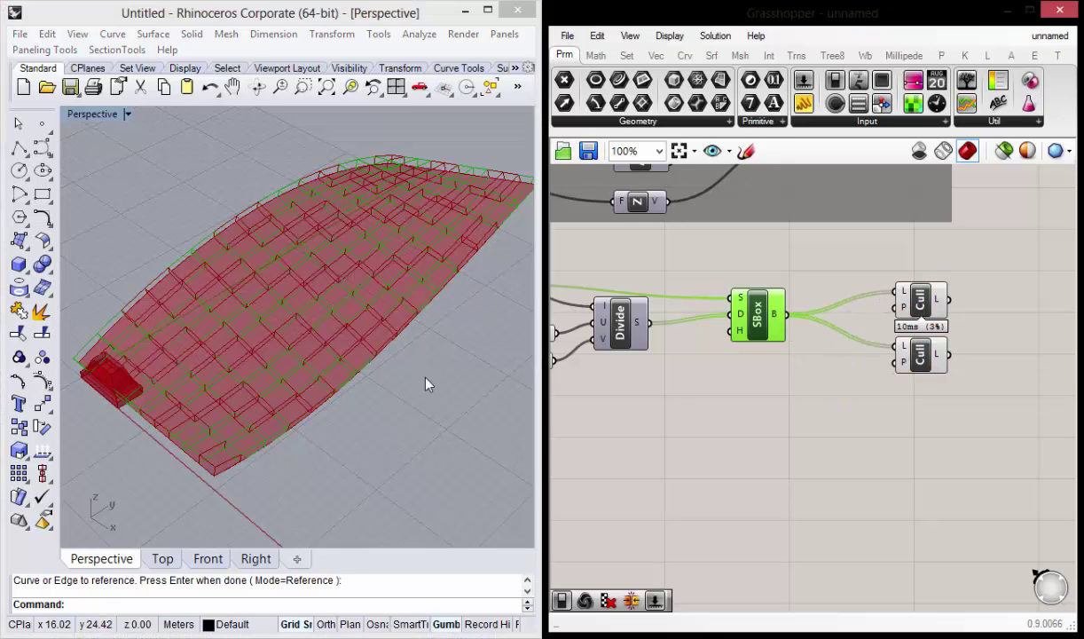
# Preview each Cull's kept boxes in turn against SBox's full set of boxes.
pyautogui.moveTo(405, 360)
pyautogui.mouseDown(button='right')
pyautogui.moveTo(381, 328)
pyautogui.moveTo(363, 375)
pyautogui.moveTo(395, 363)
pyautogui.moveTo(399, 380)
pyautogui.moveTo(429, 374)
pyautogui.mouseUp(button='right')
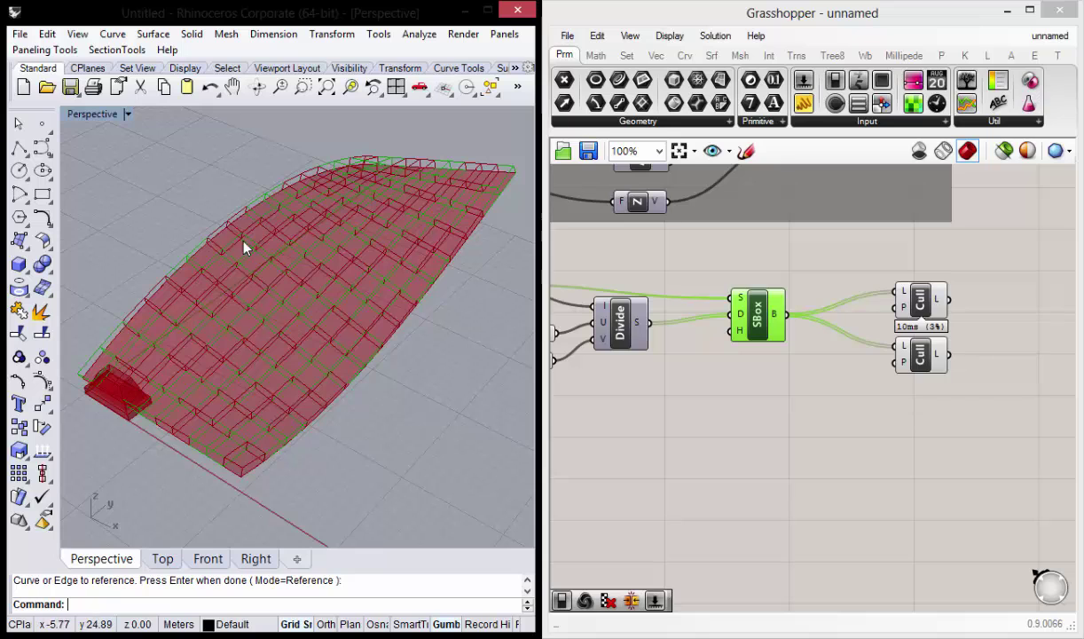
pyautogui.moveTo(342, 355)
pyautogui.mouseDown(button='right')
pyautogui.moveTo(327, 311)
pyautogui.moveTo(333, 345)
pyautogui.mouseUp(button='right')
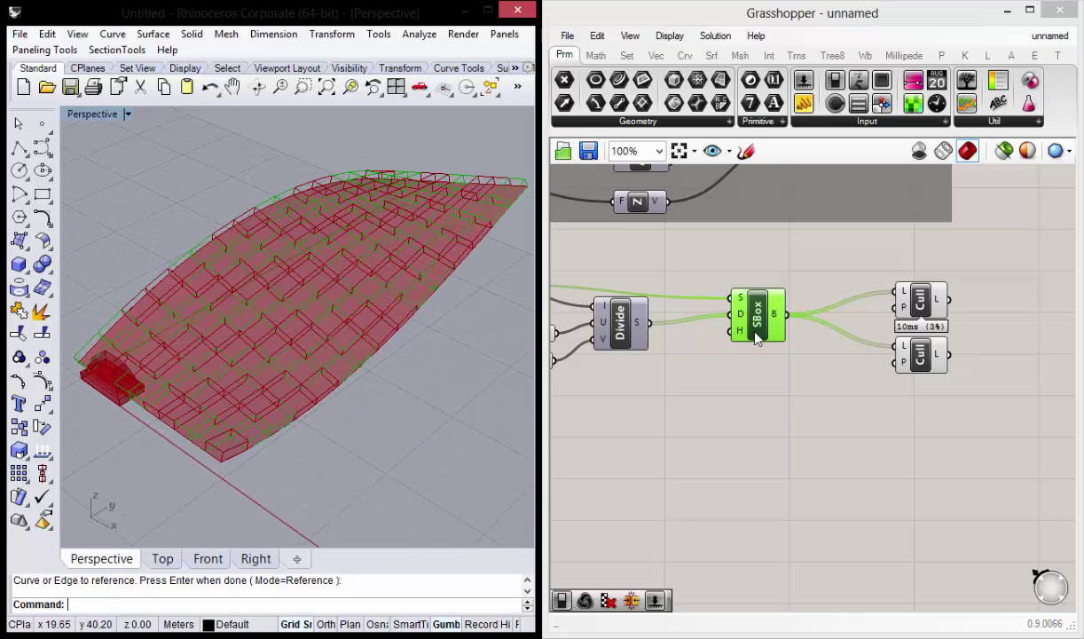
pyautogui.click(798, 391)
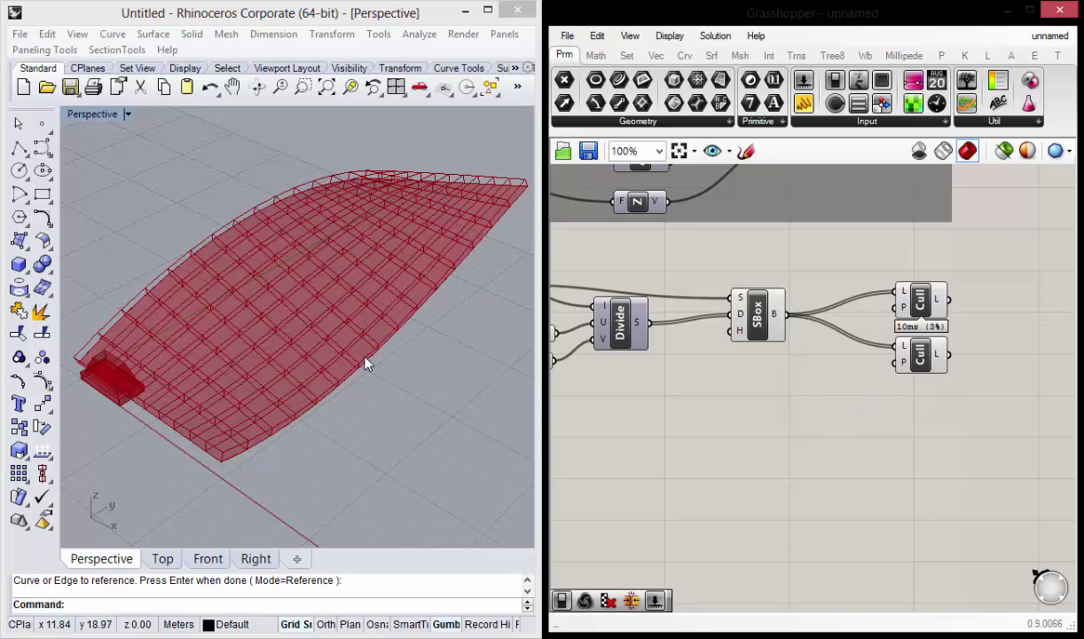
pyautogui.moveTo(368, 363)
pyautogui.mouseDown(button='right')
pyautogui.moveTo(375, 346)
pyautogui.moveTo(363, 377)
pyautogui.mouseUp(button='right')
pyautogui.moveTo(965, 431); pyautogui.dragTo(923, 252)
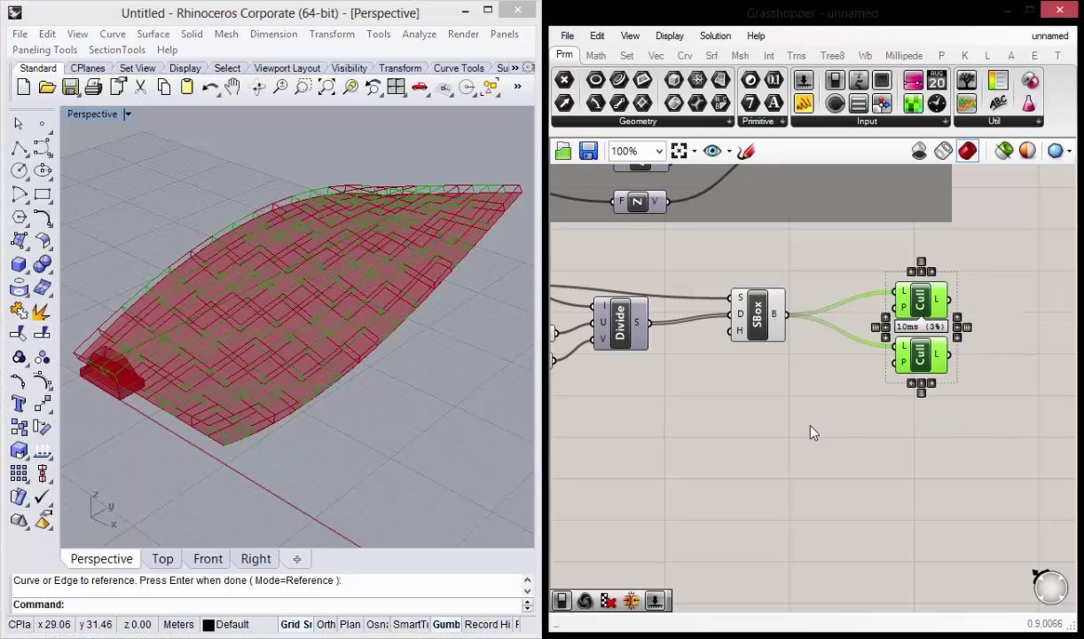
pyautogui.click(741, 309)
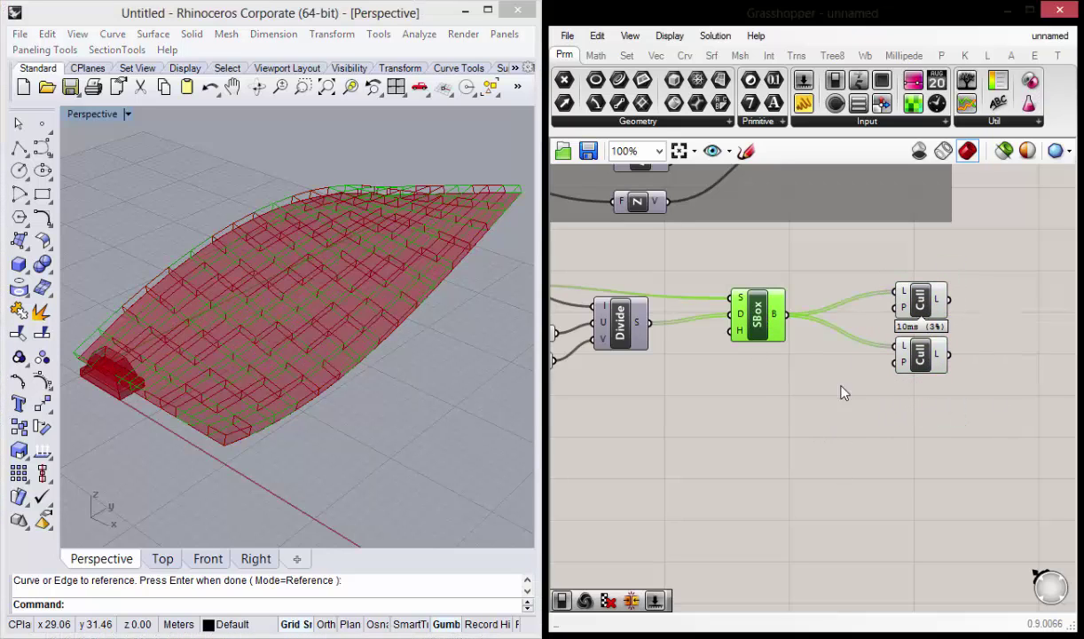
pyautogui.scroll(2, 320, 349)
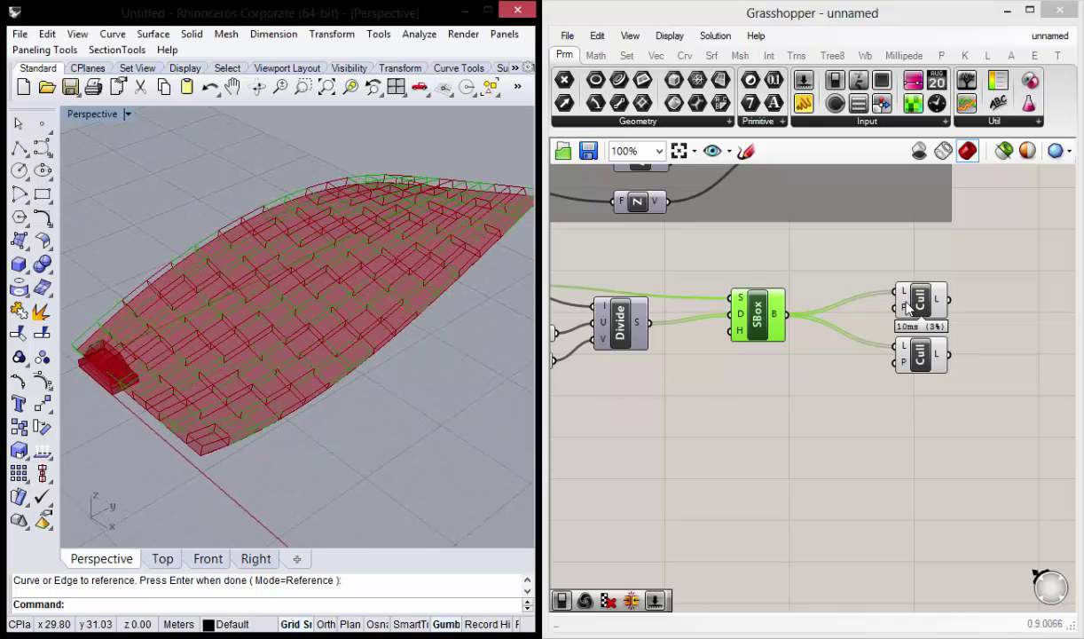
pyautogui.moveTo(943, 441); pyautogui.dragTo(919, 279)
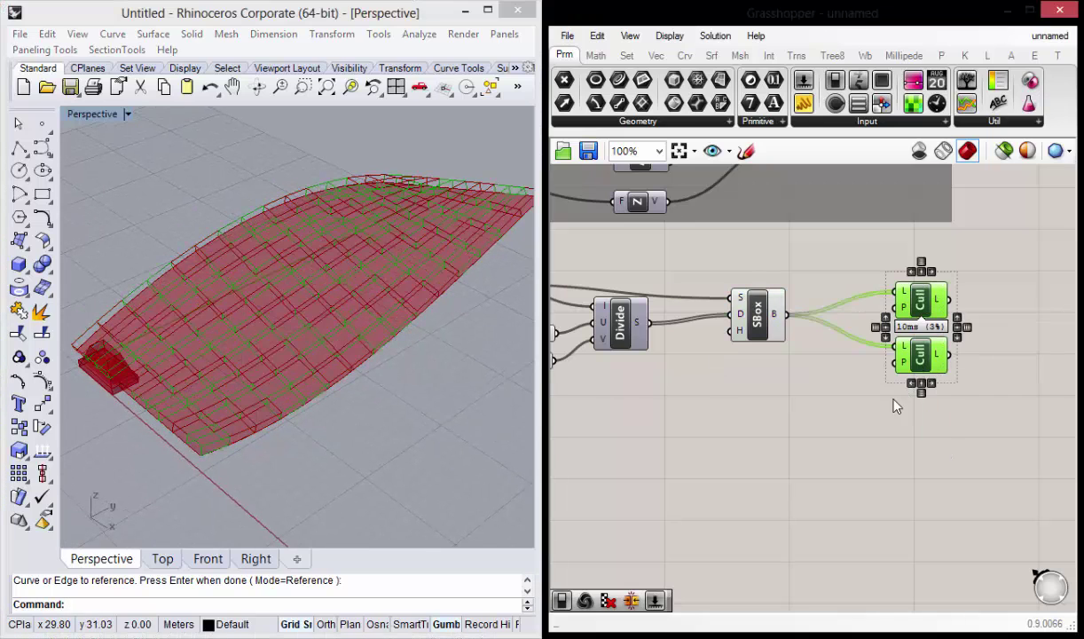
pyautogui.click(895, 399)
pyautogui.click(919, 300)
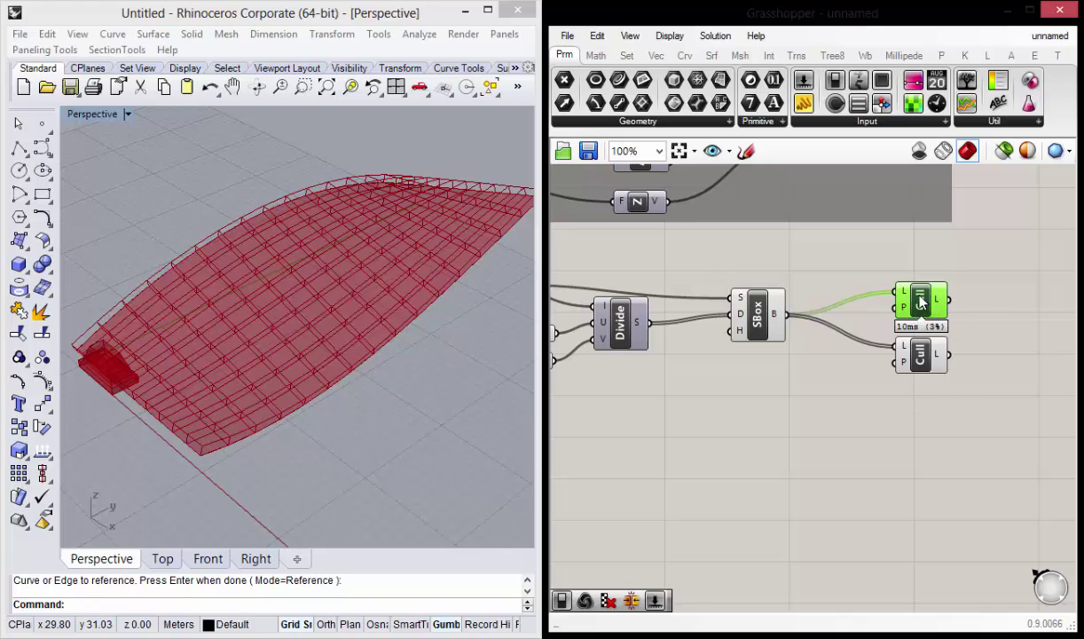
pyautogui.click(919, 355)
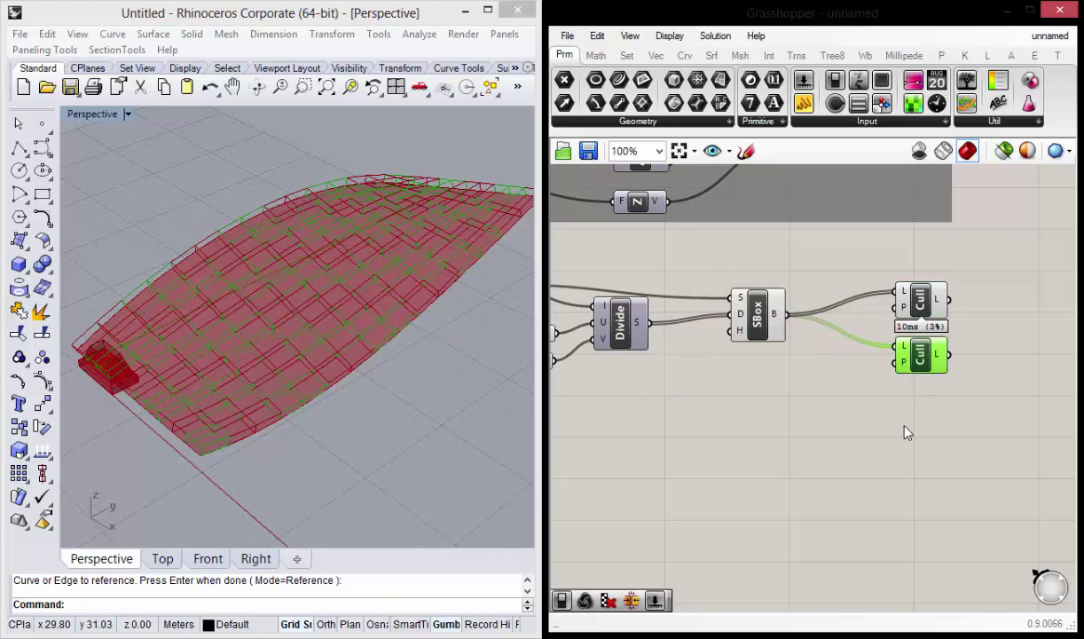
pyautogui.click(921, 306)
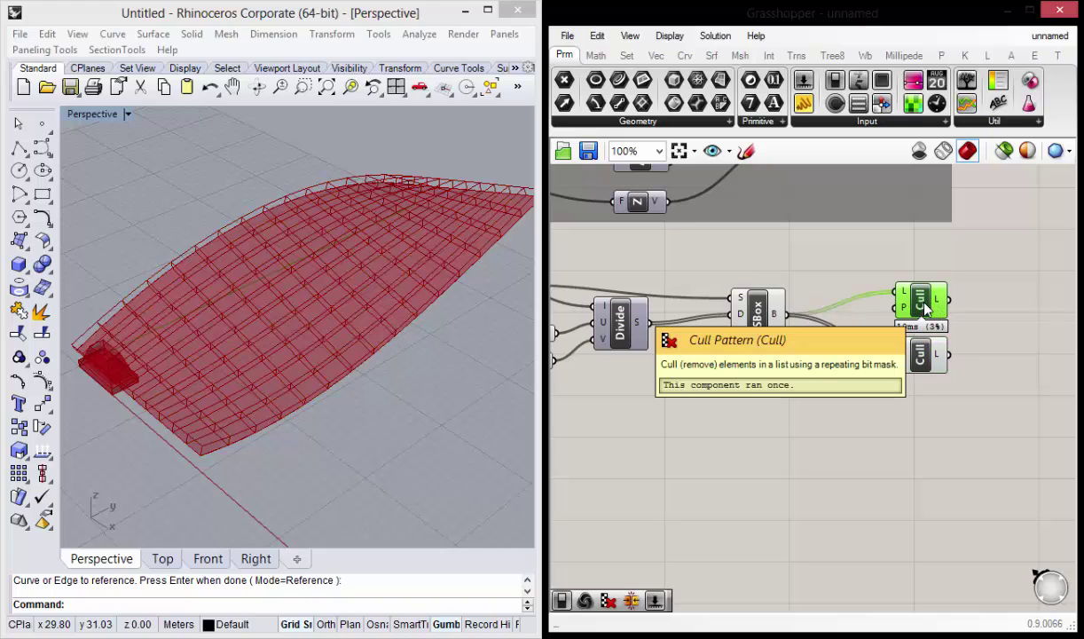
pyautogui.click(923, 361)
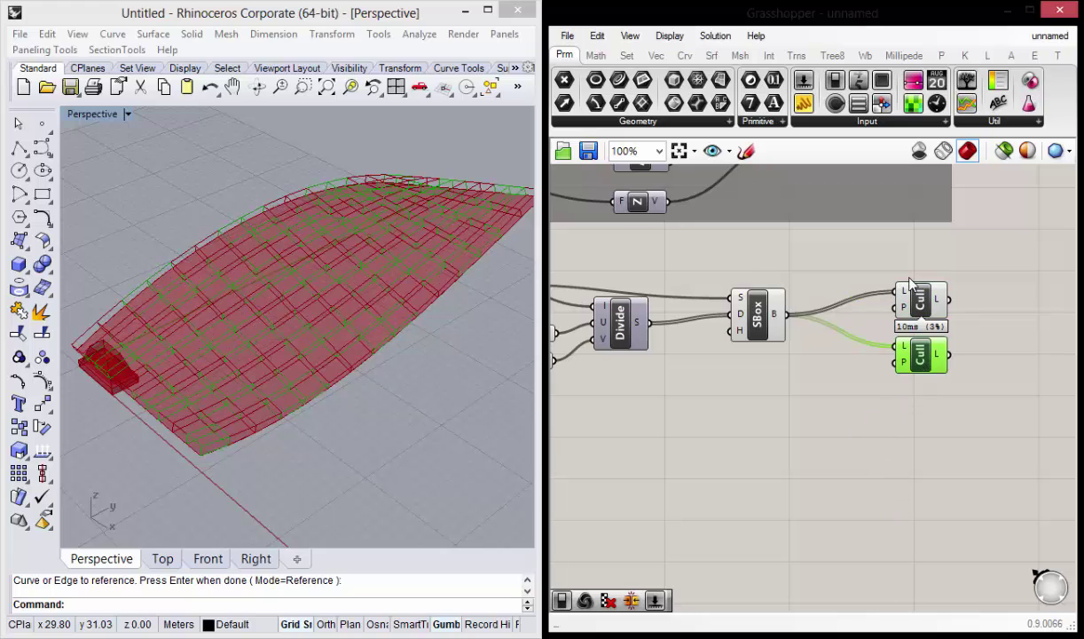
pyautogui.click(756, 282)
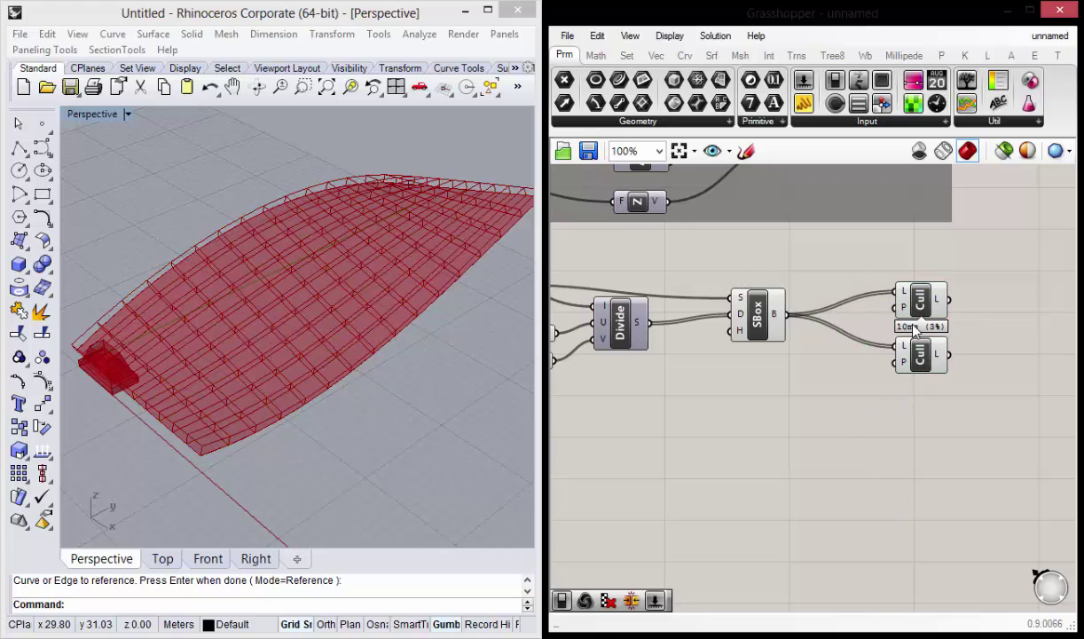
pyautogui.scroll(3, 914, 327)
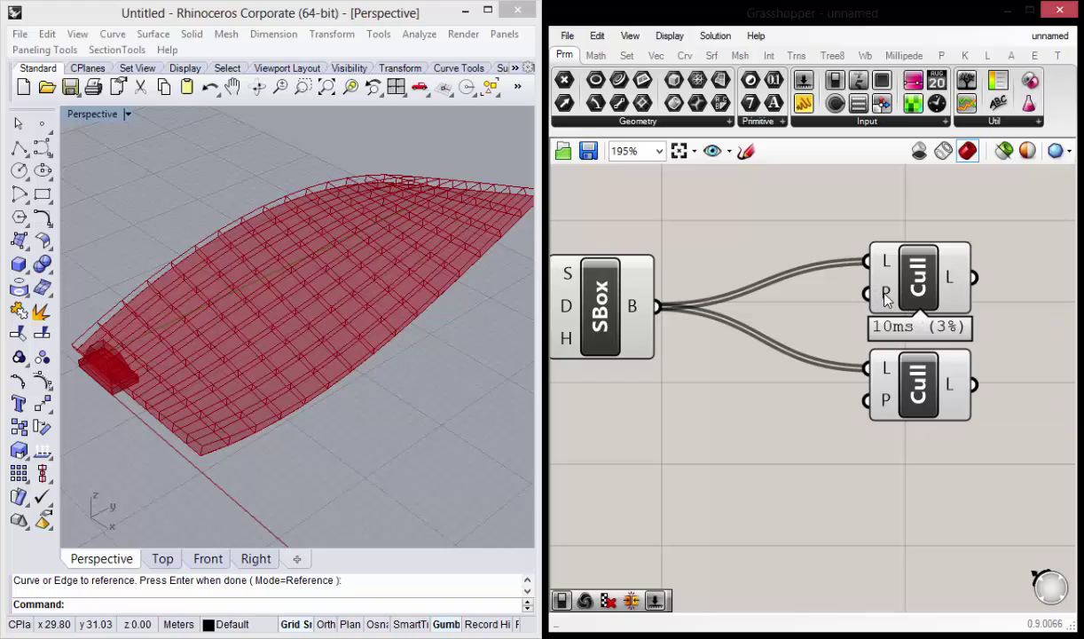
# Invert the top Cull's P input and preview the alternating boxes it keeps.
pyautogui.rightClick(885, 293)
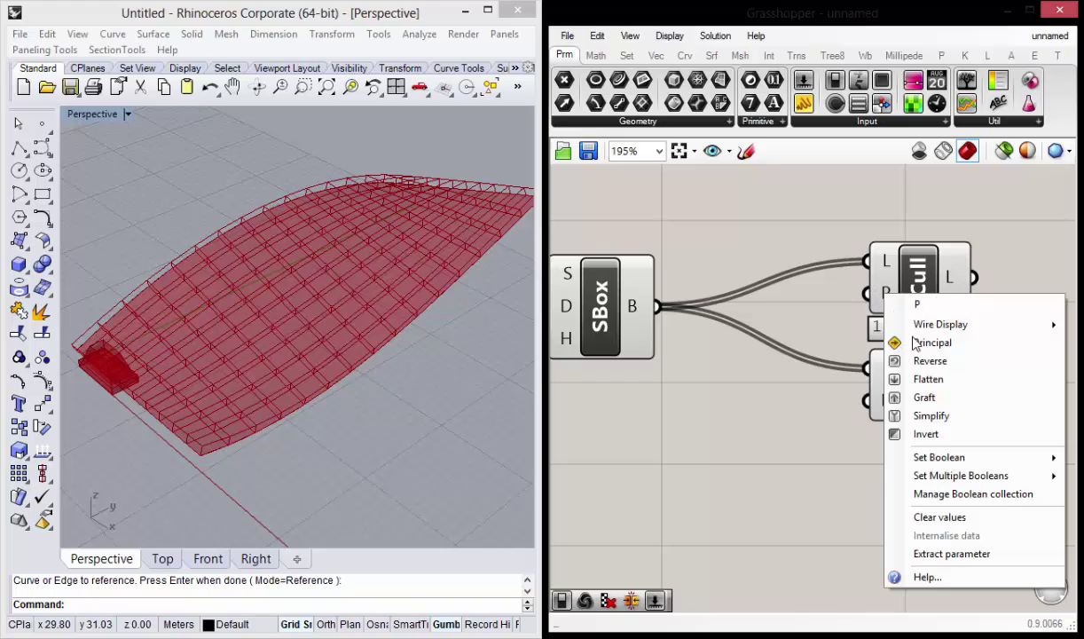
pyautogui.click(935, 436)
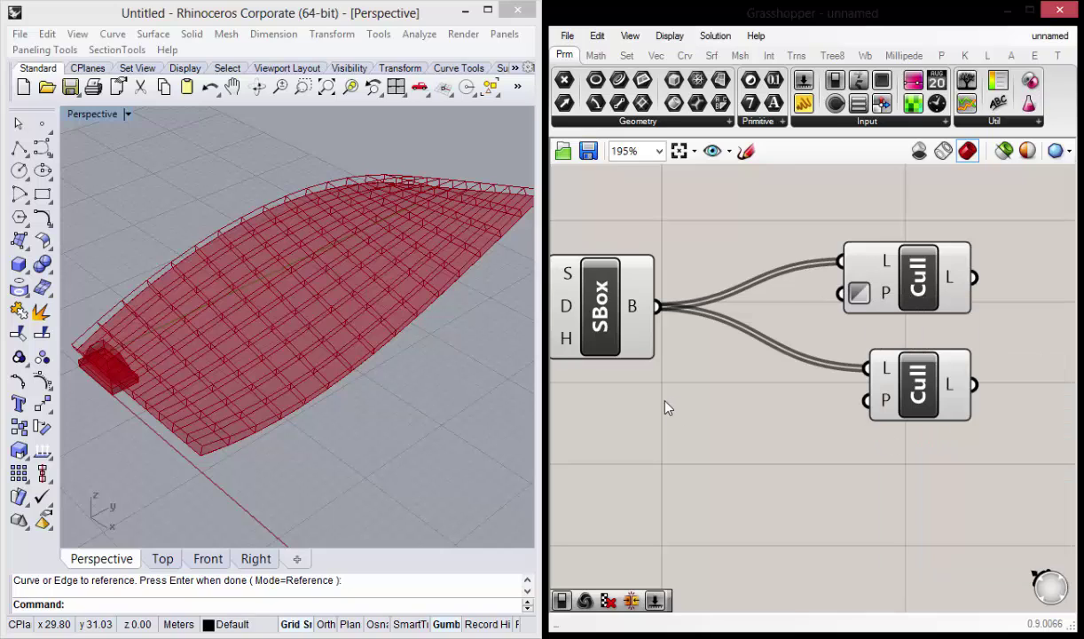
pyautogui.click(878, 275)
pyautogui.moveTo(347, 346); pyautogui.dragTo(339, 331, button='right')
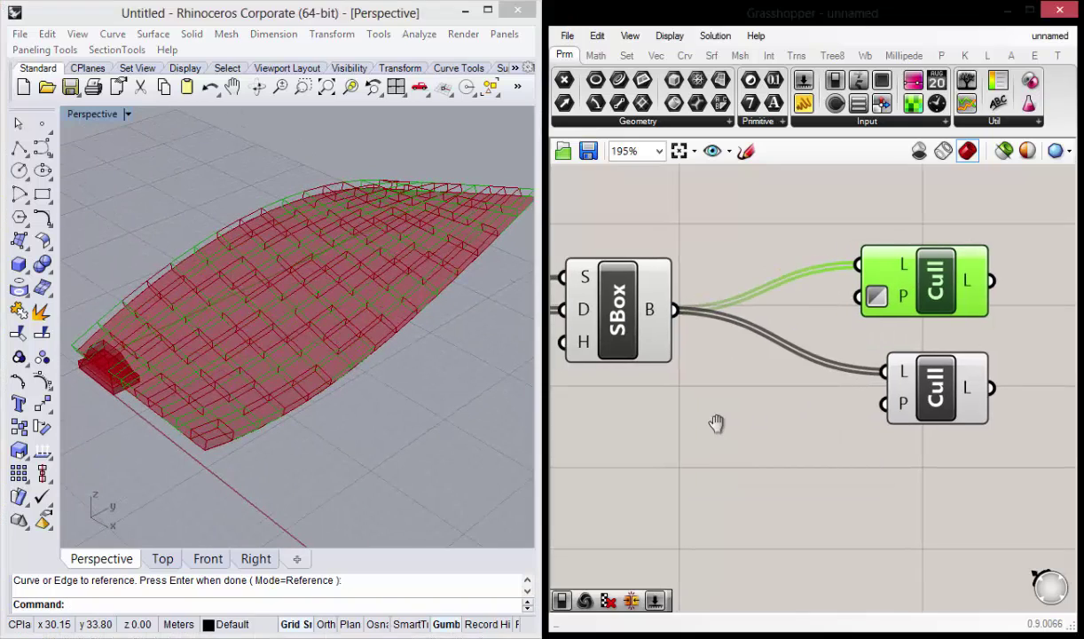
pyautogui.scroll(-1, 843, 404)
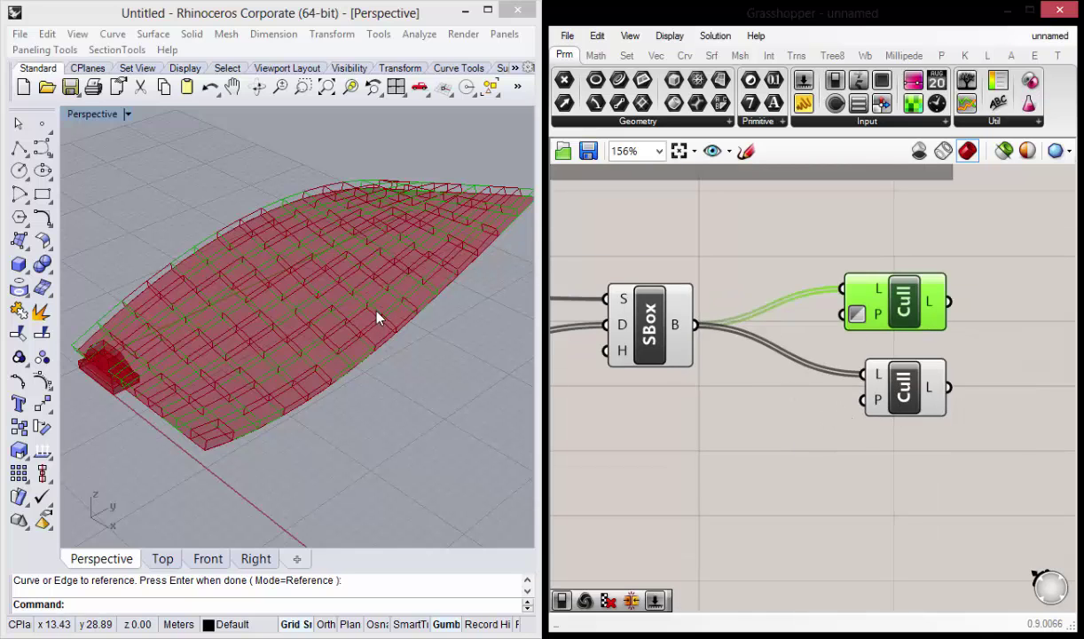
pyautogui.moveTo(373, 306)
pyautogui.mouseDown(button='right')
pyautogui.moveTo(385, 307)
pyautogui.moveTo(346, 273)
pyautogui.mouseUp(button='right')
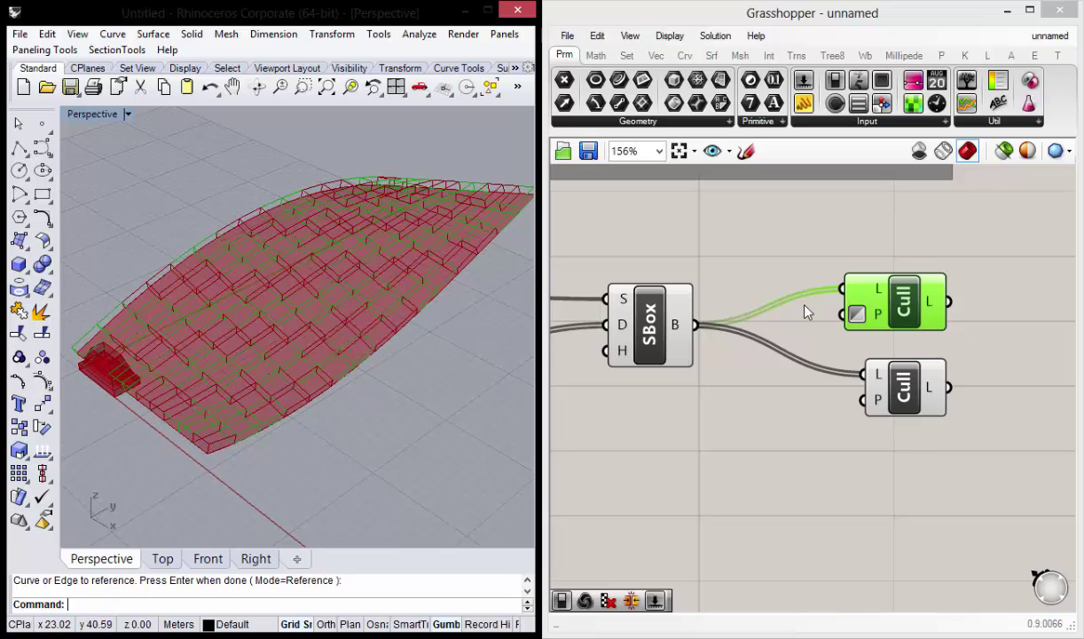
pyautogui.moveTo(349, 311); pyautogui.dragTo(441, 300, button='right')
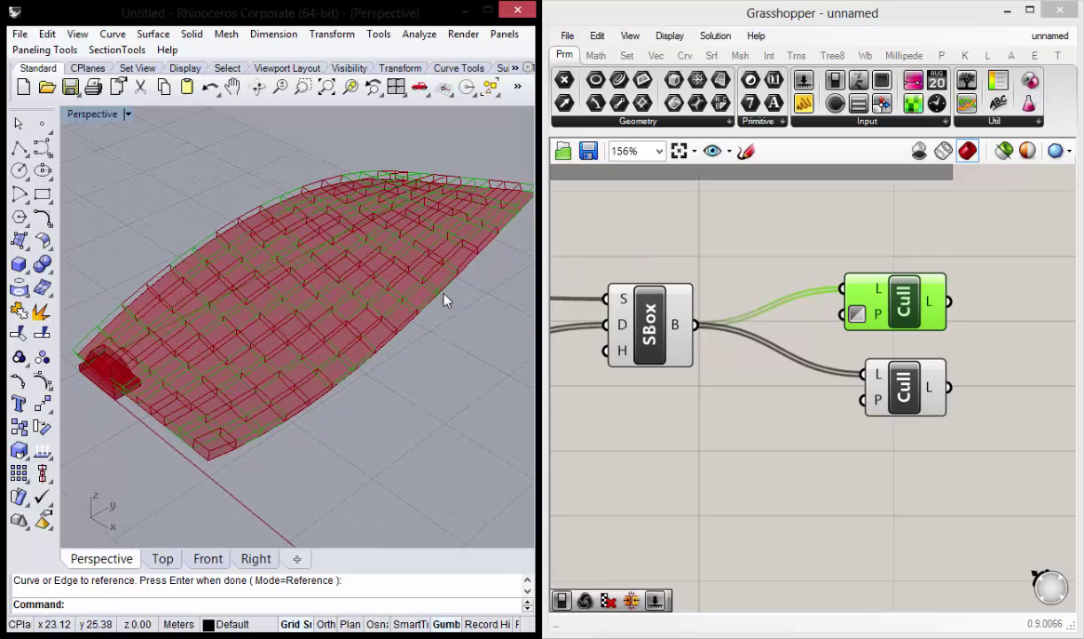
# Preview the complementary boxes kept by the lower Cull.
pyautogui.click(912, 390)
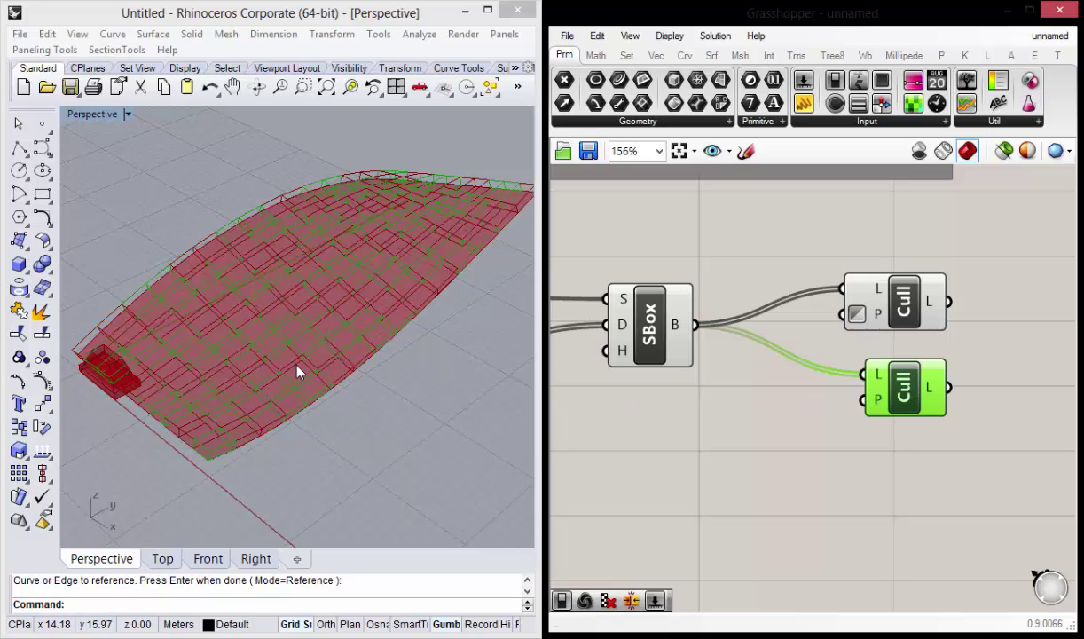
pyautogui.moveTo(286, 364); pyautogui.dragTo(300, 343, button='right')
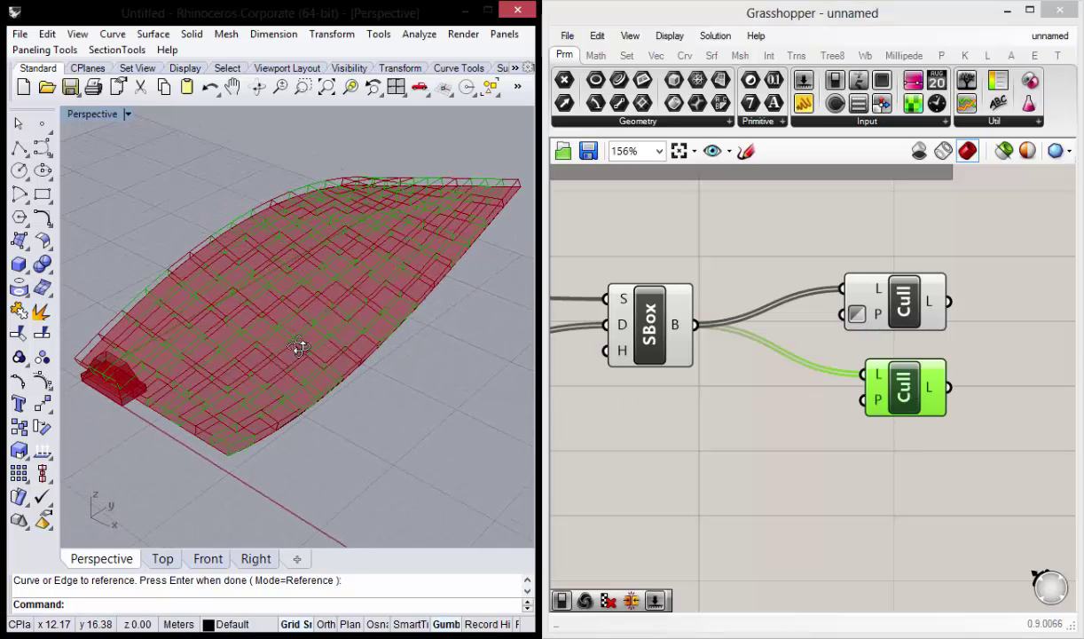
pyautogui.click(798, 253)
pyautogui.scroll(-5, 781, 266)
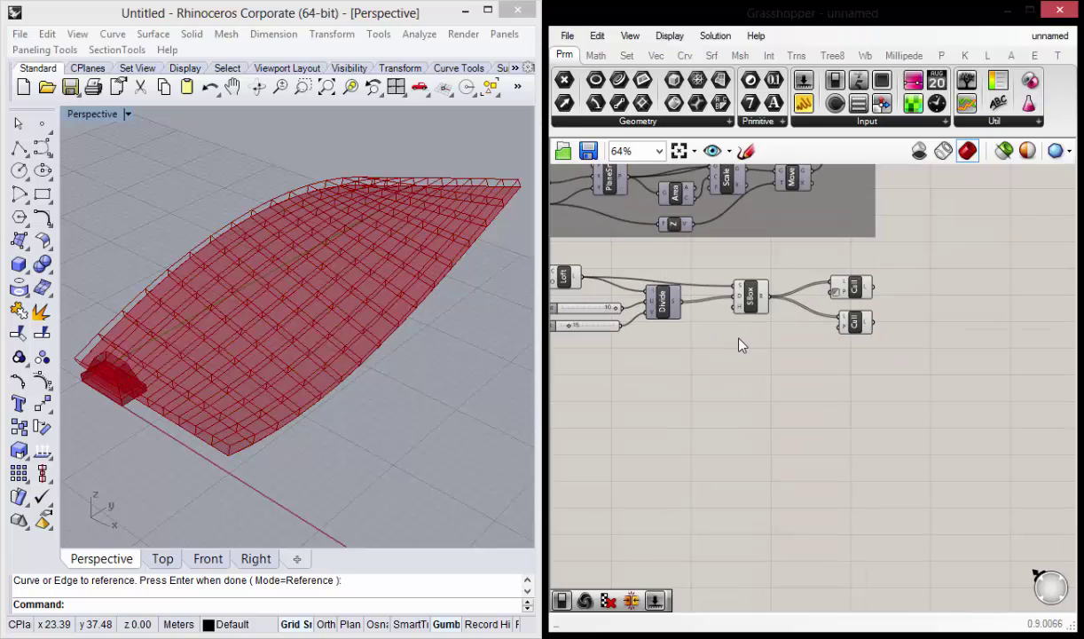
# Turn off the Loft component's preview so the lofted surface disappears.
pyautogui.moveTo(772, 339)
pyautogui.mouseDown(button='right')
pyautogui.moveTo(805, 393)
pyautogui.moveTo(802, 369)
pyautogui.mouseUp(button='right')
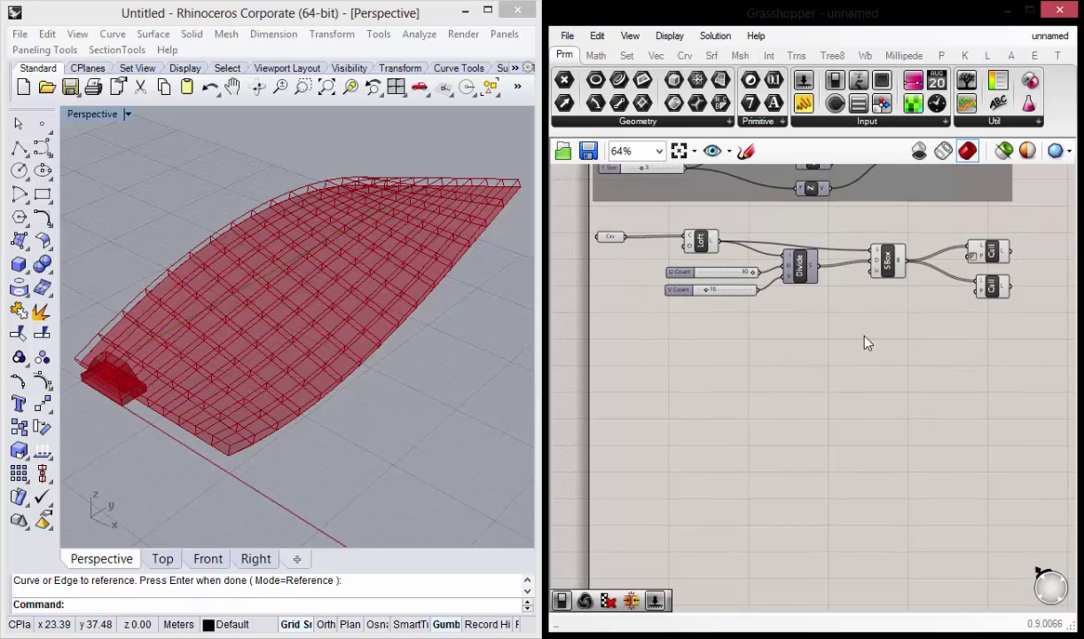
pyautogui.moveTo(865, 342); pyautogui.dragTo(849, 345, button='right')
pyautogui.moveTo(344, 298)
pyautogui.mouseDown(button='right')
pyautogui.moveTo(380, 348)
pyautogui.moveTo(453, 244)
pyautogui.mouseUp(button='right')
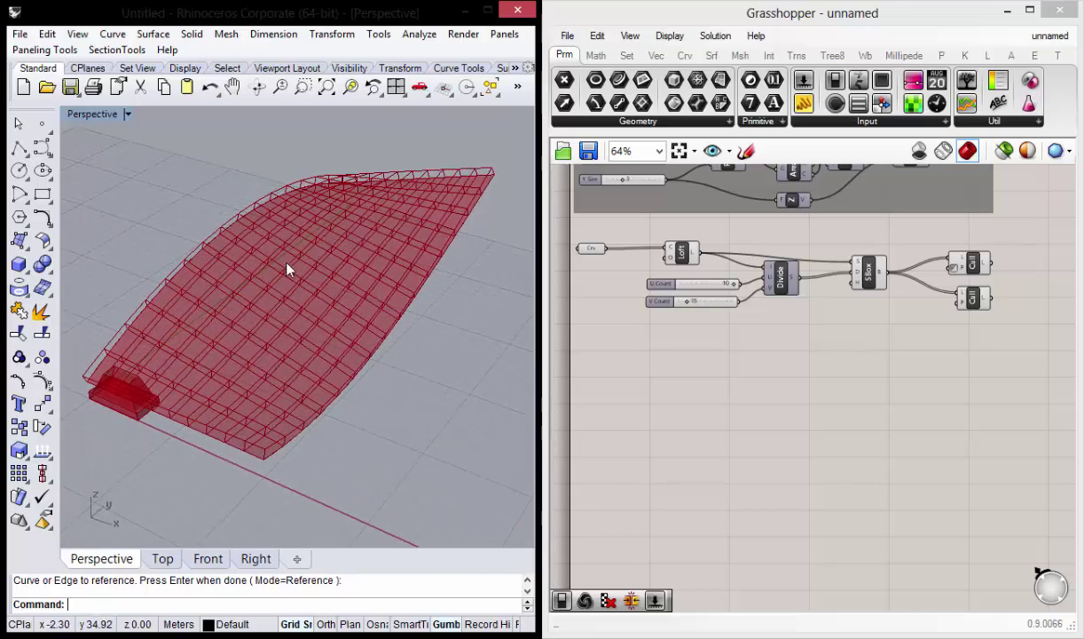
pyautogui.moveTo(359, 332); pyautogui.dragTo(424, 281, button='right')
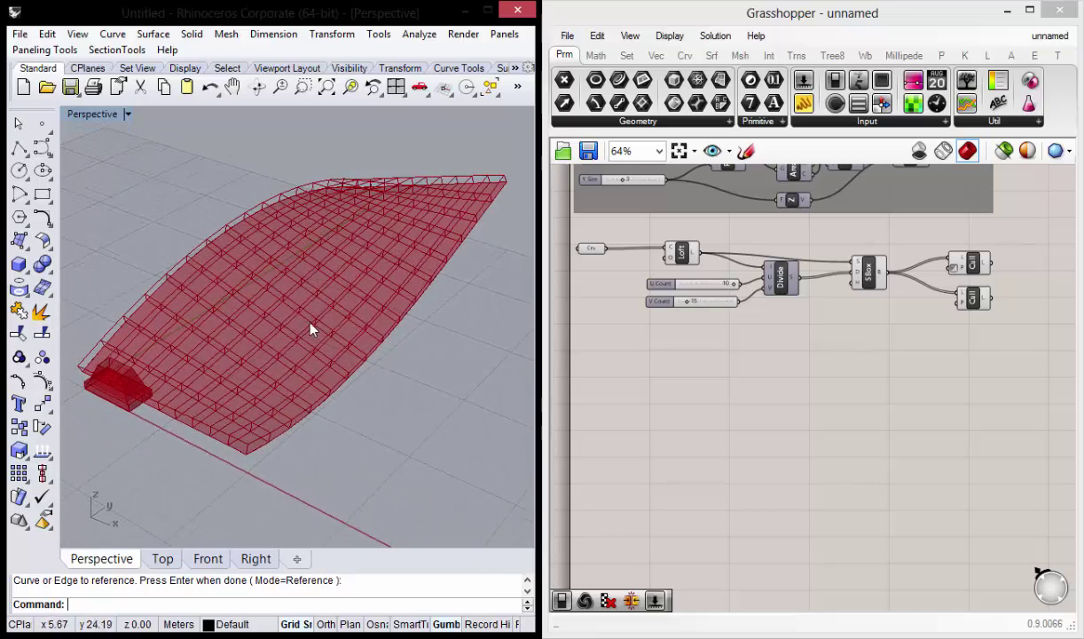
pyautogui.moveTo(310, 327); pyautogui.dragTo(293, 321, button='right')
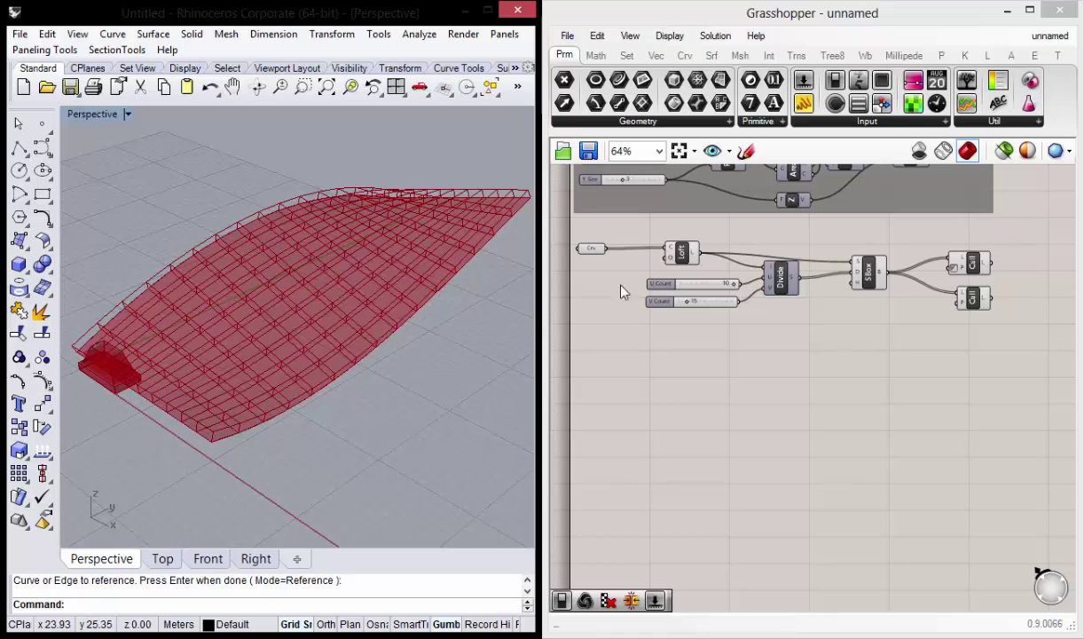
pyautogui.scroll(3, 608, 257)
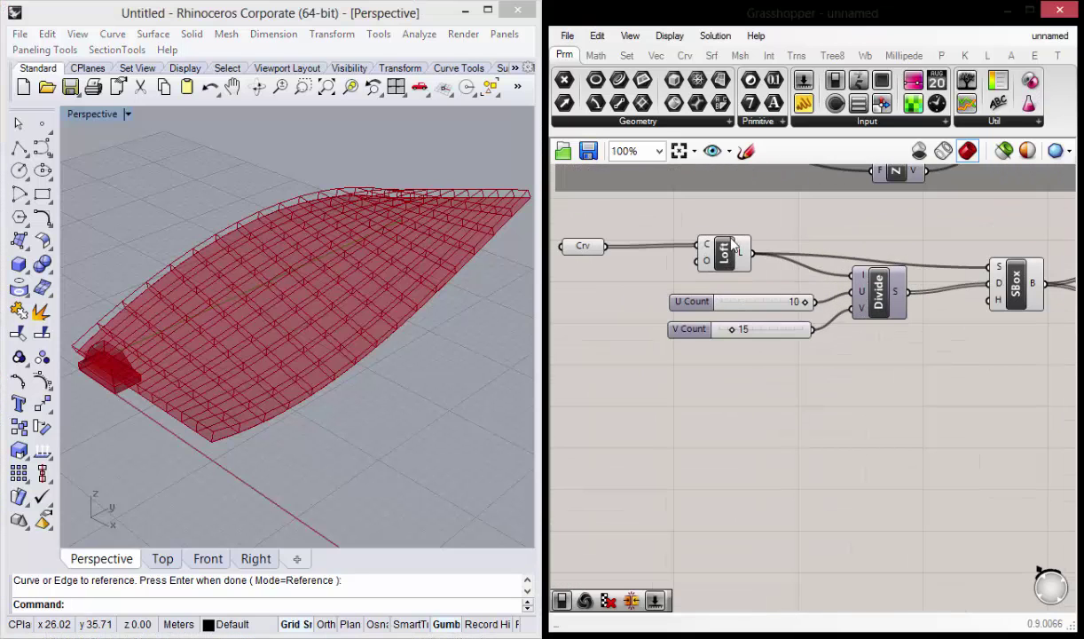
pyautogui.click(724, 255)
pyautogui.rightClick(725, 257)
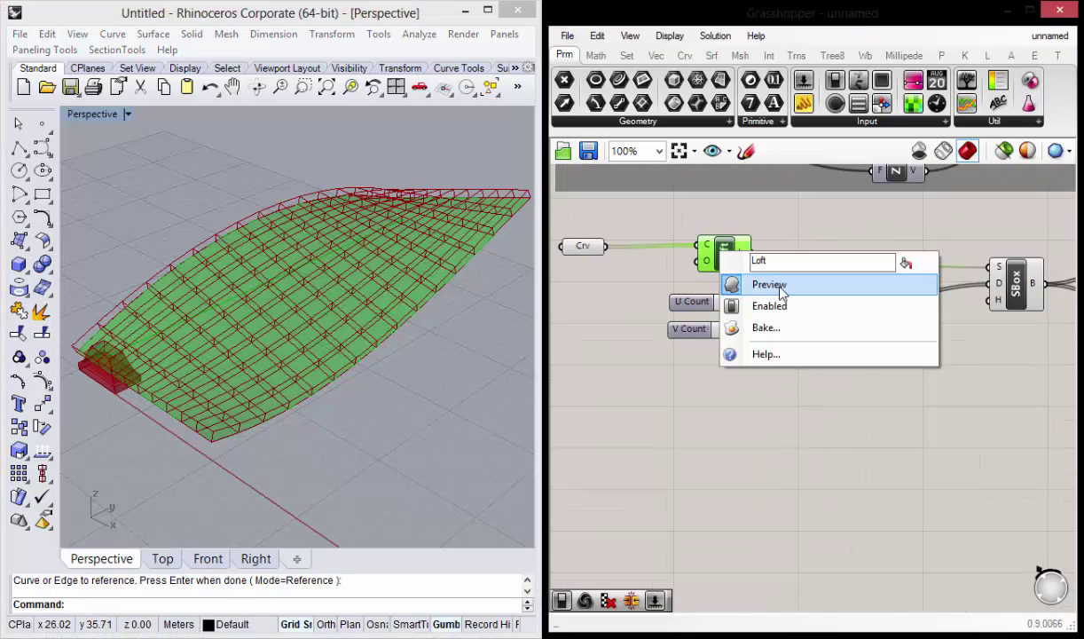
pyautogui.click(747, 282)
# Check the Crv parameter's options and source curves, leaving them unchanged.
pyautogui.moveTo(630, 330); pyautogui.dragTo(668, 330, button='right')
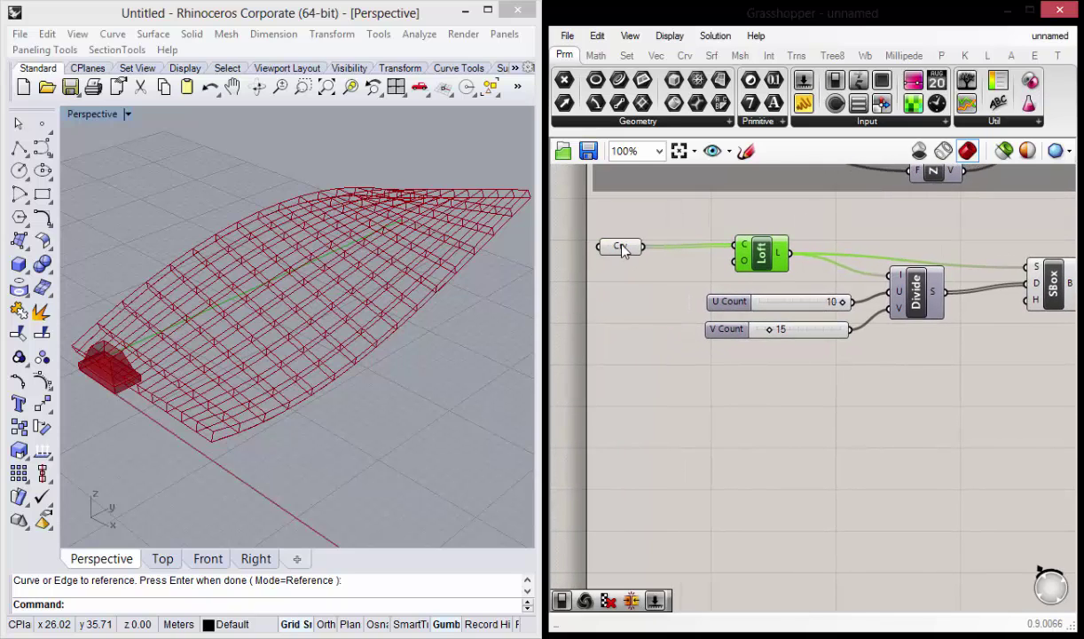
pyautogui.rightClick(623, 248)
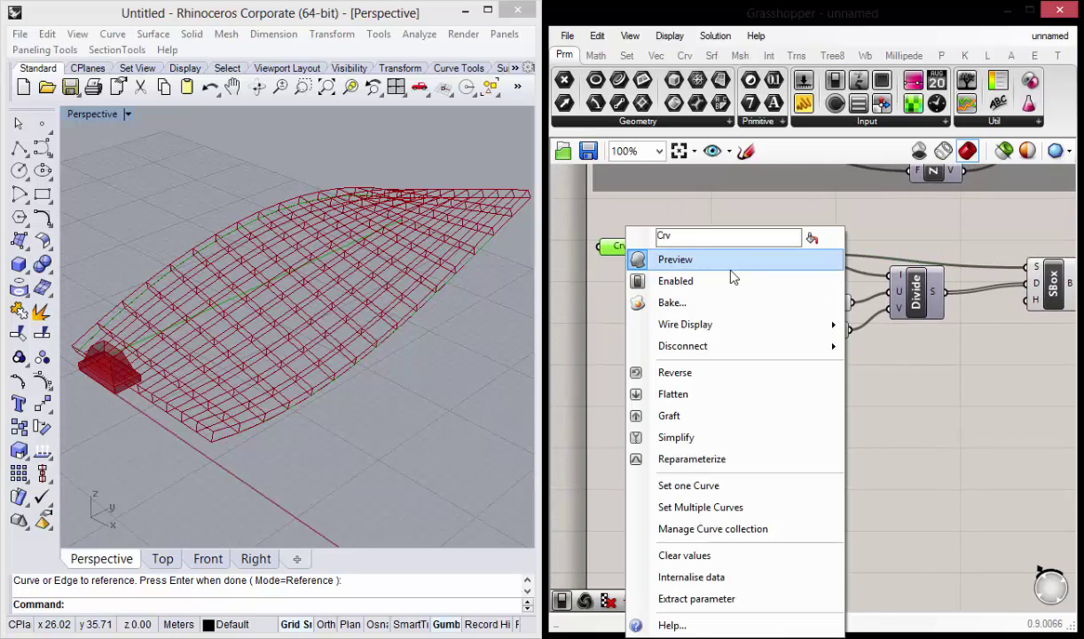
pyautogui.press('Escape')
pyautogui.moveTo(361, 259); pyautogui.dragTo(417, 277, button='right')
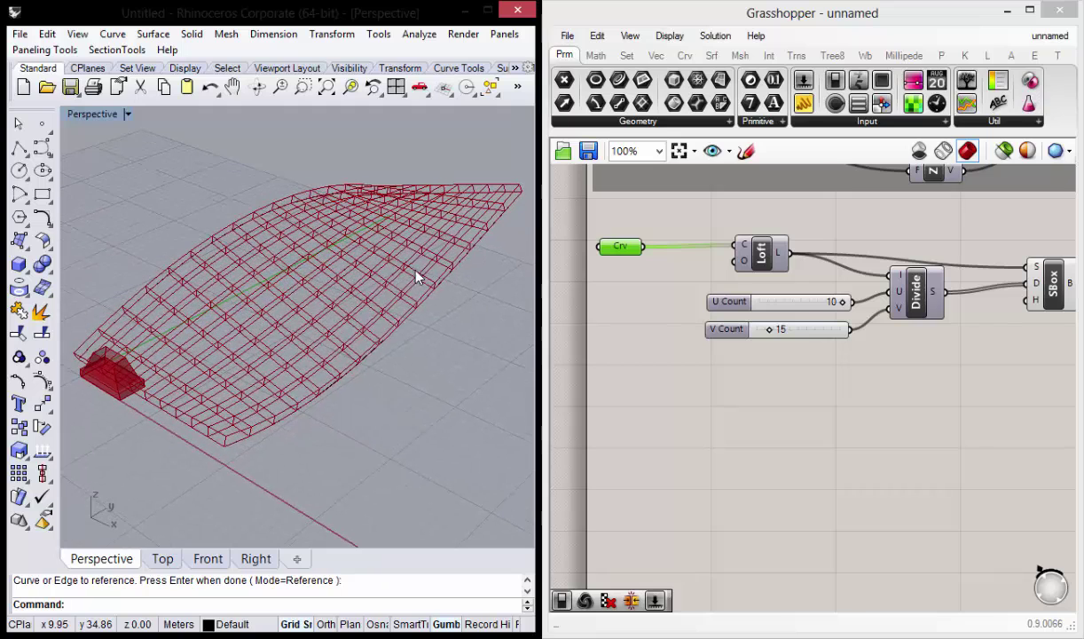
pyautogui.click(355, 333)
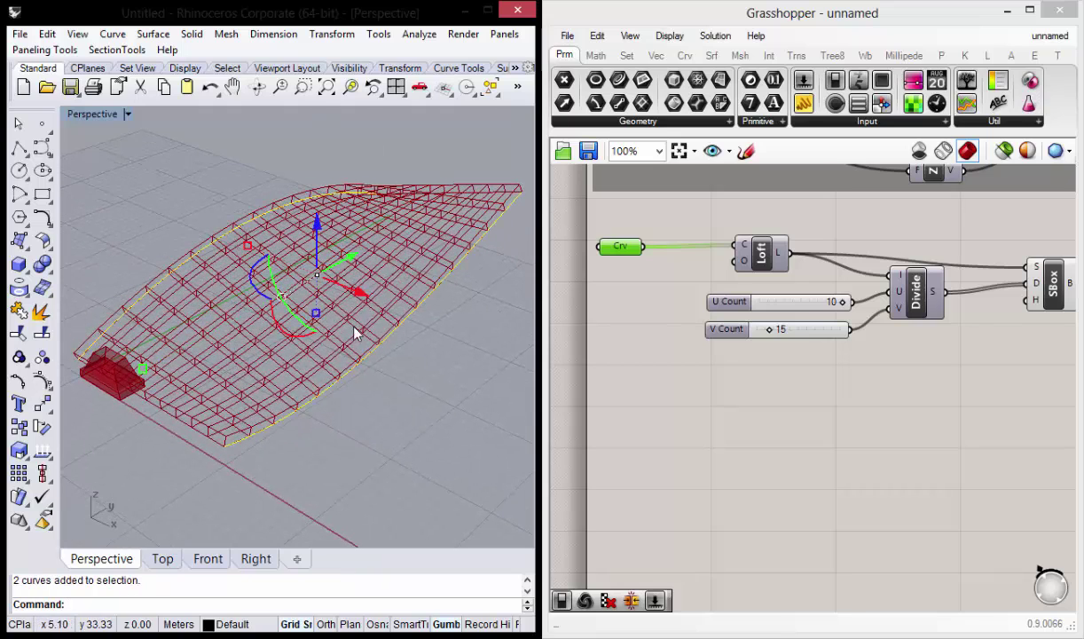
pyautogui.click(398, 403)
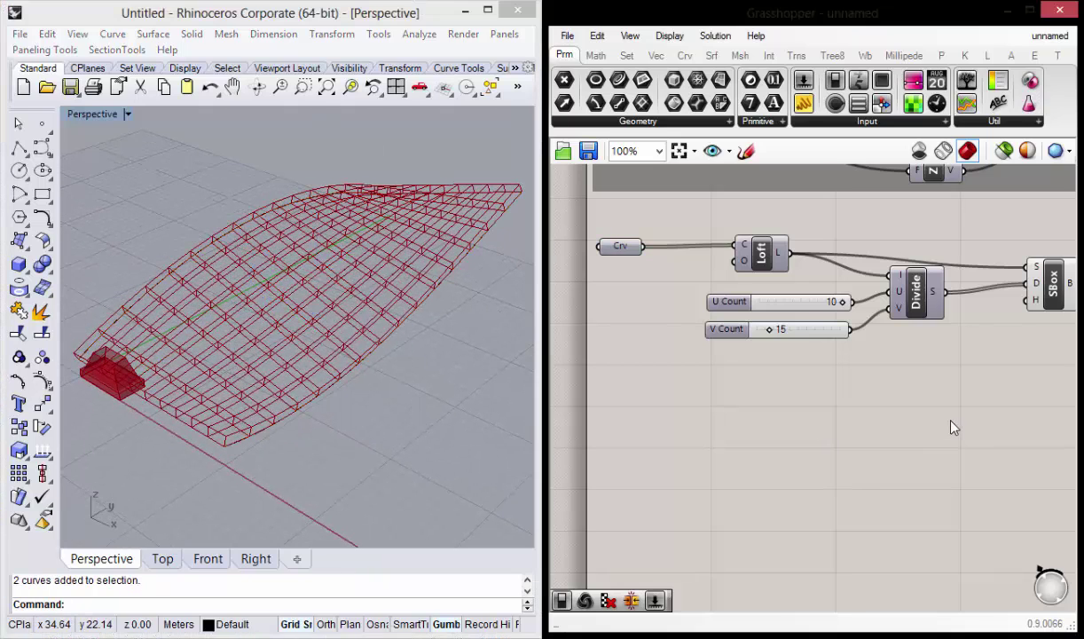
pyautogui.moveTo(954, 427); pyautogui.dragTo(835, 392, button='right')
pyautogui.scroll(-2, 848, 395)
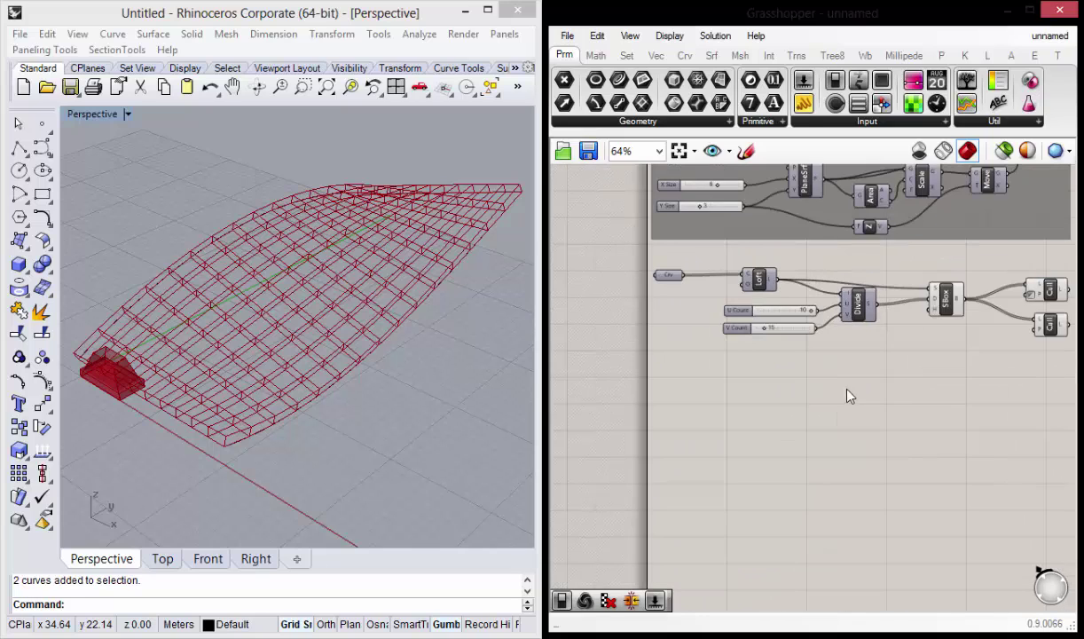
pyautogui.scroll(1, 848, 396)
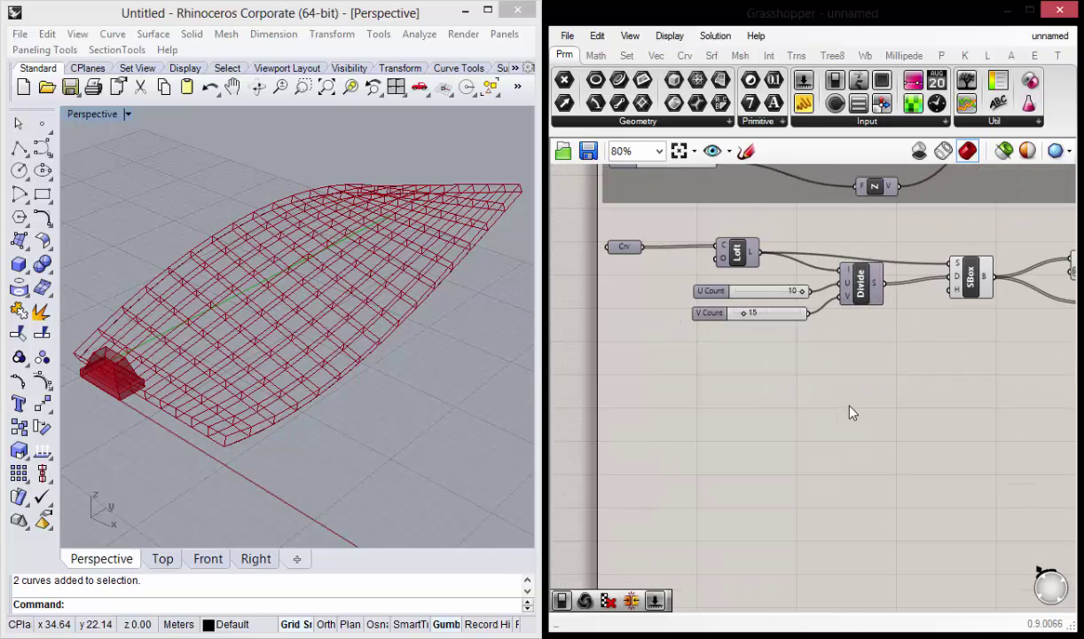
# Add a Multiplication component that multiplies the U Count and V Count sliders.
pyautogui.doubleClick(743, 392)
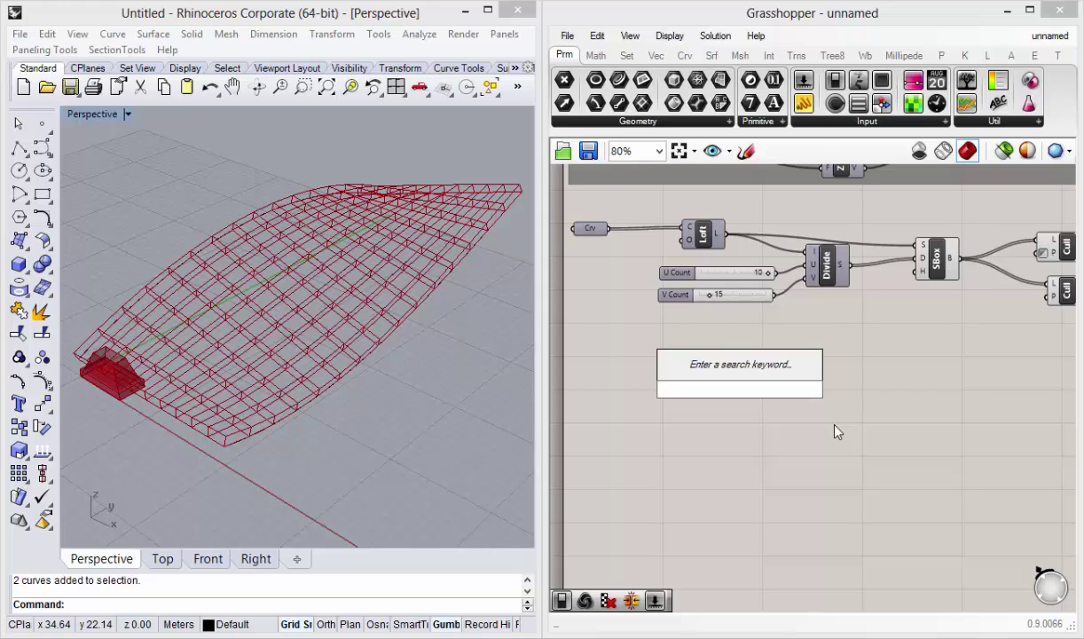
pyautogui.write('multi')
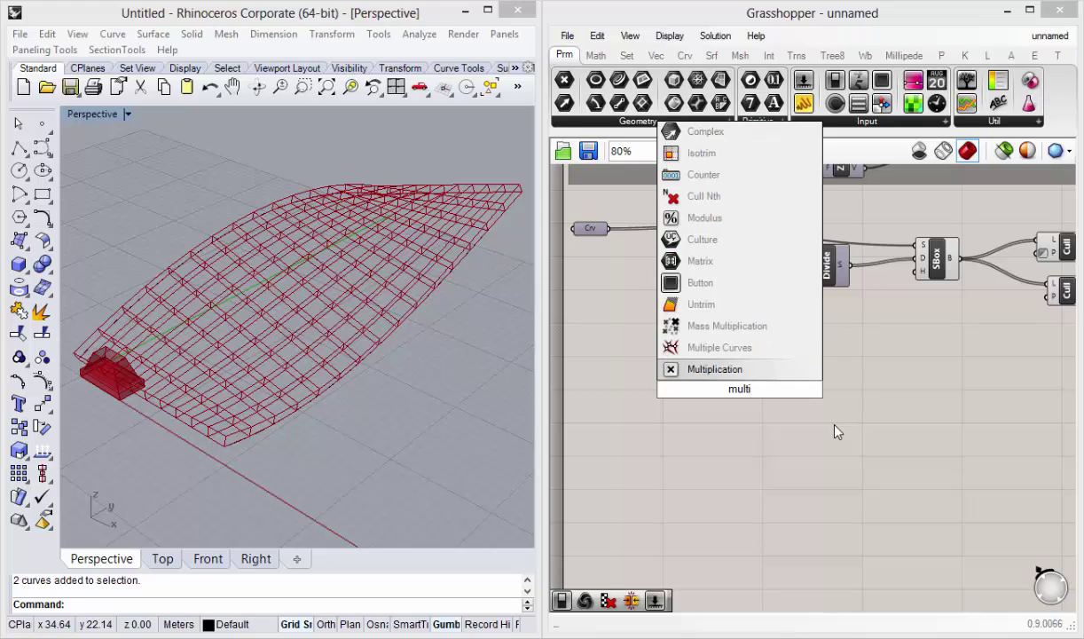
pyautogui.click(767, 371)
pyautogui.moveTo(742, 394); pyautogui.dragTo(841, 374)
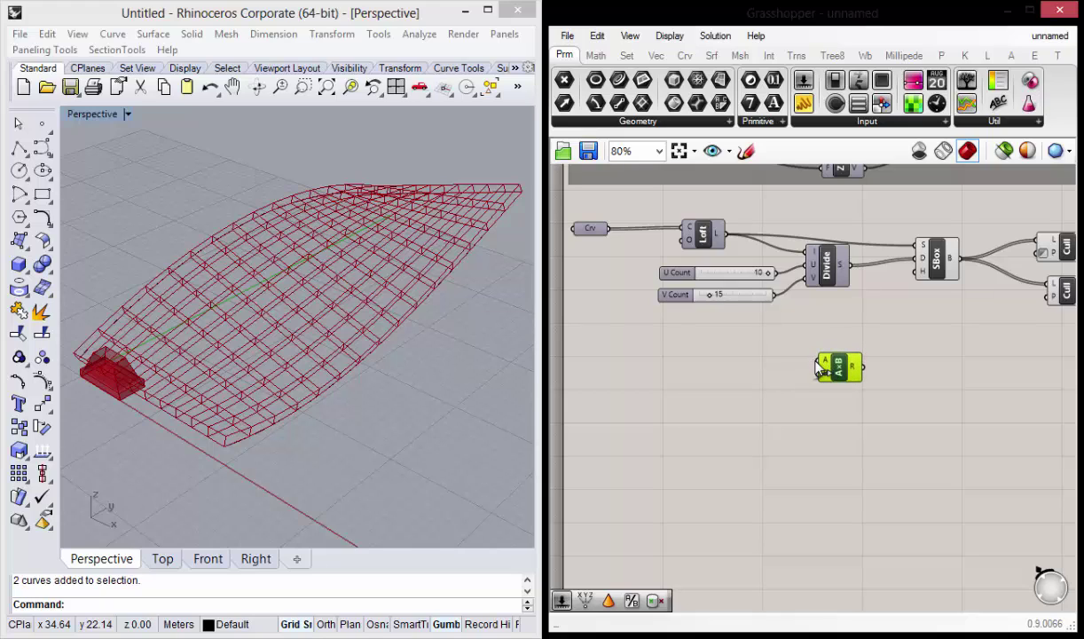
pyautogui.moveTo(769, 417); pyautogui.dragTo(744, 385, button='right')
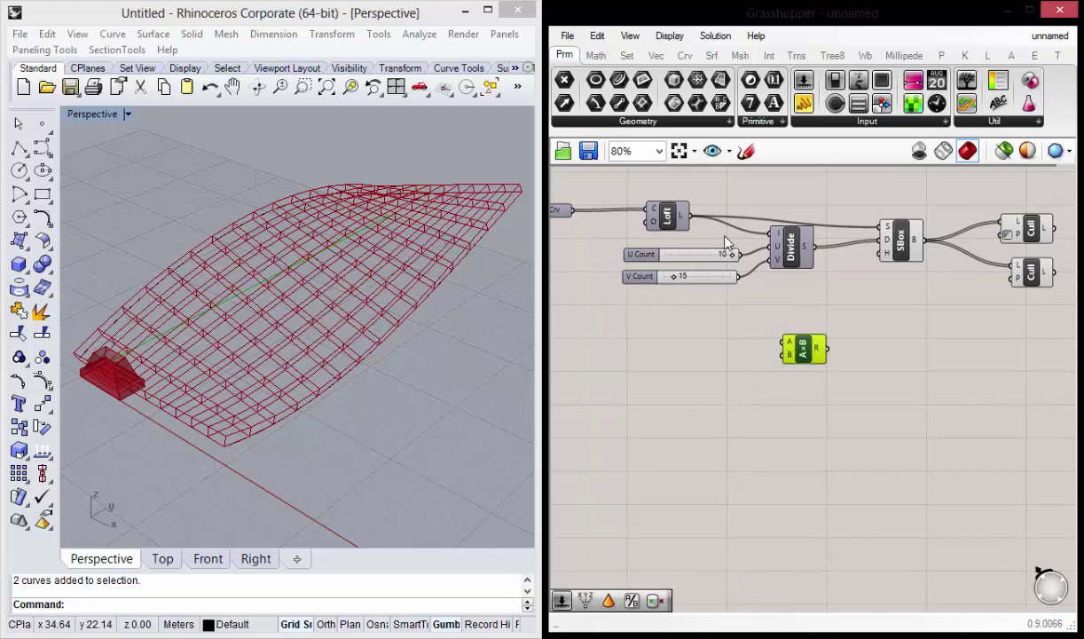
pyautogui.moveTo(765, 316); pyautogui.dragTo(765, 339)
pyautogui.moveTo(737, 277); pyautogui.dragTo(783, 355)
# Place a Division (A/B) component and wire the A×B product into its A input.
pyautogui.moveTo(810, 401); pyautogui.dragTo(791, 404, button='right')
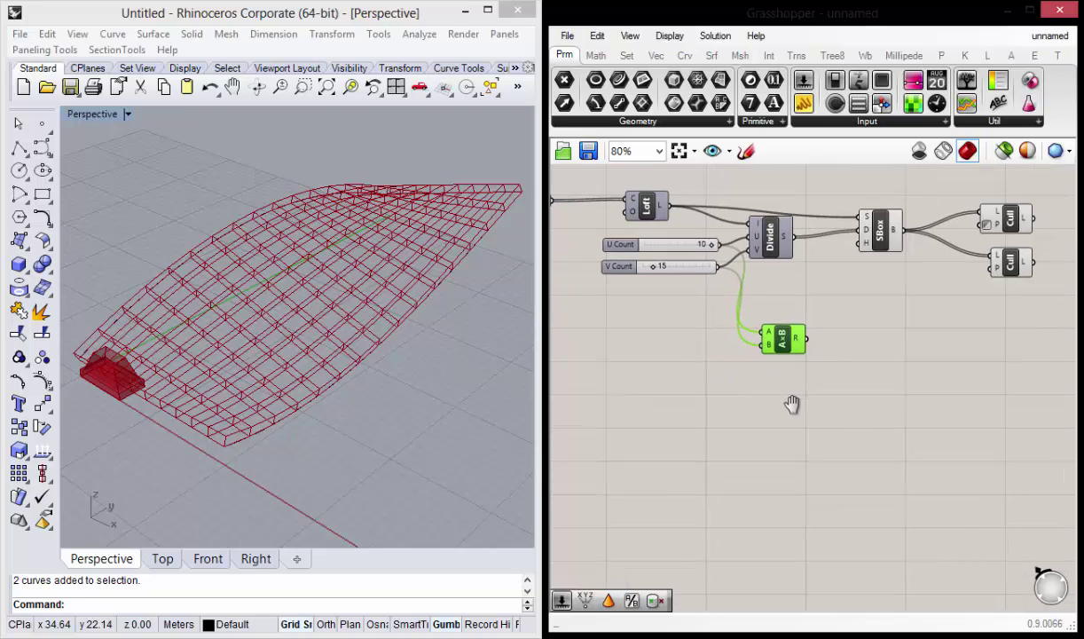
pyautogui.moveTo(864, 383); pyautogui.dragTo(845, 362, button='right')
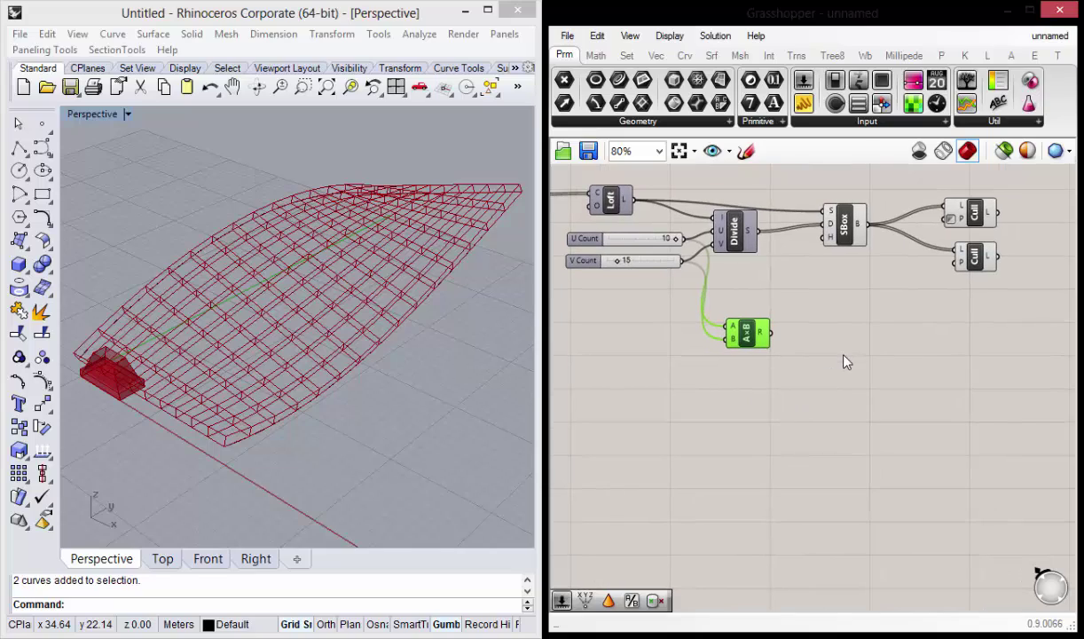
pyautogui.moveTo(486, 409)
pyautogui.mouseDown(button='right')
pyautogui.moveTo(370, 346)
pyautogui.moveTo(399, 375)
pyautogui.moveTo(380, 377)
pyautogui.mouseUp(button='right')
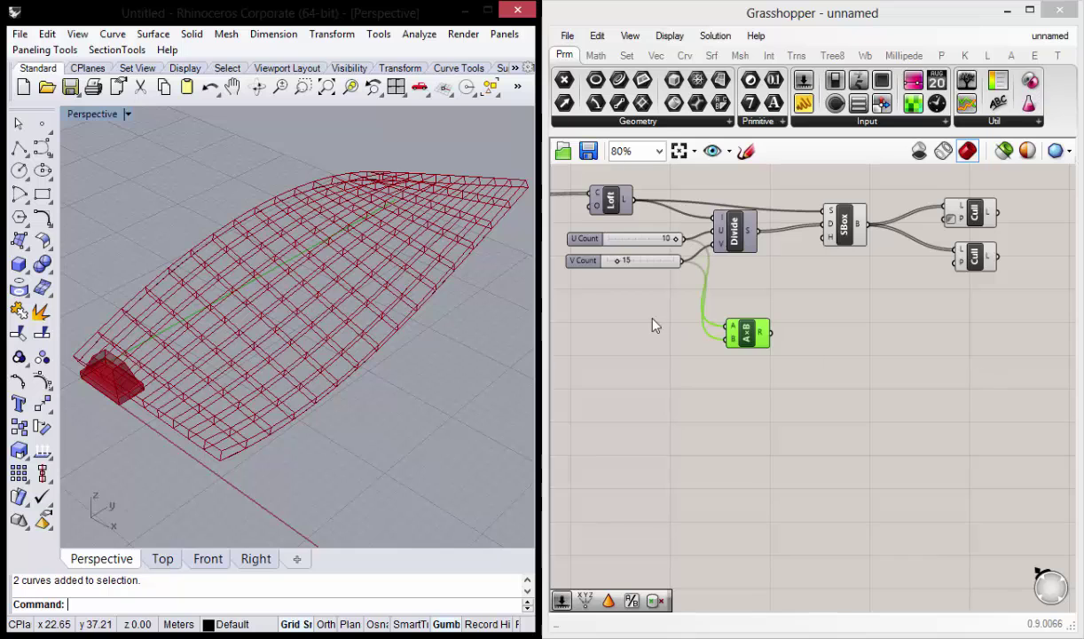
pyautogui.moveTo(311, 324)
pyautogui.mouseDown(button='right')
pyautogui.moveTo(266, 327)
pyautogui.moveTo(277, 326)
pyautogui.mouseUp(button='right')
pyautogui.doubleClick(822, 360)
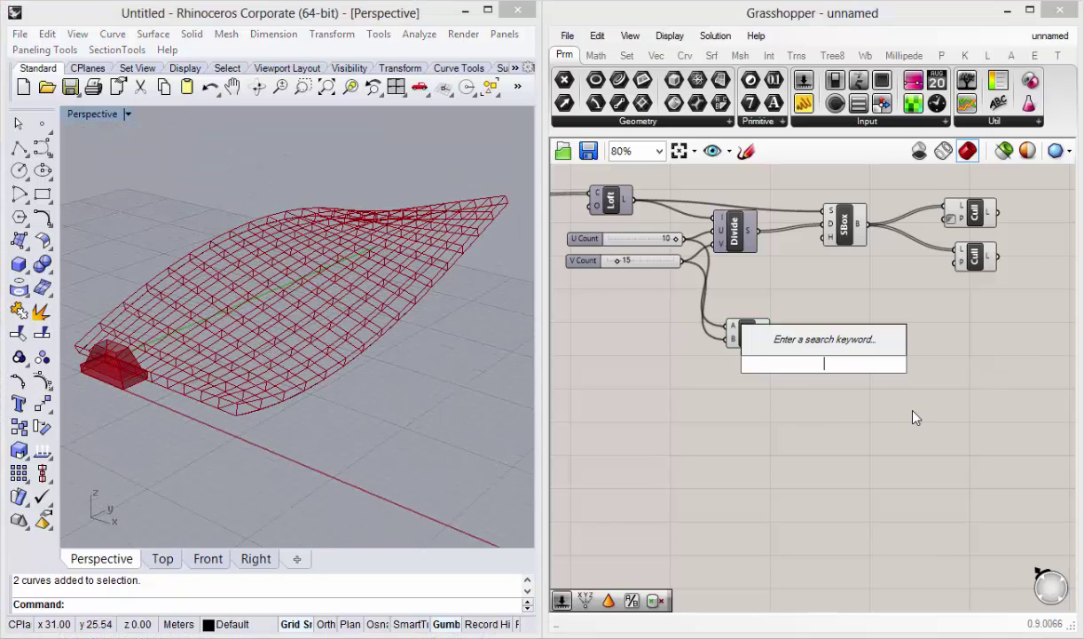
pyautogui.write('div')
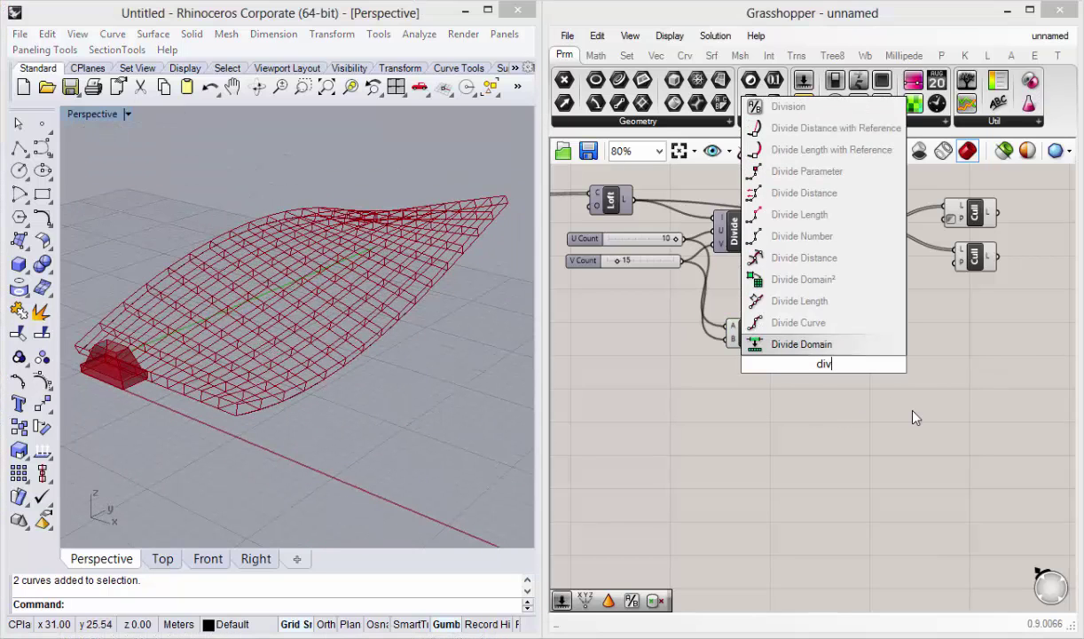
pyautogui.write('isio')
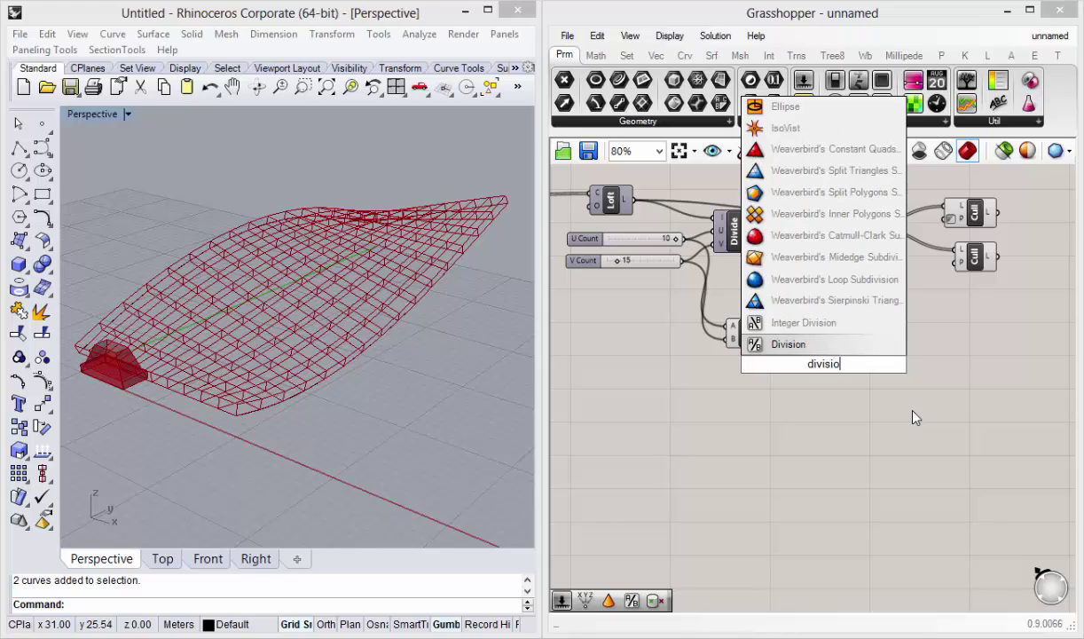
pyautogui.write('m')
pyautogui.click(788, 344)
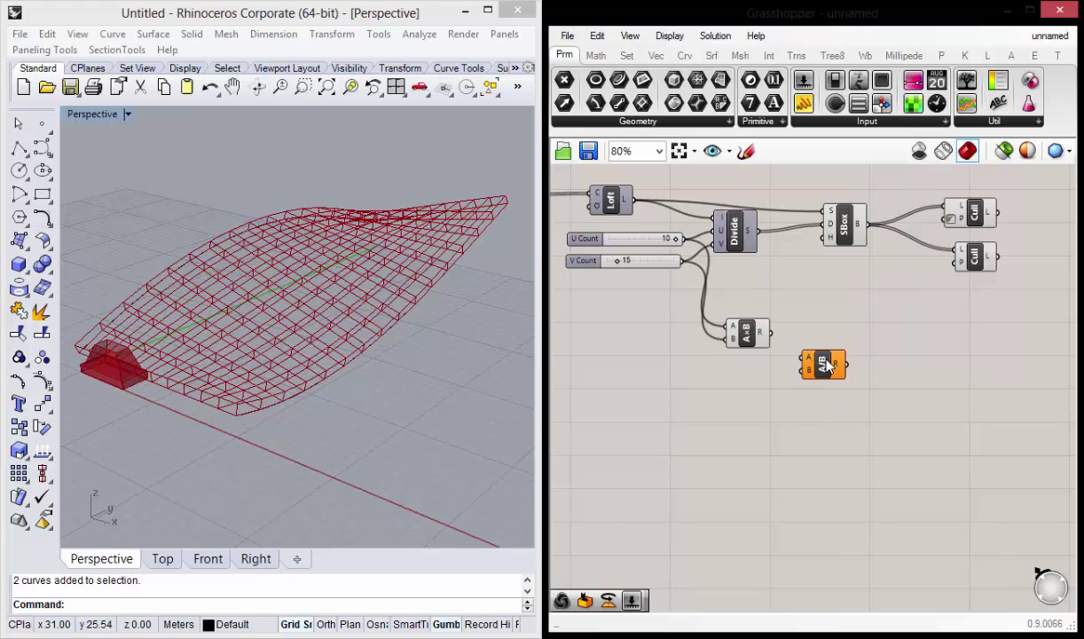
pyautogui.moveTo(826, 363)
pyautogui.mouseDown()
pyautogui.moveTo(847, 332)
pyautogui.moveTo(853, 342)
pyautogui.mouseUp()
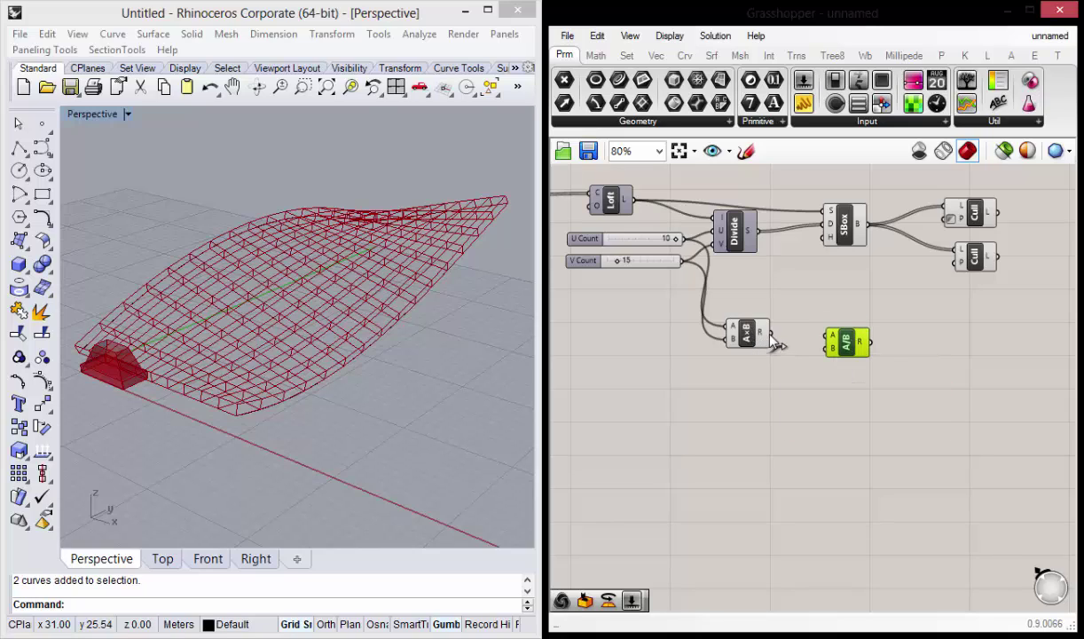
pyautogui.moveTo(815, 331)
pyautogui.mouseDown()
pyautogui.moveTo(858, 344)
pyautogui.moveTo(849, 353)
pyautogui.mouseUp()
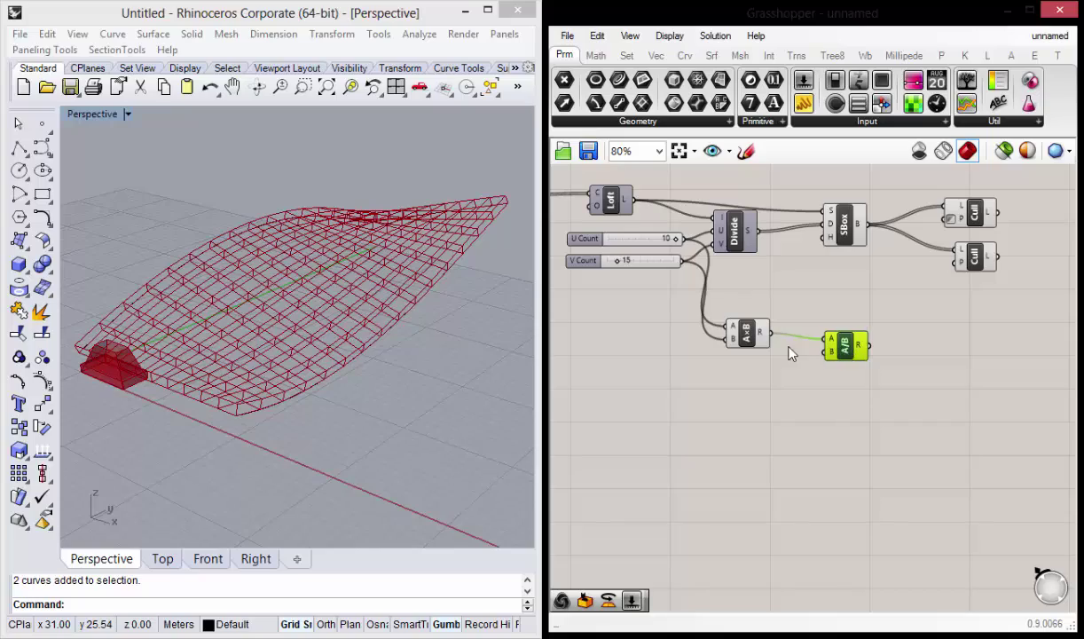
pyautogui.moveTo(293, 355)
pyautogui.mouseDown(button='right')
pyautogui.moveTo(247, 359)
pyautogui.moveTo(262, 361)
pyautogui.mouseUp(button='right')
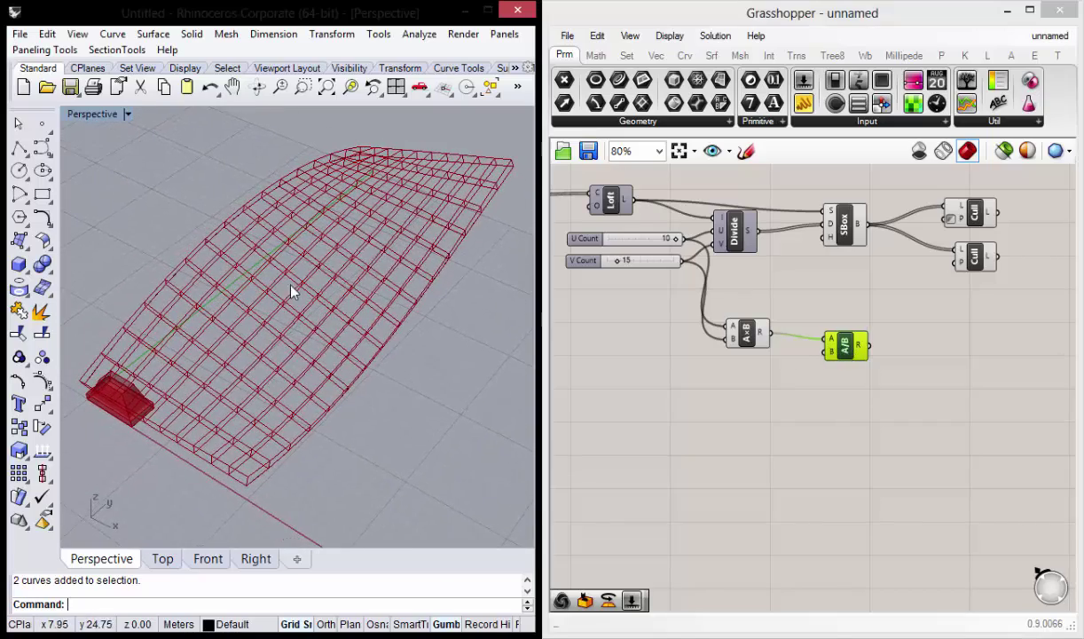
pyautogui.moveTo(342, 340)
pyautogui.mouseDown(button='right')
pyautogui.moveTo(346, 291)
pyautogui.moveTo(329, 339)
pyautogui.mouseUp(button='right')
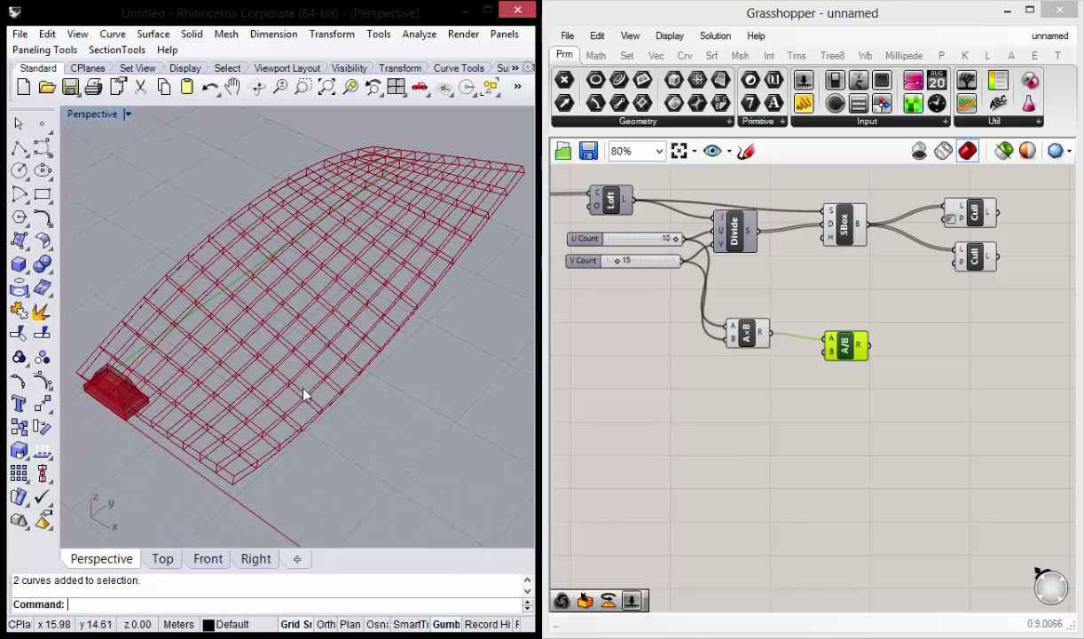
pyautogui.moveTo(307, 394); pyautogui.dragTo(312, 379, button='right')
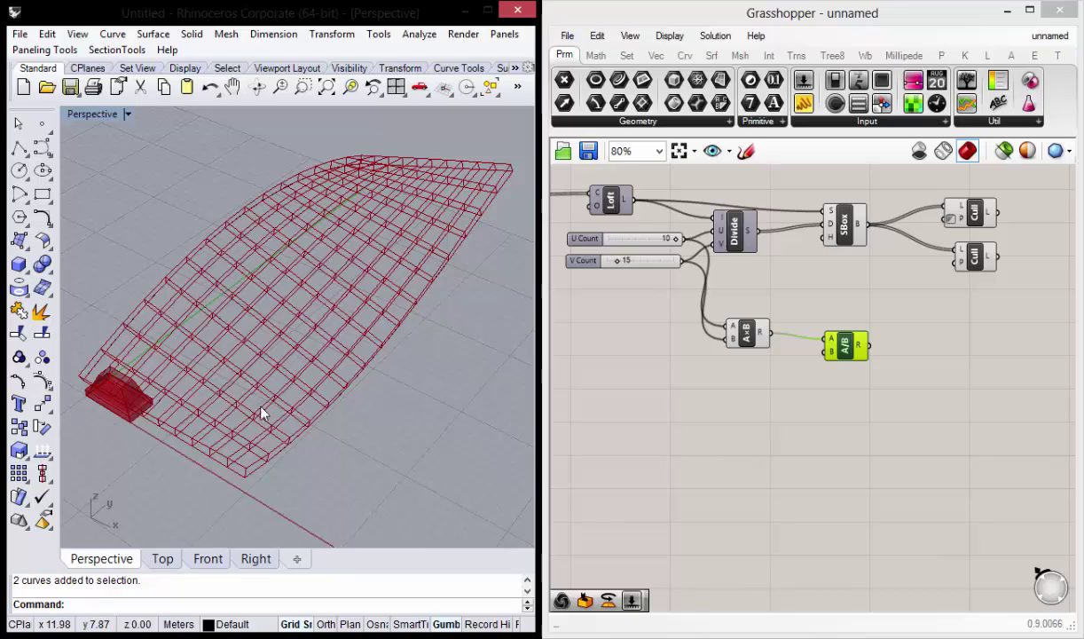
pyautogui.moveTo(248, 387)
pyautogui.mouseDown(button='right')
pyautogui.moveTo(262, 298)
pyautogui.moveTo(271, 380)
pyautogui.moveTo(373, 275)
pyautogui.moveTo(412, 306)
pyautogui.moveTo(381, 282)
pyautogui.mouseUp(button='right')
pyautogui.moveTo(818, 407); pyautogui.dragTo(832, 377, button='right')
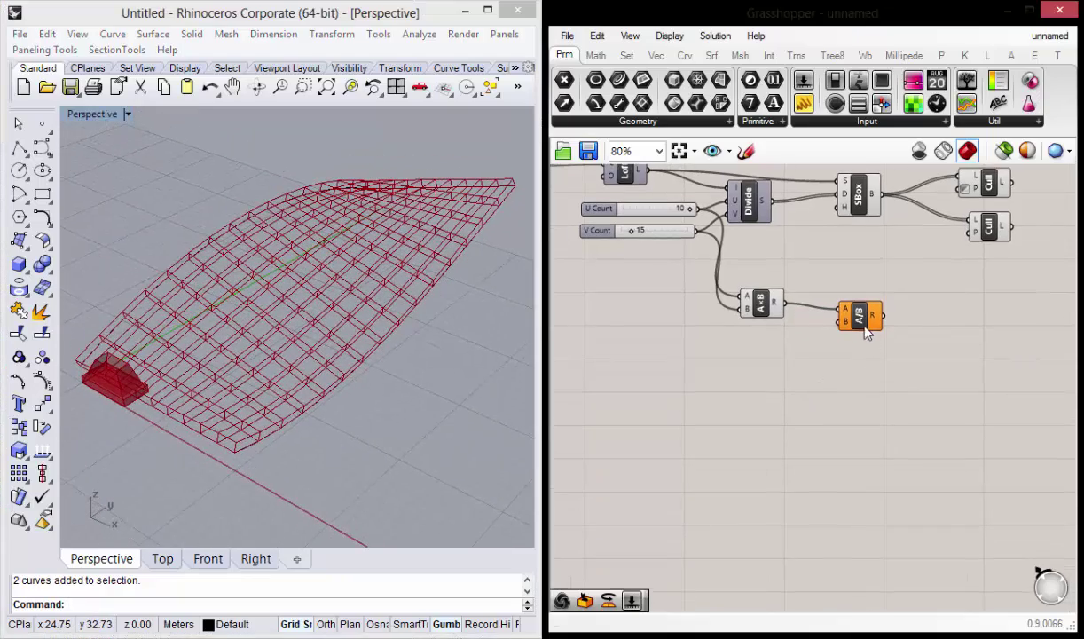
pyautogui.moveTo(856, 323); pyautogui.dragTo(861, 315)
pyautogui.moveTo(328, 290); pyautogui.dragTo(364, 286, button='right')
pyautogui.click(796, 431)
pyautogui.moveTo(821, 243); pyautogui.dragTo(849, 305, button='right')
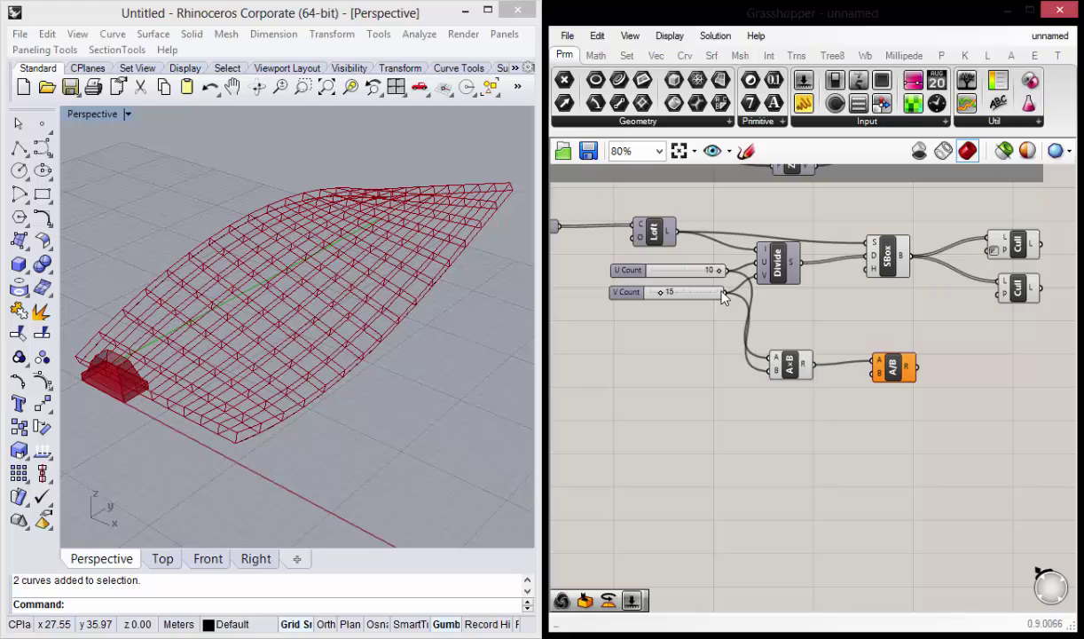
pyautogui.moveTo(845, 426); pyautogui.dragTo(817, 404, button='right')
pyautogui.moveTo(871, 352); pyautogui.dragTo(858, 357)
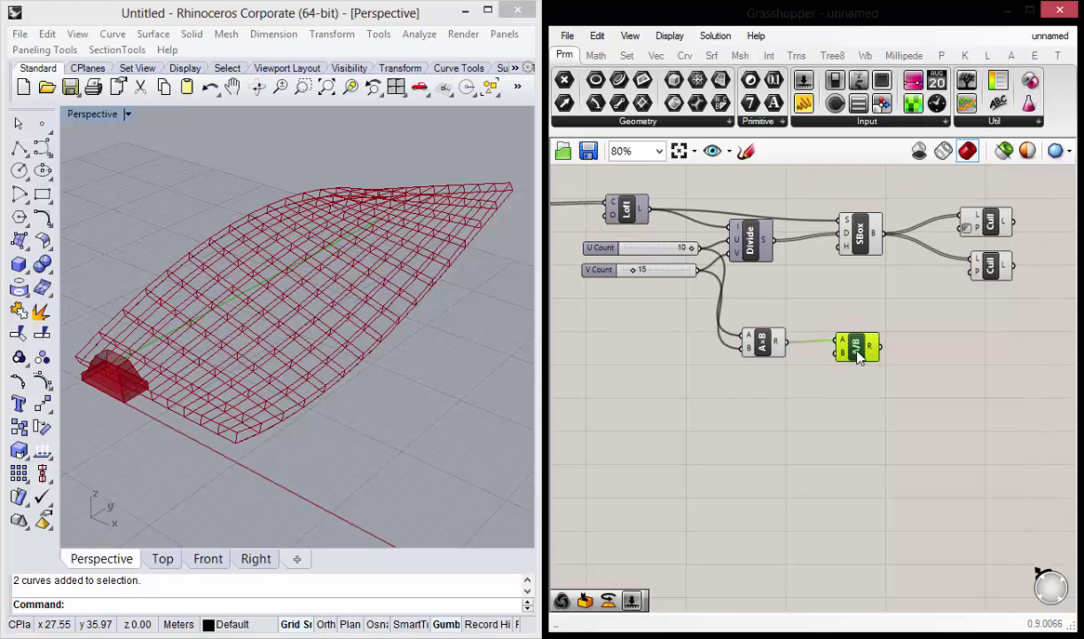
pyautogui.moveTo(779, 356); pyautogui.dragTo(821, 383, button='right')
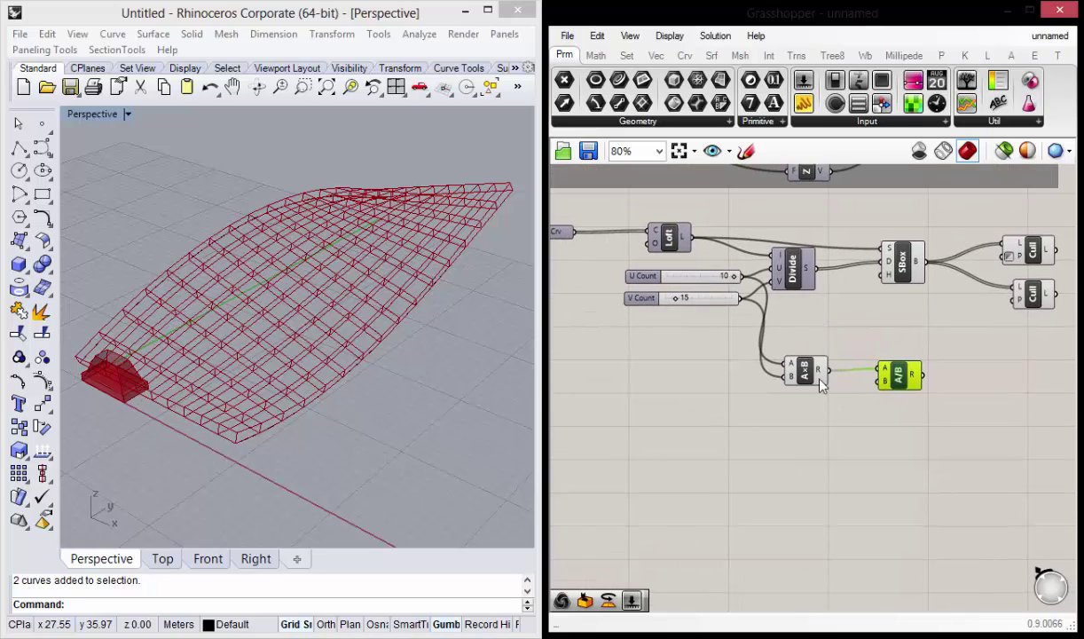
pyautogui.moveTo(893, 430); pyautogui.dragTo(831, 394, button='right')
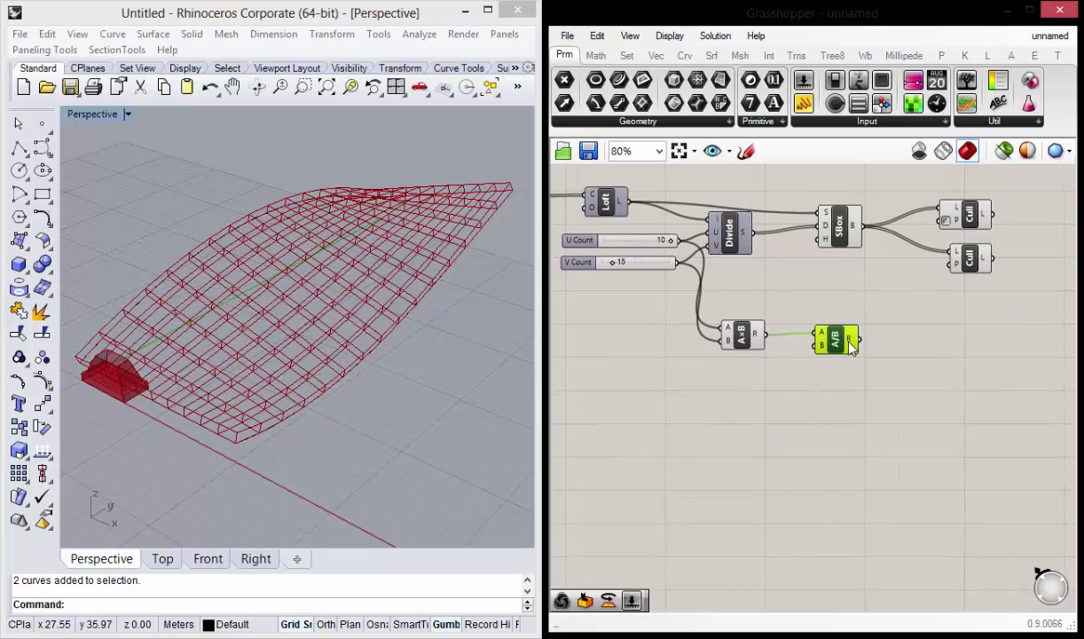
pyautogui.moveTo(835, 347); pyautogui.dragTo(823, 349)
pyautogui.click(804, 411)
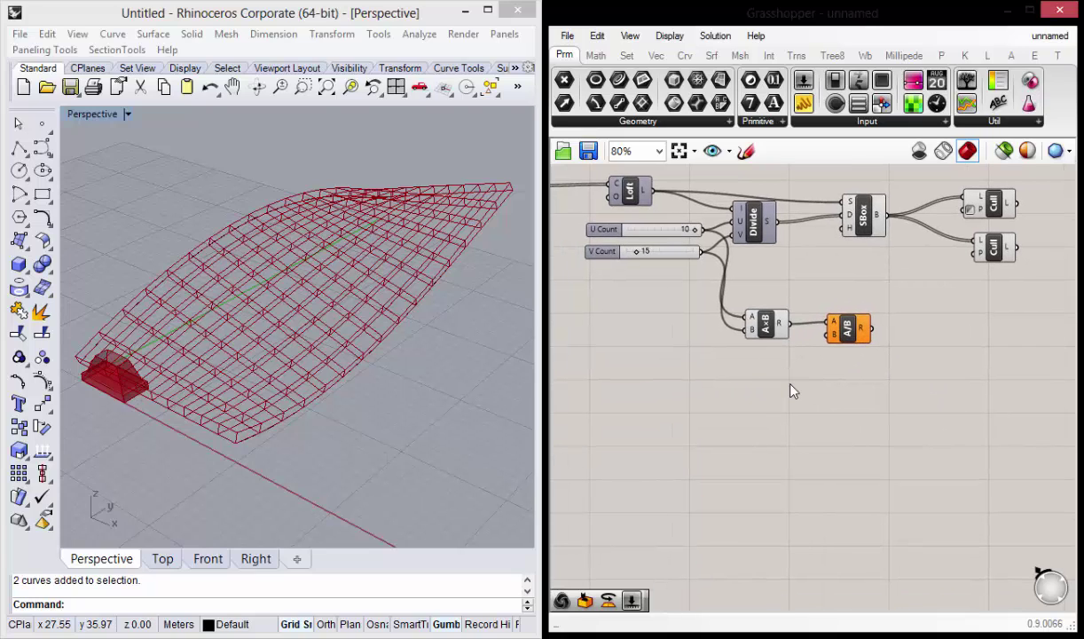
pyautogui.moveTo(808, 390); pyautogui.dragTo(816, 365, button='right')
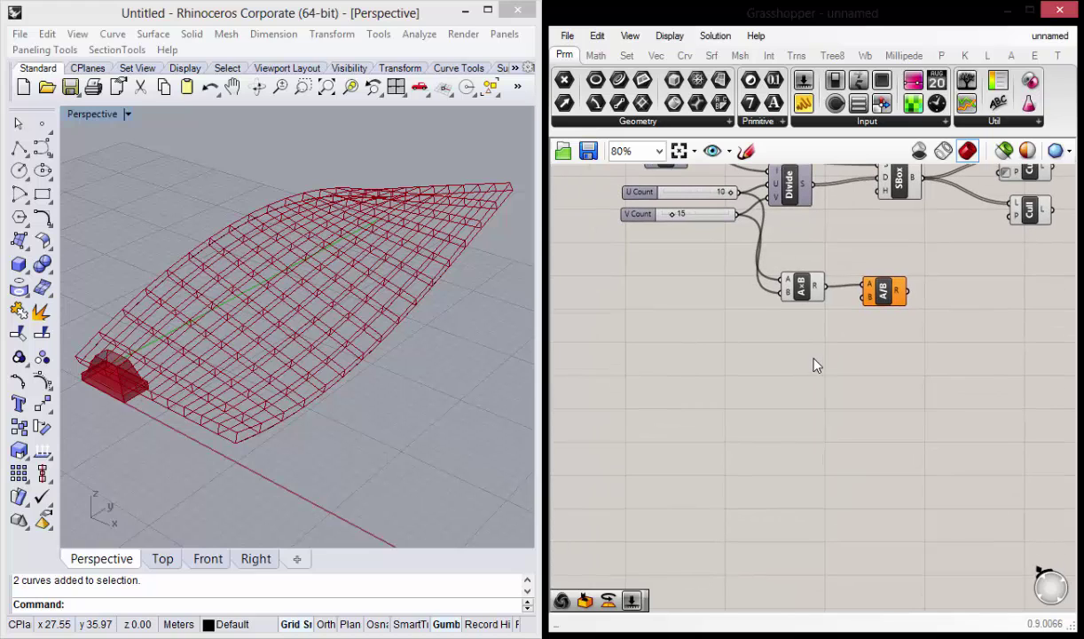
# Add a Weave component to the canvas.
pyautogui.doubleClick(803, 357)
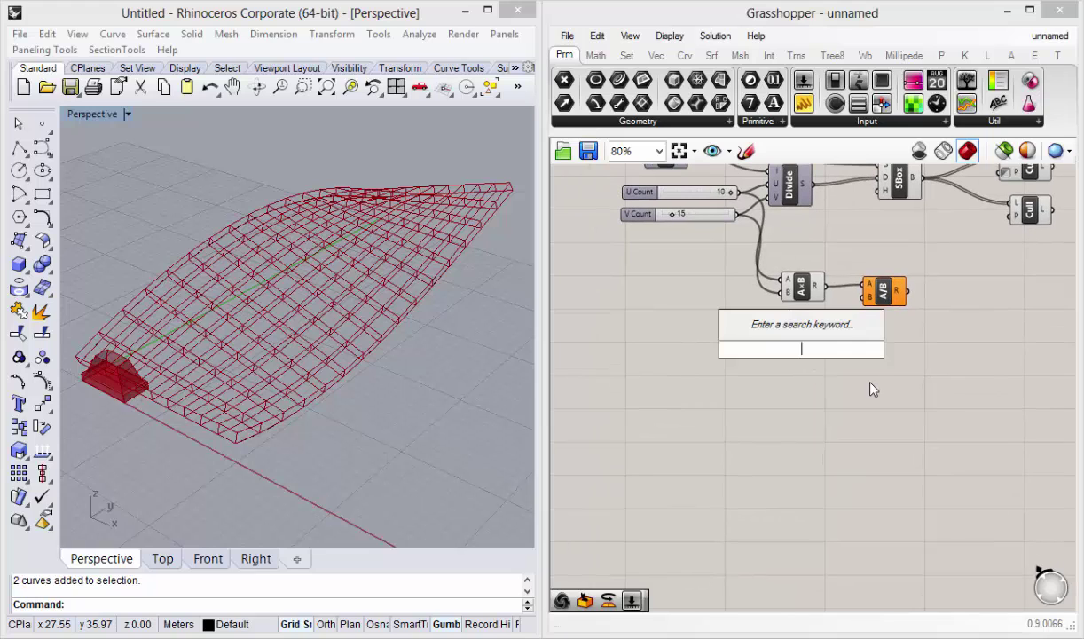
pyautogui.write('weave')
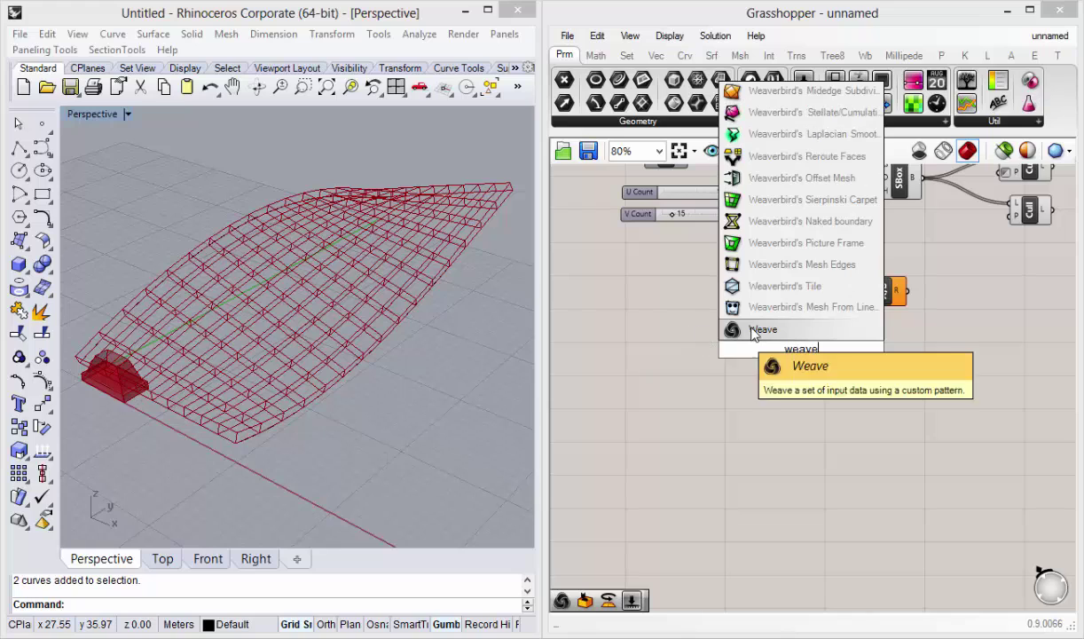
pyautogui.press('Return')
pyautogui.moveTo(799, 355); pyautogui.dragTo(802, 358)
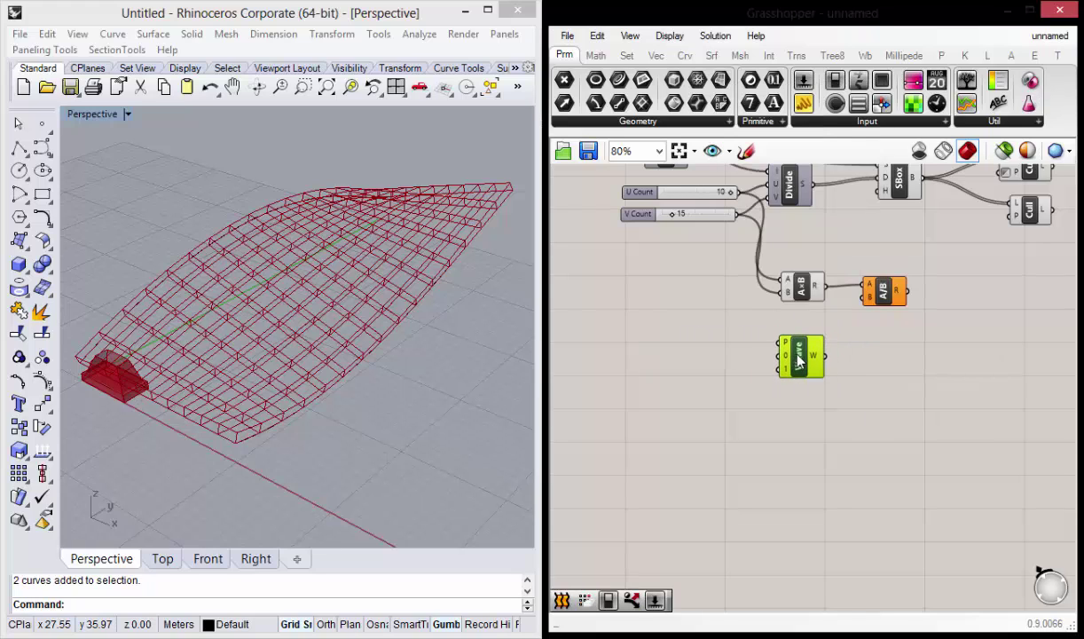
pyautogui.scroll(2, 665, 367)
pyautogui.moveTo(665, 367); pyautogui.dragTo(715, 395, button='right')
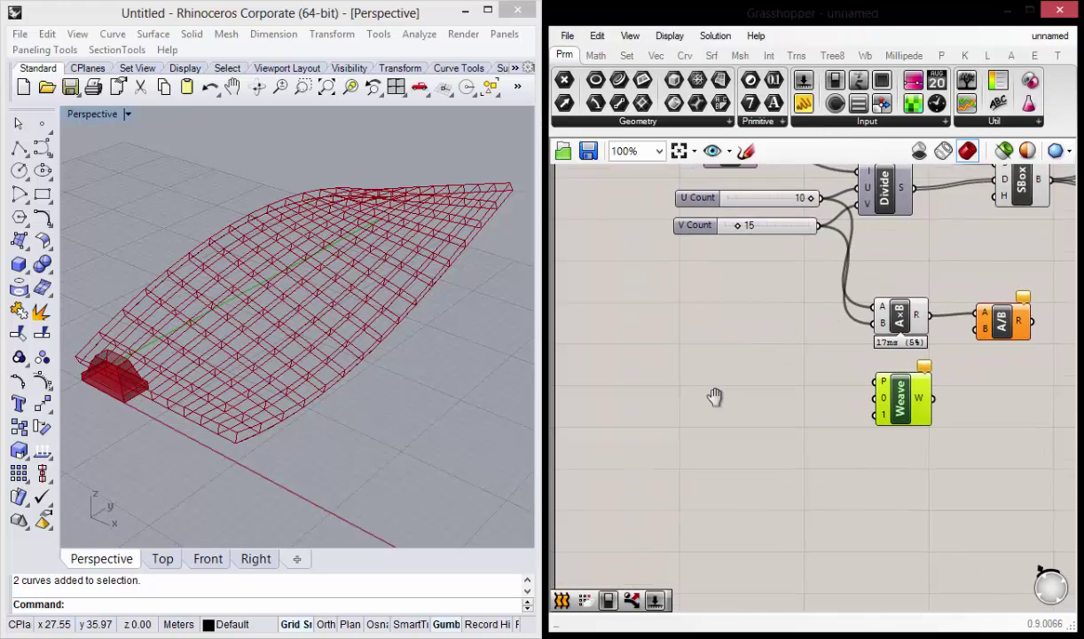
# Create two number sliders, 3.6 and 0.8, stacked left of Weave.
pyautogui.doubleClick(680, 330)
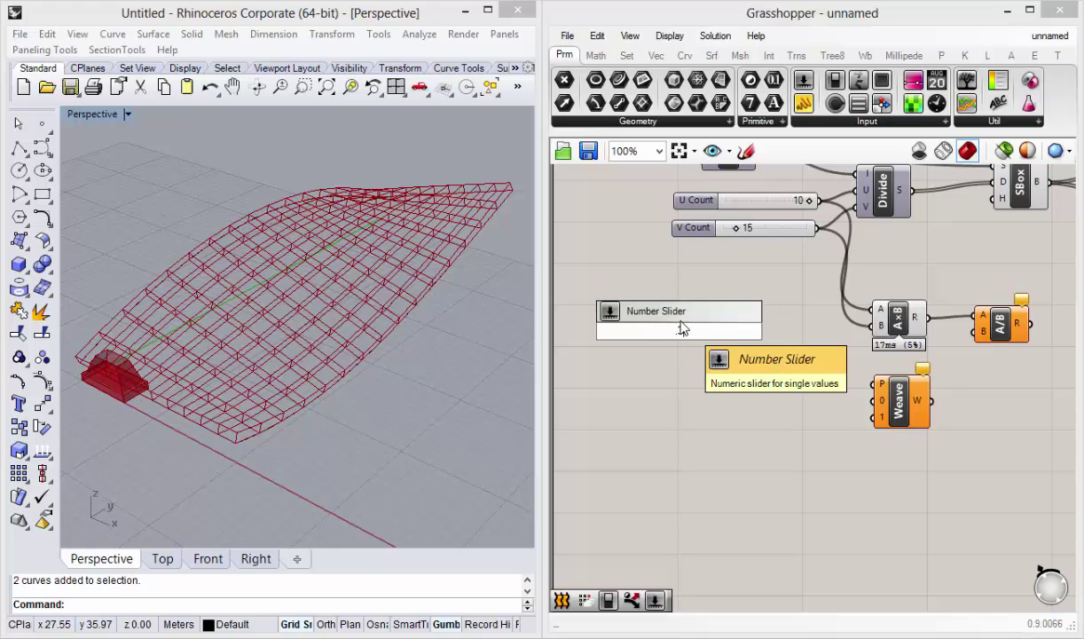
pyautogui.write('3')
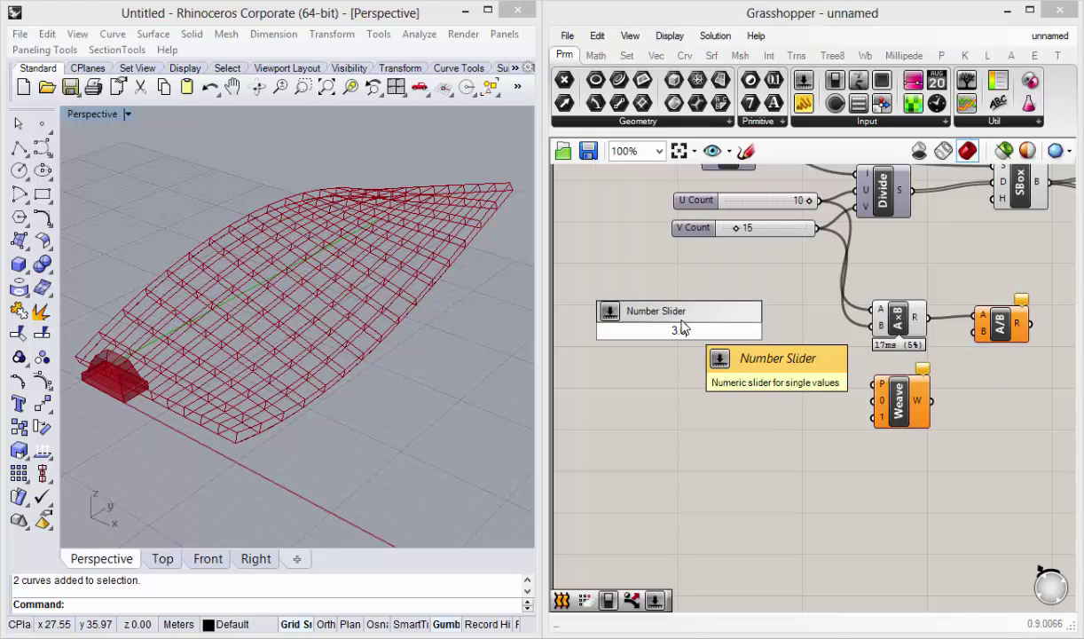
pyautogui.press('Return')
pyautogui.moveTo(636, 332); pyautogui.dragTo(665, 391)
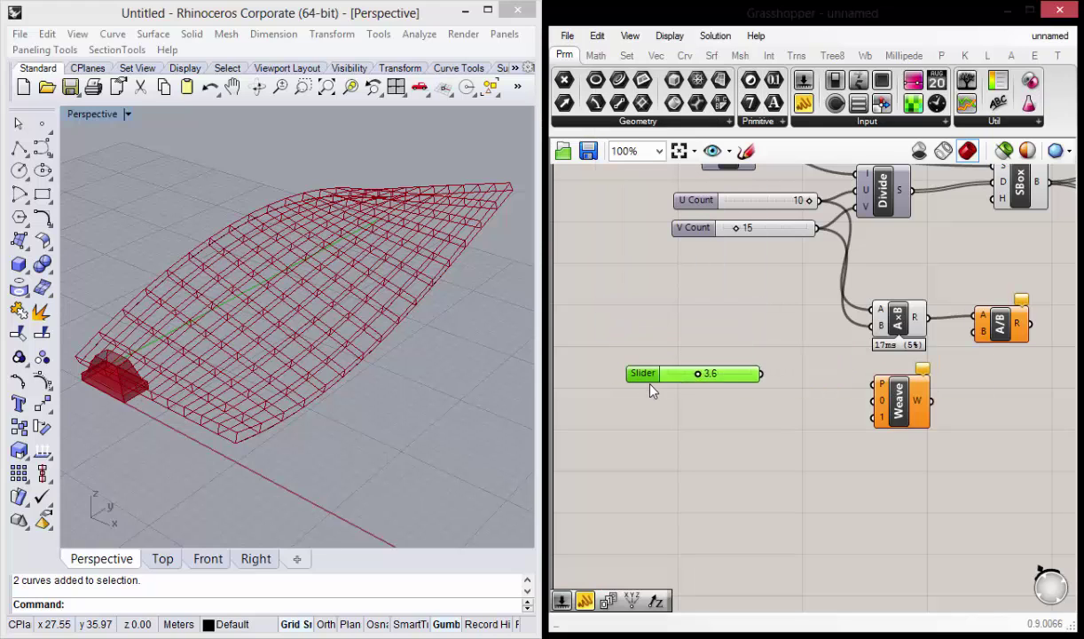
pyautogui.doubleClick(683, 445)
pyautogui.write('0.8')
pyautogui.press('Return')
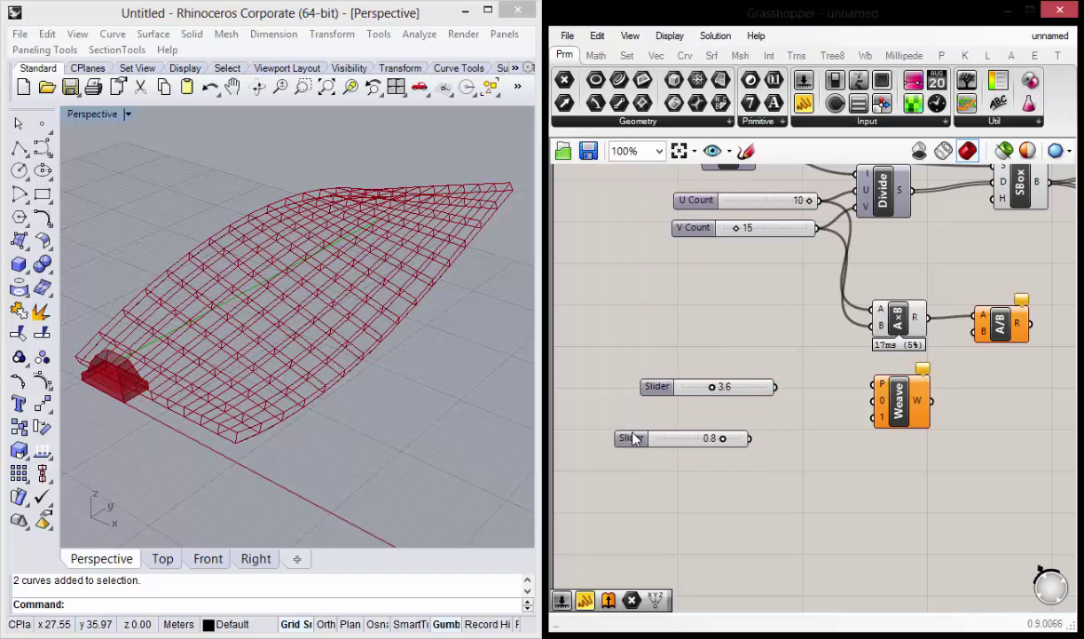
pyautogui.moveTo(634, 437); pyautogui.dragTo(655, 421)
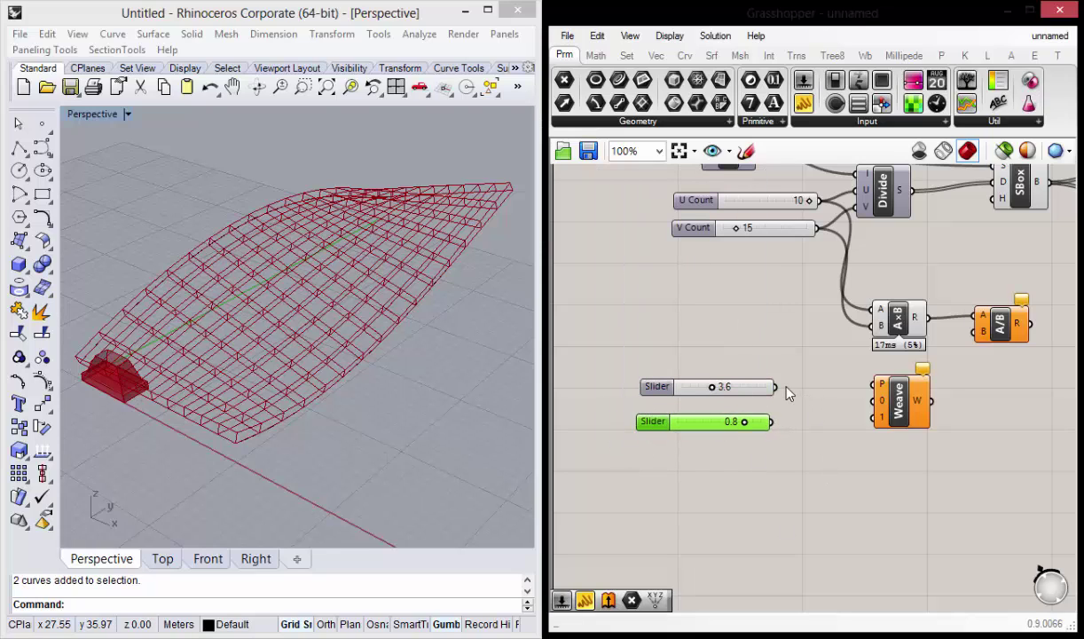
# Wire the 3.6 slider into Weave input 0 and the 0.8 slider into input 1.
pyautogui.moveTo(865, 416); pyautogui.dragTo(874, 400)
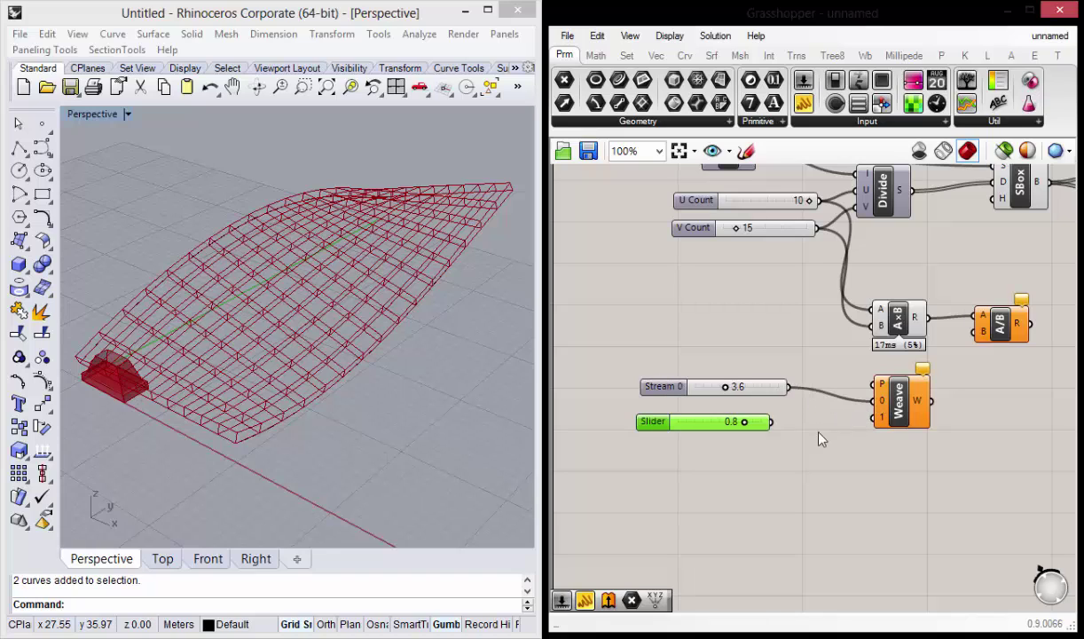
pyautogui.moveTo(771, 421); pyautogui.dragTo(875, 417)
pyautogui.moveTo(939, 455); pyautogui.dragTo(828, 454, button='right')
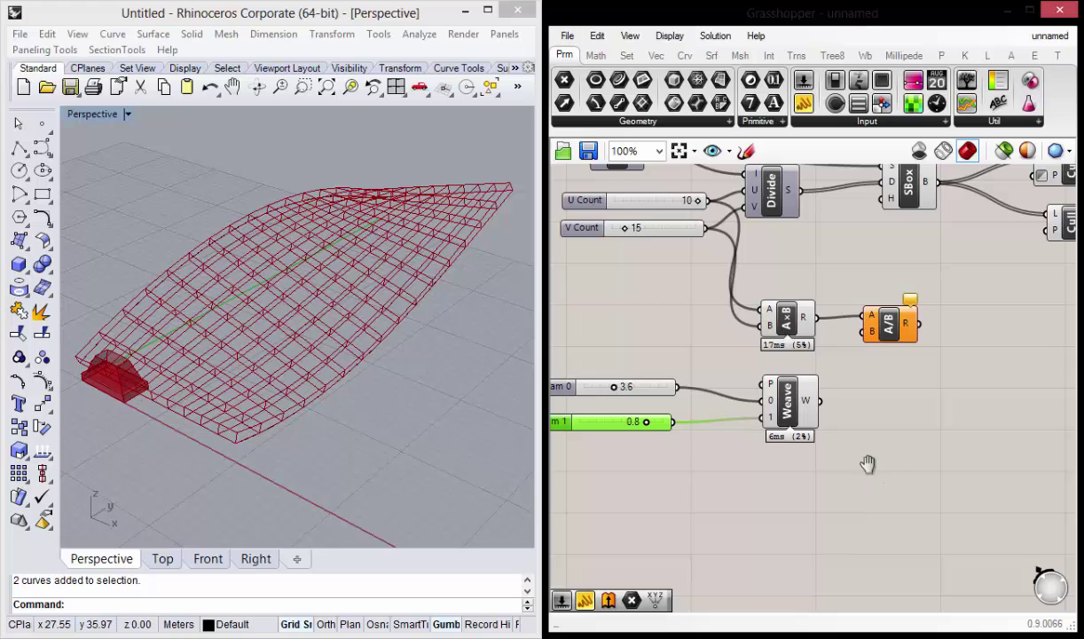
pyautogui.moveTo(868, 464); pyautogui.dragTo(803, 444, button='right')
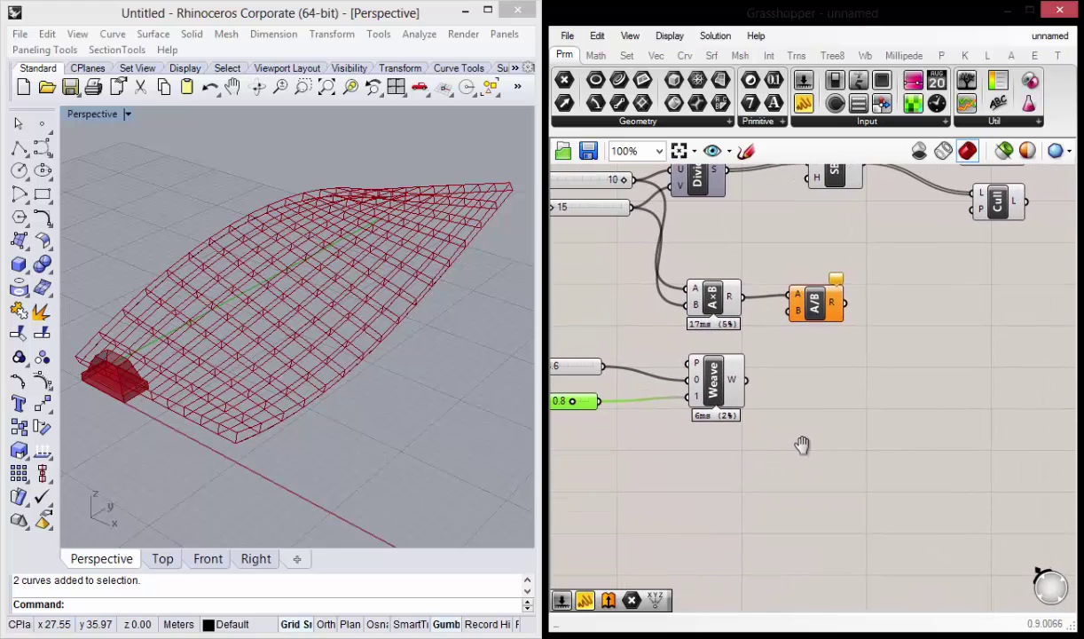
# Place a Duplicate Data component and arrange it beside Weave.
pyautogui.doubleClick(958, 396)
pyautogui.write('dup')
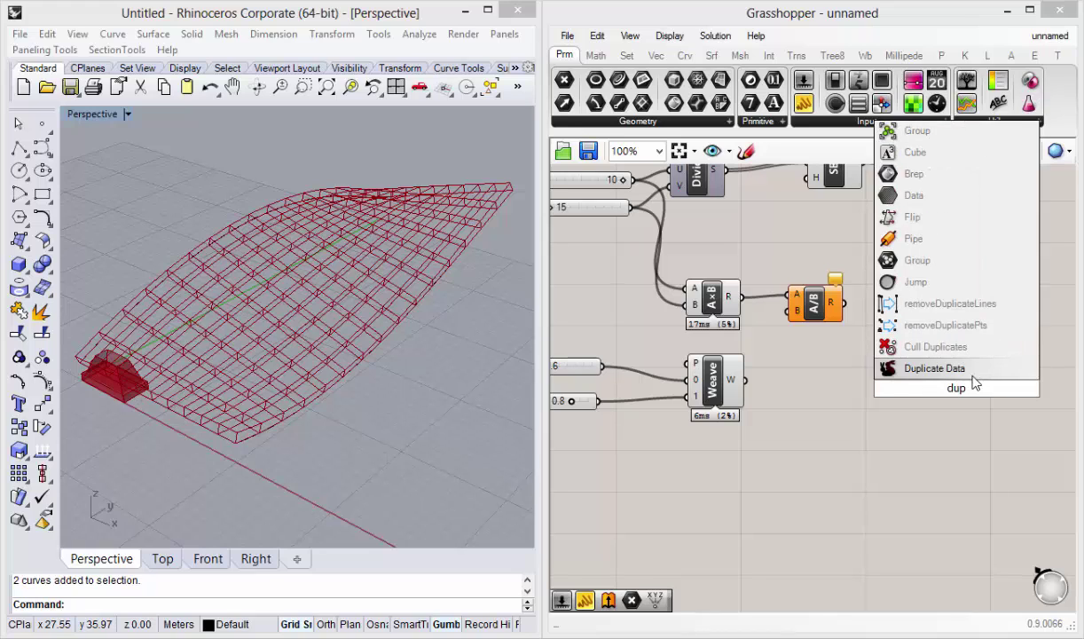
pyautogui.click(974, 376)
pyautogui.moveTo(959, 386); pyautogui.dragTo(949, 331)
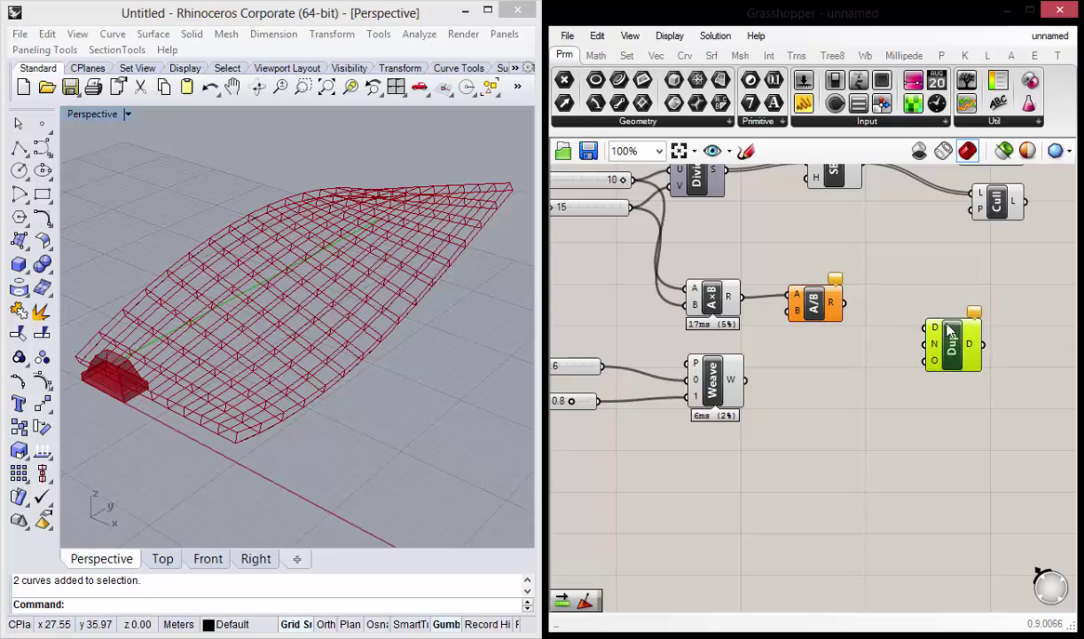
pyautogui.scroll(-2, 914, 395)
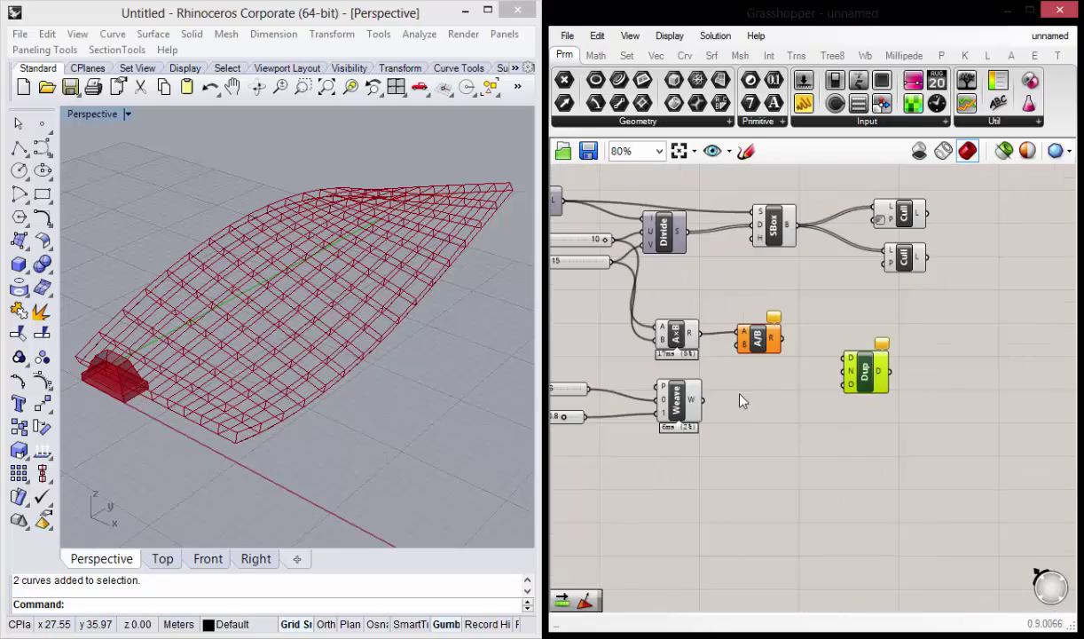
pyautogui.scroll(2, 743, 401)
pyautogui.moveTo(286, 257)
pyautogui.mouseDown(button='right')
pyautogui.moveTo(315, 396)
pyautogui.moveTo(279, 363)
pyautogui.moveTo(285, 376)
pyautogui.moveTo(369, 385)
pyautogui.moveTo(368, 358)
pyautogui.moveTo(322, 377)
pyautogui.mouseUp(button='right')
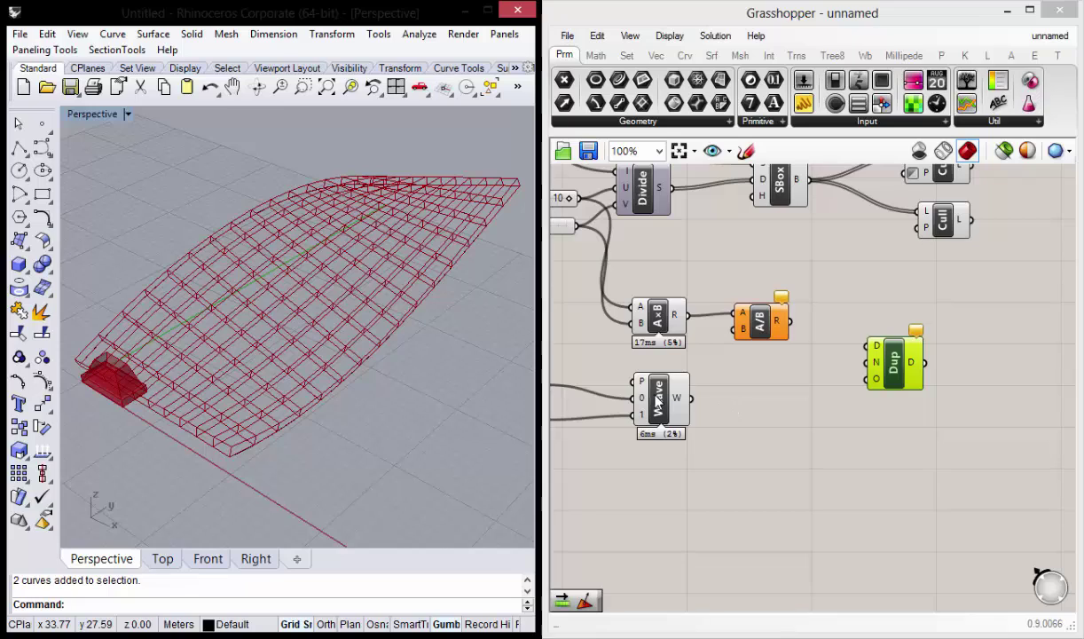
pyautogui.moveTo(657, 403); pyautogui.dragTo(650, 401)
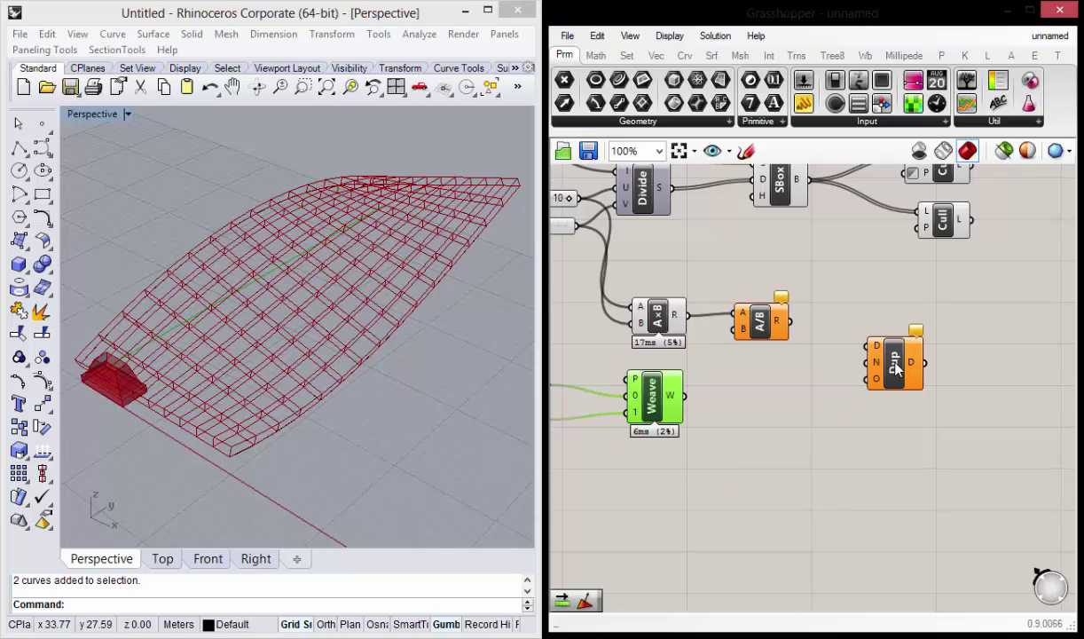
pyautogui.moveTo(896, 365); pyautogui.dragTo(908, 393)
pyautogui.moveTo(992, 519); pyautogui.dragTo(829, 337)
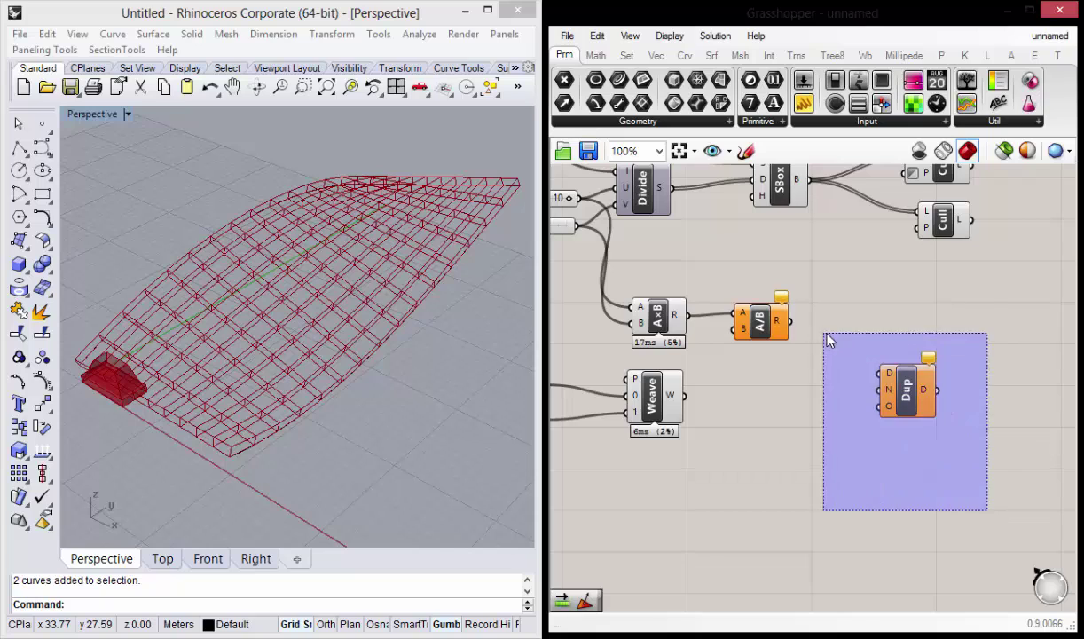
pyautogui.click(738, 435)
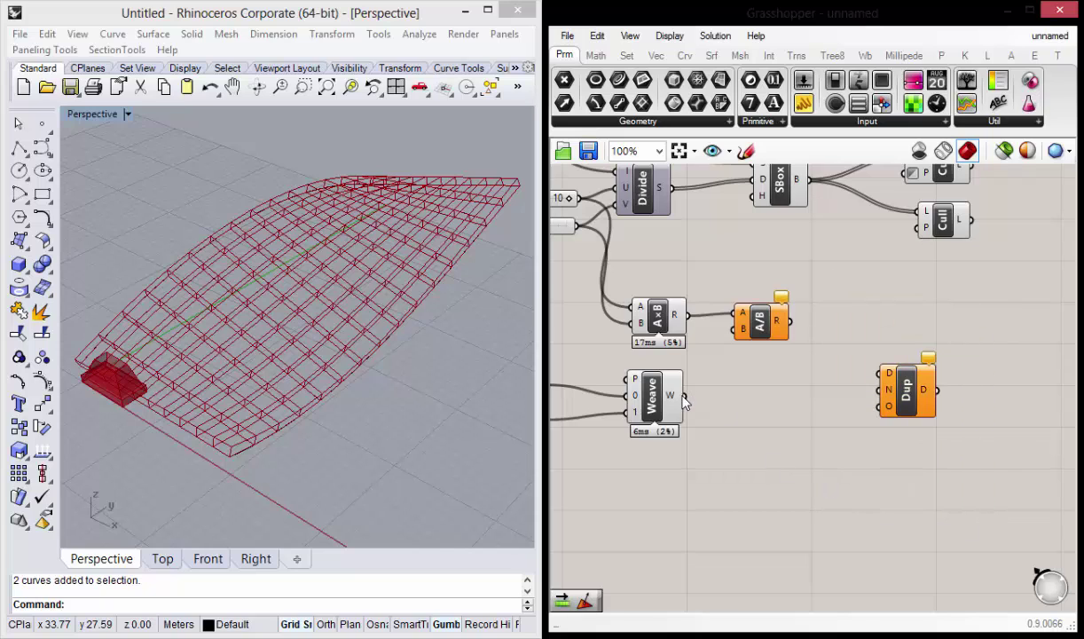
# Wire Weave's output into Dup's data input and the A/B result into its count input.
pyautogui.moveTo(685, 396); pyautogui.dragTo(889, 374)
pyautogui.moveTo(731, 463); pyautogui.dragTo(766, 442, button='right')
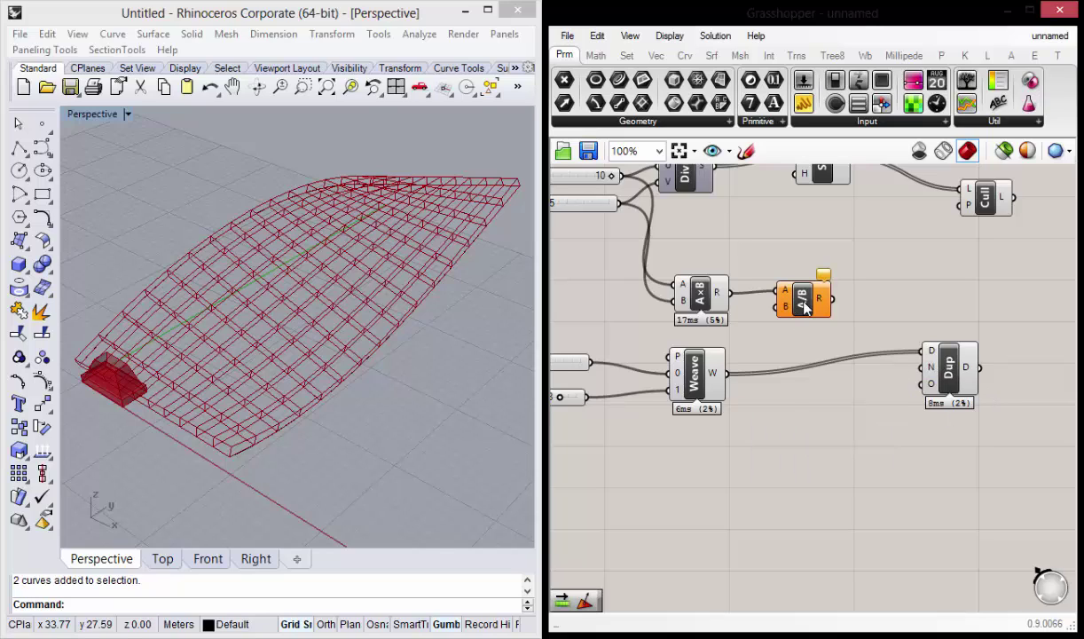
pyautogui.moveTo(830, 298); pyautogui.dragTo(925, 367)
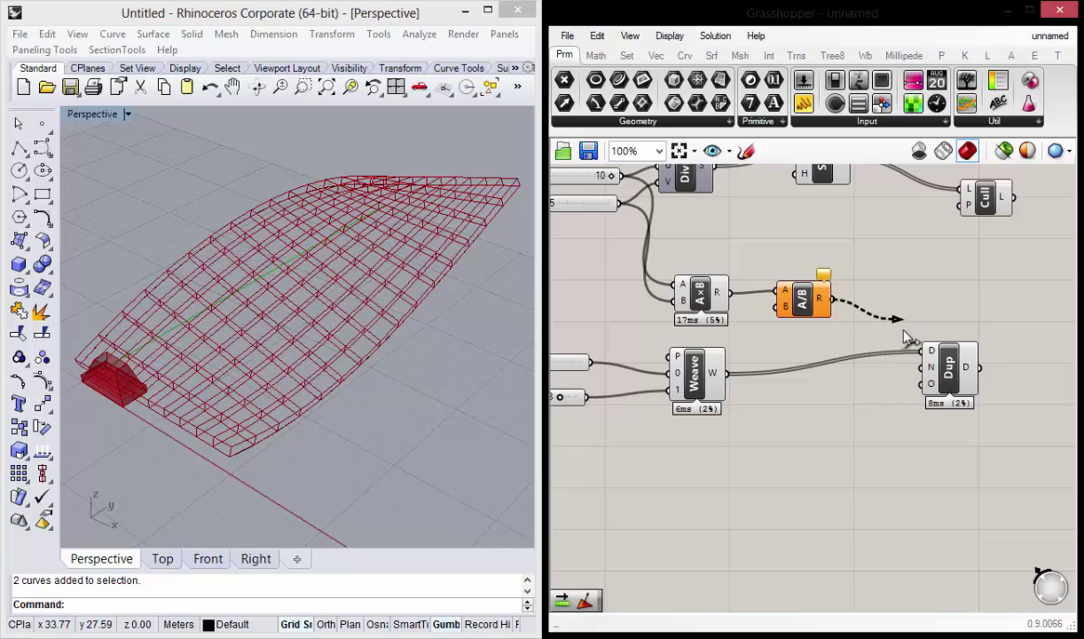
pyautogui.moveTo(753, 432); pyautogui.dragTo(768, 417, button='right')
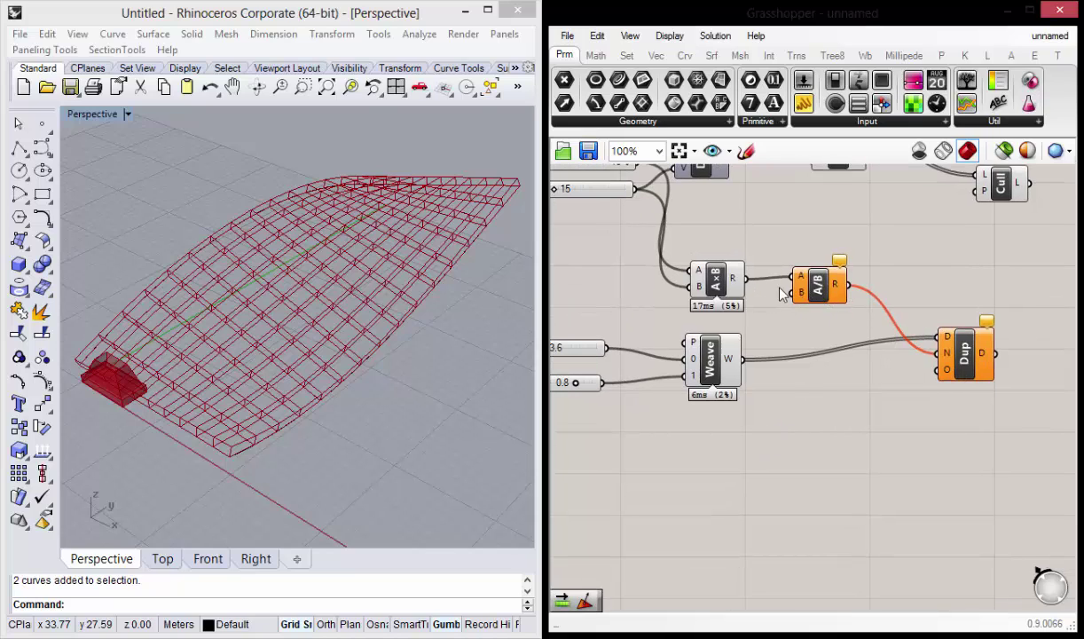
pyautogui.click(710, 277)
pyautogui.moveTo(595, 215); pyautogui.dragTo(680, 277, button='right')
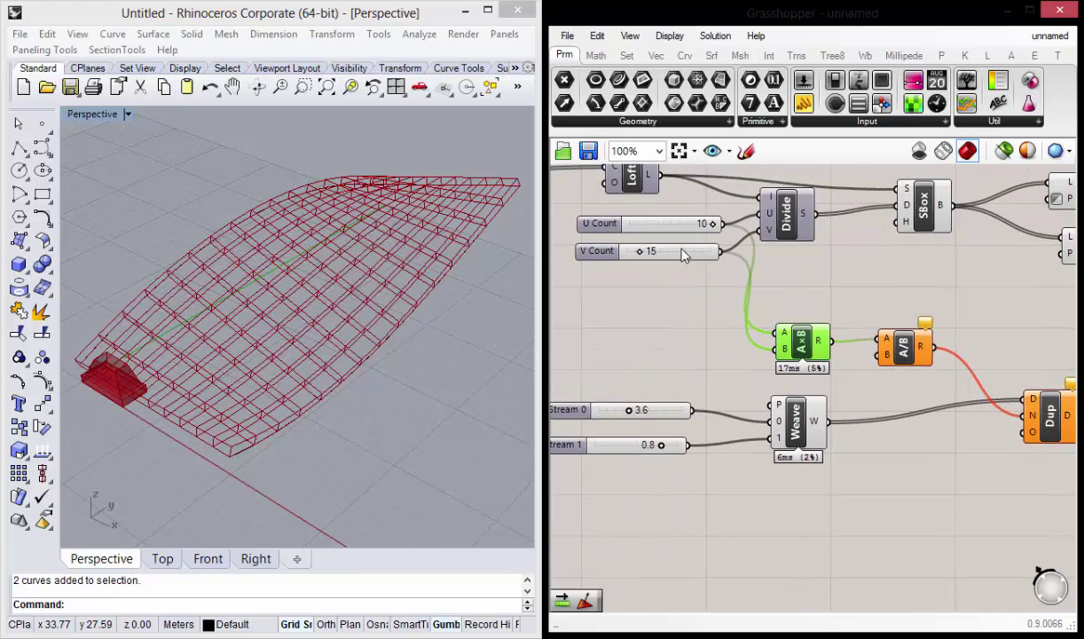
pyautogui.click(652, 314)
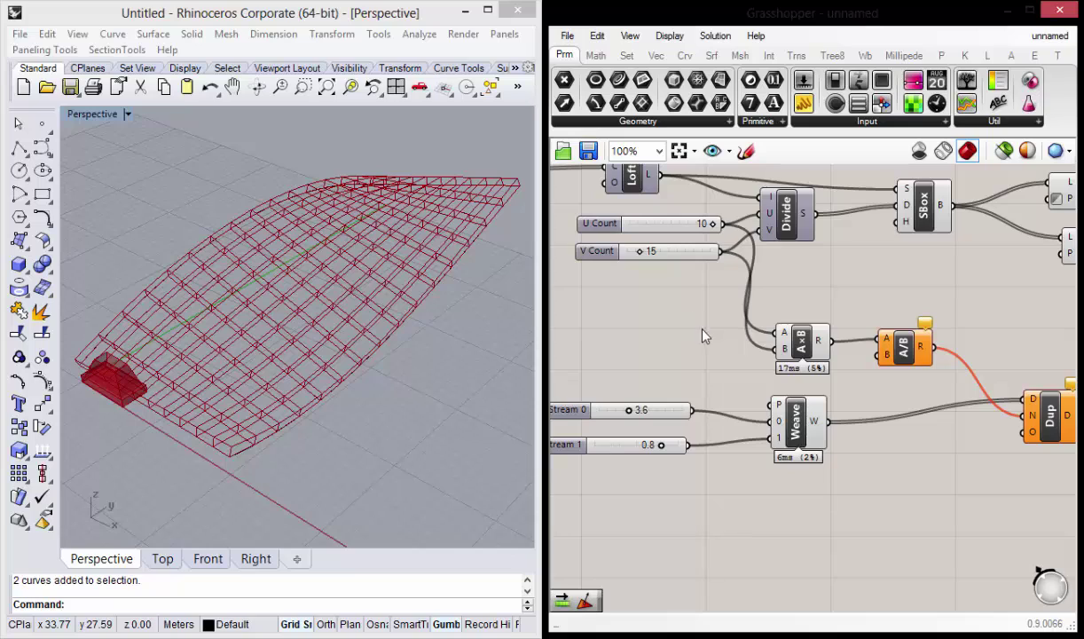
pyautogui.moveTo(704, 337); pyautogui.dragTo(668, 334, button='right')
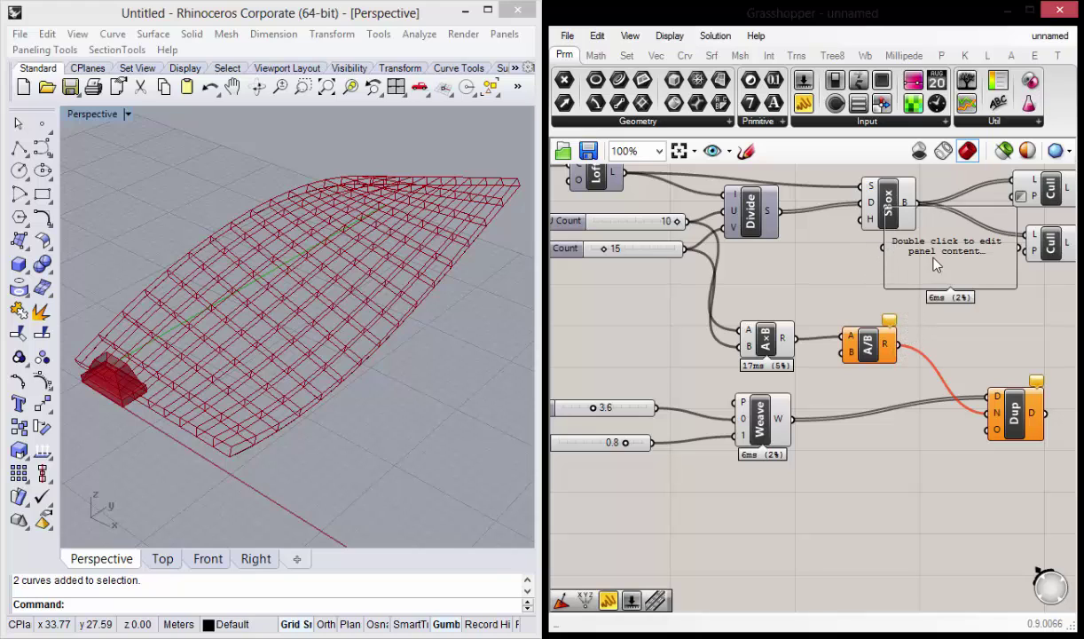
# Wire the A/B result into the panel and move the panel down and to the right.
pyautogui.moveTo(897, 345)
pyautogui.mouseDown()
pyautogui.moveTo(886, 247)
pyautogui.moveTo(937, 272)
pyautogui.mouseUp()
pyautogui.moveTo(942, 331); pyautogui.dragTo(843, 331, button='right')
pyautogui.moveTo(878, 298)
pyautogui.mouseDown()
pyautogui.moveTo(888, 331)
pyautogui.moveTo(908, 336)
pyautogui.mouseUp()
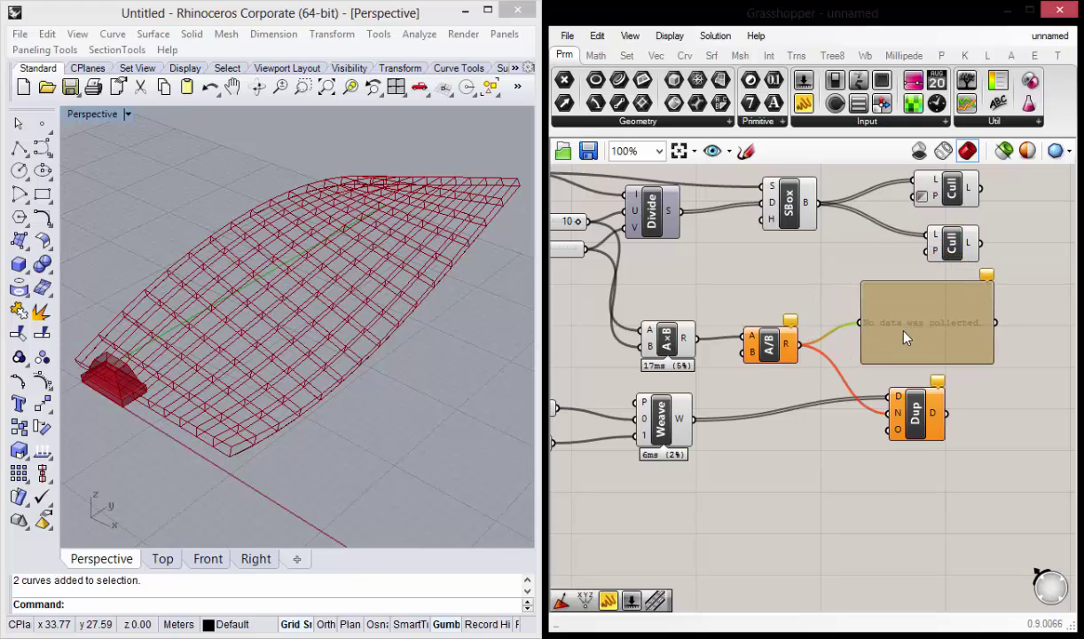
pyautogui.moveTo(907, 336); pyautogui.dragTo(914, 327, button='right')
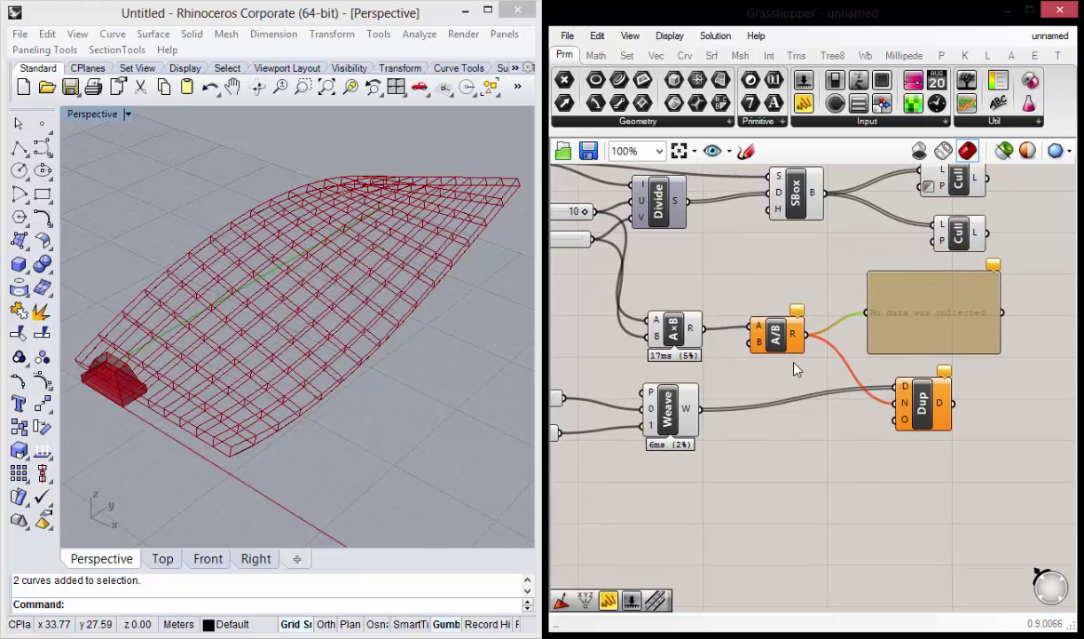
pyautogui.moveTo(796, 369)
pyautogui.mouseDown(button='right')
pyautogui.moveTo(824, 351)
pyautogui.moveTo(825, 332)
pyautogui.mouseUp(button='right')
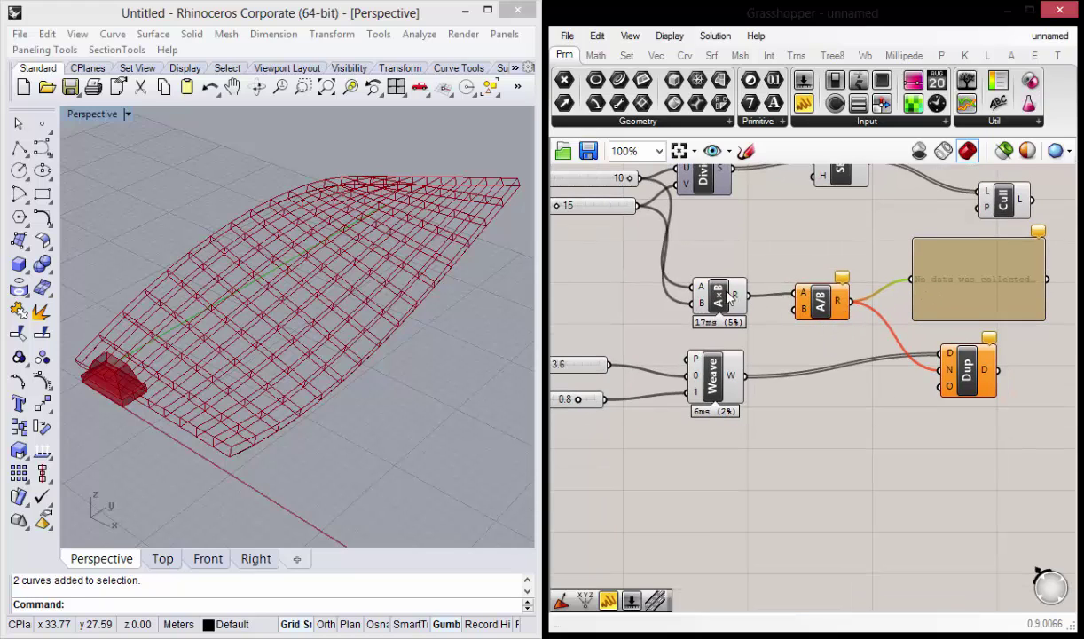
pyautogui.moveTo(697, 262); pyautogui.dragTo(729, 281, button='right')
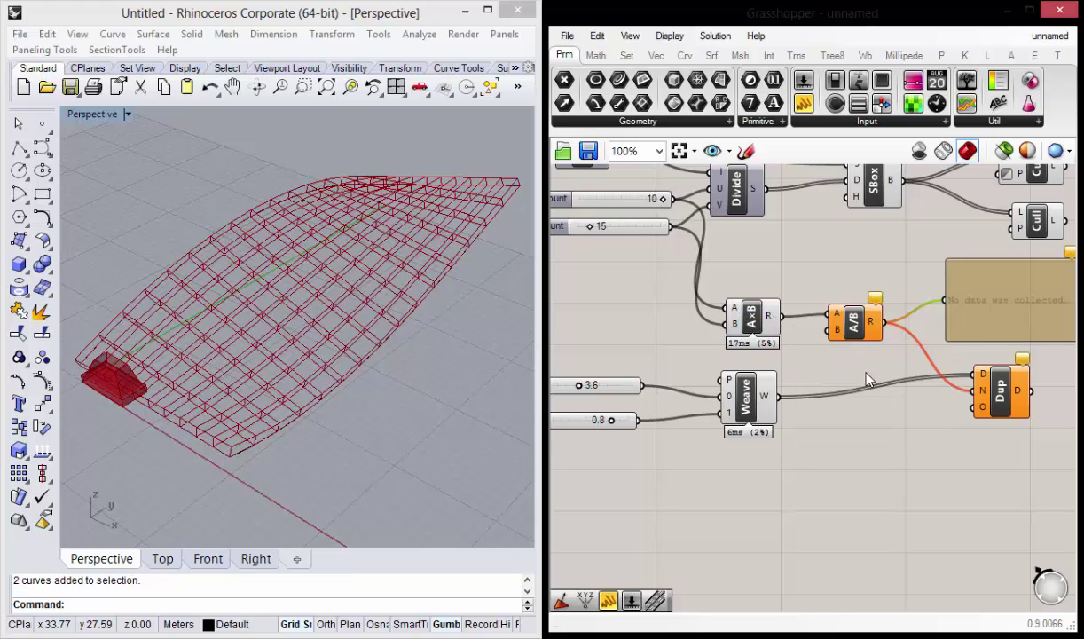
pyautogui.moveTo(842, 370); pyautogui.dragTo(780, 352, button='right')
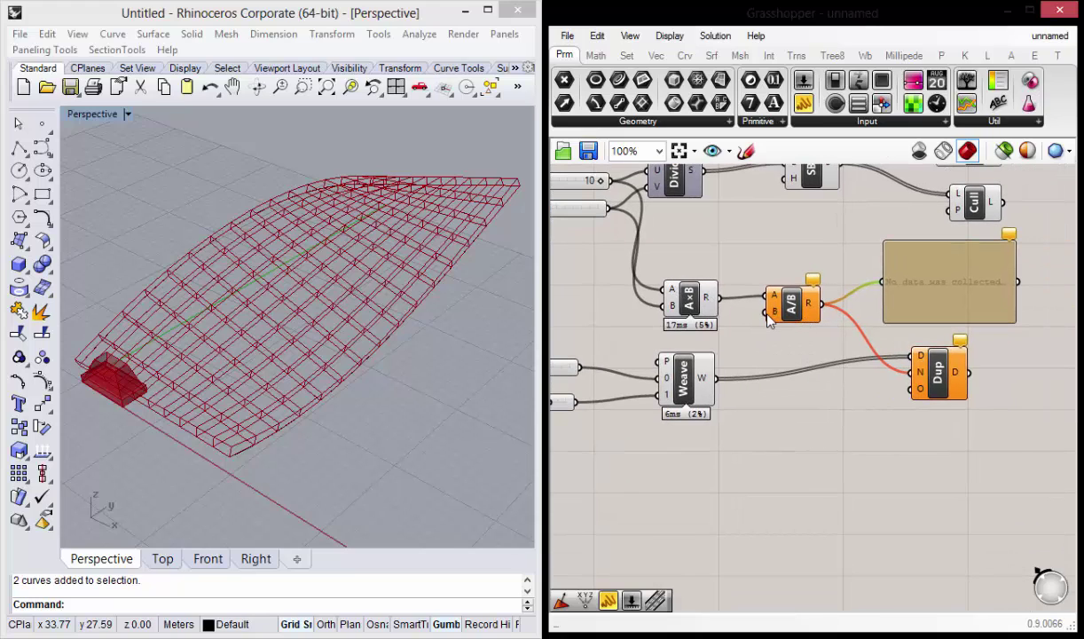
pyautogui.moveTo(769, 342)
pyautogui.mouseDown(button='right')
pyautogui.moveTo(791, 358)
pyautogui.moveTo(831, 320)
pyautogui.mouseUp(button='right')
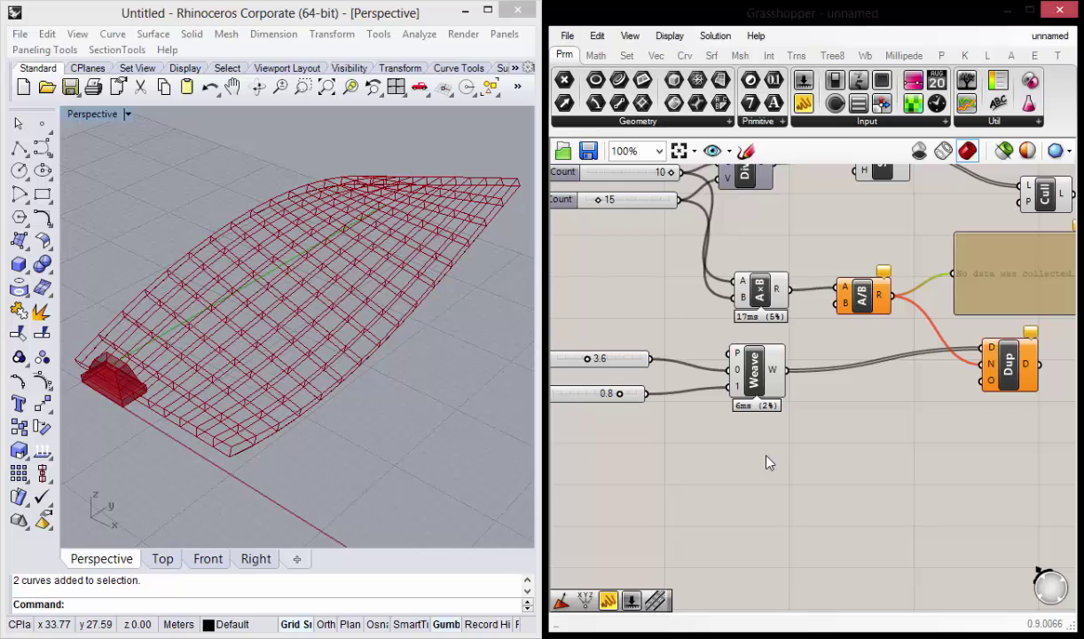
# Add a one-line panel holding 4 below Weave and wire it into A/B's B input.
pyautogui.moveTo(803, 103); pyautogui.dragTo(754, 459)
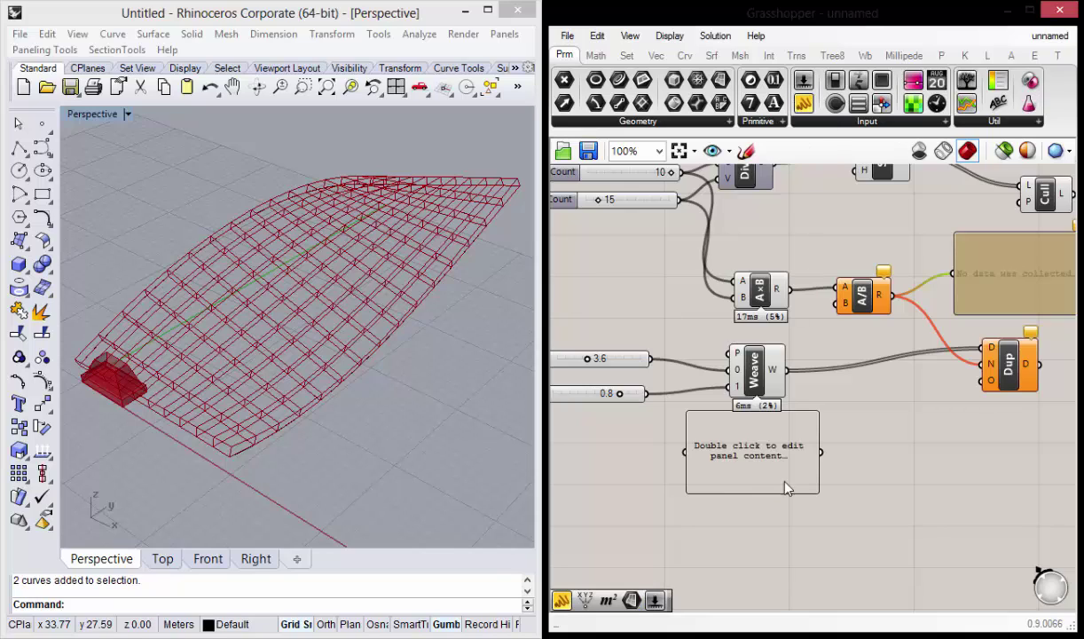
pyautogui.moveTo(775, 497); pyautogui.dragTo(786, 503)
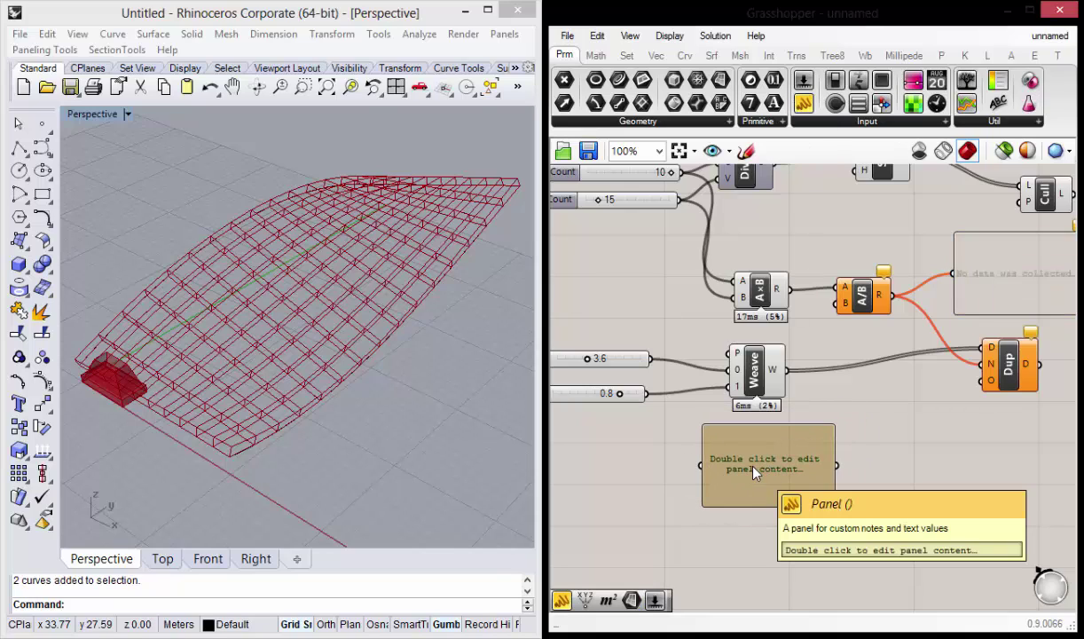
pyautogui.doubleClick(759, 472)
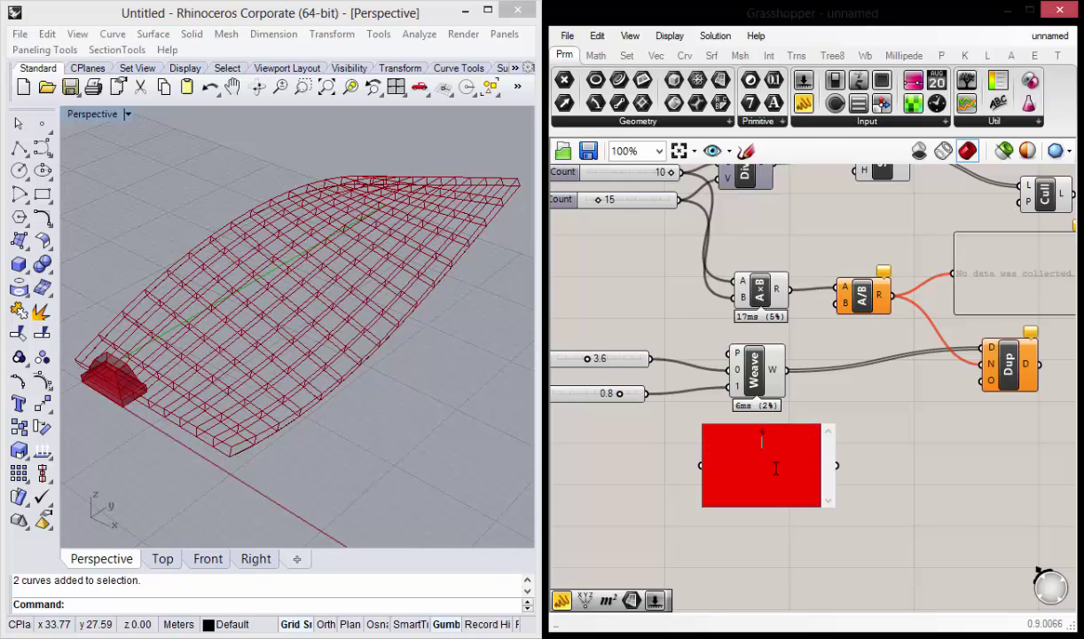
pyautogui.click(906, 432)
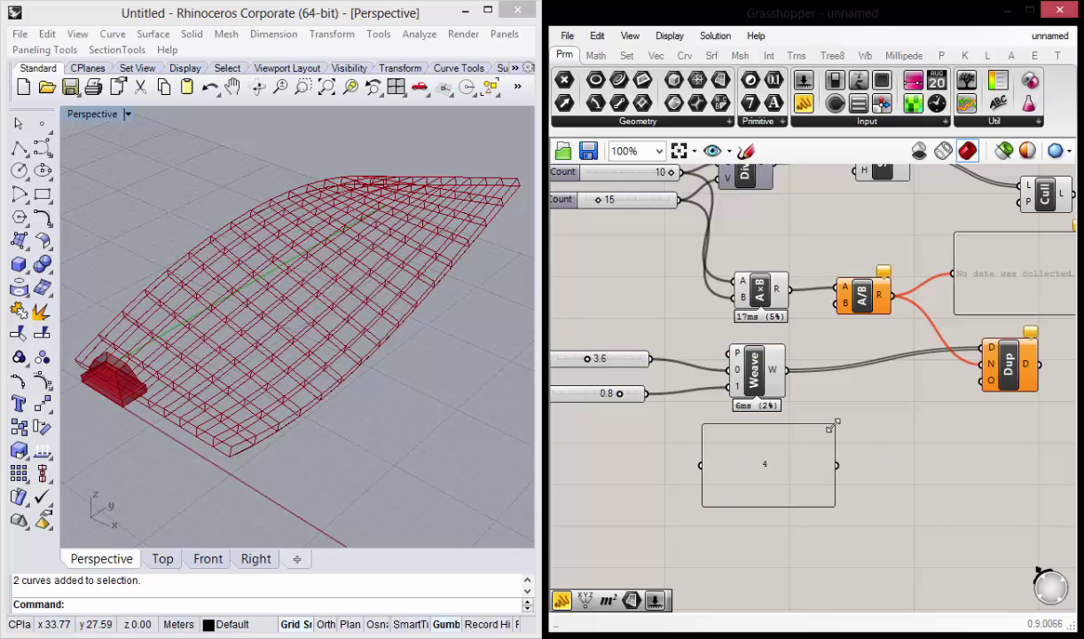
pyautogui.moveTo(832, 425)
pyautogui.mouseDown()
pyautogui.moveTo(729, 494)
pyautogui.moveTo(834, 312)
pyautogui.mouseUp()
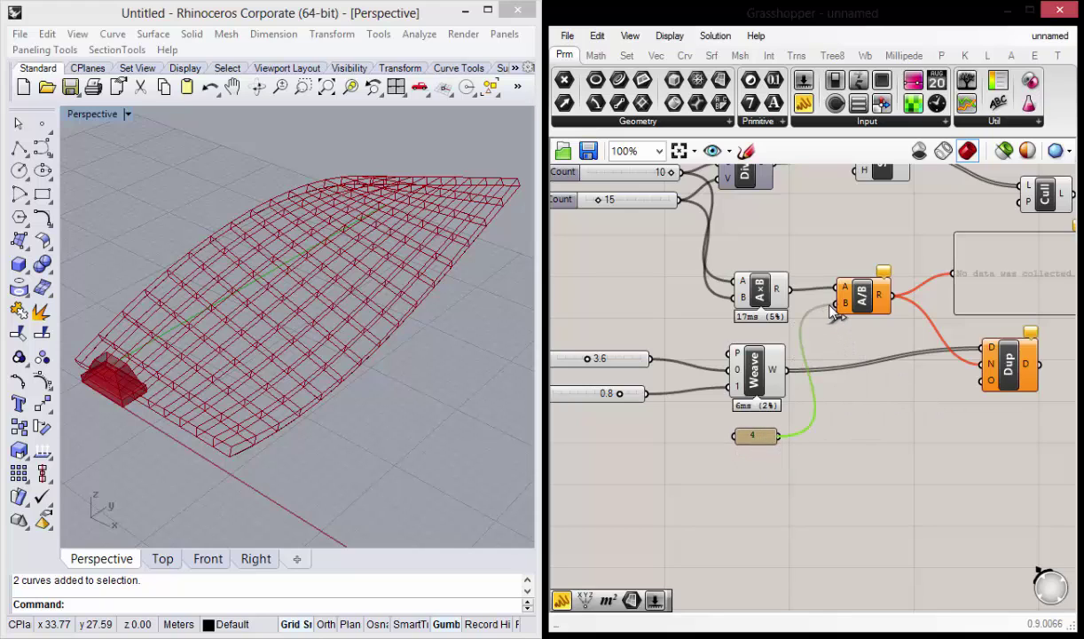
pyautogui.moveTo(972, 460); pyautogui.dragTo(896, 321, button='right')
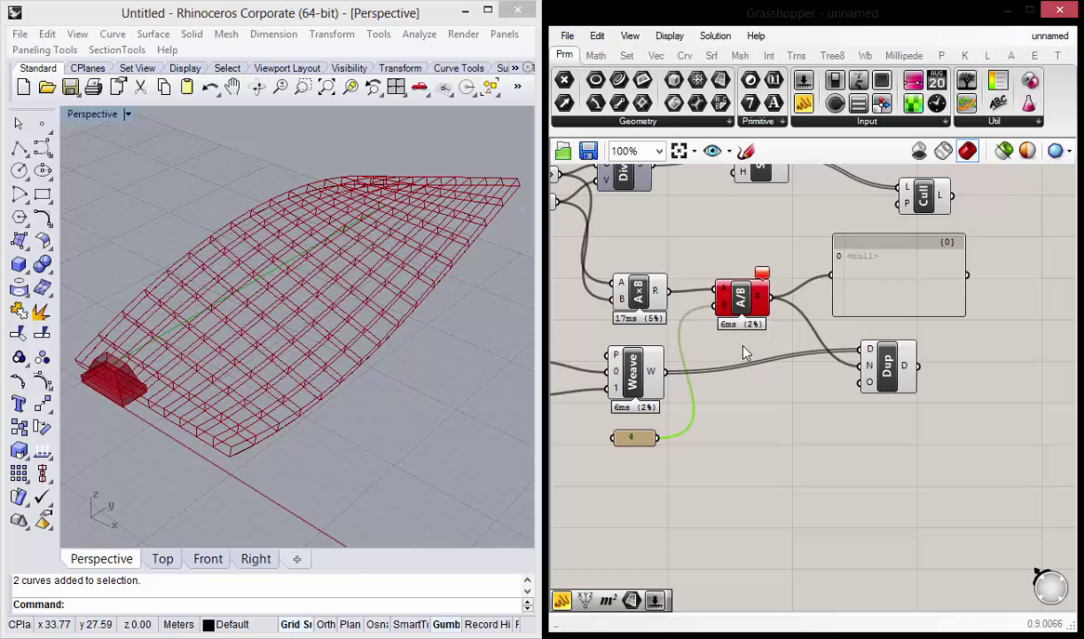
# Delete the <null> result panel and nudge the A×B component down.
pyautogui.moveTo(744, 353); pyautogui.dragTo(768, 361, button='right')
pyautogui.click(854, 262)
pyautogui.press('Delete')
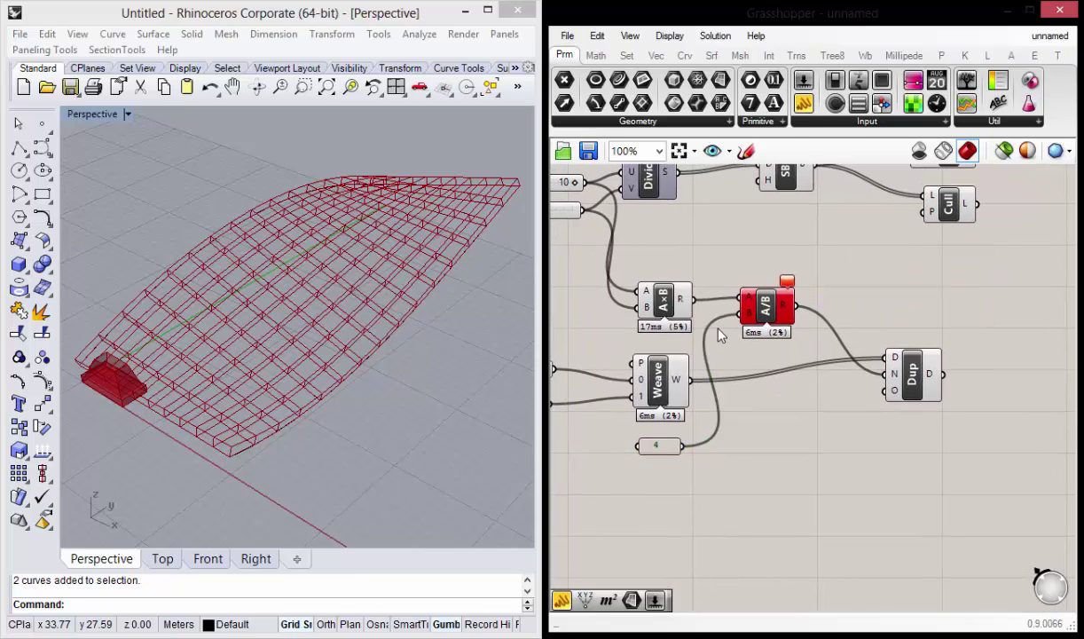
pyautogui.moveTo(655, 302); pyautogui.dragTo(720, 335, button='right')
pyautogui.moveTo(726, 338); pyautogui.dragTo(726, 355)
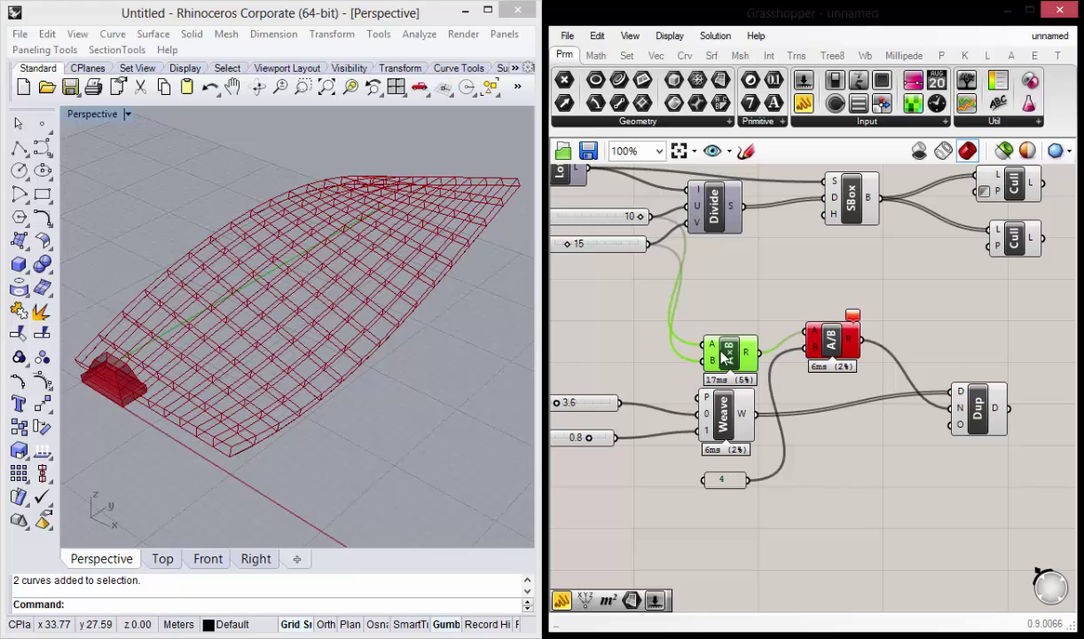
pyautogui.moveTo(596, 361); pyautogui.dragTo(702, 346, button='right')
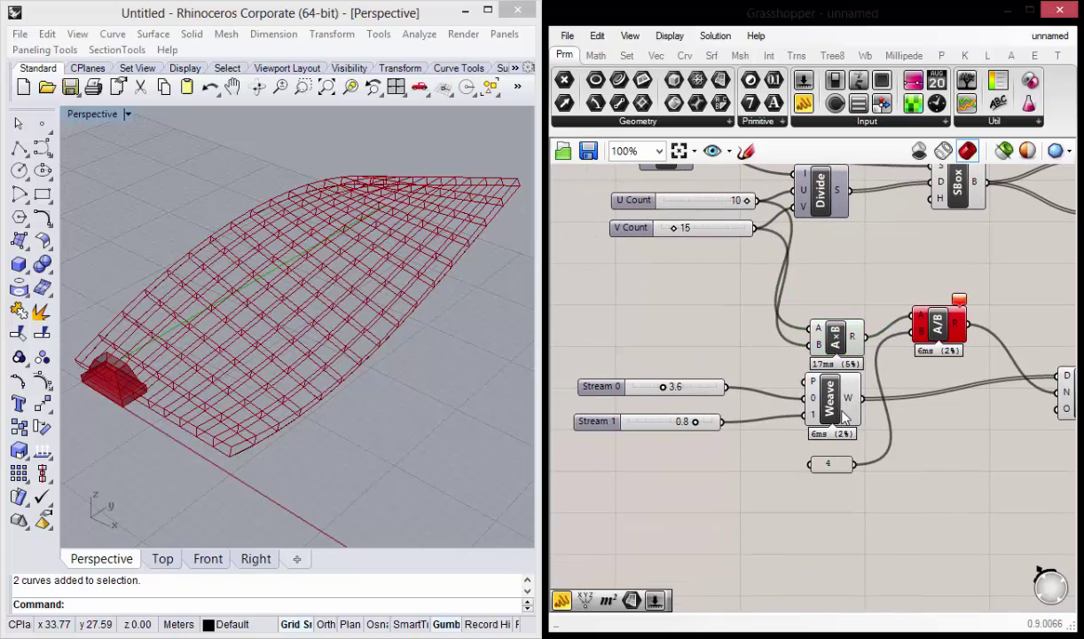
# Centre-align Weave under A×B, then move A×B up above Weave.
pyautogui.moveTo(874, 289); pyautogui.dragTo(795, 412)
pyautogui.moveTo(857, 441); pyautogui.dragTo(770, 436, button='right')
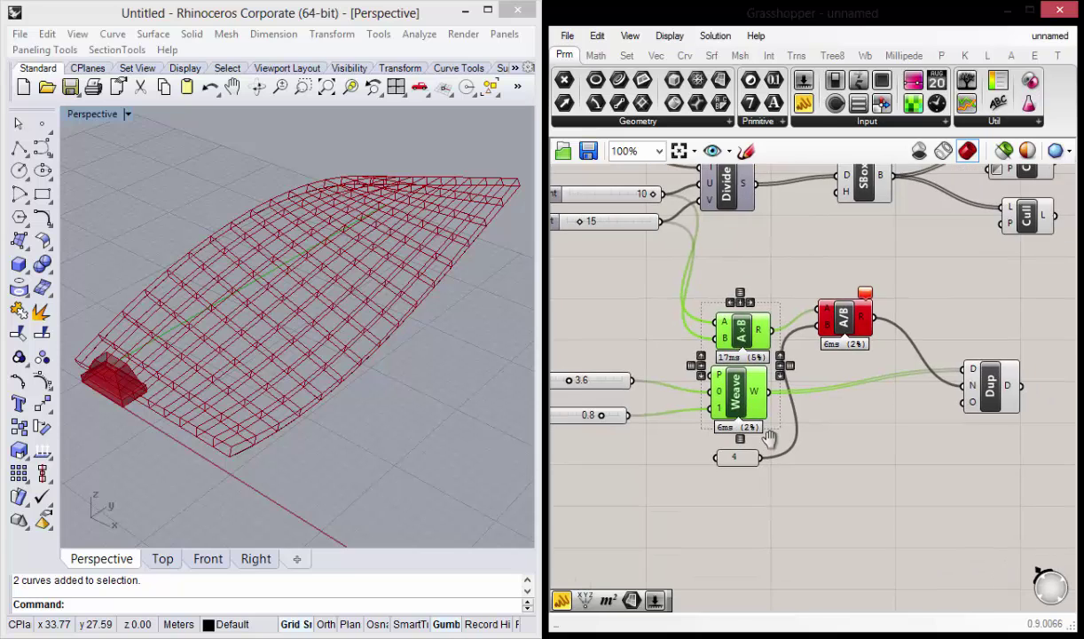
pyautogui.scroll(2, 768, 436)
pyautogui.scroll(2, 745, 425)
pyautogui.scroll(-3, 741, 355)
pyautogui.scroll(1, 735, 273)
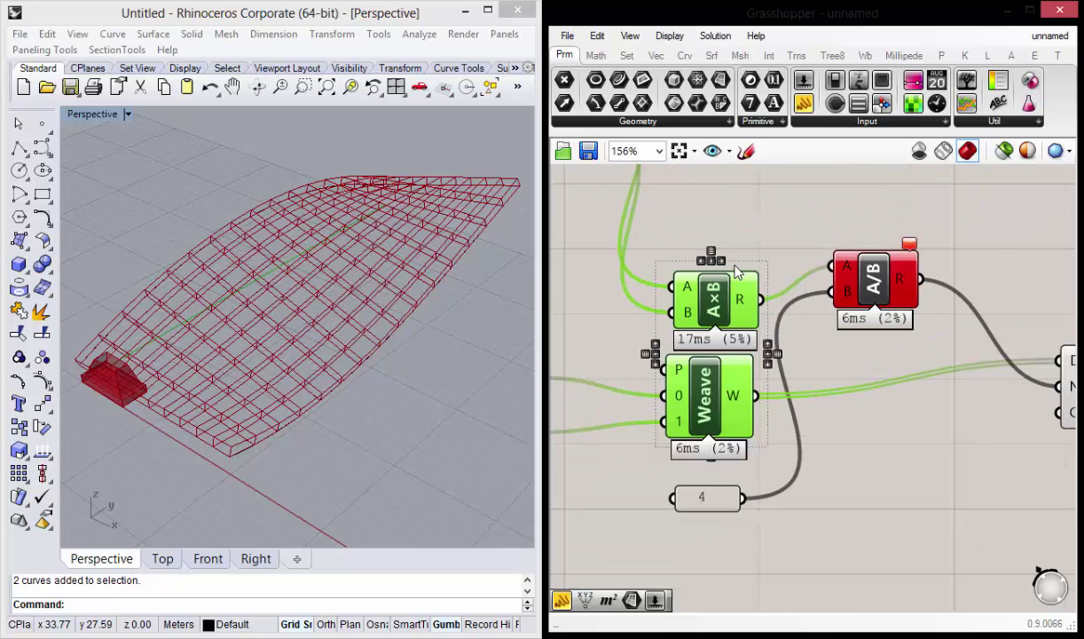
pyautogui.click(718, 259)
pyautogui.click(859, 464)
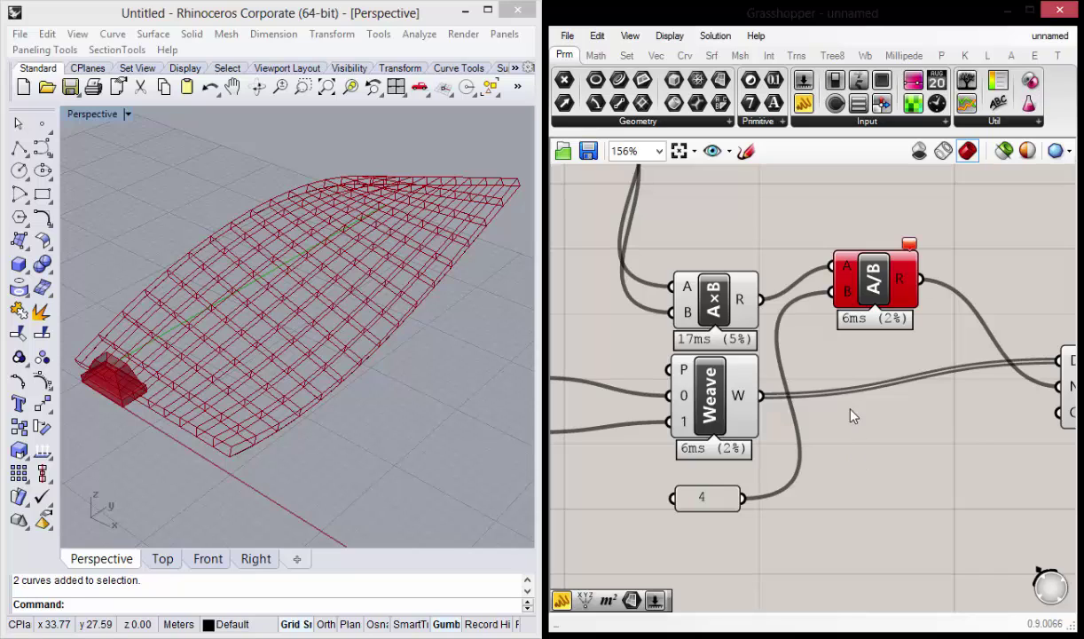
pyautogui.moveTo(692, 284); pyautogui.dragTo(692, 245)
pyautogui.moveTo(903, 355); pyautogui.dragTo(855, 361, button='right')
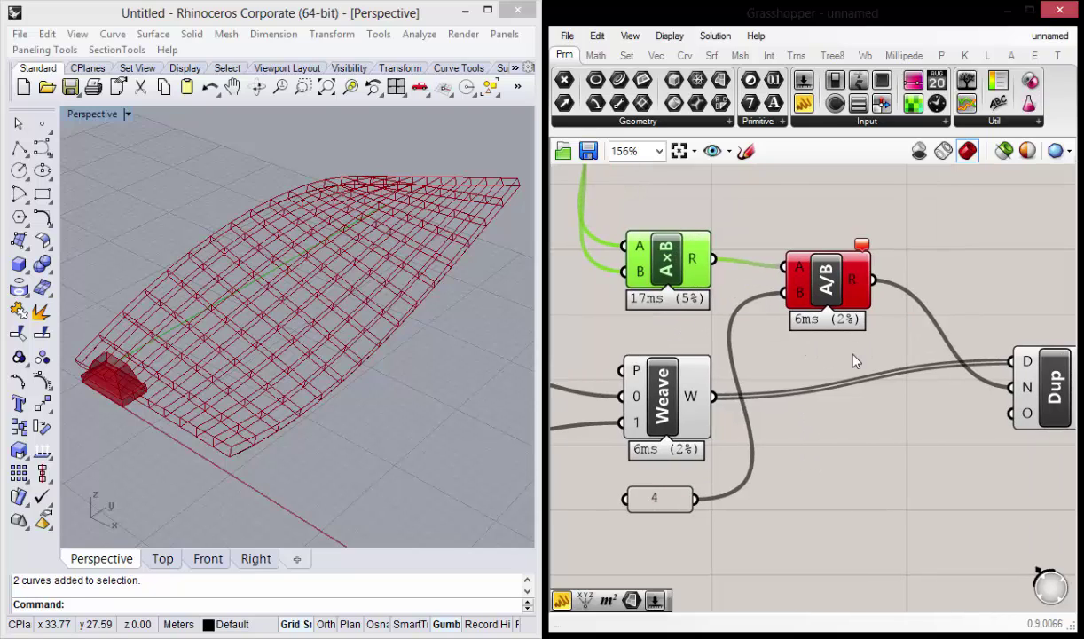
pyautogui.click(921, 463)
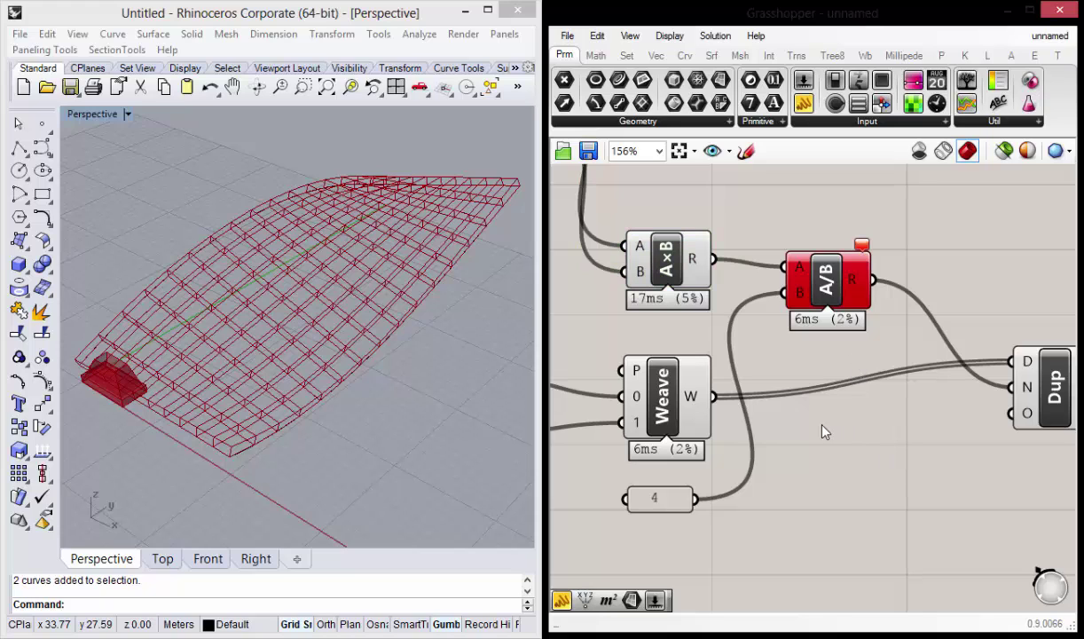
pyautogui.scroll(-2, 821, 432)
pyautogui.scroll(-2, 814, 422)
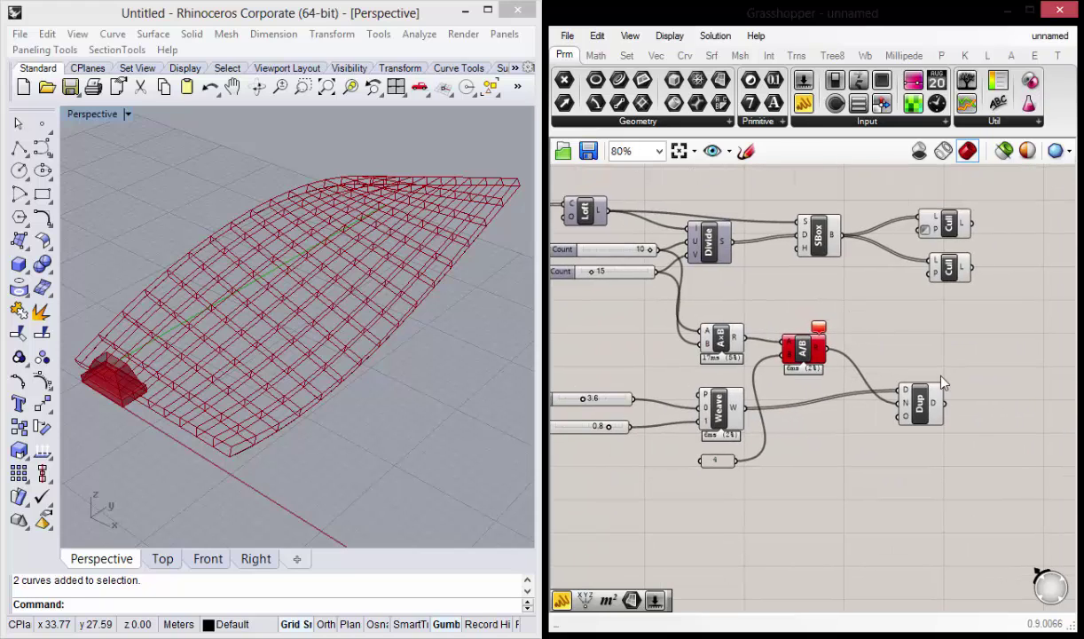
# Connect Dup's output to SBox's height input and line V Count up under U Count.
pyautogui.moveTo(942, 403); pyautogui.dragTo(801, 247)
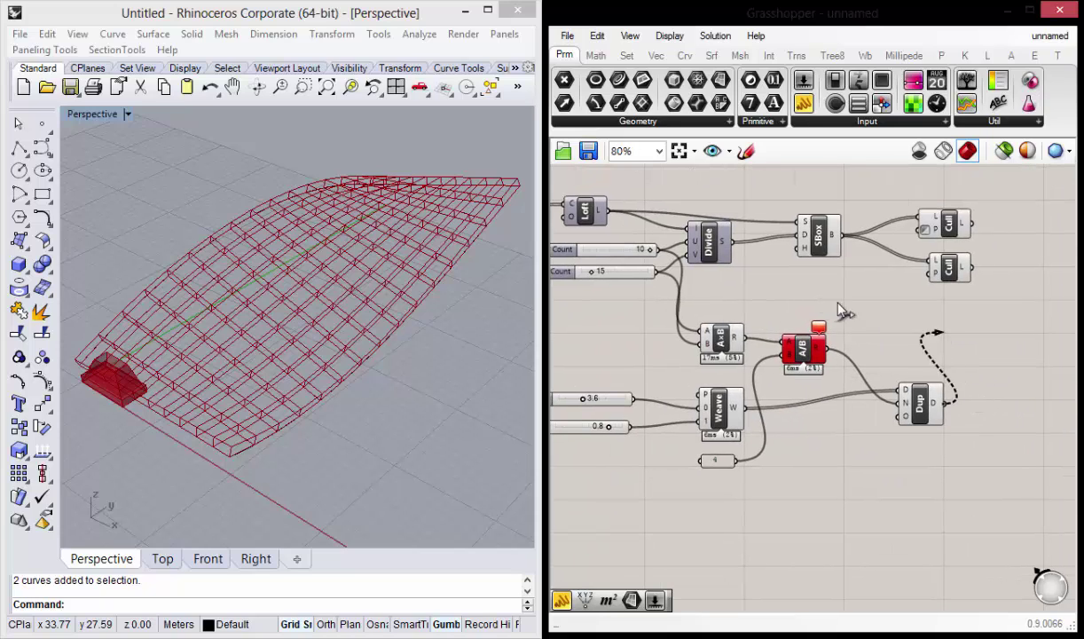
pyautogui.click(806, 357)
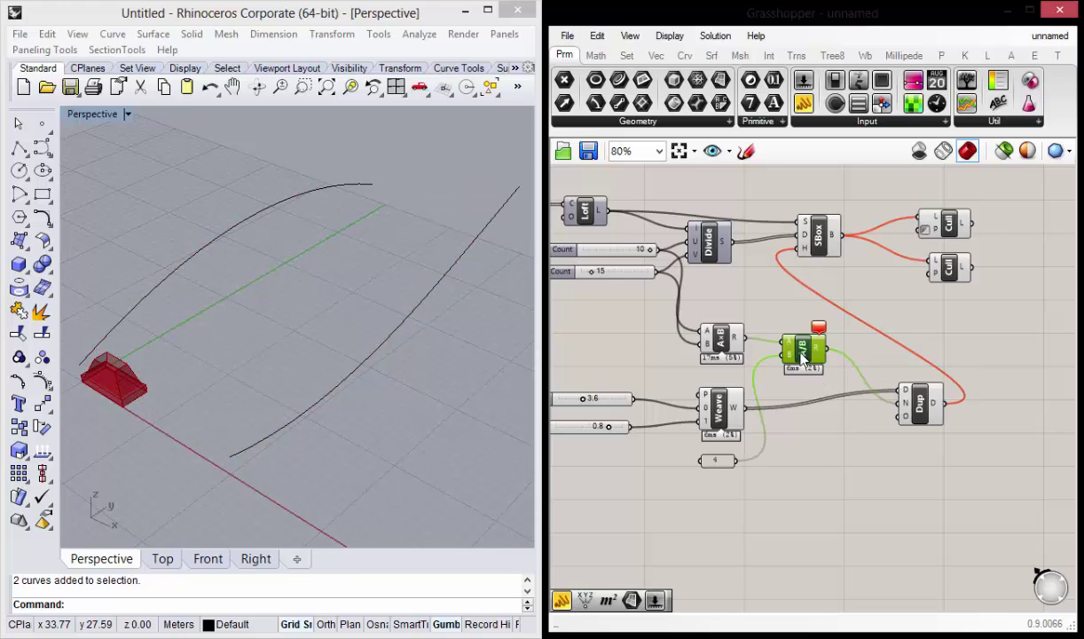
pyautogui.scroll(1, 802, 356)
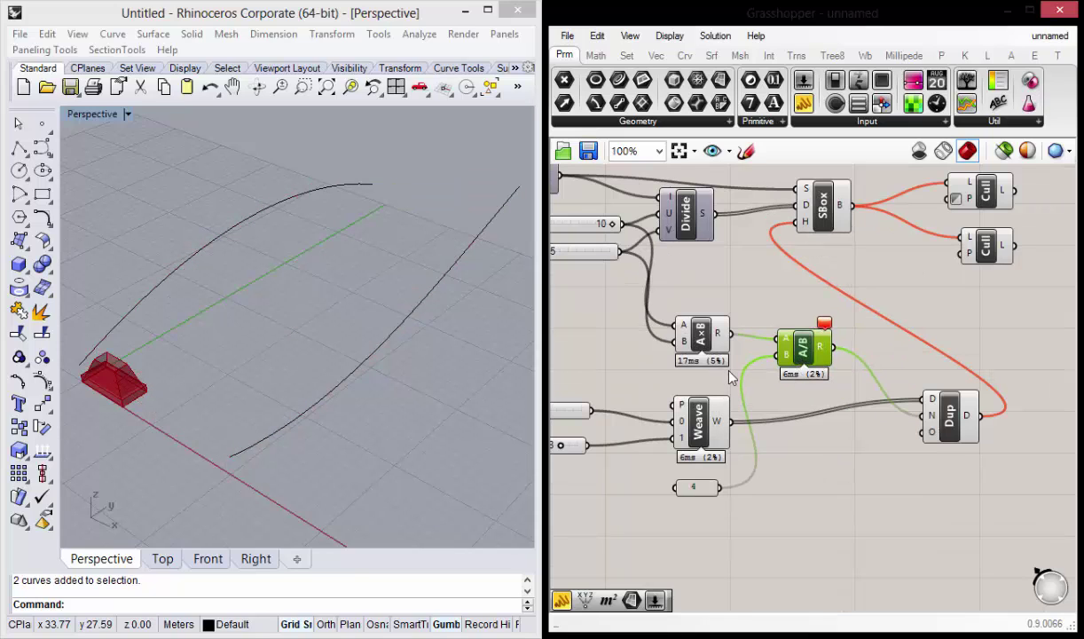
pyautogui.moveTo(681, 364)
pyautogui.mouseDown(button='right')
pyautogui.moveTo(803, 406)
pyautogui.moveTo(859, 404)
pyautogui.mouseUp(button='right')
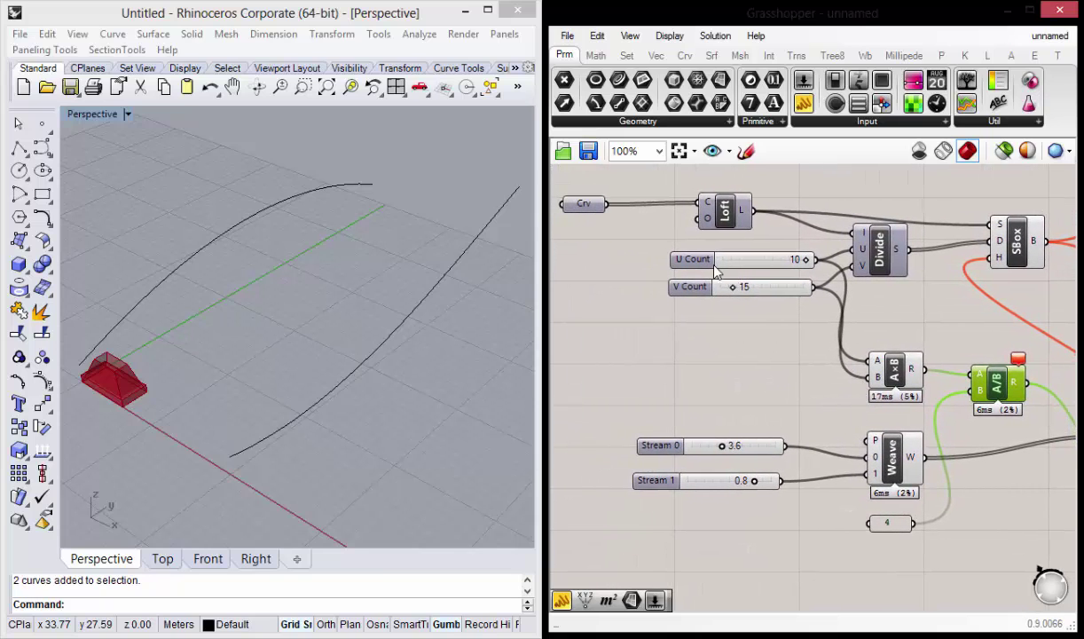
pyautogui.moveTo(713, 266)
pyautogui.mouseDown()
pyautogui.moveTo(683, 259)
pyautogui.moveTo(647, 298)
pyautogui.moveTo(594, 287)
pyautogui.mouseUp()
pyautogui.keyDown('shift'); pyautogui.click(671, 287); pyautogui.keyUp('shift')
pyautogui.click(649, 306)
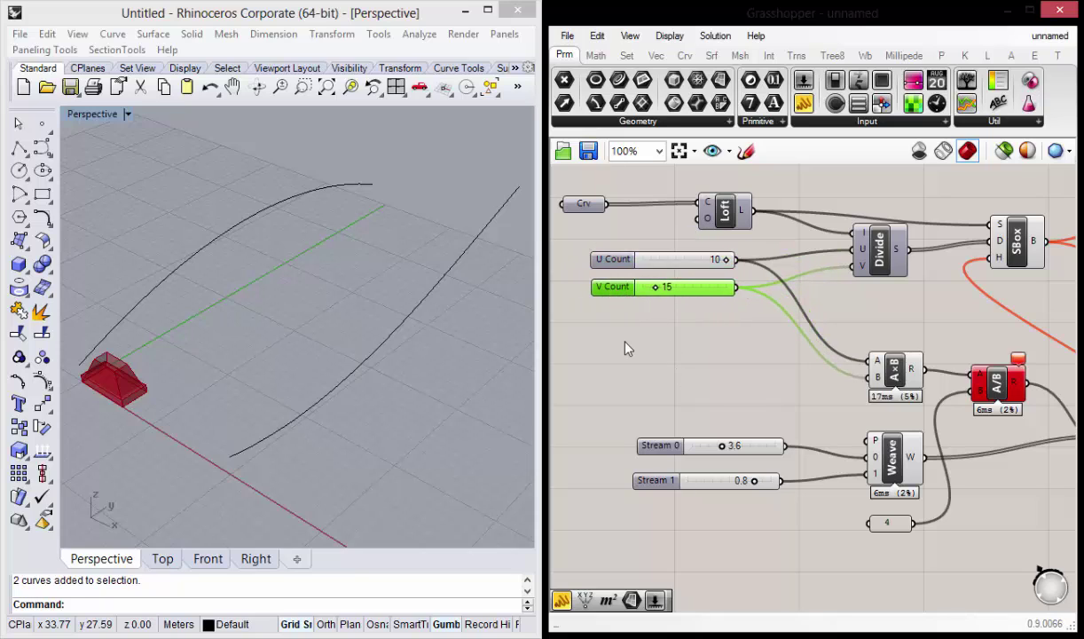
# Move the Weave, A×B, A/B and Dup cluster slightly lower.
pyautogui.moveTo(769, 363); pyautogui.dragTo(524, 350, button='right')
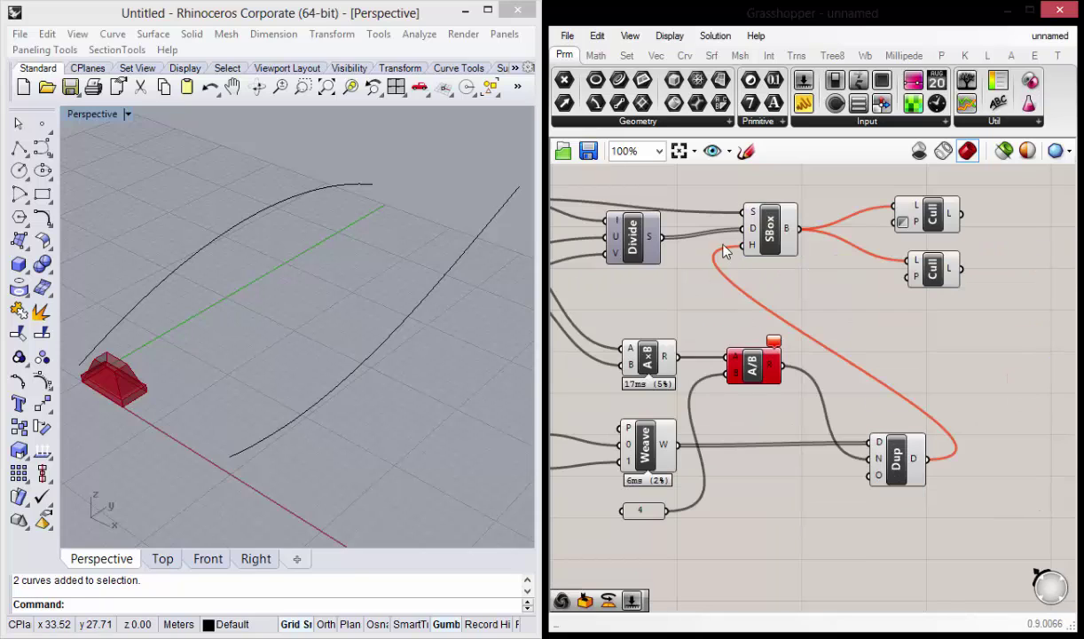
pyautogui.moveTo(724, 252); pyautogui.dragTo(747, 298, button='right')
pyautogui.scroll(-2, 768, 352)
pyautogui.scroll(2, 805, 429)
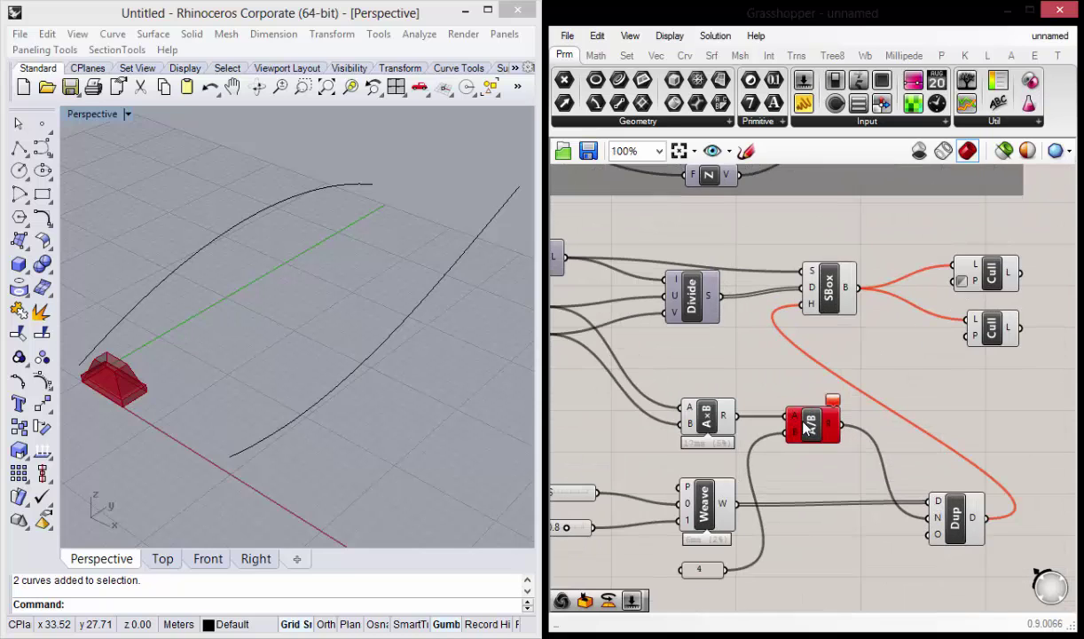
pyautogui.scroll(-2, 794, 341)
pyautogui.moveTo(966, 511); pyautogui.dragTo(564, 368)
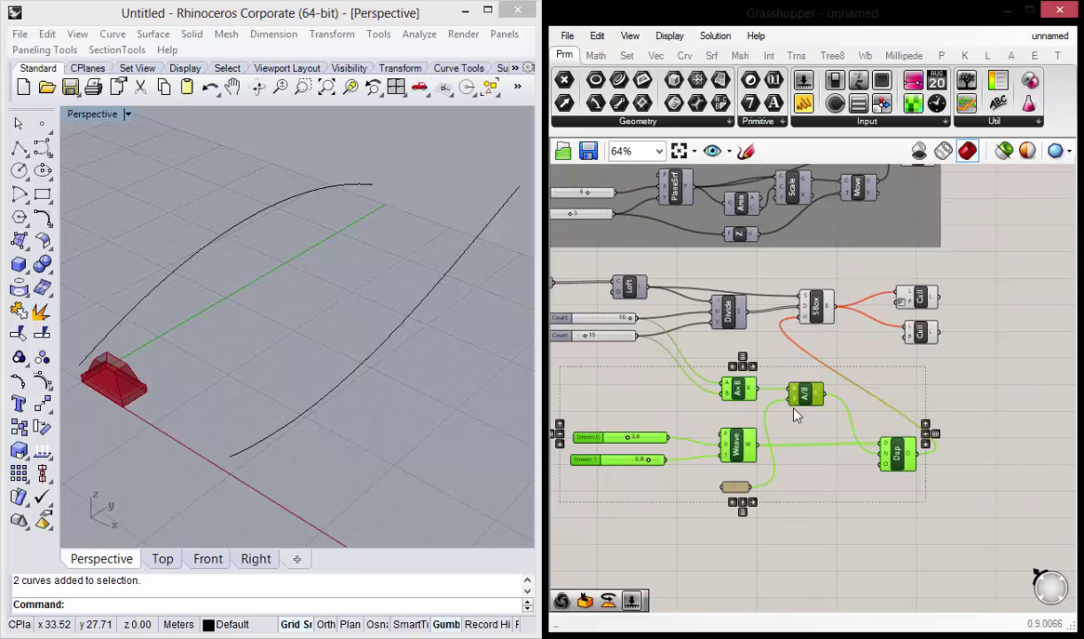
pyautogui.moveTo(812, 401); pyautogui.dragTo(811, 416)
pyautogui.click(860, 353)
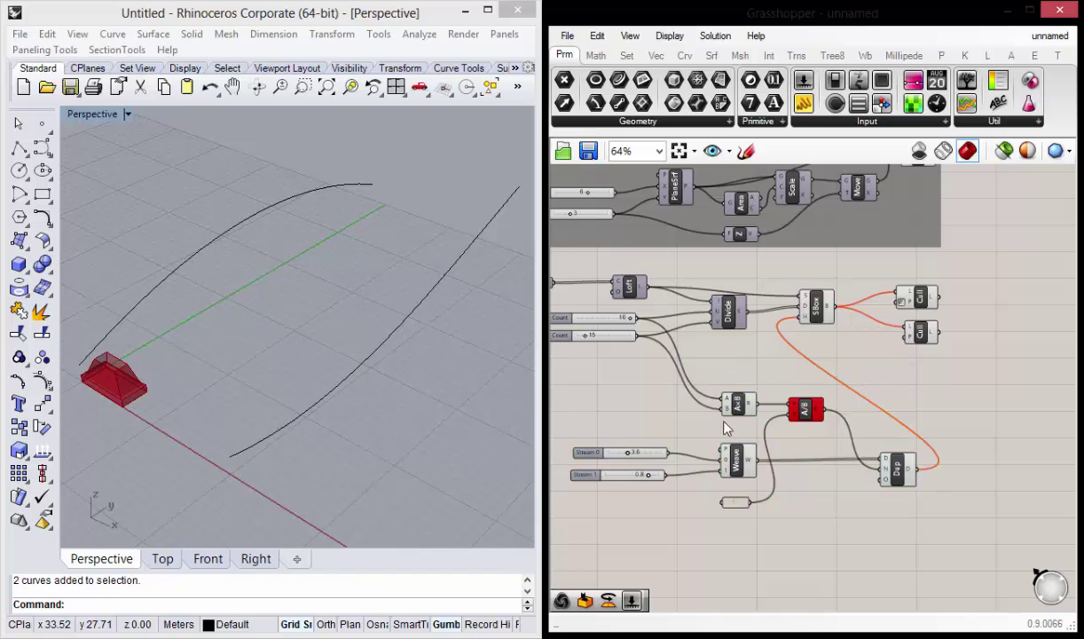
pyautogui.scroll(-2, 692, 444)
pyautogui.scroll(1, 781, 390)
pyautogui.moveTo(247, 392)
pyautogui.mouseDown(button='right')
pyautogui.moveTo(270, 391)
pyautogui.moveTo(259, 383)
pyautogui.mouseUp(button='right')
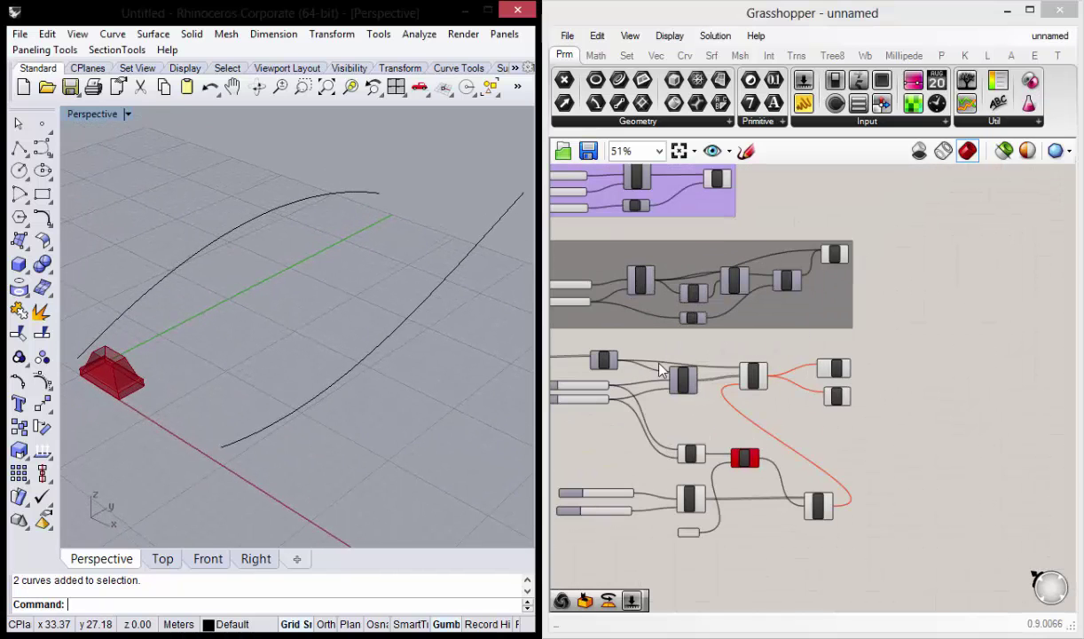
pyautogui.moveTo(710, 271); pyautogui.dragTo(683, 324, button='right')
pyautogui.scroll(3, 684, 325)
pyautogui.click(650, 186)
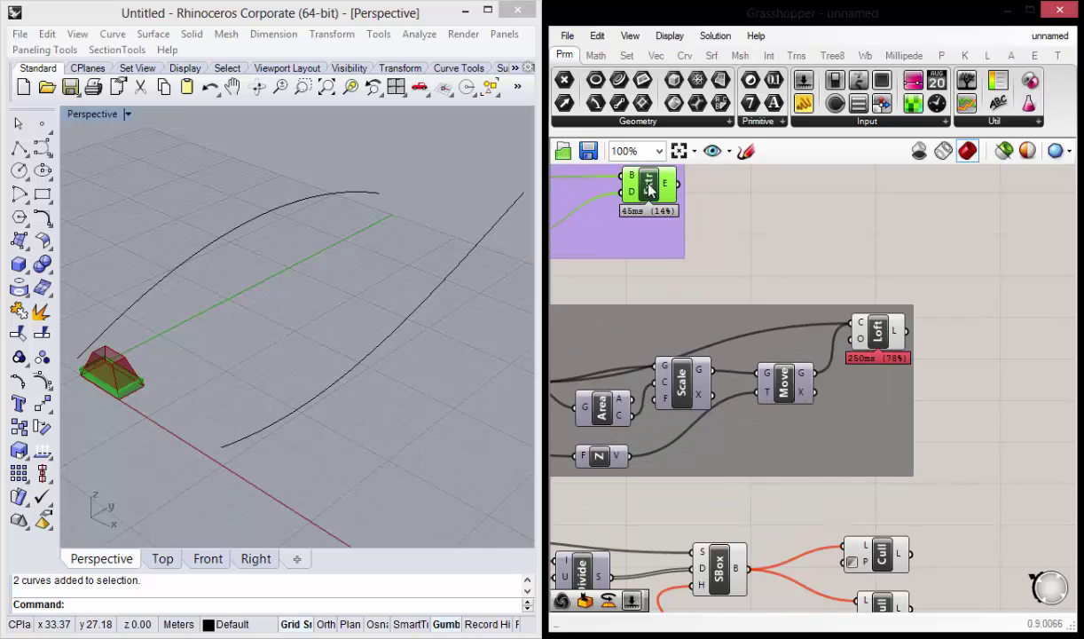
pyautogui.click(876, 331)
pyautogui.moveTo(170, 332); pyautogui.dragTo(147, 333, button='right')
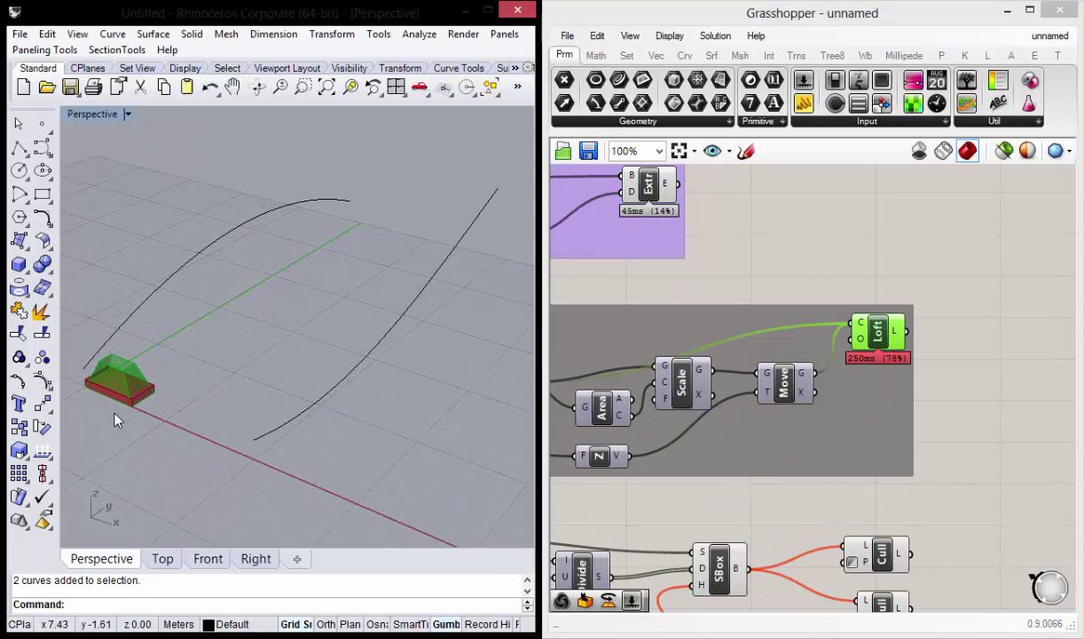
pyautogui.scroll(2, 116, 419)
pyautogui.scroll(1, 121, 345)
pyautogui.scroll(1, 176, 363)
pyautogui.scroll(1, 116, 333)
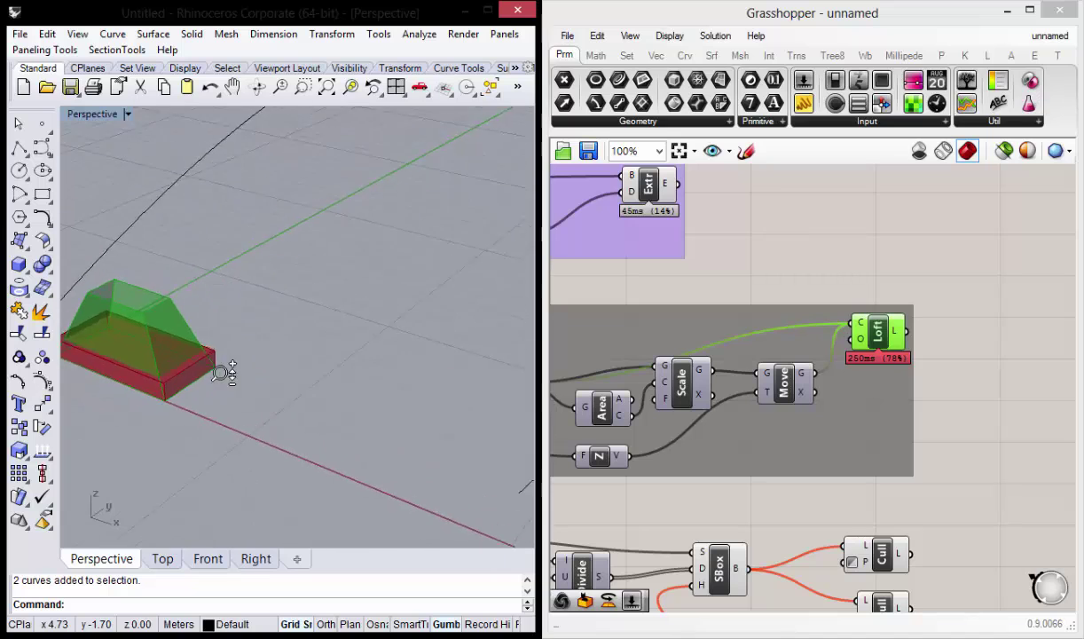
pyautogui.scroll(-5, 220, 373)
pyautogui.keyDown('shift'); pyautogui.moveTo(315, 402); pyautogui.dragTo(335, 390, button='right'); pyautogui.keyUp('shift')
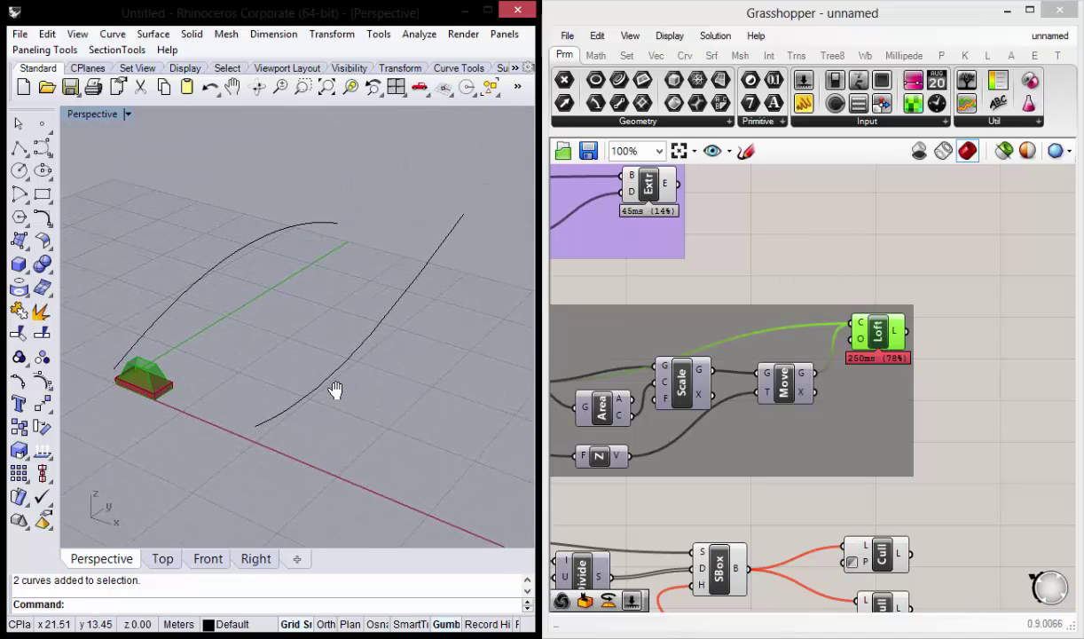
pyautogui.moveTo(376, 313); pyautogui.dragTo(319, 416, button='right')
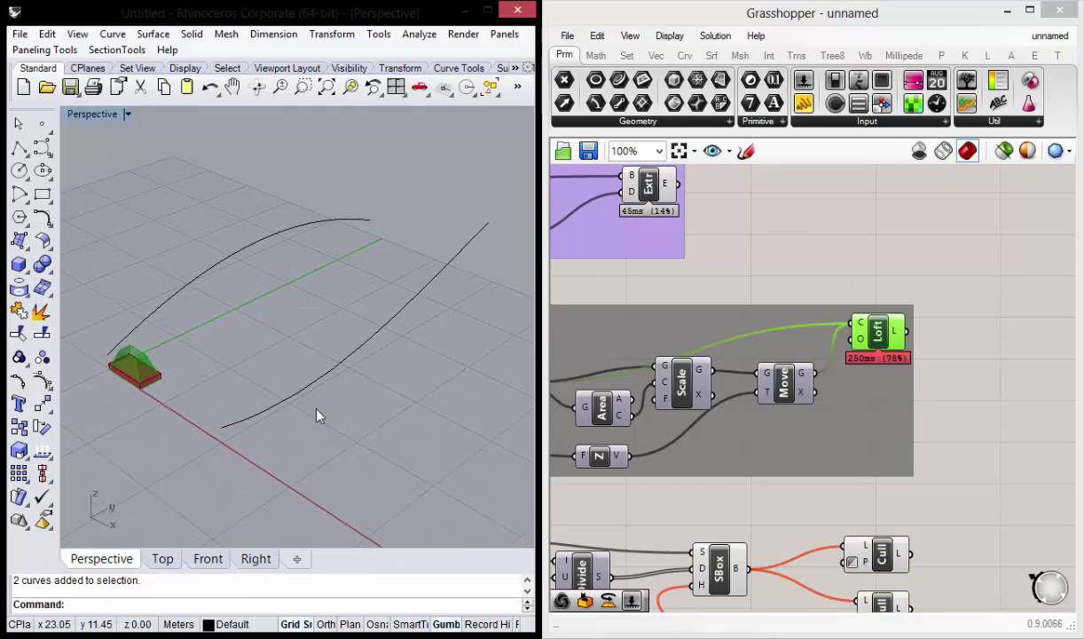
pyautogui.moveTo(769, 503)
pyautogui.mouseDown(button='right')
pyautogui.moveTo(763, 414)
pyautogui.moveTo(822, 368)
pyautogui.mouseUp(button='right')
pyautogui.scroll(-1, 822, 368)
pyautogui.click(921, 452)
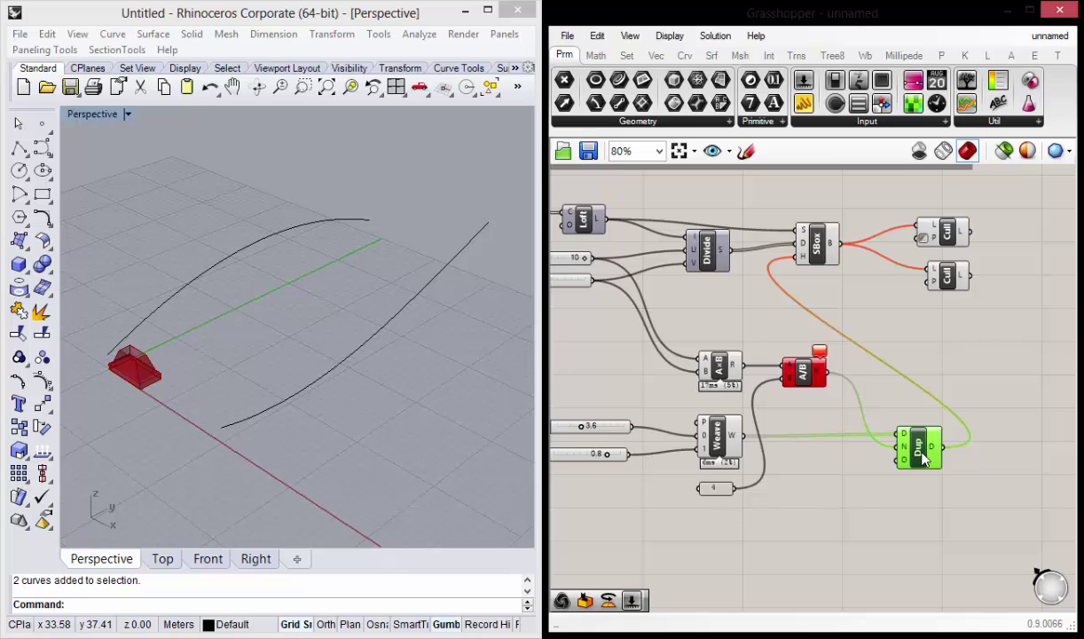
# Delete the Duplicate Data and Division (A/B) components.
pyautogui.press('Delete')
pyautogui.click(804, 373)
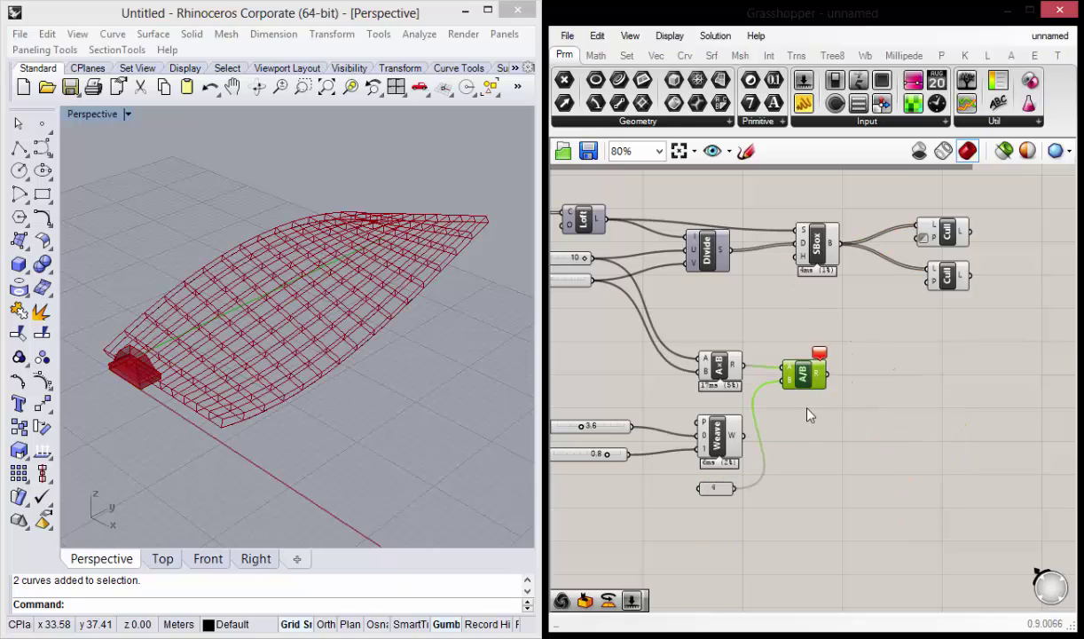
pyautogui.press('Delete')
pyautogui.scroll(-2, 780, 372)
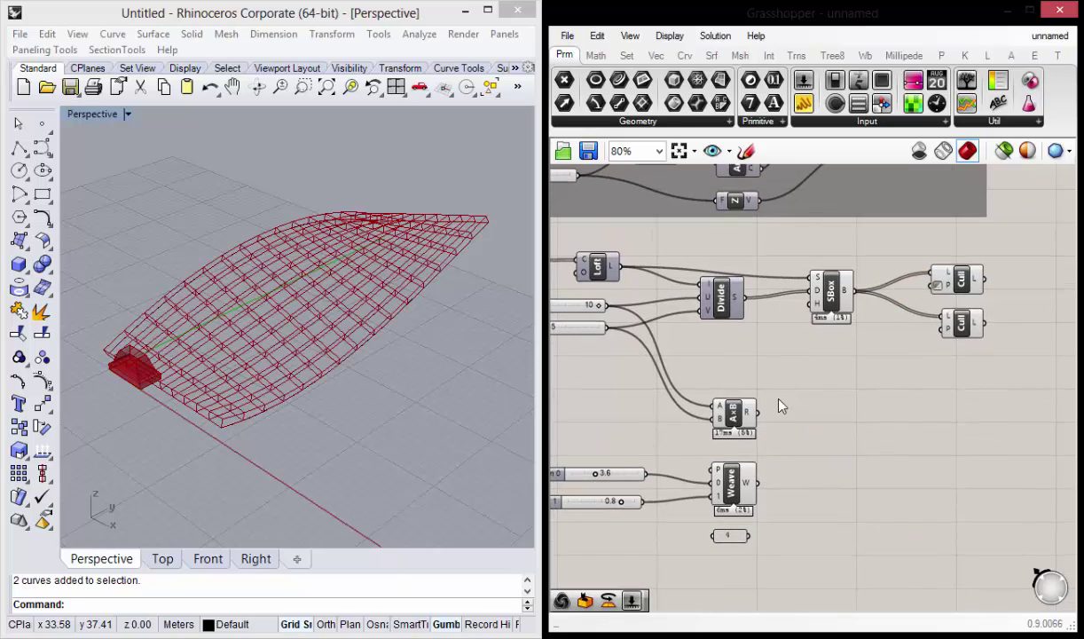
pyautogui.scroll(-1, 794, 422)
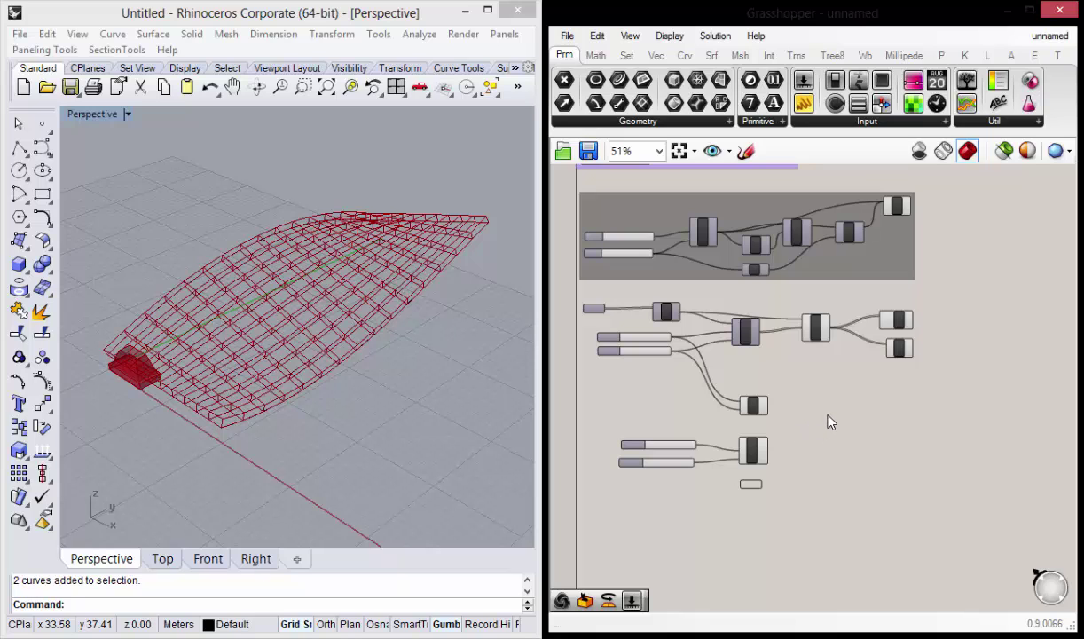
pyautogui.scroll(1, 834, 414)
pyautogui.scroll(1, 821, 465)
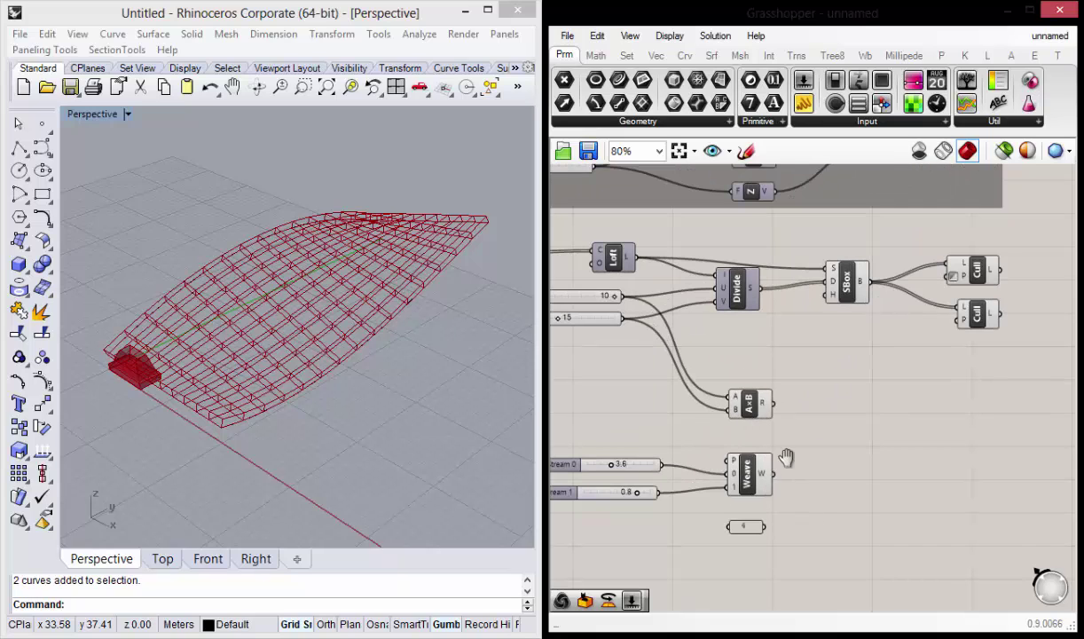
# Move the stream sliders, Weave and number panel up, closer beneath A×B.
pyautogui.moveTo(786, 458); pyautogui.dragTo(834, 372, button='right')
pyautogui.moveTo(864, 510); pyautogui.dragTo(612, 330)
pyautogui.moveTo(805, 346); pyautogui.dragTo(807, 321)
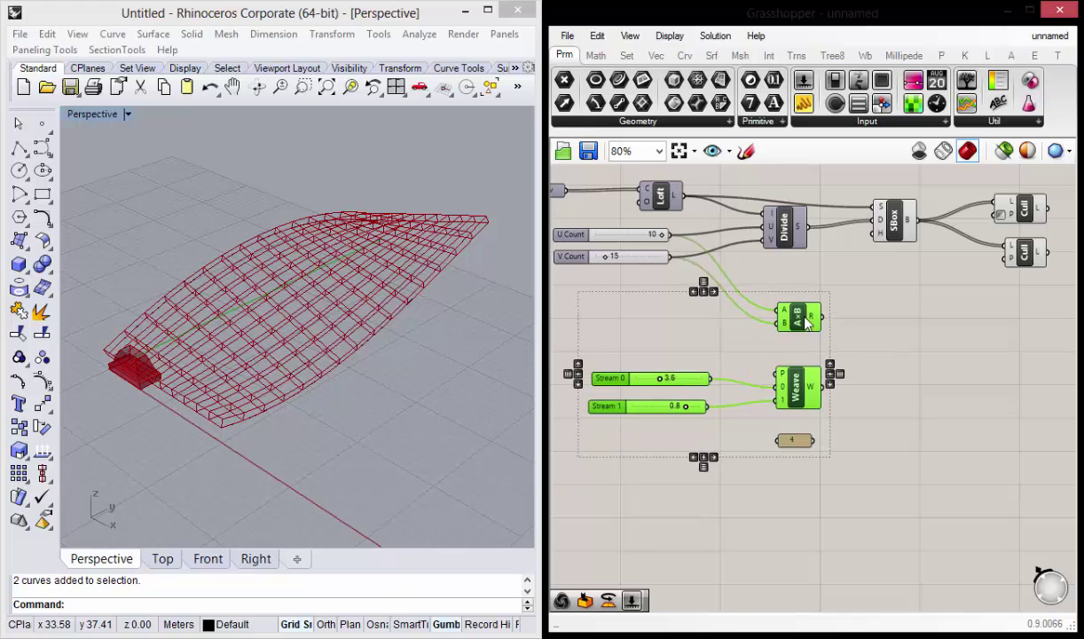
pyautogui.click(855, 491)
pyautogui.moveTo(907, 516); pyautogui.dragTo(612, 377)
pyautogui.moveTo(850, 501); pyautogui.dragTo(618, 381)
pyautogui.moveTo(761, 379); pyautogui.dragTo(763, 362)
pyautogui.click(841, 489)
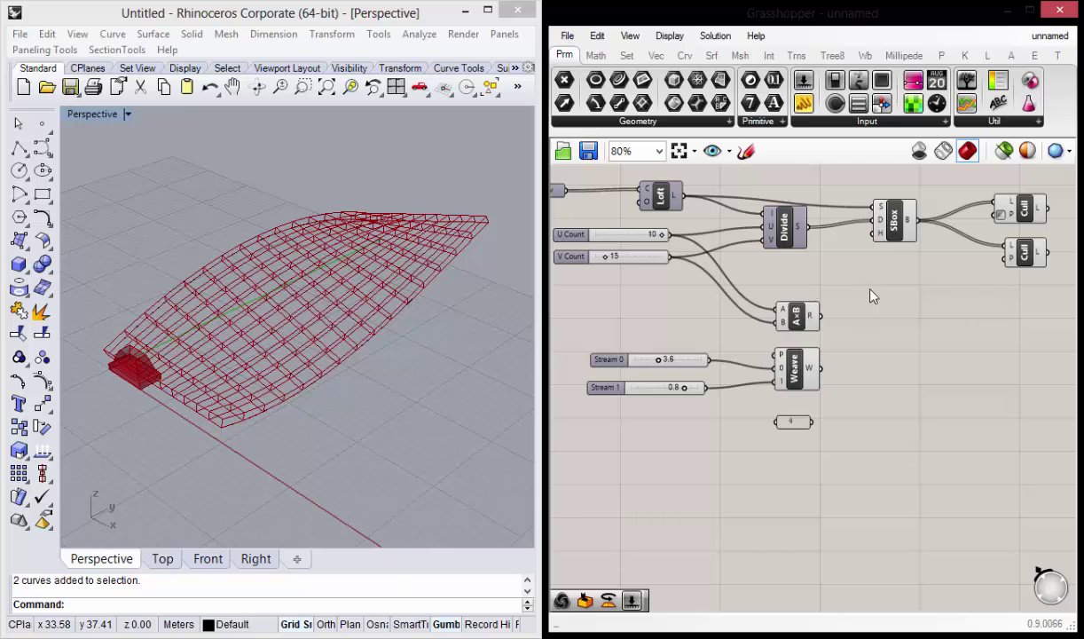
# Orbit and zoom the viewport to inspect the fully panelled canopy.
pyautogui.scroll(-4, 784, 414)
pyautogui.scroll(2, 775, 404)
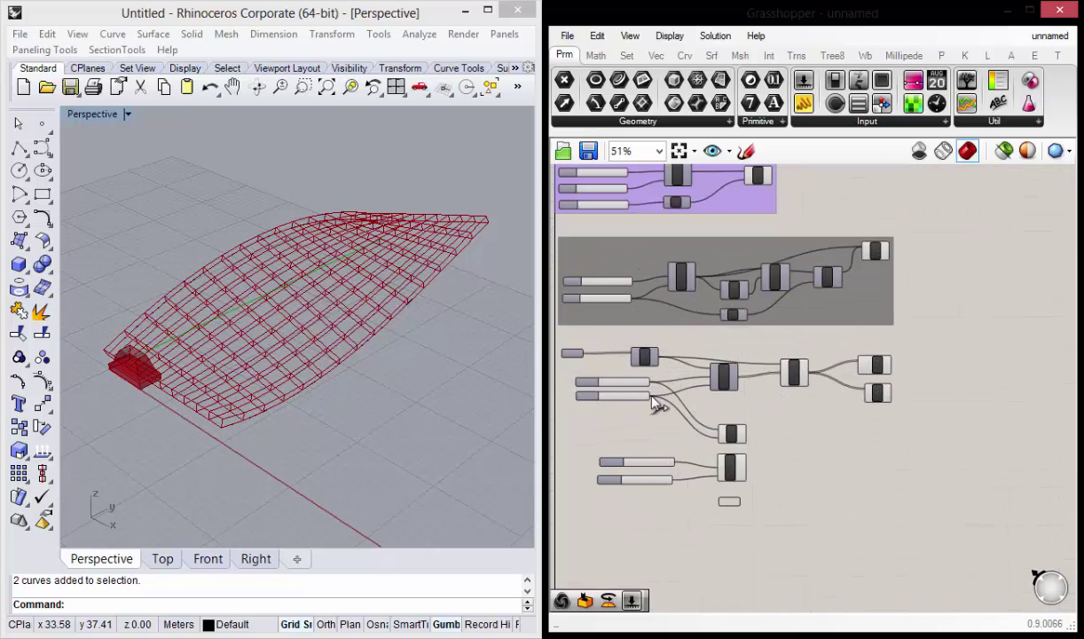
pyautogui.scroll(1, 653, 403)
pyautogui.scroll(1, 646, 413)
pyautogui.moveTo(216, 342)
pyautogui.mouseDown(button='right')
pyautogui.moveTo(249, 361)
pyautogui.moveTo(193, 351)
pyautogui.mouseUp(button='right')
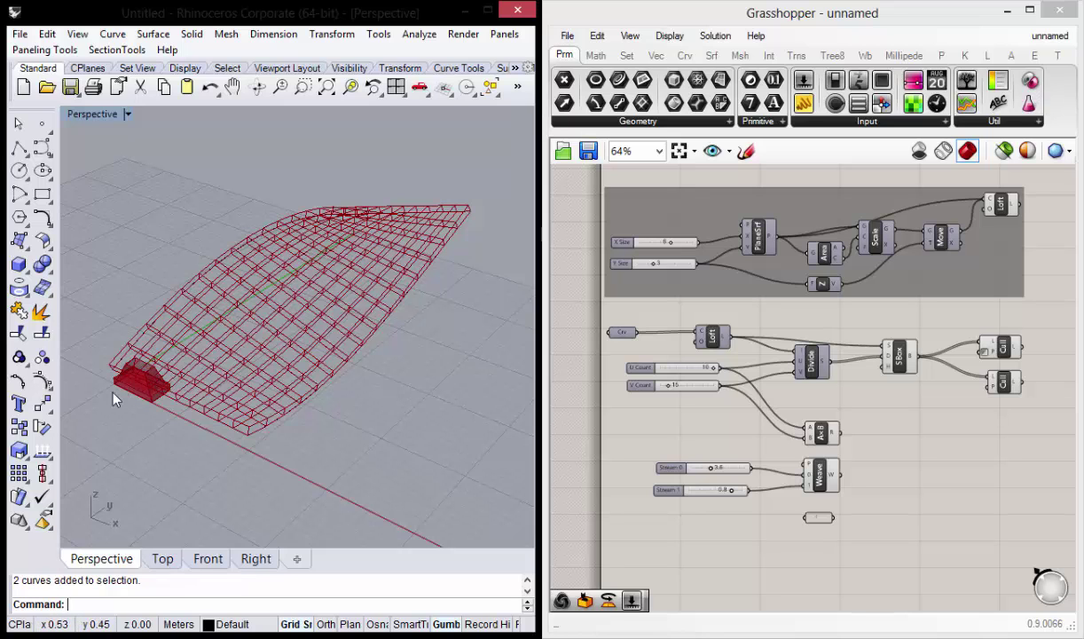
pyautogui.scroll(1, 133, 382)
pyautogui.scroll(3, 165, 355)
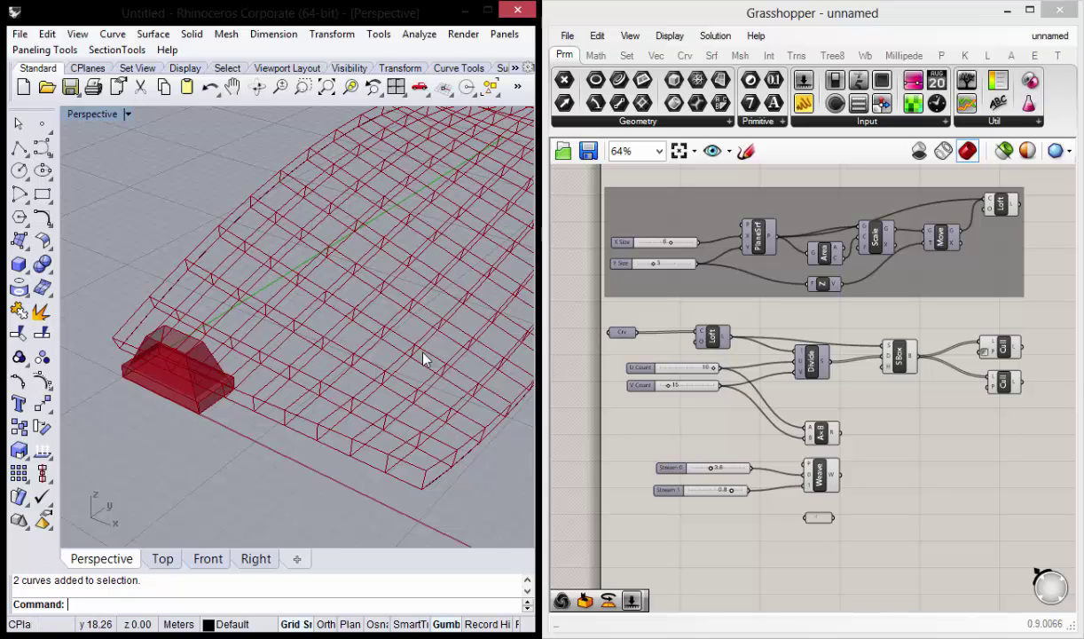
# Open the component search on an empty area of the canvas.
pyautogui.moveTo(925, 433); pyautogui.dragTo(792, 447, button='right')
pyautogui.scroll(-4, 770, 344)
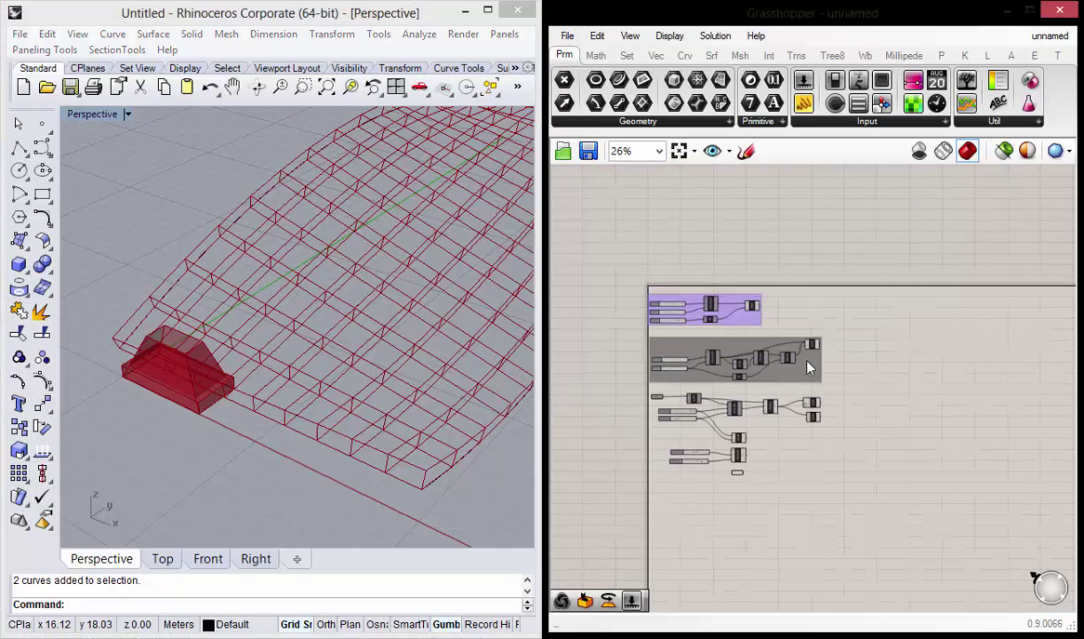
pyautogui.scroll(3, 800, 365)
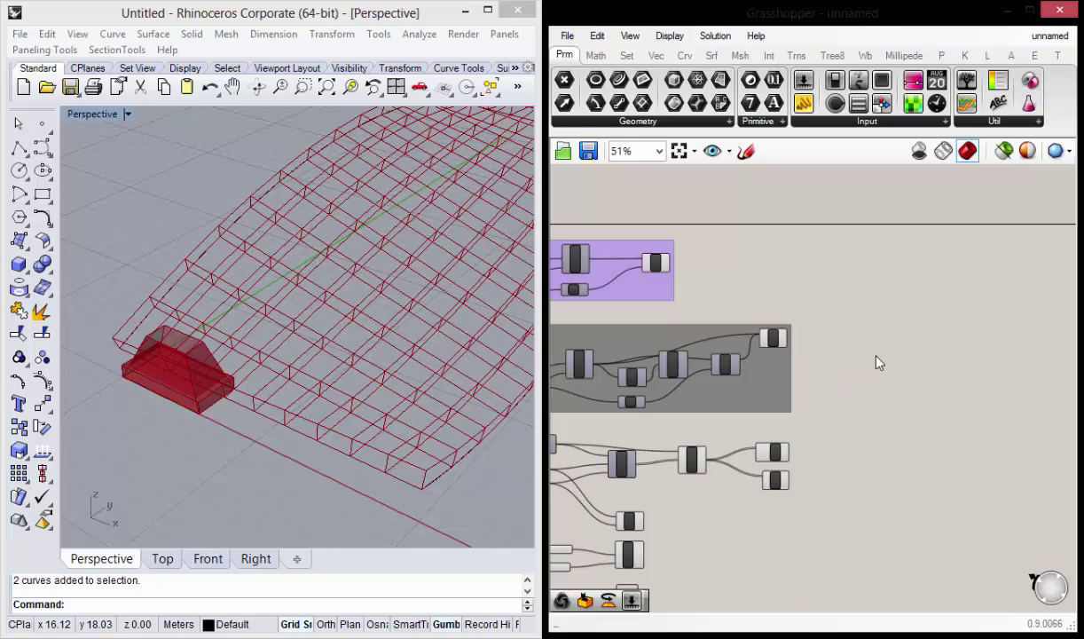
pyautogui.doubleClick(875, 363)
# Add a Bounding Box component and paste a copy stacked below it.
pyautogui.write('bo')
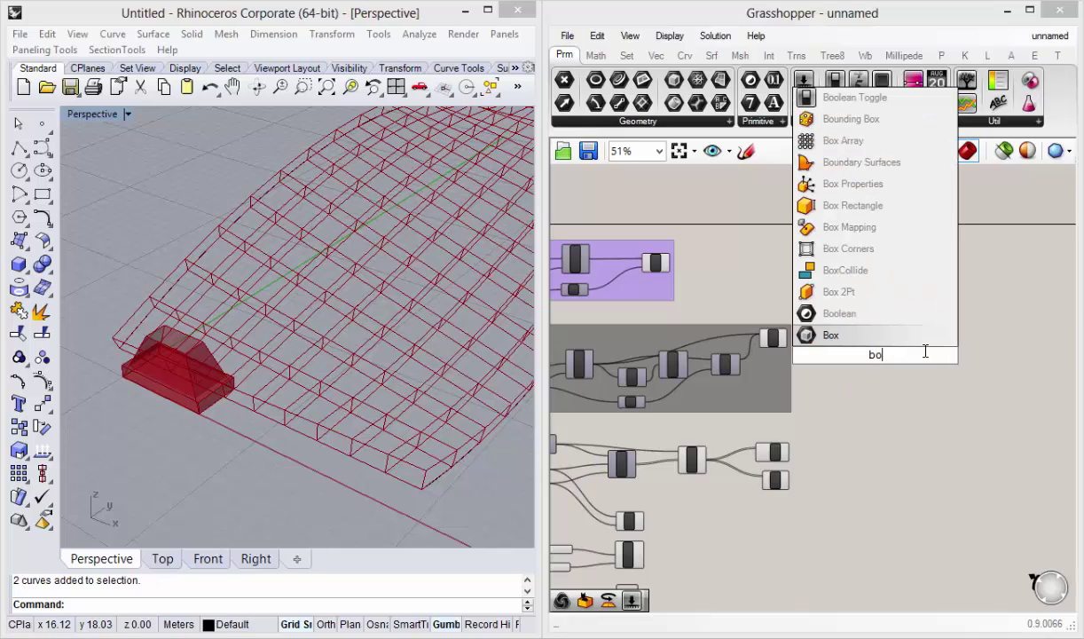
pyautogui.write('b')
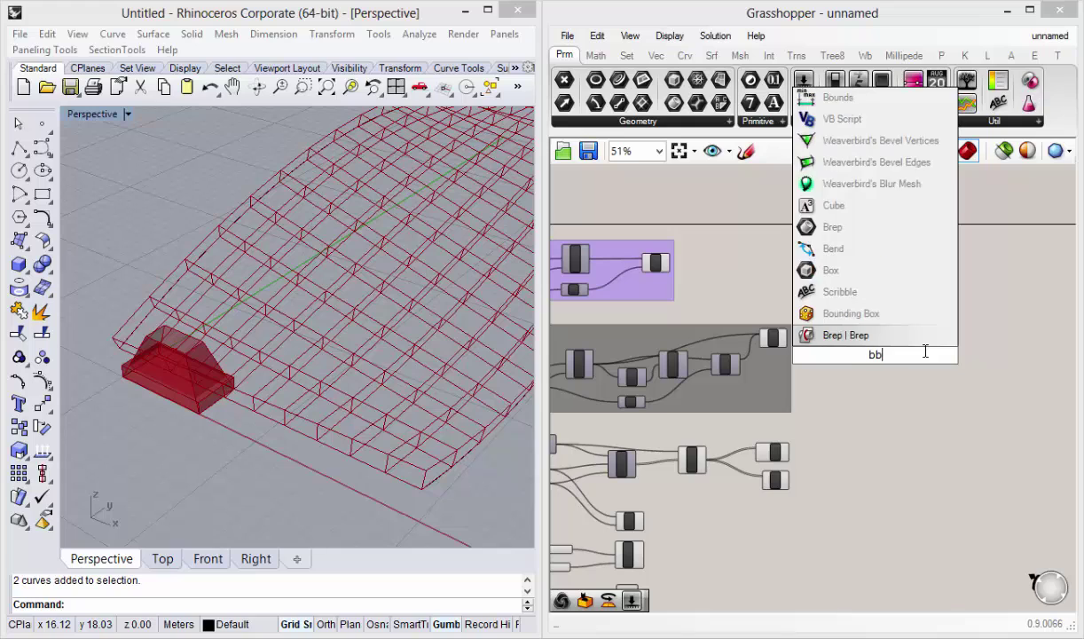
pyautogui.write('o')
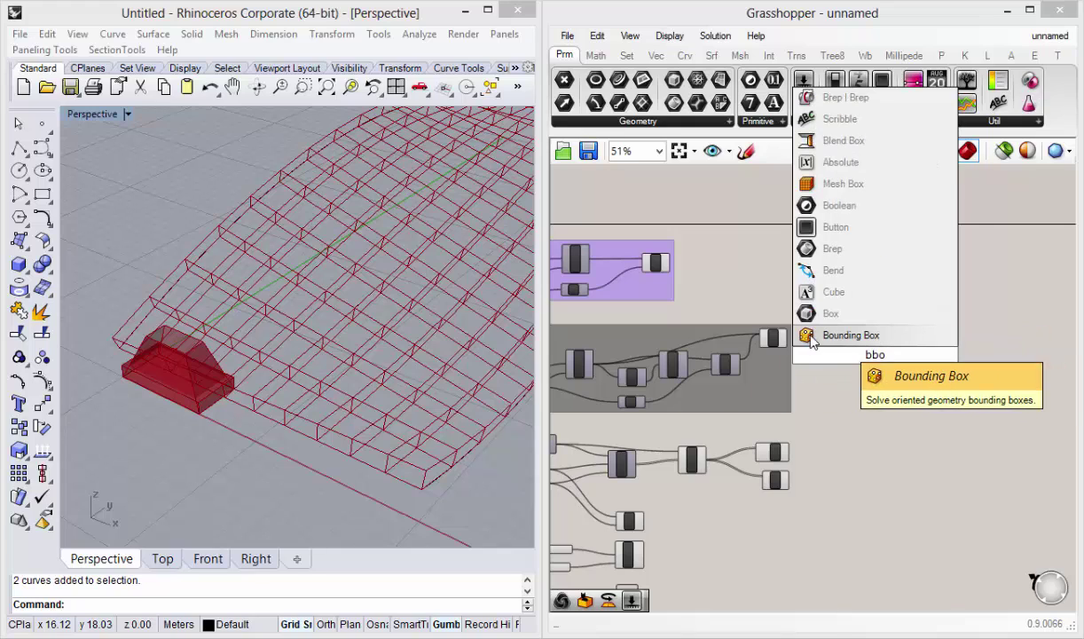
pyautogui.click(852, 334)
pyautogui.scroll(3, 880, 345)
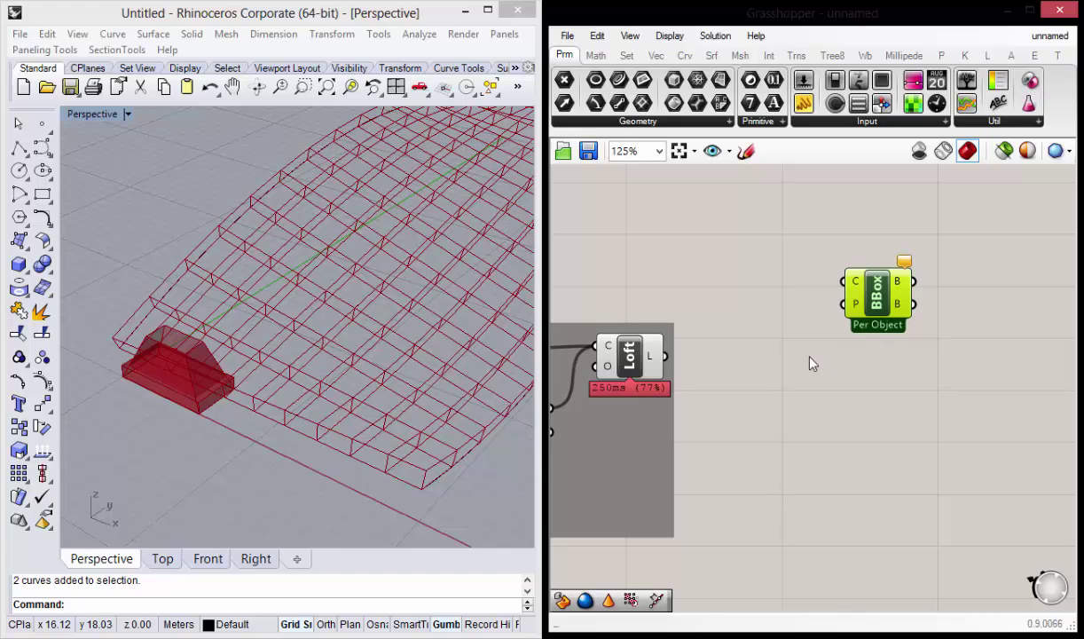
pyautogui.scroll(-2, 857, 345)
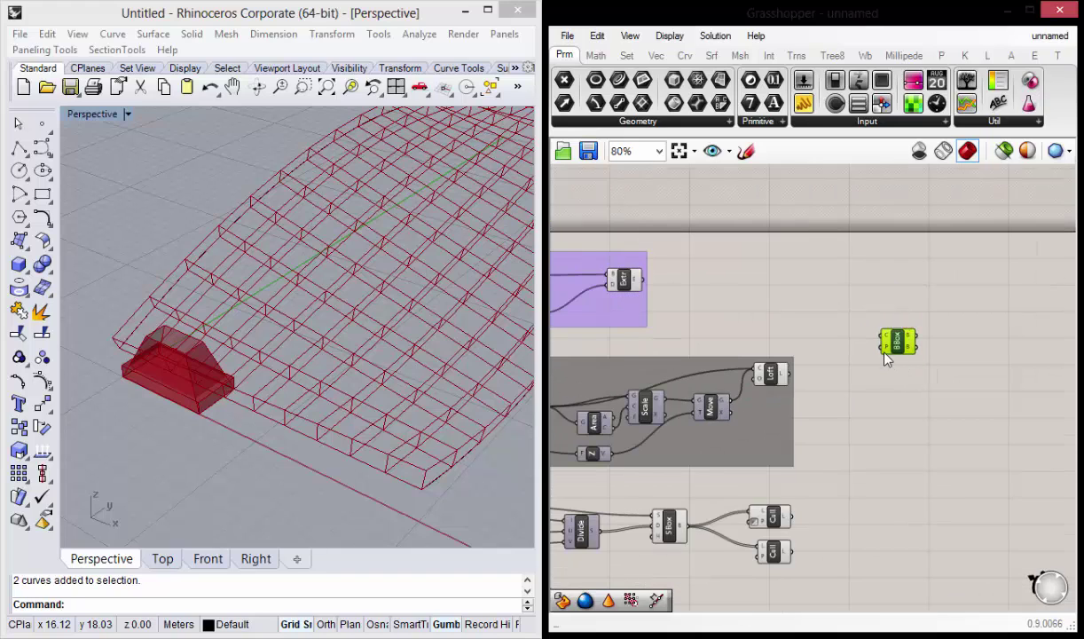
pyautogui.scroll(1, 885, 353)
pyautogui.moveTo(909, 328); pyautogui.dragTo(916, 290)
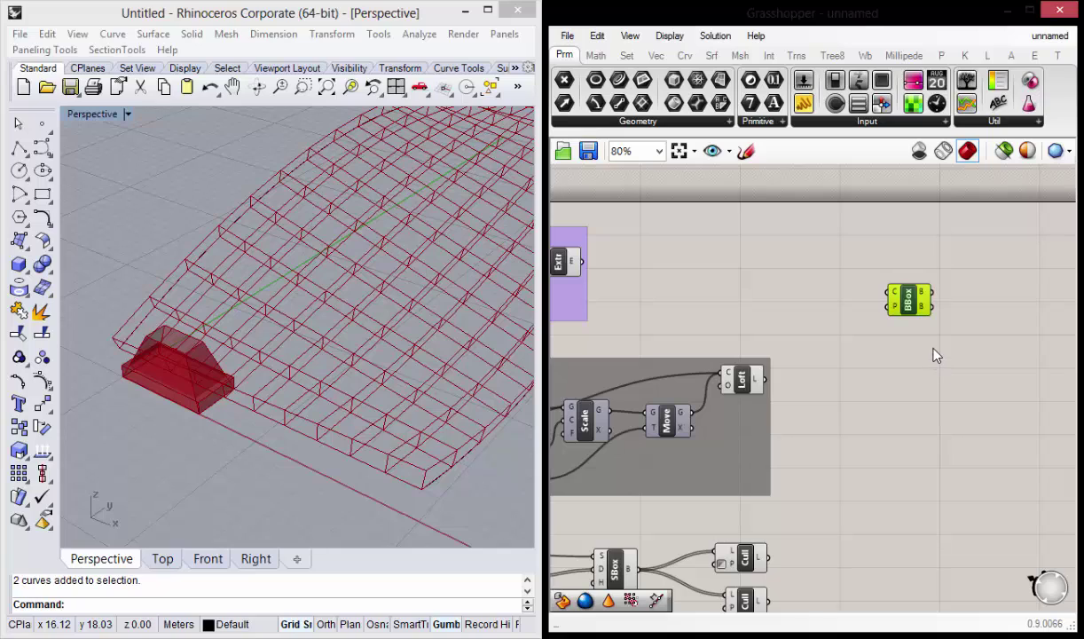
pyautogui.hotkey('ctrl', 'c')
pyautogui.hotkey('ctrl', 'v')
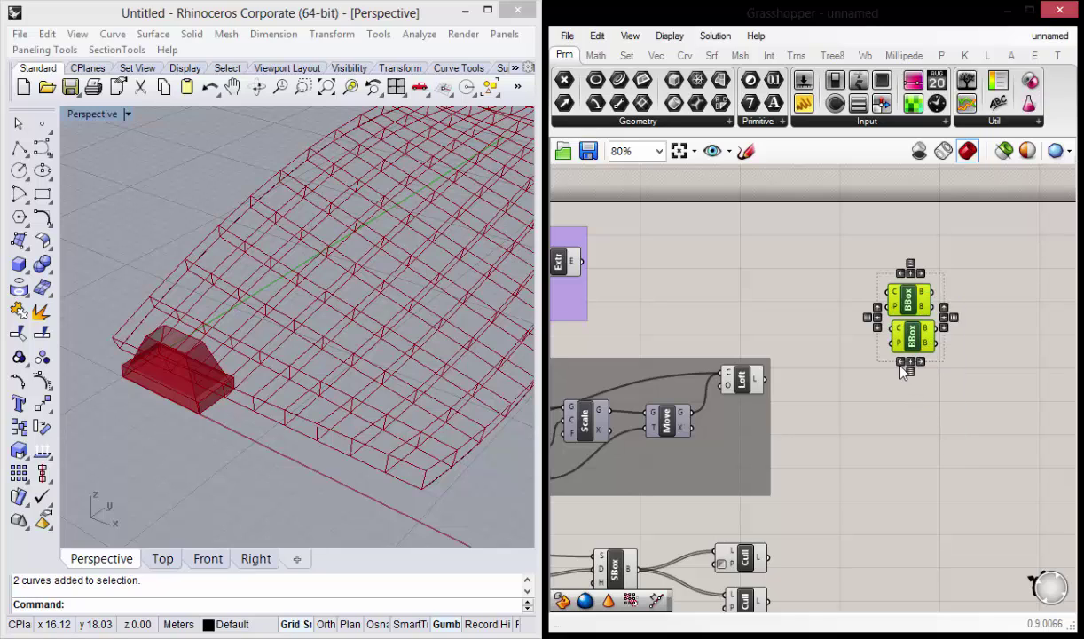
# Preview the Extr module geometry and orbit the Rhino view around it.
pyautogui.click(825, 359)
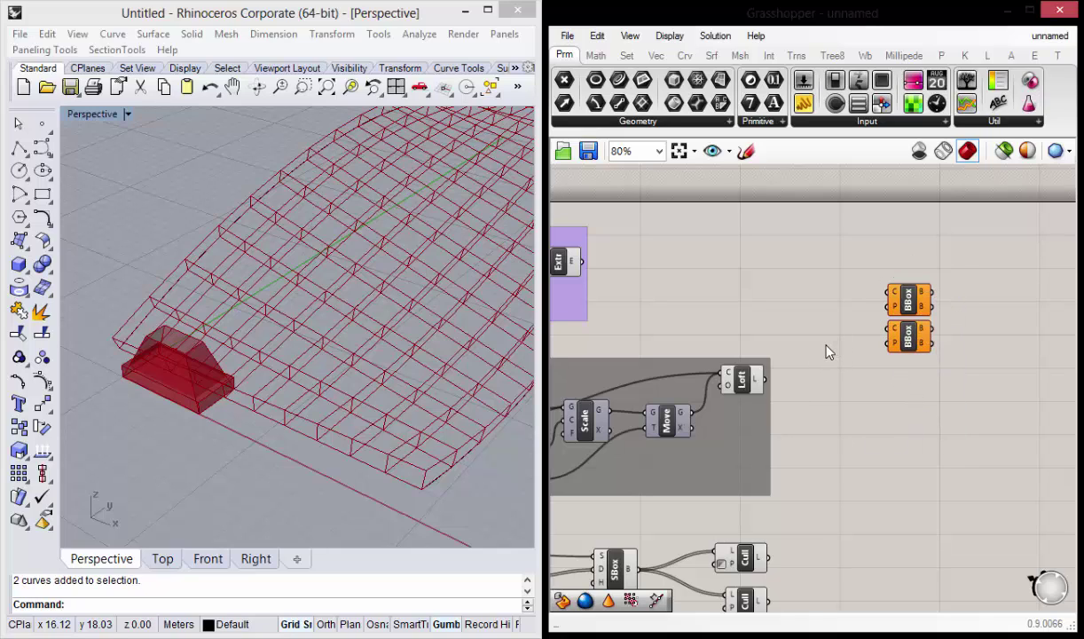
pyautogui.moveTo(771, 344); pyautogui.dragTo(830, 355, button='right')
pyautogui.click(621, 273)
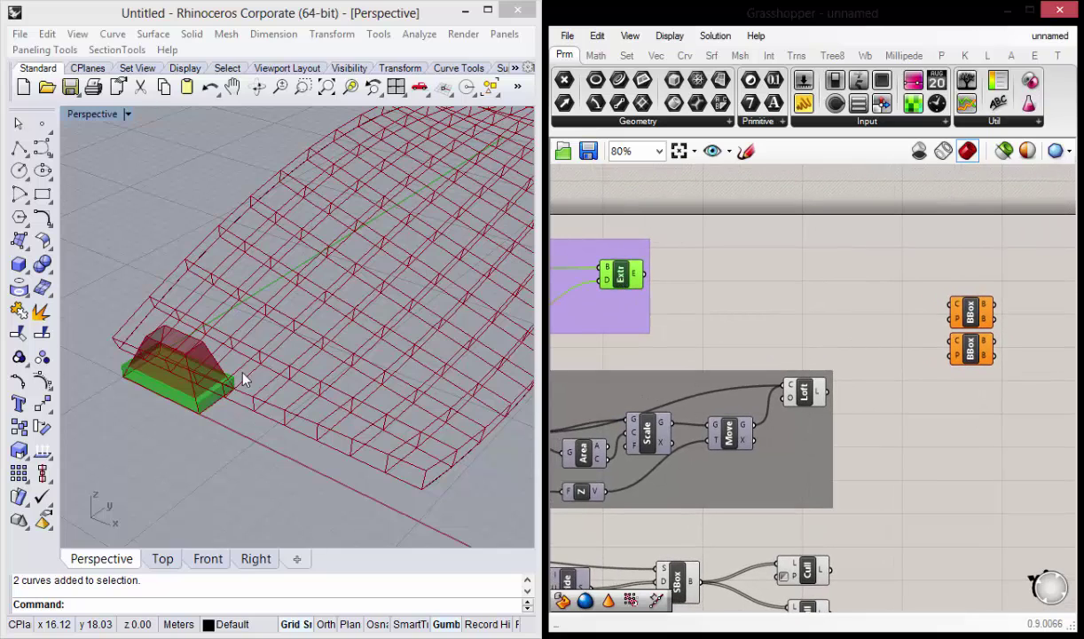
pyautogui.moveTo(231, 355)
pyautogui.mouseDown(button='right')
pyautogui.moveTo(172, 355)
pyautogui.moveTo(153, 383)
pyautogui.mouseUp(button='right')
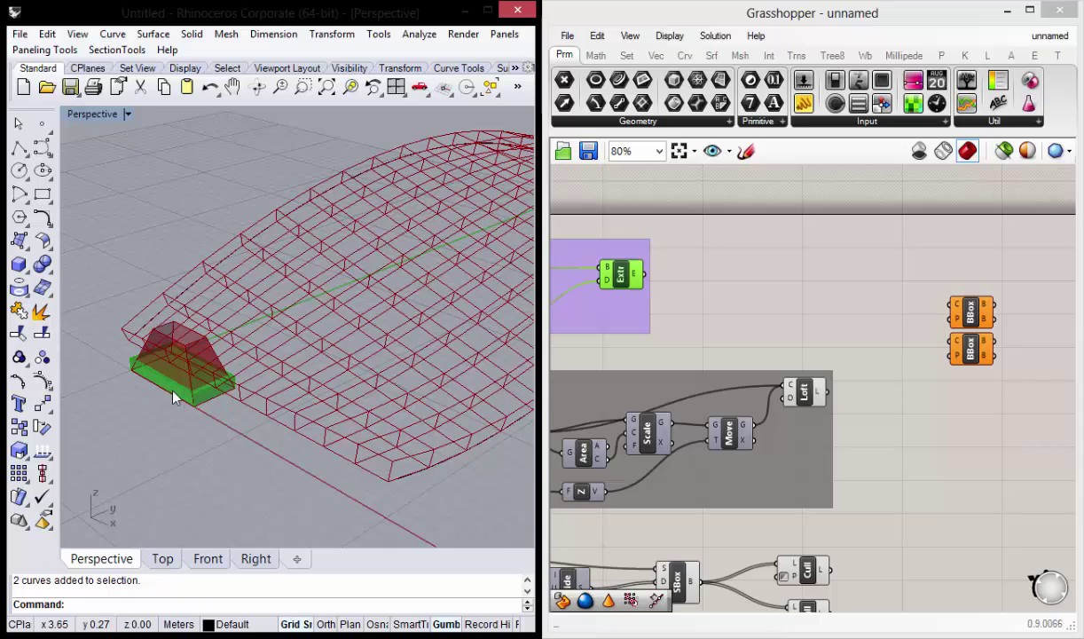
pyautogui.scroll(4, 959, 302)
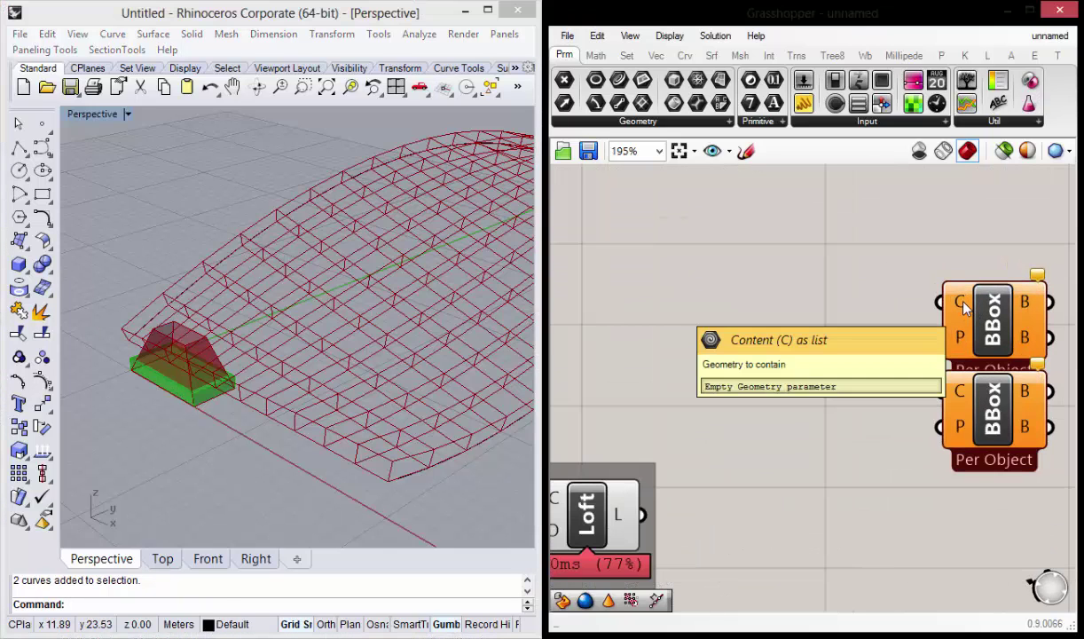
pyautogui.scroll(-3, 964, 307)
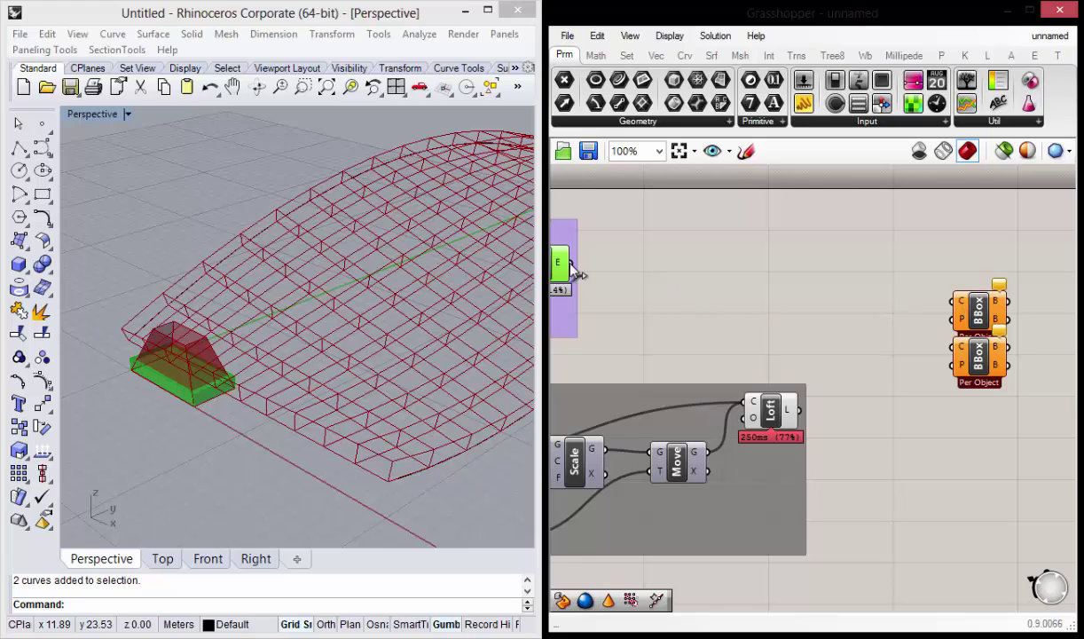
# Wire Extr's E output into the upper Bounding Box's C input.
pyautogui.moveTo(571, 264); pyautogui.dragTo(952, 301)
pyautogui.moveTo(925, 400); pyautogui.dragTo(839, 346, button='right')
pyautogui.click(765, 399)
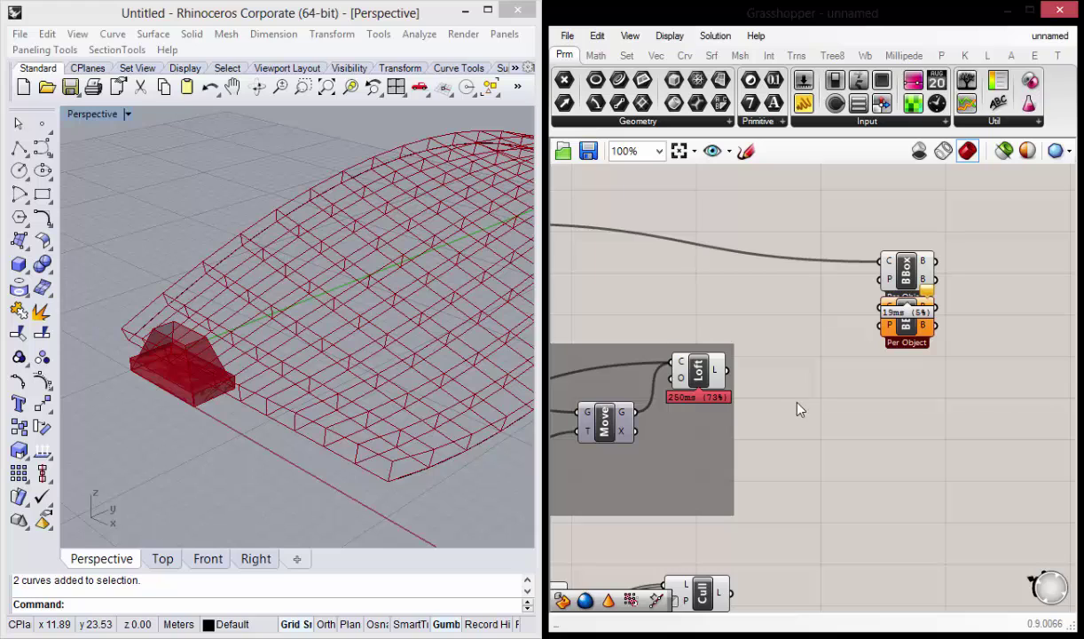
# Preview the lofted canopy and wire the Loft L output into the lower Bounding Box.
pyautogui.moveTo(823, 423); pyautogui.dragTo(810, 433, button='right')
pyautogui.click(683, 377)
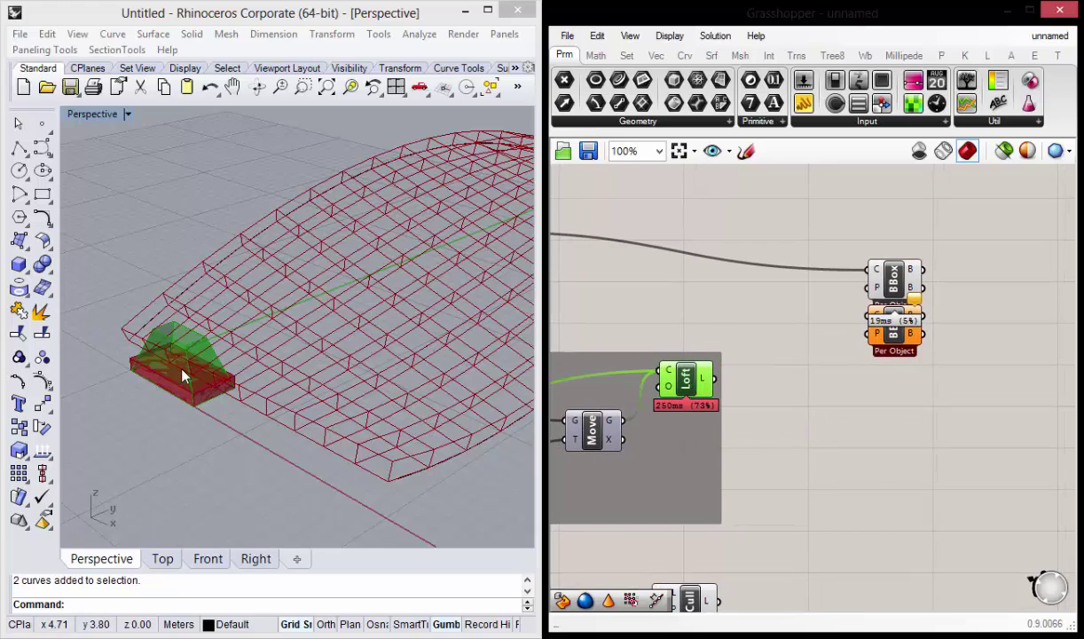
pyautogui.moveTo(182, 376); pyautogui.dragTo(153, 367, button='right')
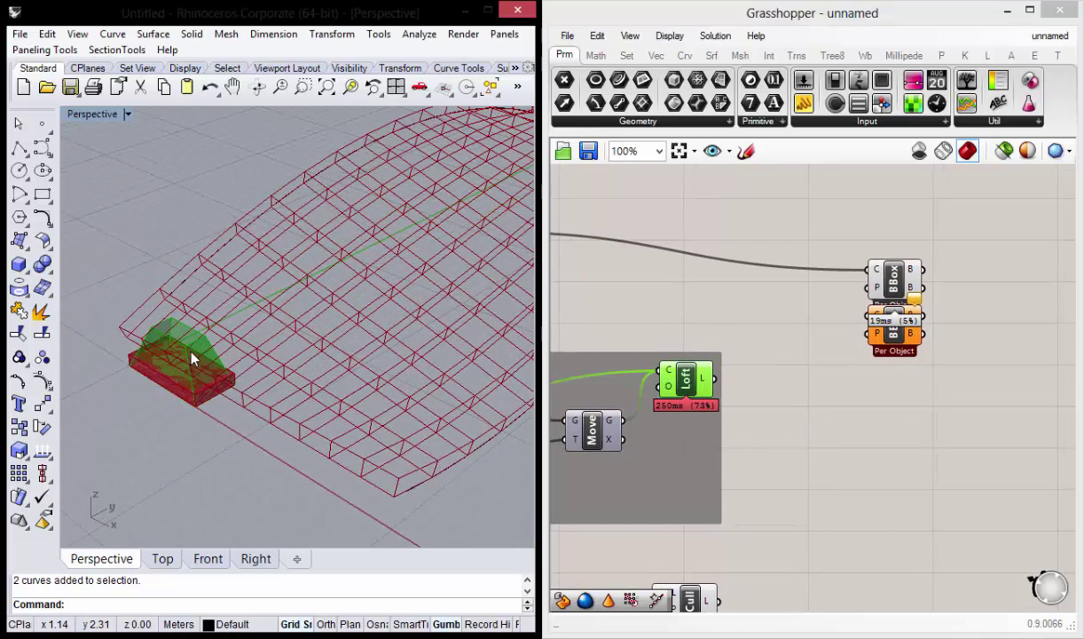
pyautogui.moveTo(715, 379)
pyautogui.mouseDown()
pyautogui.moveTo(776, 330)
pyautogui.moveTo(872, 316)
pyautogui.mouseUp()
pyautogui.moveTo(859, 425); pyautogui.dragTo(799, 418, button='right')
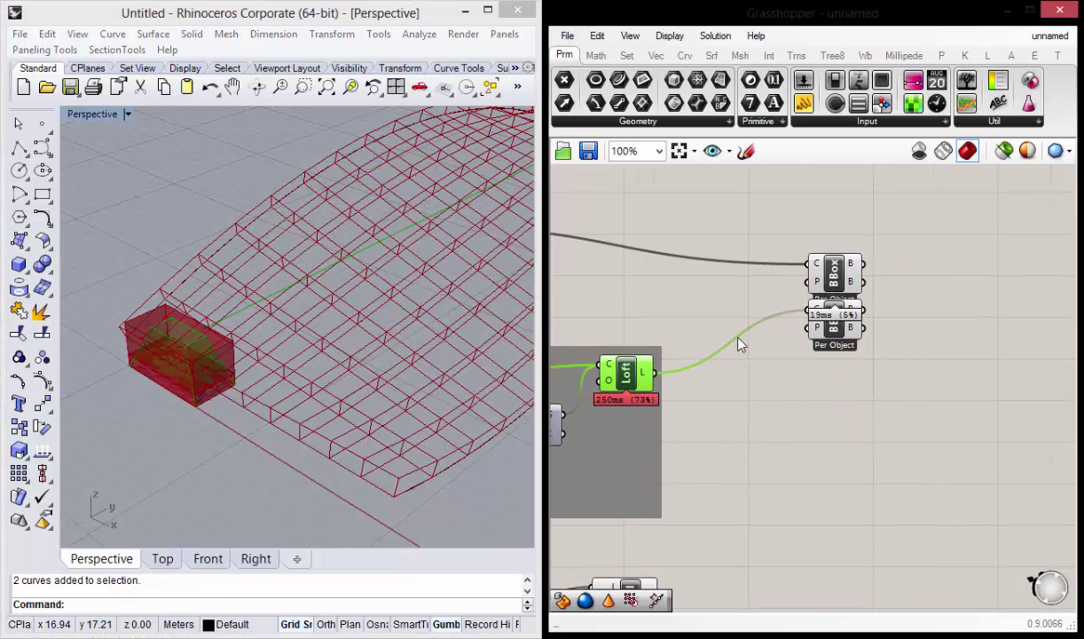
# Drag the lower Bounding Box down to space the pair apart.
pyautogui.moveTo(834, 320); pyautogui.dragTo(834, 355)
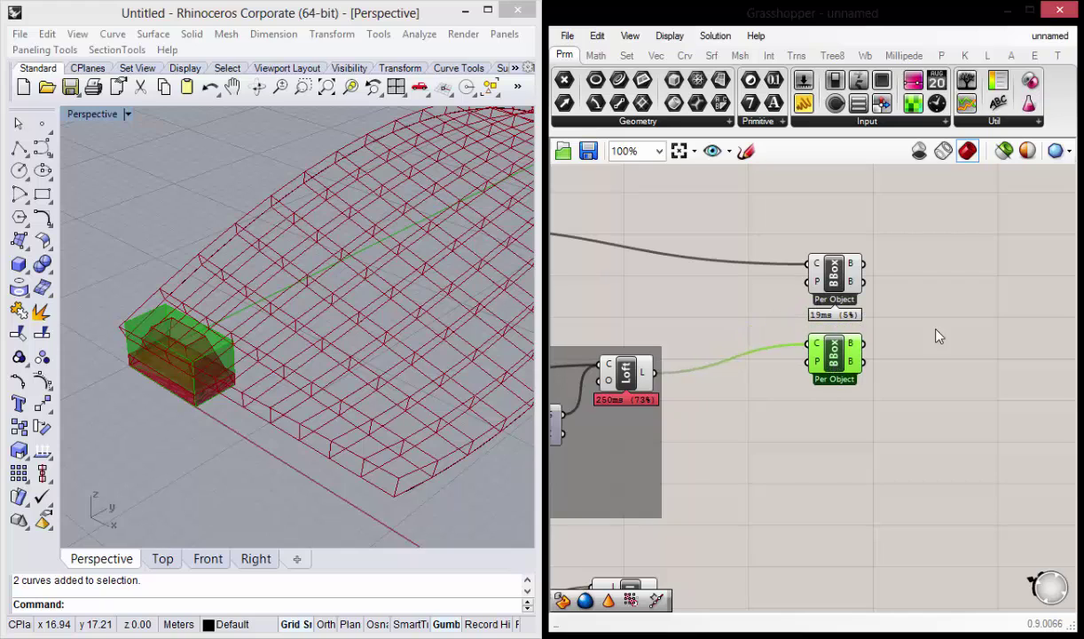
pyautogui.click(919, 421)
pyautogui.moveTo(919, 420); pyautogui.dragTo(873, 424, button='right')
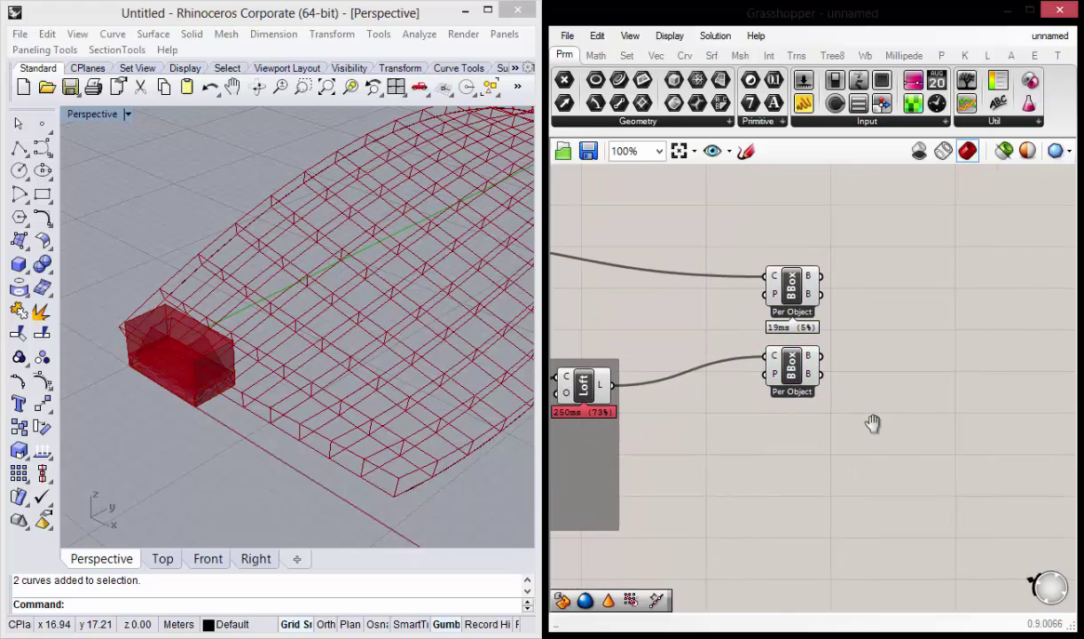
pyautogui.moveTo(885, 357); pyautogui.dragTo(858, 377, button='right')
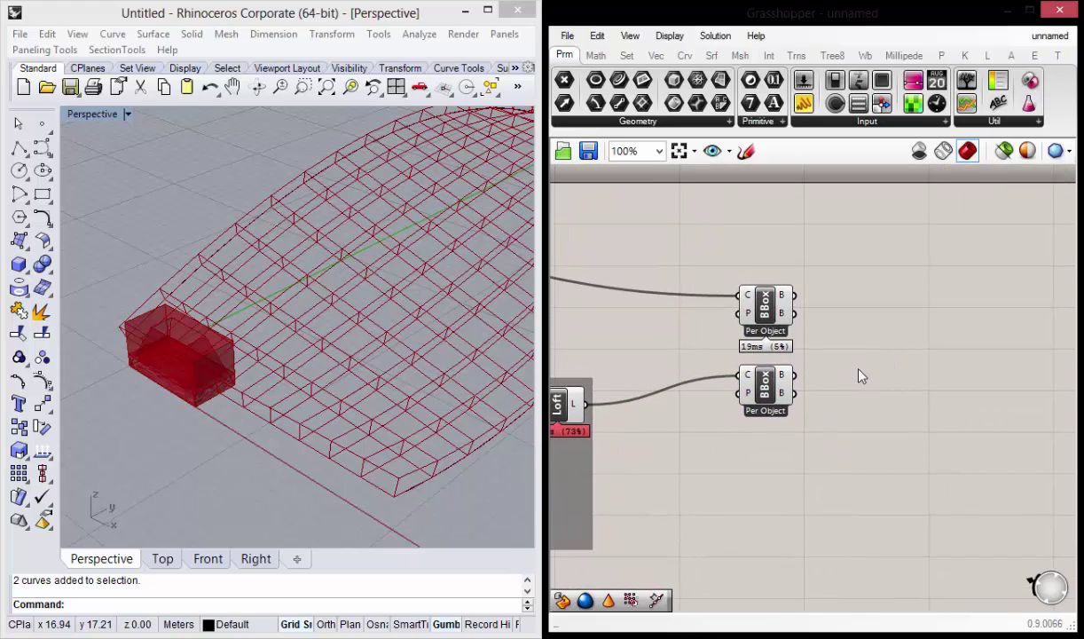
# Add a Box Morph component via the 'morph' search, placed right of the Bounding Boxes.
pyautogui.doubleClick(909, 309)
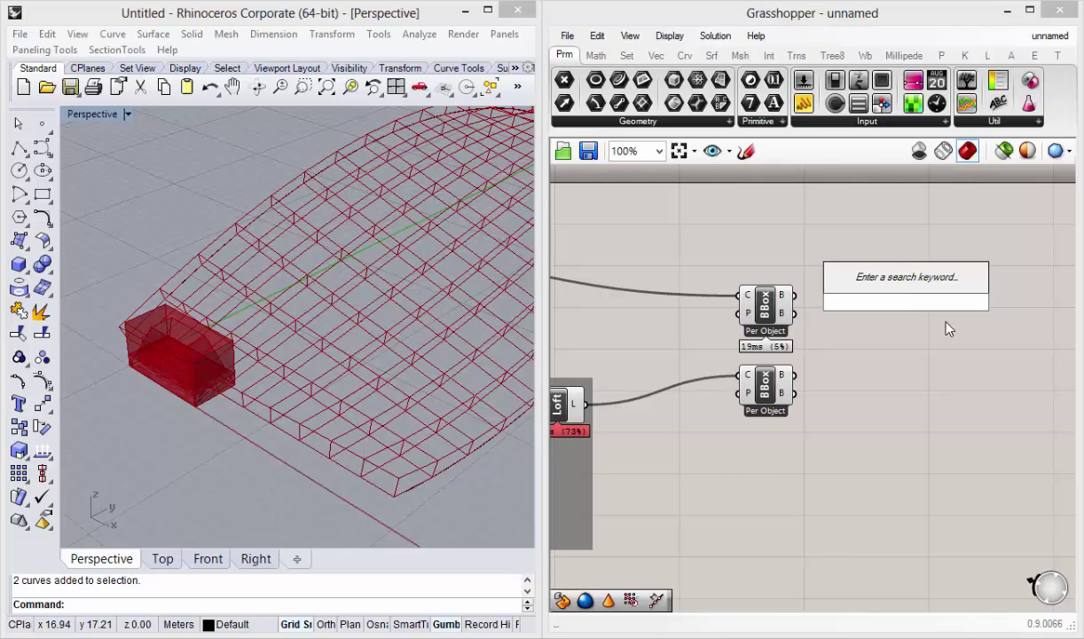
pyautogui.write('morp')
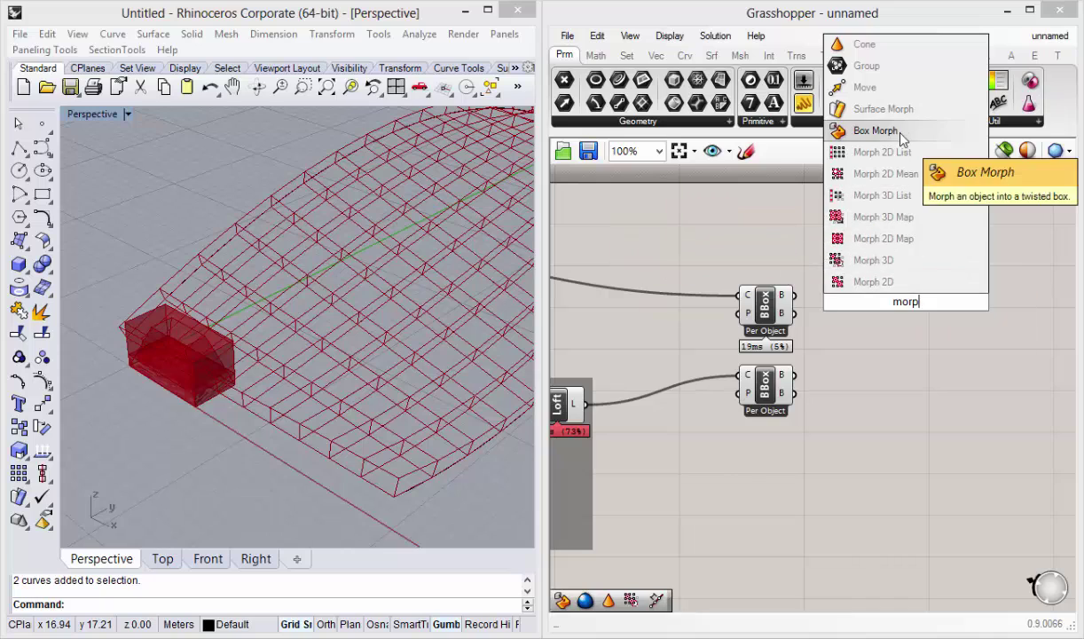
pyautogui.click(877, 131)
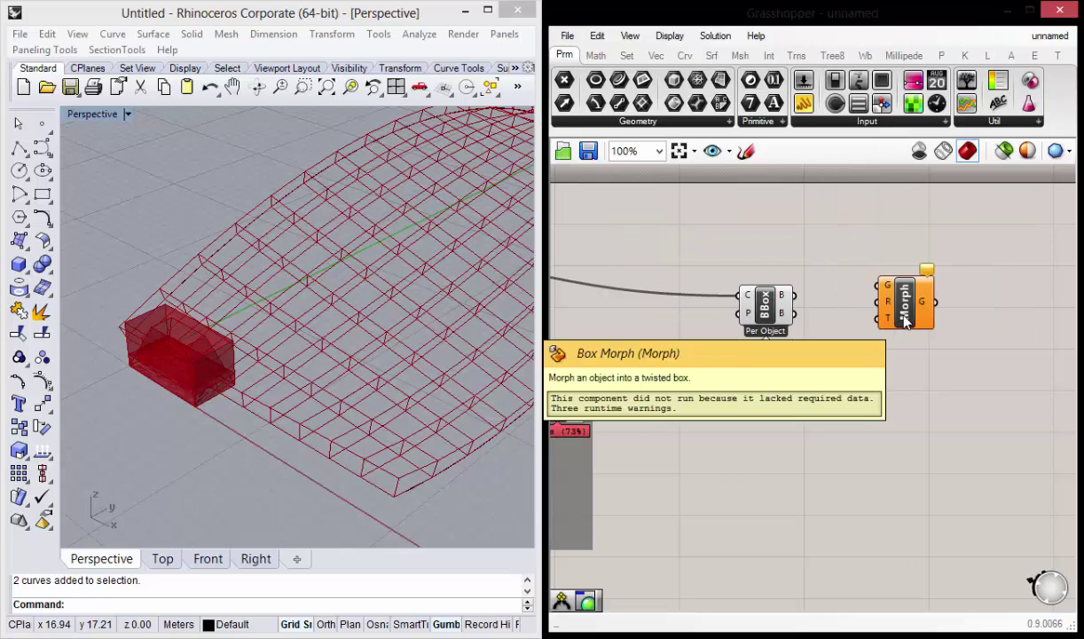
pyautogui.moveTo(910, 317); pyautogui.dragTo(936, 287)
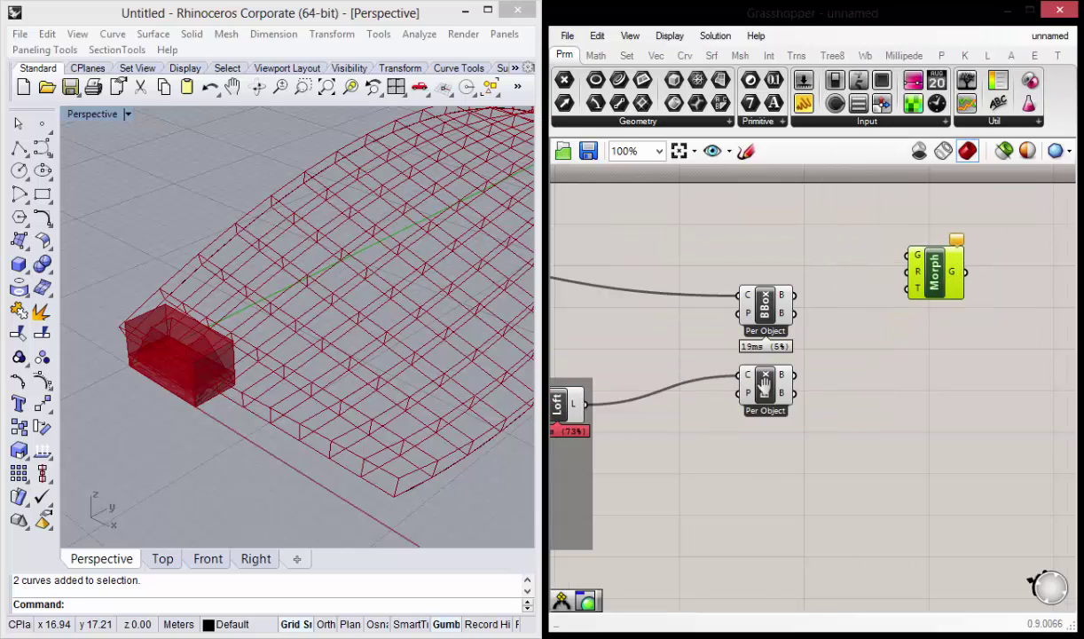
pyautogui.scroll(-3, 923, 404)
pyautogui.scroll(2, 838, 394)
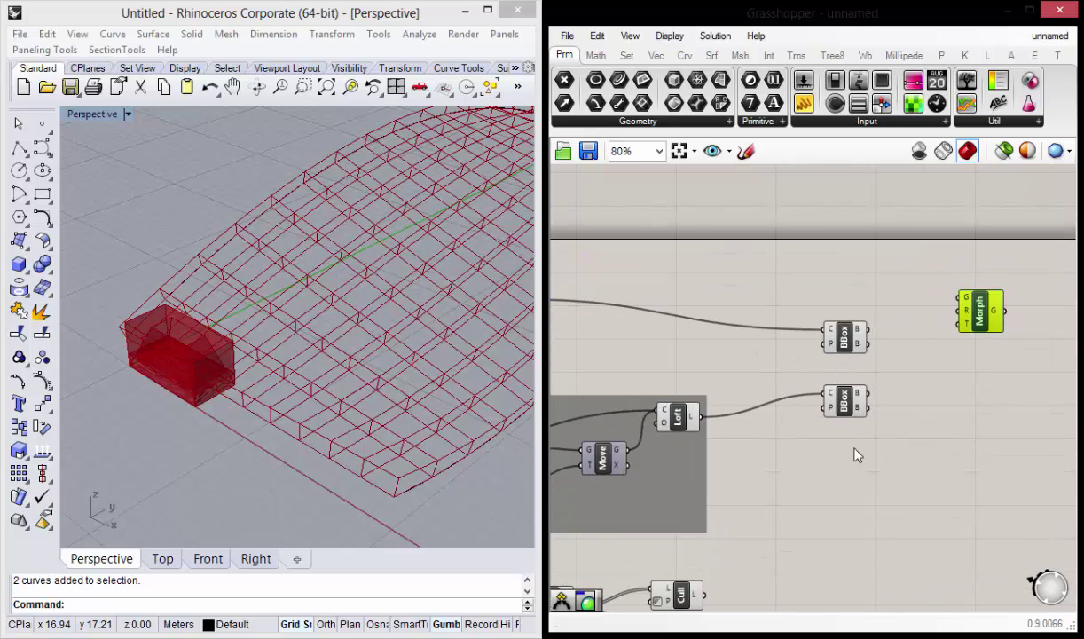
# Preview both Bounding Box results and orbit the Rhino view to inspect the boxes.
pyautogui.moveTo(852, 432); pyautogui.dragTo(784, 405, button='right')
pyautogui.click(777, 311)
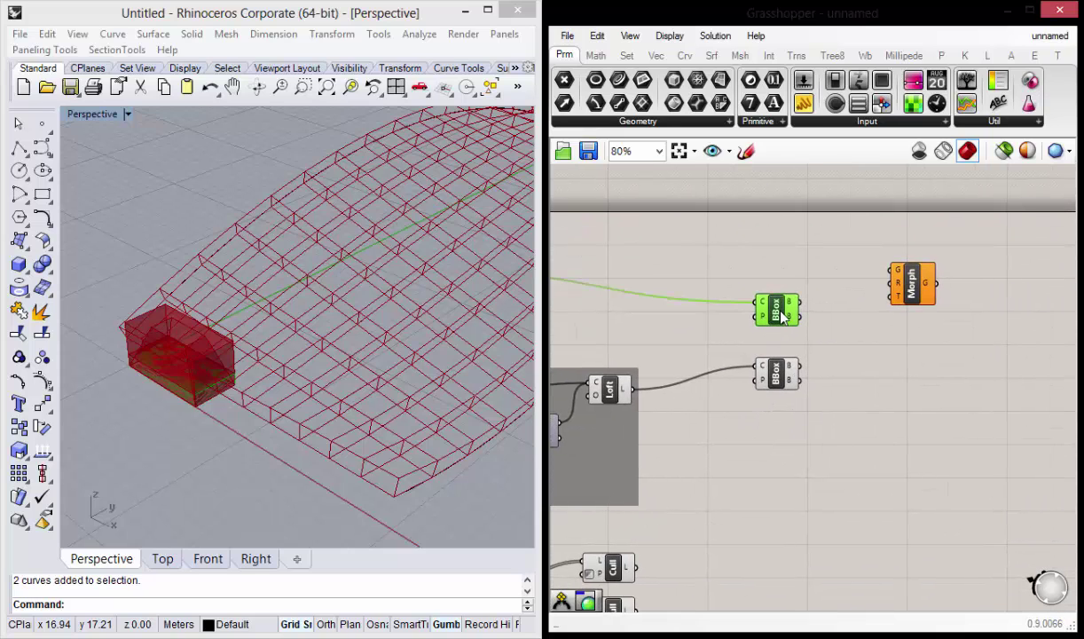
pyautogui.click(772, 371)
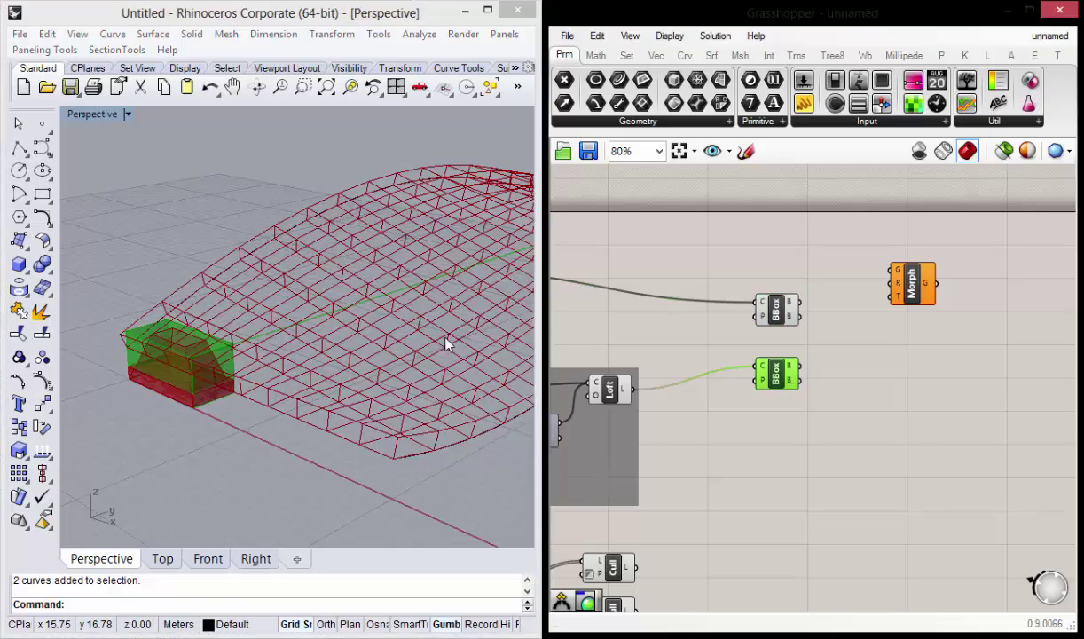
pyautogui.moveTo(448, 339)
pyautogui.mouseDown(button='right')
pyautogui.moveTo(242, 286)
pyautogui.moveTo(255, 366)
pyautogui.mouseUp(button='right')
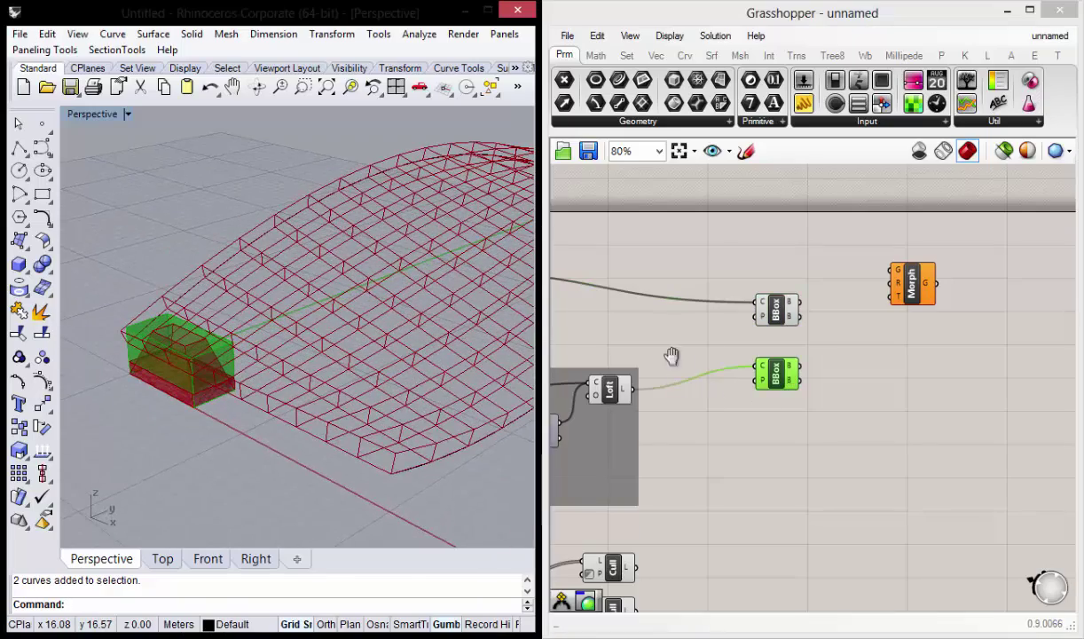
pyautogui.moveTo(641, 357); pyautogui.dragTo(709, 361, button='right')
pyautogui.moveTo(868, 459); pyautogui.dragTo(838, 286)
pyautogui.moveTo(189, 375); pyautogui.dragTo(131, 327, button='right')
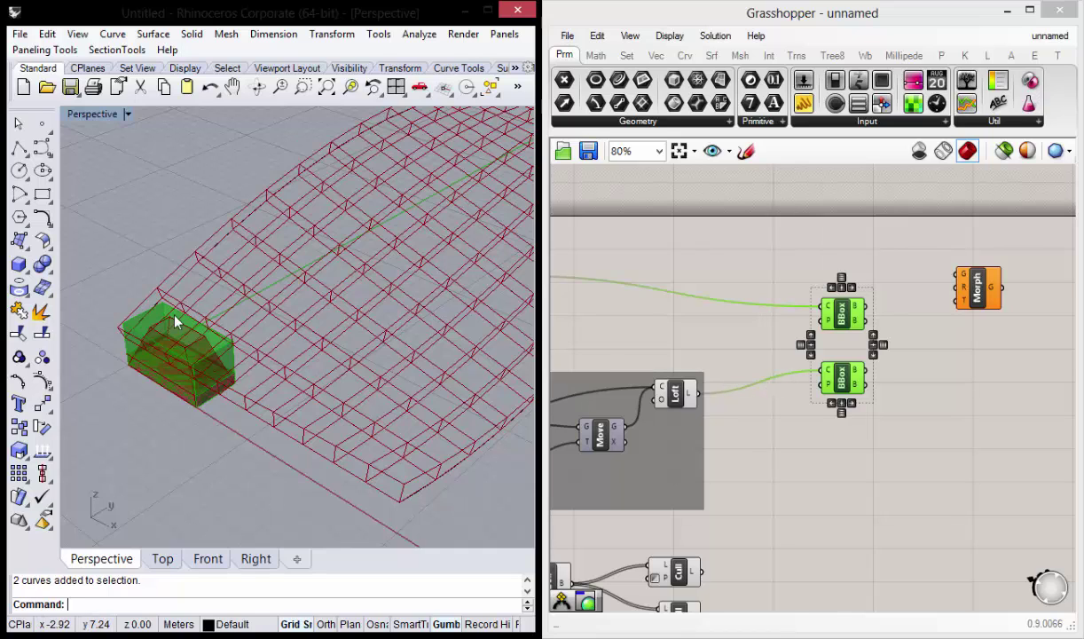
pyautogui.click(648, 349)
# Turn off Preview on the Extr and Loft components.
pyautogui.moveTo(648, 355); pyautogui.dragTo(815, 366, button='right')
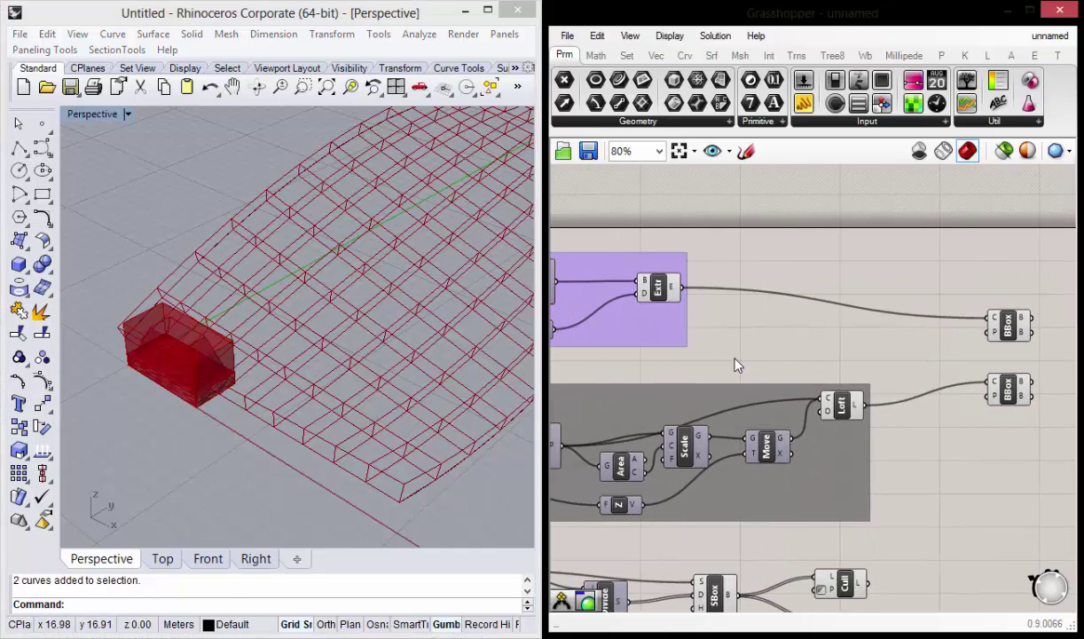
pyautogui.moveTo(892, 440); pyautogui.dragTo(859, 431, button='right')
pyautogui.moveTo(748, 357); pyautogui.dragTo(778, 366, button='right')
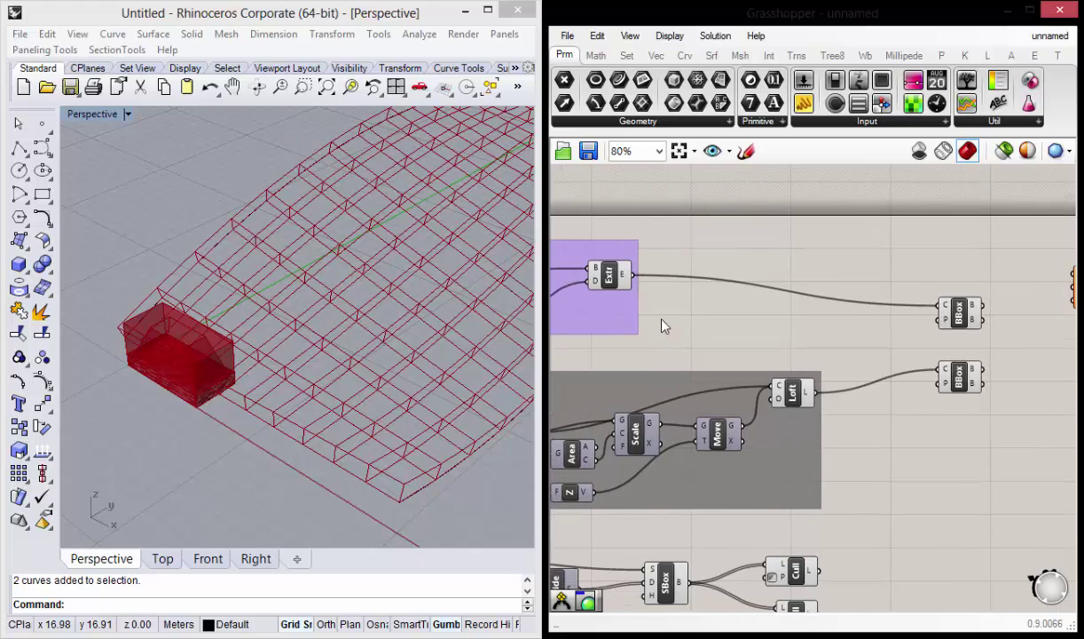
pyautogui.click(616, 282)
pyautogui.rightClick(608, 282)
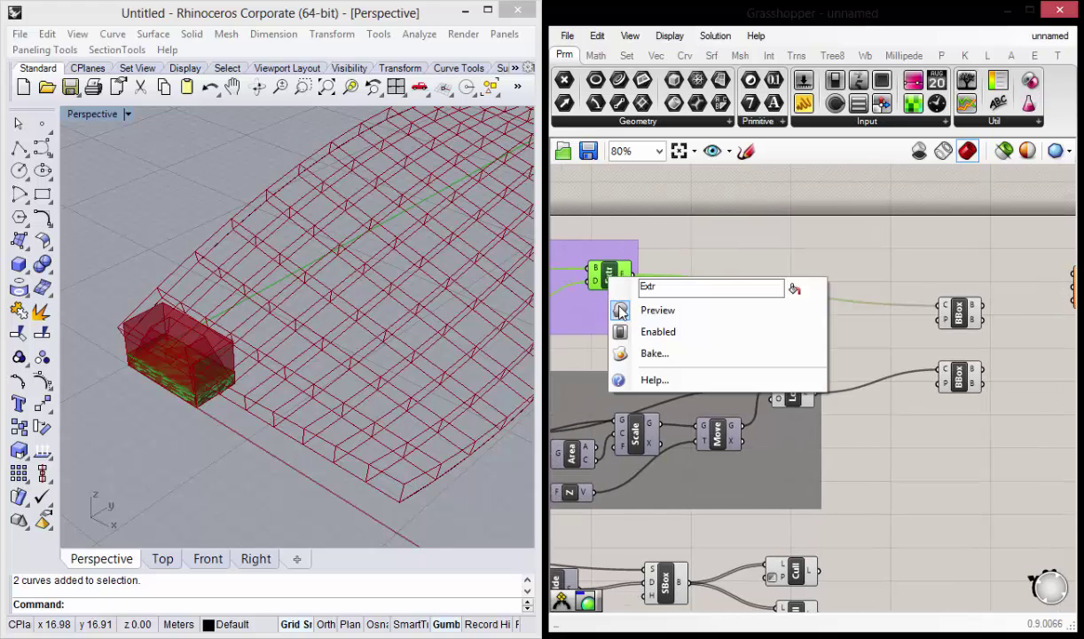
pyautogui.click(632, 309)
pyautogui.click(798, 397)
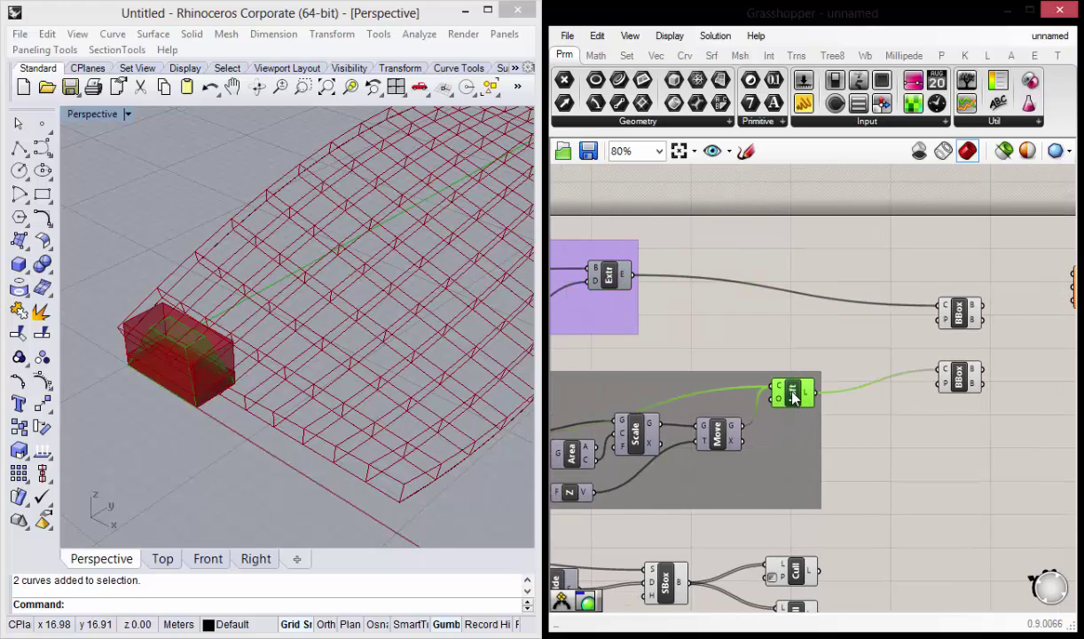
pyautogui.rightClick(797, 396)
pyautogui.click(834, 423)
# Alt-drag a copy of the Box Morph below the original.
pyautogui.moveTo(861, 435)
pyautogui.mouseDown(button='right')
pyautogui.moveTo(743, 416)
pyautogui.moveTo(727, 391)
pyautogui.mouseUp(button='right')
pyautogui.moveTo(737, 258); pyautogui.dragTo(843, 457)
pyautogui.click(843, 457)
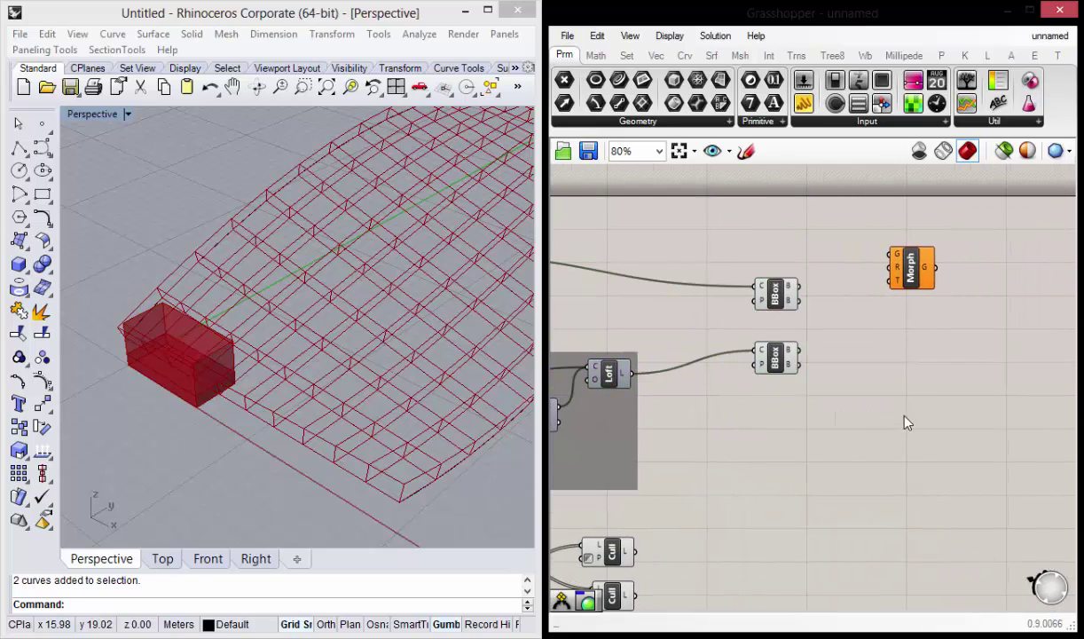
pyautogui.moveTo(874, 398); pyautogui.dragTo(827, 399, button='right')
pyautogui.click(857, 266)
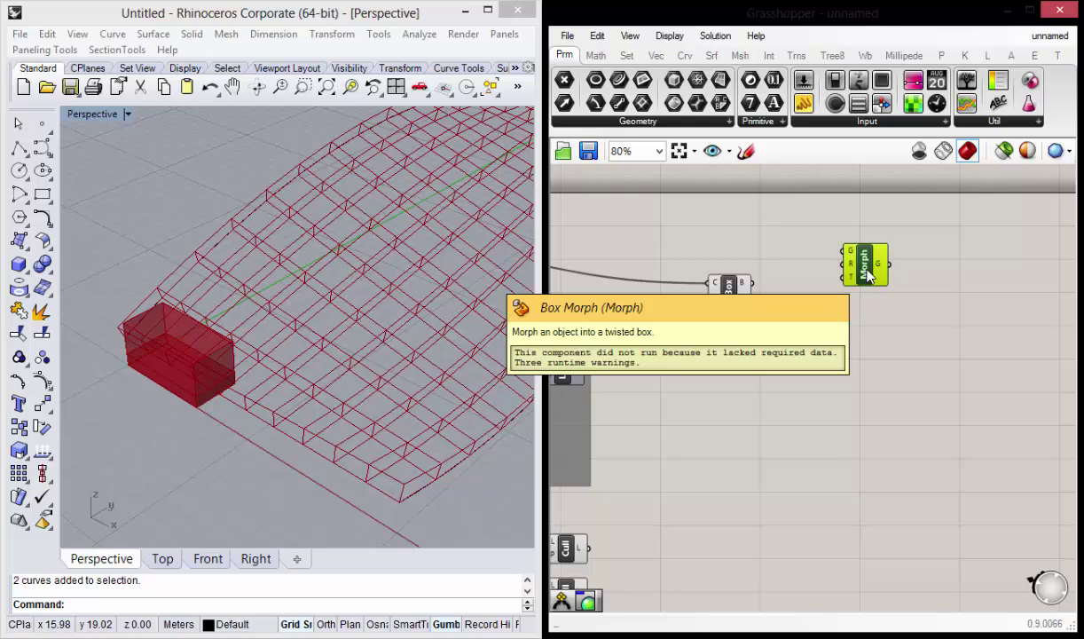
pyautogui.keyDown('alt'); pyautogui.moveTo(869, 276); pyautogui.dragTo(874, 418); pyautogui.keyUp('alt')
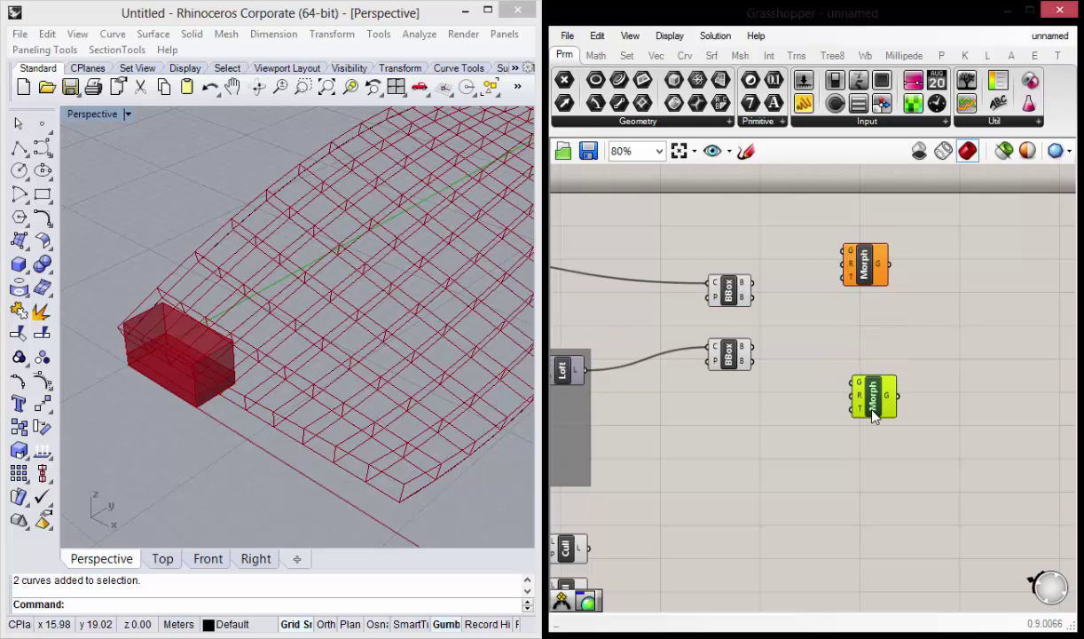
pyautogui.click(779, 428)
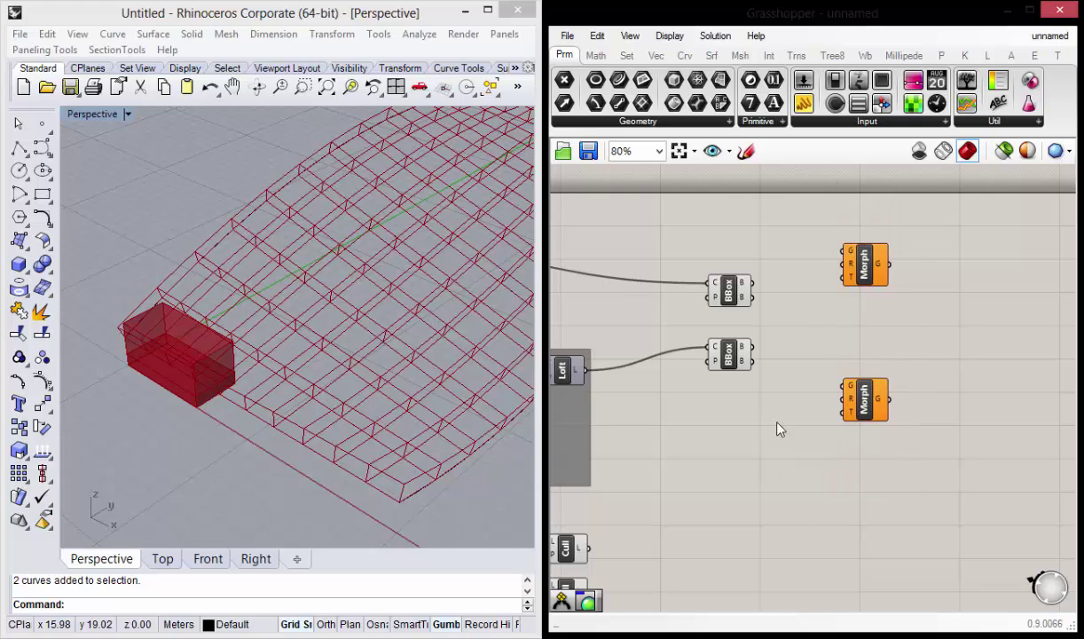
pyautogui.moveTo(779, 428); pyautogui.dragTo(731, 424, button='right')
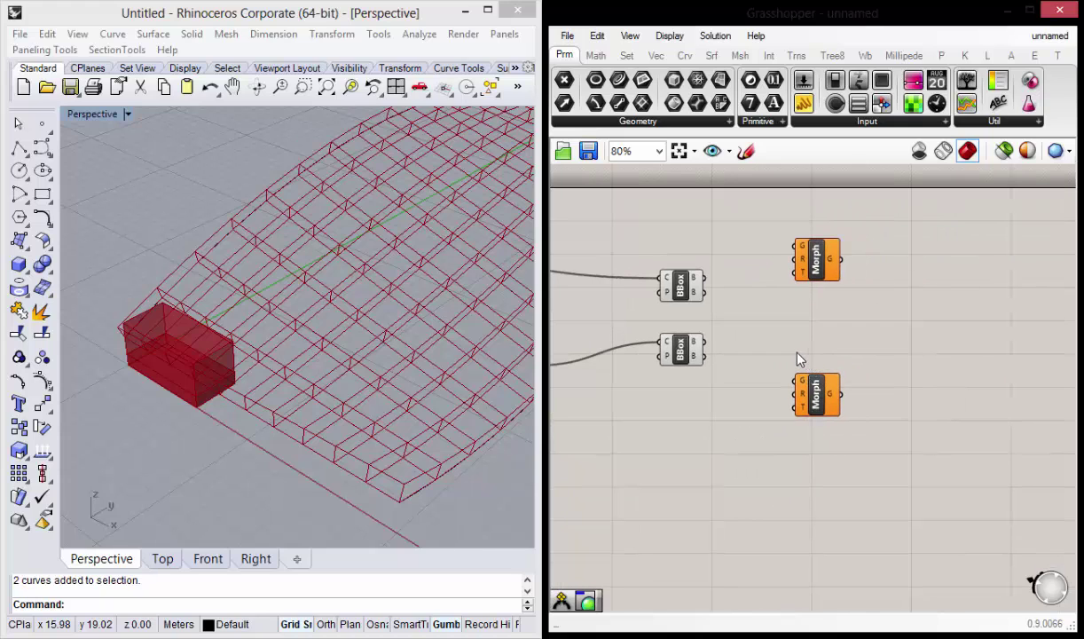
pyautogui.moveTo(757, 344); pyautogui.dragTo(775, 365, button='right')
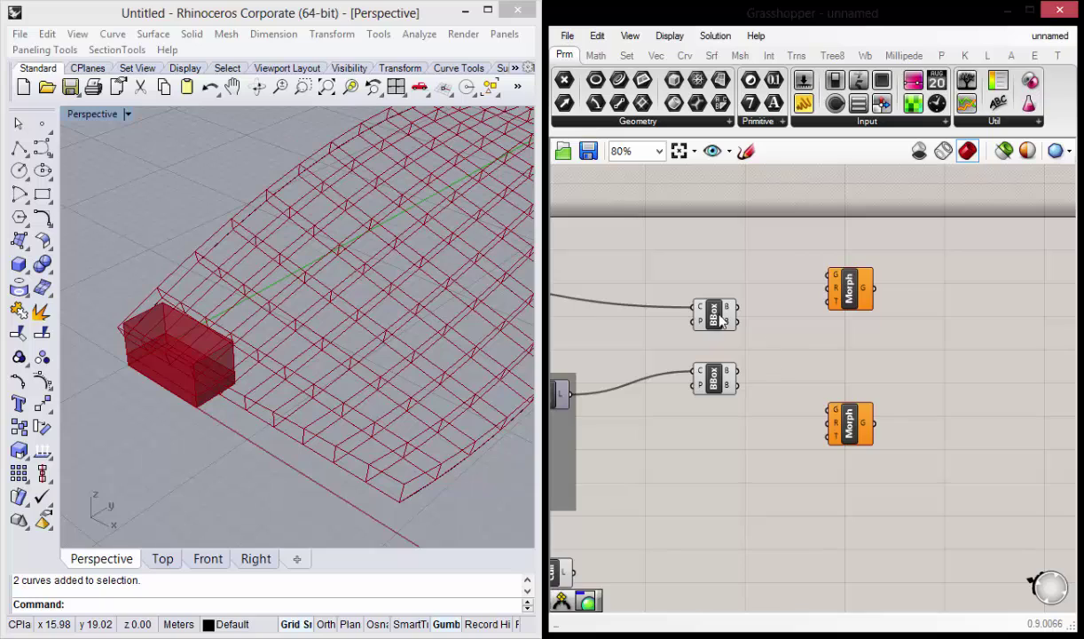
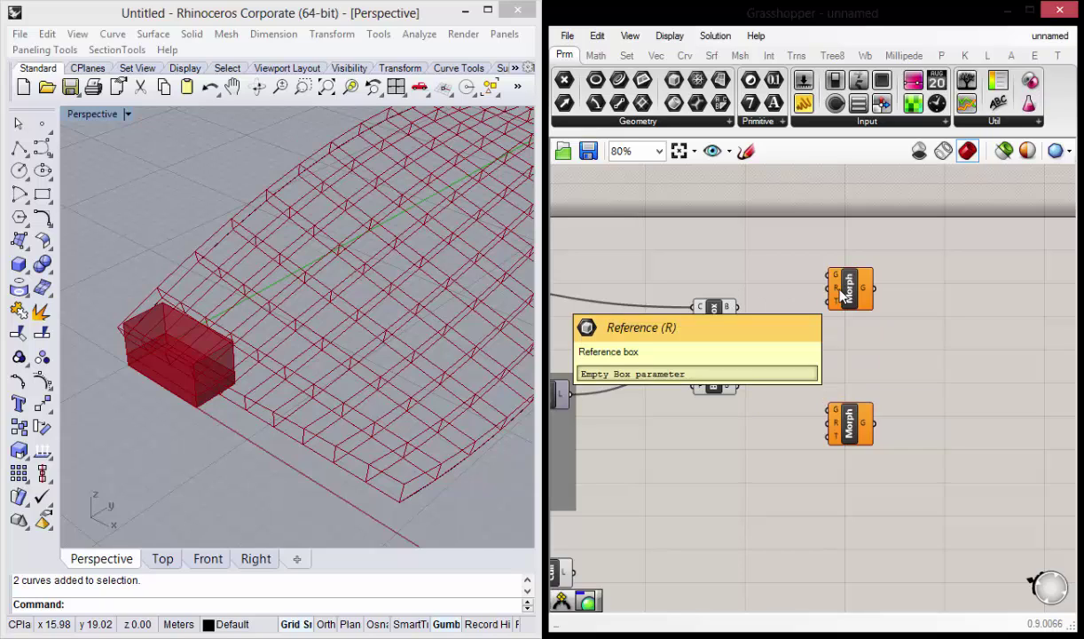
# Wire the upper BBox into the upper Morph's R input and the Extr output into its G input.
pyautogui.moveTo(727, 307); pyautogui.dragTo(831, 297)
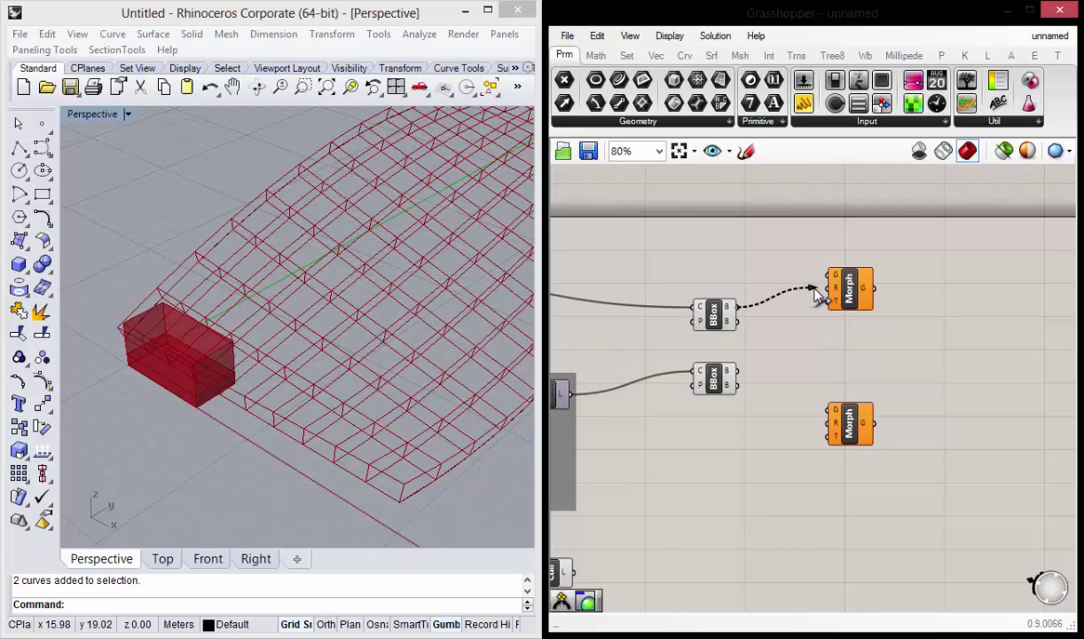
pyautogui.moveTo(684, 357); pyautogui.dragTo(899, 382, button='right')
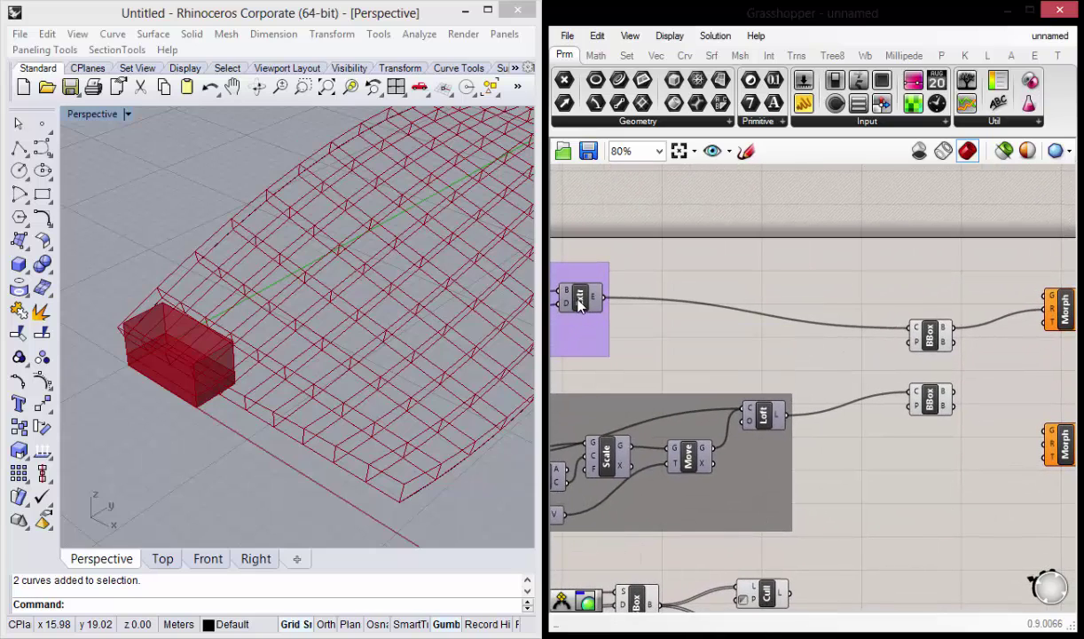
pyautogui.click(590, 304)
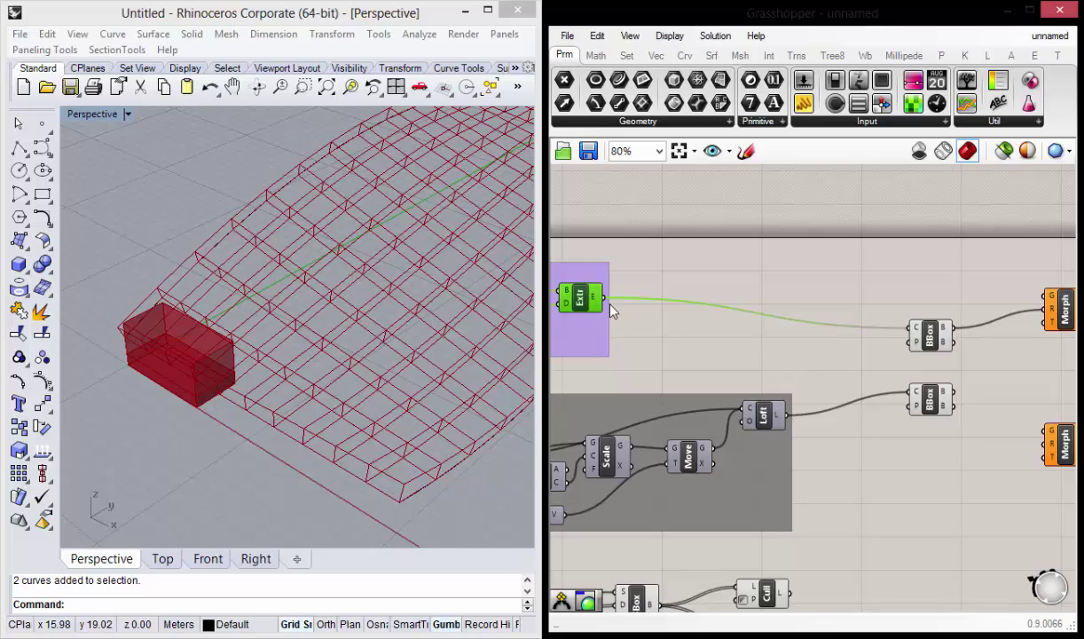
pyautogui.moveTo(618, 299); pyautogui.dragTo(611, 300, button='right')
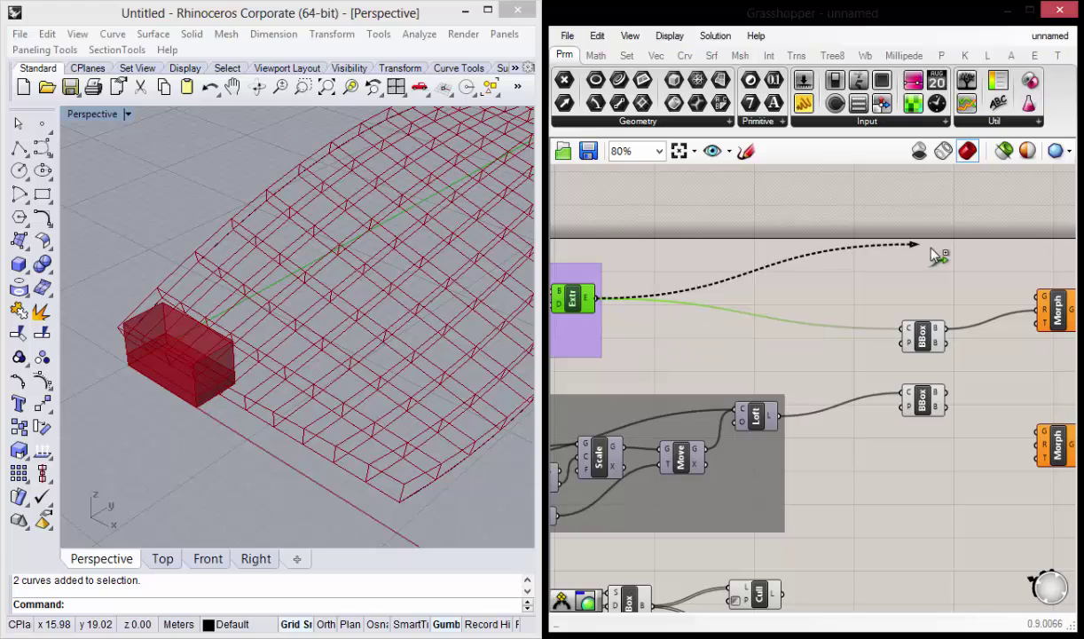
pyautogui.moveTo(596, 300); pyautogui.dragTo(1041, 298)
pyautogui.scroll(1, 887, 319)
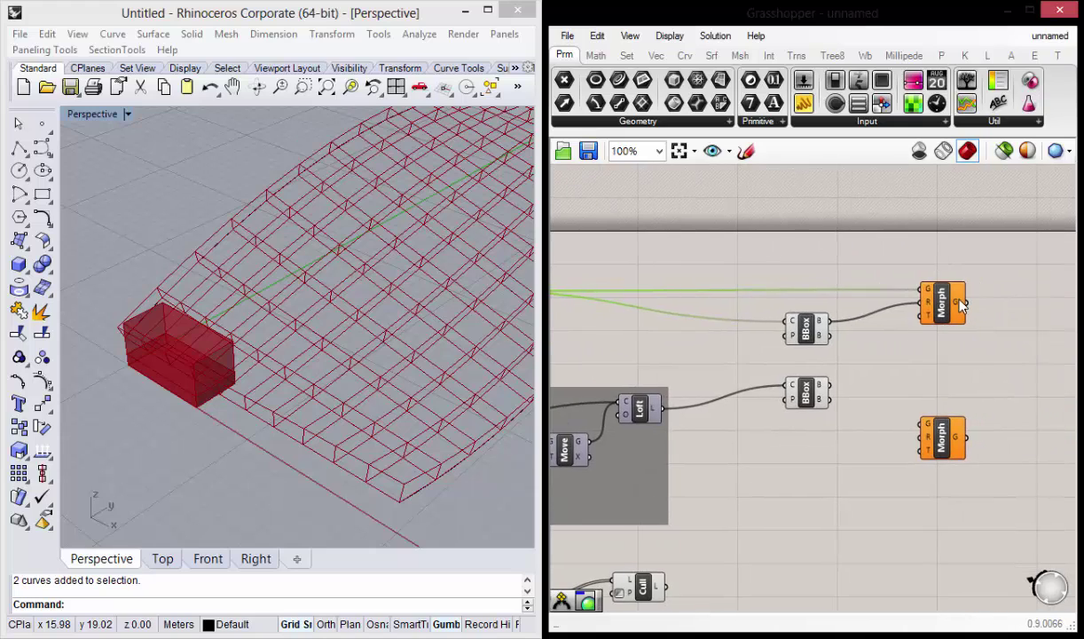
pyautogui.scroll(1, 912, 286)
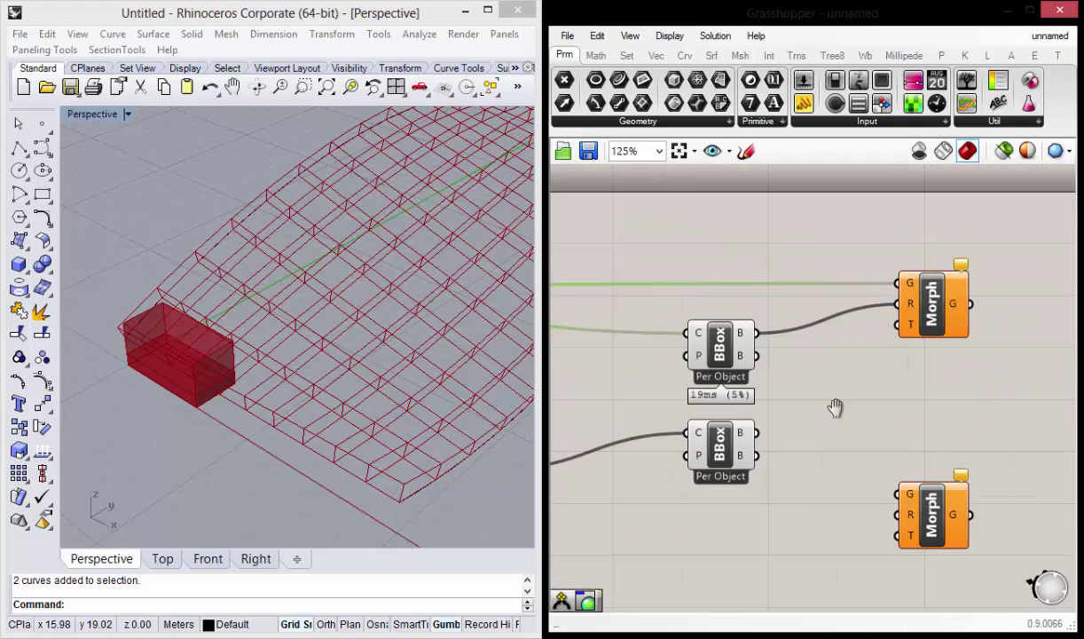
pyautogui.scroll(-3, 834, 404)
pyautogui.scroll(1, 772, 413)
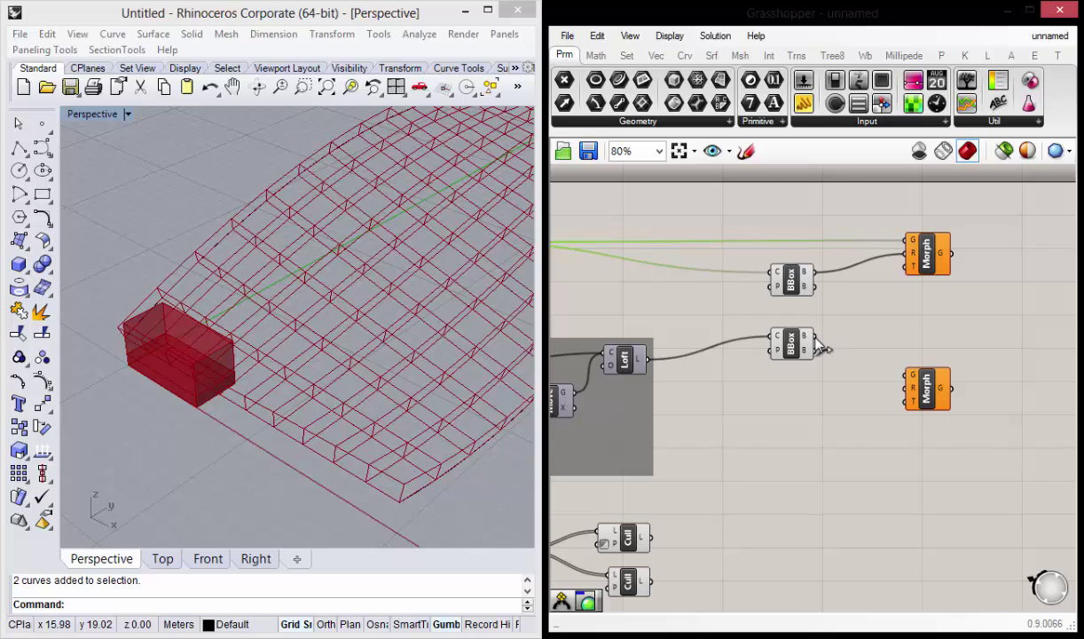
# Wire the lower BBox into the lower Morph and the Loft output into its G input.
pyautogui.moveTo(817, 348); pyautogui.dragTo(908, 375)
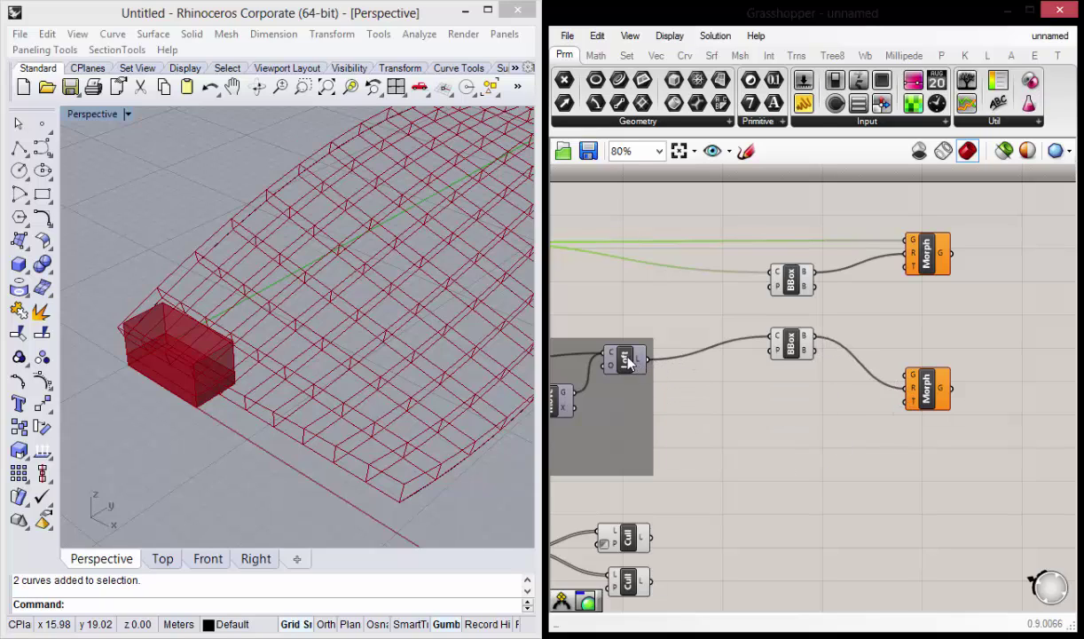
pyautogui.click(625, 364)
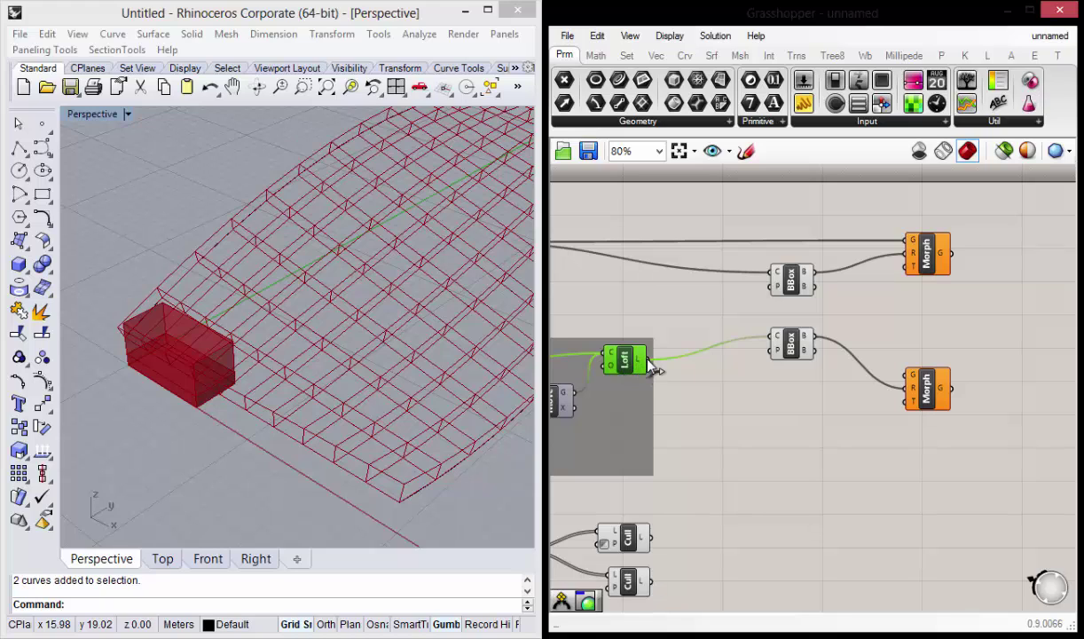
pyautogui.moveTo(646, 362); pyautogui.dragTo(911, 386)
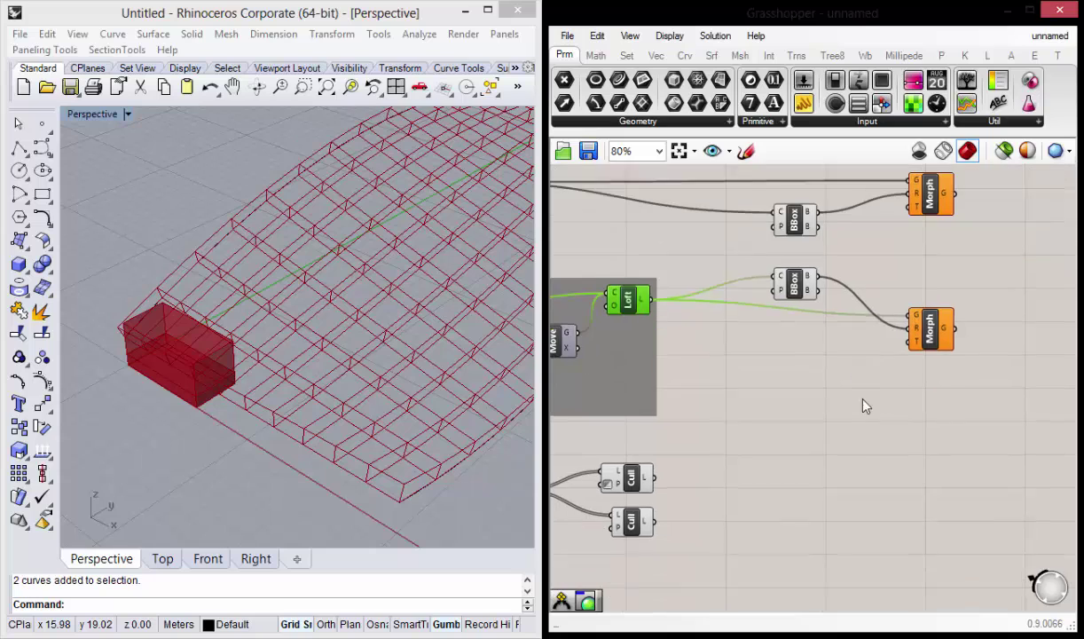
pyautogui.scroll(-4, 794, 428)
pyautogui.scroll(3, 794, 438)
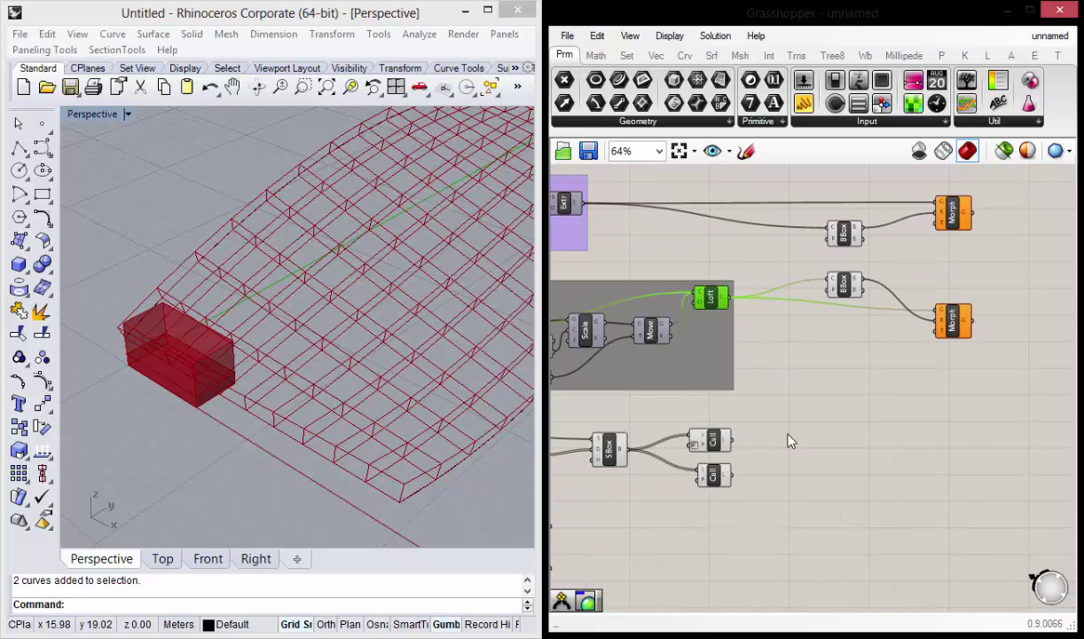
# Preview both Cull components, then pan back to the Morphs and orbit the box grid.
pyautogui.moveTo(820, 389); pyautogui.dragTo(784, 438, button='right')
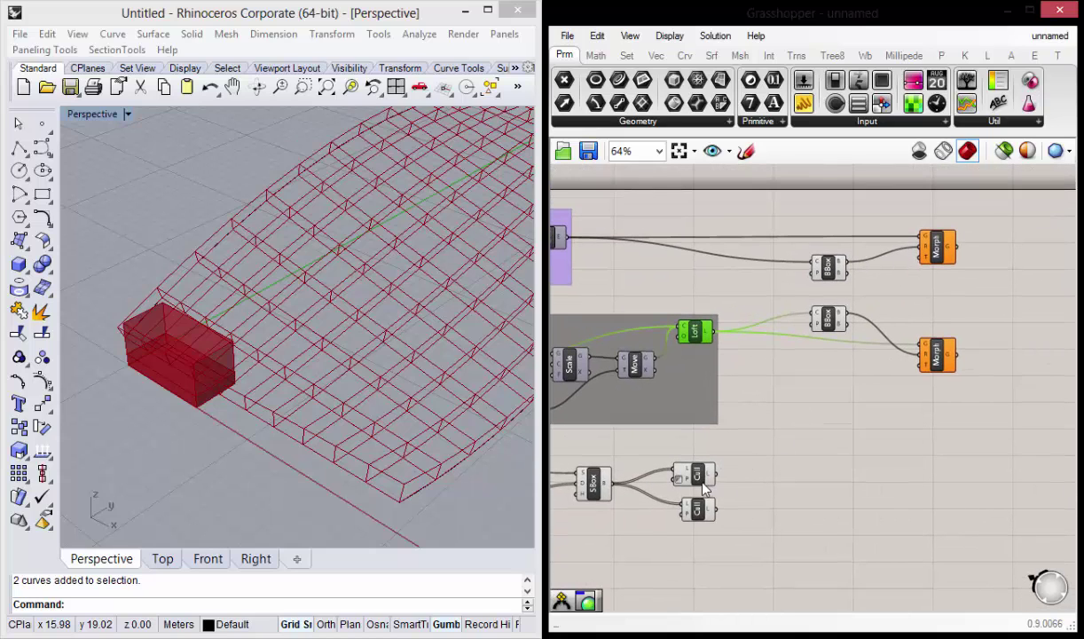
pyautogui.moveTo(658, 451); pyautogui.dragTo(723, 531)
pyautogui.moveTo(593, 478); pyautogui.dragTo(759, 422, button='right')
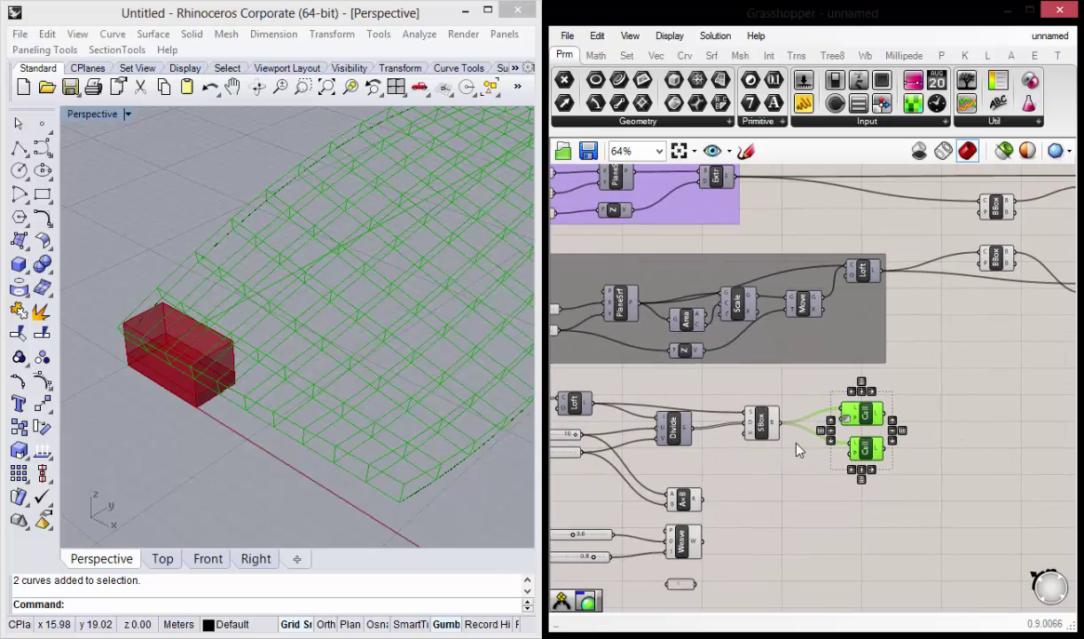
pyautogui.scroll(-2, 797, 449)
pyautogui.scroll(2, 709, 510)
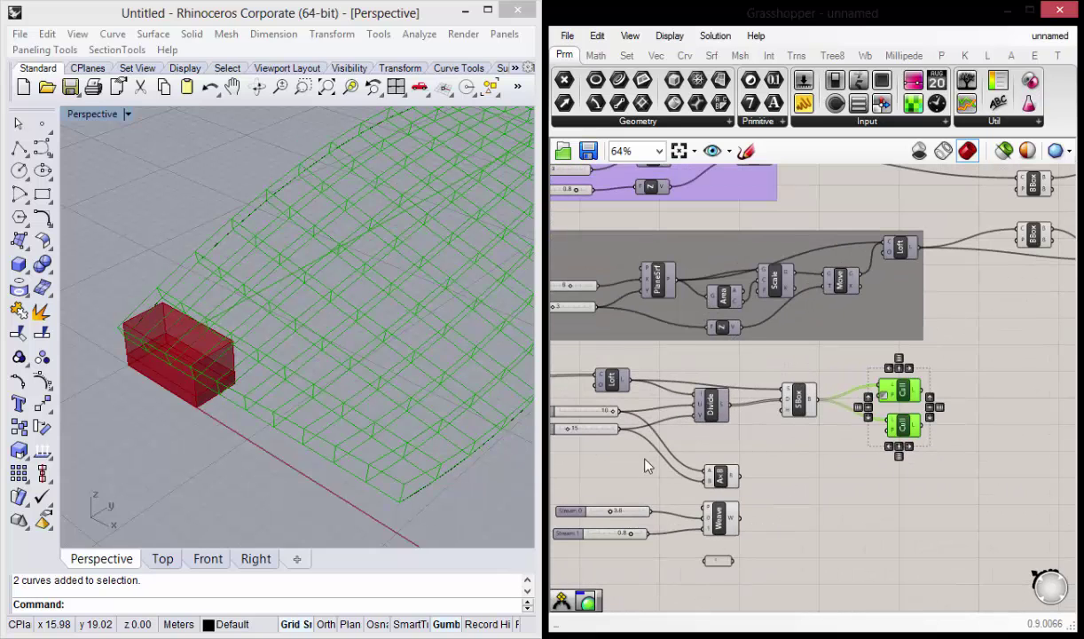
pyautogui.moveTo(797, 512); pyautogui.dragTo(700, 512, button='right')
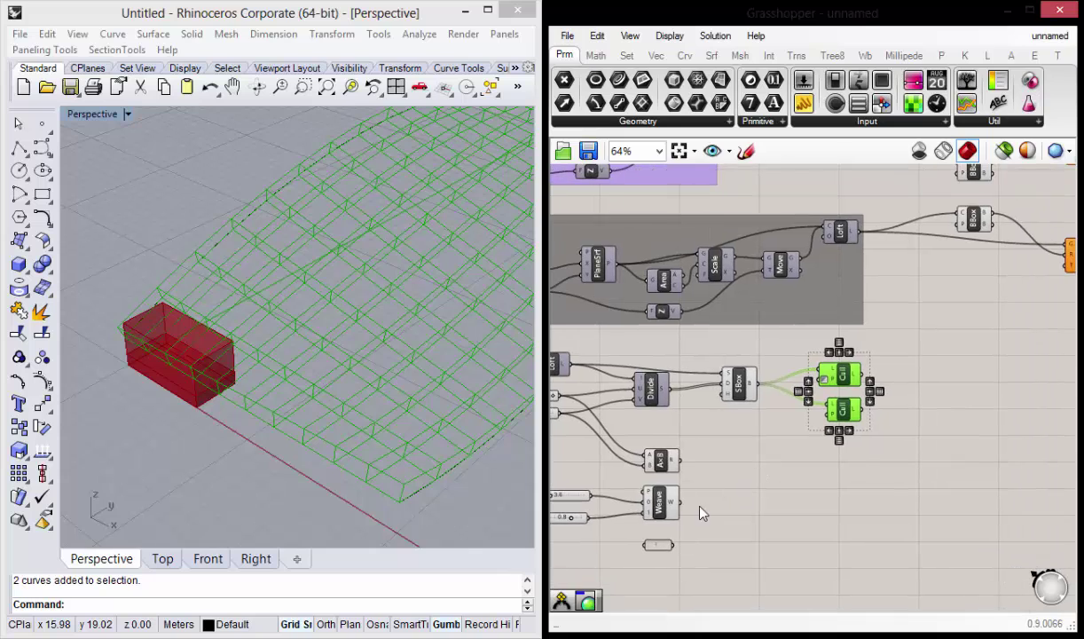
pyautogui.moveTo(901, 460)
pyautogui.mouseDown(button='right')
pyautogui.moveTo(658, 520)
pyautogui.moveTo(704, 424)
pyautogui.moveTo(762, 470)
pyautogui.mouseUp(button='right')
pyautogui.click(721, 460)
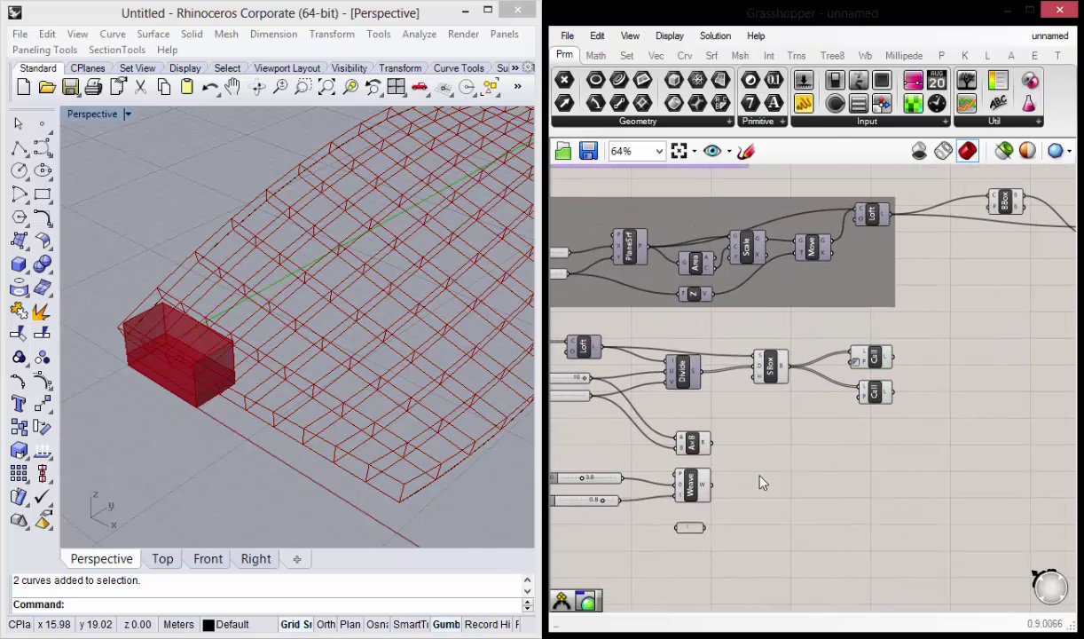
pyautogui.moveTo(878, 423); pyautogui.dragTo(781, 487, button='right')
pyautogui.moveTo(828, 421); pyautogui.dragTo(768, 462, button='right')
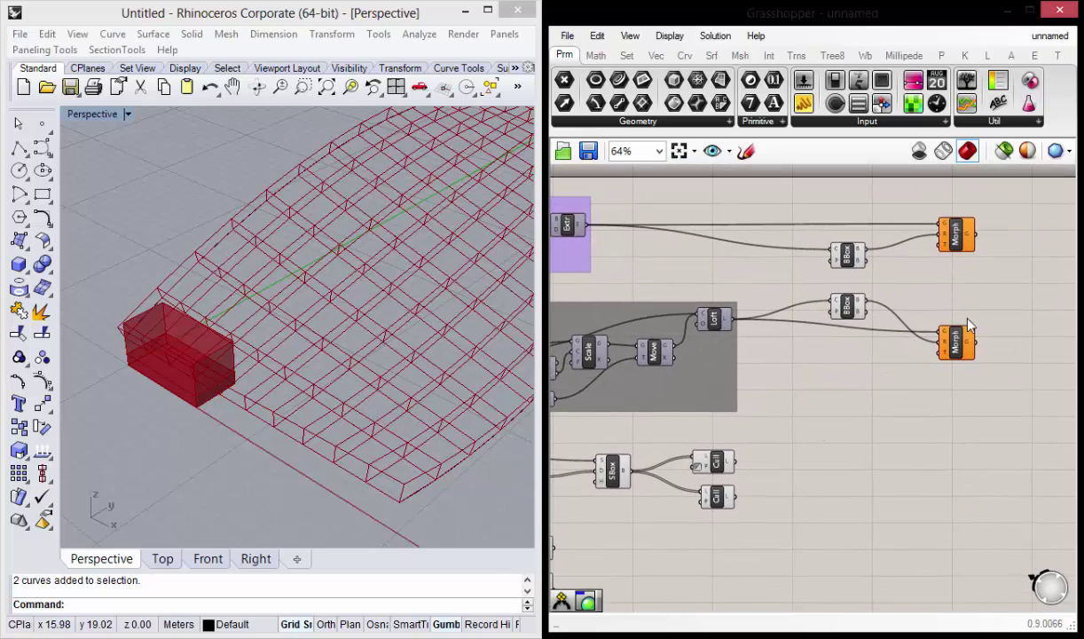
pyautogui.moveTo(857, 409); pyautogui.dragTo(802, 412, button='right')
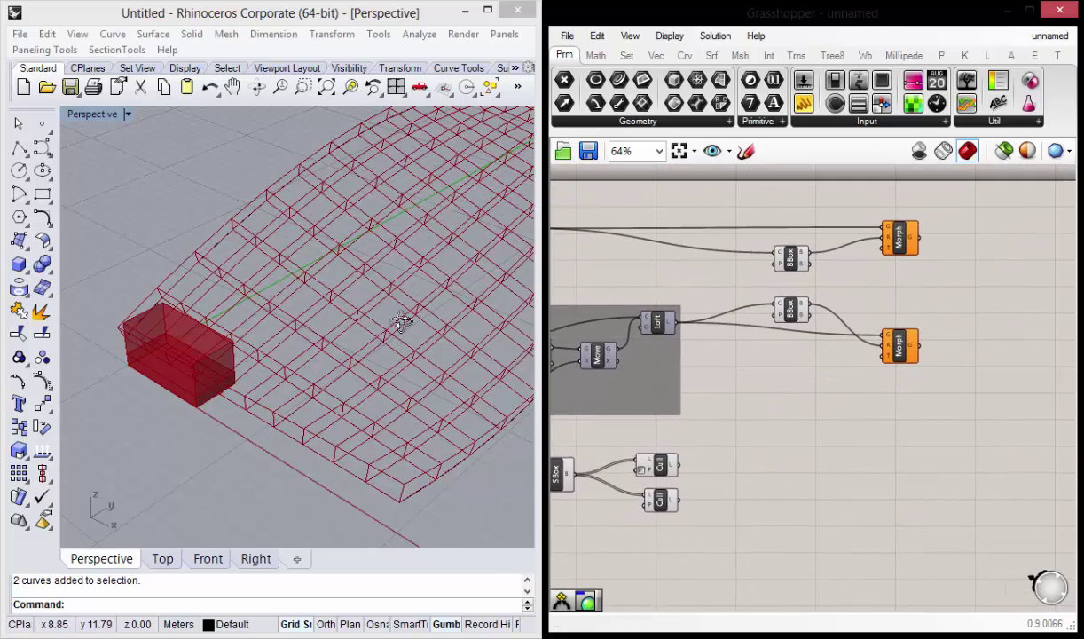
pyautogui.moveTo(404, 320); pyautogui.dragTo(397, 332, button='right')
pyautogui.moveTo(300, 277)
pyautogui.mouseDown(button='right')
pyautogui.moveTo(462, 245)
pyautogui.moveTo(382, 296)
pyautogui.moveTo(406, 302)
pyautogui.mouseUp(button='right')
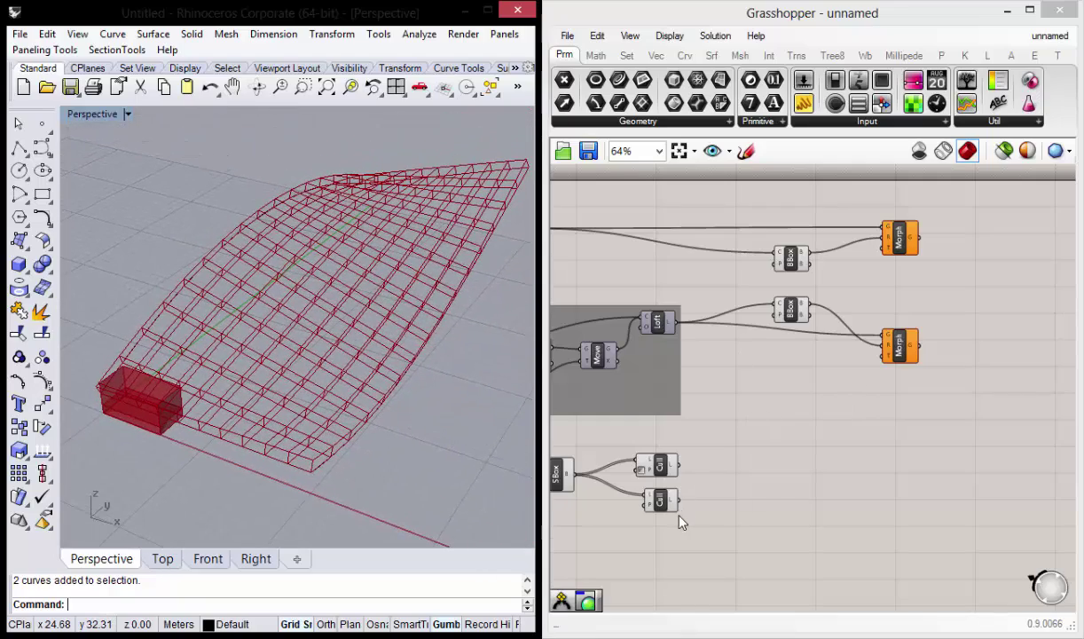
pyautogui.click(661, 469)
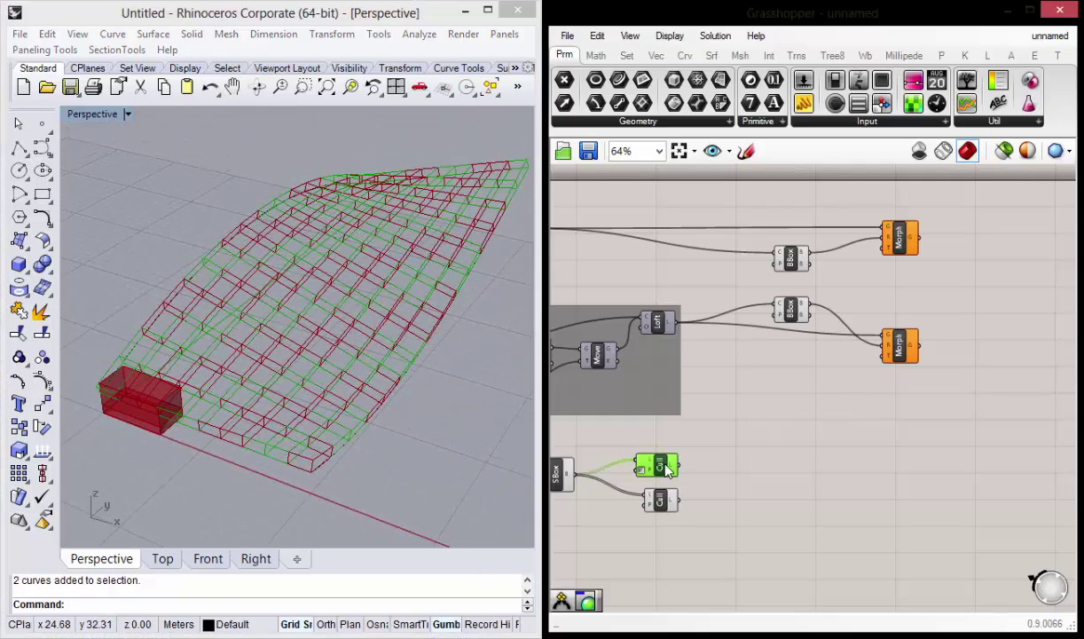
pyautogui.scroll(4, 664, 477)
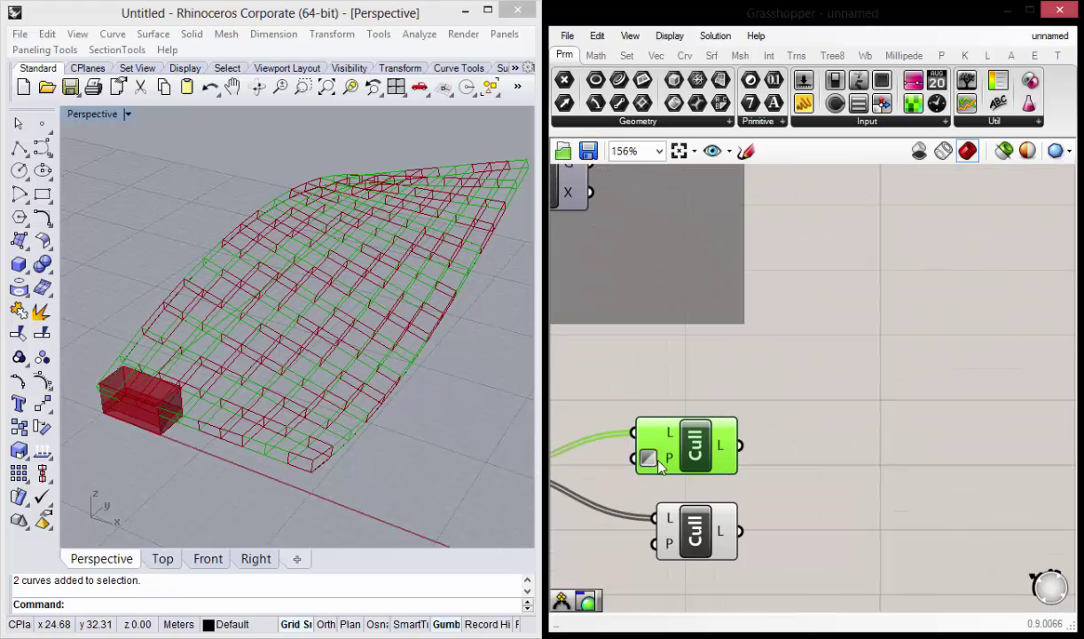
pyautogui.scroll(-4, 746, 462)
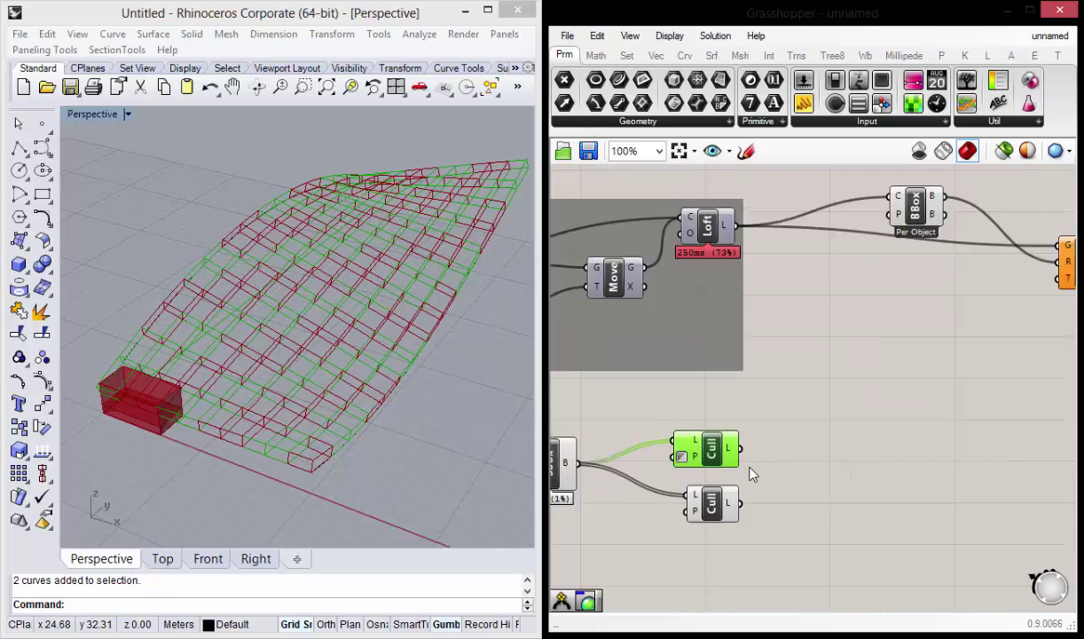
pyautogui.scroll(3, 979, 238)
pyautogui.scroll(3, 967, 244)
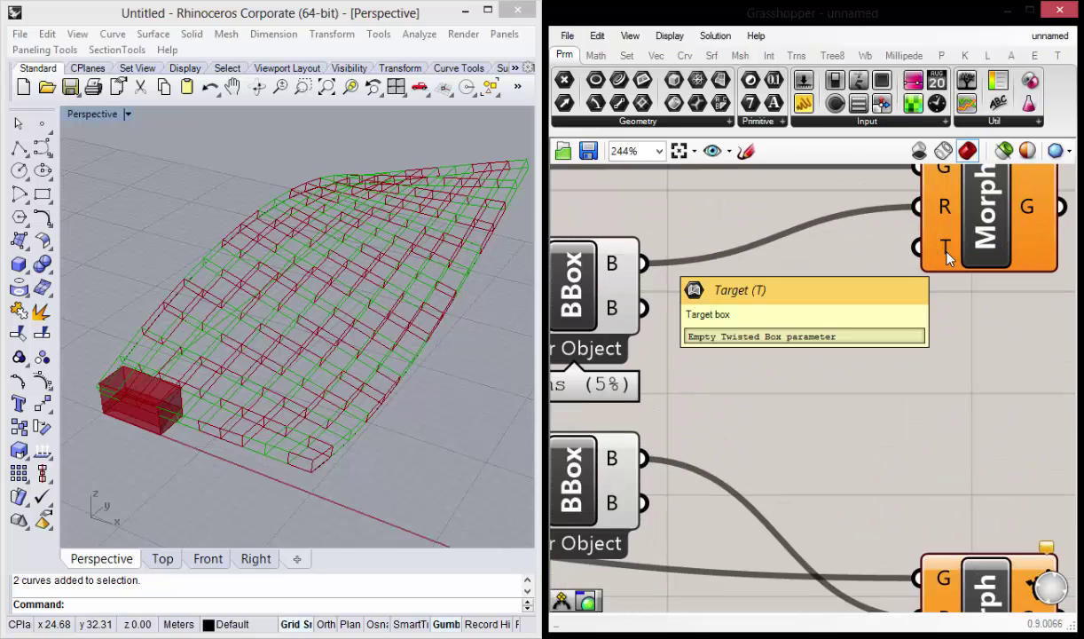
pyautogui.scroll(-4, 946, 255)
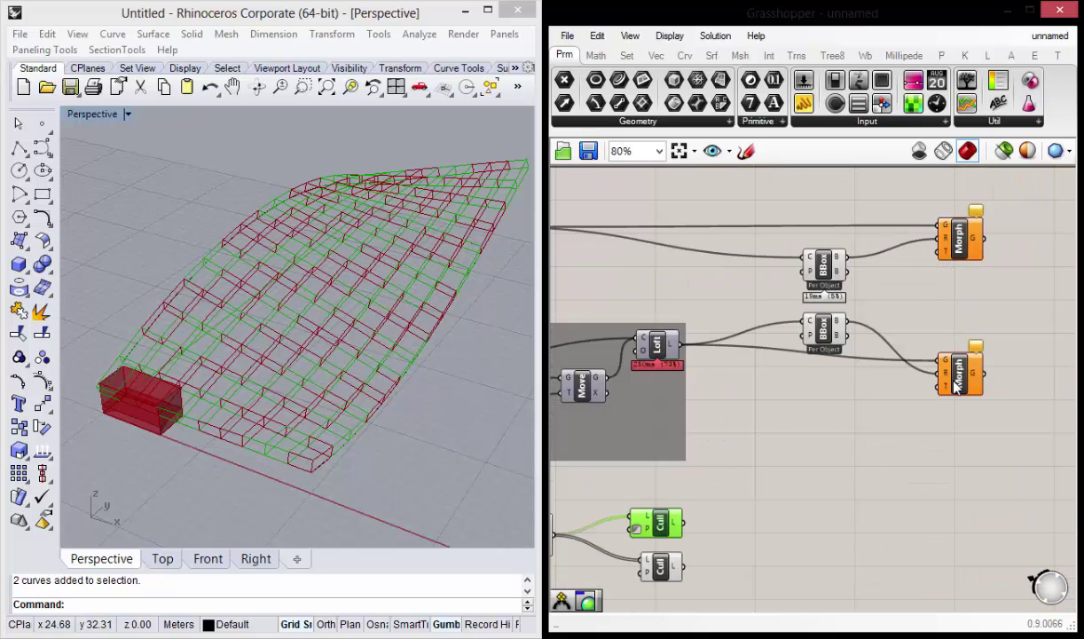
pyautogui.moveTo(914, 371); pyautogui.dragTo(889, 355, button='right')
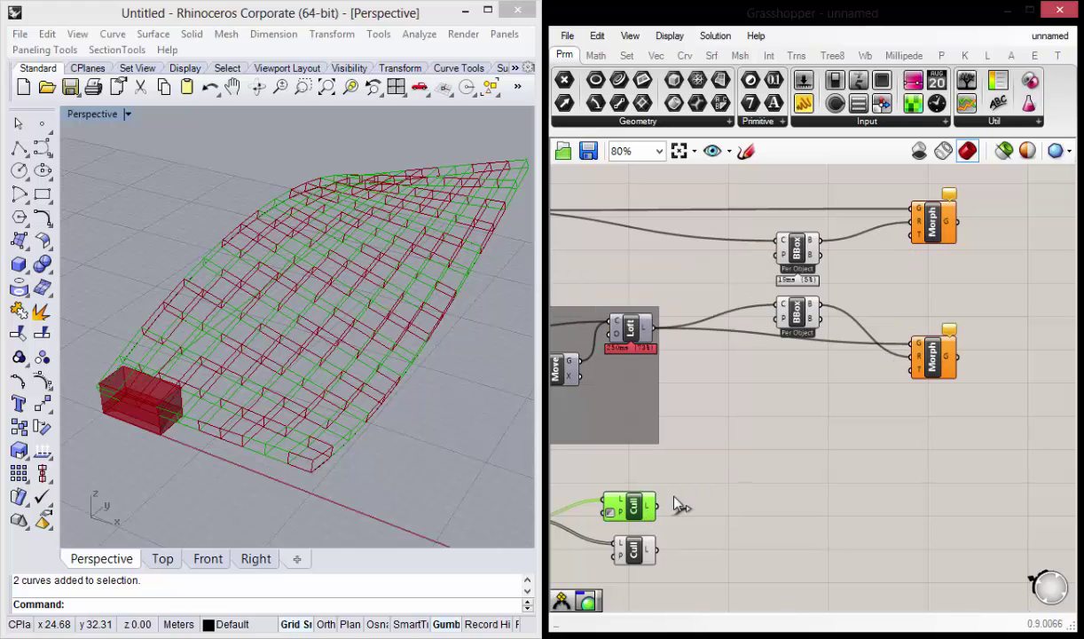
# Feed the upper Cull's boxes into the upper Morph's target input.
pyautogui.moveTo(658, 506); pyautogui.dragTo(914, 209)
pyautogui.moveTo(650, 568); pyautogui.dragTo(634, 531, button='right')
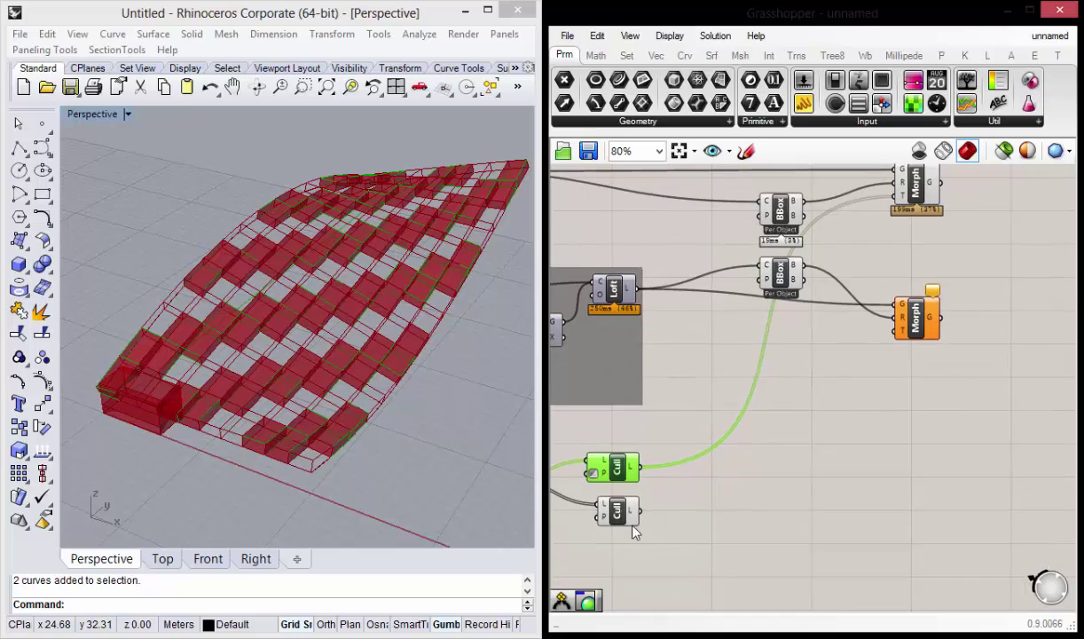
pyautogui.moveTo(695, 359); pyautogui.dragTo(816, 387, button='right')
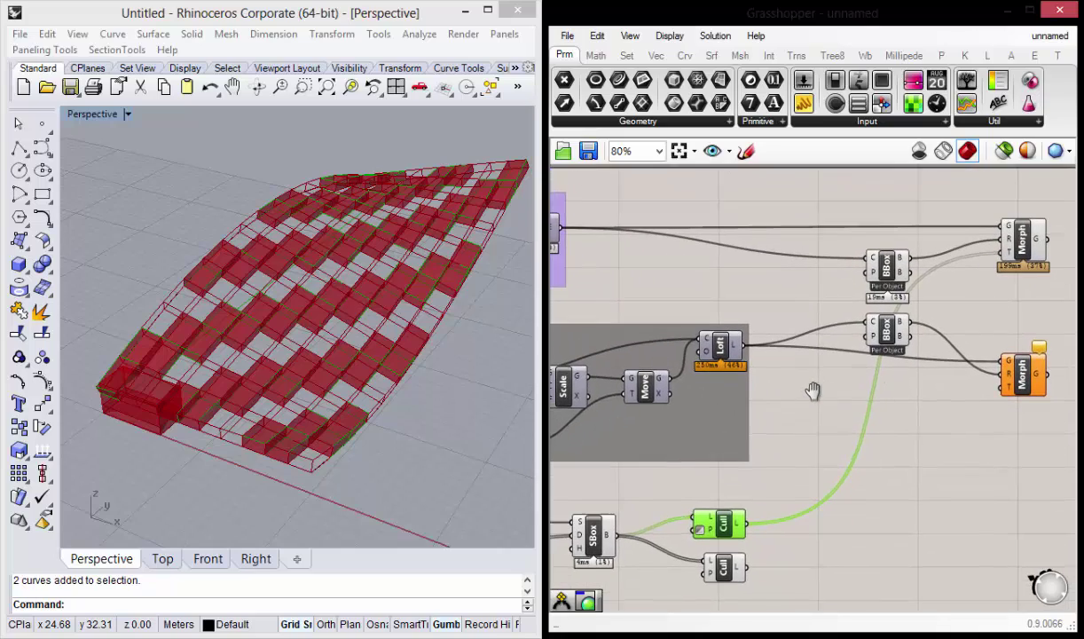
pyautogui.moveTo(359, 290); pyautogui.dragTo(424, 408, button='right')
# Feed the lower Cull's boxes into the other Morph component.
pyautogui.moveTo(691, 475)
pyautogui.mouseDown(button='right')
pyautogui.moveTo(886, 395)
pyautogui.moveTo(1029, 359)
pyautogui.mouseUp(button='right')
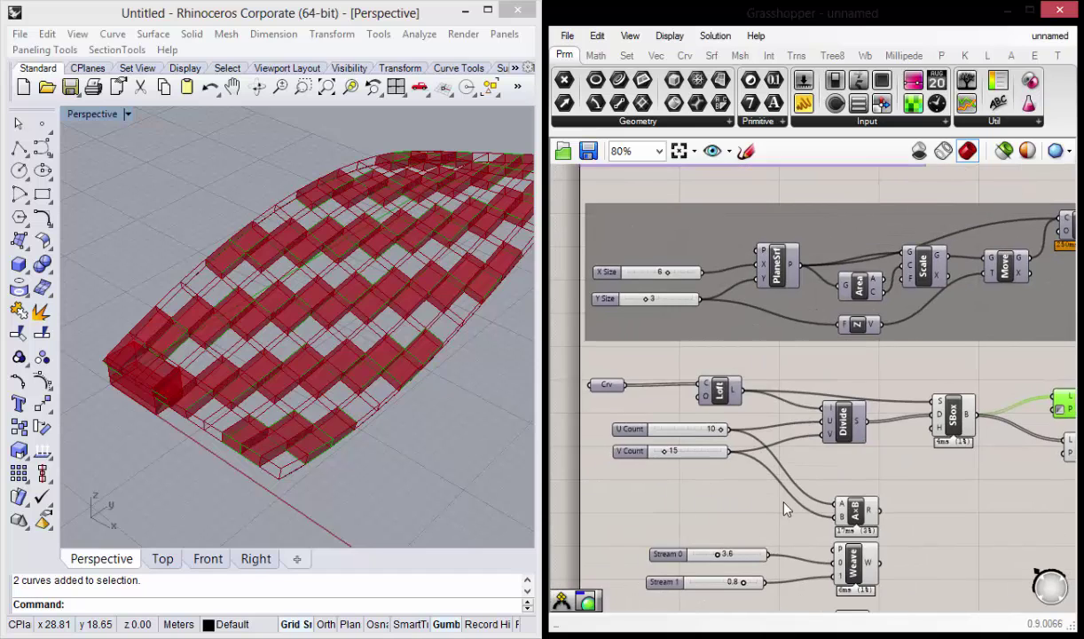
pyautogui.moveTo(784, 509); pyautogui.dragTo(781, 461, button='right')
pyautogui.moveTo(903, 524); pyautogui.dragTo(838, 467, button='right')
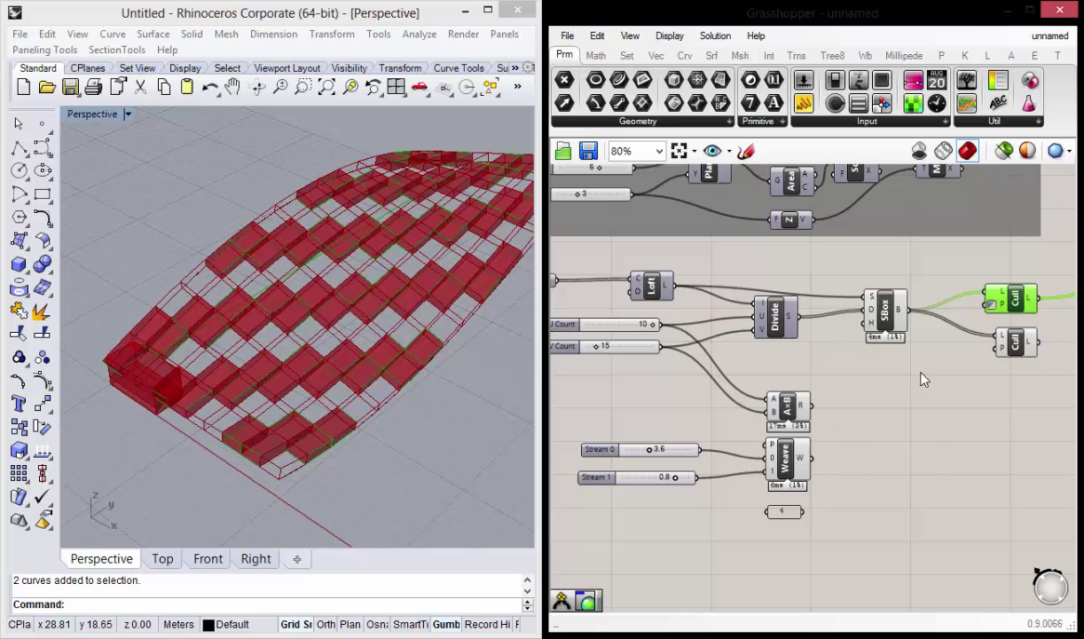
pyautogui.moveTo(779, 501); pyautogui.dragTo(788, 532, button='right')
pyautogui.moveTo(905, 428); pyautogui.dragTo(684, 514, button='right')
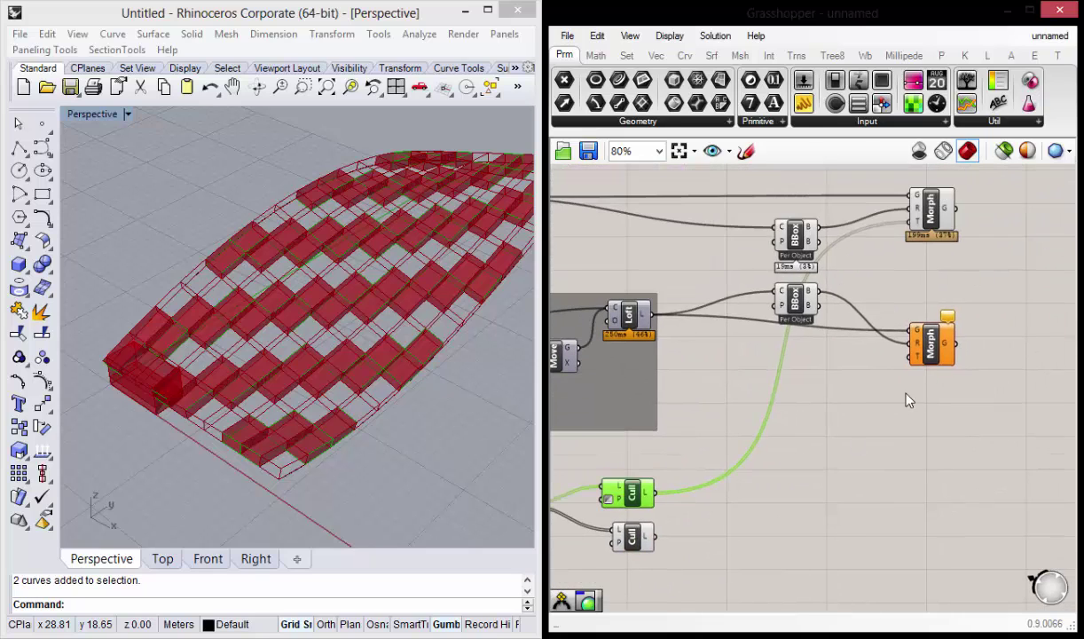
pyautogui.click(738, 545)
pyautogui.moveTo(738, 545); pyautogui.dragTo(764, 459, button='right')
pyautogui.moveTo(675, 462); pyautogui.dragTo(936, 273)
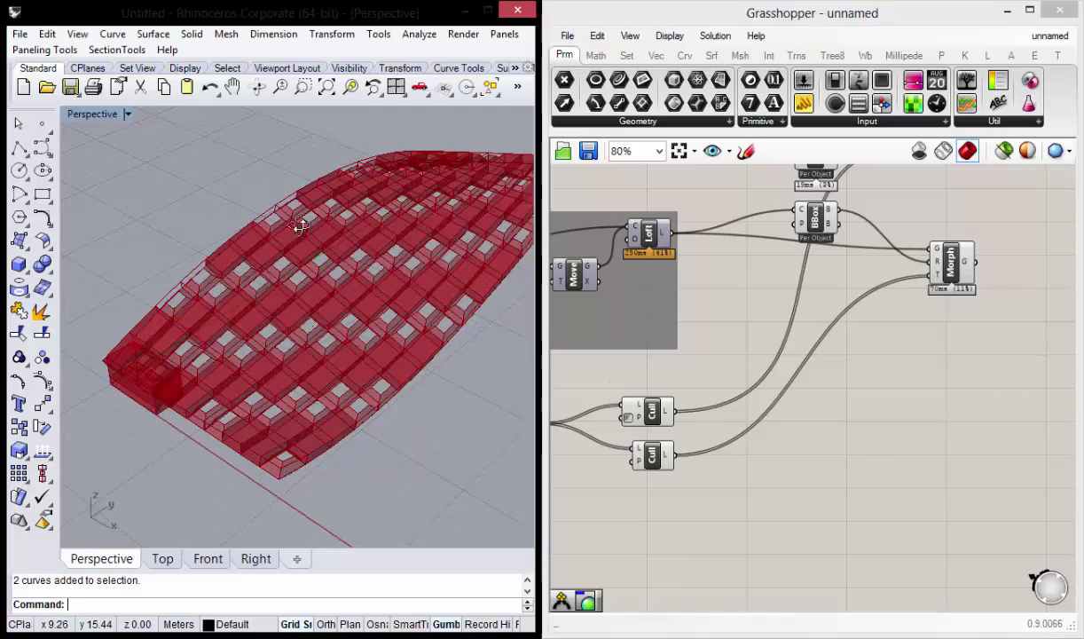
pyautogui.moveTo(297, 223)
pyautogui.mouseDown(button='right')
pyautogui.moveTo(290, 387)
pyautogui.moveTo(351, 244)
pyautogui.moveTo(382, 207)
pyautogui.moveTo(300, 310)
pyautogui.moveTo(259, 399)
pyautogui.mouseUp(button='right')
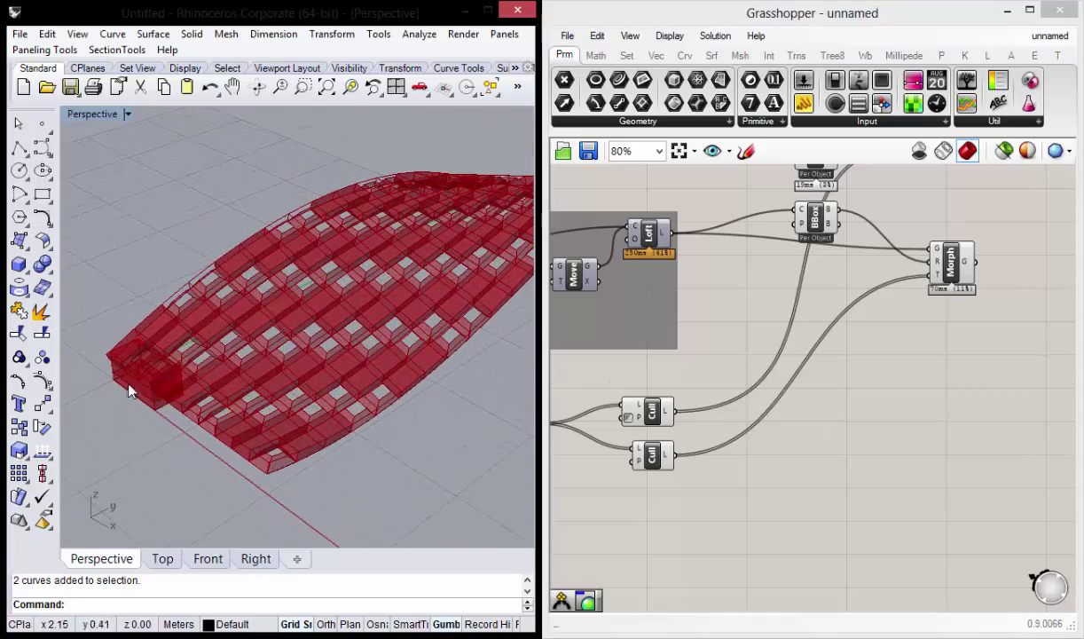
pyautogui.moveTo(764, 297); pyautogui.dragTo(852, 429, button='right')
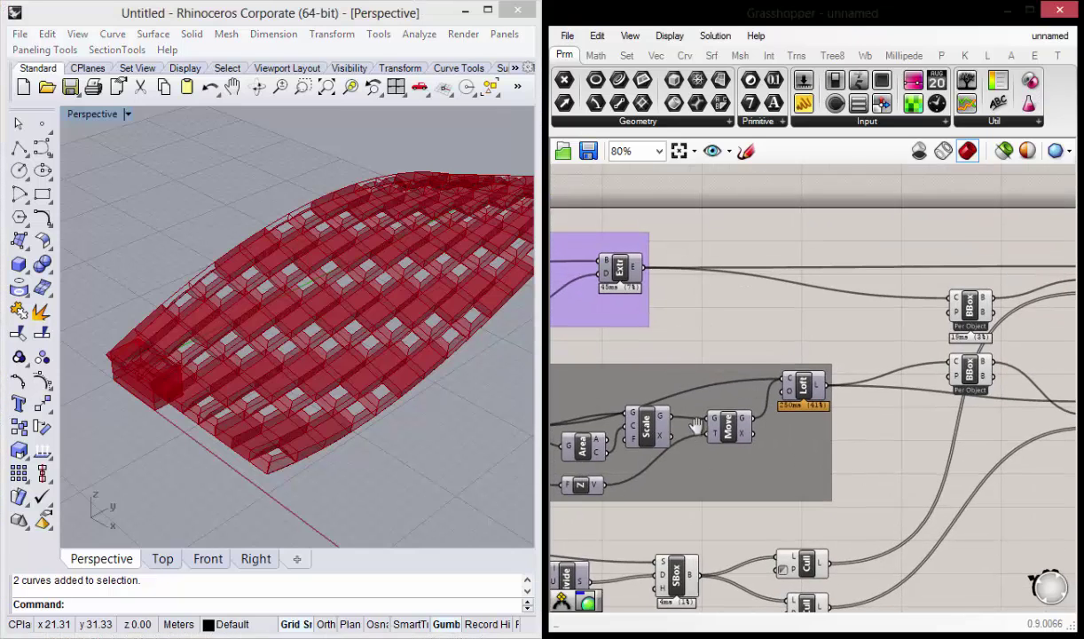
pyautogui.moveTo(637, 258); pyautogui.dragTo(735, 261, button='right')
pyautogui.click(723, 264)
pyautogui.click(899, 379)
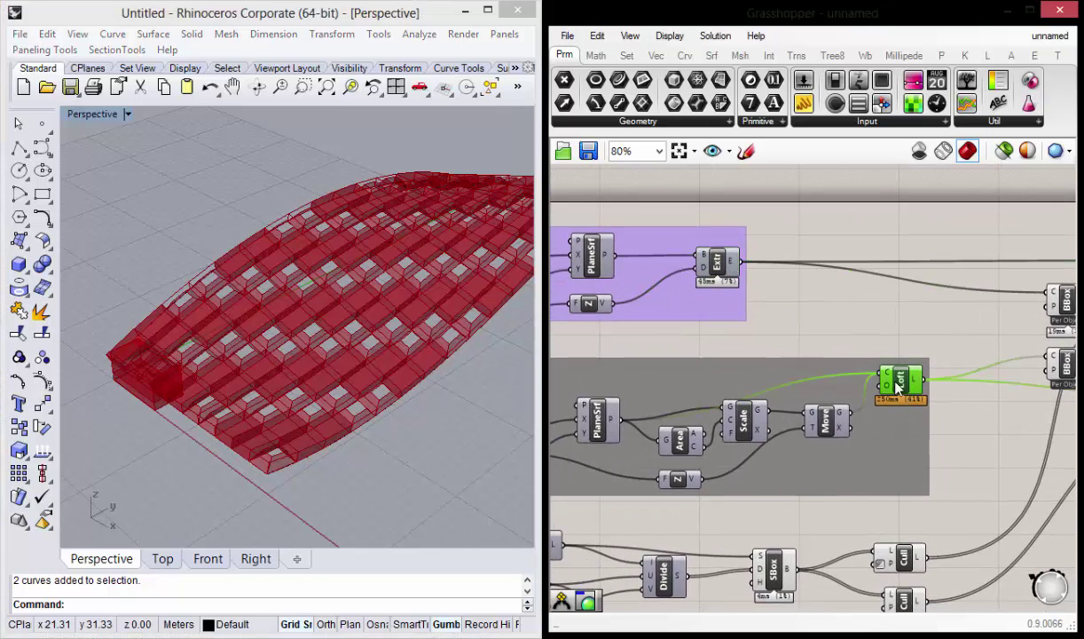
pyautogui.click(719, 266)
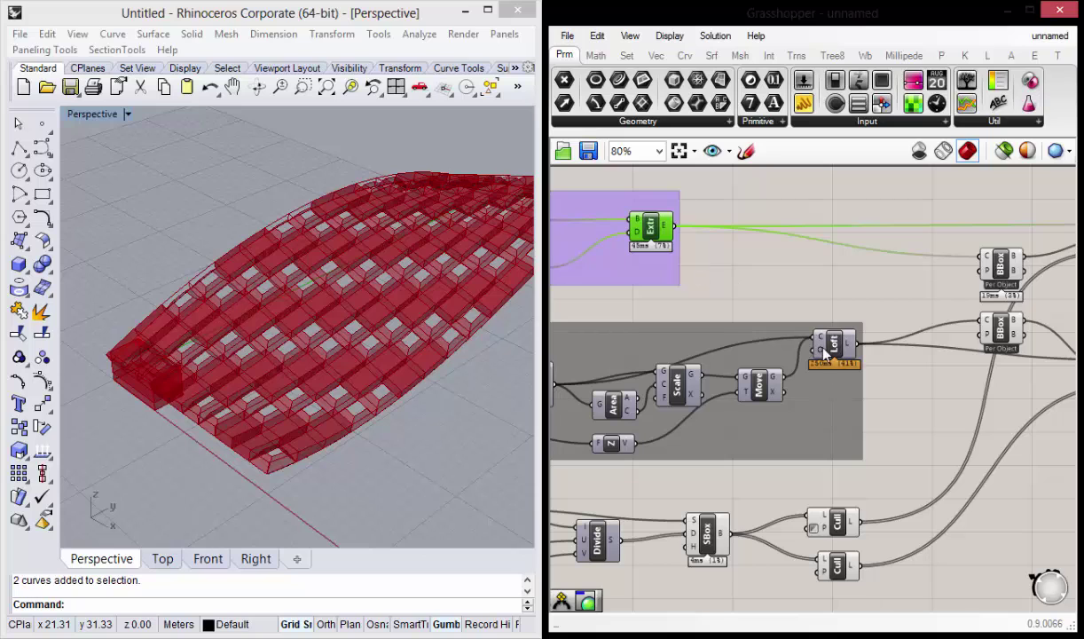
pyautogui.click(835, 352)
pyautogui.moveTo(881, 394); pyautogui.dragTo(648, 368, button='right')
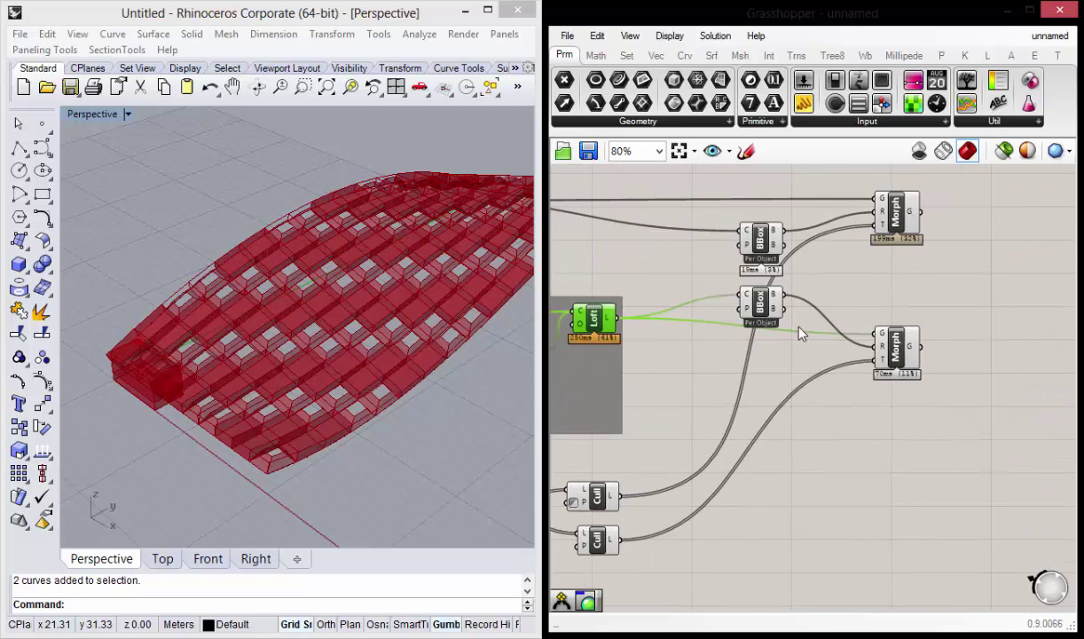
pyautogui.moveTo(801, 334); pyautogui.dragTo(906, 316, button='right')
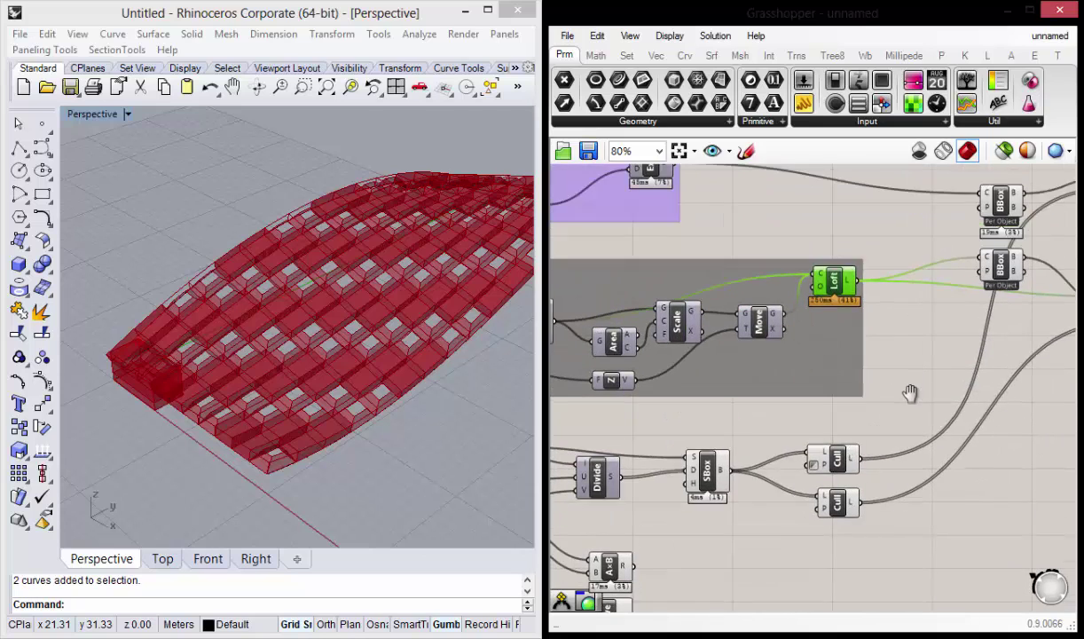
# Turn off Preview for the SBox component and both Cull components.
pyautogui.scroll(3, 737, 417)
pyautogui.click(732, 357)
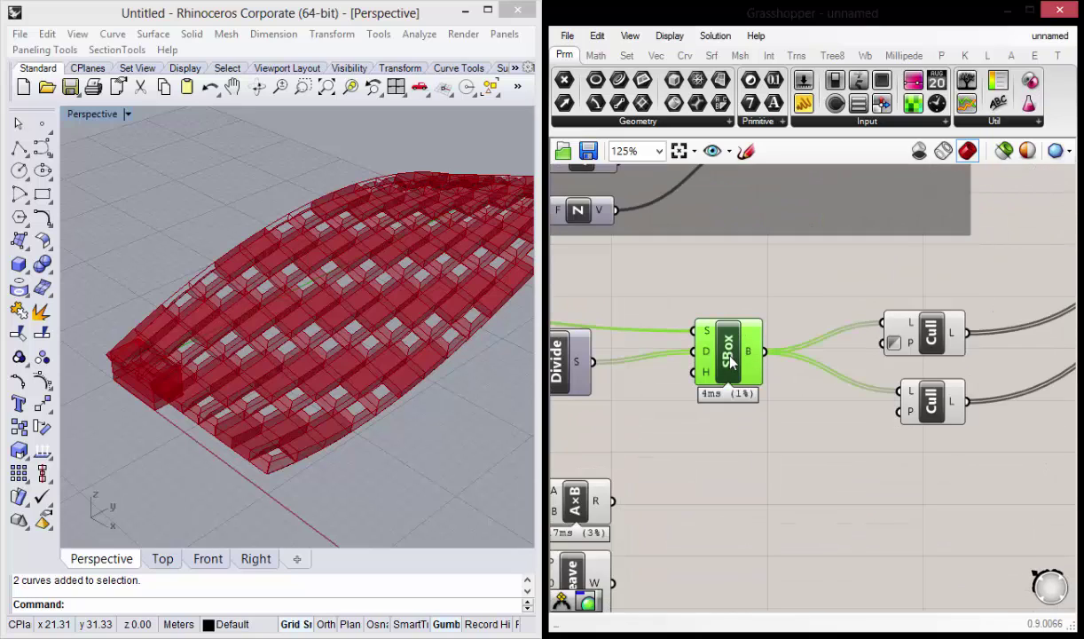
pyautogui.rightClick(727, 350)
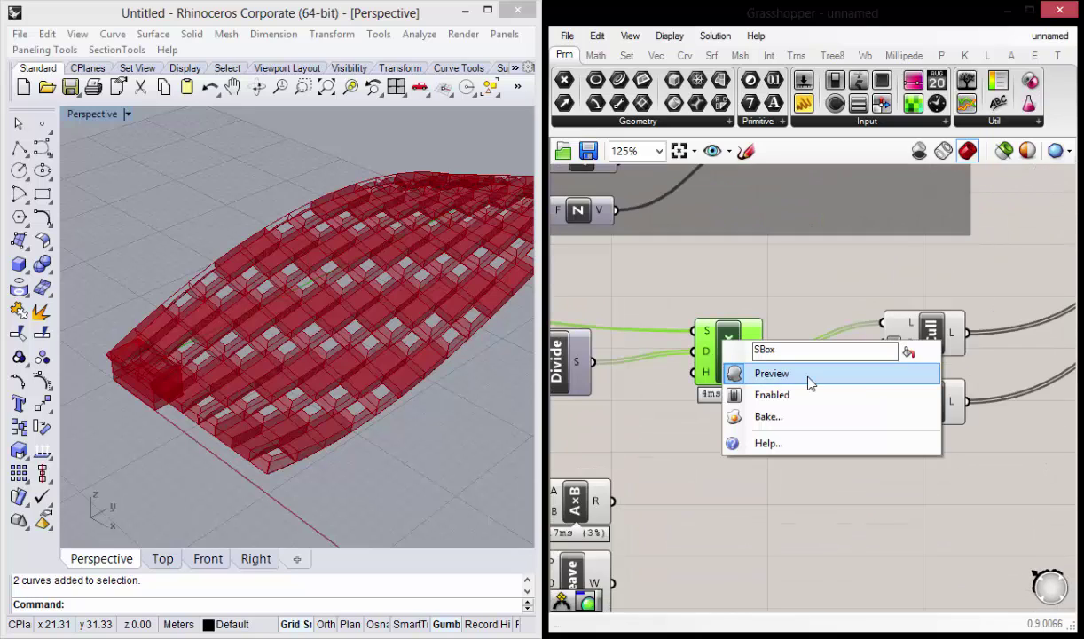
pyautogui.click(781, 372)
pyautogui.moveTo(779, 447); pyautogui.dragTo(784, 449)
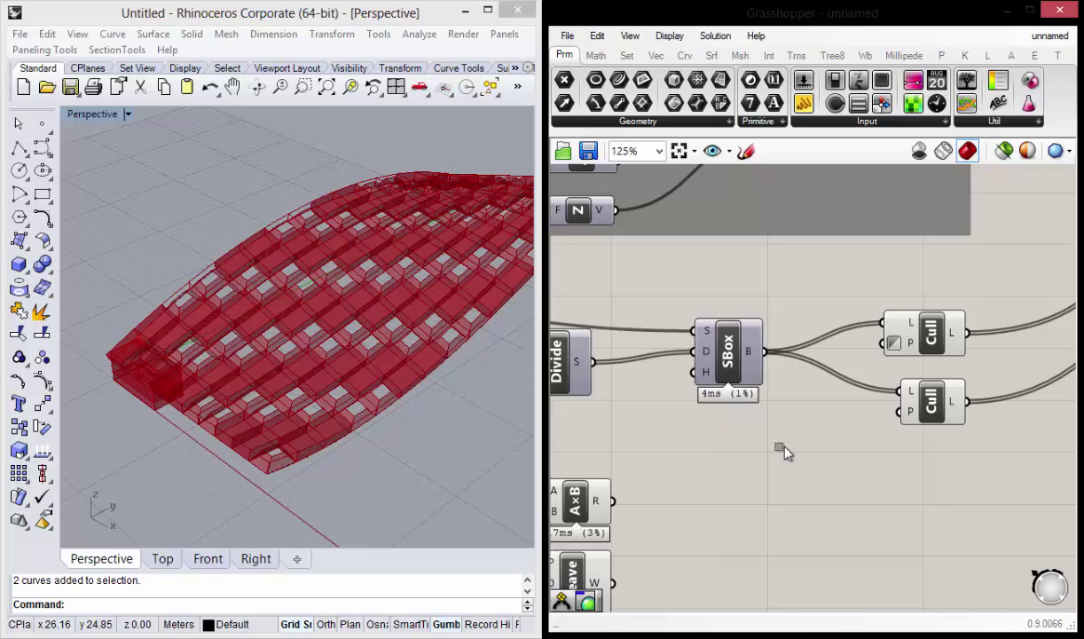
pyautogui.click(930, 337)
pyautogui.rightClick(930, 337)
pyautogui.click(939, 368)
pyautogui.click(934, 405)
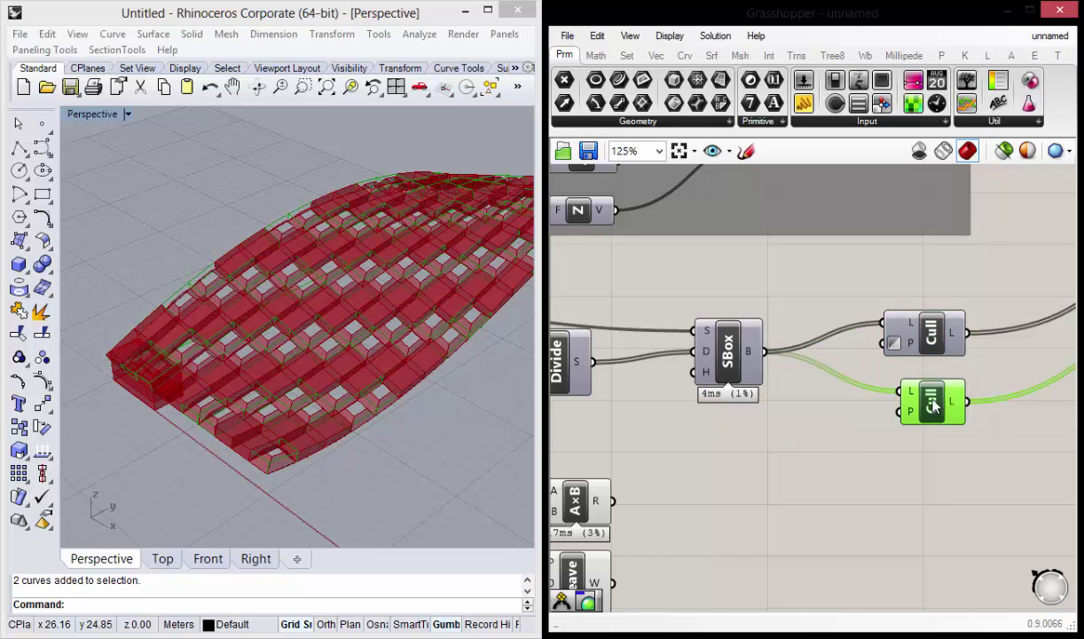
pyautogui.rightClick(934, 406)
pyautogui.click(921, 433)
# Turn off Preview for both BBox components.
pyautogui.scroll(-3, 745, 414)
pyautogui.scroll(-2, 892, 282)
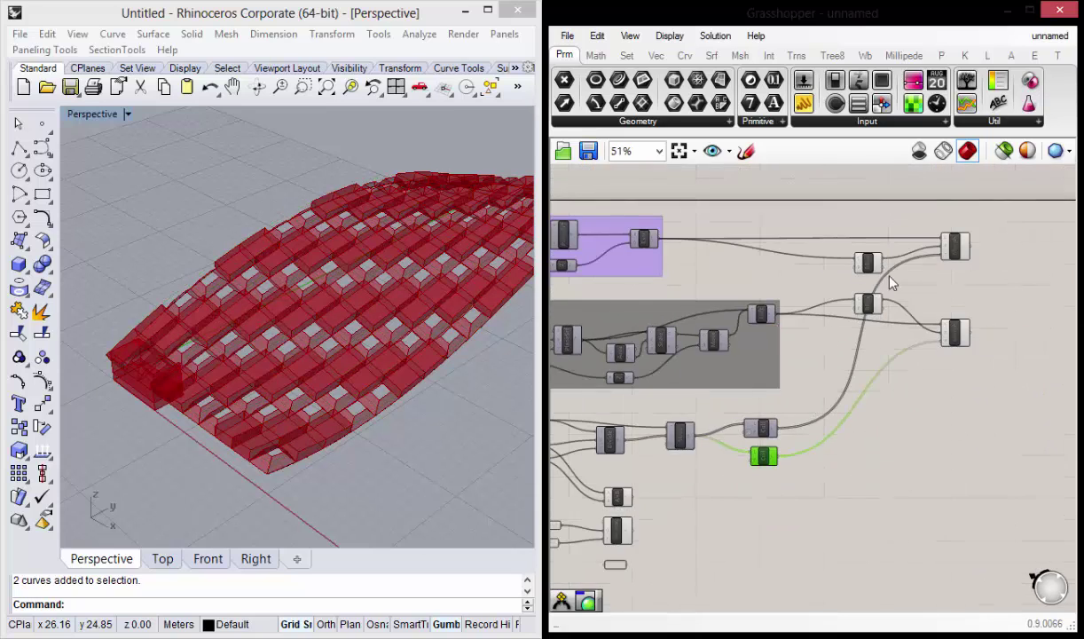
pyautogui.scroll(5, 891, 282)
pyautogui.click(812, 255)
pyautogui.rightClick(824, 253)
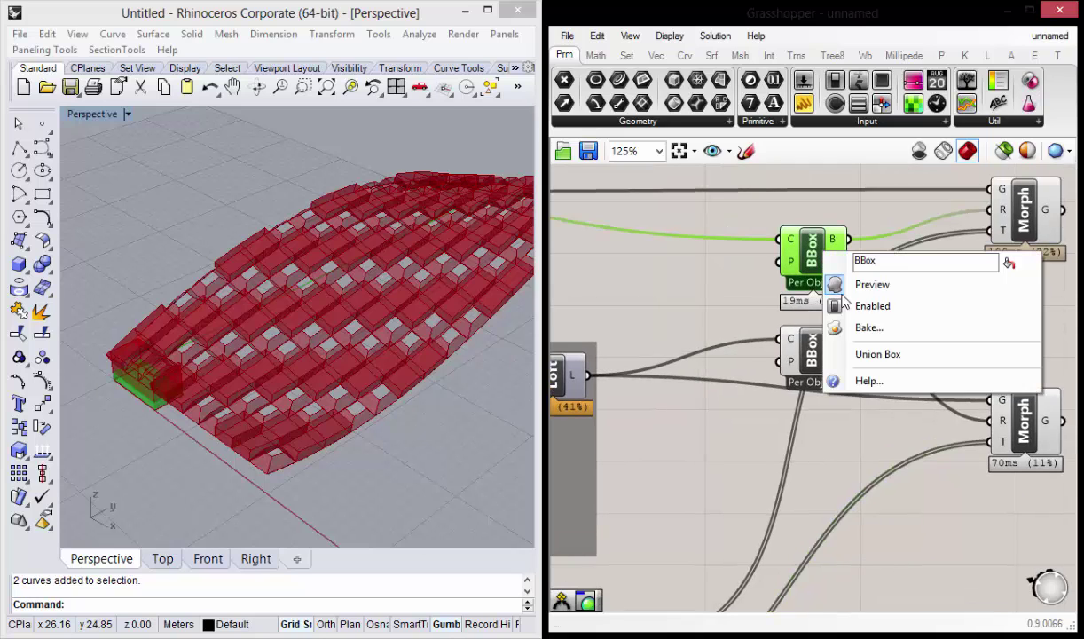
pyautogui.click(865, 284)
pyautogui.click(825, 348)
pyautogui.rightClick(829, 346)
pyautogui.click(865, 380)
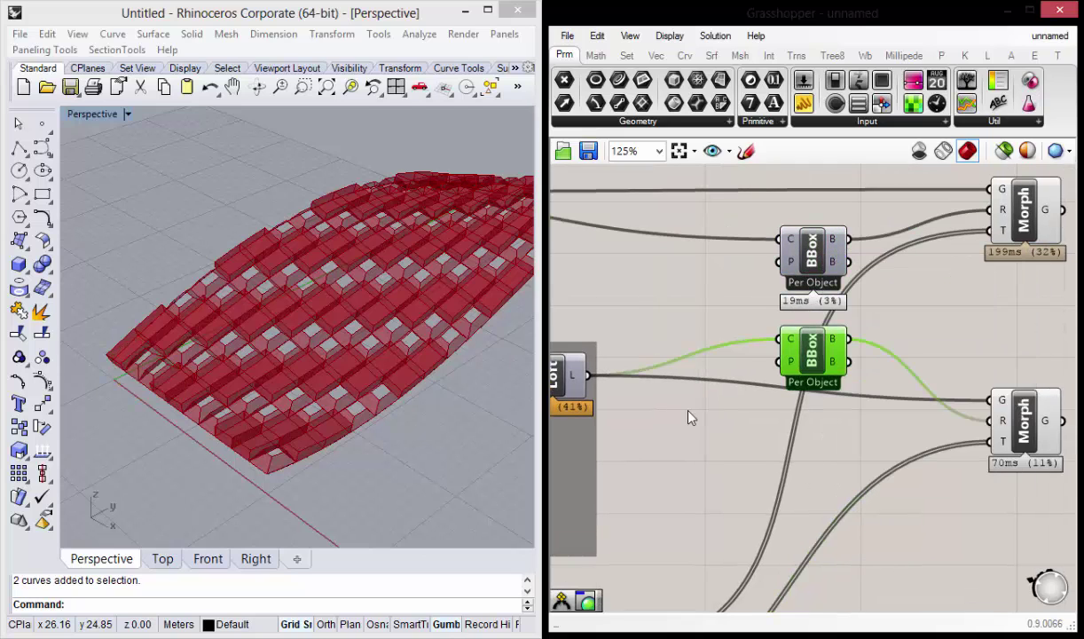
# Orbit the Perspective view to inspect the morphed panels on the surface.
pyautogui.moveTo(691, 417); pyautogui.dragTo(782, 293, button='right')
pyautogui.moveTo(235, 283)
pyautogui.mouseDown(button='right')
pyautogui.moveTo(253, 290)
pyautogui.moveTo(208, 358)
pyautogui.moveTo(242, 353)
pyautogui.mouseUp(button='right')
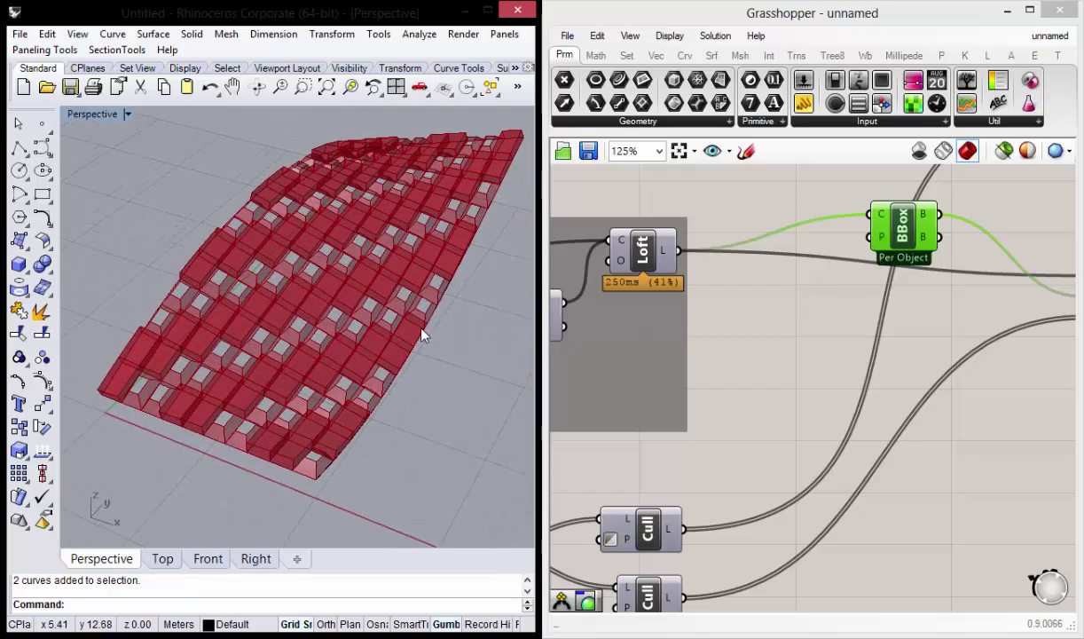
pyautogui.scroll(-4, 814, 307)
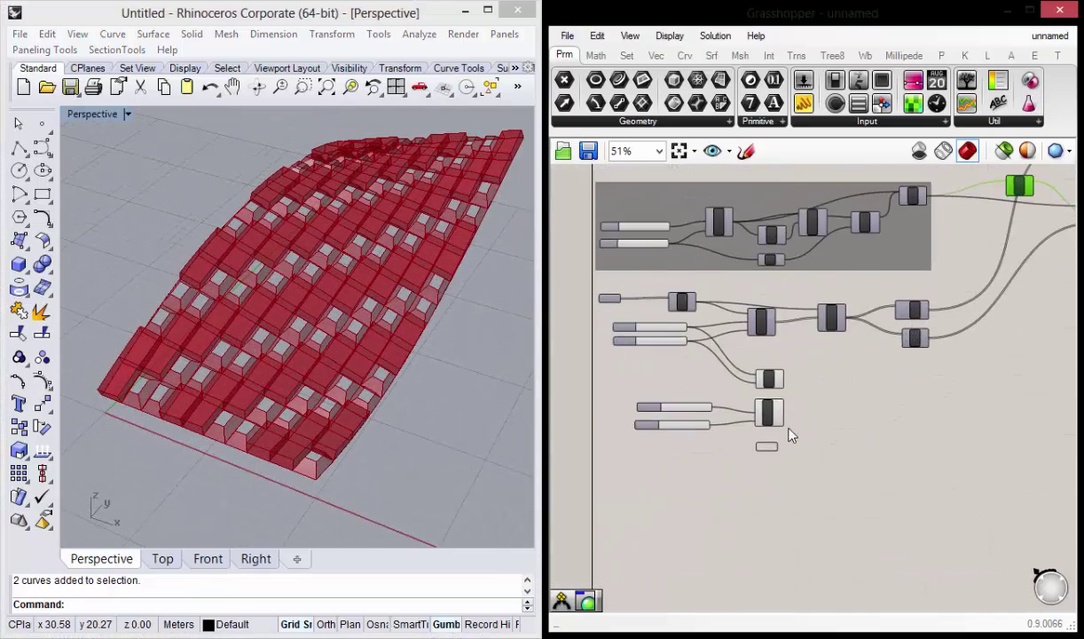
pyautogui.scroll(3, 791, 435)
pyautogui.moveTo(348, 343)
pyautogui.mouseDown(button='right')
pyautogui.moveTo(278, 307)
pyautogui.moveTo(322, 363)
pyautogui.moveTo(387, 309)
pyautogui.moveTo(304, 314)
pyautogui.moveTo(312, 403)
pyautogui.moveTo(298, 320)
pyautogui.moveTo(267, 315)
pyautogui.moveTo(296, 307)
pyautogui.moveTo(284, 313)
pyautogui.moveTo(310, 326)
pyautogui.moveTo(285, 332)
pyautogui.moveTo(446, 158)
pyautogui.mouseUp(button='right')
pyautogui.scroll(2, 301, 314)
pyautogui.scroll(2, 307, 312)
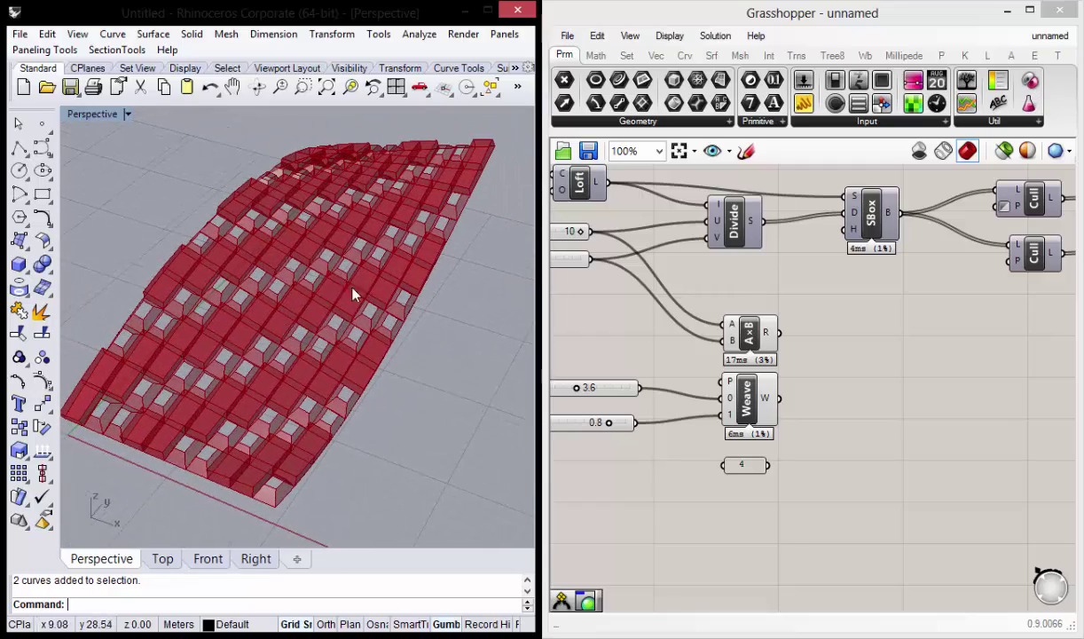
pyautogui.moveTo(845, 408); pyautogui.dragTo(803, 416, button='right')
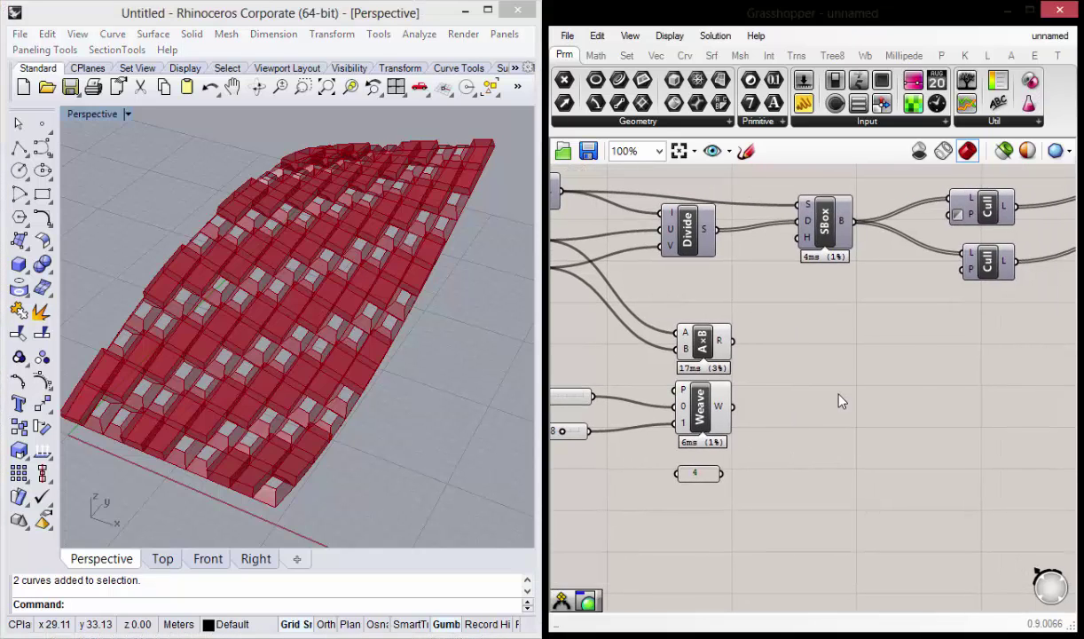
# Place a Division component via 'divi' search and feed A×B's product into its A input.
pyautogui.doubleClick(841, 401)
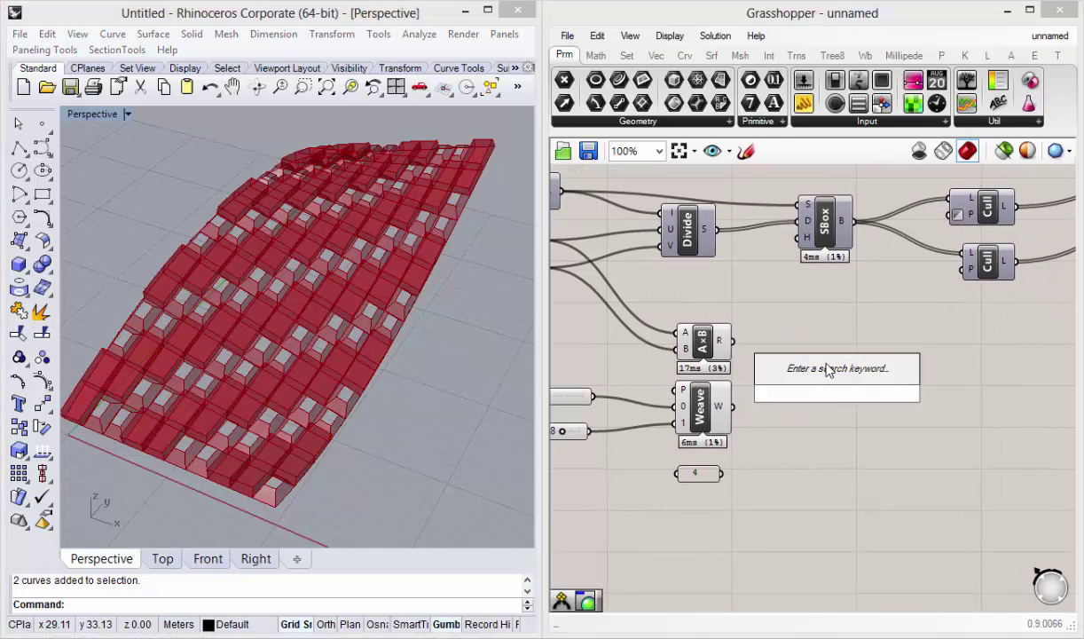
pyautogui.write('divi')
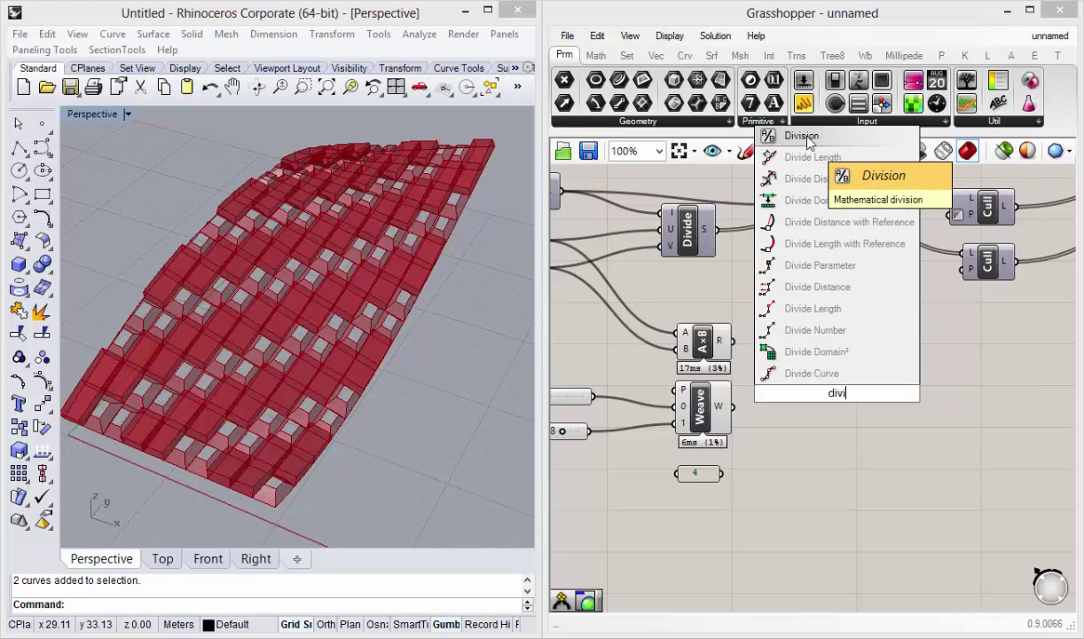
pyautogui.click(775, 136)
pyautogui.moveTo(812, 407); pyautogui.dragTo(803, 359)
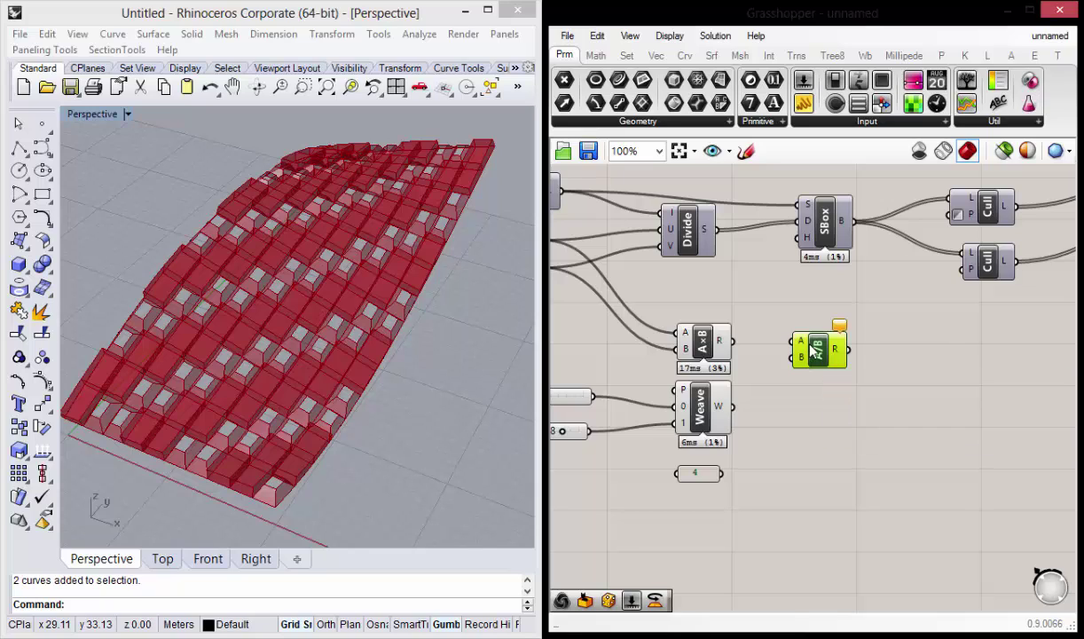
pyautogui.moveTo(733, 341); pyautogui.dragTo(817, 347)
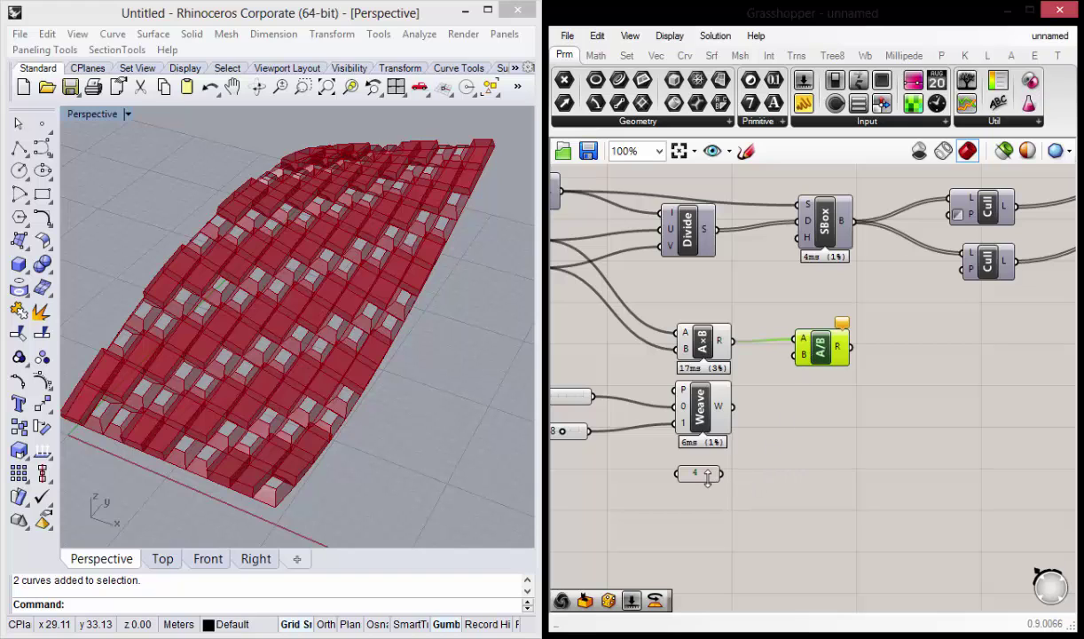
# Feed the value-4 panel into Division's B input and settle the component's position.
pyautogui.moveTo(817, 351); pyautogui.dragTo(923, 357, button='right')
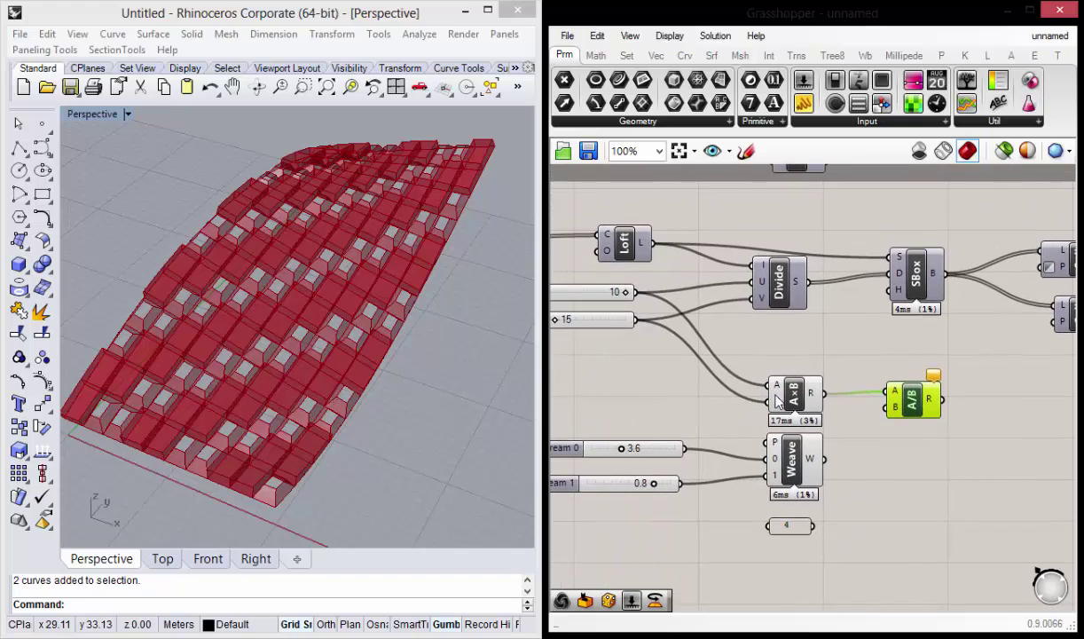
pyautogui.moveTo(923, 355); pyautogui.dragTo(917, 353)
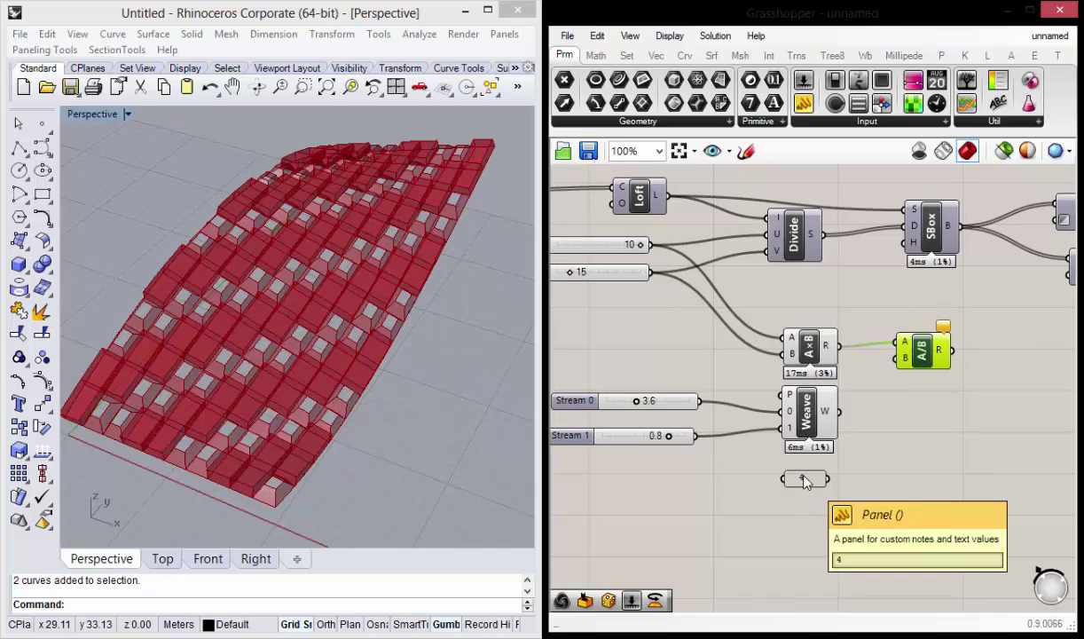
pyautogui.moveTo(804, 503); pyautogui.dragTo(778, 485, button='right')
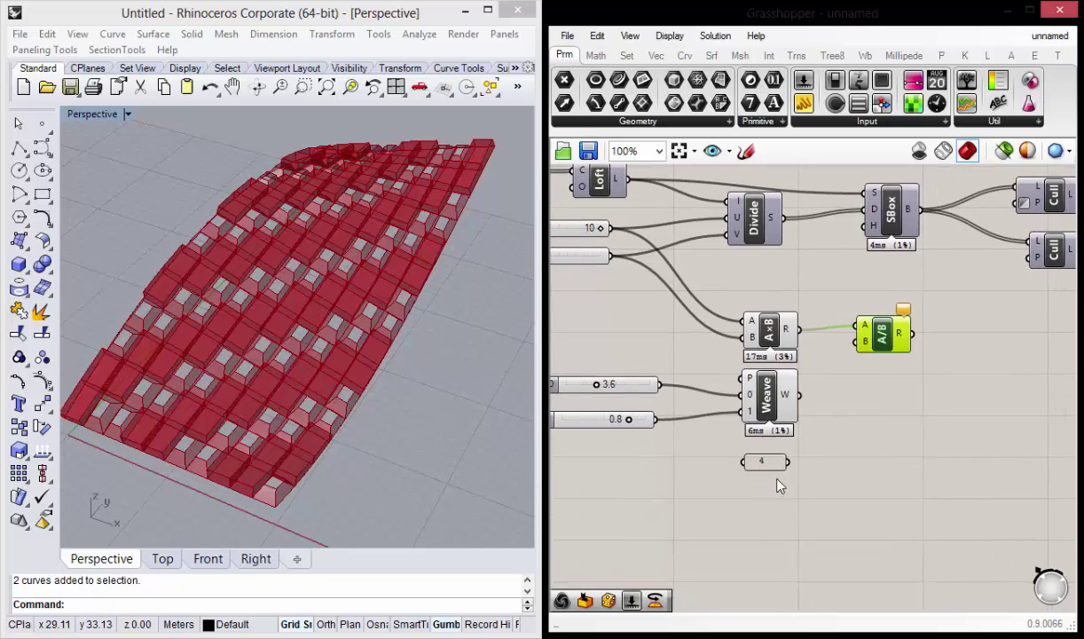
pyautogui.moveTo(792, 469); pyautogui.dragTo(858, 352)
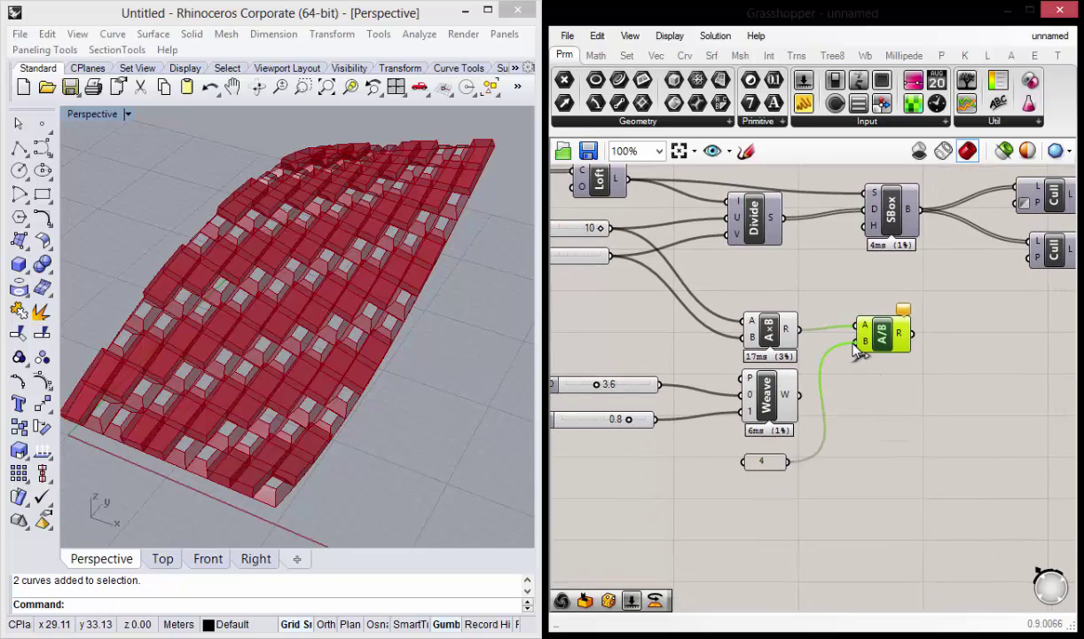
pyautogui.click(913, 435)
pyautogui.scroll(1, 920, 346)
pyautogui.scroll(2, 897, 289)
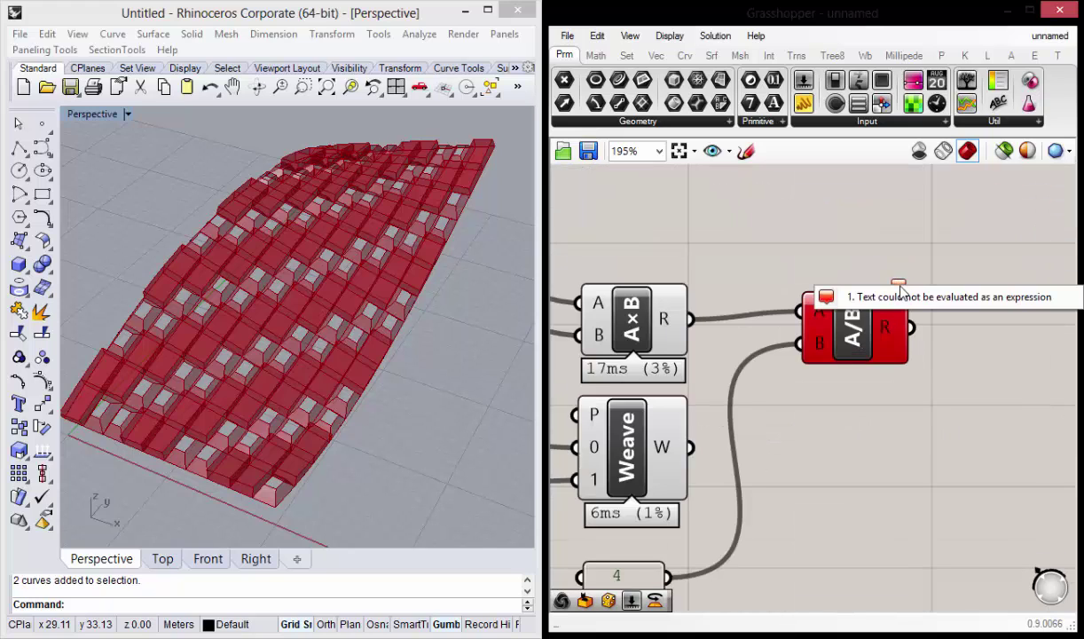
pyautogui.scroll(-3, 803, 364)
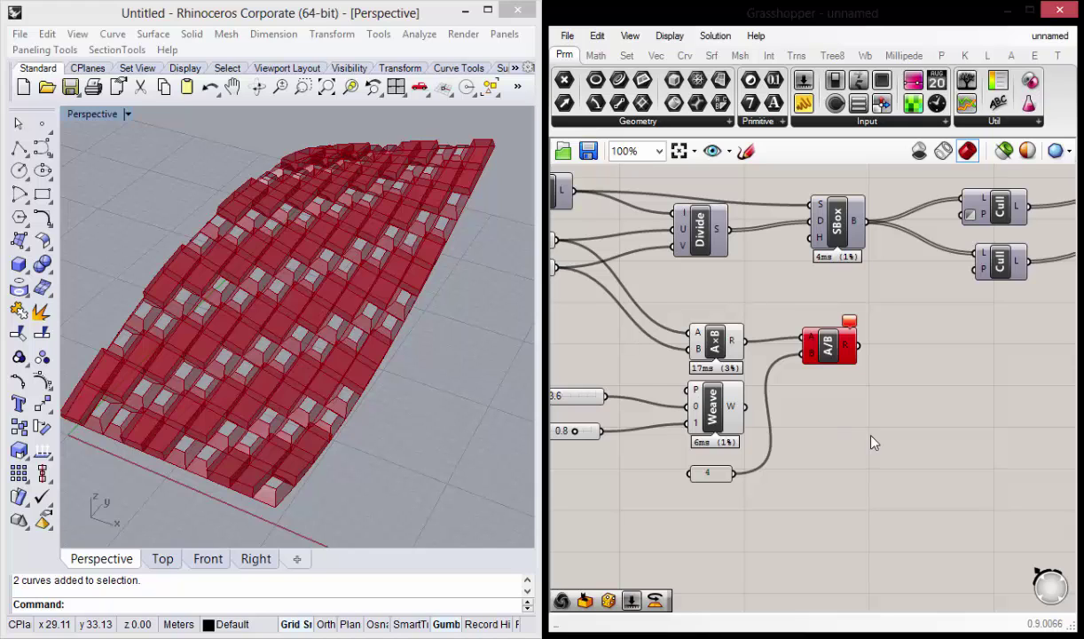
pyautogui.moveTo(872, 442); pyautogui.dragTo(817, 401, button='right')
pyautogui.moveTo(780, 322)
pyautogui.mouseDown()
pyautogui.moveTo(774, 329)
pyautogui.moveTo(755, 309)
pyautogui.mouseUp()
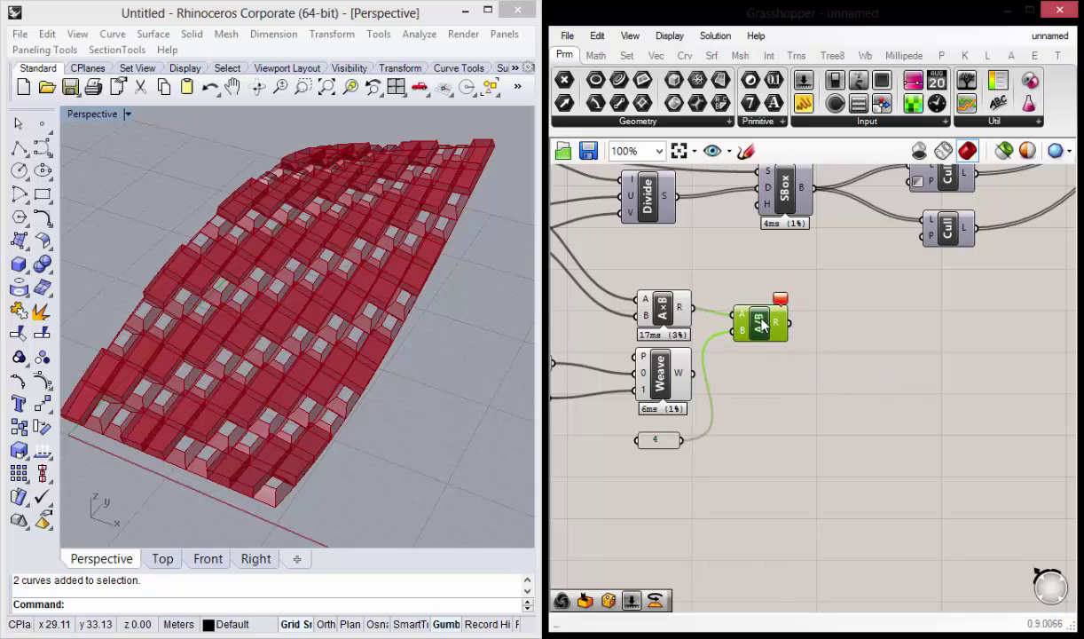
pyautogui.moveTo(761, 325); pyautogui.dragTo(775, 331)
# Add a Duplicate Data component taking the Weave list and driving the SBox heights.
pyautogui.doubleClick(823, 375)
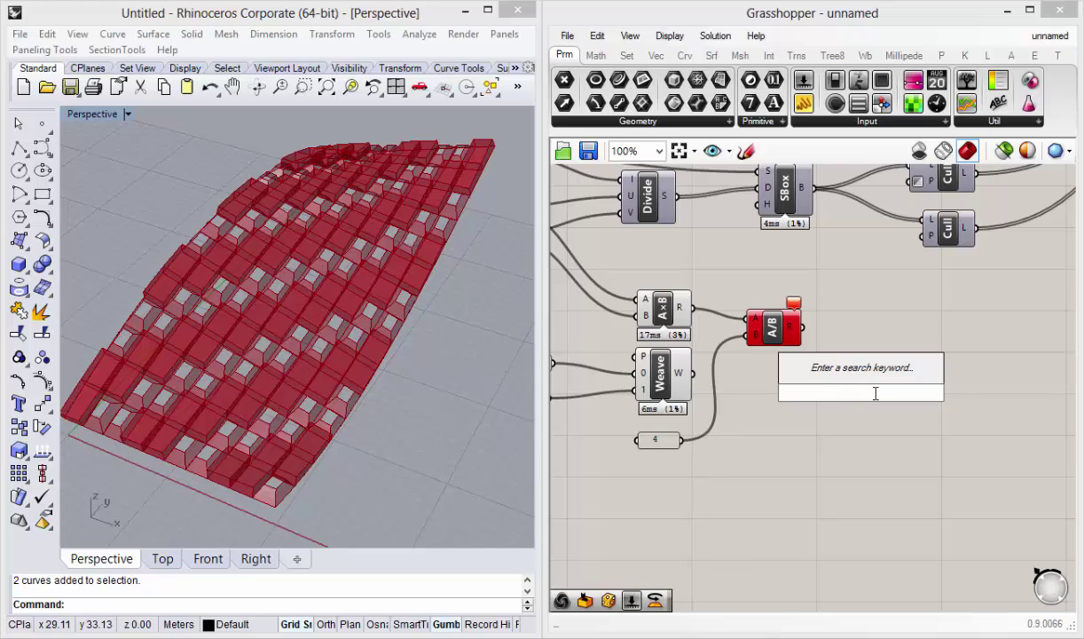
pyautogui.write('d')
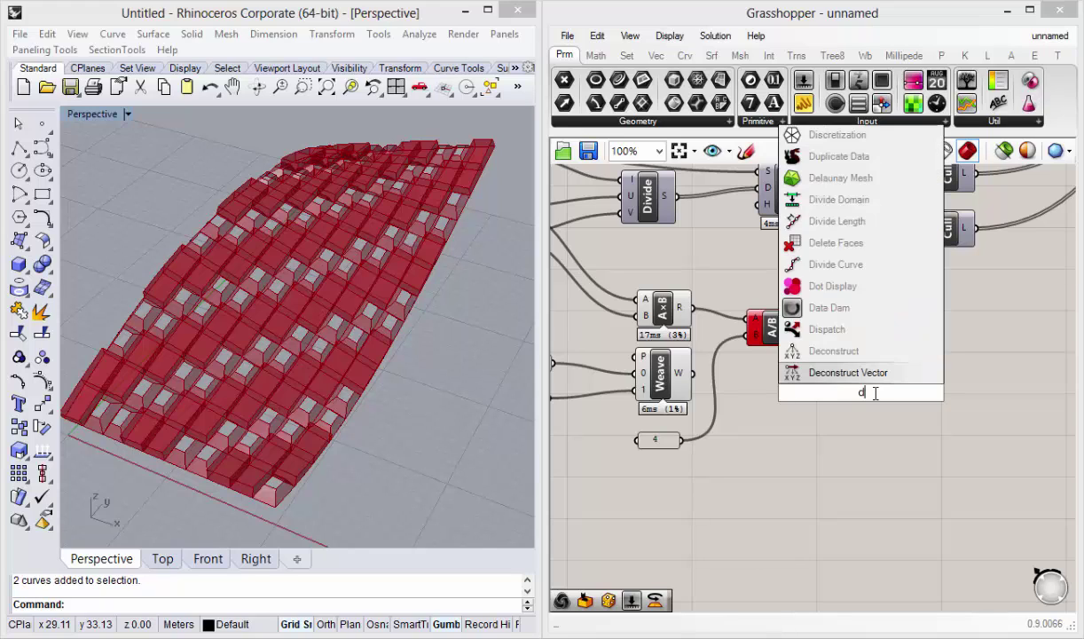
pyautogui.write('up')
pyautogui.press('Return')
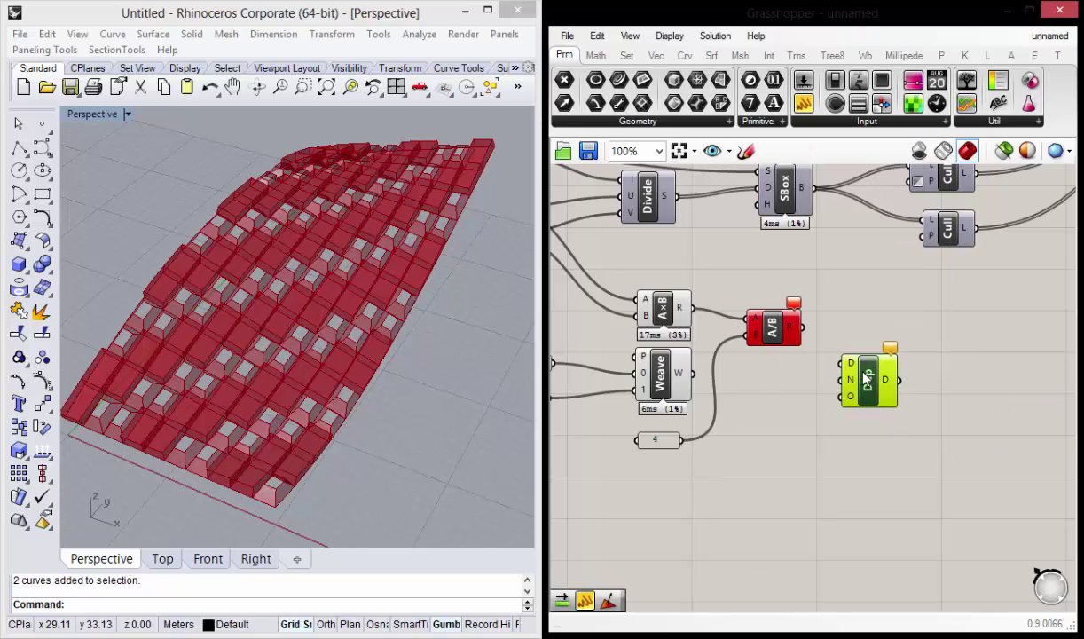
pyautogui.moveTo(866, 384); pyautogui.dragTo(891, 372)
pyautogui.moveTo(803, 329); pyautogui.dragTo(869, 380)
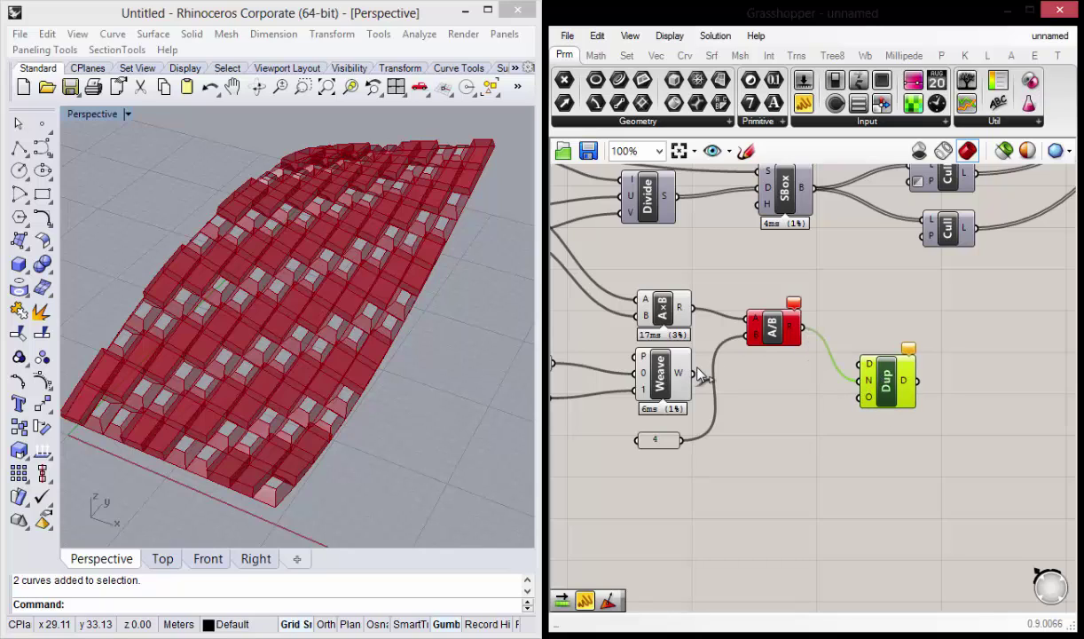
pyautogui.moveTo(693, 374); pyautogui.dragTo(865, 365)
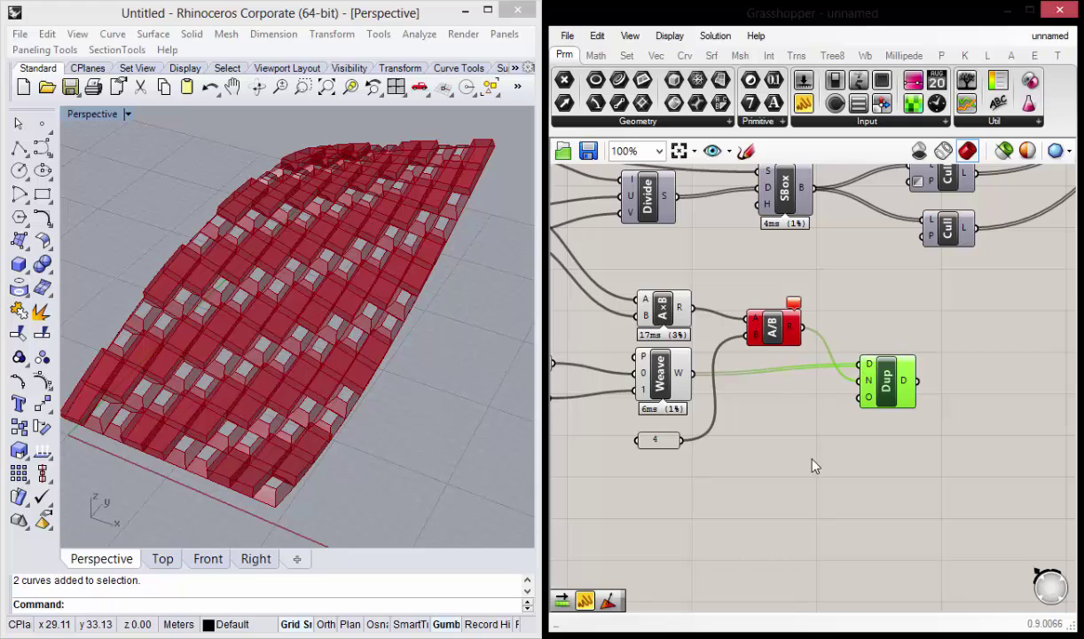
pyautogui.scroll(2, 893, 341)
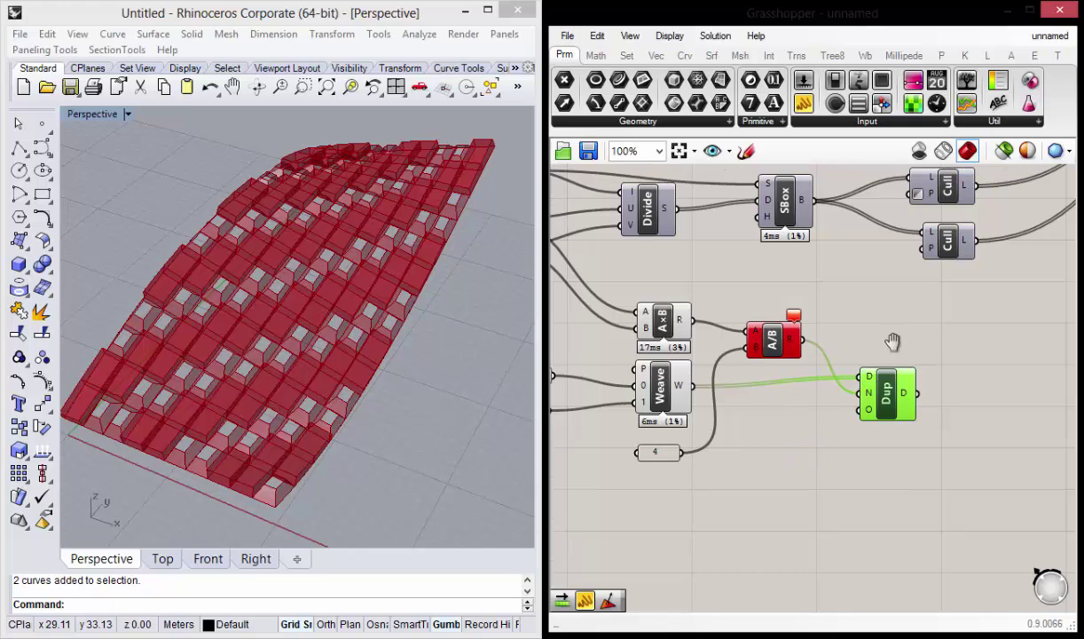
pyautogui.moveTo(917, 436); pyautogui.dragTo(761, 260)
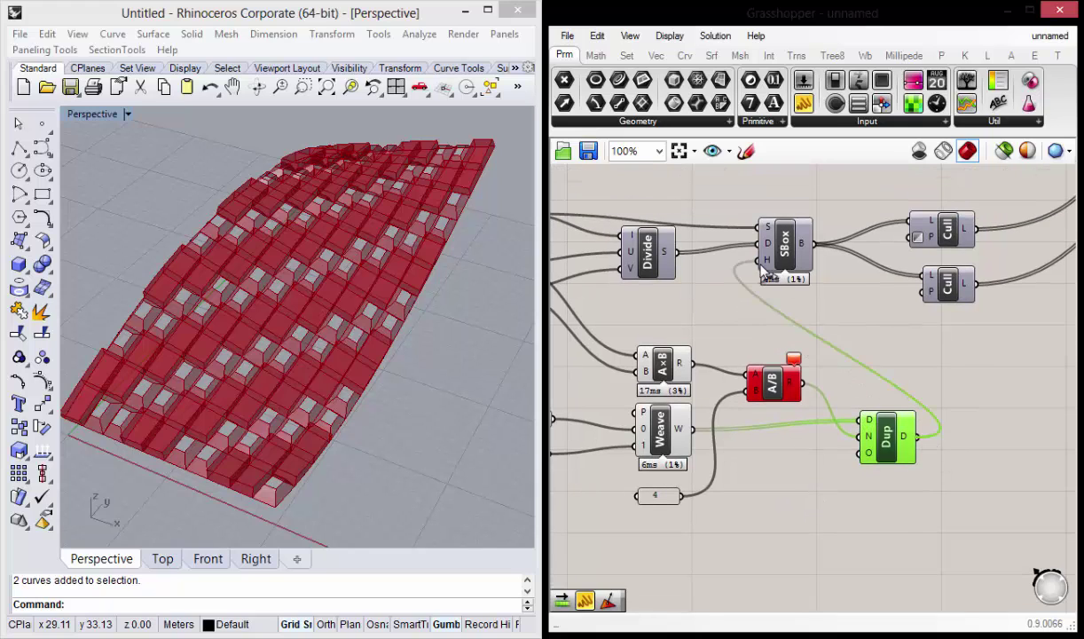
# Delete the A/B division and wire A×B's result into Dup's count.
pyautogui.moveTo(859, 430); pyautogui.dragTo(908, 418, button='right')
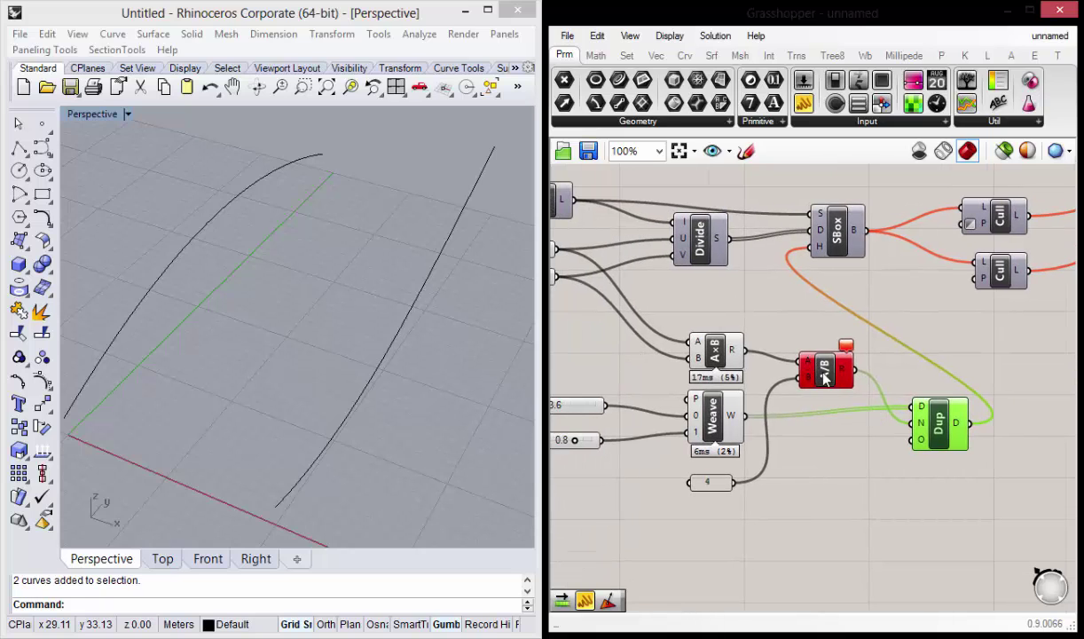
pyautogui.click(827, 371)
pyautogui.moveTo(827, 371); pyautogui.dragTo(810, 376)
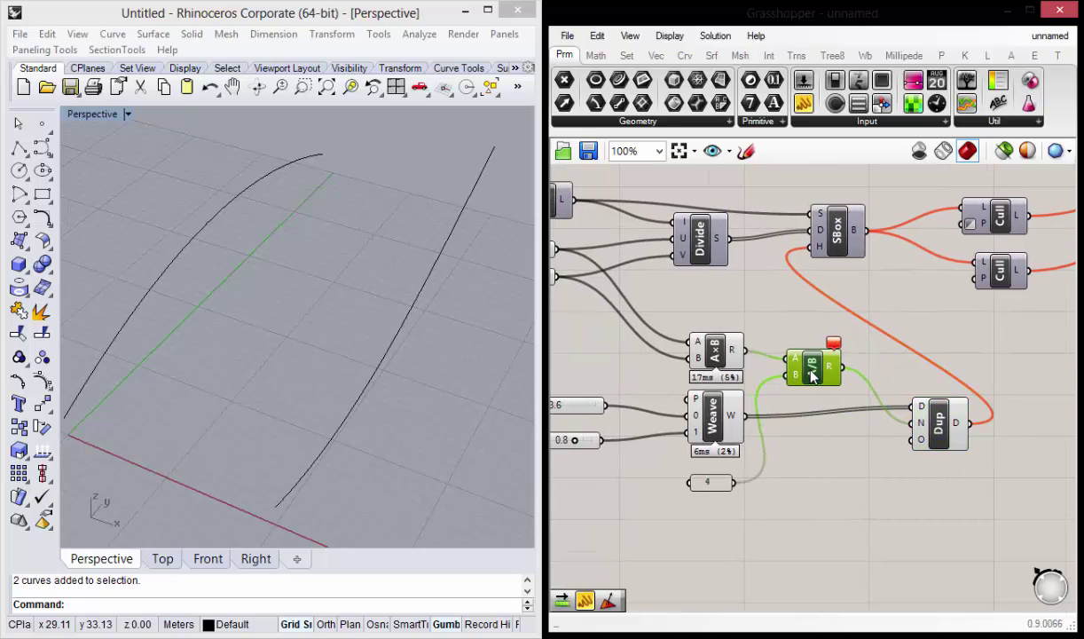
pyautogui.moveTo(769, 403); pyautogui.dragTo(805, 391, button='right')
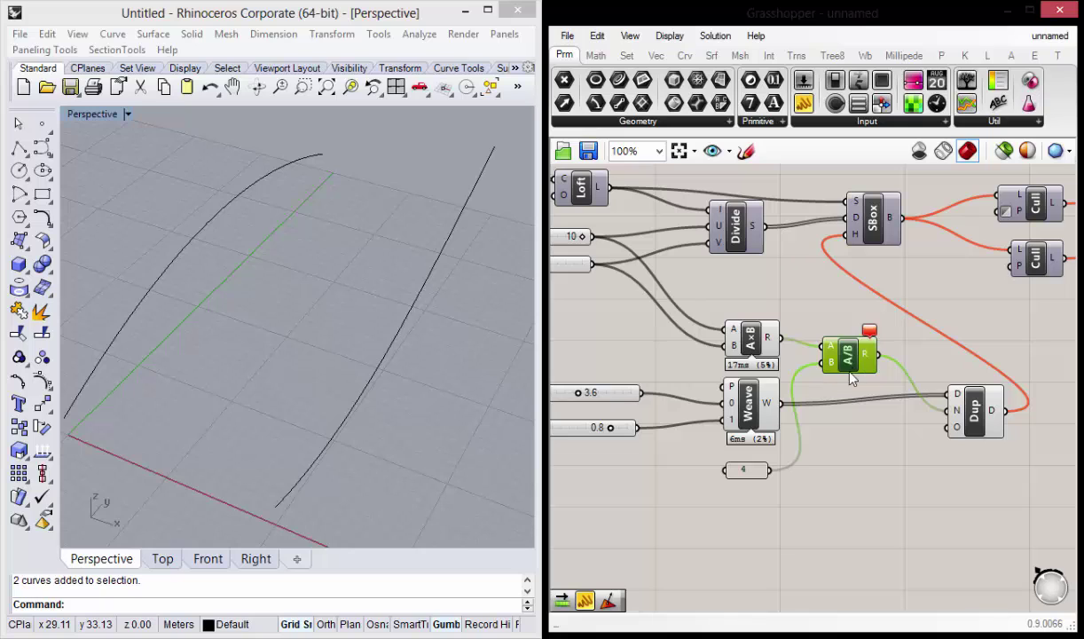
pyautogui.moveTo(855, 370); pyautogui.dragTo(849, 369)
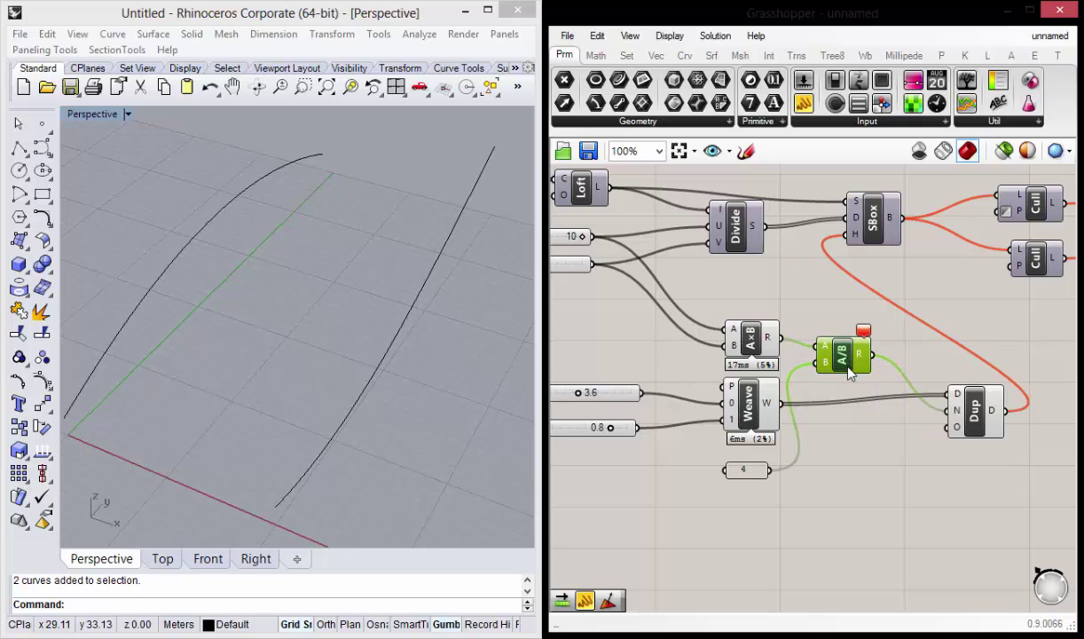
pyautogui.press('Delete')
pyautogui.moveTo(781, 338); pyautogui.dragTo(948, 410)
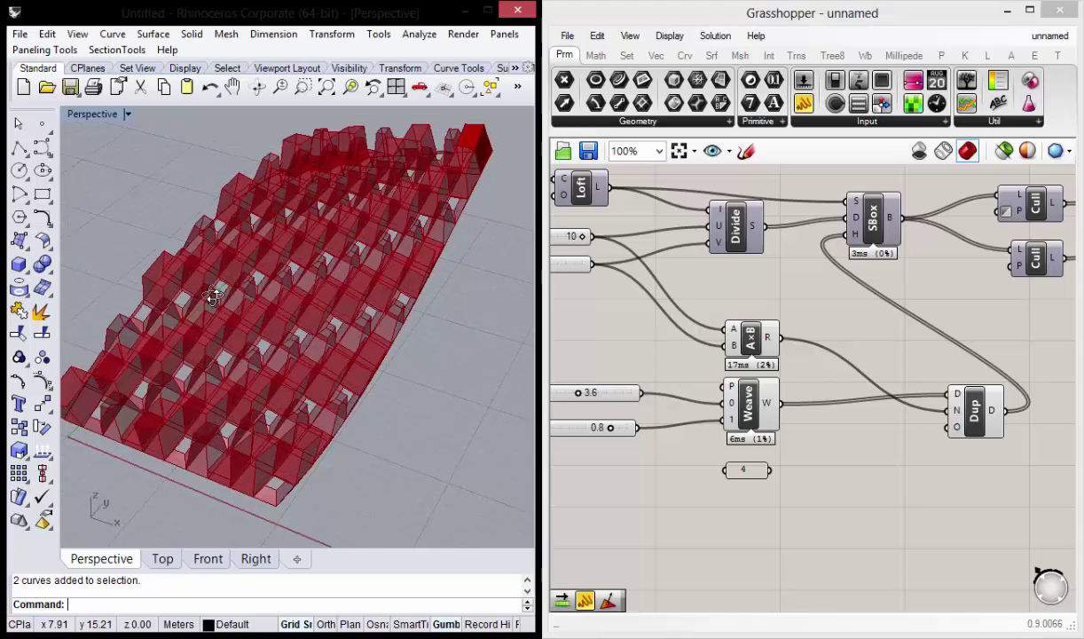
pyautogui.moveTo(213, 298)
pyautogui.mouseDown(button='right')
pyautogui.moveTo(447, 394)
pyautogui.moveTo(614, 389)
pyautogui.mouseUp(button='right')
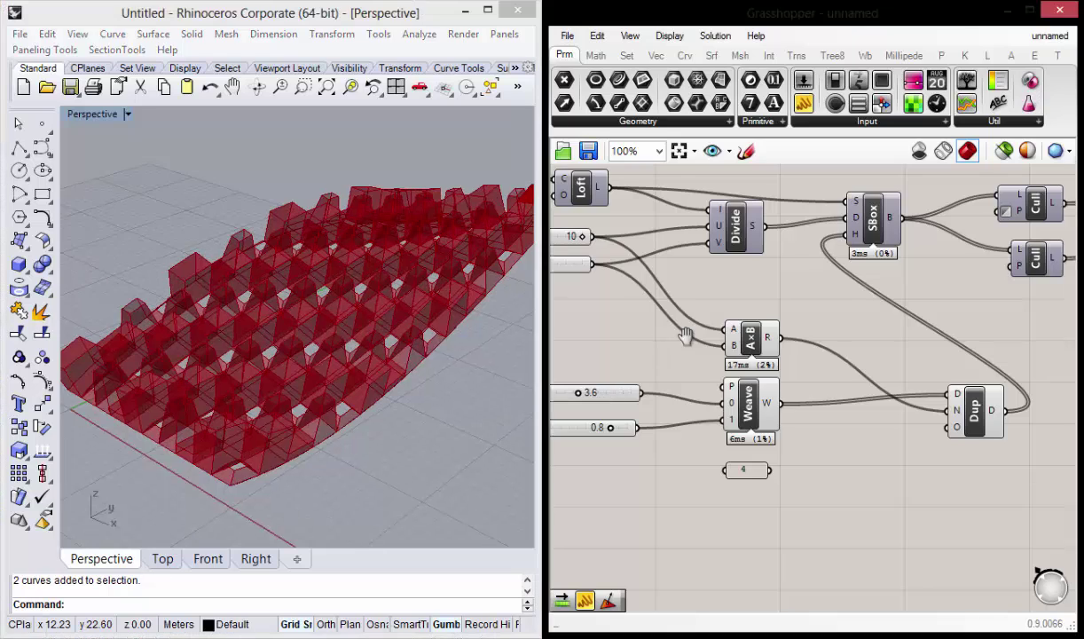
pyautogui.moveTo(686, 336); pyautogui.dragTo(735, 351, button='right')
pyautogui.click(803, 366)
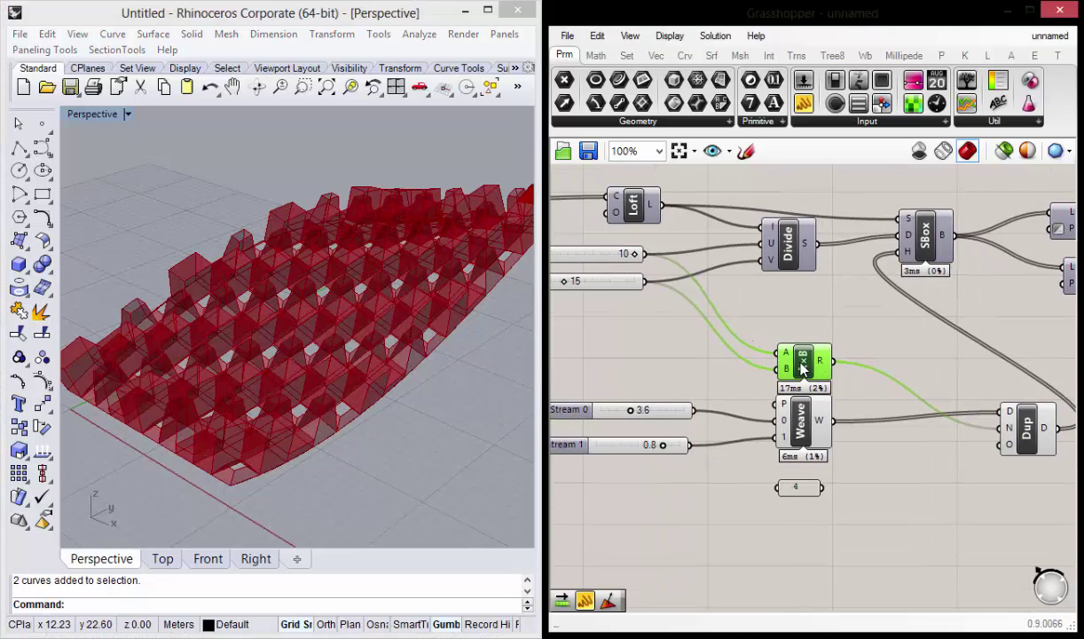
pyautogui.moveTo(803, 368); pyautogui.dragTo(797, 363)
pyautogui.click(851, 385)
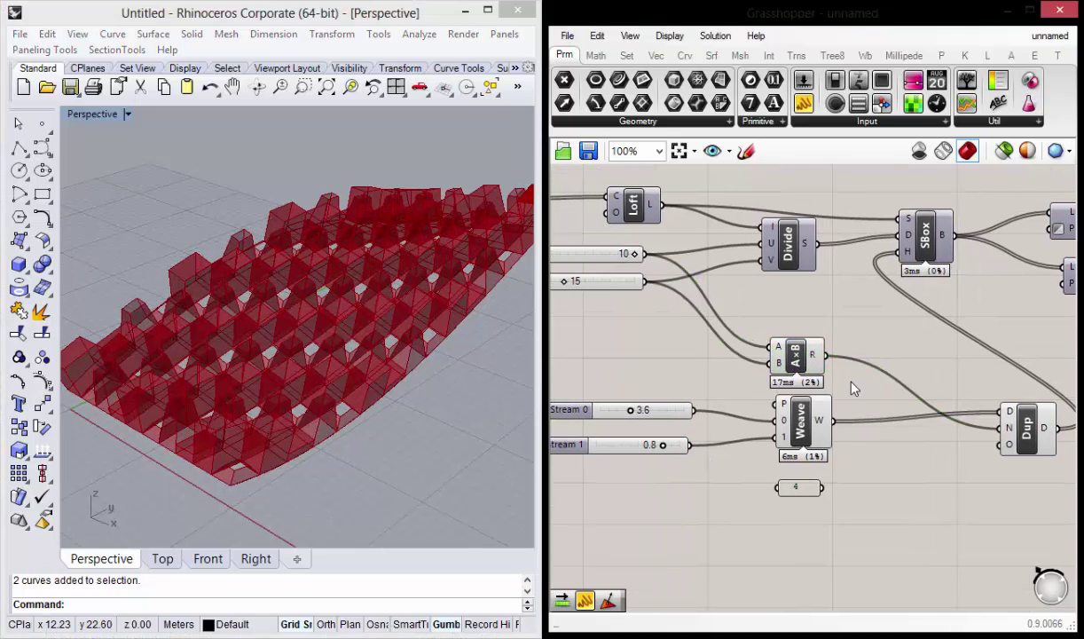
pyautogui.moveTo(824, 423); pyautogui.dragTo(816, 422)
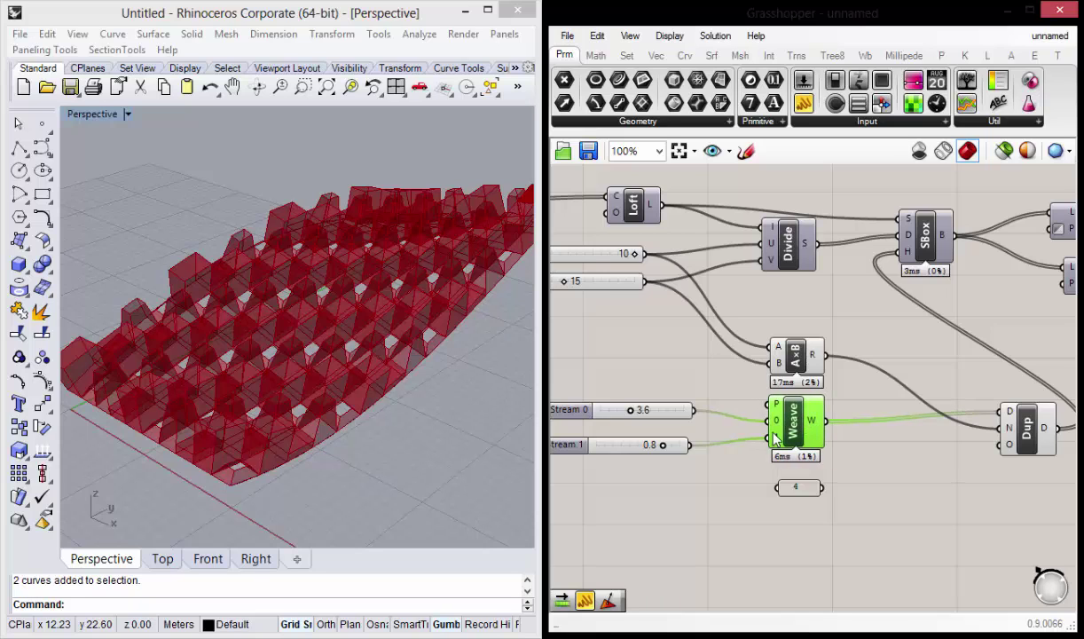
pyautogui.moveTo(653, 489); pyautogui.dragTo(768, 469, button='right')
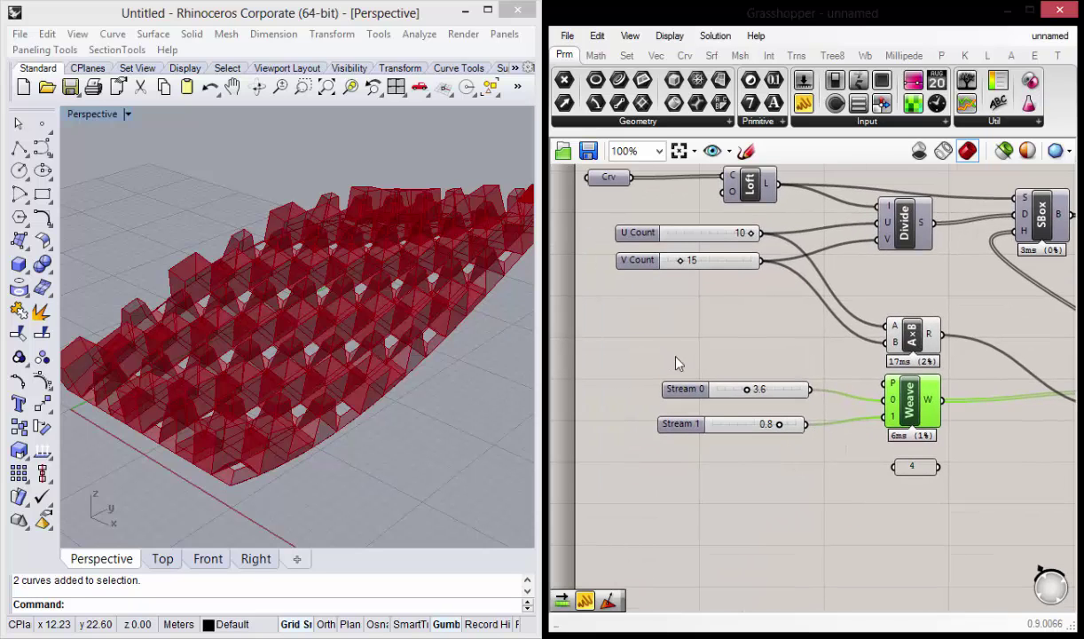
pyautogui.scroll(-2, 799, 372)
pyautogui.scroll(-2, 798, 373)
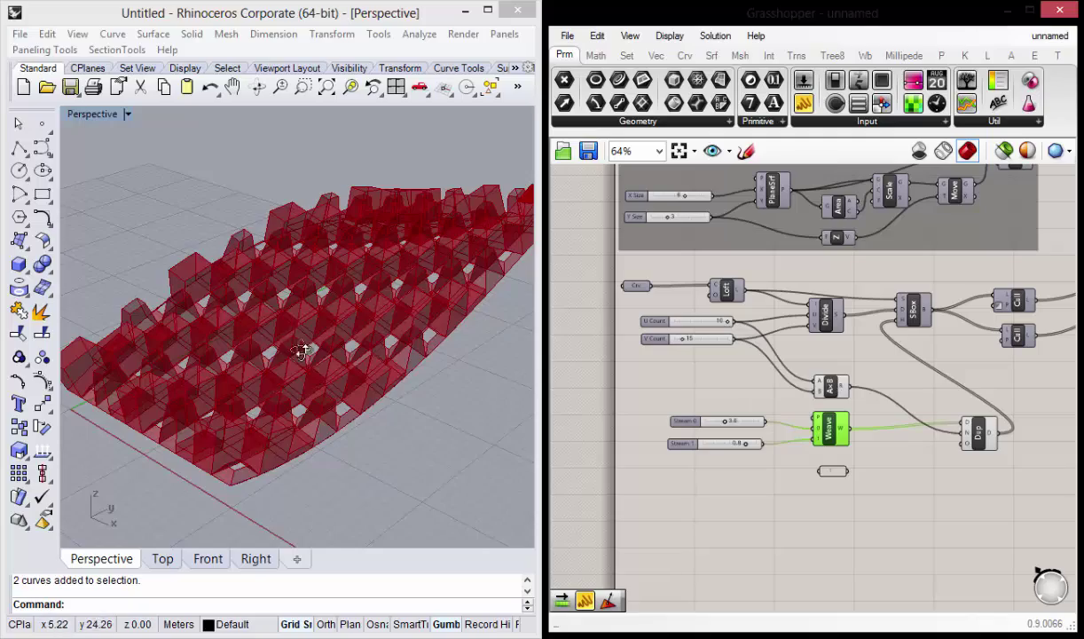
pyautogui.moveTo(302, 351)
pyautogui.mouseDown(button='right')
pyautogui.moveTo(266, 448)
pyautogui.moveTo(298, 274)
pyautogui.moveTo(346, 237)
pyautogui.moveTo(372, 281)
pyautogui.moveTo(283, 378)
pyautogui.moveTo(301, 359)
pyautogui.mouseUp(button='right')
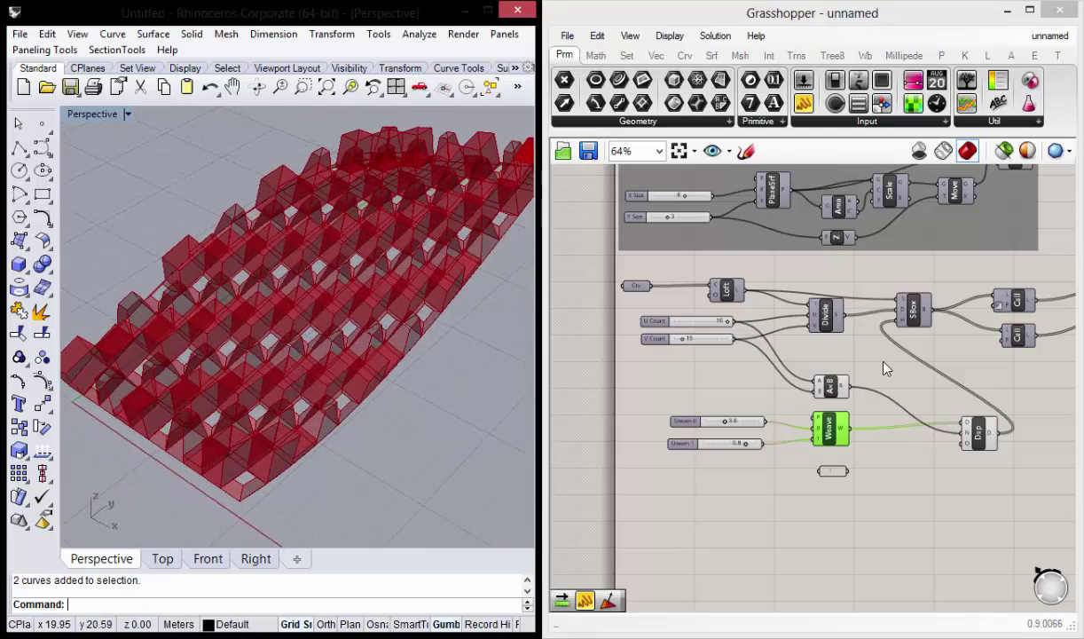
pyautogui.scroll(1, 923, 450)
pyautogui.moveTo(875, 427); pyautogui.dragTo(807, 446, button='right')
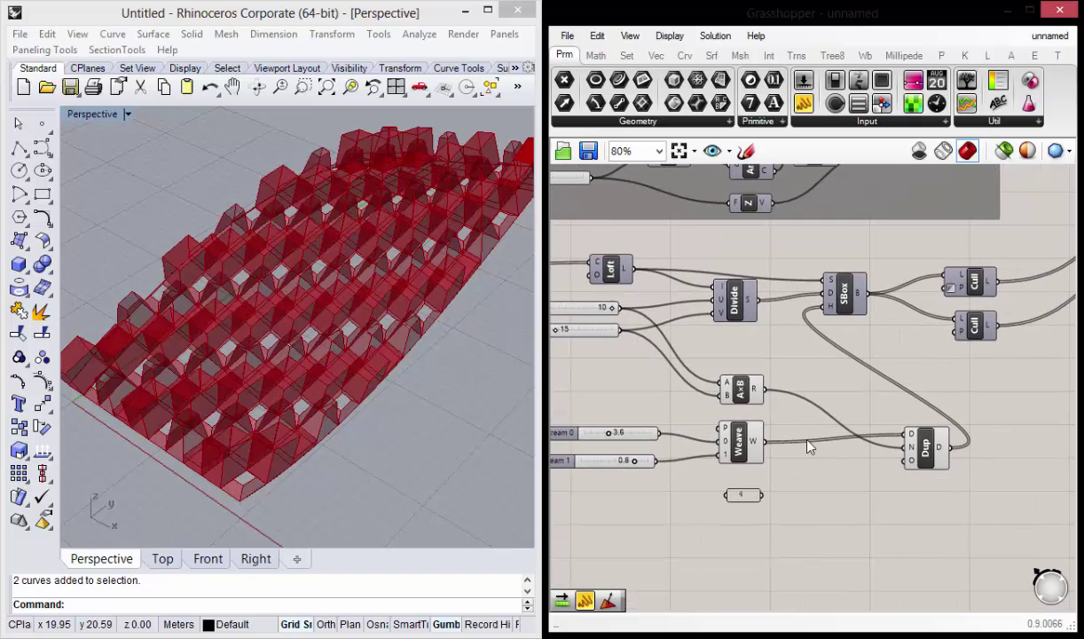
pyautogui.click(743, 394)
pyautogui.rightClick(742, 390)
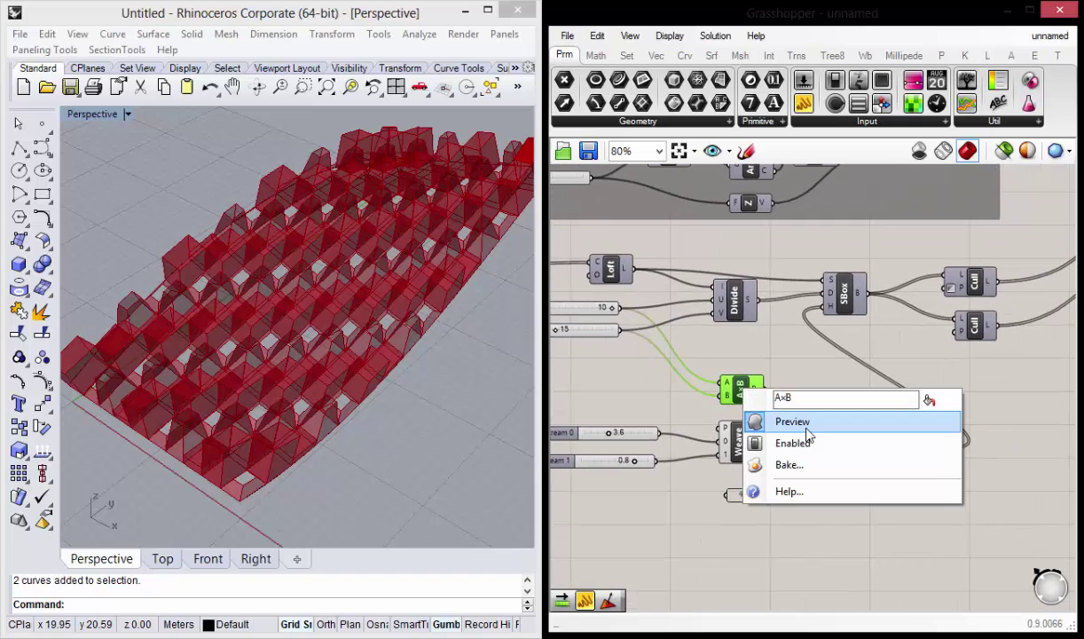
pyautogui.click(723, 430)
pyautogui.rightClick(723, 430)
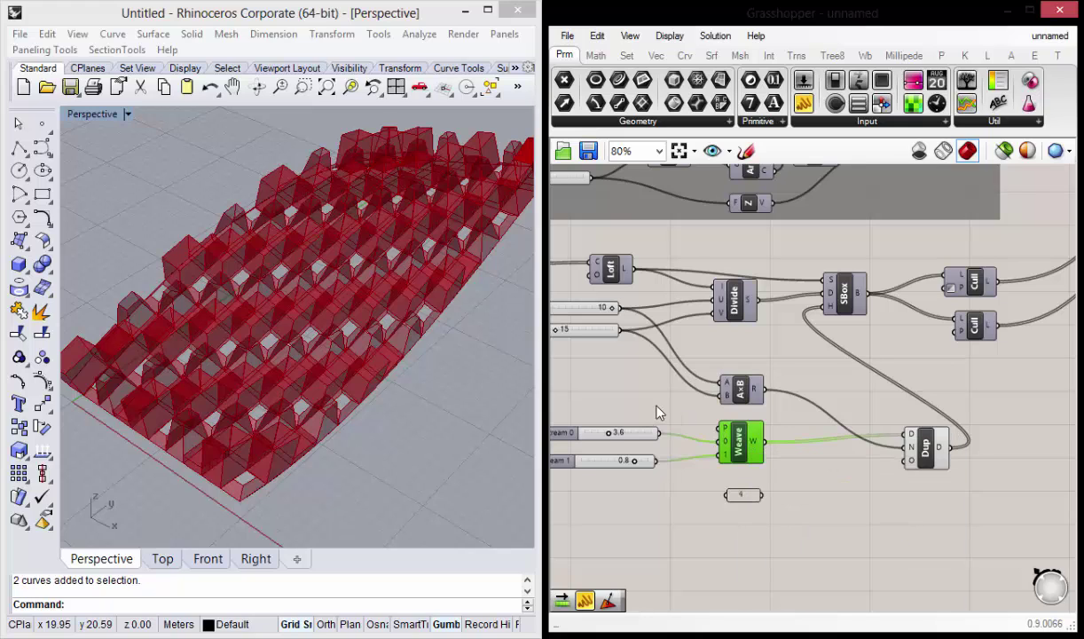
pyautogui.moveTo(655, 401); pyautogui.dragTo(731, 384, button='right')
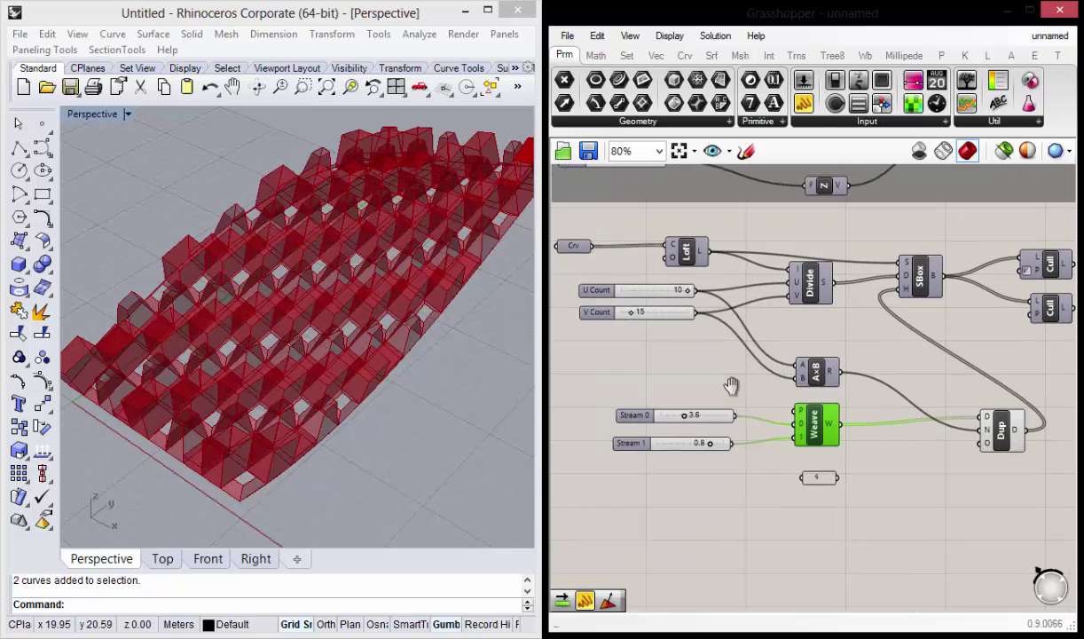
pyautogui.moveTo(945, 428); pyautogui.dragTo(845, 409, button='right')
pyautogui.click(901, 411)
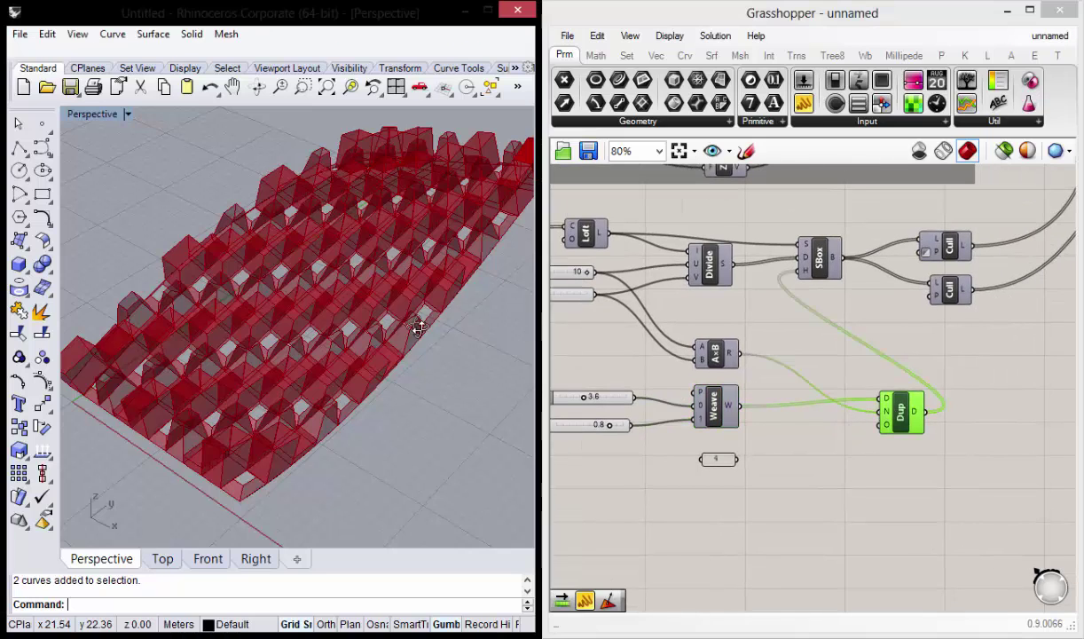
pyautogui.moveTo(411, 322)
pyautogui.mouseDown(button='right')
pyautogui.moveTo(421, 314)
pyautogui.moveTo(373, 372)
pyautogui.mouseUp(button='right')
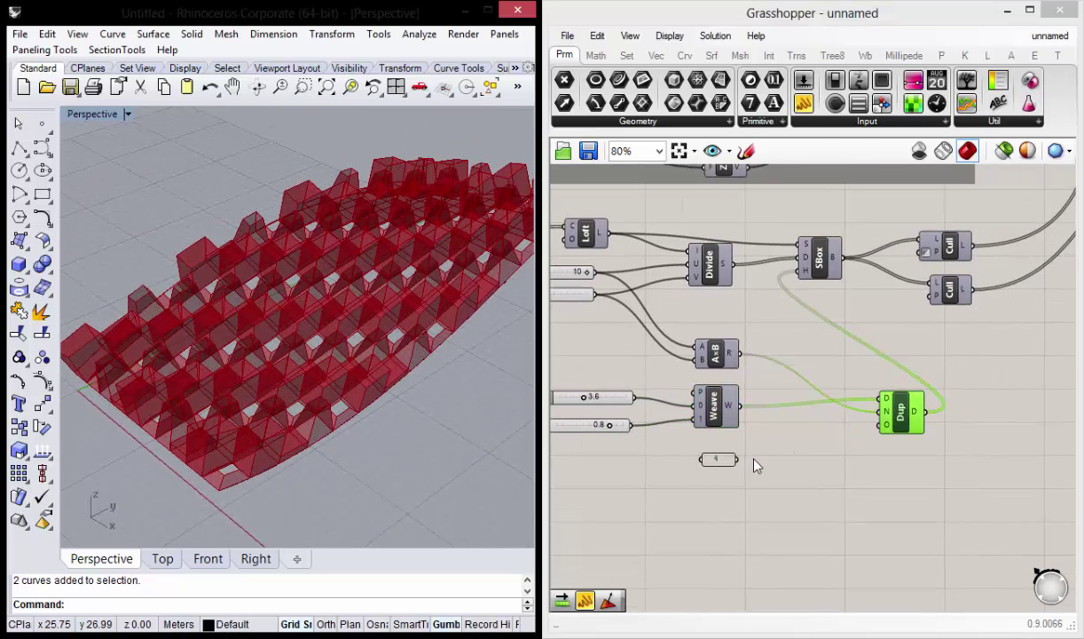
pyautogui.rightClick(899, 414)
pyautogui.click(894, 449)
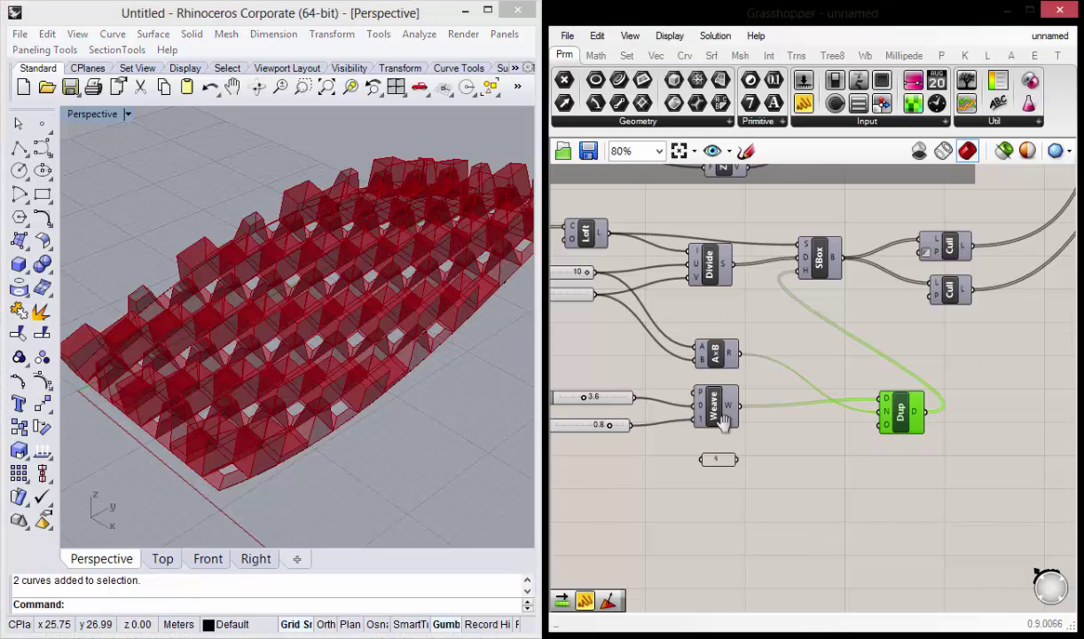
pyautogui.moveTo(723, 425)
pyautogui.mouseDown(button='right')
pyautogui.moveTo(825, 473)
pyautogui.moveTo(755, 478)
pyautogui.mouseUp(button='right')
pyautogui.click(860, 353)
pyautogui.moveTo(896, 390); pyautogui.dragTo(851, 396, button='right')
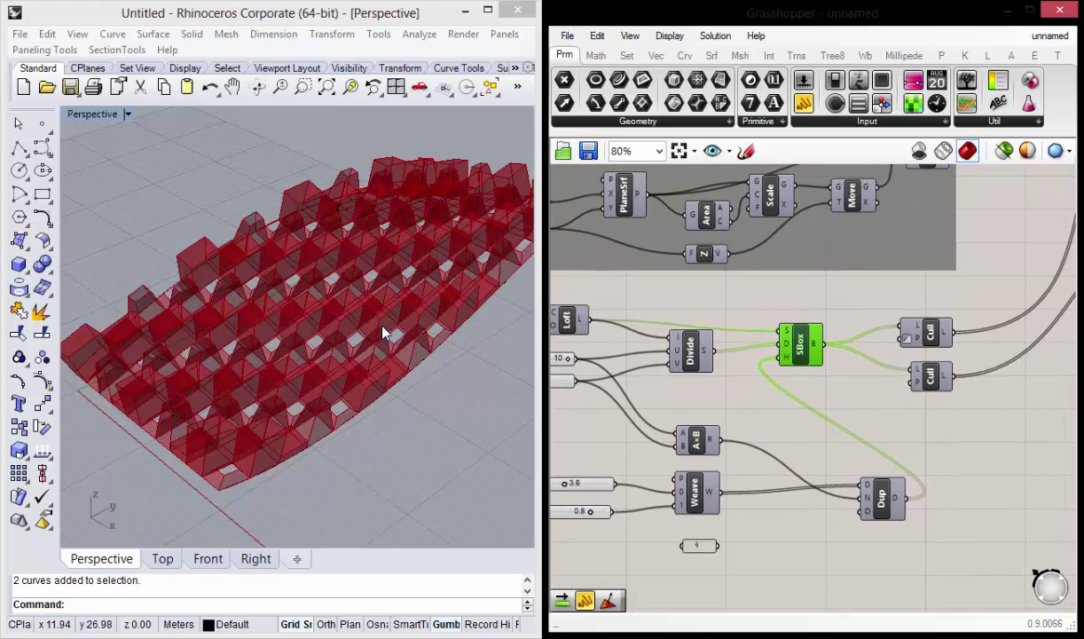
pyautogui.moveTo(387, 332)
pyautogui.mouseDown(button='right')
pyautogui.moveTo(442, 261)
pyautogui.moveTo(399, 364)
pyautogui.mouseUp(button='right')
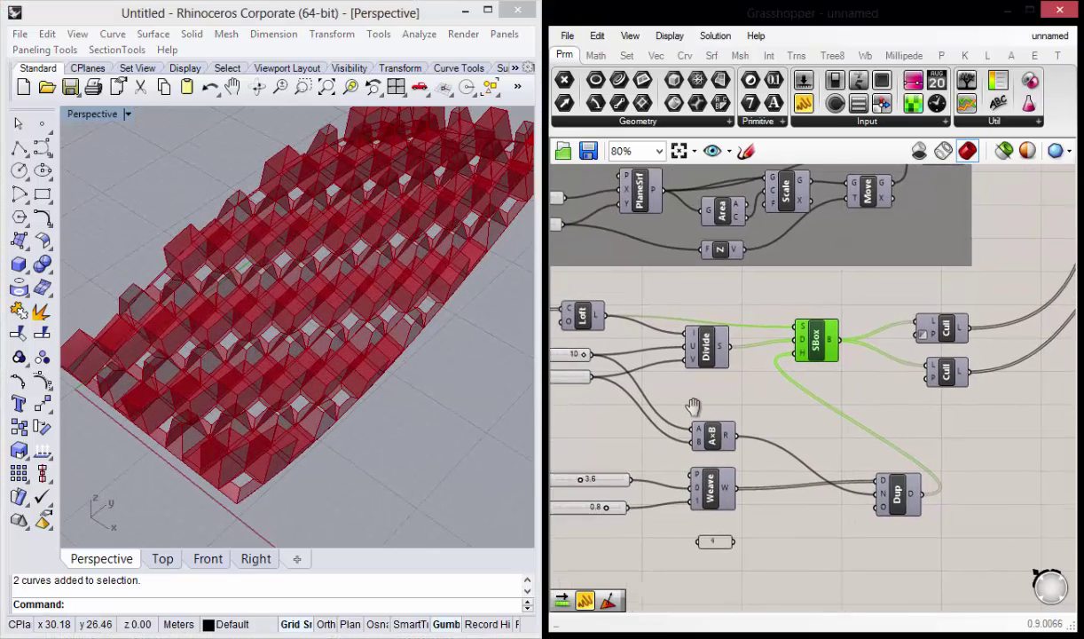
pyautogui.moveTo(734, 467); pyautogui.dragTo(785, 433, button='right')
pyautogui.scroll(1, 786, 433)
pyautogui.moveTo(868, 481); pyautogui.dragTo(809, 439, button='right')
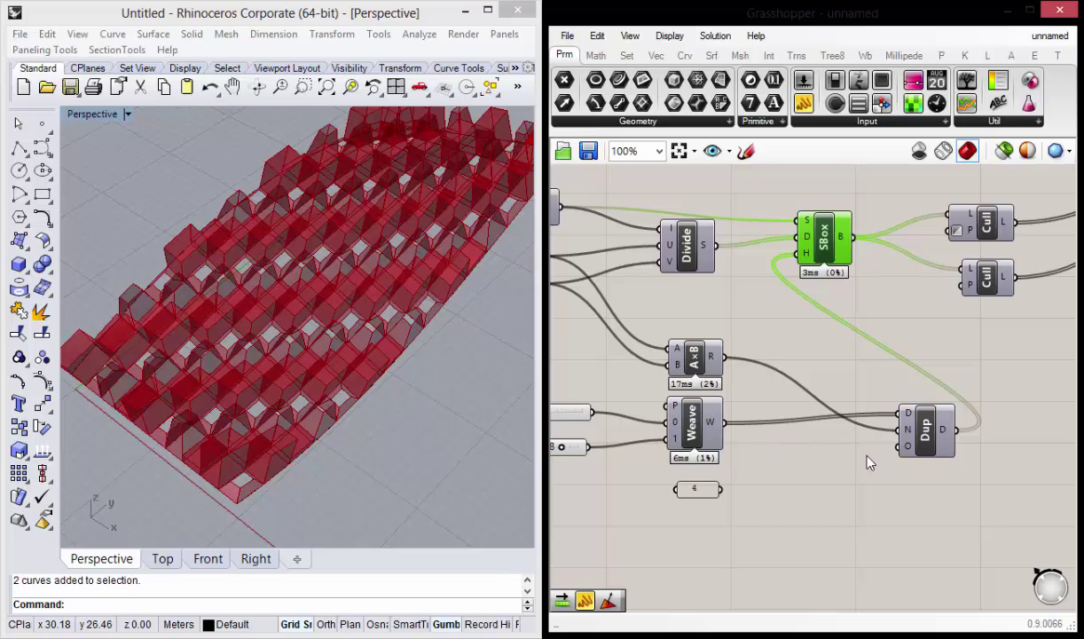
pyautogui.scroll(-1, 870, 461)
pyautogui.click(884, 385)
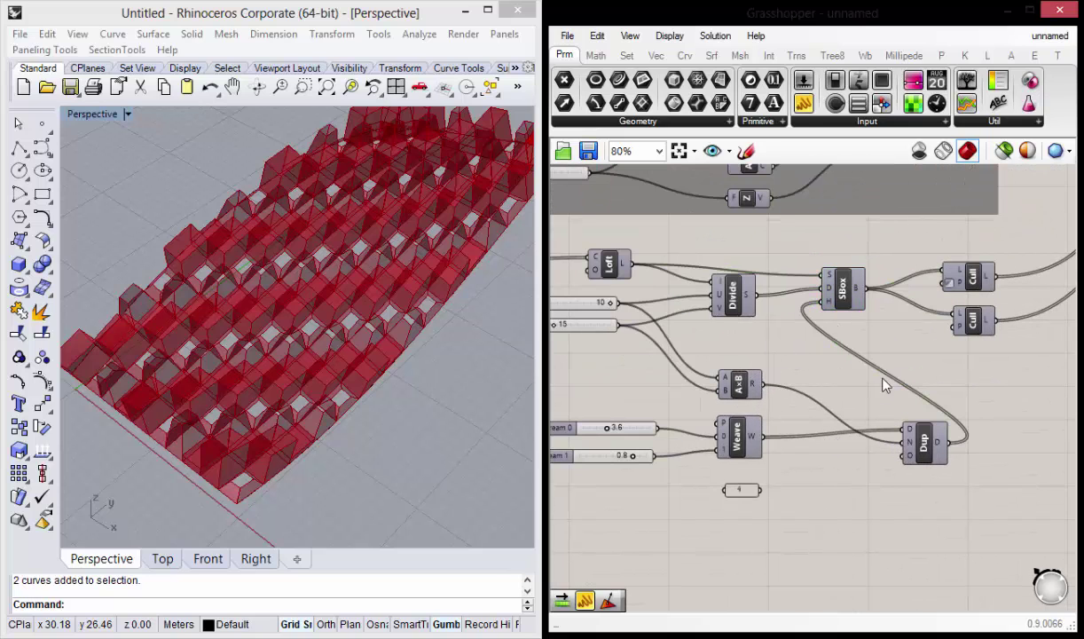
pyautogui.scroll(-1, 889, 389)
pyautogui.scroll(-3, 830, 398)
pyautogui.scroll(3, 832, 324)
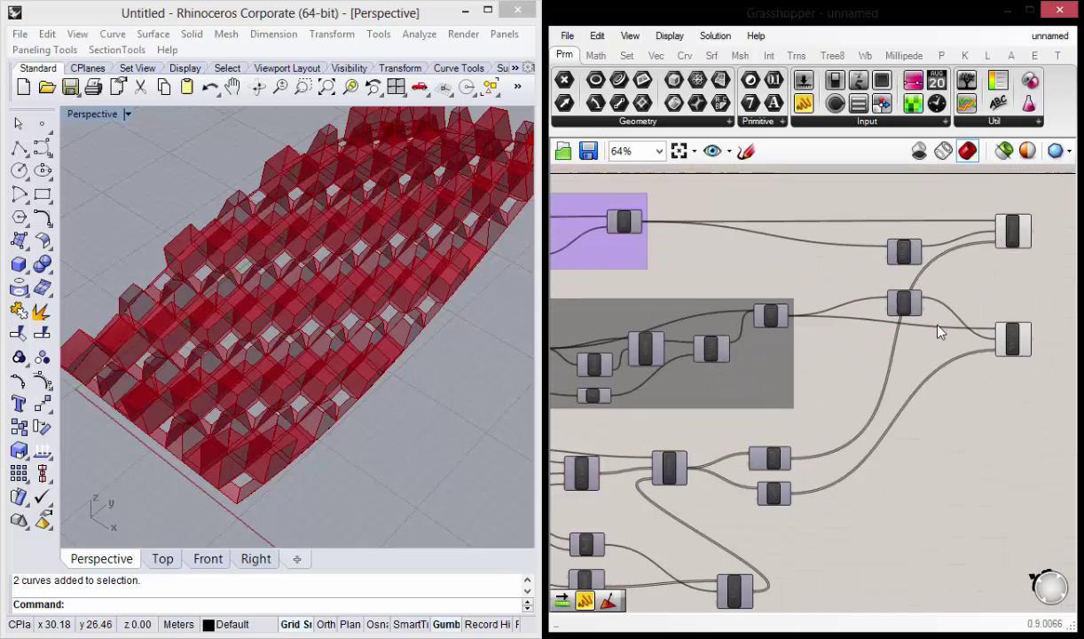
pyautogui.moveTo(725, 527); pyautogui.dragTo(786, 349, button='right')
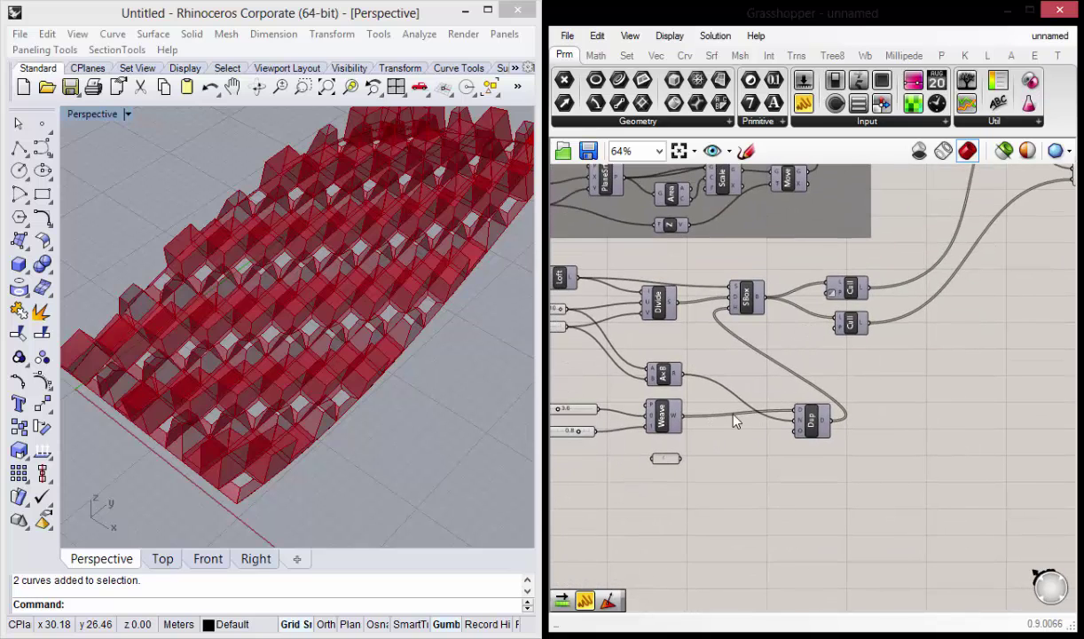
pyautogui.scroll(3, 735, 420)
pyautogui.scroll(-5, 705, 387)
pyautogui.scroll(3, 758, 380)
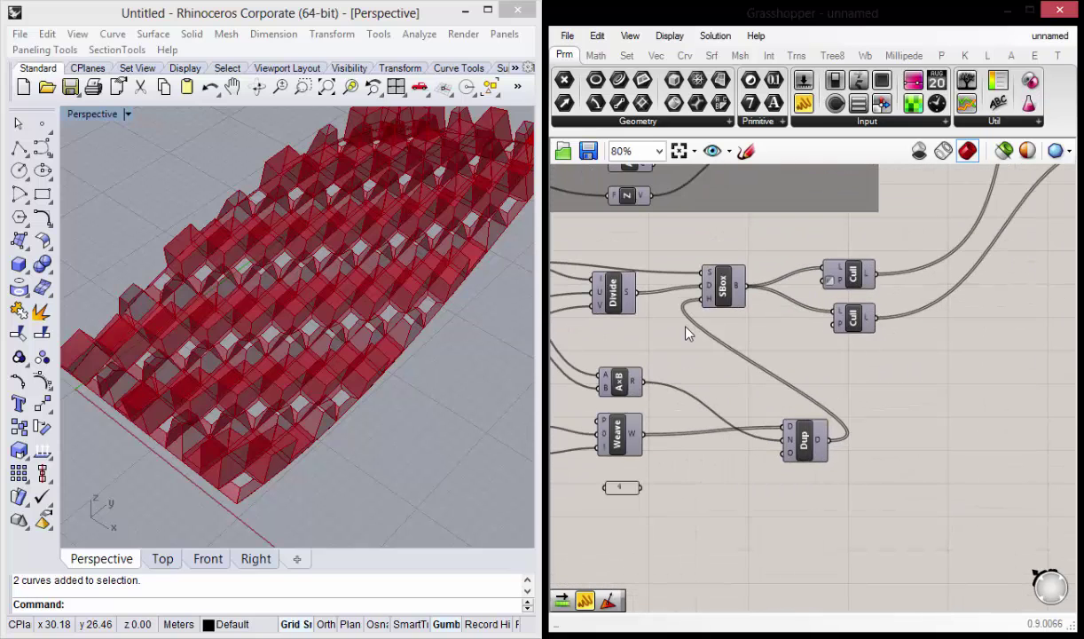
pyautogui.scroll(-4, 791, 356)
pyautogui.scroll(3, 938, 310)
pyautogui.moveTo(939, 310); pyautogui.dragTo(806, 395, button='right')
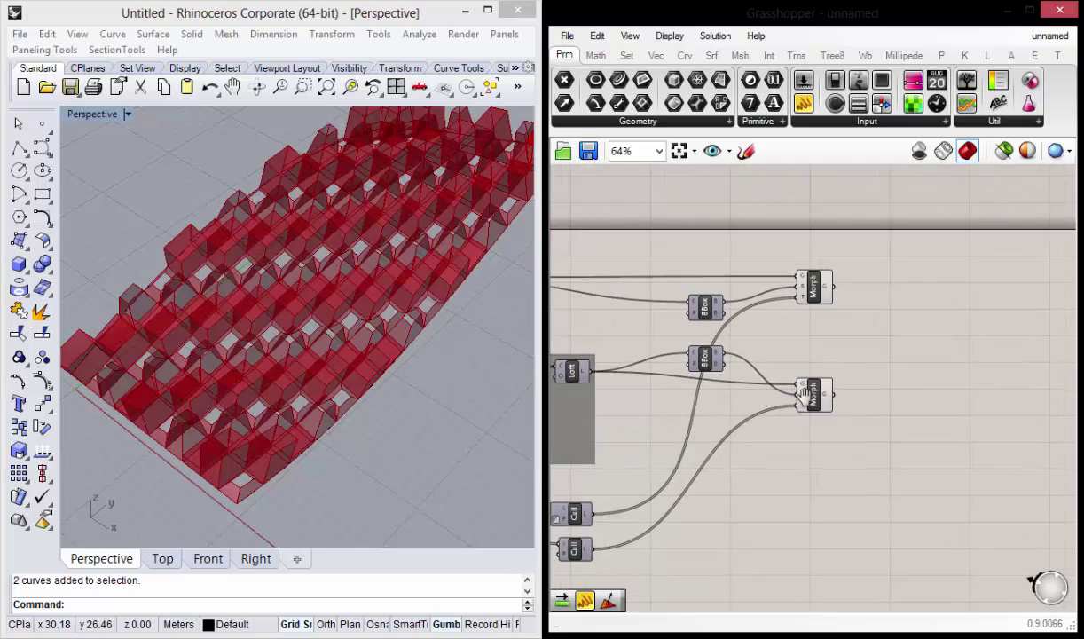
pyautogui.moveTo(390, 305)
pyautogui.mouseDown(button='right')
pyautogui.moveTo(411, 223)
pyautogui.moveTo(416, 322)
pyautogui.moveTo(406, 302)
pyautogui.moveTo(419, 285)
pyautogui.mouseUp(button='right')
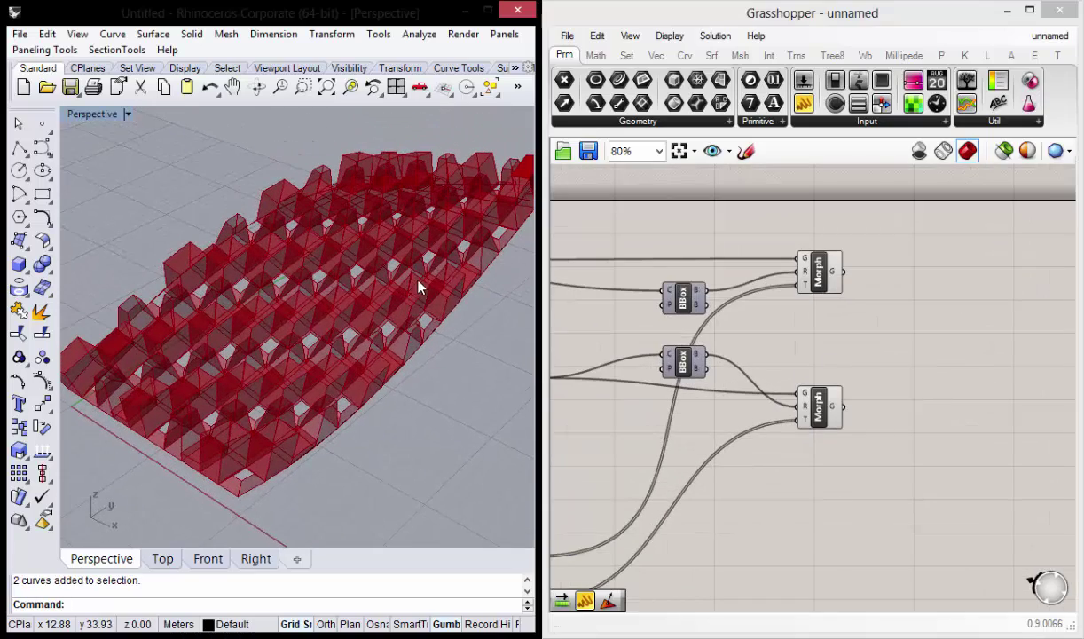
# Add a Custom Preview component and wire both Morph outputs into its geometry input.
pyautogui.moveTo(898, 495); pyautogui.dragTo(807, 251)
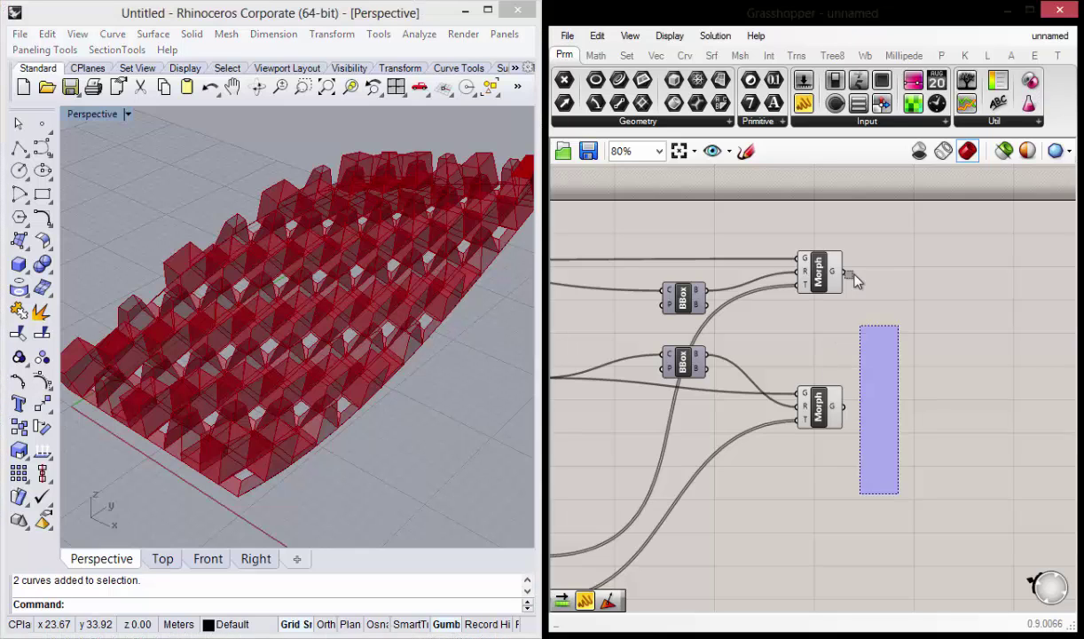
pyautogui.moveTo(898, 524); pyautogui.dragTo(794, 235)
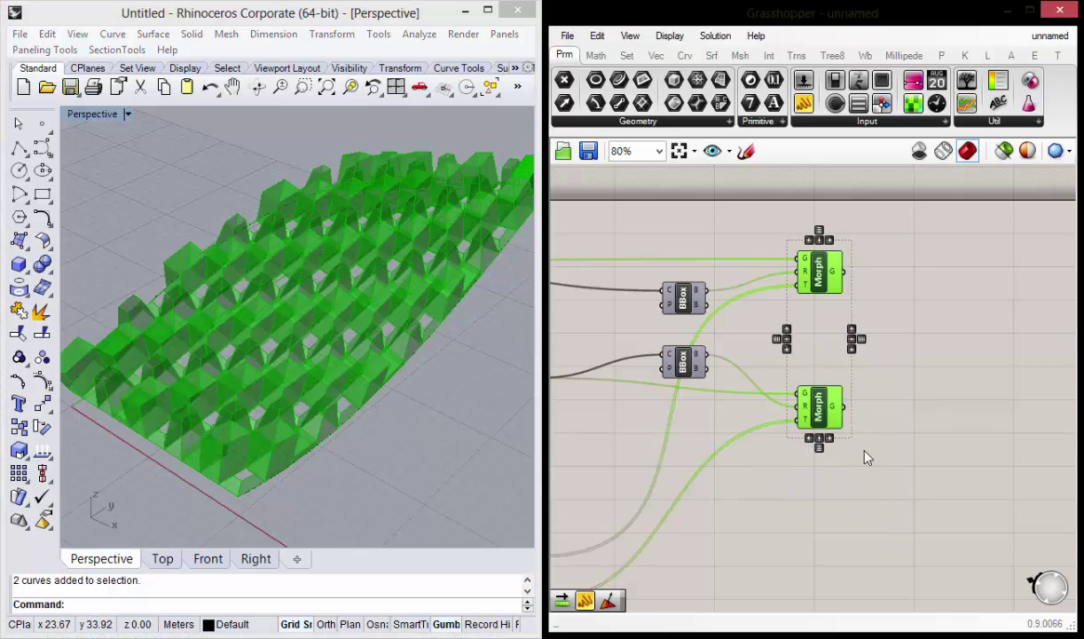
pyautogui.click(868, 458)
pyautogui.moveTo(848, 357); pyautogui.dragTo(796, 355, button='right')
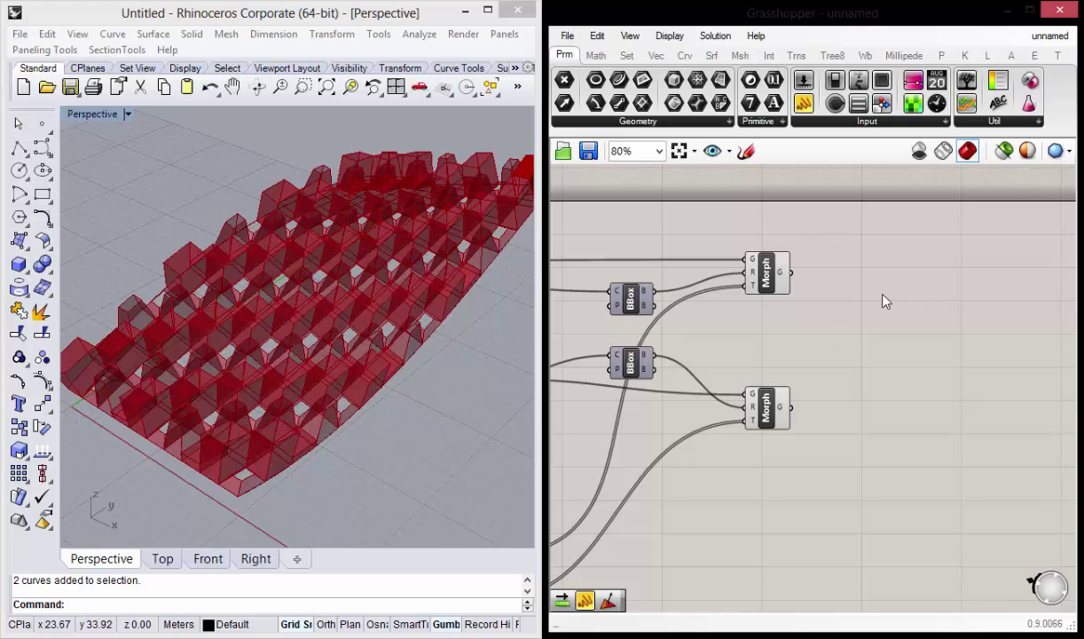
pyautogui.doubleClick(896, 314)
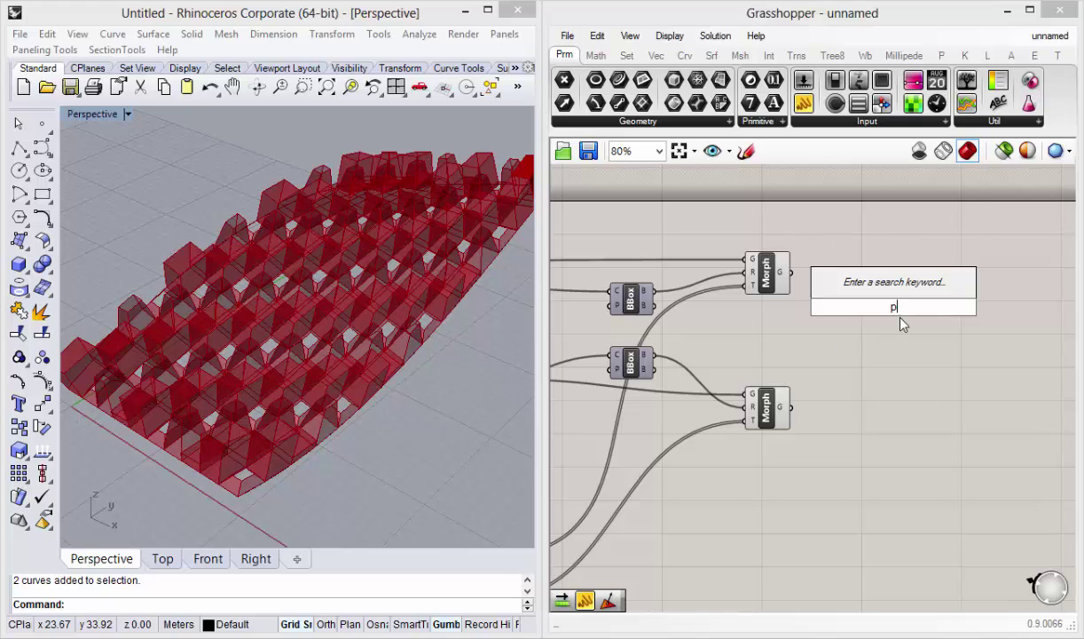
pyautogui.write('pre')
pyautogui.press('Up')
pyautogui.press('Return')
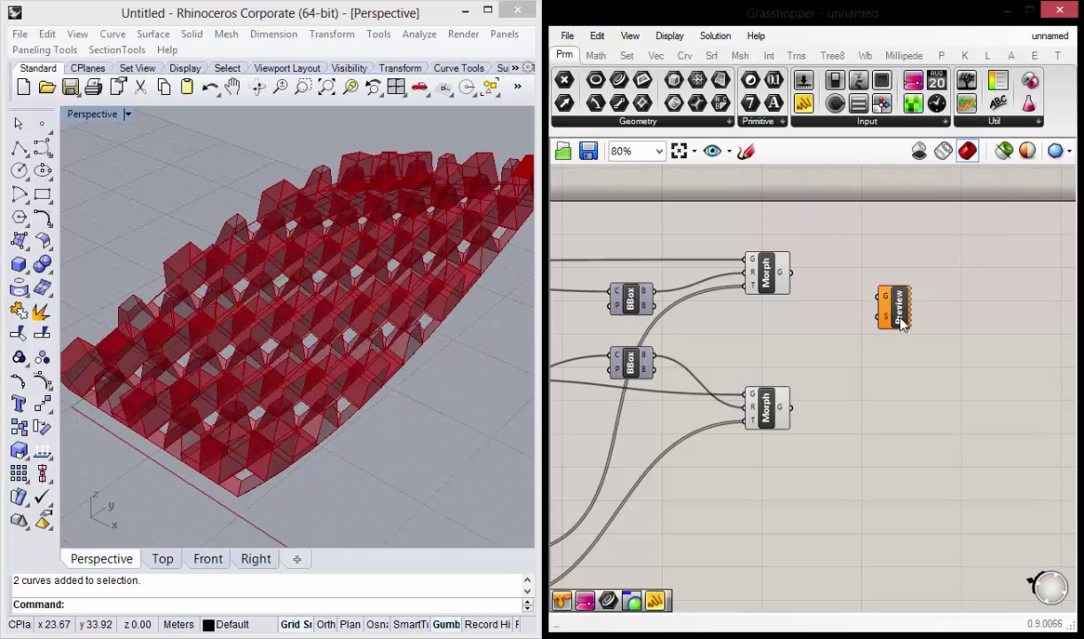
pyautogui.moveTo(894, 317); pyautogui.dragTo(896, 341)
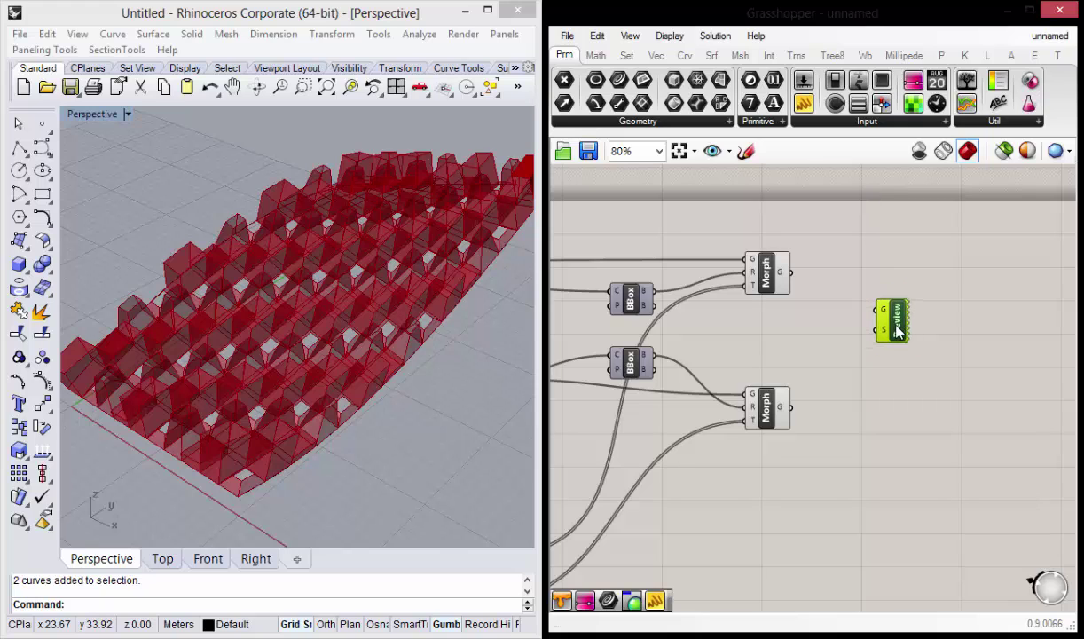
pyautogui.moveTo(791, 272); pyautogui.dragTo(885, 320)
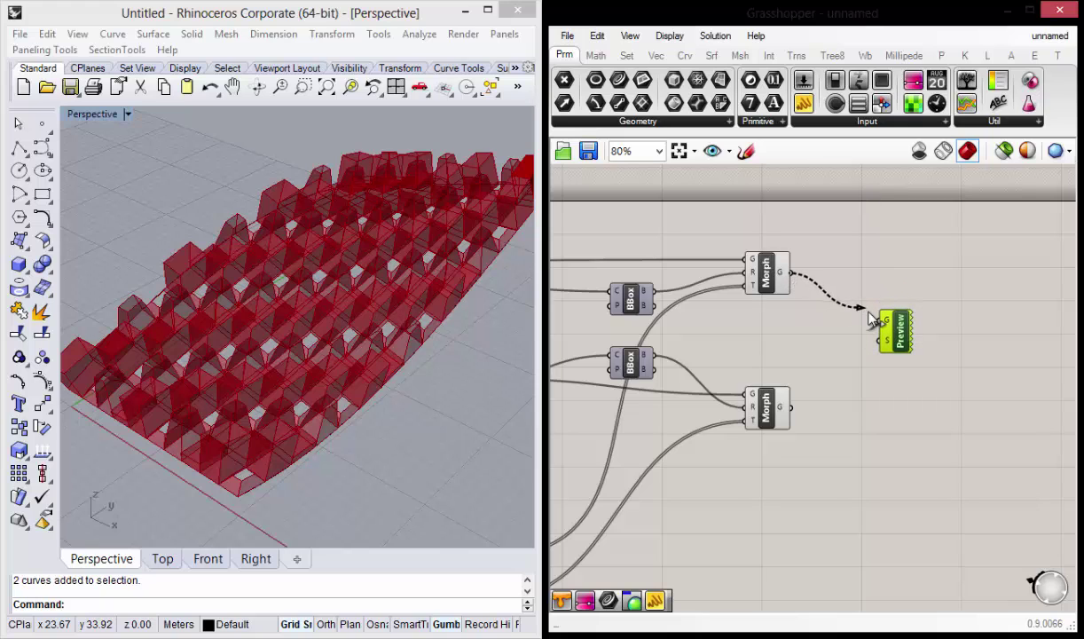
pyautogui.keyDown('shift'); pyautogui.moveTo(790, 407); pyautogui.dragTo(884, 320); pyautogui.keyUp('shift')
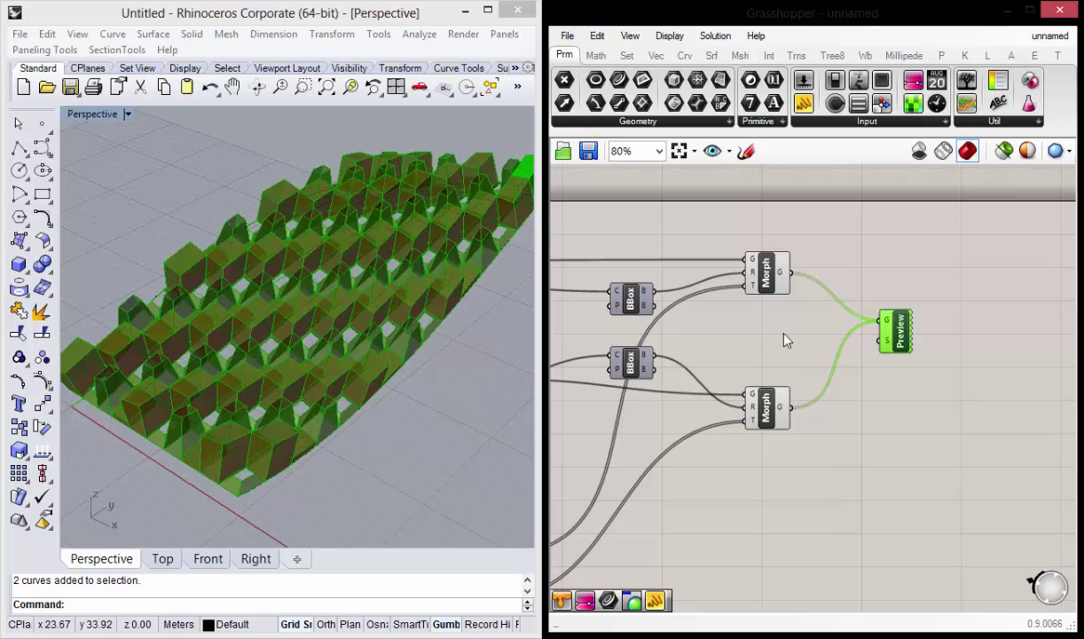
# Add a mid-grey Colour Swatch and connect it to the preview's S input.
pyautogui.click(870, 124)
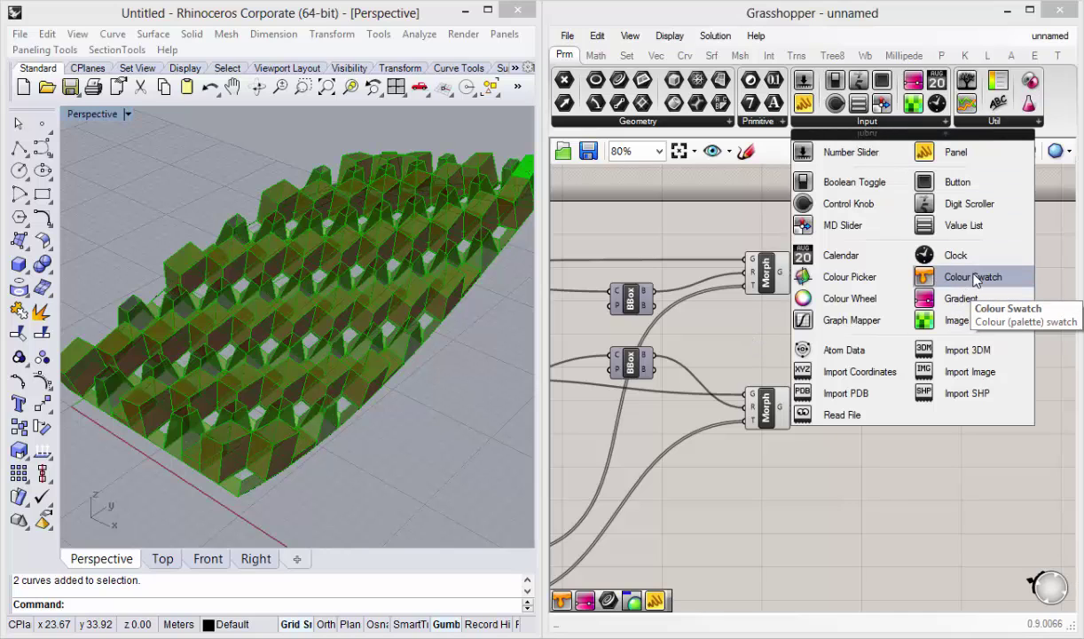
pyautogui.moveTo(991, 281)
pyautogui.mouseDown()
pyautogui.moveTo(770, 353)
pyautogui.moveTo(882, 341)
pyautogui.mouseUp()
pyautogui.click(759, 329)
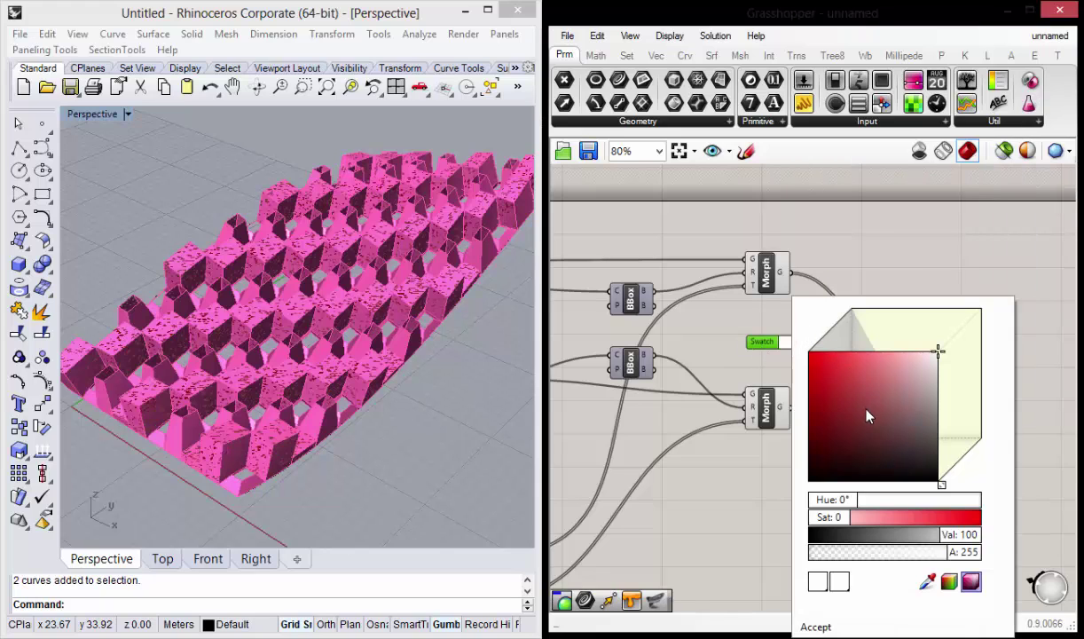
pyautogui.moveTo(868, 417)
pyautogui.mouseDown()
pyautogui.moveTo(952, 416)
pyautogui.moveTo(939, 426)
pyautogui.mouseUp()
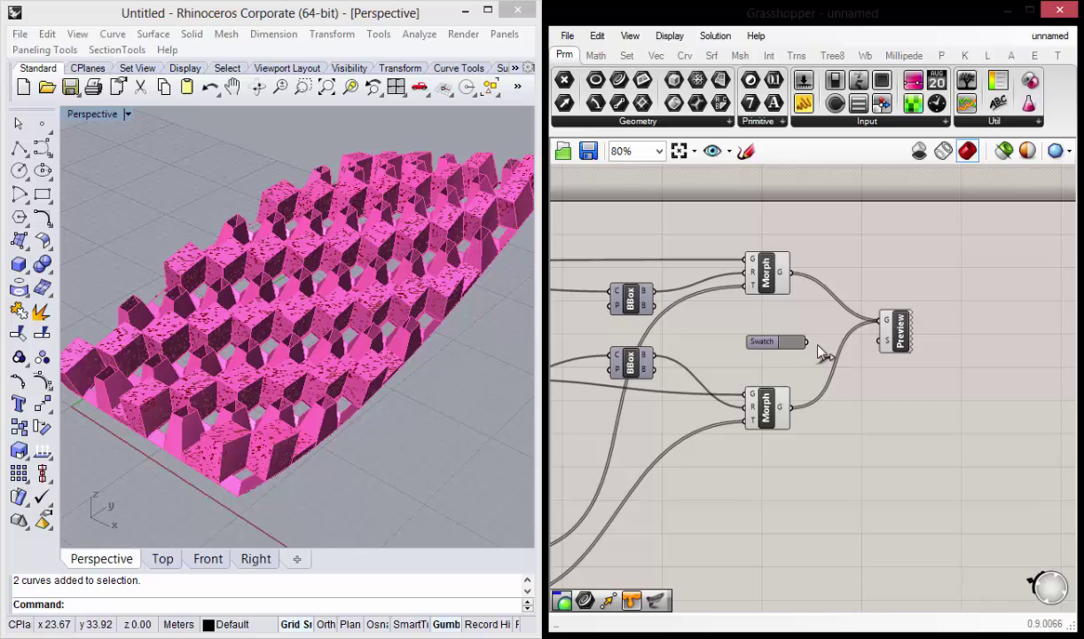
pyautogui.moveTo(315, 350); pyautogui.dragTo(581, 350, button='right')
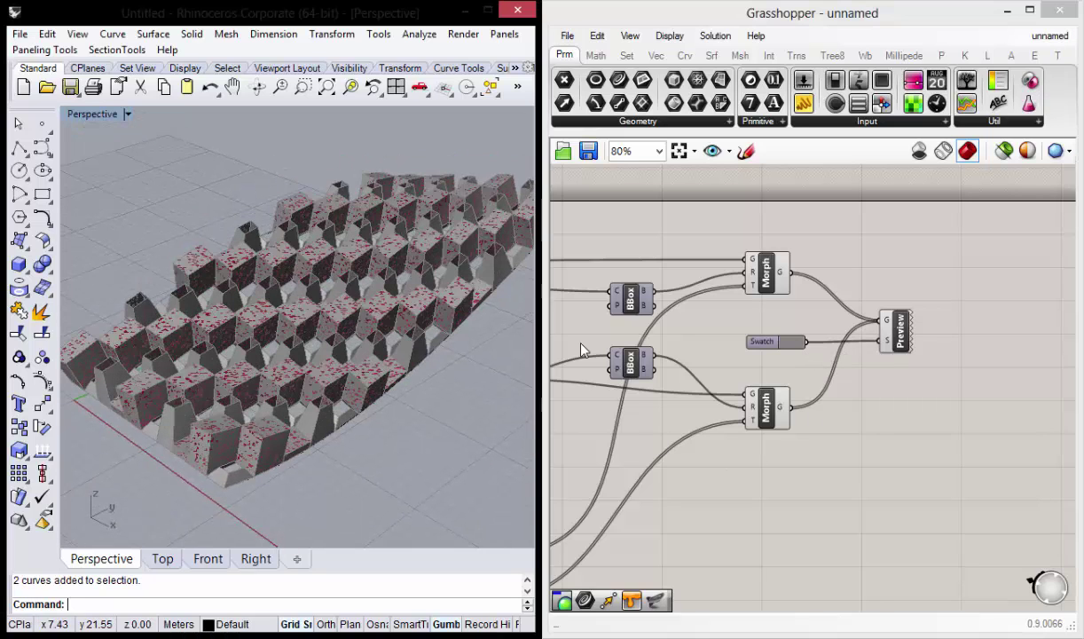
# Turn off Preview on both Morph components.
pyautogui.scroll(3, 770, 324)
pyautogui.click(757, 237)
pyautogui.rightClick(770, 234)
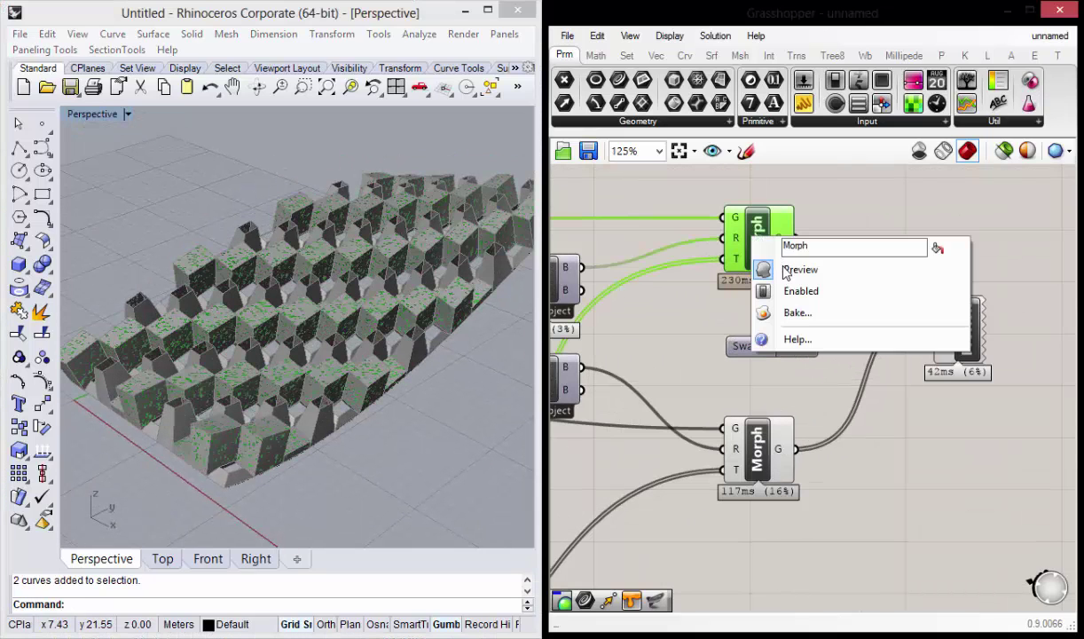
pyautogui.click(793, 311)
pyautogui.click(757, 448)
pyautogui.rightClick(761, 444)
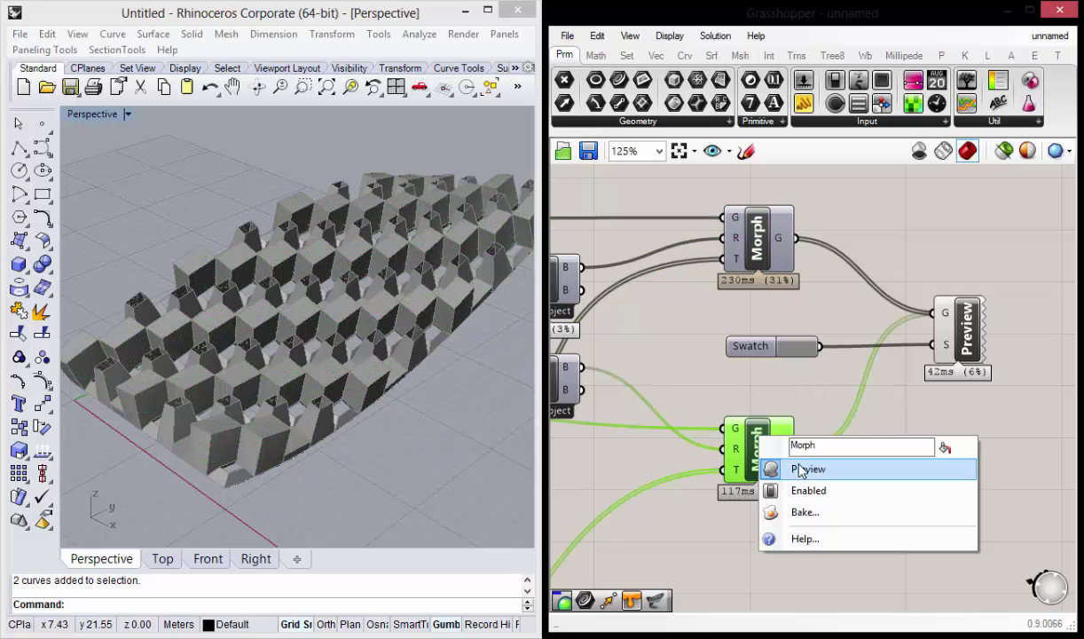
pyautogui.click(737, 320)
pyautogui.moveTo(737, 319); pyautogui.dragTo(847, 322, button='right')
pyautogui.scroll(-5, 823, 495)
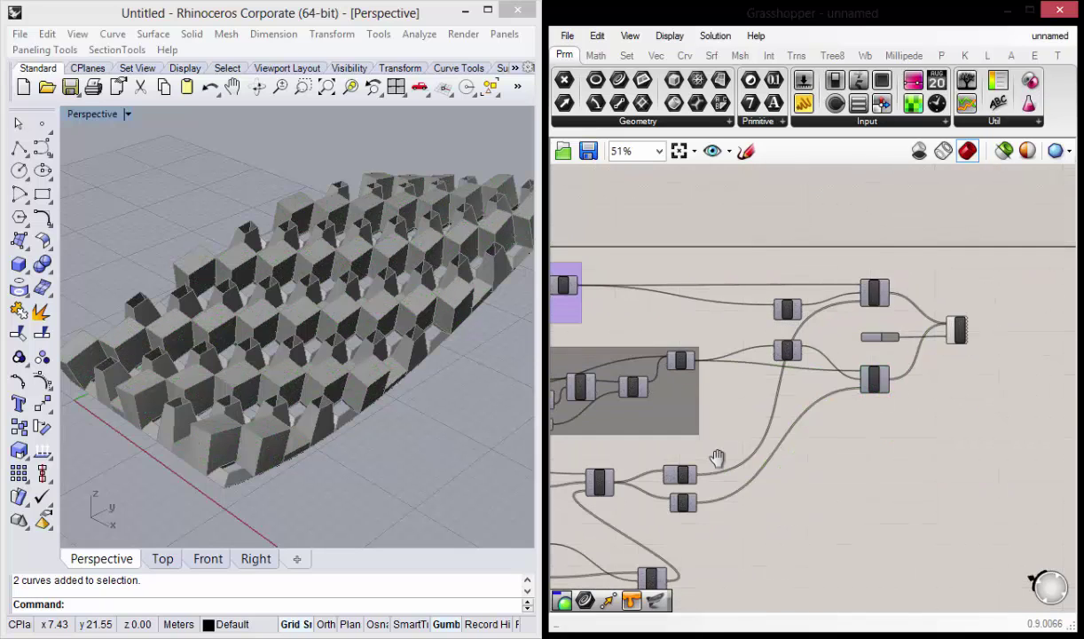
# Disconnect A×B from Dup's N input and bring the A/B and value-4 components into view.
pyautogui.moveTo(726, 460)
pyautogui.mouseDown(button='right')
pyautogui.moveTo(779, 406)
pyautogui.moveTo(794, 436)
pyautogui.mouseUp(button='right')
pyautogui.scroll(2, 757, 480)
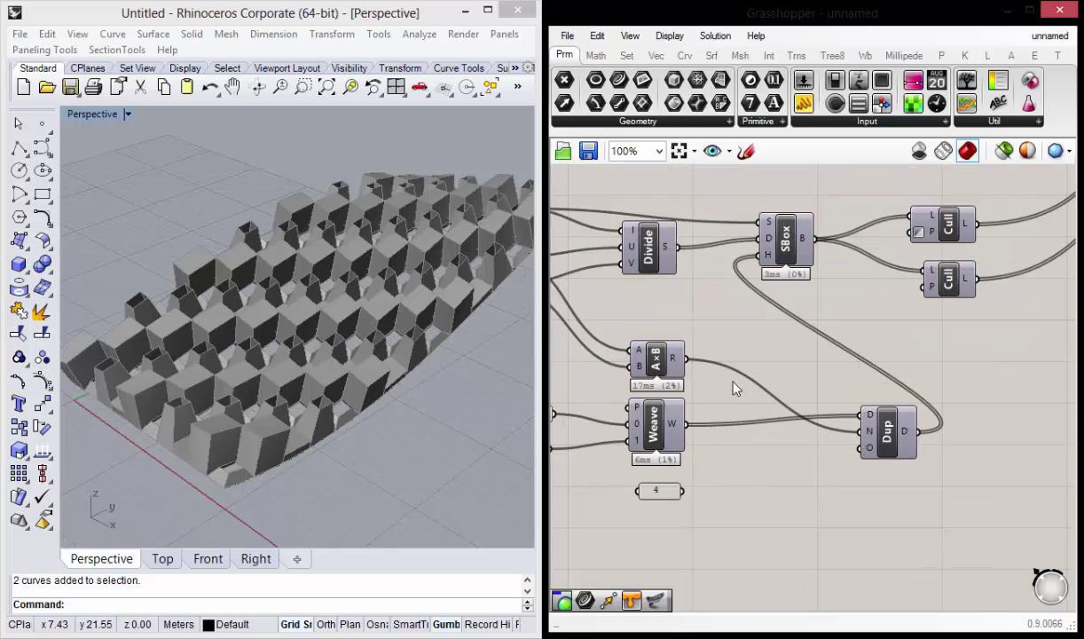
pyautogui.keyDown('ctrl'); pyautogui.moveTo(863, 435); pyautogui.dragTo(685, 358); pyautogui.keyUp('ctrl')
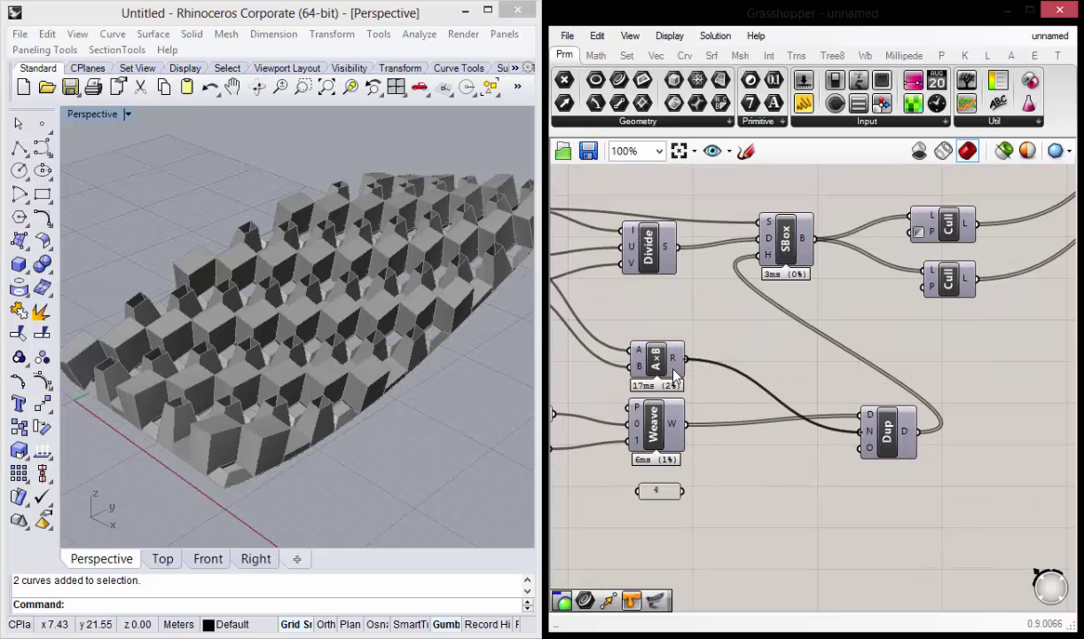
pyautogui.moveTo(749, 394); pyautogui.dragTo(789, 401, button='right')
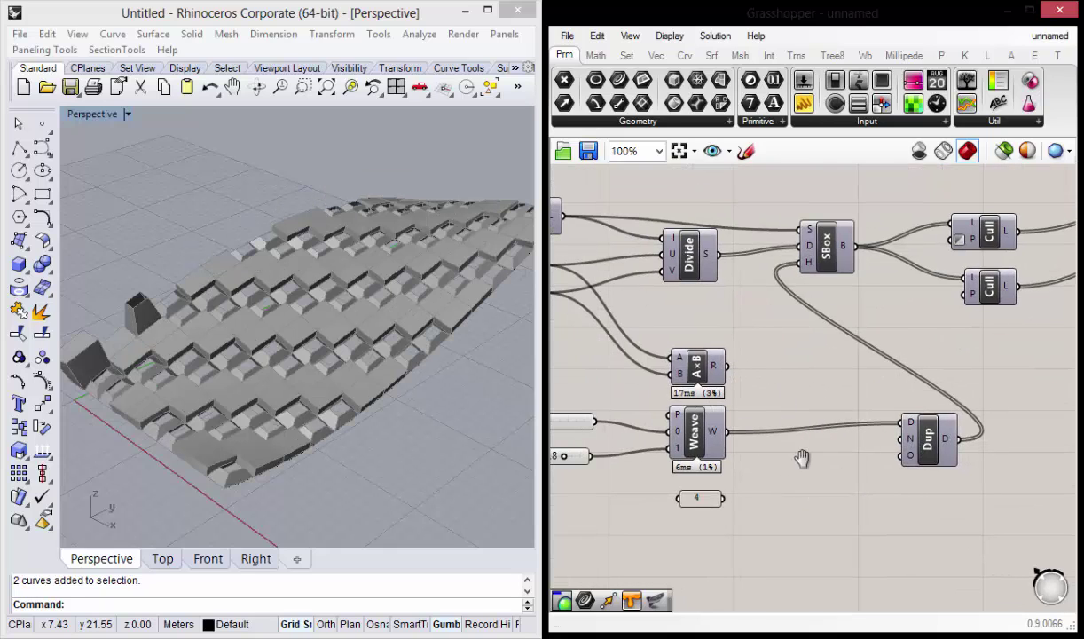
pyautogui.moveTo(801, 458)
pyautogui.mouseDown(button='right')
pyautogui.moveTo(779, 324)
pyautogui.moveTo(791, 369)
pyautogui.mouseUp(button='right')
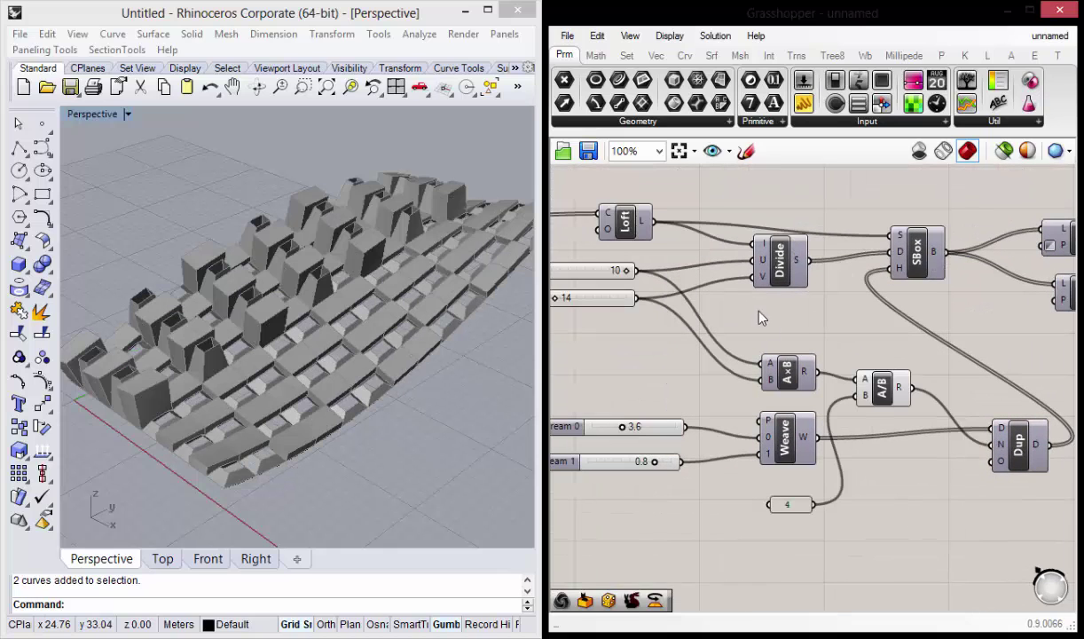
pyautogui.moveTo(685, 361); pyautogui.dragTo(692, 329, button='right')
pyautogui.moveTo(737, 357); pyautogui.dragTo(738, 353, button='right')
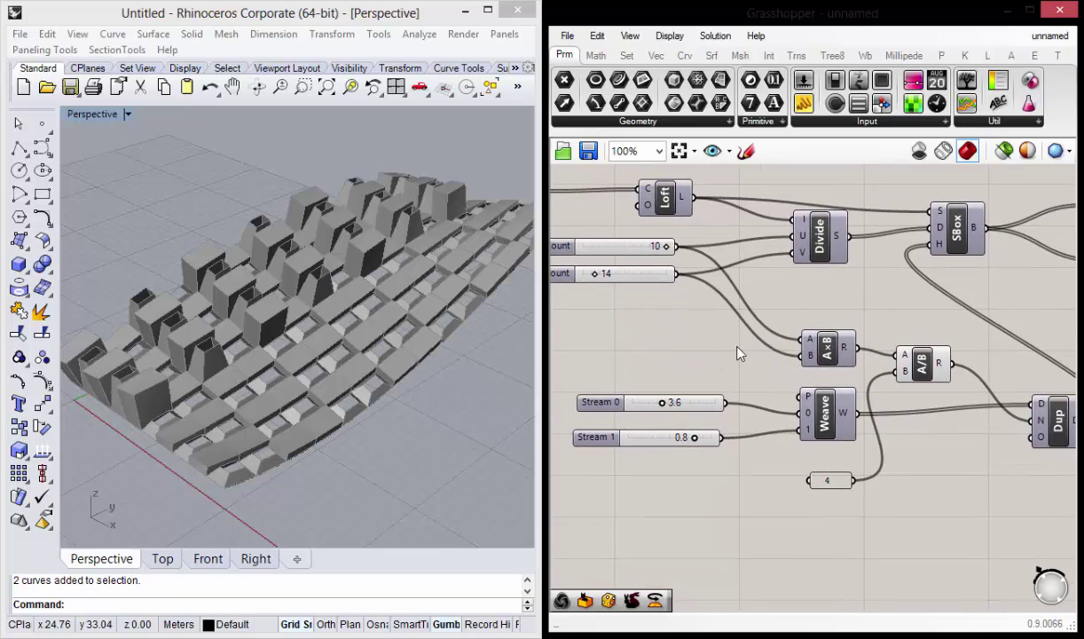
pyautogui.moveTo(925, 410); pyautogui.dragTo(866, 434, button='right')
pyautogui.scroll(1, 776, 485)
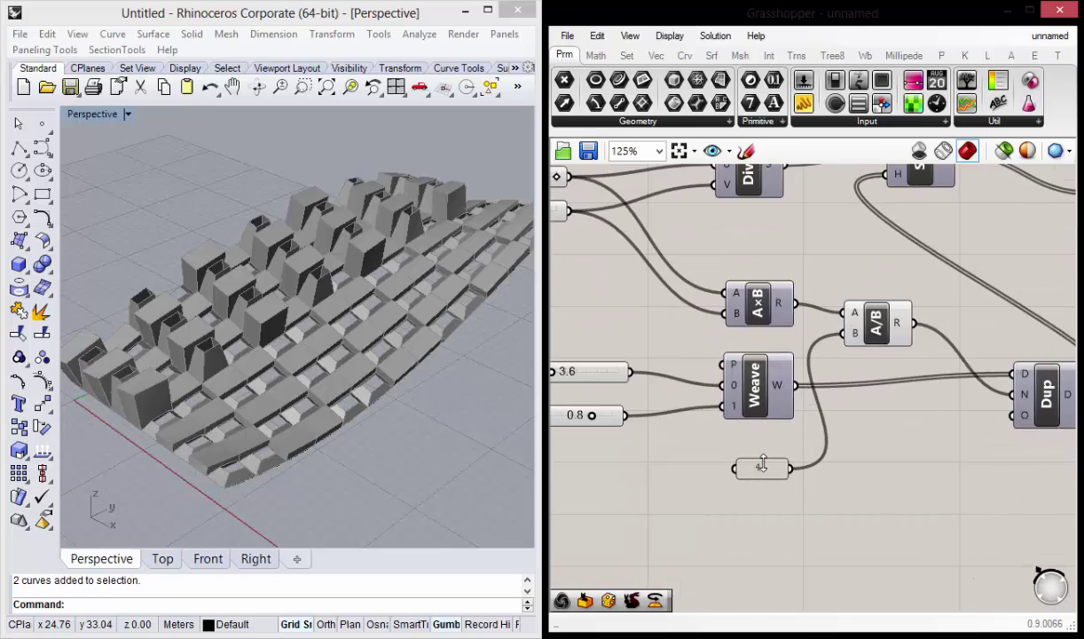
pyautogui.moveTo(757, 474)
pyautogui.mouseDown()
pyautogui.moveTo(749, 463)
pyautogui.moveTo(772, 505)
pyautogui.mouseUp()
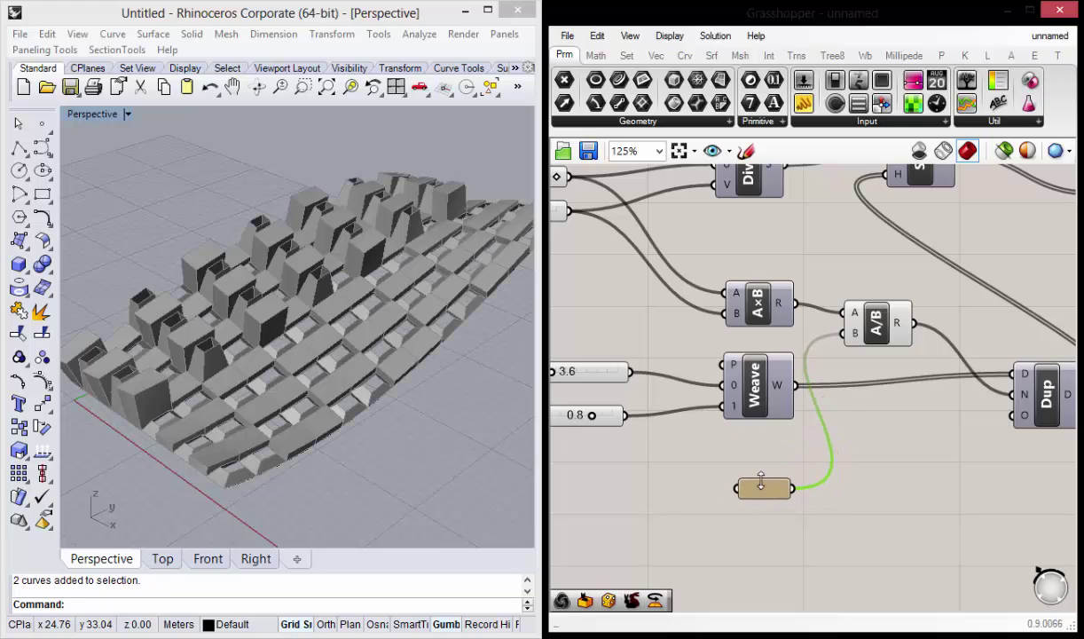
pyautogui.moveTo(893, 475); pyautogui.dragTo(816, 472, button='right')
# Delete the A/B division, wire A×B's result into Dup's N, and delete the 4 panel.
pyautogui.click(809, 326)
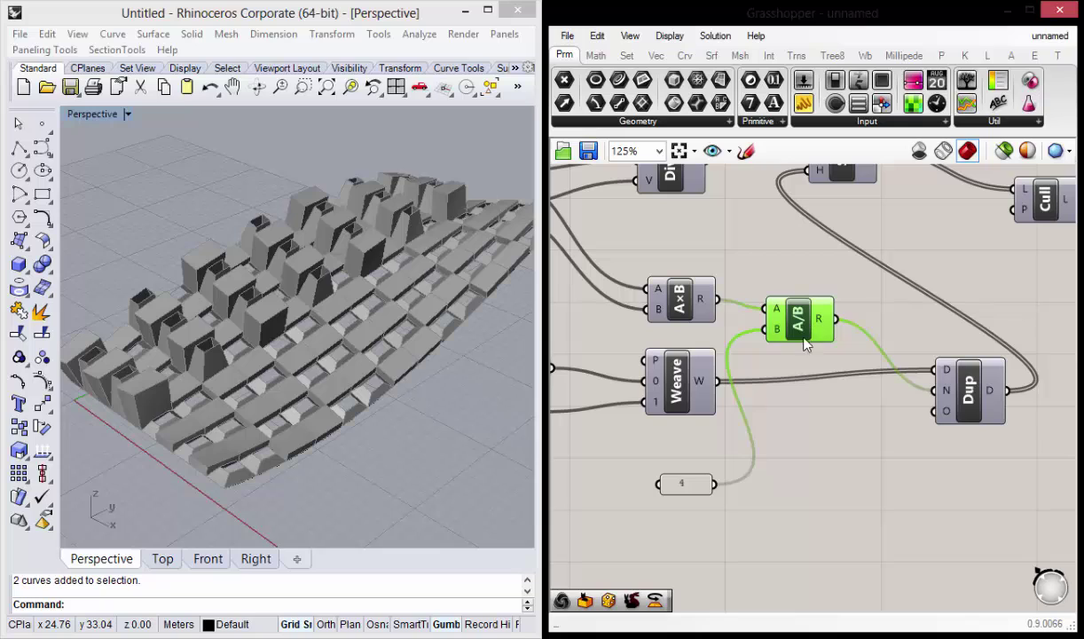
pyautogui.press('Delete')
pyautogui.moveTo(717, 299); pyautogui.dragTo(927, 398)
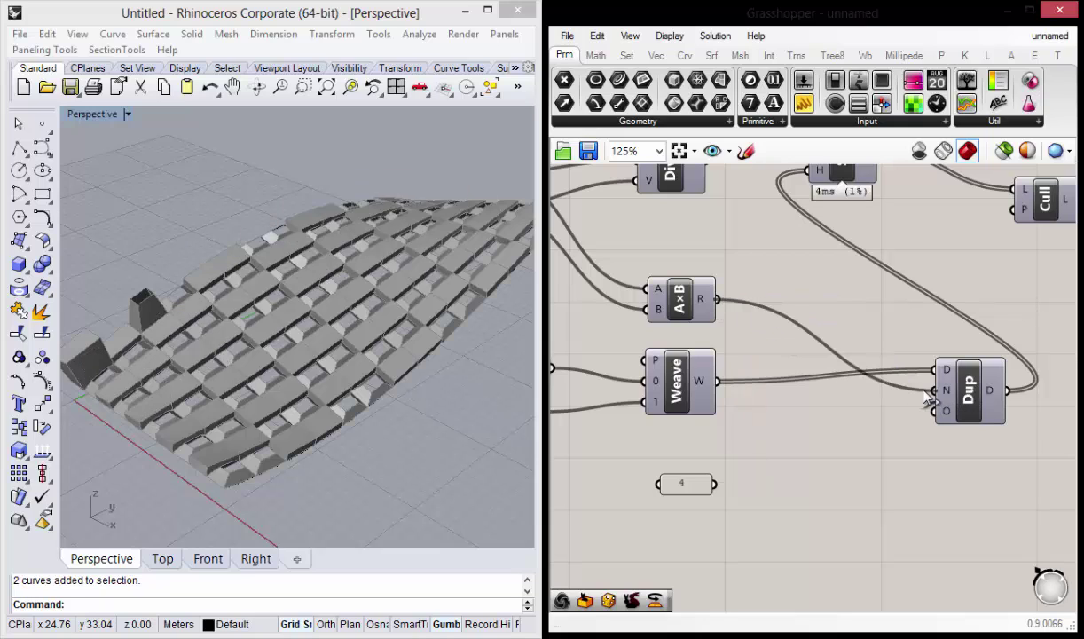
pyautogui.click(683, 483)
pyautogui.press('Delete')
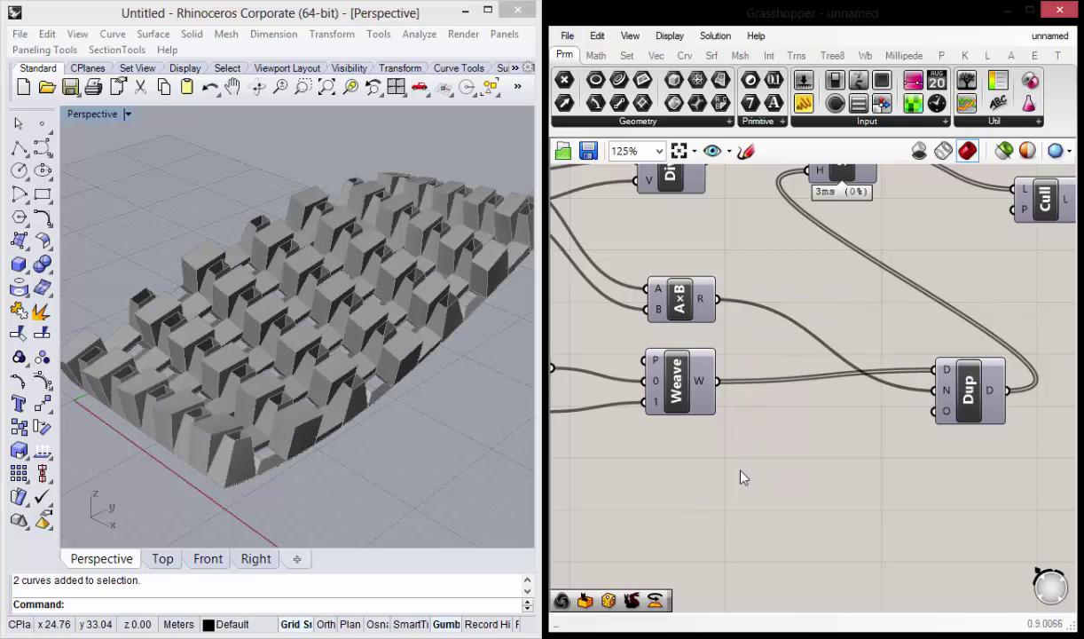
pyautogui.scroll(-2, 786, 448)
pyautogui.scroll(1, 786, 417)
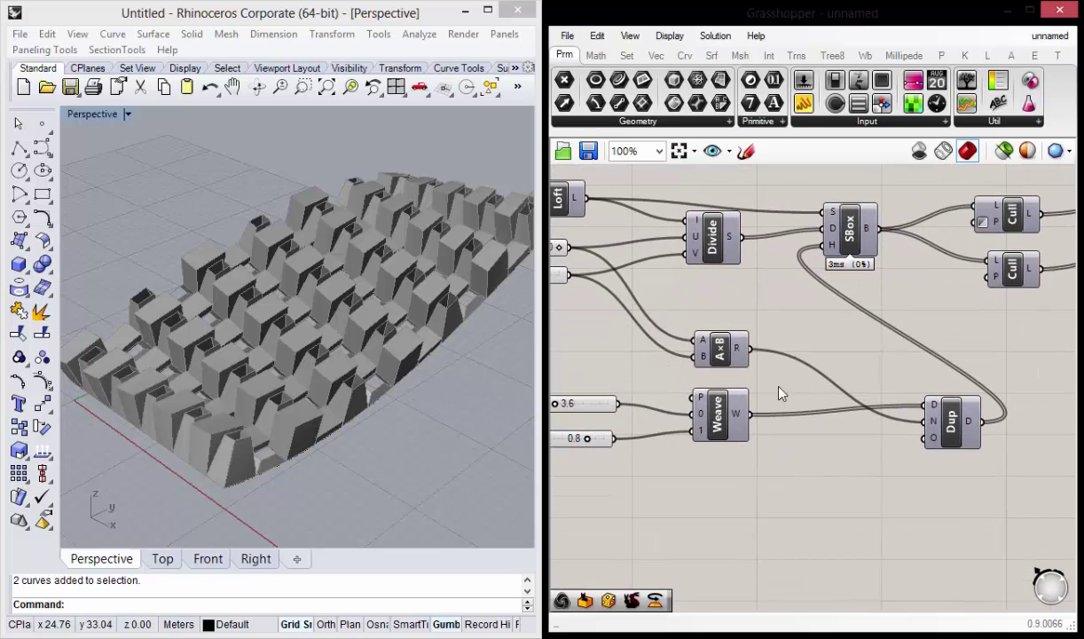
# Add a Division (A/B) component with 'div' and position it beside A×B.
pyautogui.doubleClick(785, 383)
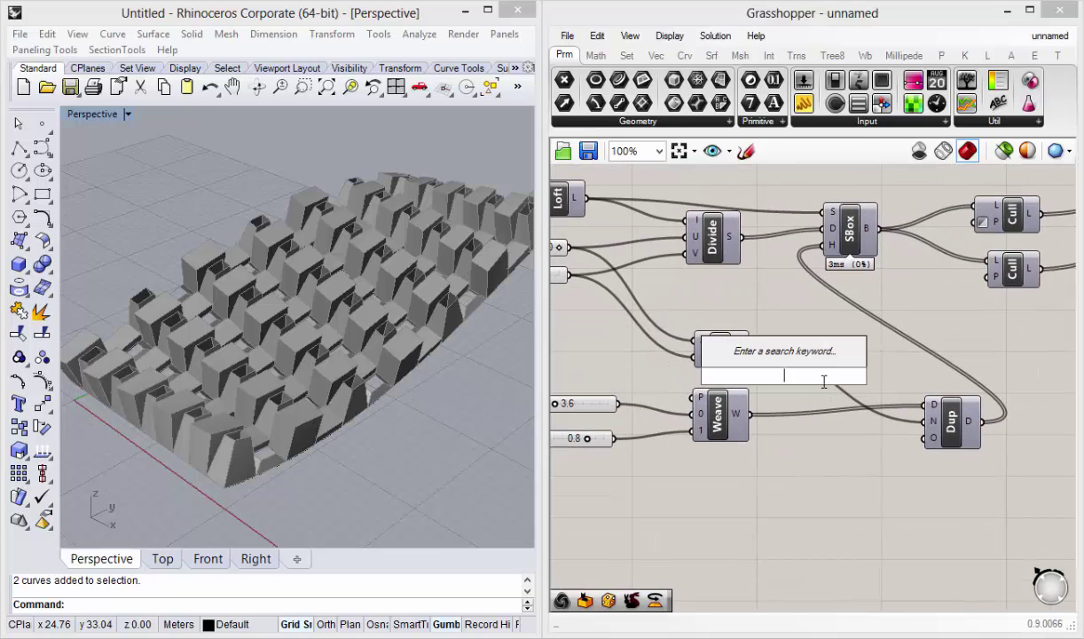
pyautogui.write('div')
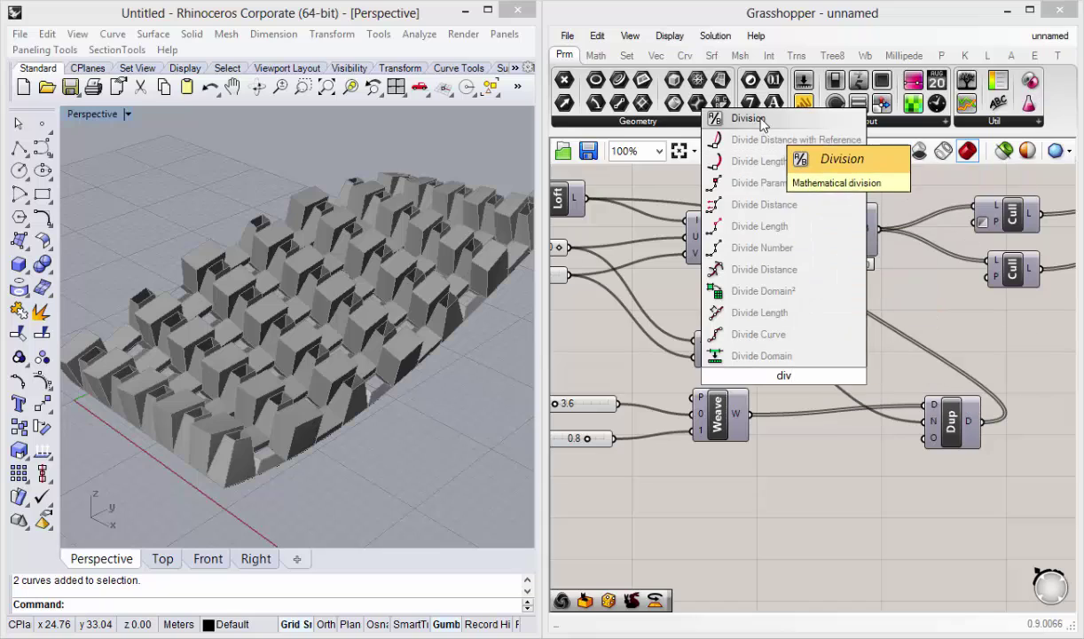
pyautogui.click(761, 118)
pyautogui.moveTo(779, 373); pyautogui.dragTo(815, 362)
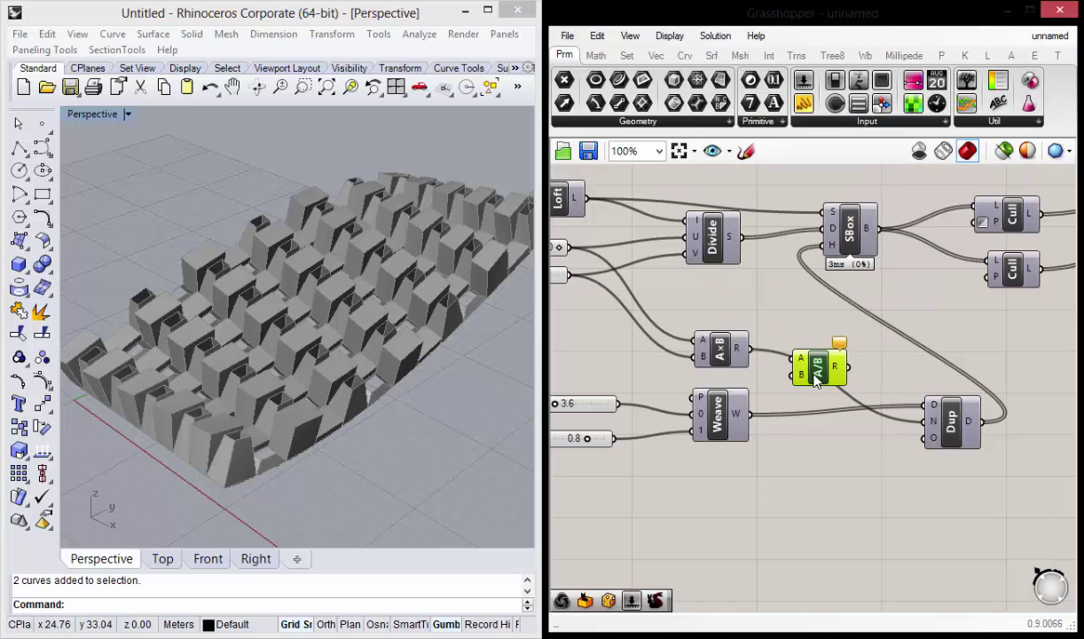
pyautogui.click(726, 356)
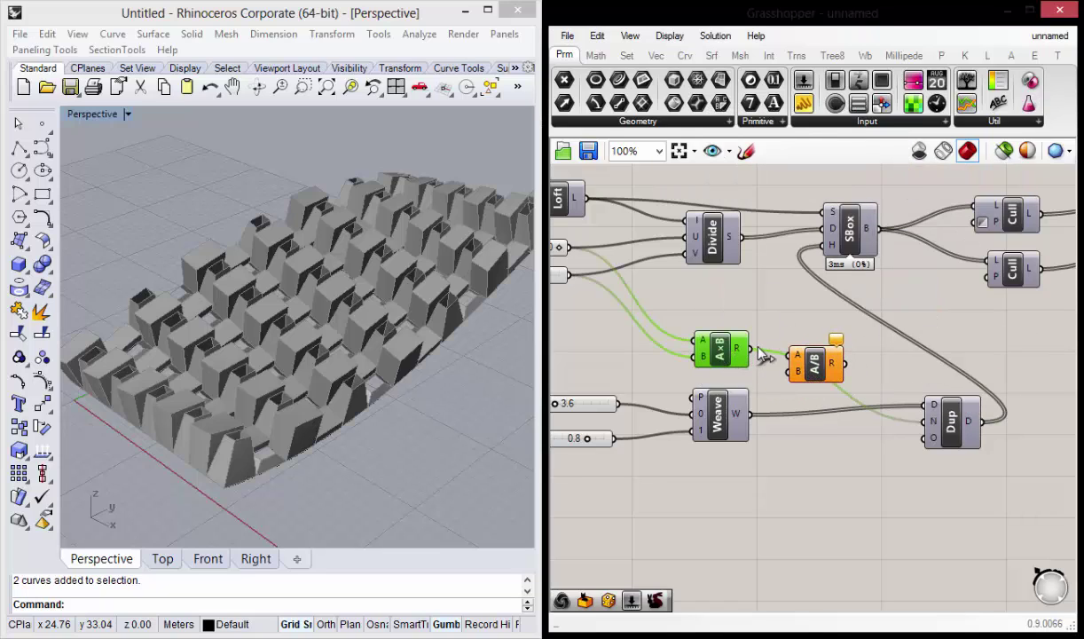
pyautogui.moveTo(820, 368); pyautogui.dragTo(821, 332)
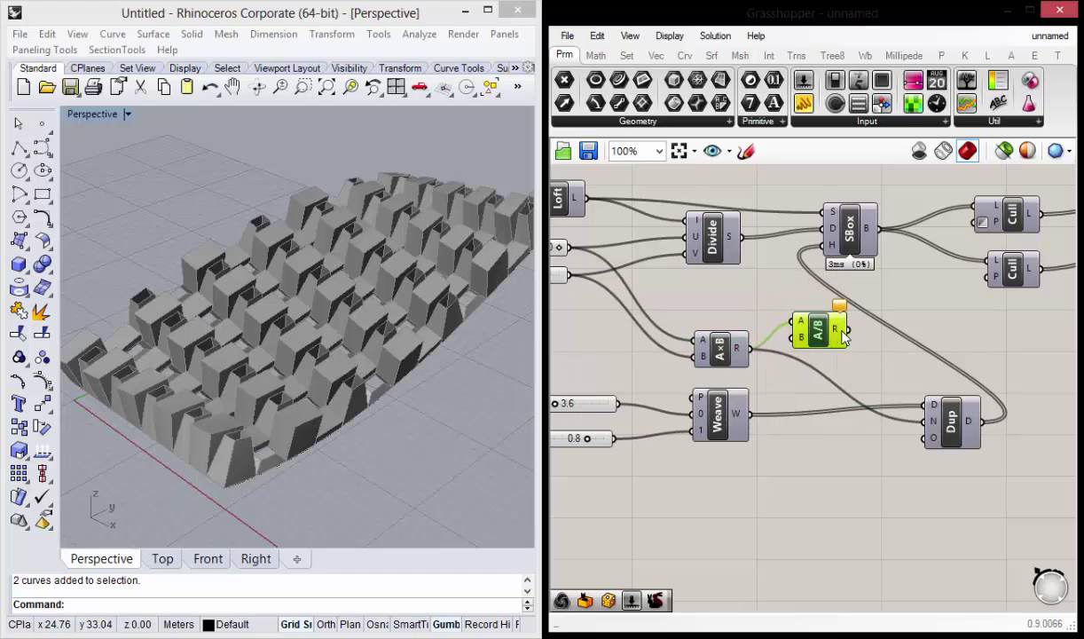
# Wire A×B's result into A/B's A input and A/B's result into Dup's N input.
pyautogui.moveTo(850, 331); pyautogui.dragTo(930, 420)
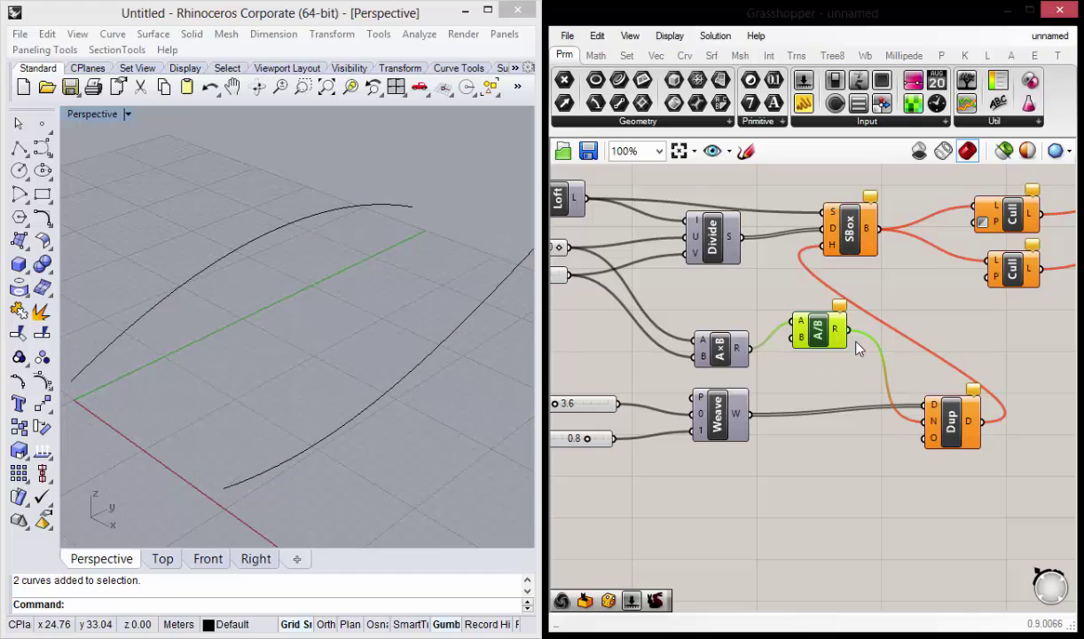
pyautogui.moveTo(817, 342)
pyautogui.mouseDown()
pyautogui.moveTo(816, 387)
pyautogui.moveTo(814, 371)
pyautogui.mouseUp()
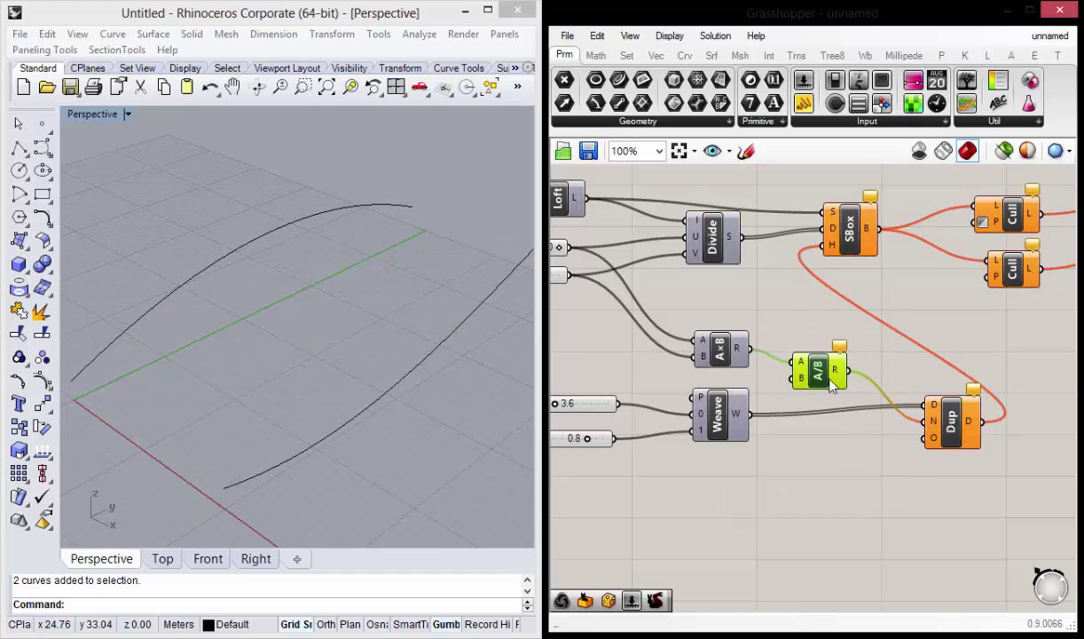
pyautogui.moveTo(819, 379); pyautogui.dragTo(829, 380)
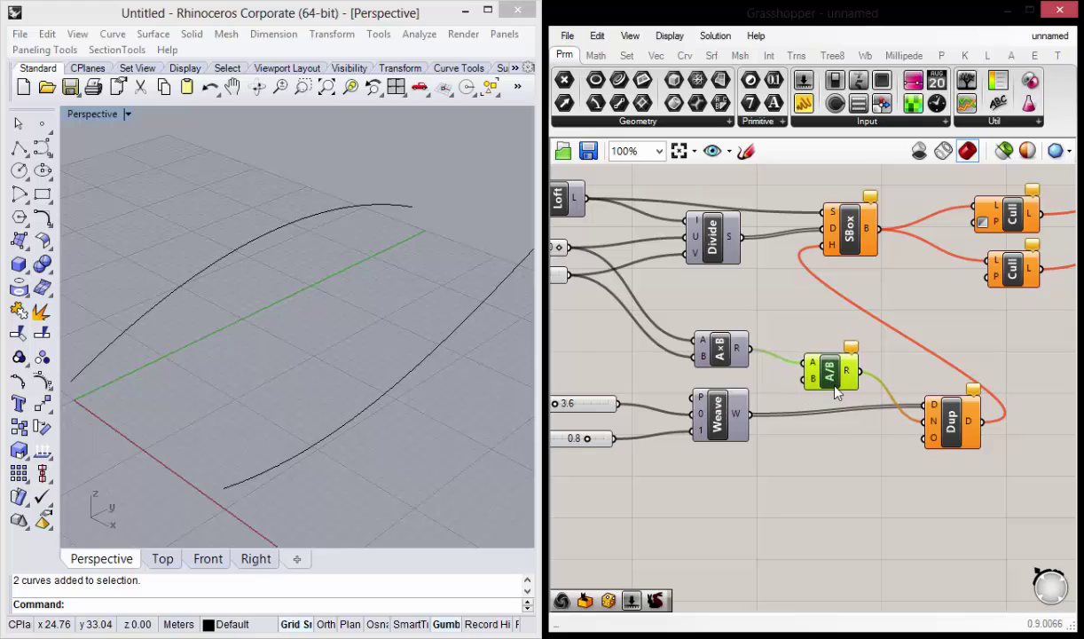
pyautogui.moveTo(834, 395); pyautogui.dragTo(860, 368, button='right')
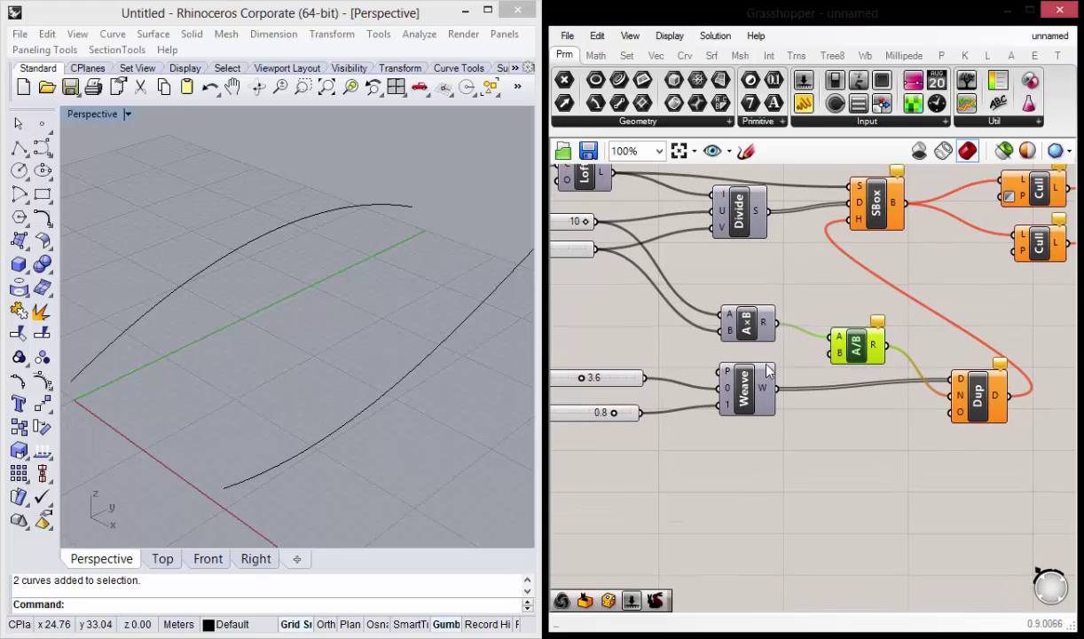
# Add a compact text panel below Weave containing the value 2.
pyautogui.click(710, 516)
pyautogui.moveTo(690, 490); pyautogui.dragTo(765, 465, button='right')
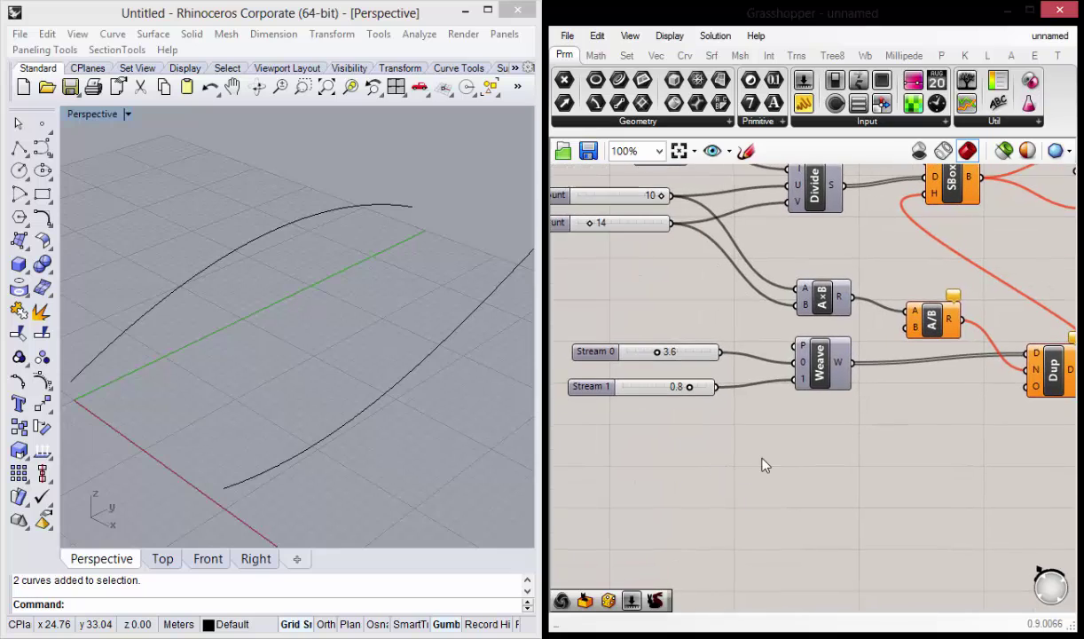
pyautogui.doubleClick(824, 473)
pyautogui.moveTo(803, 103); pyautogui.dragTo(835, 466)
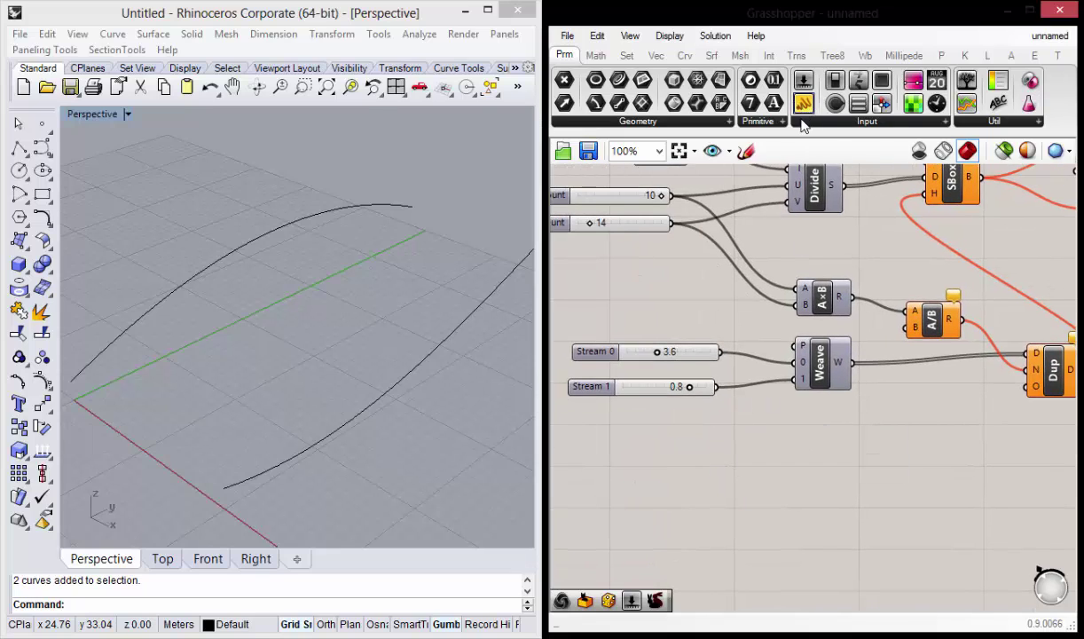
pyautogui.doubleClick(828, 465)
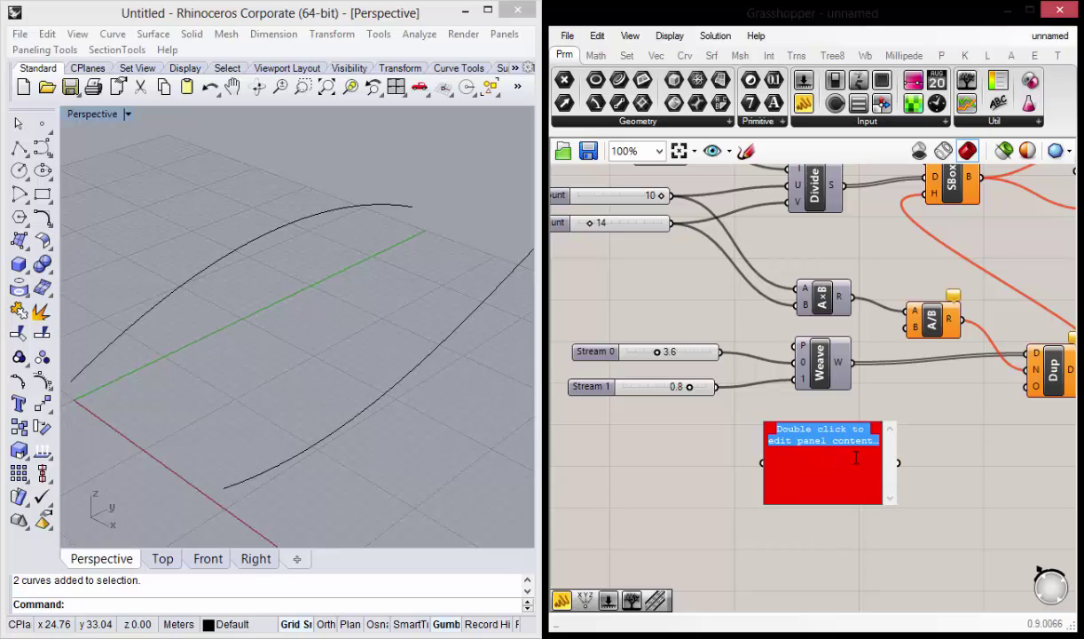
pyautogui.press('BackSpace')
pyautogui.write('2')
pyautogui.click(843, 508)
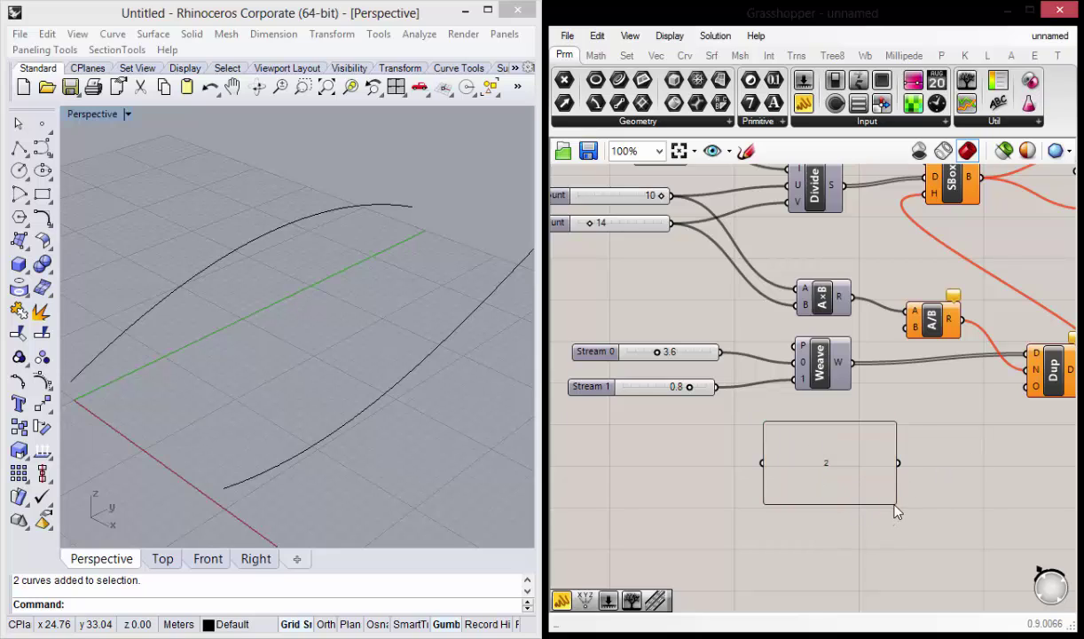
pyautogui.moveTo(894, 500)
pyautogui.mouseDown()
pyautogui.moveTo(781, 439)
pyautogui.moveTo(834, 431)
pyautogui.moveTo(824, 421)
pyautogui.mouseUp()
# Connect the 2 panel to A/B's B input and inspect the alternating-height boxes in Rhino.
pyautogui.moveTo(684, 308); pyautogui.dragTo(760, 420, button='right')
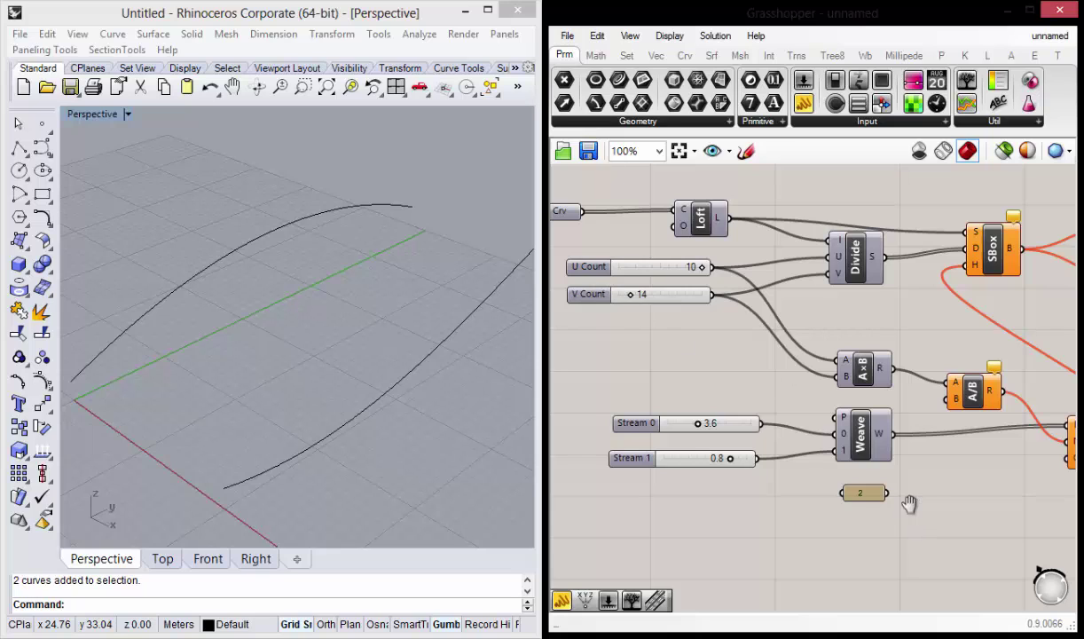
pyautogui.moveTo(910, 504); pyautogui.dragTo(886, 497, button='right')
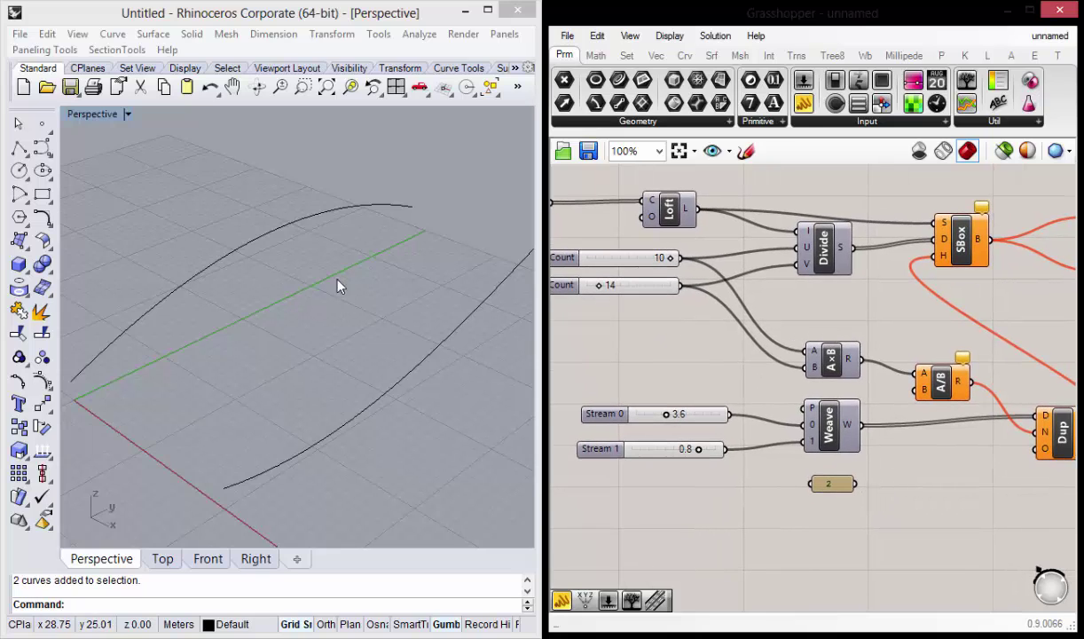
pyautogui.moveTo(857, 484); pyautogui.dragTo(917, 389)
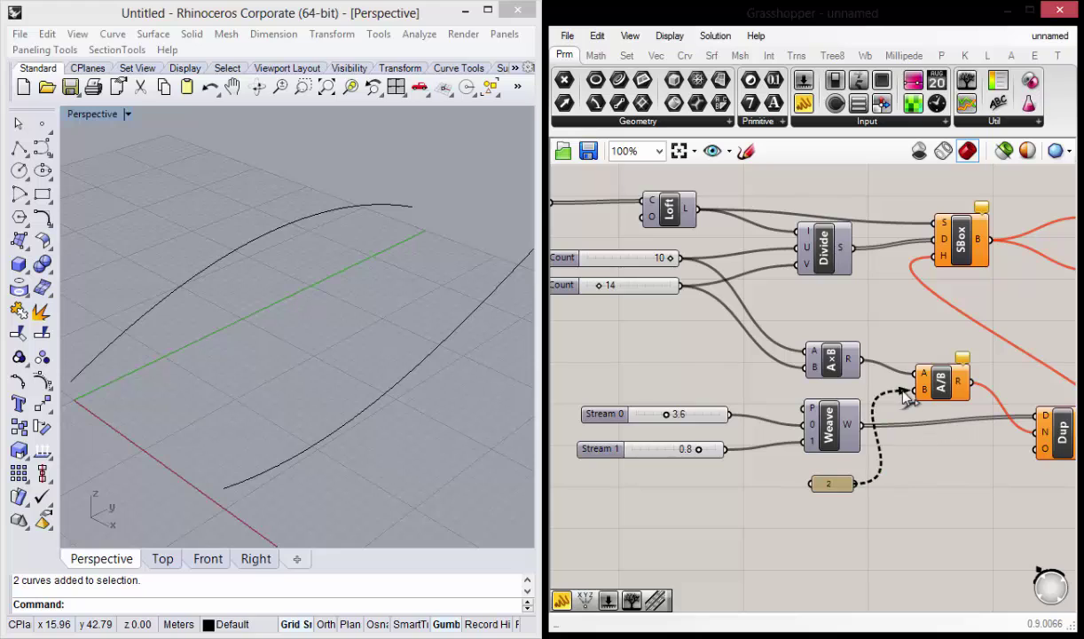
pyautogui.moveTo(308, 413)
pyautogui.mouseDown(button='right')
pyautogui.moveTo(385, 354)
pyautogui.moveTo(333, 414)
pyautogui.moveTo(315, 383)
pyautogui.moveTo(338, 387)
pyautogui.mouseUp(button='right')
pyautogui.moveTo(338, 319); pyautogui.dragTo(358, 334, button='right')
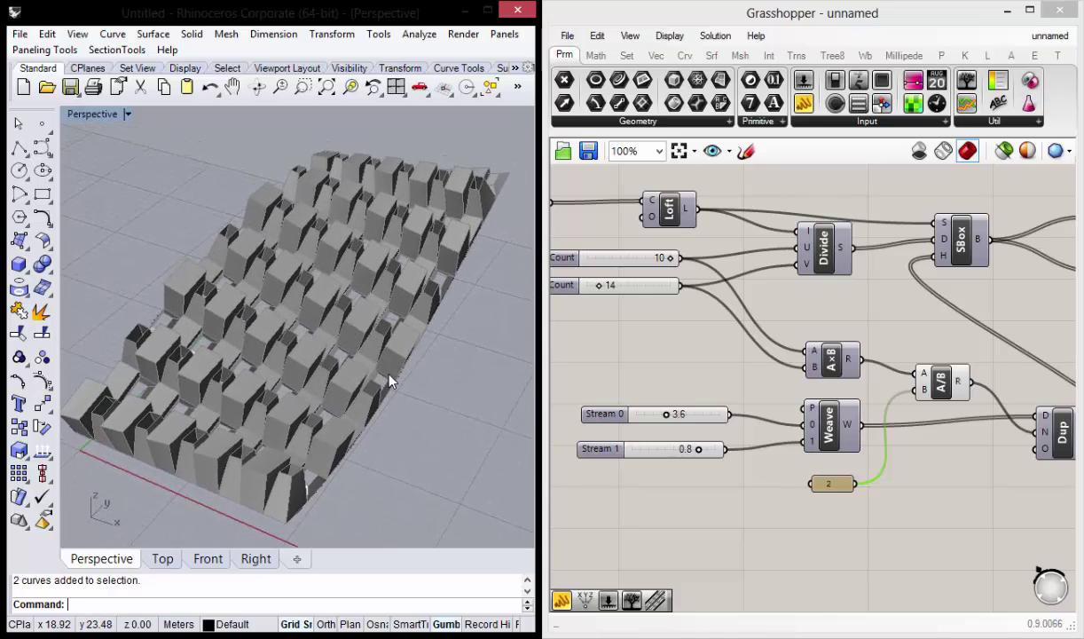
# Raise the V Count slider to 15 and orbit to view the denser box grid.
pyautogui.moveTo(390, 405)
pyautogui.mouseDown(button='right')
pyautogui.moveTo(333, 364)
pyautogui.moveTo(325, 393)
pyautogui.moveTo(274, 307)
pyautogui.moveTo(290, 387)
pyautogui.moveTo(338, 417)
pyautogui.mouseUp(button='right')
pyautogui.scroll(3, 676, 342)
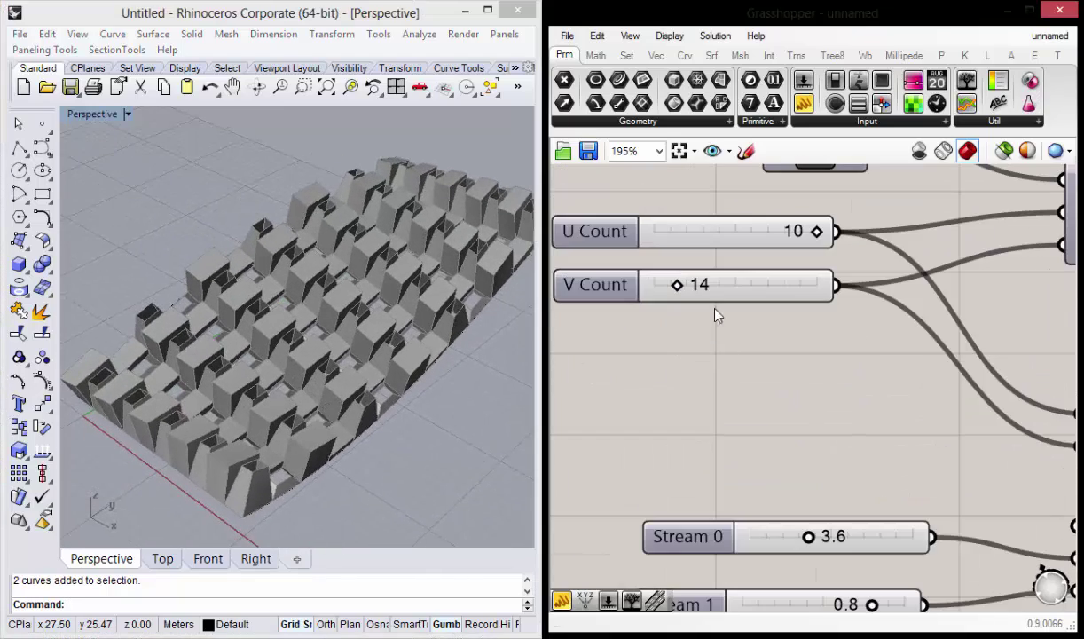
pyautogui.moveTo(683, 290); pyautogui.dragTo(680, 288)
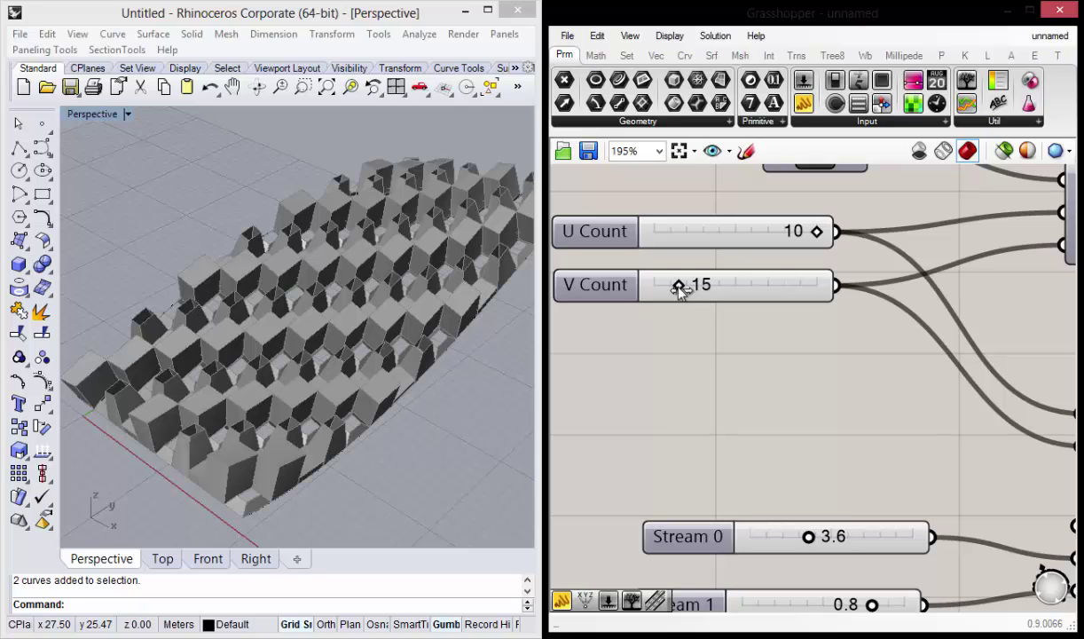
pyautogui.moveTo(333, 240)
pyautogui.mouseDown(button='right')
pyautogui.moveTo(271, 193)
pyautogui.moveTo(357, 277)
pyautogui.moveTo(358, 303)
pyautogui.moveTo(290, 295)
pyautogui.moveTo(290, 327)
pyautogui.moveTo(370, 315)
pyautogui.mouseUp(button='right')
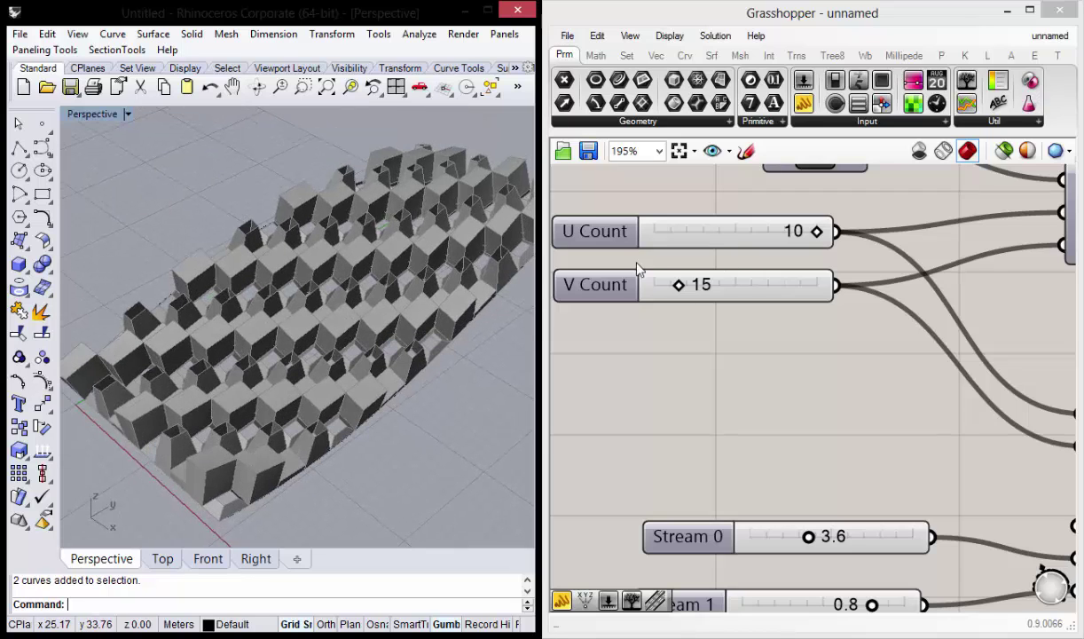
pyautogui.click(600, 244)
# Raise the U Count slider's maximum value in its settings.
pyautogui.scroll(-3, 645, 292)
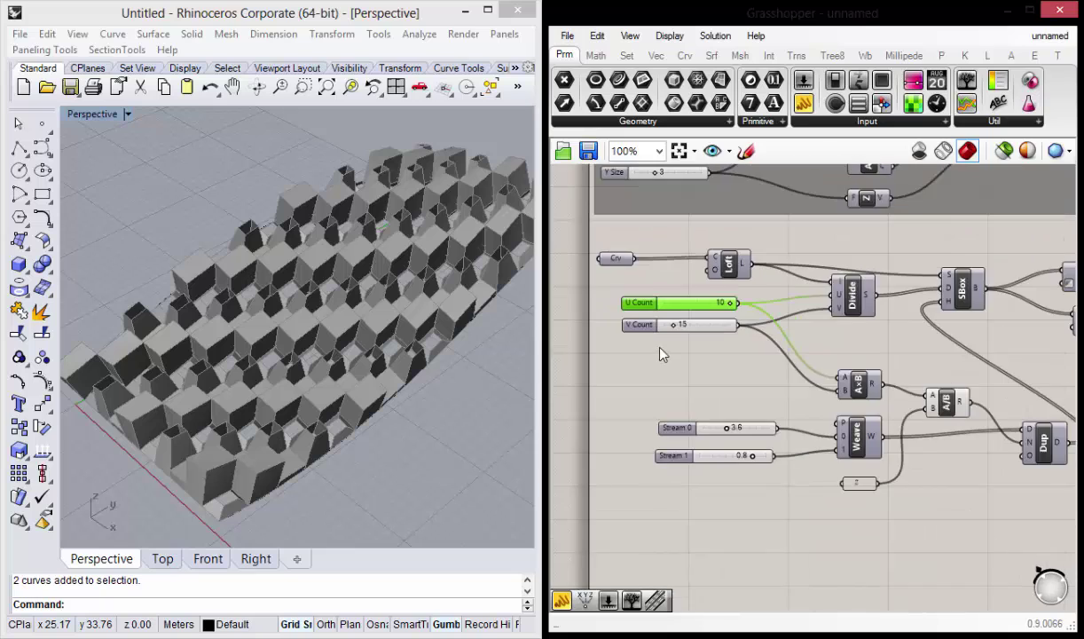
pyautogui.rightClick(631, 302)
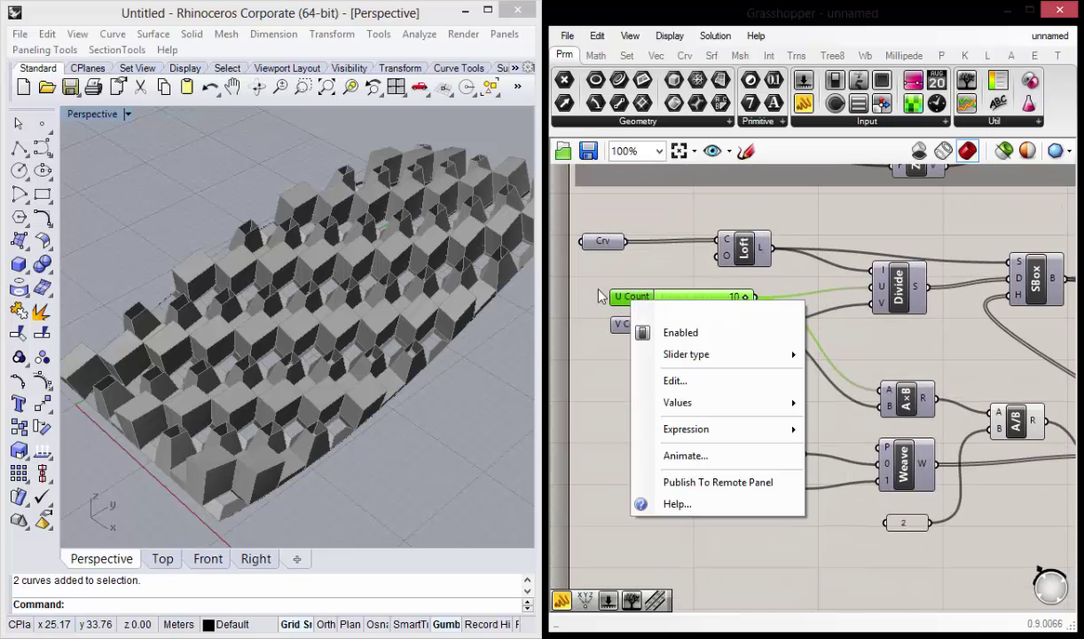
pyautogui.click(674, 381)
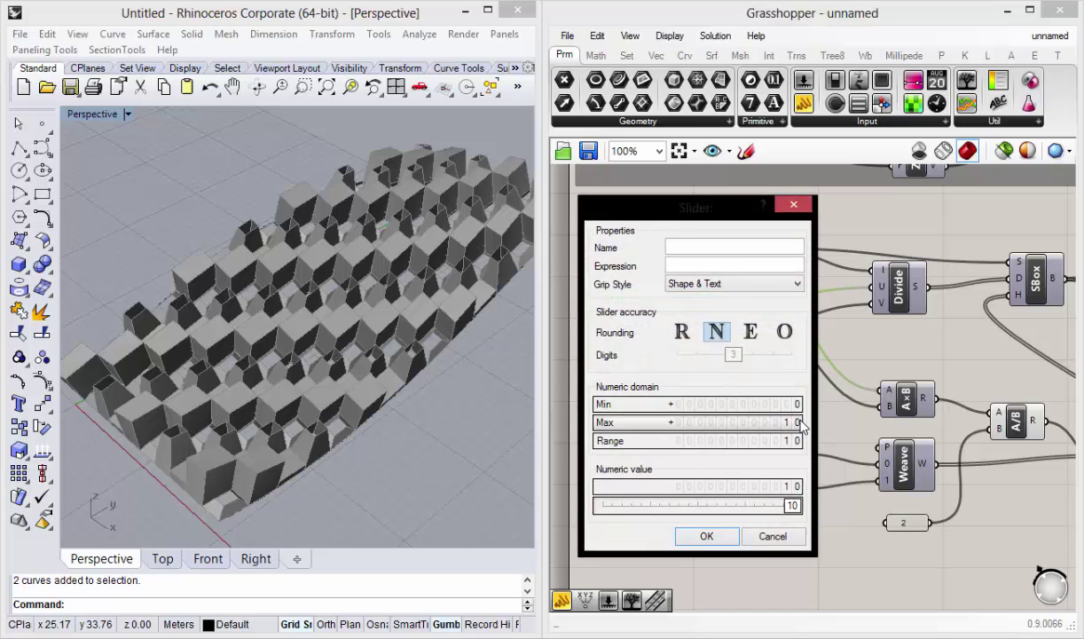
pyautogui.moveTo(787, 423); pyautogui.dragTo(796, 372)
pyautogui.click(706, 536)
pyautogui.scroll(2, 669, 311)
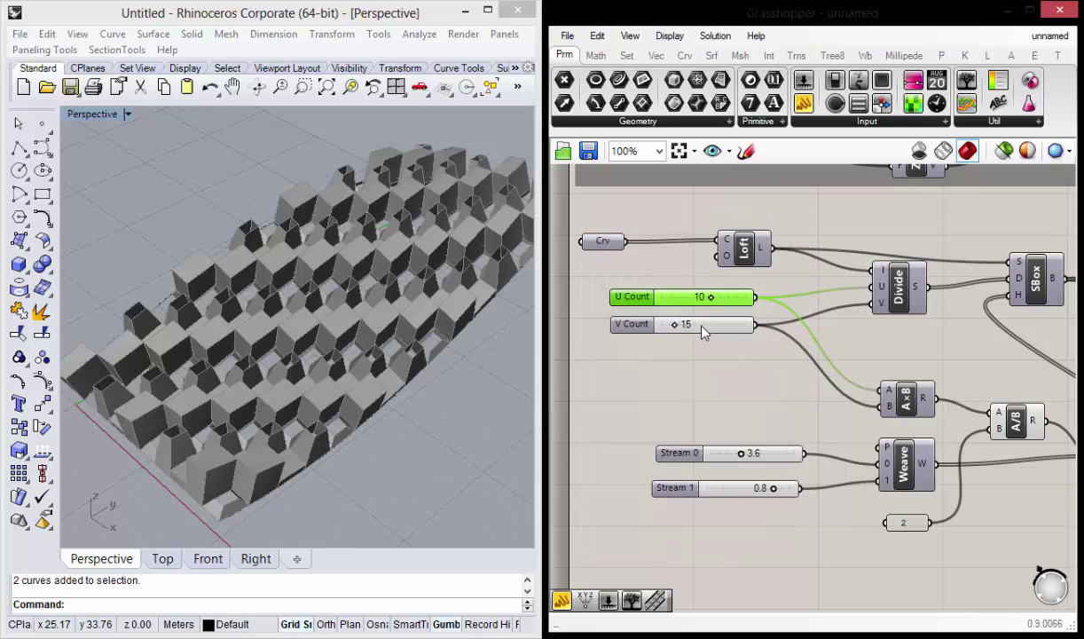
# Set U Count to 12.
pyautogui.doubleClick(719, 294)
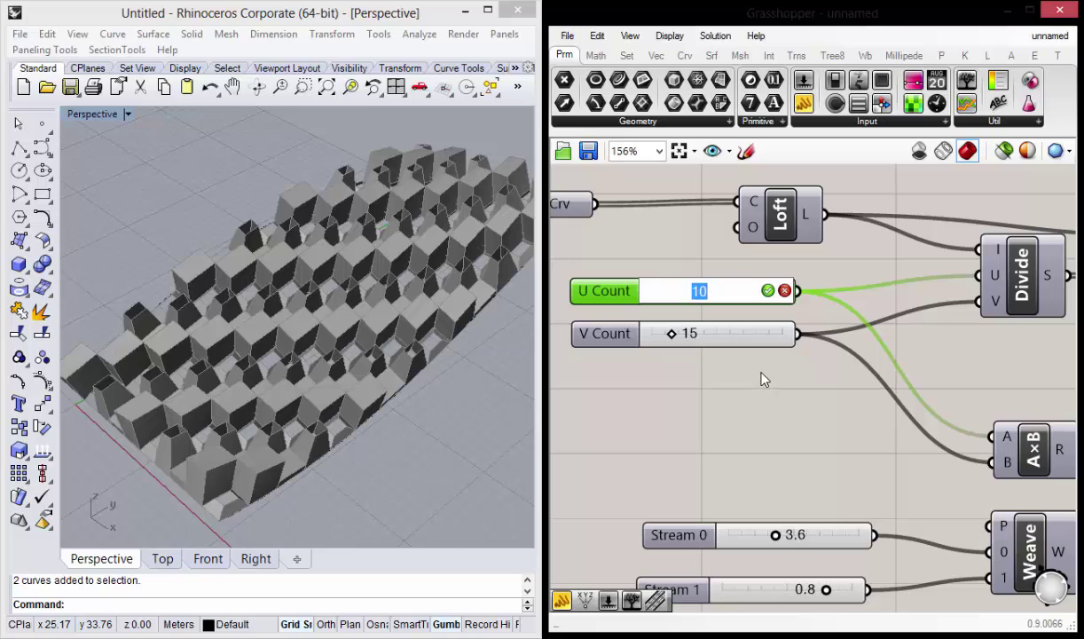
pyautogui.write('1')
pyautogui.press('BackSpace')
pyautogui.press('Return')
pyautogui.moveTo(387, 386)
pyautogui.mouseDown(button='right')
pyautogui.moveTo(370, 236)
pyautogui.moveTo(371, 456)
pyautogui.moveTo(363, 423)
pyautogui.mouseUp(button='right')
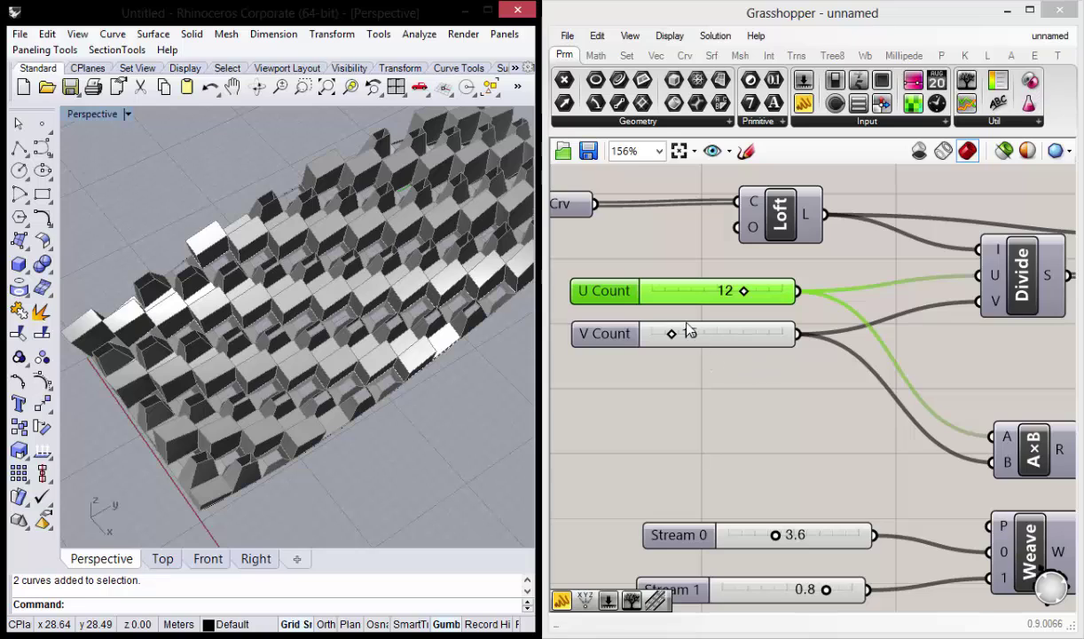
# Set V Count to 10 and orbit around the regenerated panels.
pyautogui.doubleClick(689, 333)
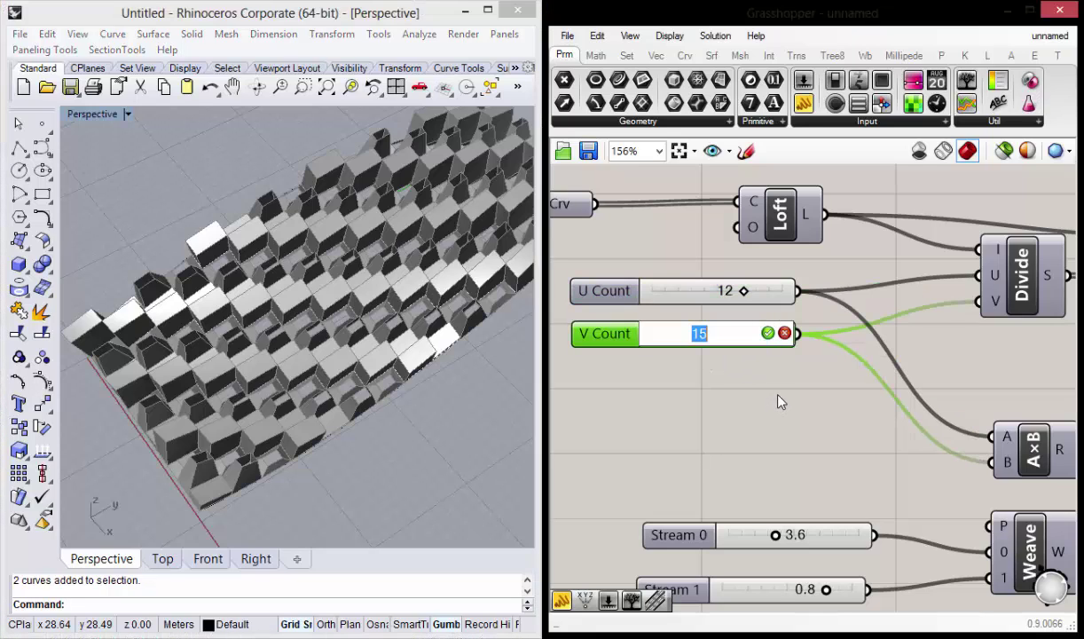
pyautogui.write('12')
pyautogui.press('BackSpace')
pyautogui.write('0')
pyautogui.click(768, 333)
pyautogui.moveTo(357, 376)
pyautogui.mouseDown(button='right')
pyautogui.moveTo(272, 386)
pyautogui.moveTo(336, 365)
pyautogui.moveTo(328, 336)
pyautogui.mouseUp(button='right')
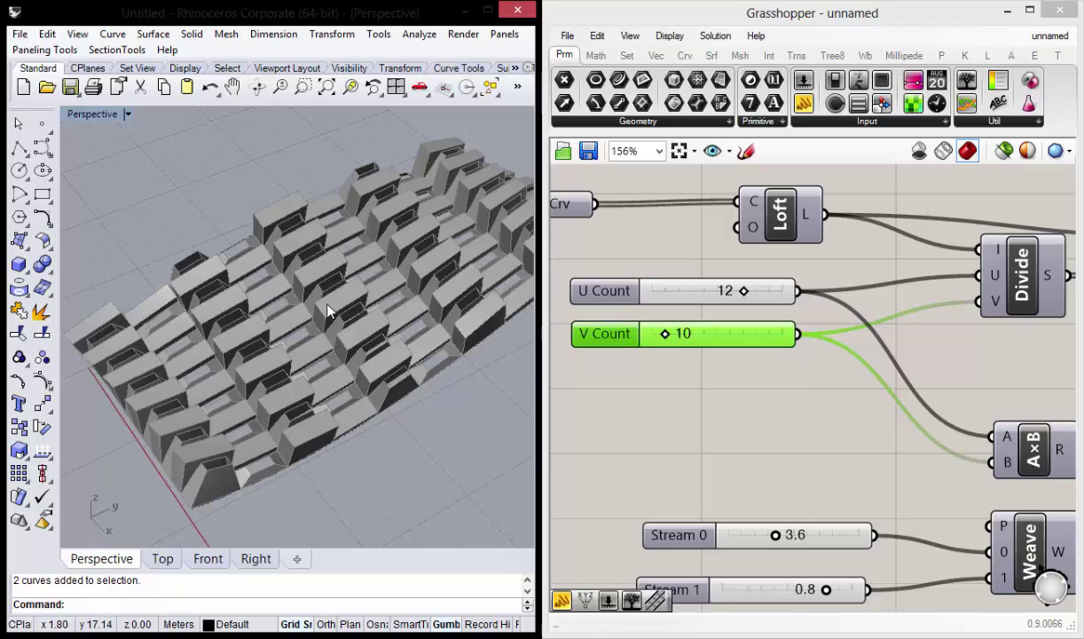
pyautogui.moveTo(312, 290)
pyautogui.mouseDown(button='right')
pyautogui.moveTo(335, 283)
pyautogui.moveTo(352, 348)
pyautogui.moveTo(276, 385)
pyautogui.mouseUp(button='right')
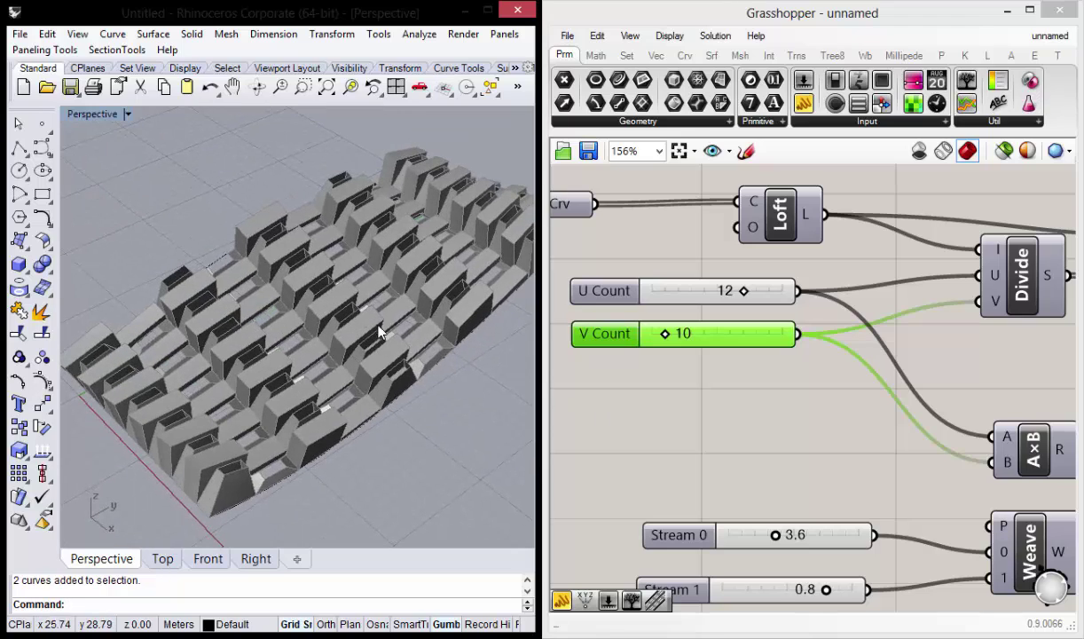
pyautogui.moveTo(379, 331); pyautogui.dragTo(358, 322, button='right')
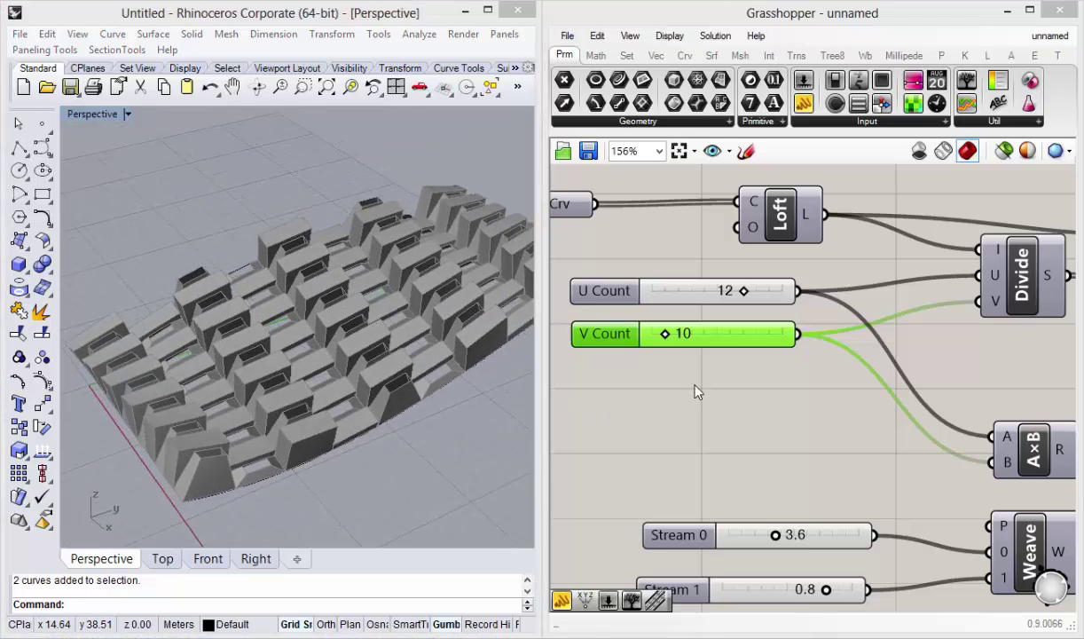
pyautogui.click(697, 392)
pyautogui.scroll(-3, 675, 368)
pyautogui.moveTo(426, 346); pyautogui.dragTo(402, 364, button='right')
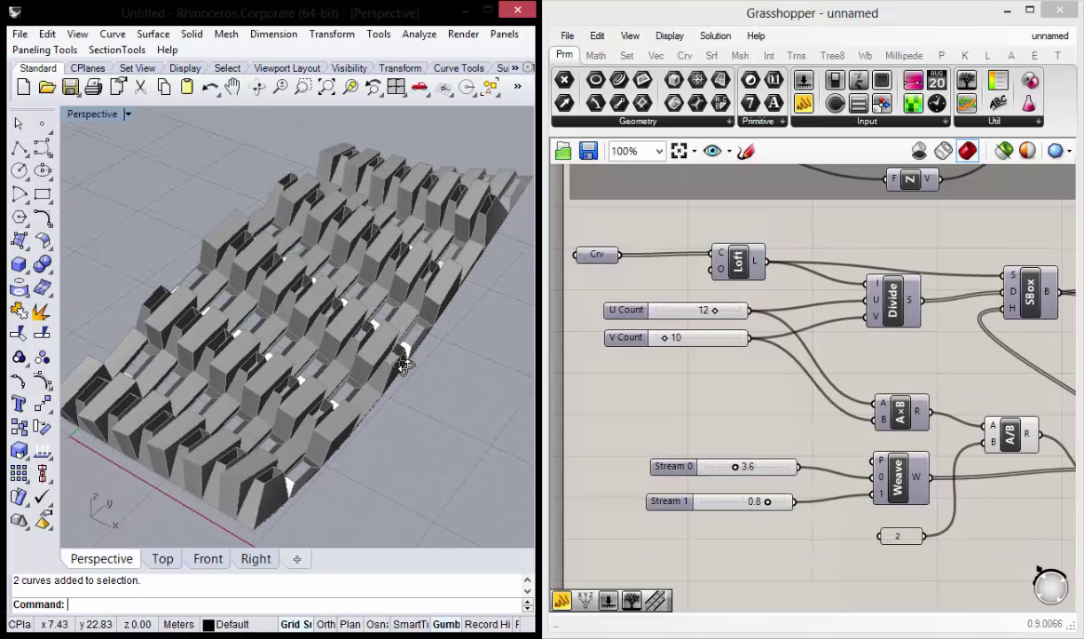
pyautogui.scroll(3, 787, 346)
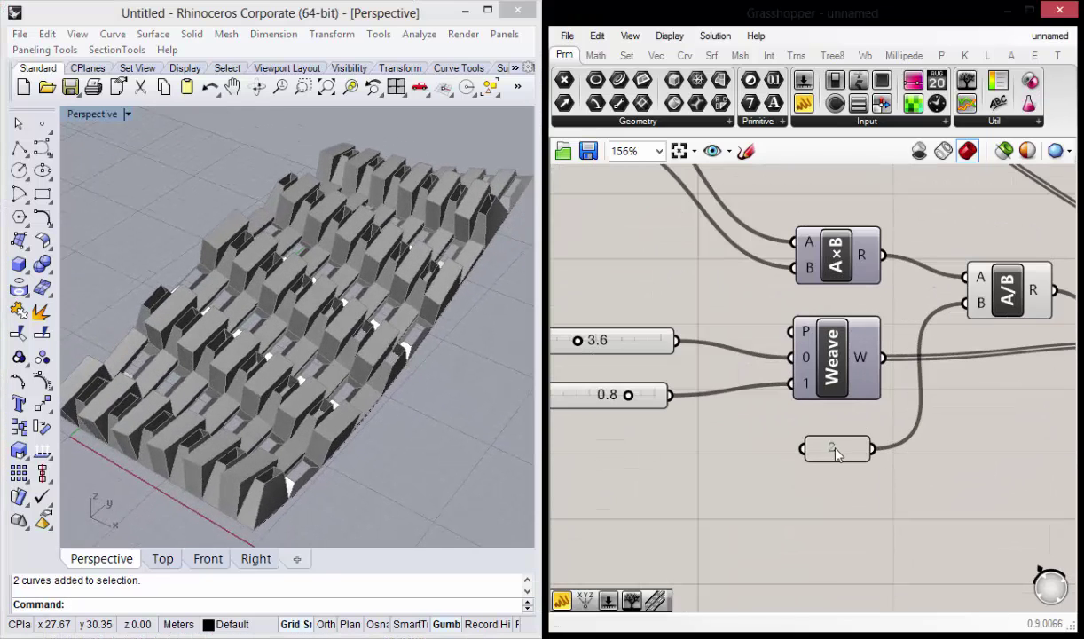
pyautogui.click(836, 451)
pyautogui.scroll(-1, 808, 474)
pyautogui.scroll(-2, 816, 476)
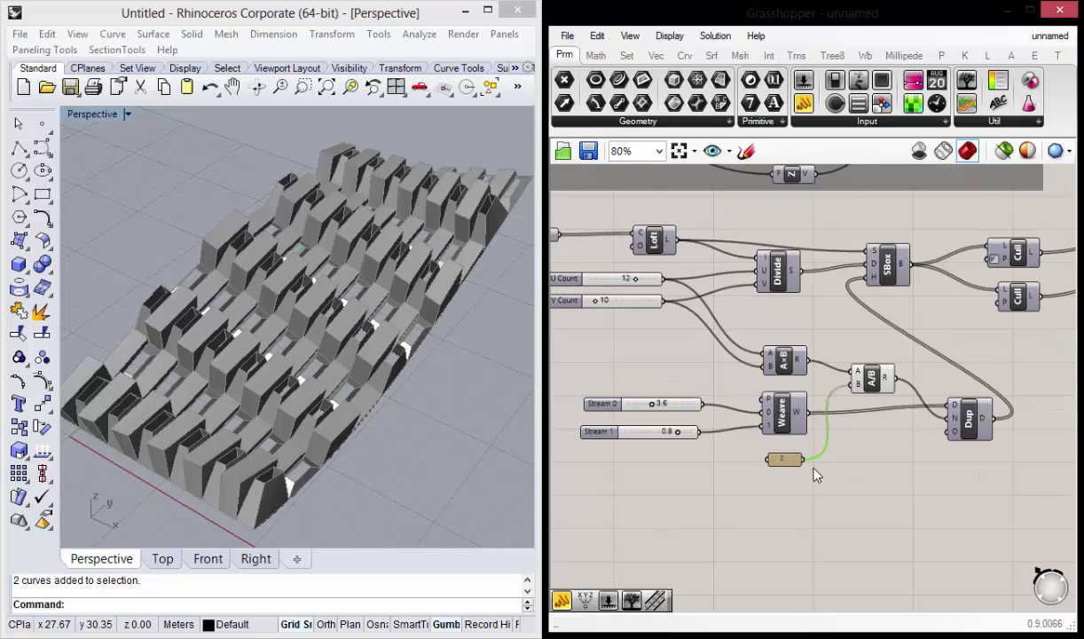
pyautogui.scroll(2, 815, 472)
pyautogui.click(904, 337)
pyautogui.rightClick(874, 332)
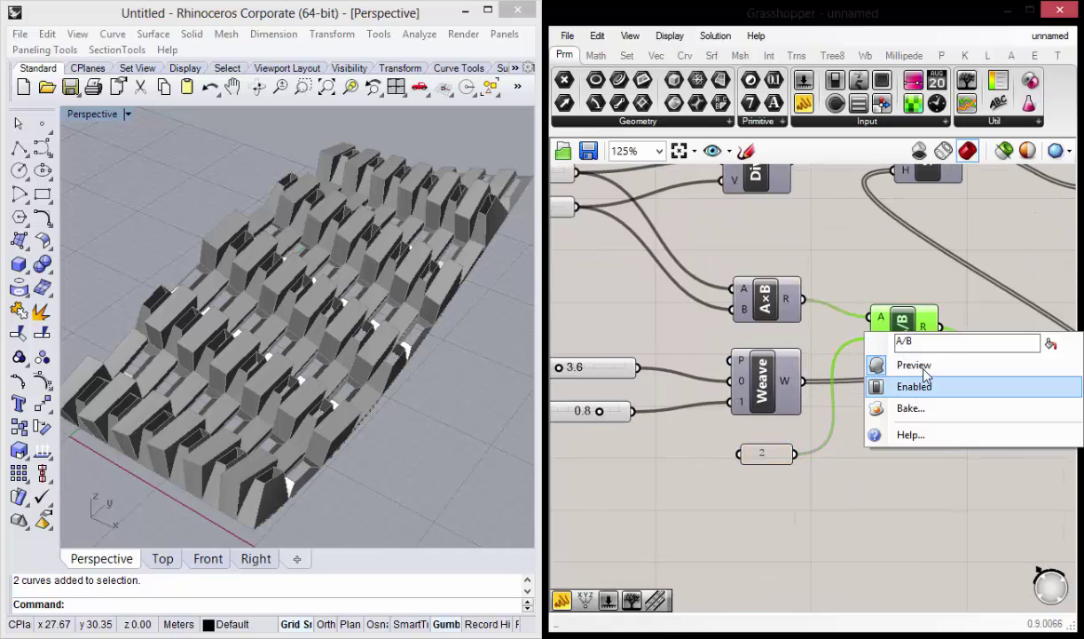
pyautogui.moveTo(887, 463); pyautogui.dragTo(821, 433, button='right')
pyautogui.scroll(-1, 822, 433)
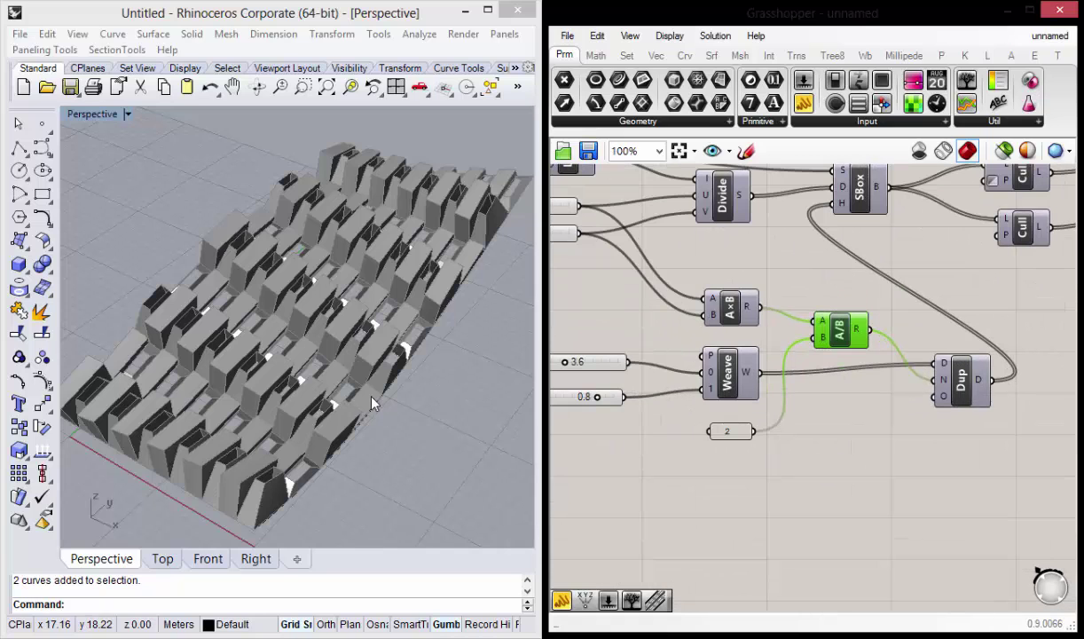
pyautogui.moveTo(354, 377)
pyautogui.mouseDown(button='right')
pyautogui.moveTo(329, 364)
pyautogui.moveTo(255, 457)
pyautogui.mouseUp(button='right')
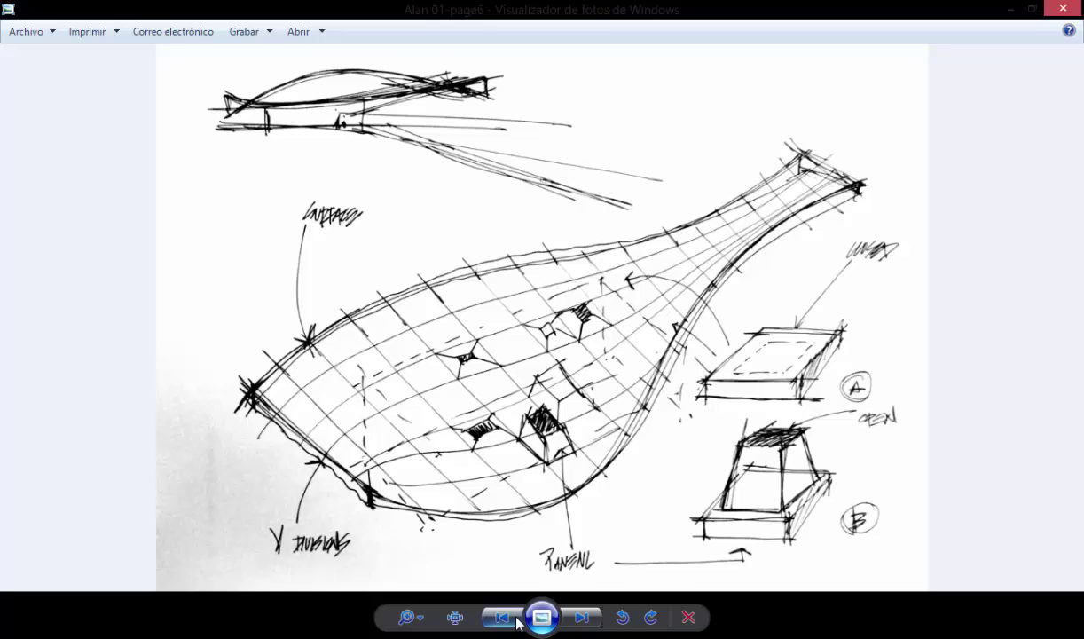
# Step back to render 01, then forward to rendered image 02.
pyautogui.click(501, 617)
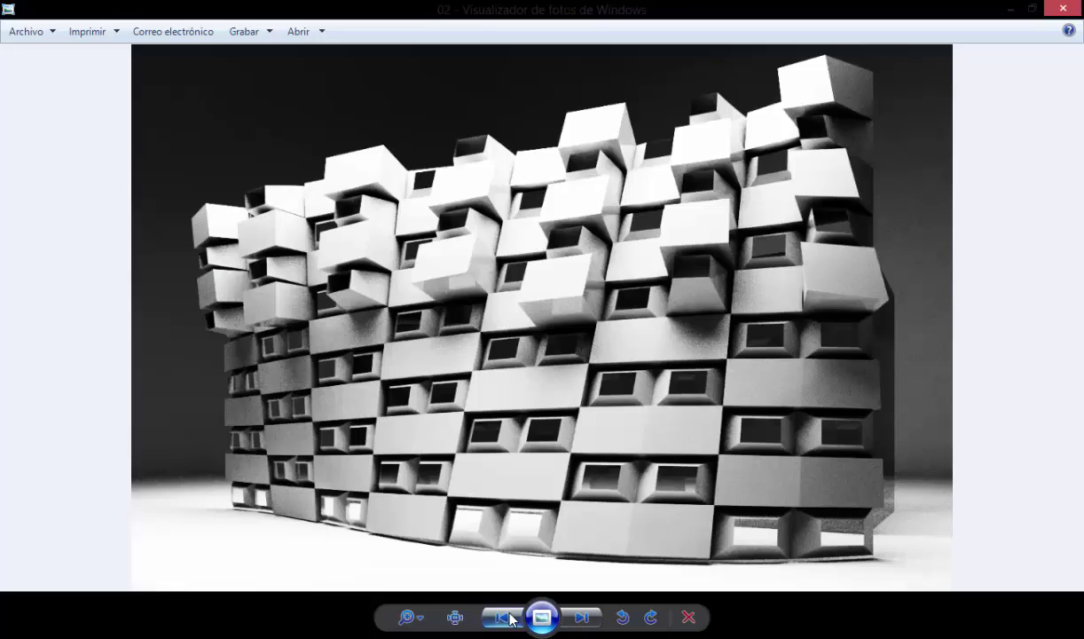
pyautogui.click(501, 616)
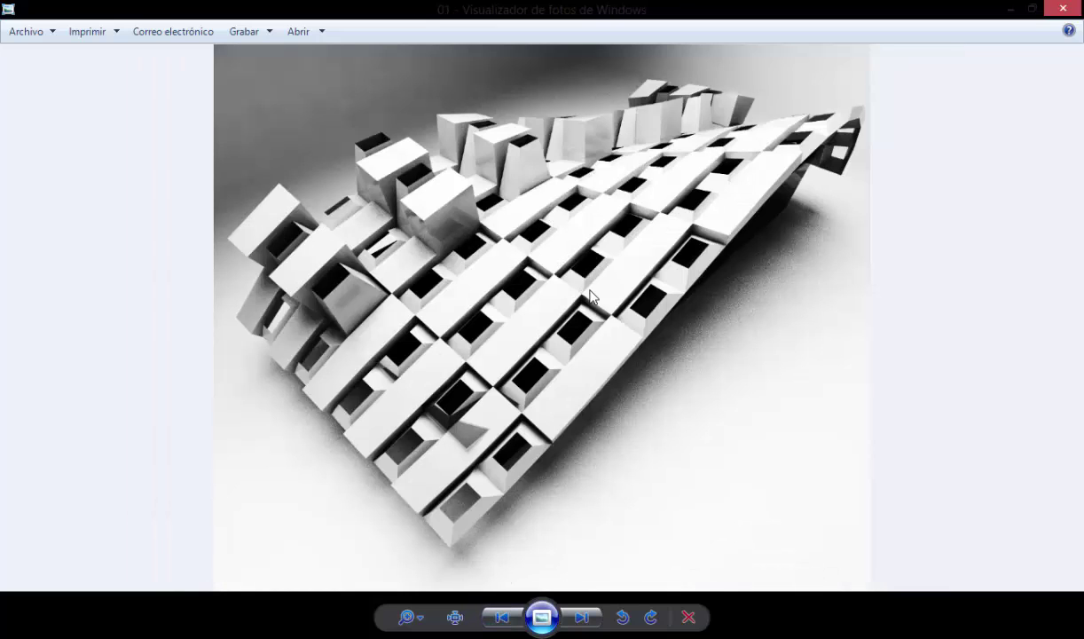
pyautogui.click(584, 618)
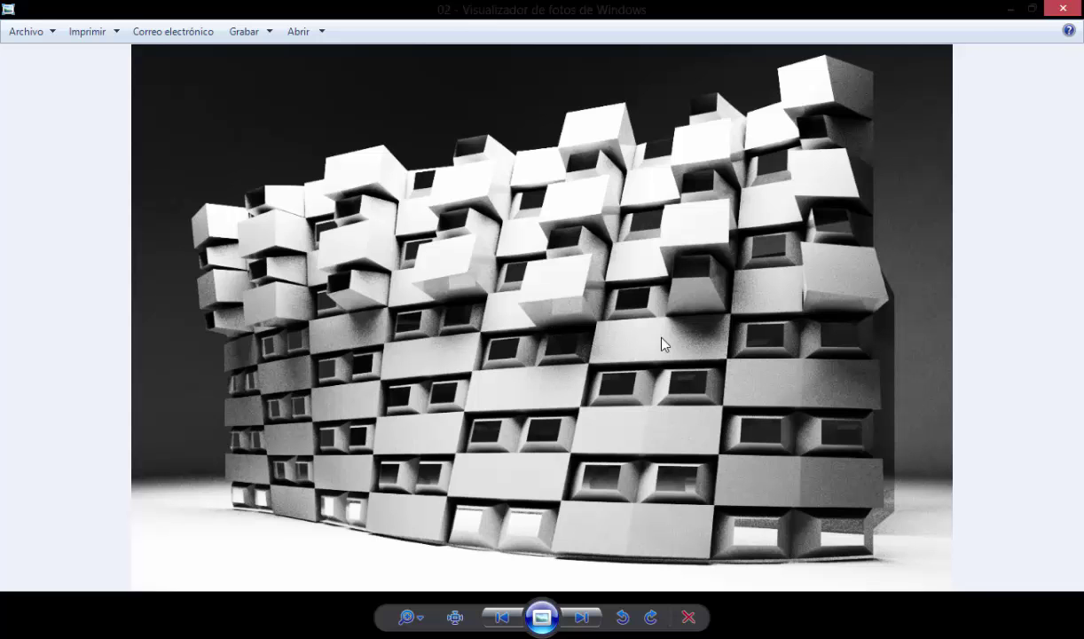
# Close Photo Viewer and change the divisor panel from 2 to 5, inspecting the boxes.
pyautogui.click(1063, 8)
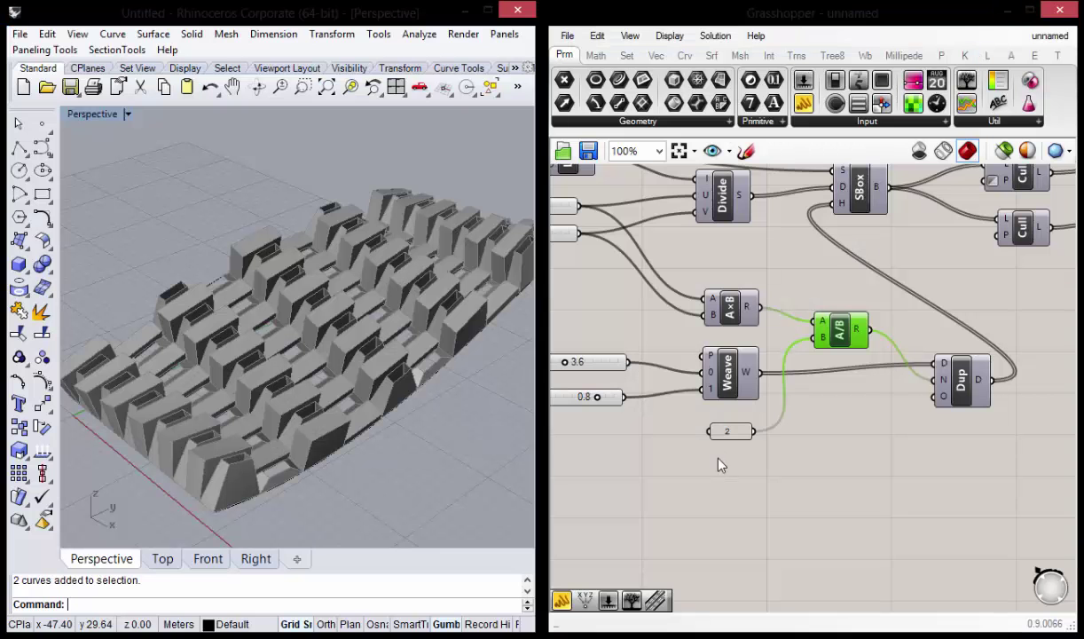
pyautogui.scroll(-3, 690, 440)
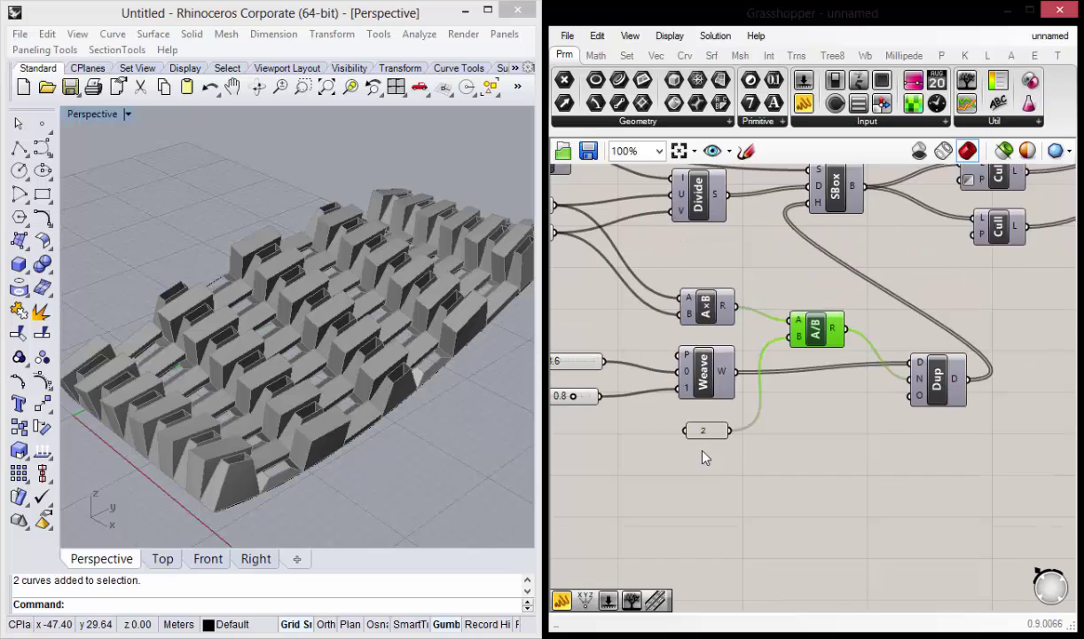
pyautogui.scroll(2, 674, 429)
pyautogui.doubleClick(701, 414)
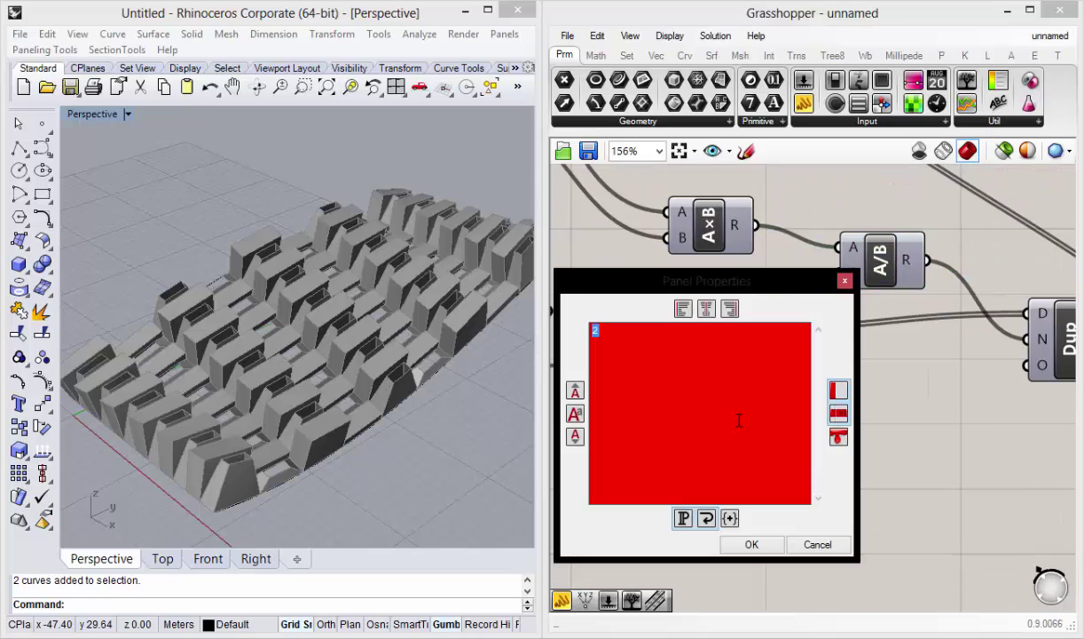
pyautogui.write('5')
pyautogui.click(749, 543)
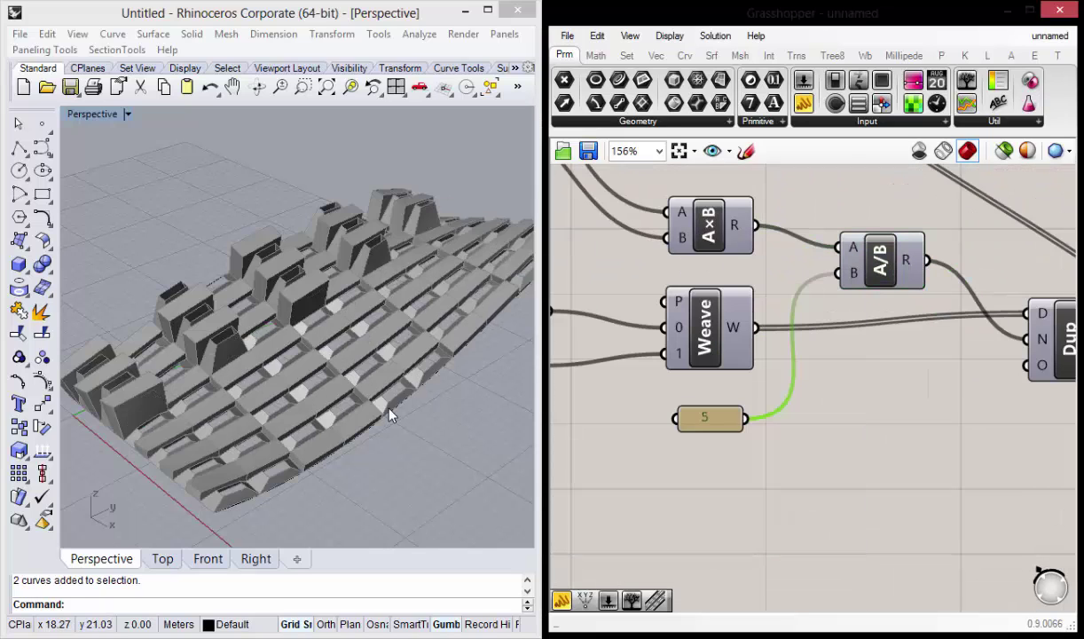
pyautogui.moveTo(251, 354)
pyautogui.mouseDown(button='right')
pyautogui.moveTo(305, 285)
pyautogui.moveTo(341, 316)
pyautogui.mouseUp(button='right')
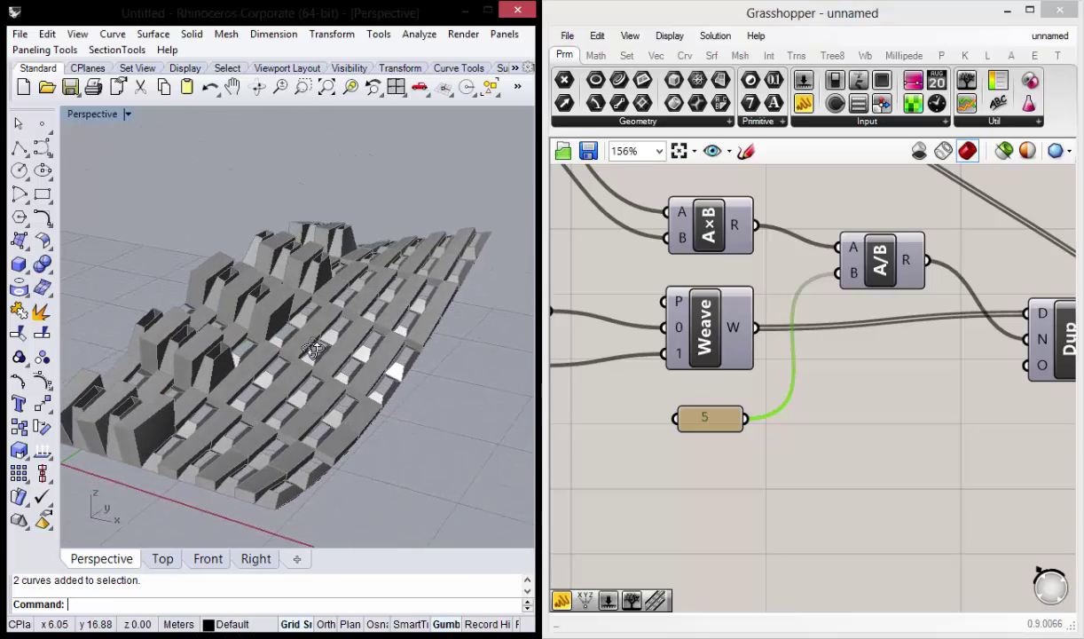
pyautogui.moveTo(340, 316); pyautogui.dragTo(466, 293, button='right')
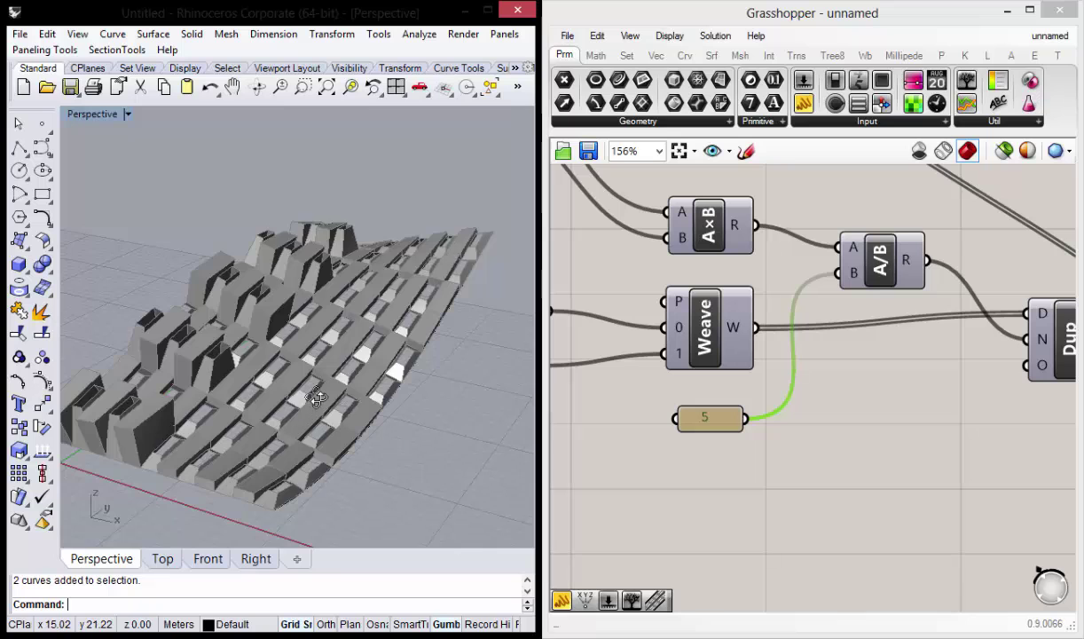
pyautogui.moveTo(310, 387)
pyautogui.mouseDown(button='right')
pyautogui.moveTo(315, 375)
pyautogui.moveTo(317, 404)
pyautogui.moveTo(263, 367)
pyautogui.mouseUp(button='right')
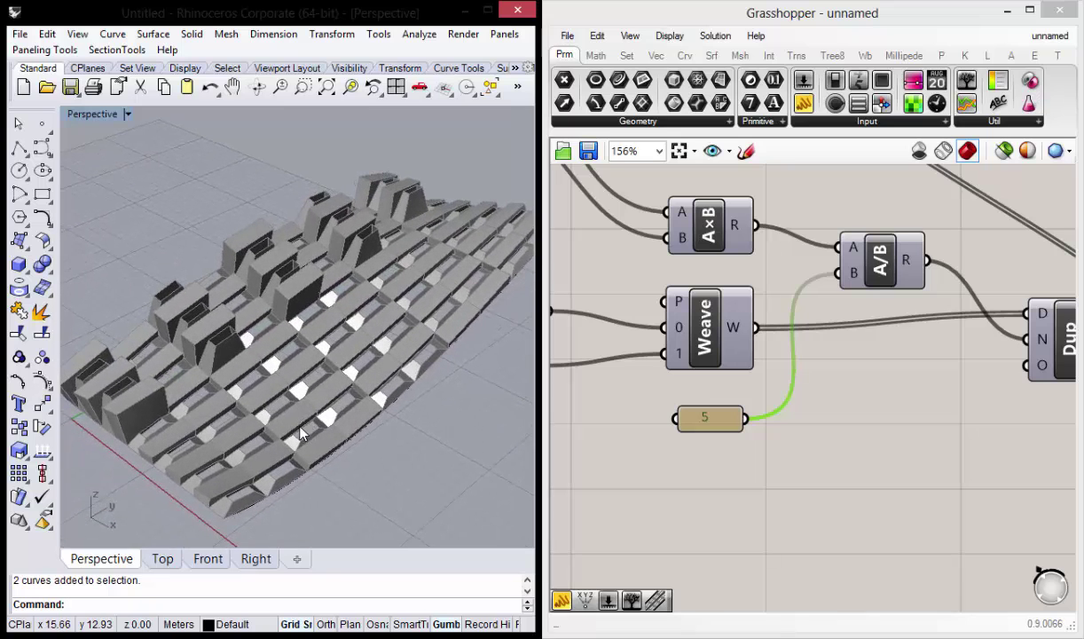
# Change the divisor panel value from 5 to 4.5.
pyautogui.doubleClick(706, 417)
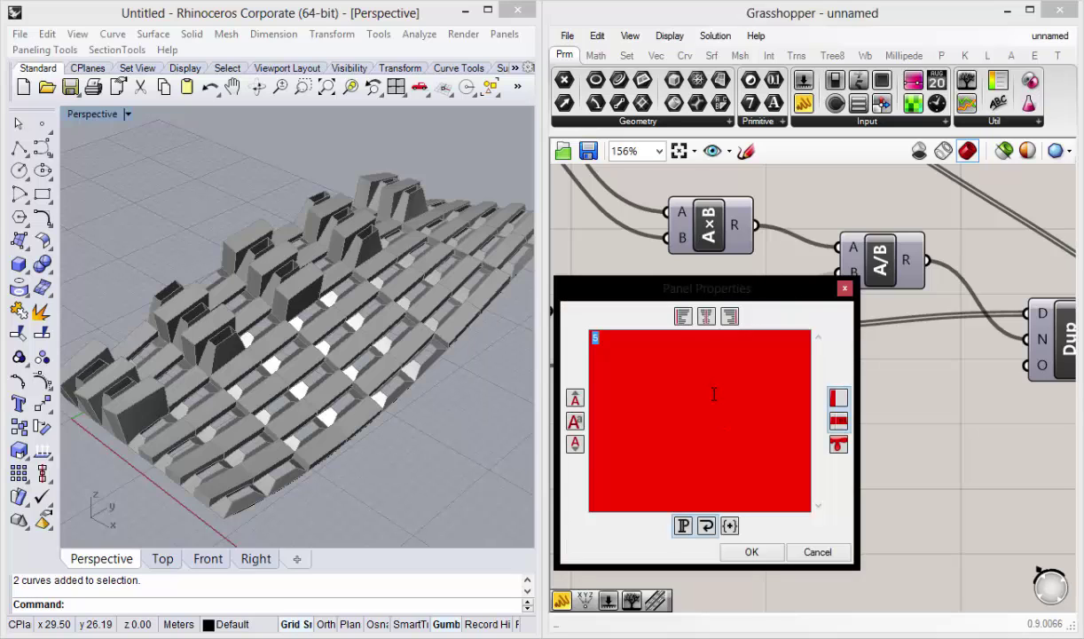
pyautogui.click(743, 552)
pyautogui.moveTo(369, 400)
pyautogui.mouseDown(button='right')
pyautogui.moveTo(434, 351)
pyautogui.moveTo(284, 399)
pyautogui.moveTo(304, 392)
pyautogui.mouseUp(button='right')
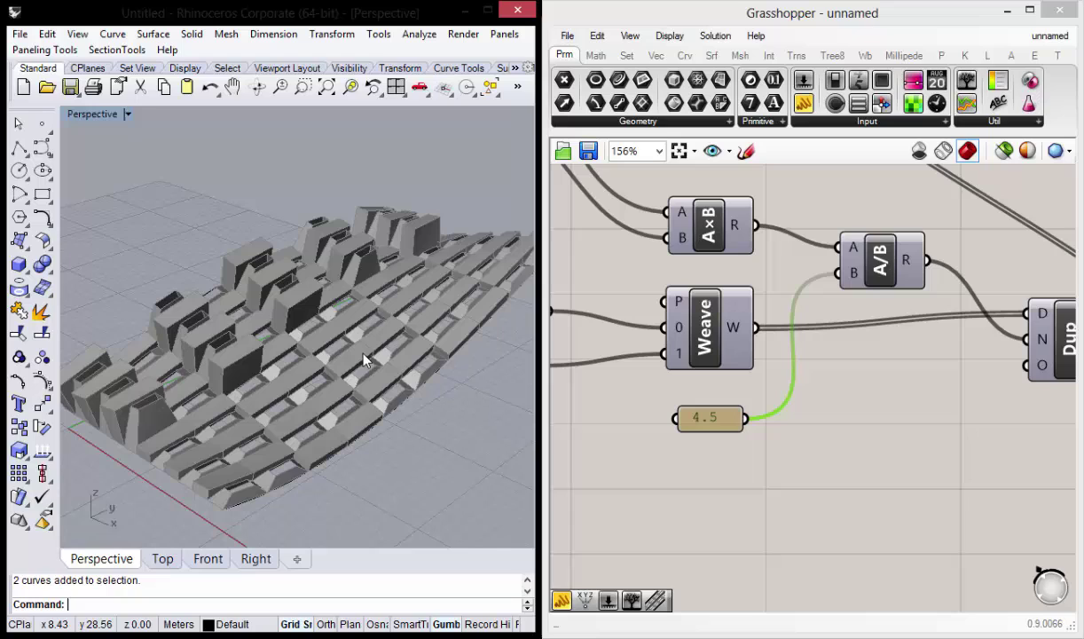
# Change the divisor panel value to 3.5 and review the count components.
pyautogui.doubleClick(706, 424)
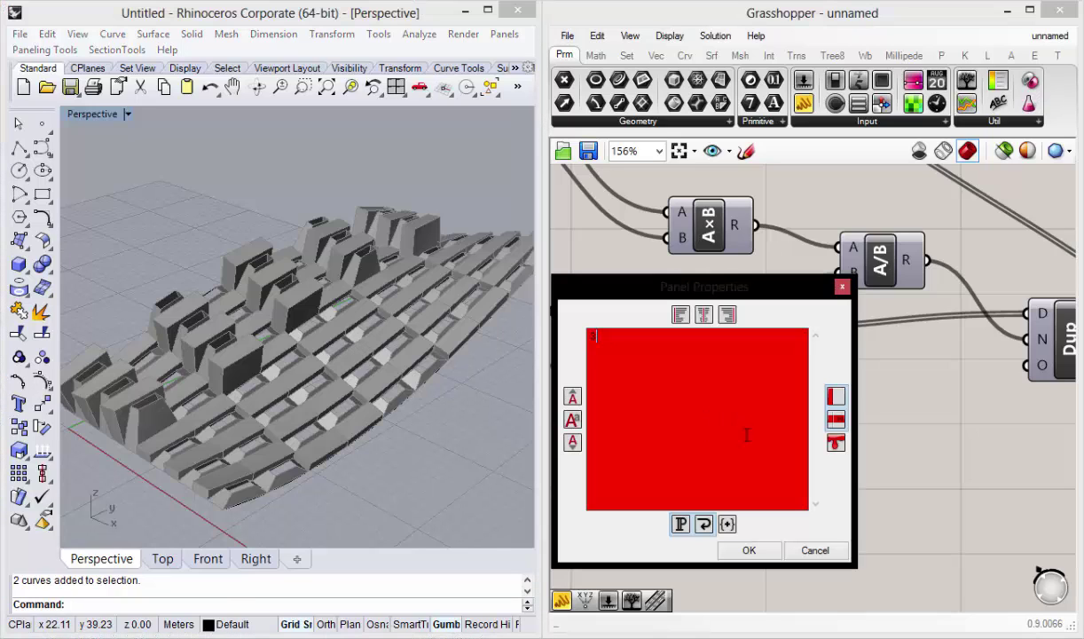
pyautogui.click(763, 548)
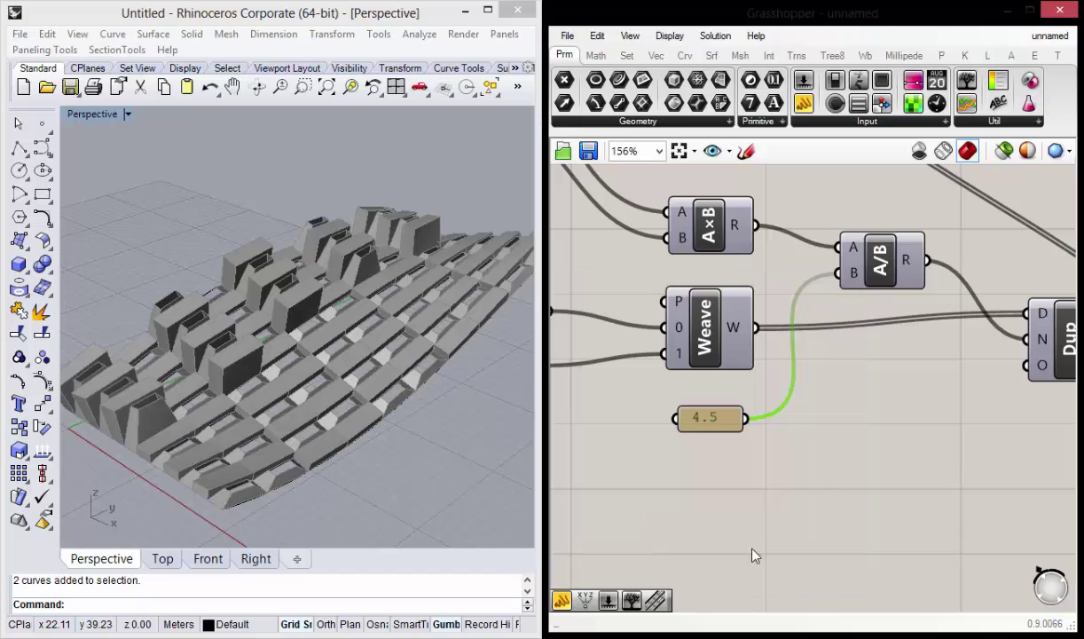
pyautogui.moveTo(663, 283); pyautogui.dragTo(770, 411, button='right')
pyautogui.scroll(-2, 709, 356)
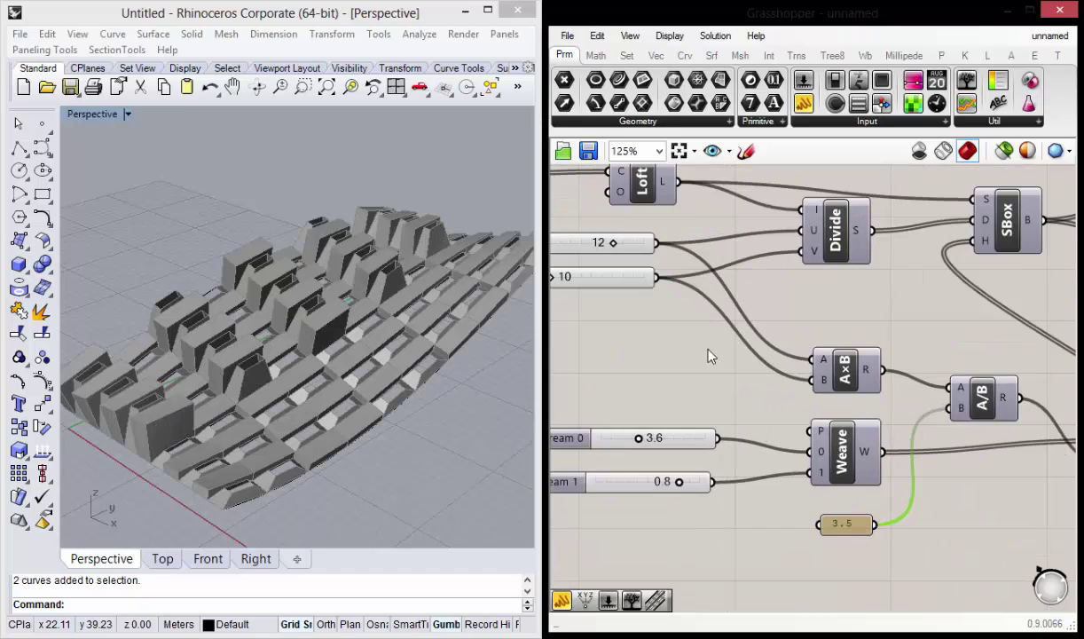
pyautogui.moveTo(709, 356); pyautogui.dragTo(721, 429, button='right')
pyautogui.scroll(-4, 645, 266)
# Change the Factor value from 0.8 to 0.5.
pyautogui.scroll(4, 740, 352)
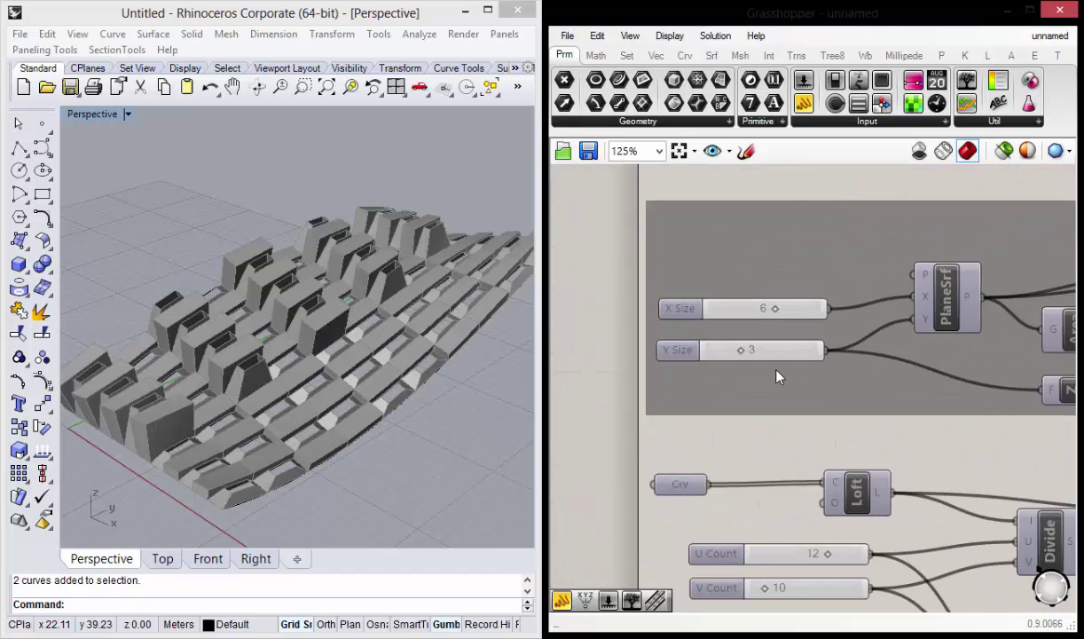
pyautogui.moveTo(701, 267); pyautogui.dragTo(768, 351, button='right')
pyautogui.scroll(-3, 768, 351)
pyautogui.scroll(3, 752, 282)
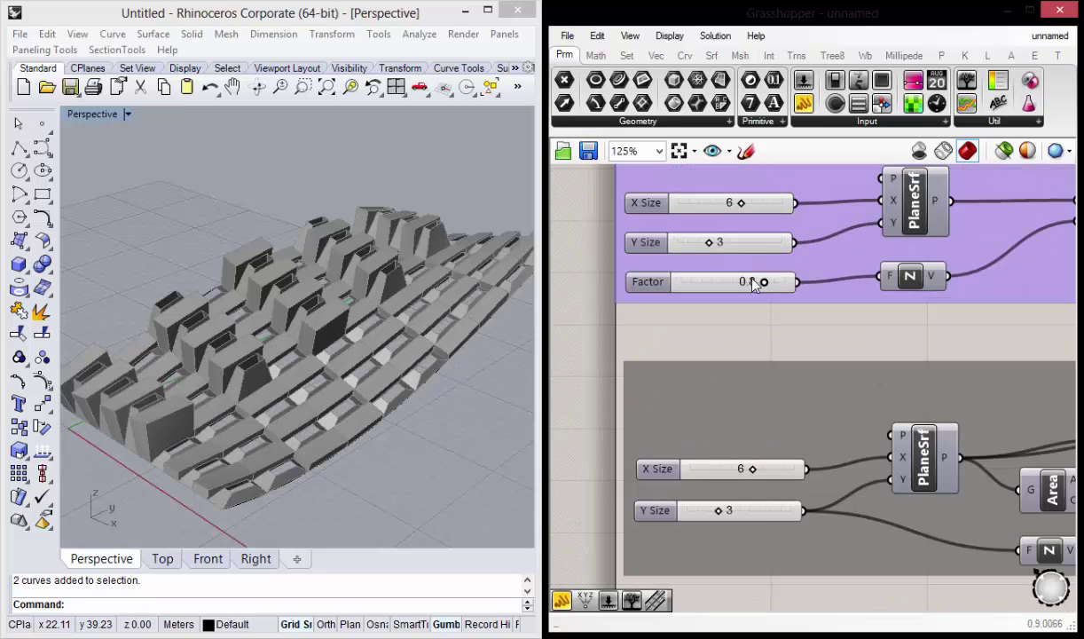
pyautogui.doubleClick(756, 281)
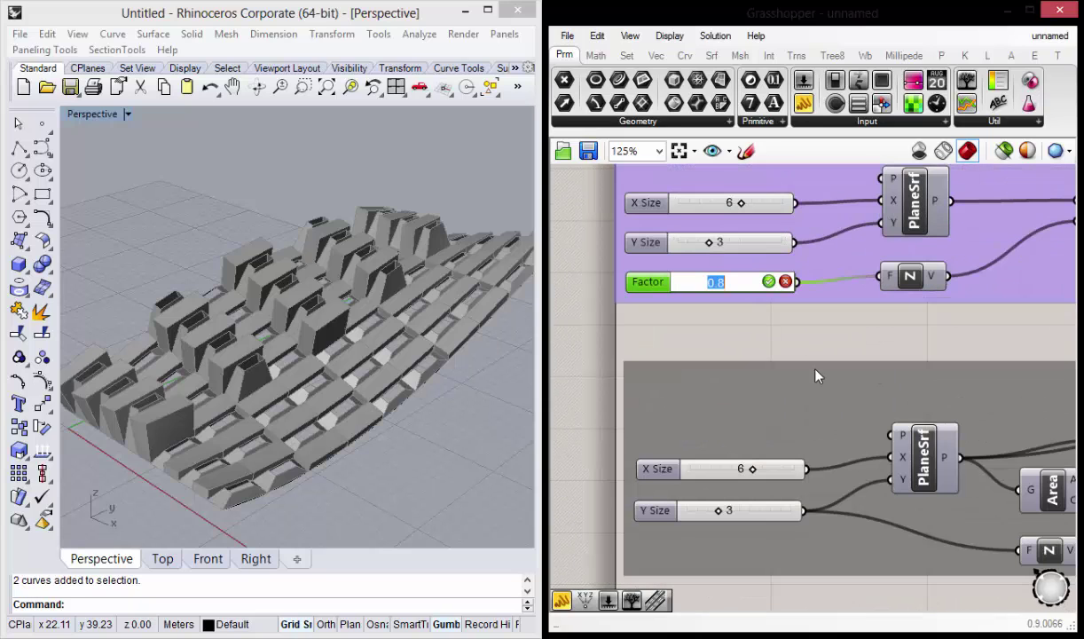
pyautogui.write('.5')
pyautogui.click(769, 282)
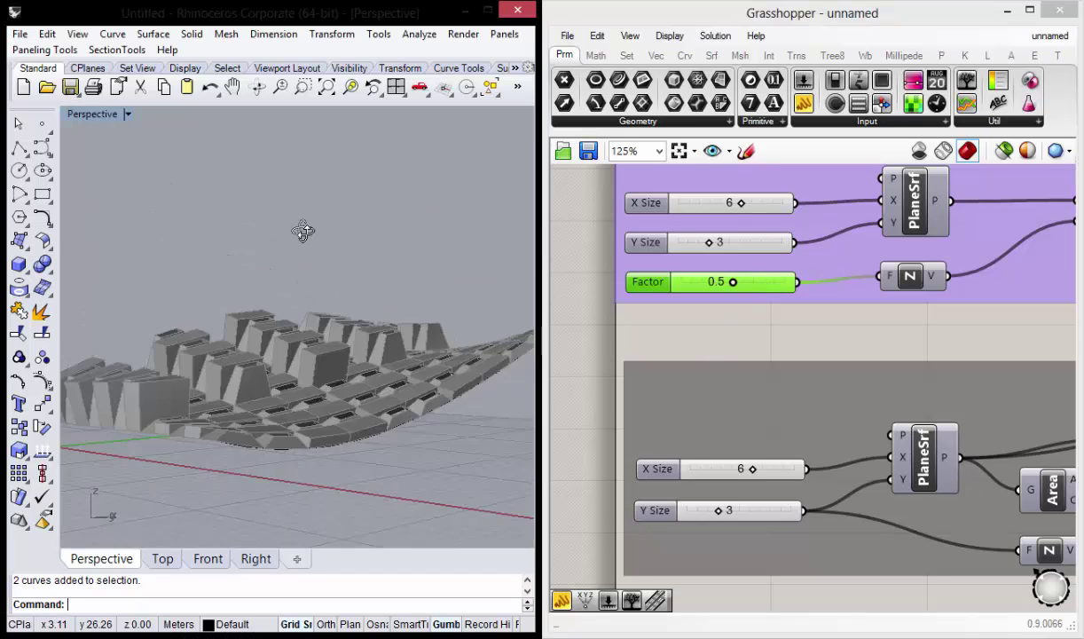
# Try adjusting the Y Size value and pan around to review the definition.
pyautogui.scroll(-2, 763, 351)
pyautogui.scroll(2, 737, 435)
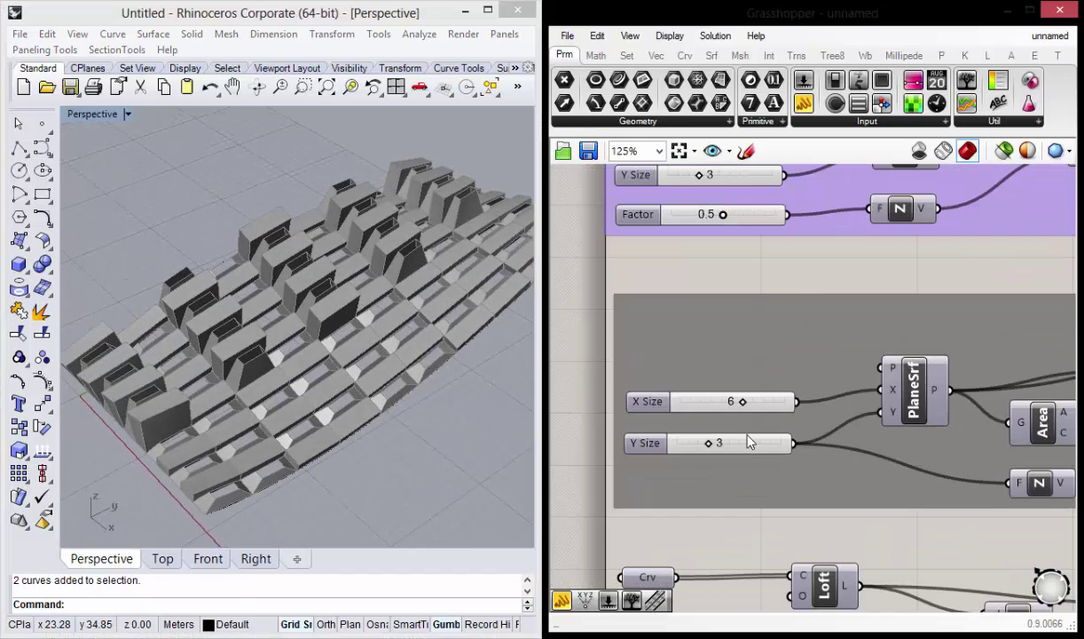
pyautogui.scroll(3, 709, 433)
pyautogui.moveTo(693, 435); pyautogui.dragTo(671, 454)
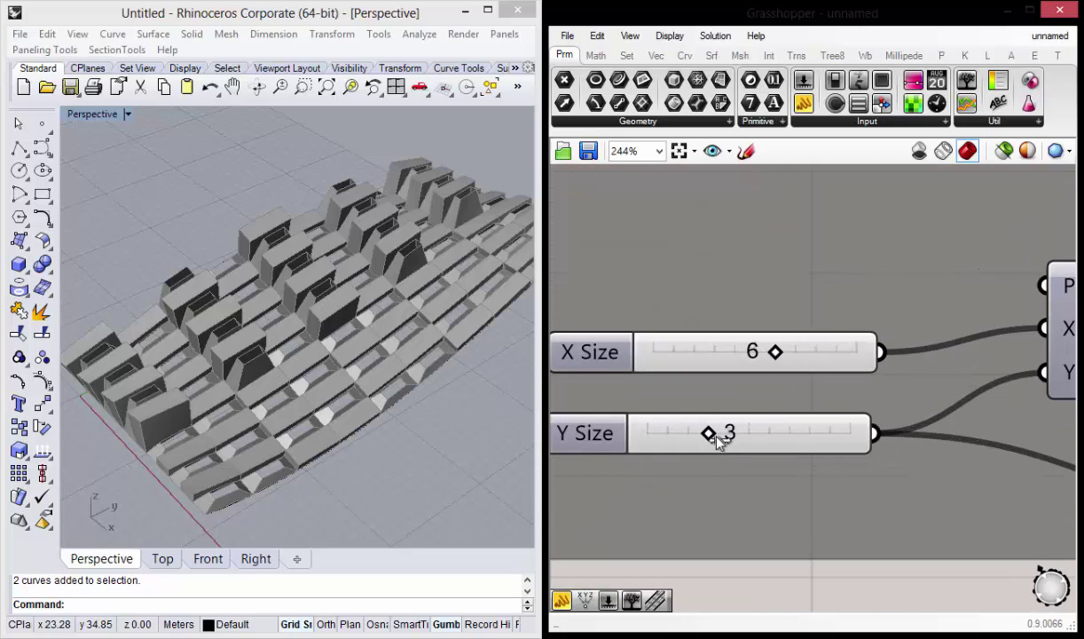
pyautogui.scroll(-1, 686, 448)
pyautogui.scroll(-3, 709, 406)
pyautogui.scroll(-1, 833, 388)
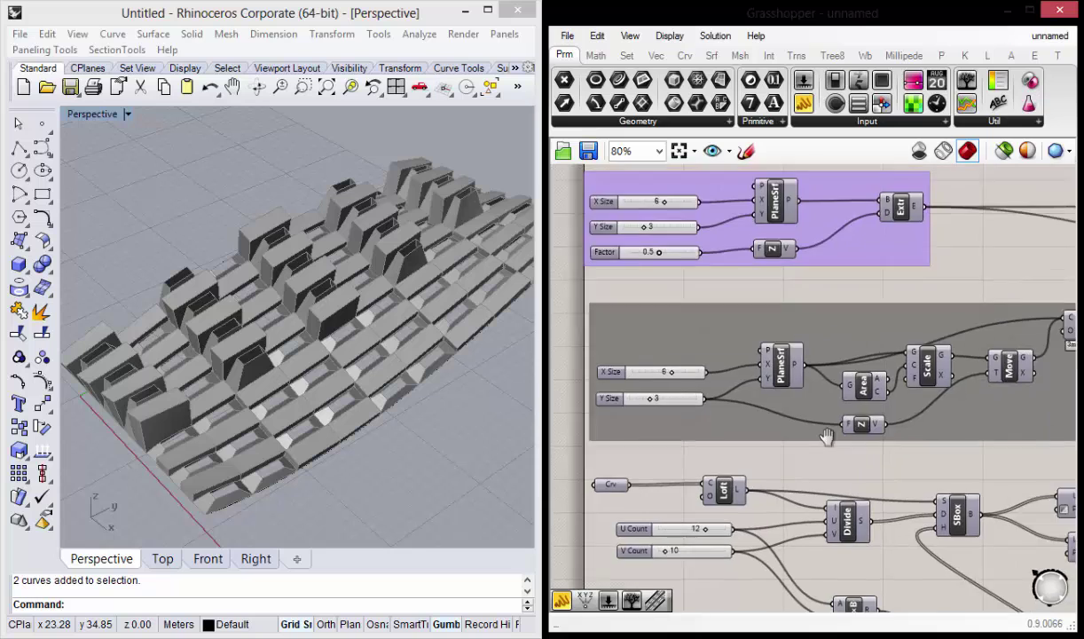
pyautogui.scroll(-1, 887, 364)
pyautogui.scroll(2, 906, 348)
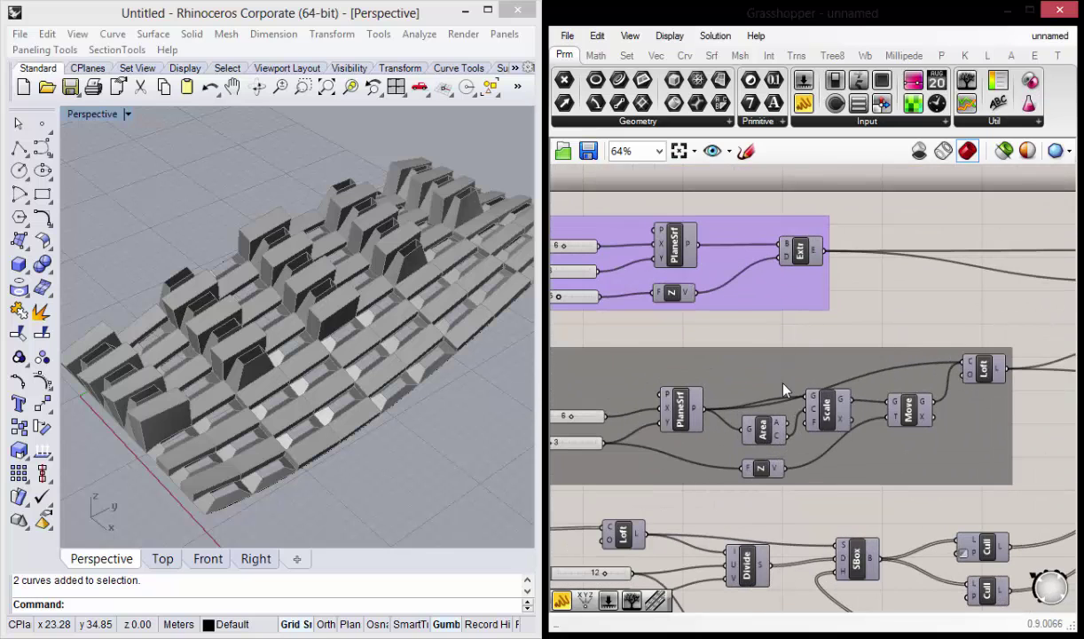
pyautogui.scroll(-1, 785, 390)
pyautogui.moveTo(716, 380); pyautogui.dragTo(770, 312, button='right')
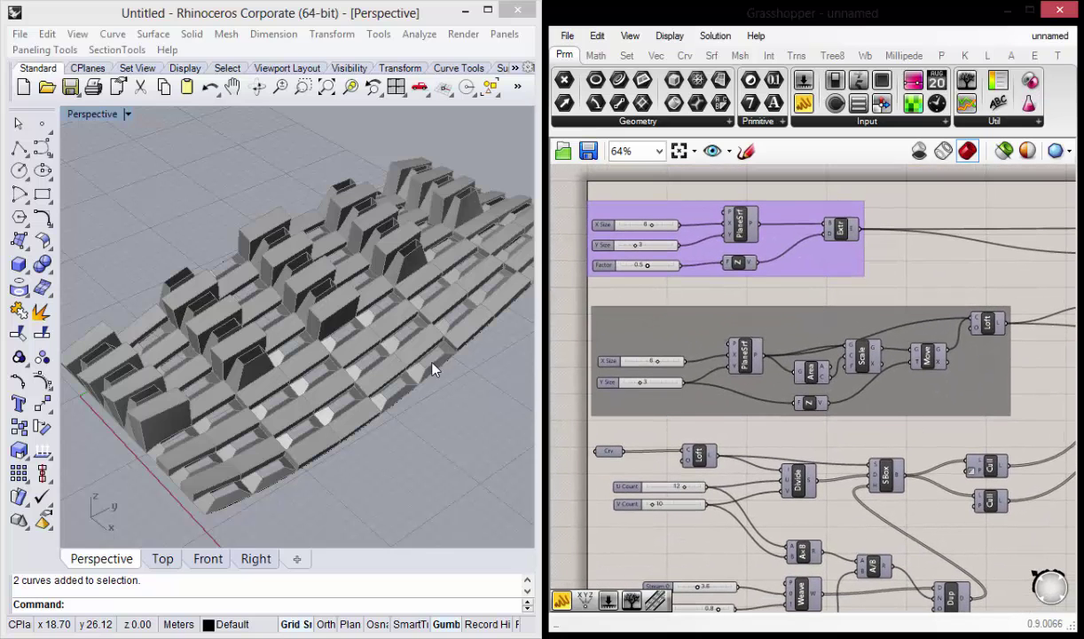
pyautogui.moveTo(737, 612); pyautogui.dragTo(708, 495, button='right')
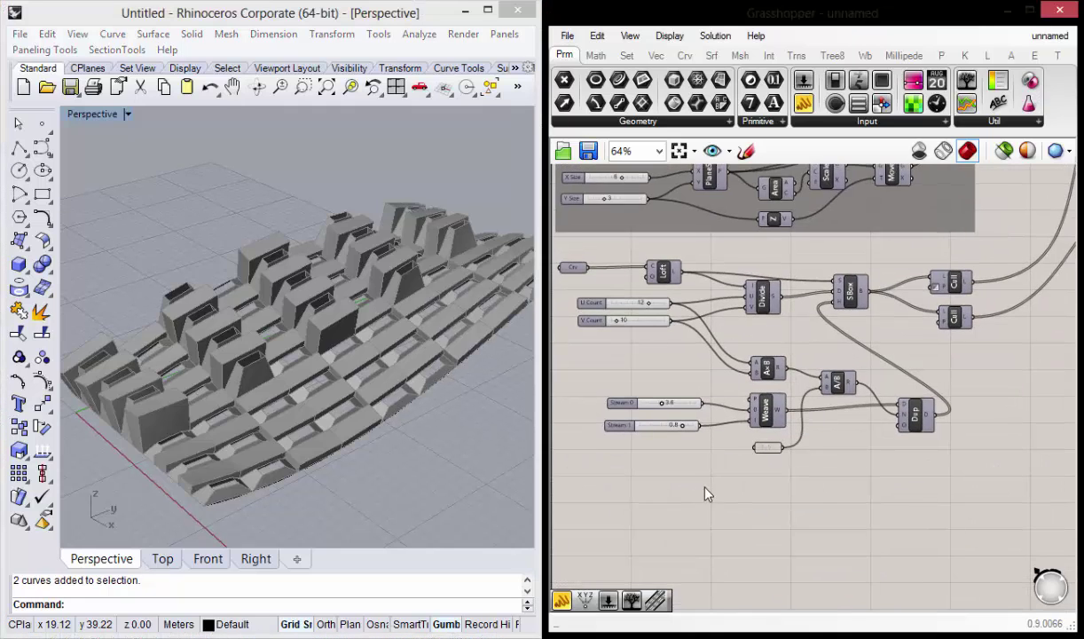
pyautogui.scroll(1, 701, 474)
pyautogui.scroll(2, 683, 457)
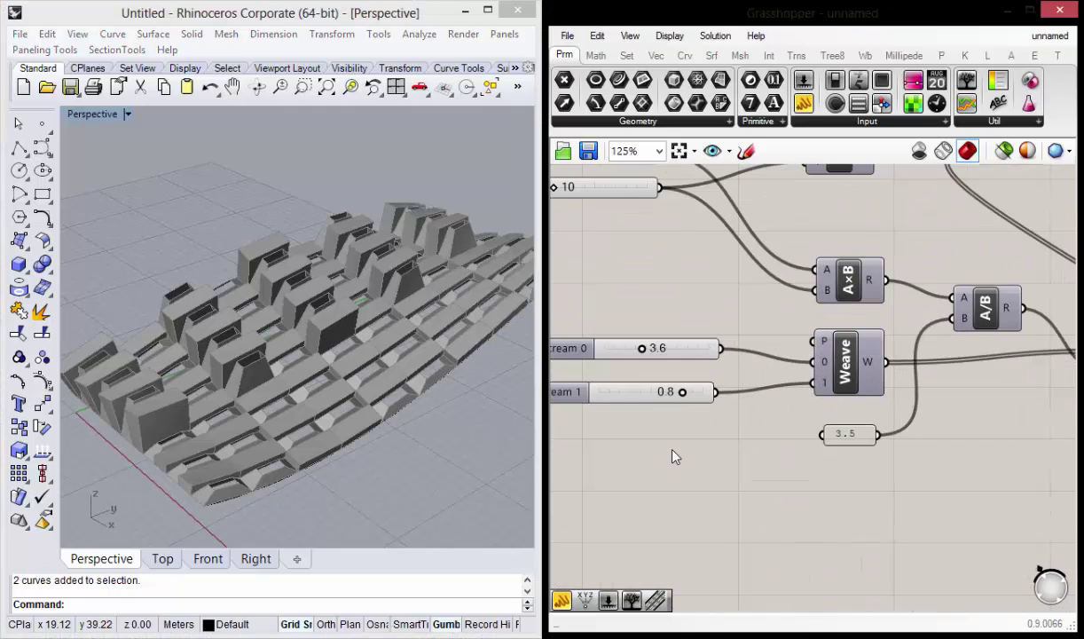
# Set Stream 1 from 0.8 to 0.5 and orbit to inspect the boxes.
pyautogui.doubleClick(665, 397)
pyautogui.write('.5')
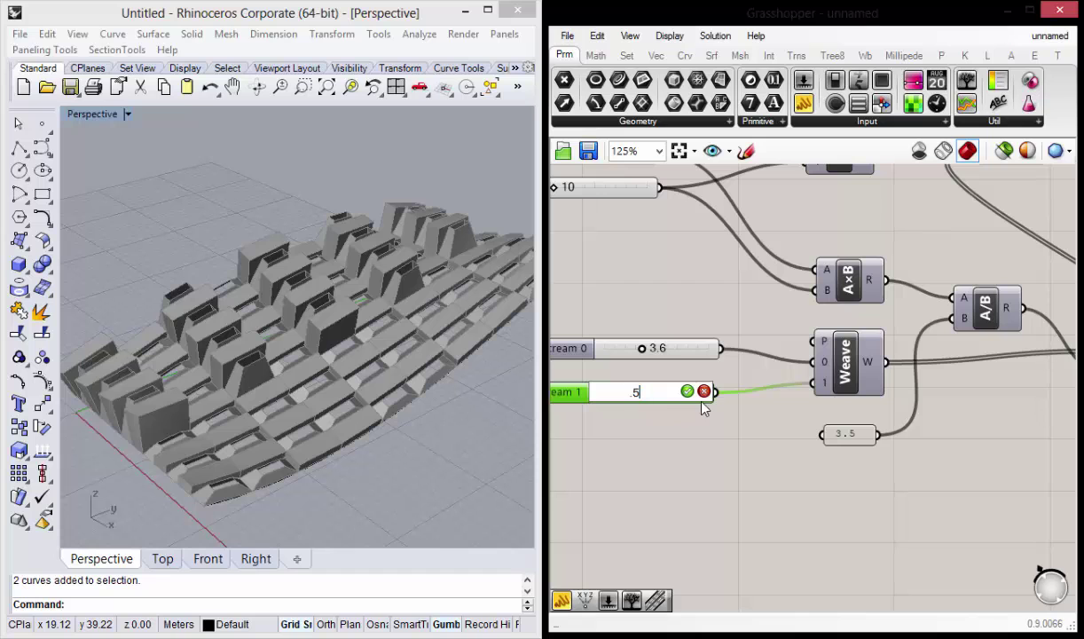
pyautogui.click(687, 392)
pyautogui.moveTo(301, 358)
pyautogui.mouseDown(button='right')
pyautogui.moveTo(324, 324)
pyautogui.moveTo(306, 338)
pyautogui.mouseUp(button='right')
pyautogui.moveTo(631, 401); pyautogui.dragTo(693, 396, button='right')
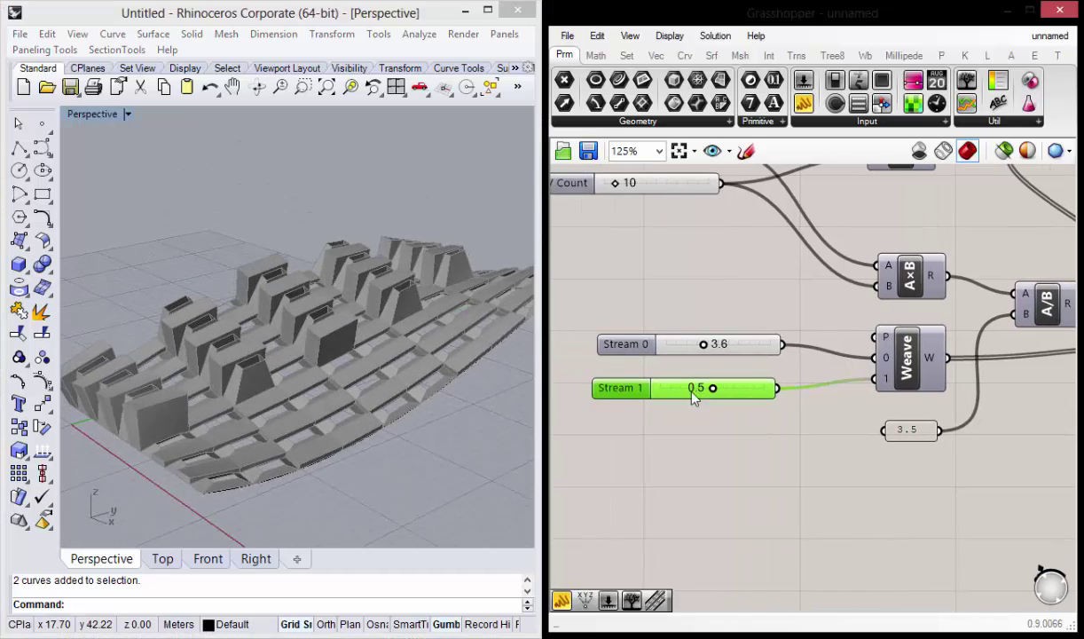
pyautogui.scroll(4, 692, 397)
pyautogui.moveTo(254, 350)
pyautogui.mouseDown(button='right')
pyautogui.moveTo(237, 322)
pyautogui.moveTo(199, 346)
pyautogui.moveTo(129, 426)
pyautogui.mouseUp(button='right')
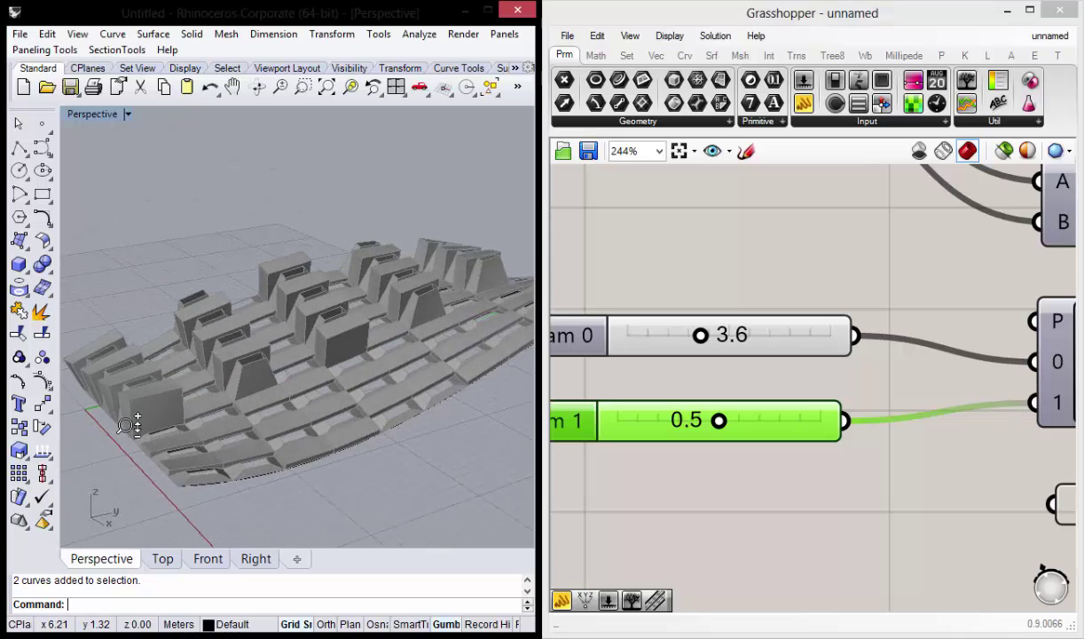
pyautogui.scroll(5, 129, 426)
pyautogui.moveTo(276, 322); pyautogui.dragTo(184, 259, button='right')
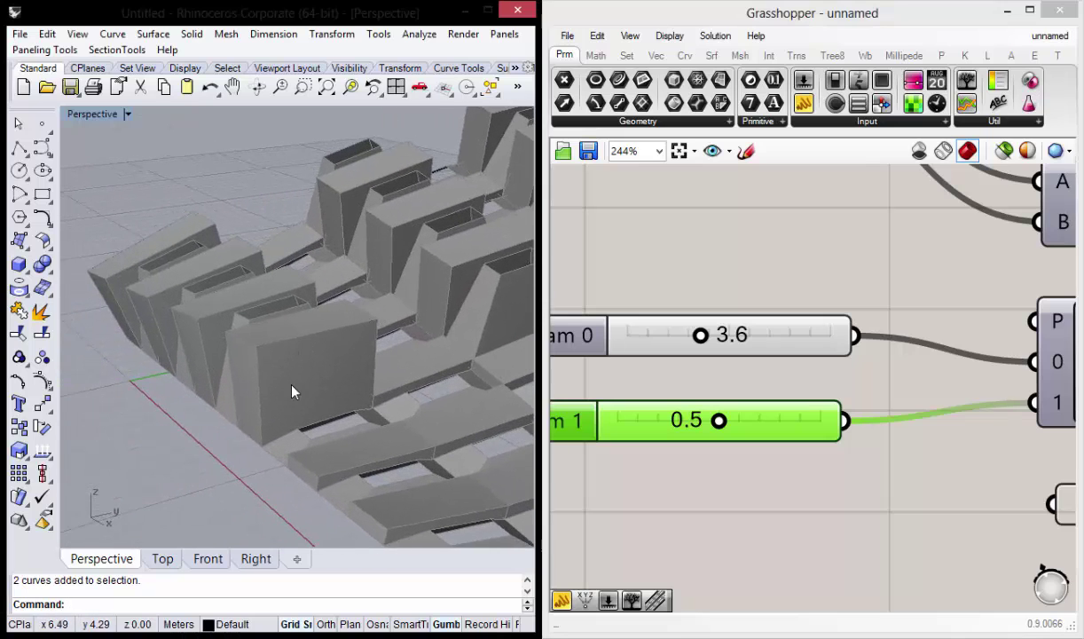
# Set Stream 0 from 3.6 to 2.5, lowering the tall boxes.
pyautogui.doubleClick(702, 335)
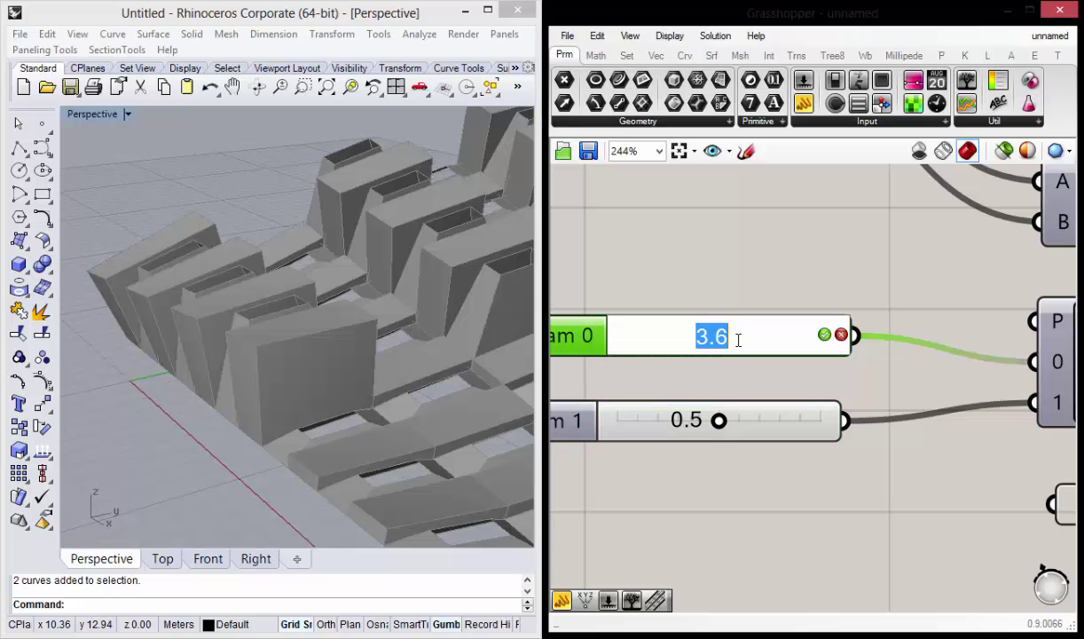
pyautogui.write('2.5')
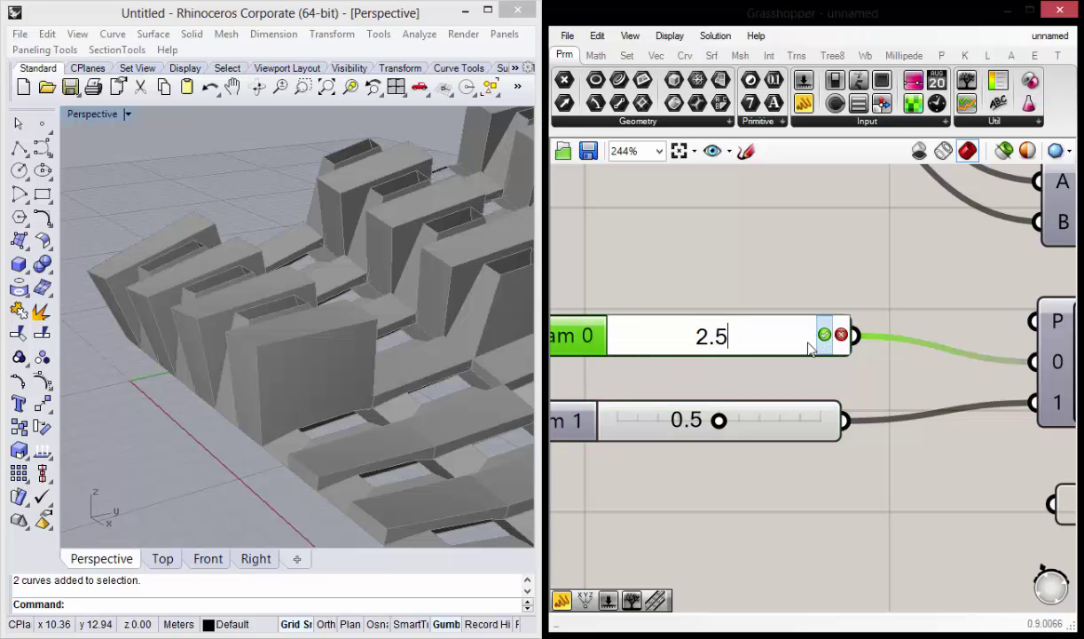
pyautogui.press('Return')
pyautogui.moveTo(319, 291)
pyautogui.mouseDown(button='right')
pyautogui.moveTo(399, 312)
pyautogui.moveTo(307, 339)
pyautogui.mouseUp(button='right')
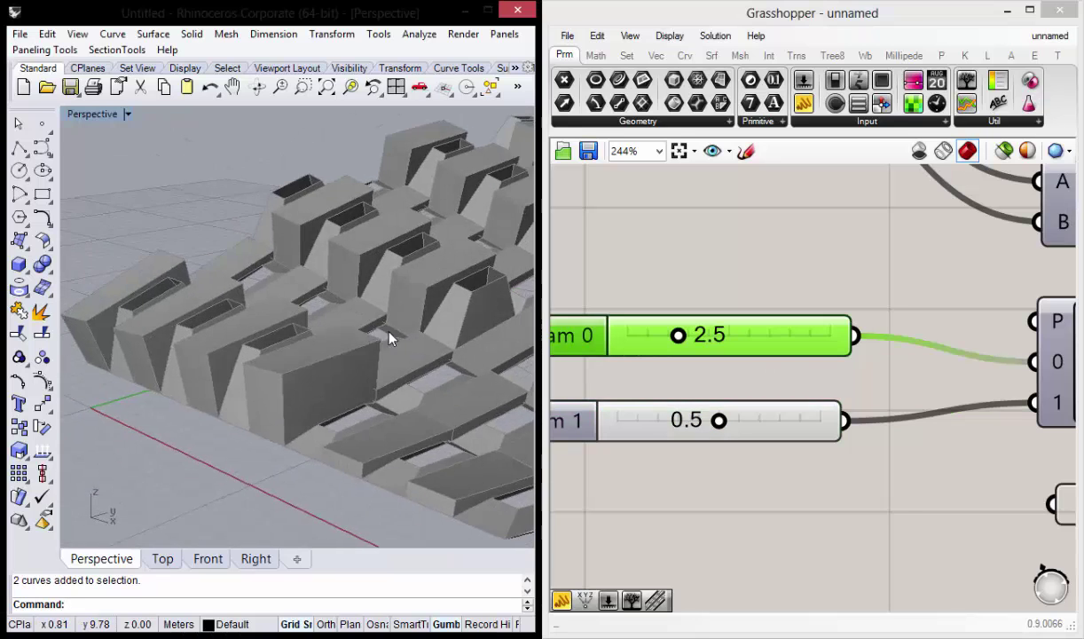
pyautogui.moveTo(376, 363)
pyautogui.mouseDown(button='right')
pyautogui.moveTo(318, 427)
pyautogui.moveTo(310, 387)
pyautogui.moveTo(363, 375)
pyautogui.moveTo(339, 295)
pyautogui.moveTo(345, 329)
pyautogui.moveTo(351, 310)
pyautogui.mouseUp(button='right')
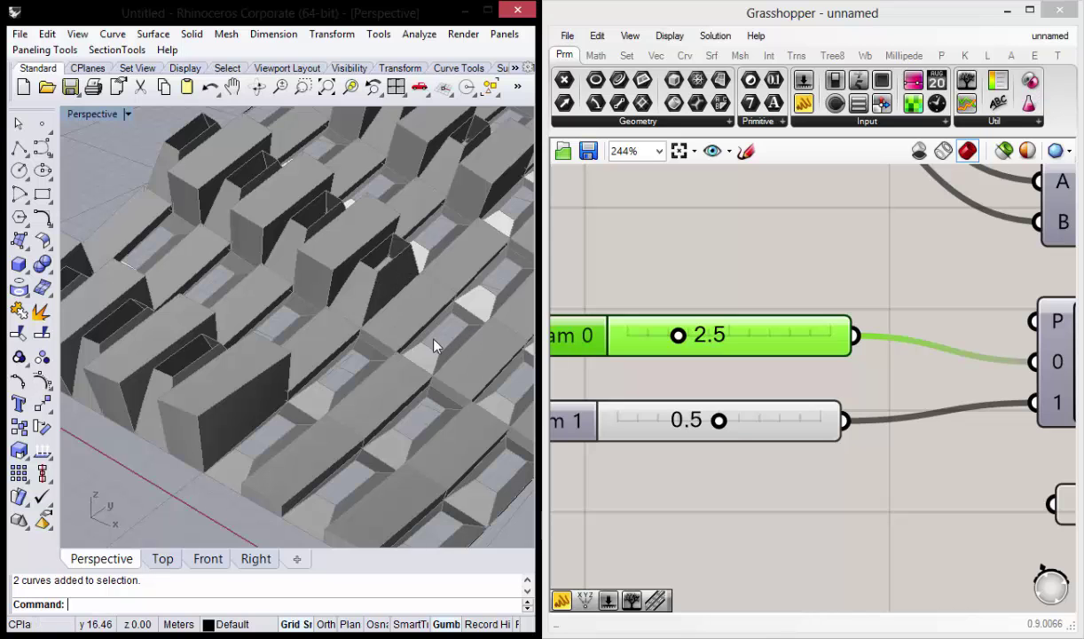
pyautogui.moveTo(460, 385); pyautogui.dragTo(410, 377, button='right')
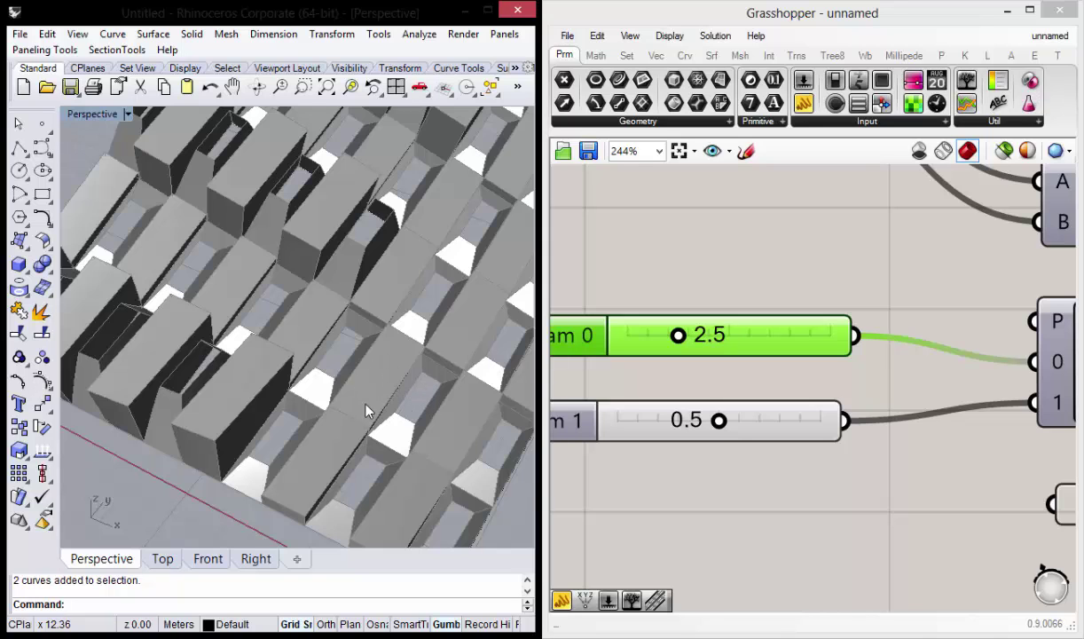
pyautogui.moveTo(367, 410); pyautogui.dragTo(247, 403, button='right')
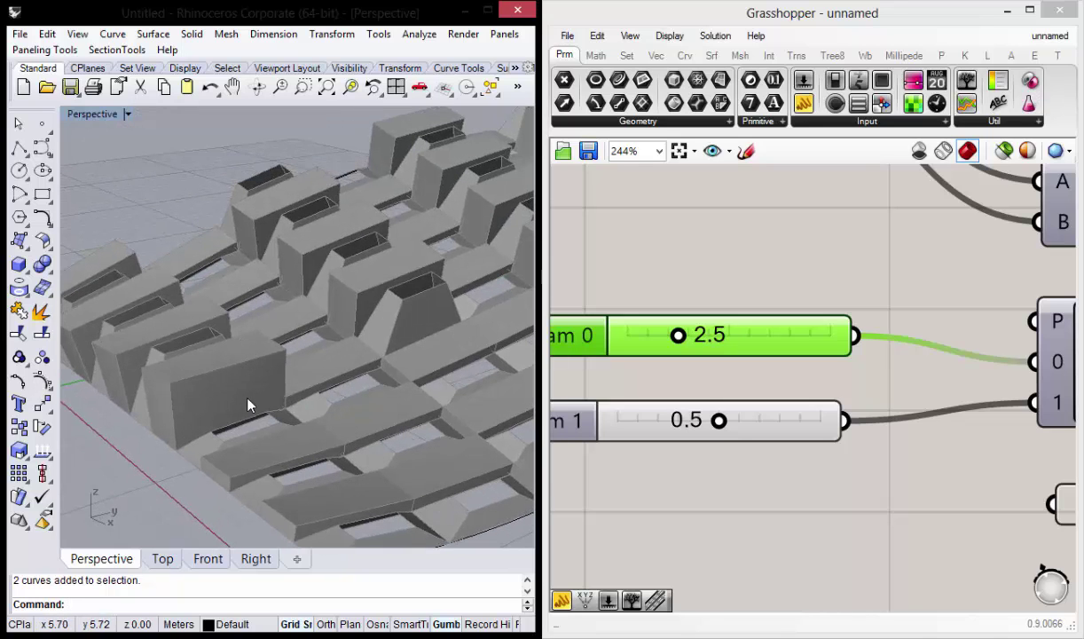
pyautogui.moveTo(326, 392)
pyautogui.mouseDown(button='right')
pyautogui.moveTo(334, 339)
pyautogui.moveTo(270, 379)
pyautogui.moveTo(284, 365)
pyautogui.mouseUp(button='right')
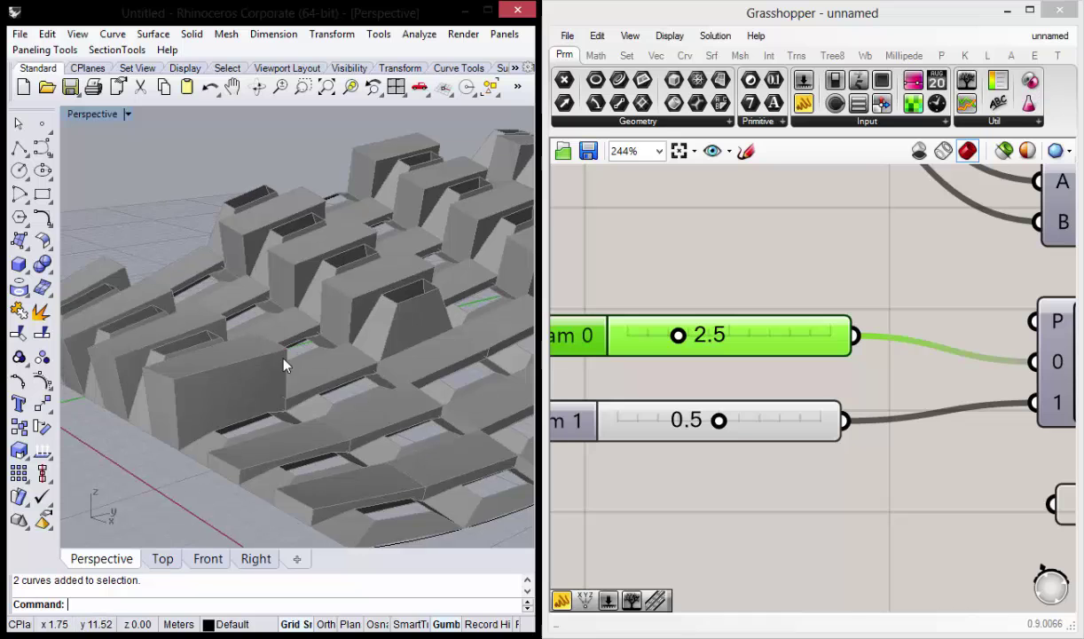
pyautogui.click(683, 251)
pyautogui.moveTo(273, 310); pyautogui.dragTo(259, 306, button='right')
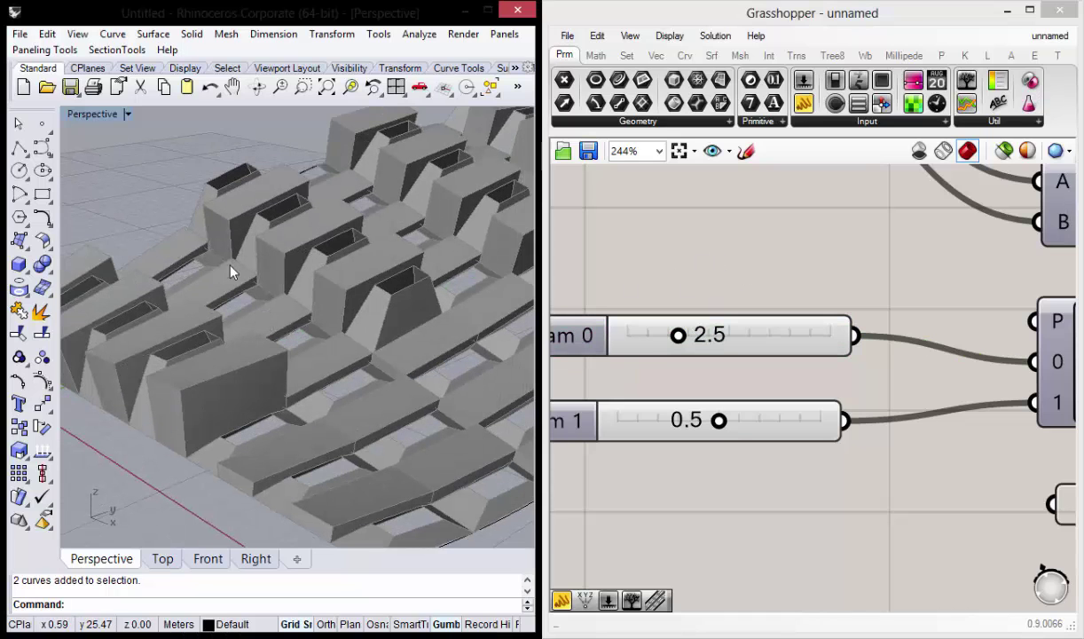
pyautogui.moveTo(230, 267); pyautogui.dragTo(362, 286, button='right')
pyautogui.scroll(-5, 341, 313)
pyautogui.scroll(4, 416, 244)
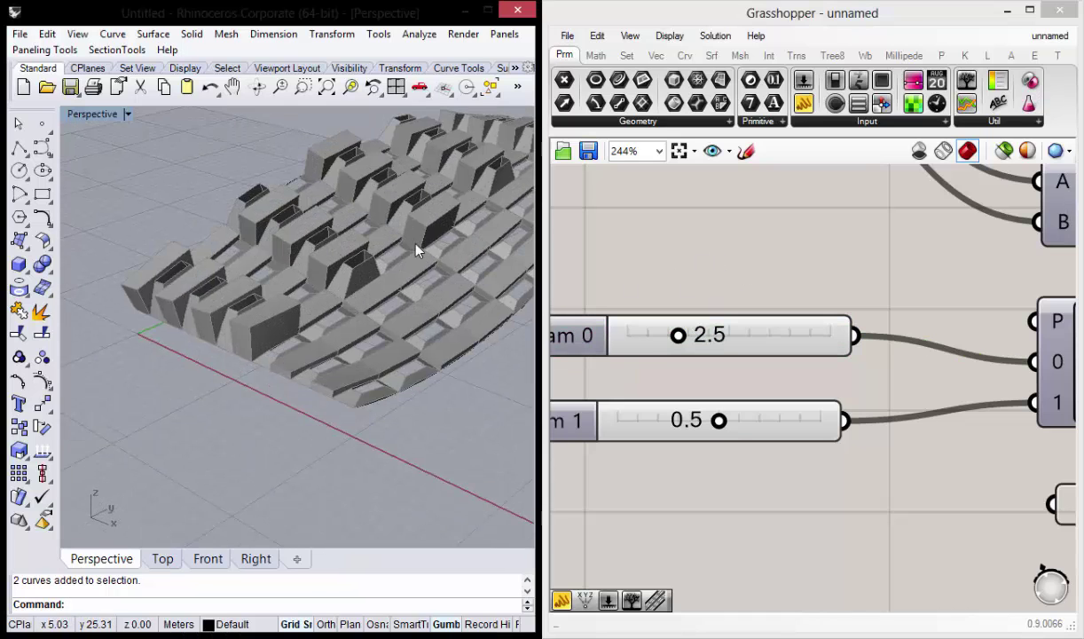
pyautogui.moveTo(416, 245)
pyautogui.mouseDown(button='right')
pyautogui.moveTo(341, 342)
pyautogui.moveTo(300, 337)
pyautogui.moveTo(339, 346)
pyautogui.moveTo(339, 358)
pyautogui.moveTo(395, 320)
pyautogui.moveTo(370, 346)
pyautogui.mouseUp(button='right')
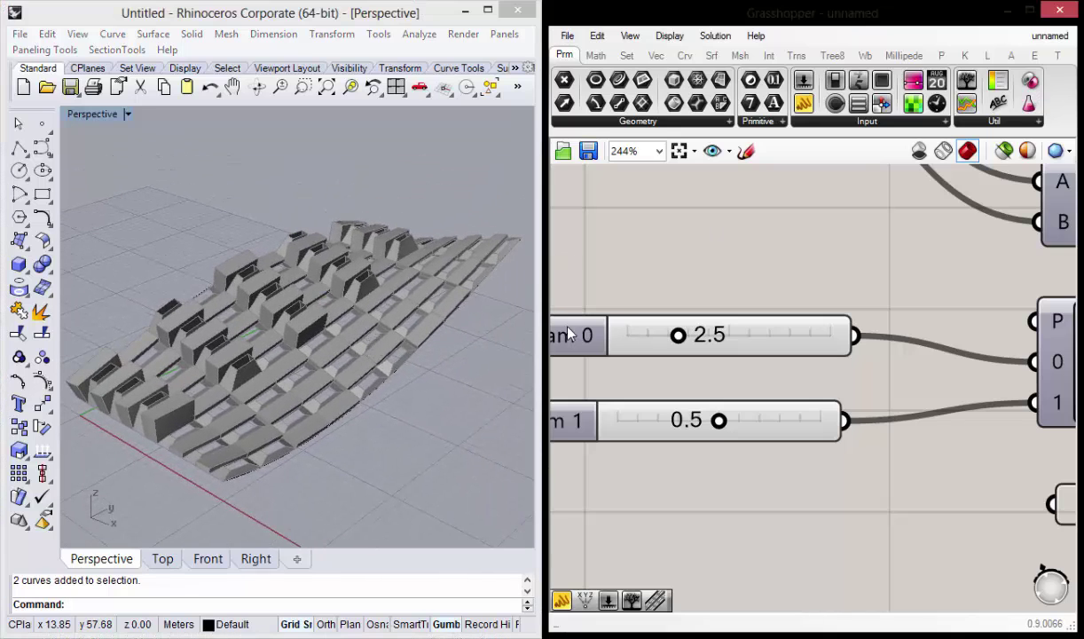
pyautogui.scroll(-2, 761, 264)
pyautogui.scroll(-4, 761, 264)
# Turn off the coloured Preview component's display.
pyautogui.moveTo(964, 300); pyautogui.dragTo(798, 438, button='right')
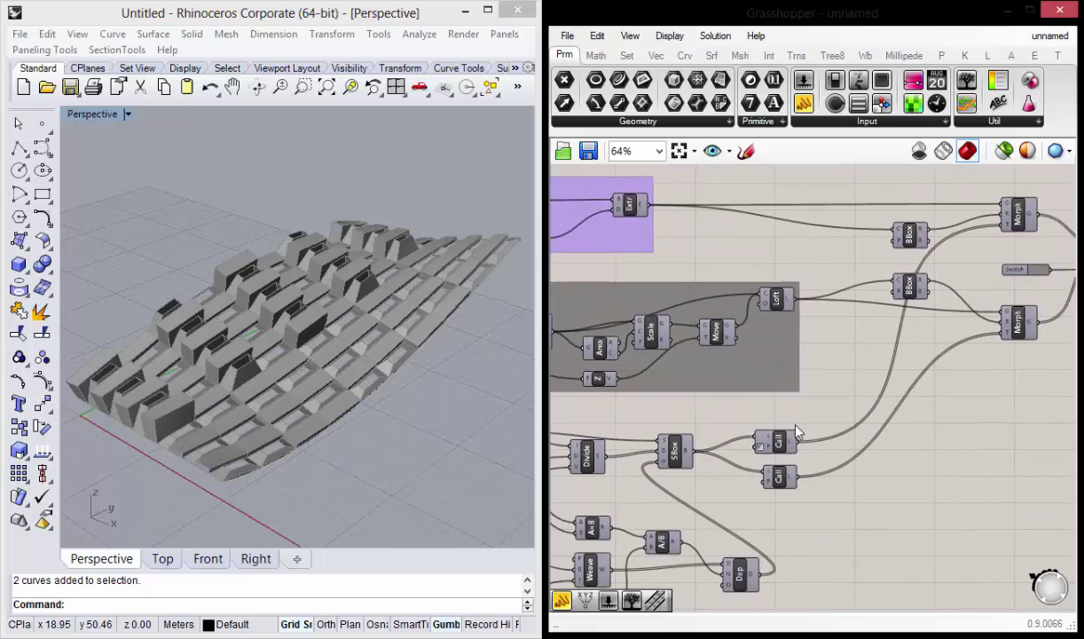
pyautogui.scroll(-1, 966, 417)
pyautogui.scroll(1, 966, 417)
pyautogui.moveTo(966, 416); pyautogui.dragTo(799, 512, button='right')
pyautogui.scroll(2, 795, 417)
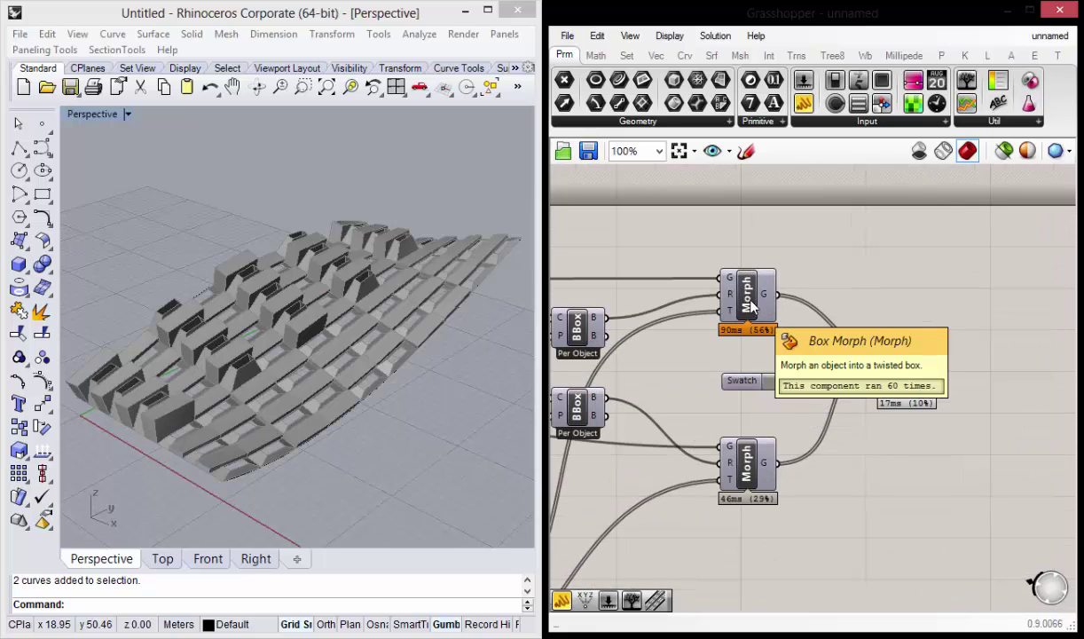
pyautogui.moveTo(750, 306); pyautogui.dragTo(760, 264, button='right')
pyautogui.click(922, 335)
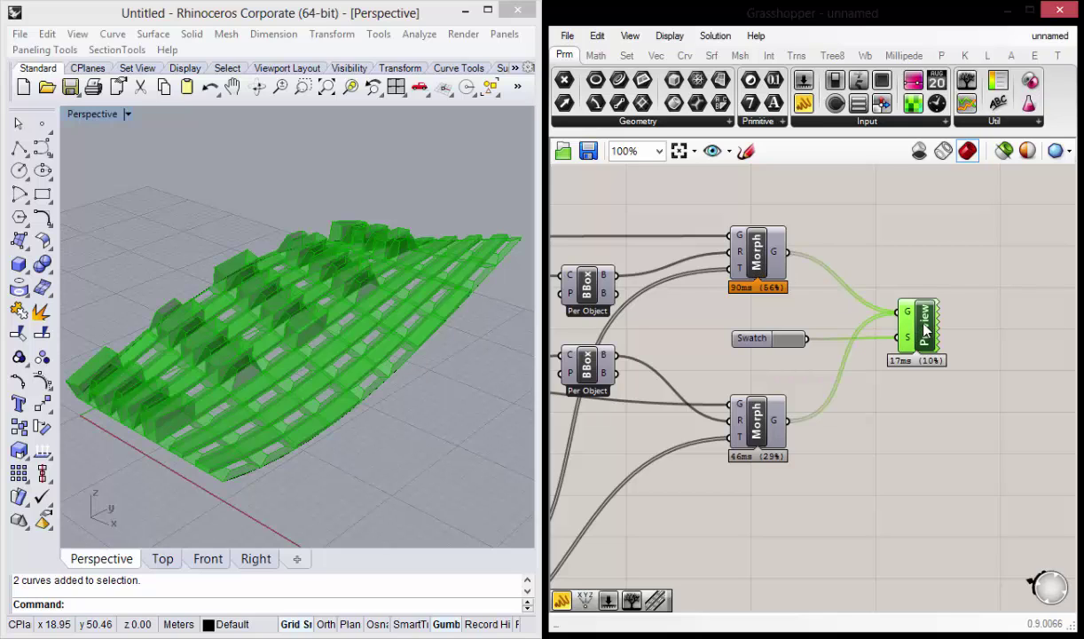
pyautogui.rightClick(923, 333)
pyautogui.click(948, 371)
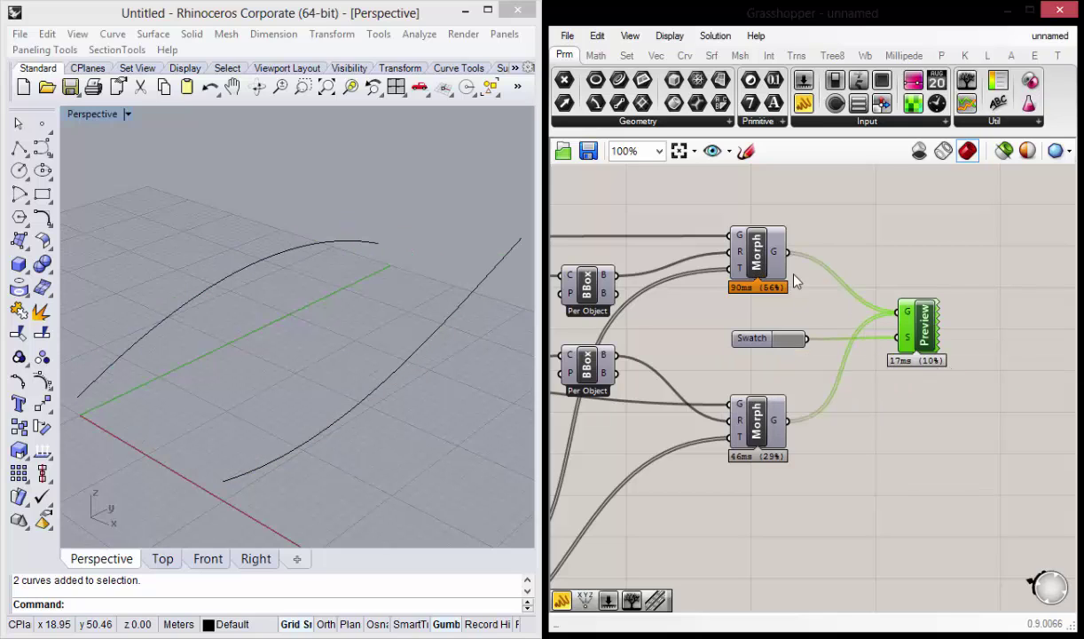
# Enable preview on both the upper and lower Morph components to compare panel sets.
pyautogui.click(768, 262)
pyautogui.rightClick(769, 257)
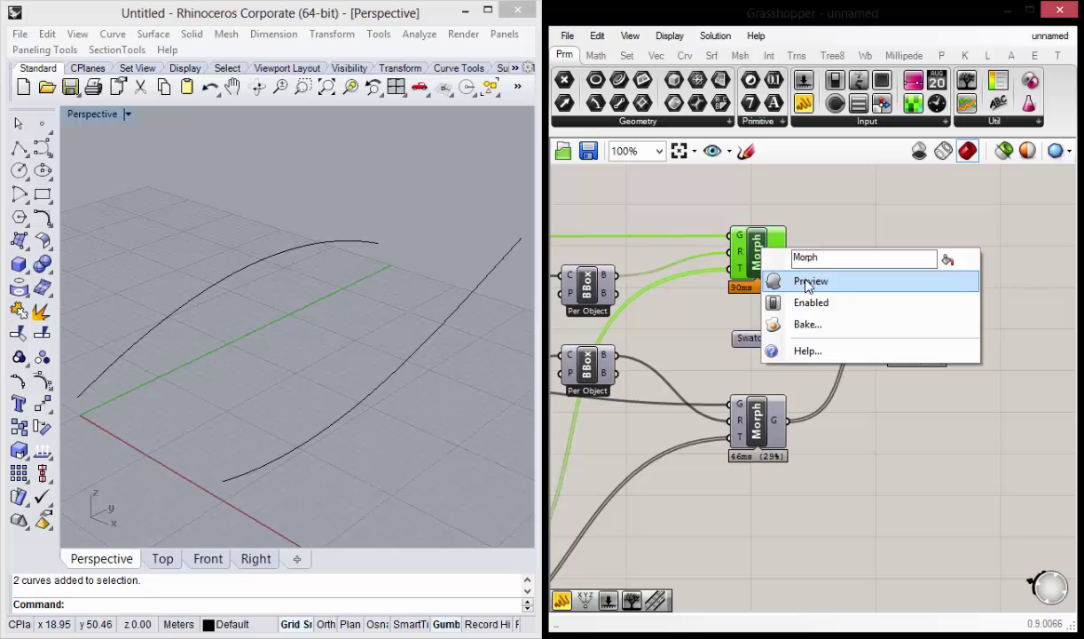
pyautogui.click(798, 281)
pyautogui.click(748, 424)
pyautogui.rightClick(756, 428)
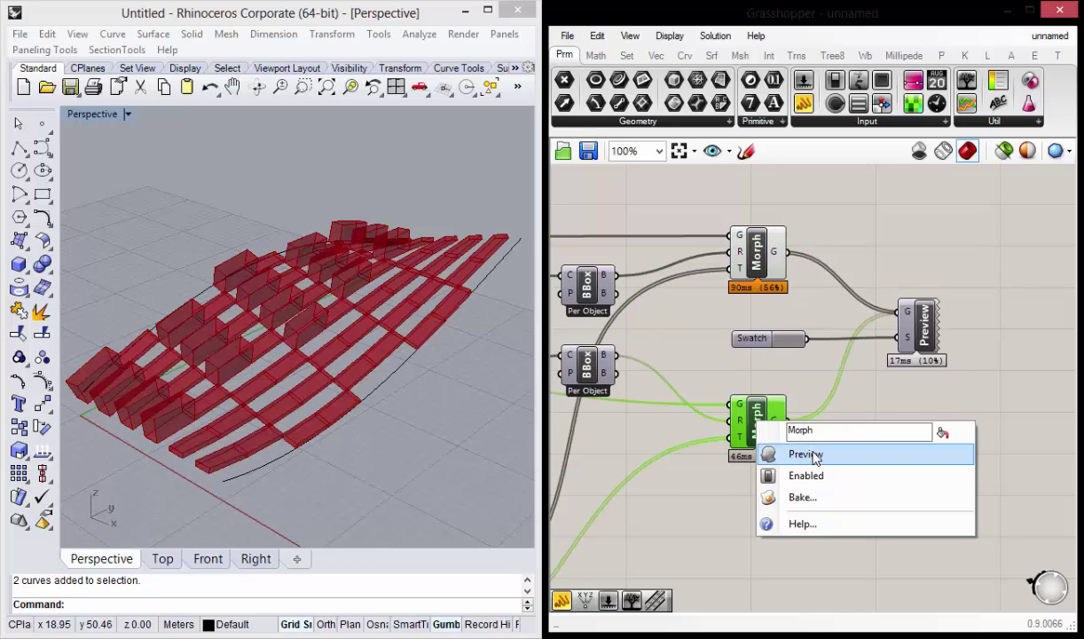
pyautogui.click(817, 452)
pyautogui.moveTo(344, 443); pyautogui.dragTo(293, 452, button='right')
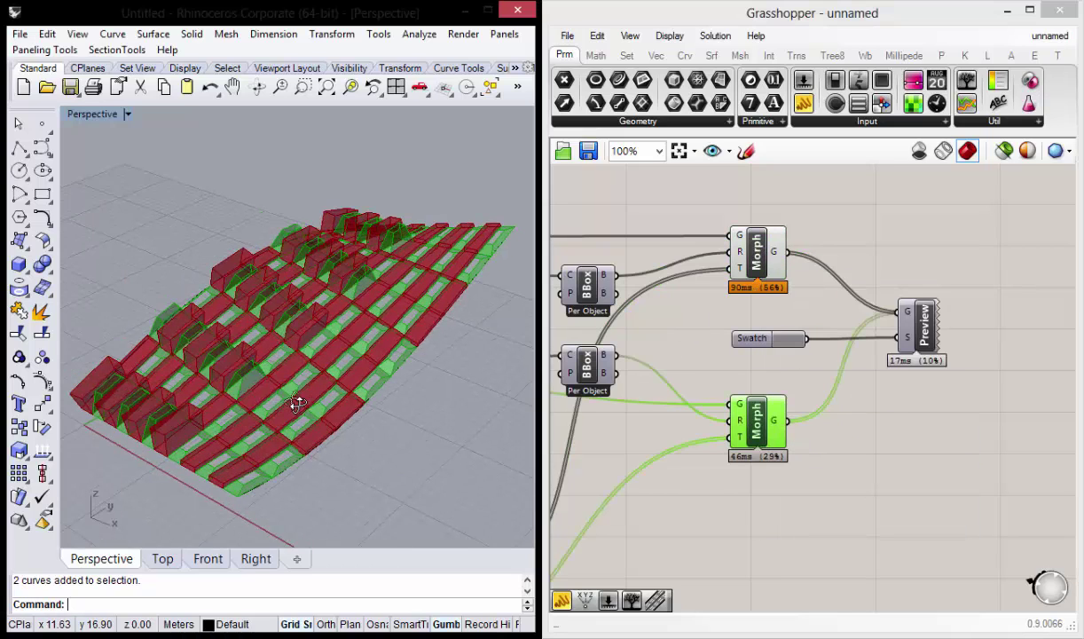
# Start baking the upper Morph component's panels.
pyautogui.click(715, 331)
pyautogui.click(756, 252)
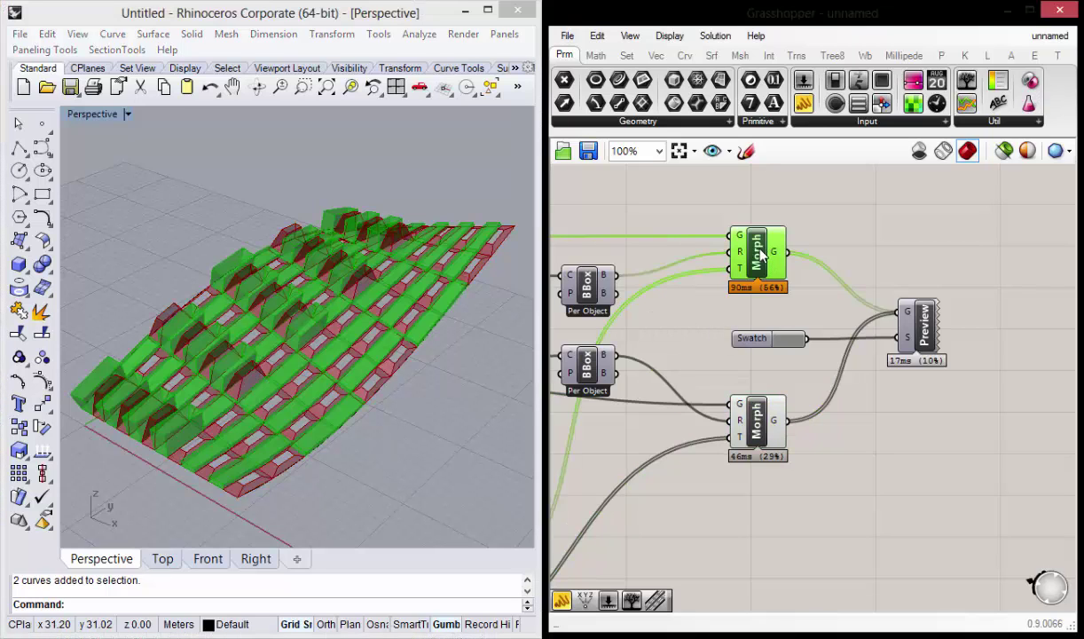
pyautogui.rightClick(760, 252)
pyautogui.click(803, 324)
pyautogui.write('Paneles 01')
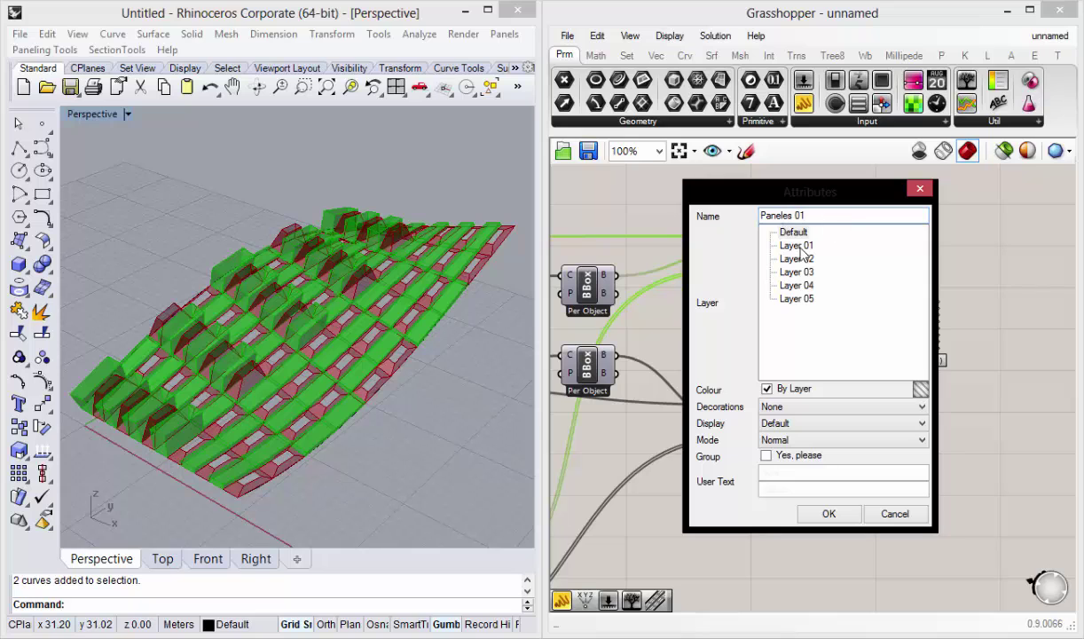
# Bake the upper Morph panels grouped on Layer 01 and the lower Morph panels on Layer 02.
pyautogui.click(768, 245)
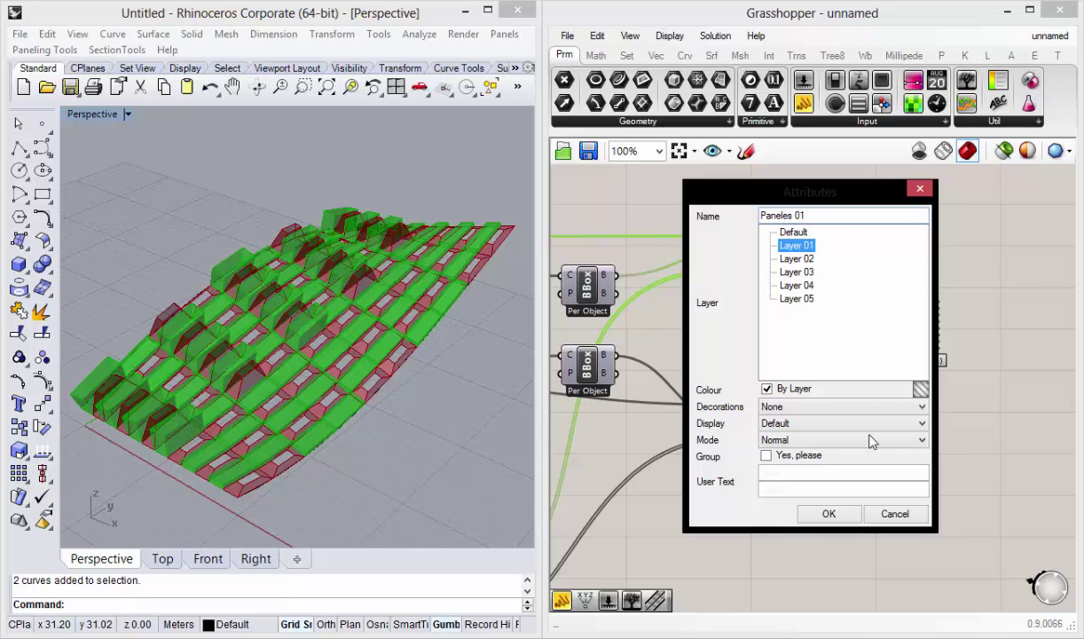
pyautogui.click(766, 455)
pyautogui.click(821, 513)
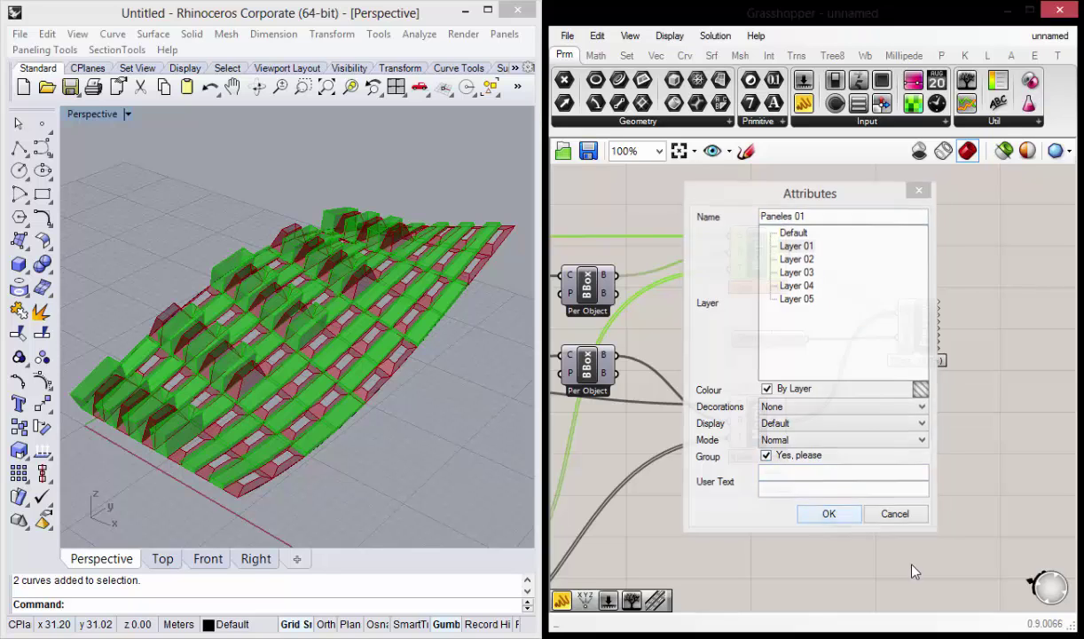
pyautogui.rightClick(759, 421)
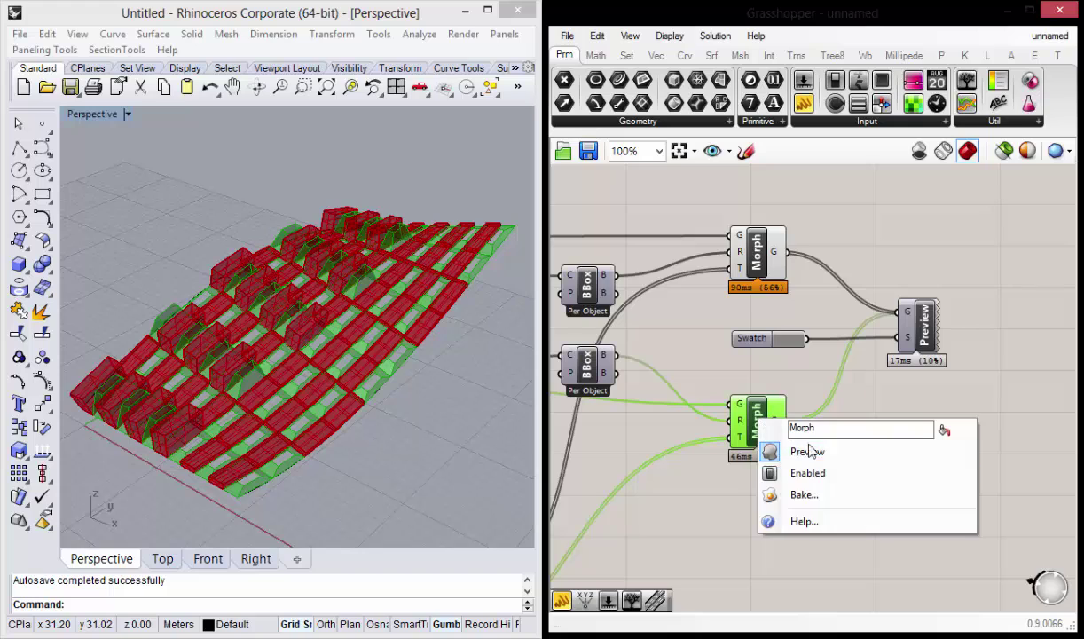
pyautogui.click(804, 495)
pyautogui.write('Paneles 2')
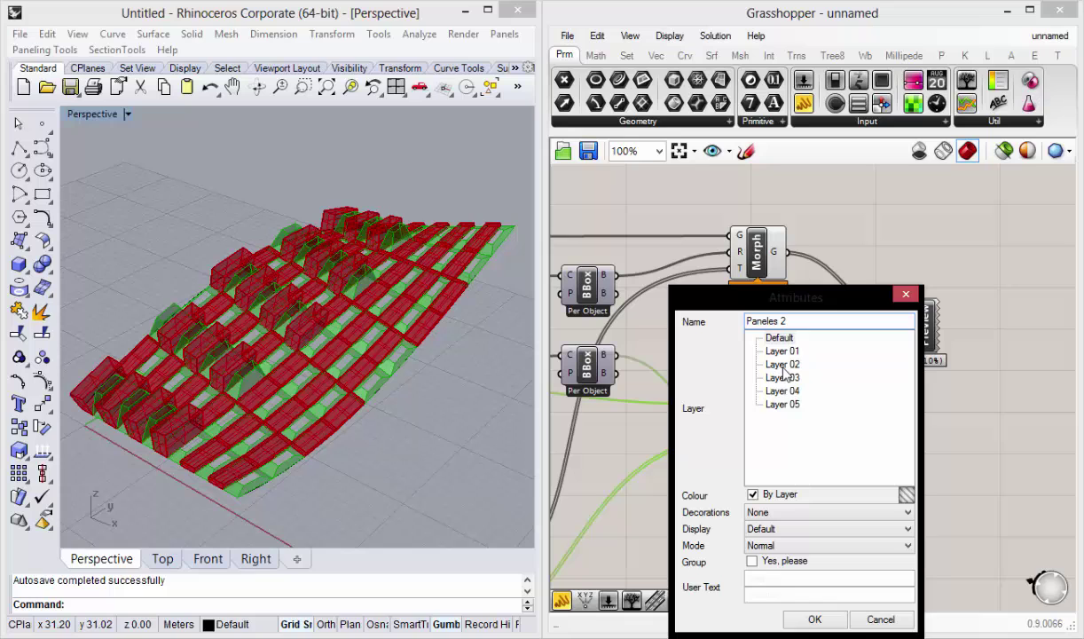
pyautogui.click(784, 366)
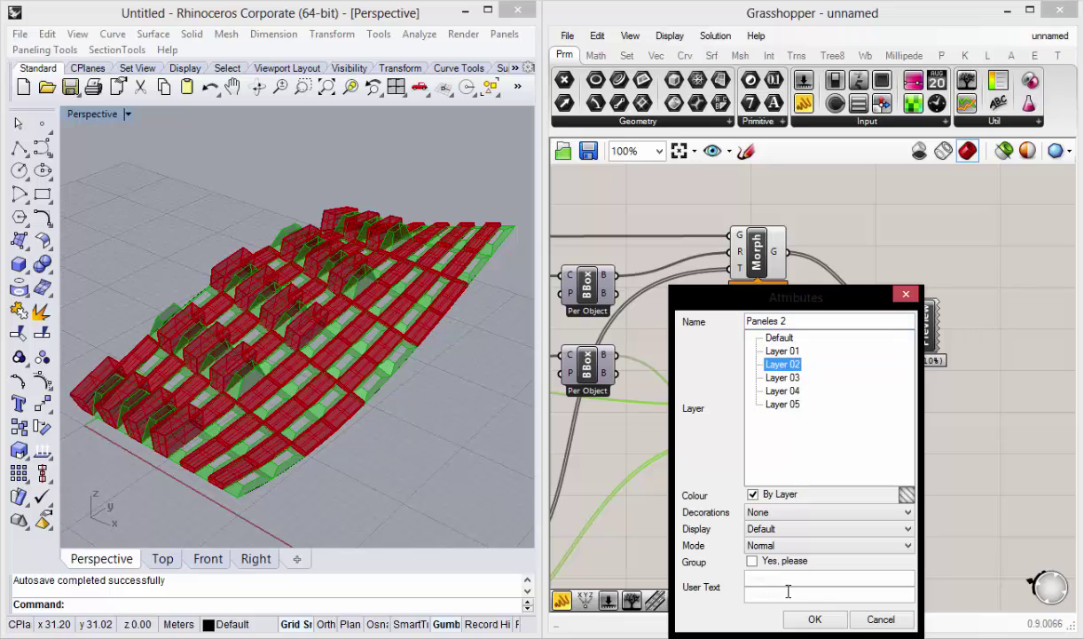
pyautogui.click(814, 619)
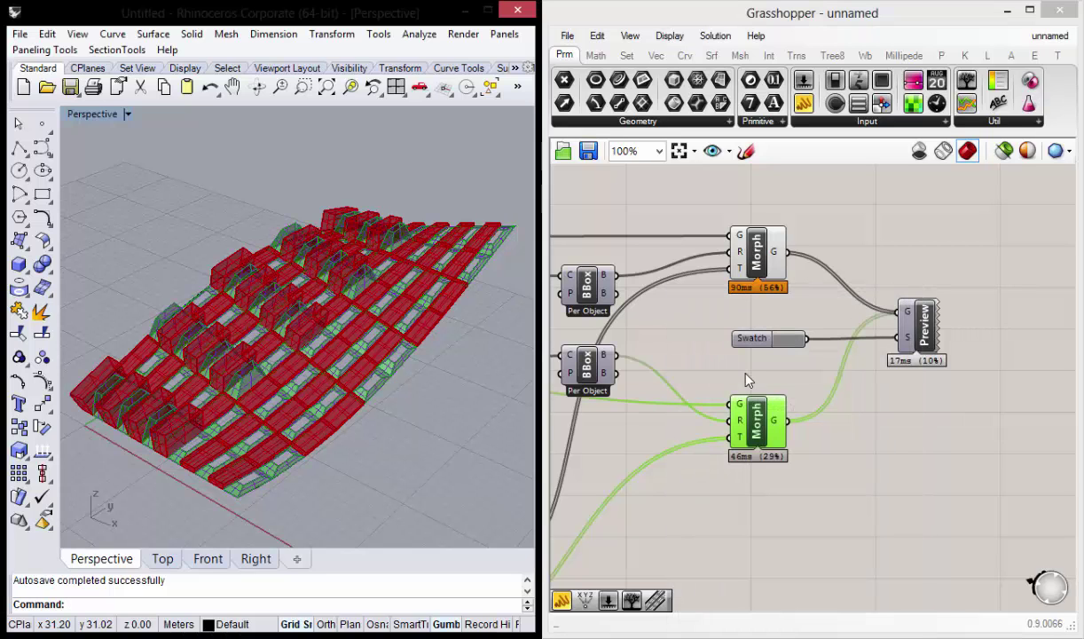
# Hide both Morph previews, maximize Rhino and minimize Grasshopper.
pyautogui.rightClick(760, 257)
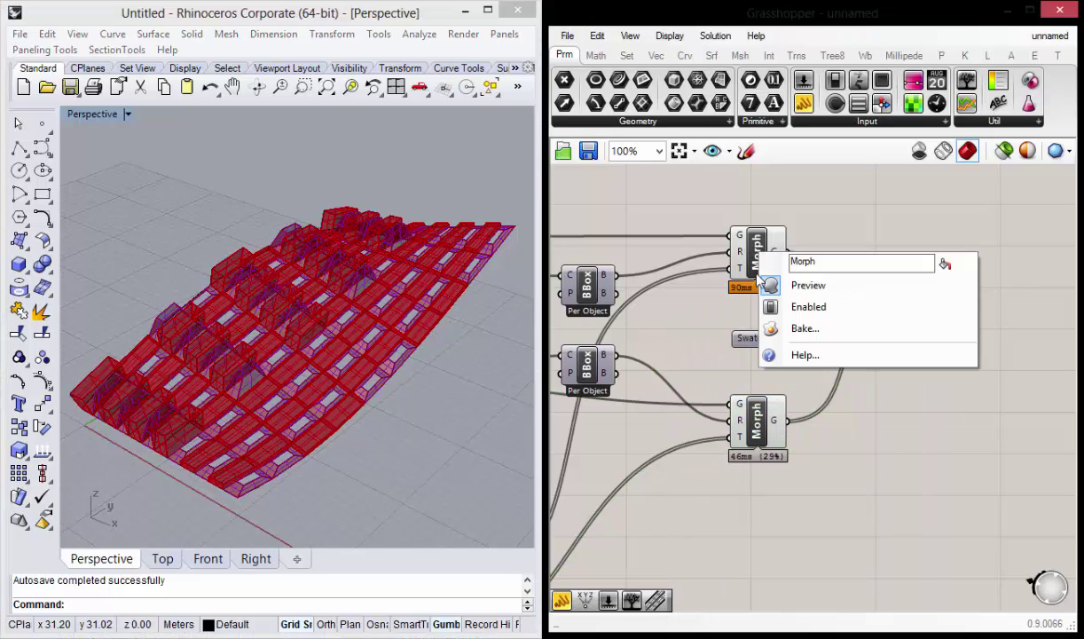
pyautogui.click(818, 284)
pyautogui.click(760, 424)
pyautogui.rightClick(760, 424)
pyautogui.click(798, 446)
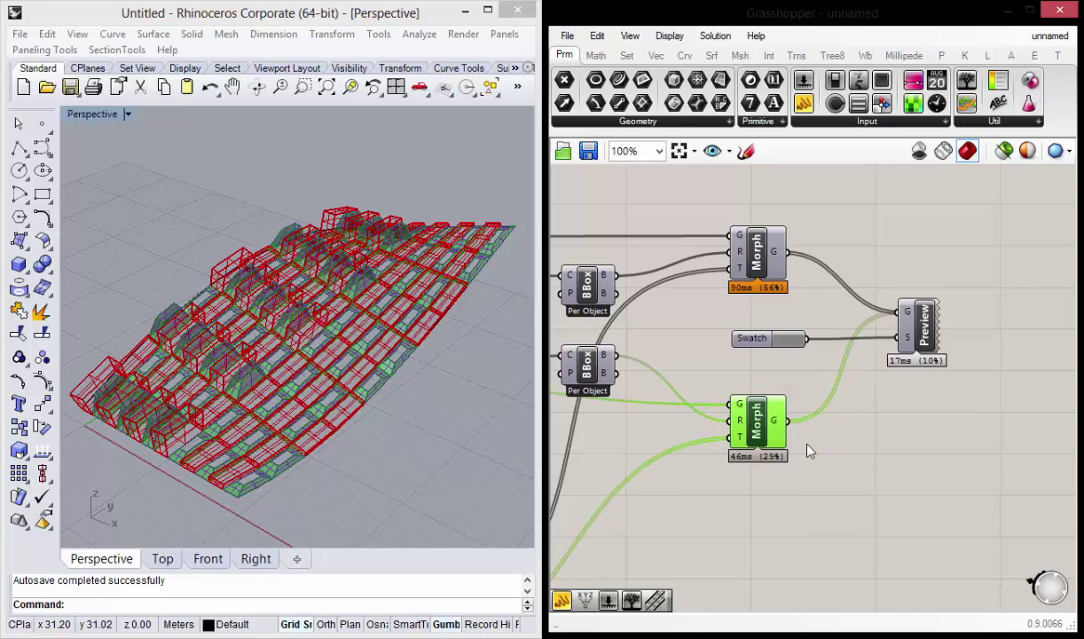
pyautogui.click(487, 9)
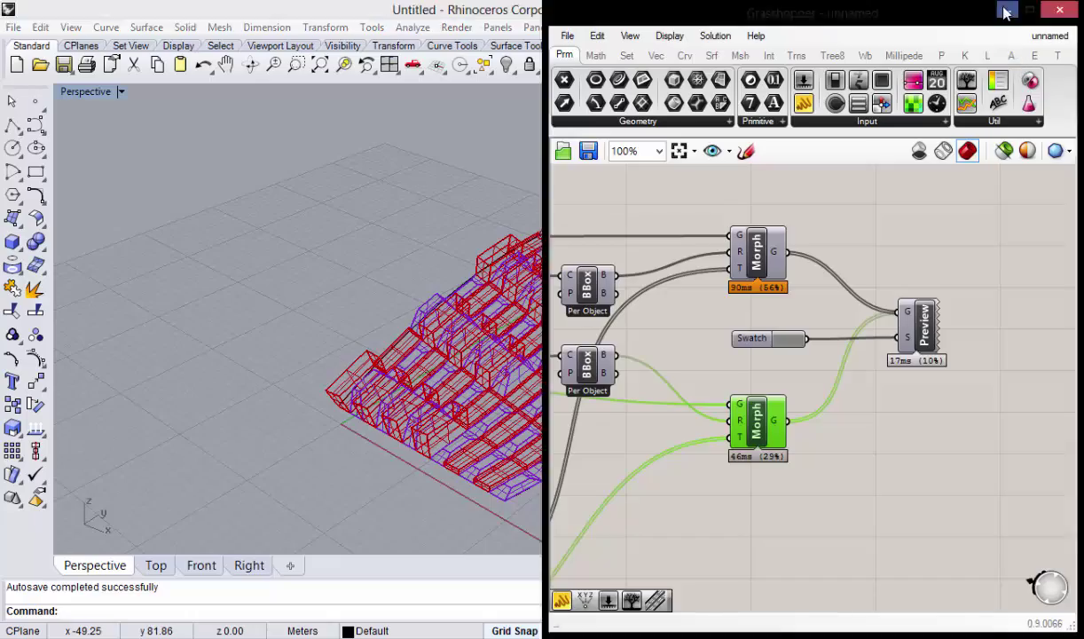
pyautogui.click(1007, 10)
pyautogui.moveTo(621, 372); pyautogui.dragTo(532, 371, button='right')
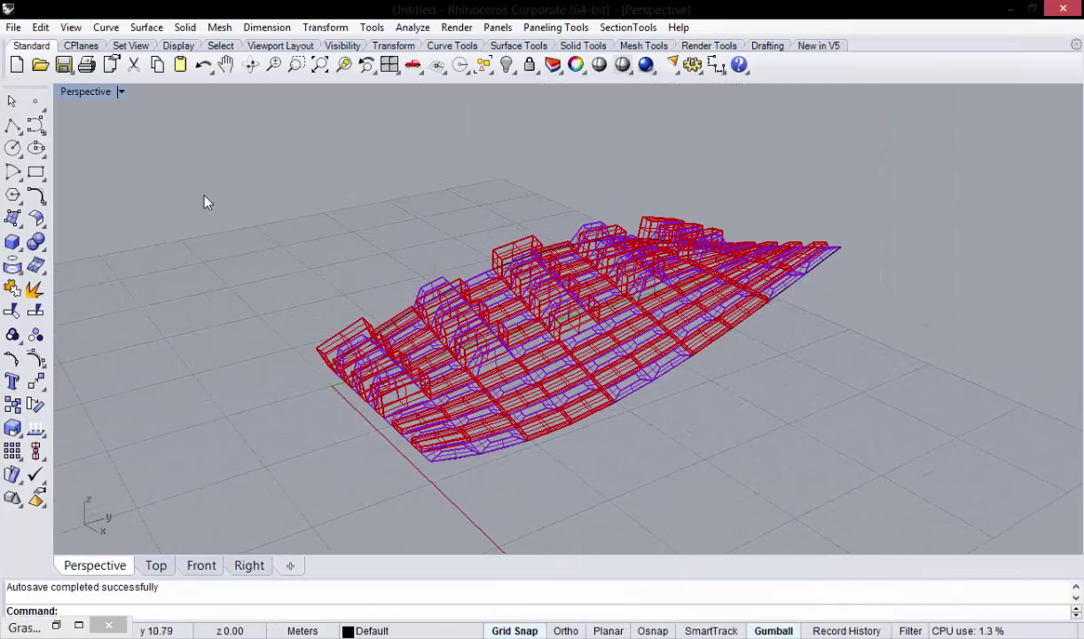
# Switch the Perspective viewport to Rendered display mode and zoom in on the panels.
pyautogui.click(121, 93)
pyautogui.click(111, 170)
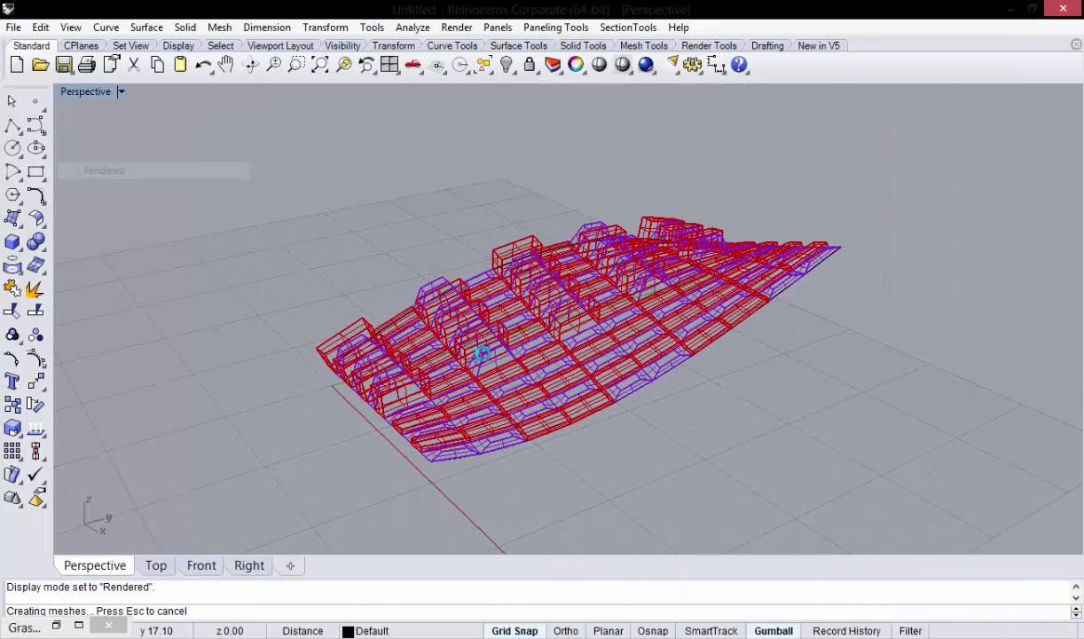
pyautogui.moveTo(482, 353)
pyautogui.mouseDown(button='right')
pyautogui.moveTo(350, 264)
pyautogui.moveTo(416, 387)
pyautogui.moveTo(491, 355)
pyautogui.mouseUp(button='right')
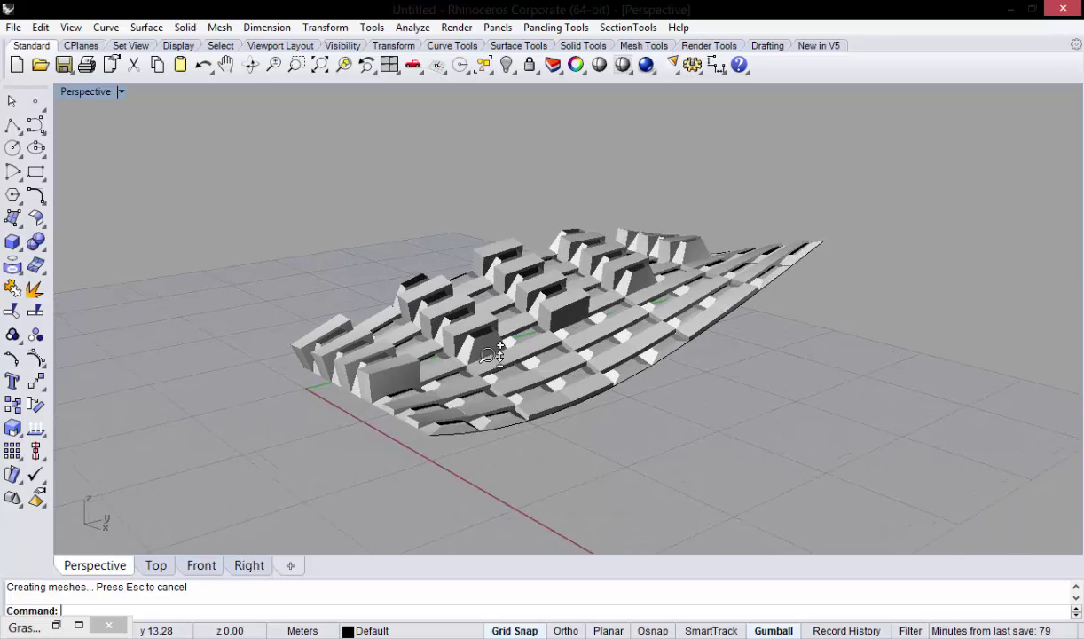
pyautogui.scroll(3, 490, 354)
pyautogui.scroll(2, 511, 327)
# Pan and orbit around the rendered box panels to inspect them from several angles.
pyautogui.keyDown('shift'); pyautogui.moveTo(588, 359); pyautogui.dragTo(547, 340, button='right'); pyautogui.keyUp('shift')
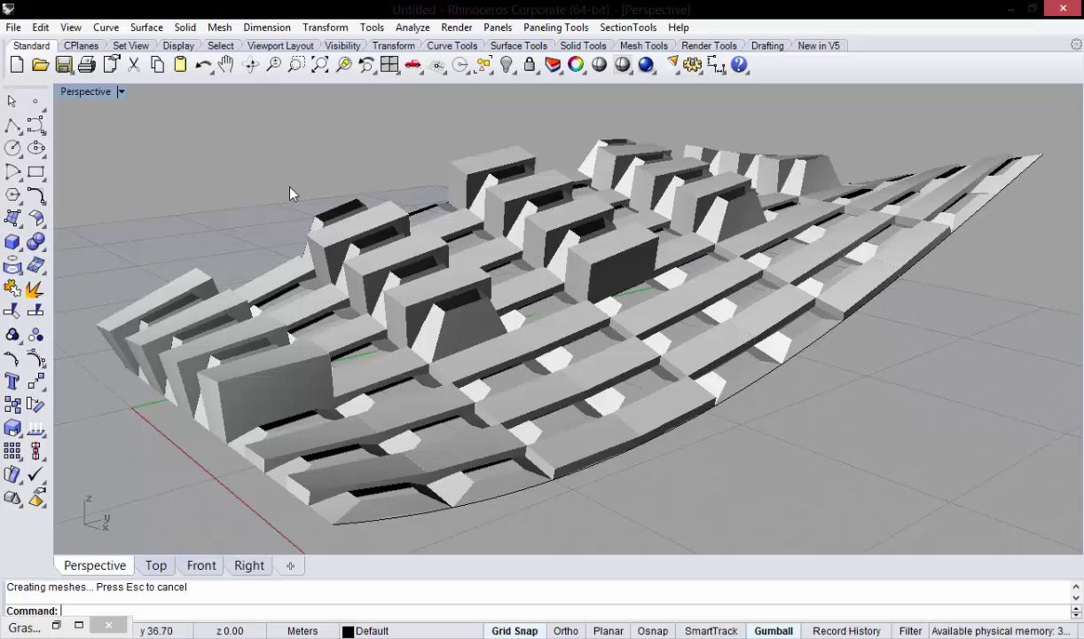
pyautogui.moveTo(395, 193)
pyautogui.mouseDown(button='right')
pyautogui.moveTo(321, 316)
pyautogui.moveTo(586, 171)
pyautogui.moveTo(798, 174)
pyautogui.moveTo(473, 259)
pyautogui.moveTo(387, 237)
pyautogui.moveTo(359, 252)
pyautogui.moveTo(356, 235)
pyautogui.moveTo(362, 259)
pyautogui.moveTo(370, 245)
pyautogui.moveTo(496, 293)
pyautogui.moveTo(549, 295)
pyautogui.mouseUp(button='right')
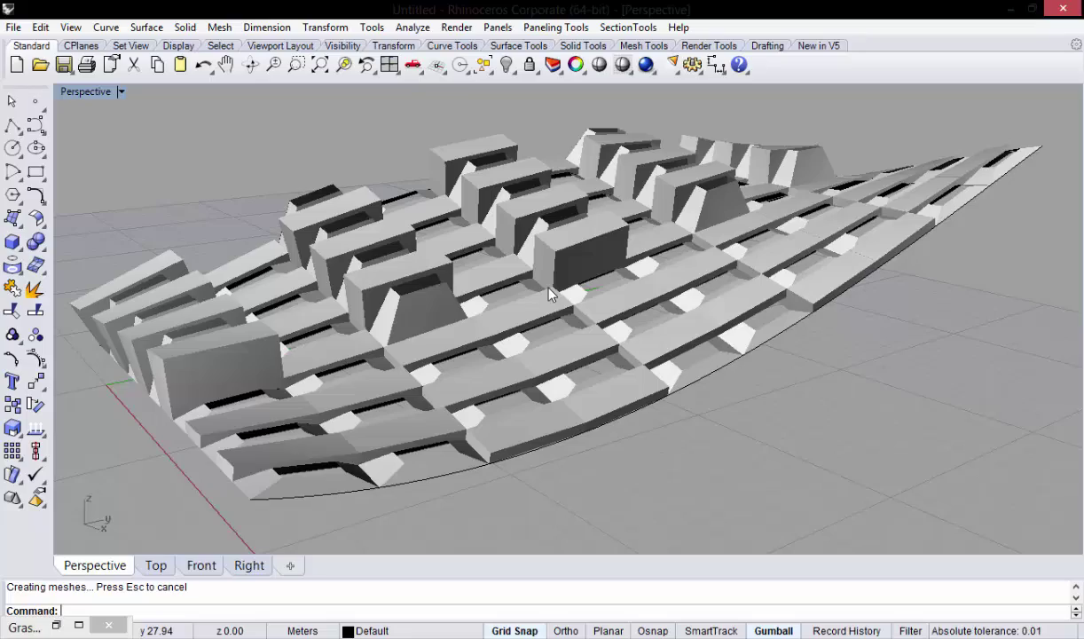
pyautogui.moveTo(557, 297)
pyautogui.mouseDown(button='right')
pyautogui.moveTo(463, 221)
pyautogui.moveTo(459, 257)
pyautogui.mouseUp(button='right')
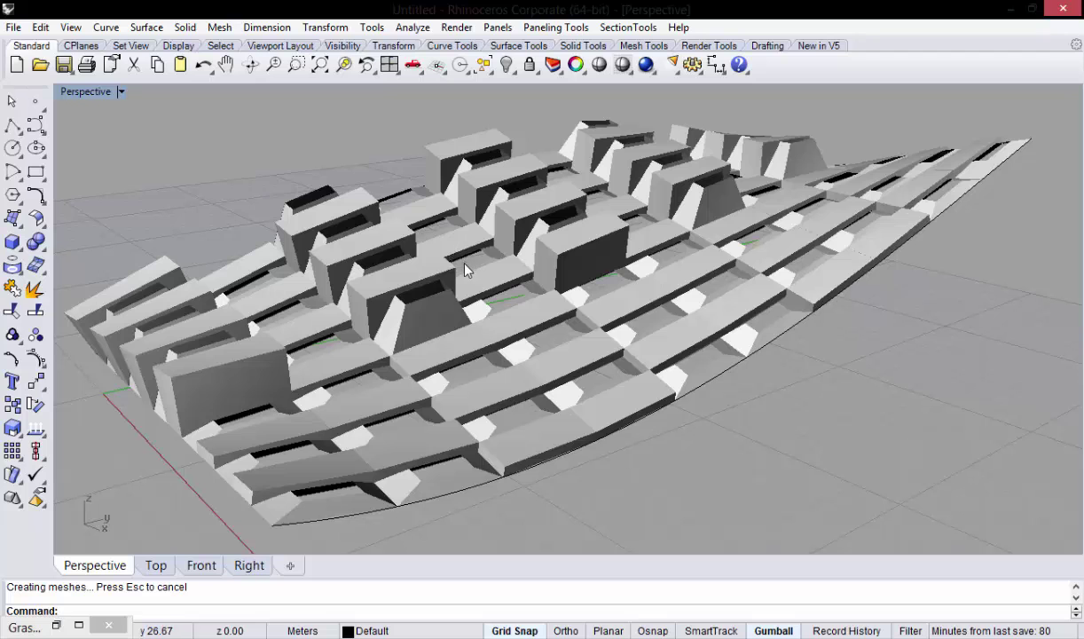
pyautogui.moveTo(486, 325); pyautogui.dragTo(530, 315, button='right')
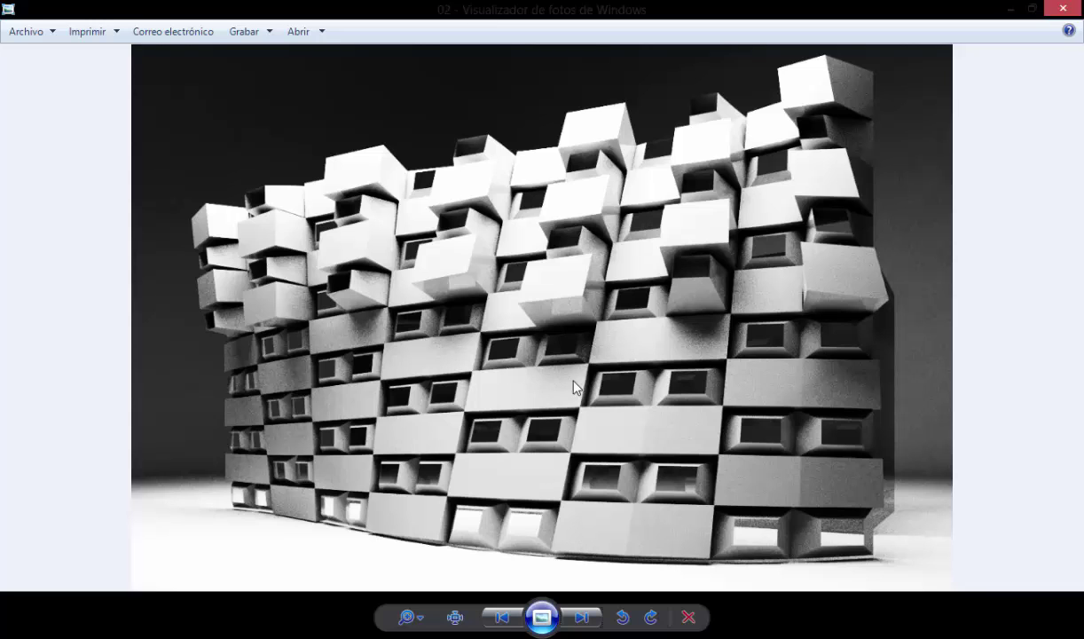
# Step back through the renders to the original concept sketch, then orbit the rendered Rhino model.
pyautogui.click(497, 617)
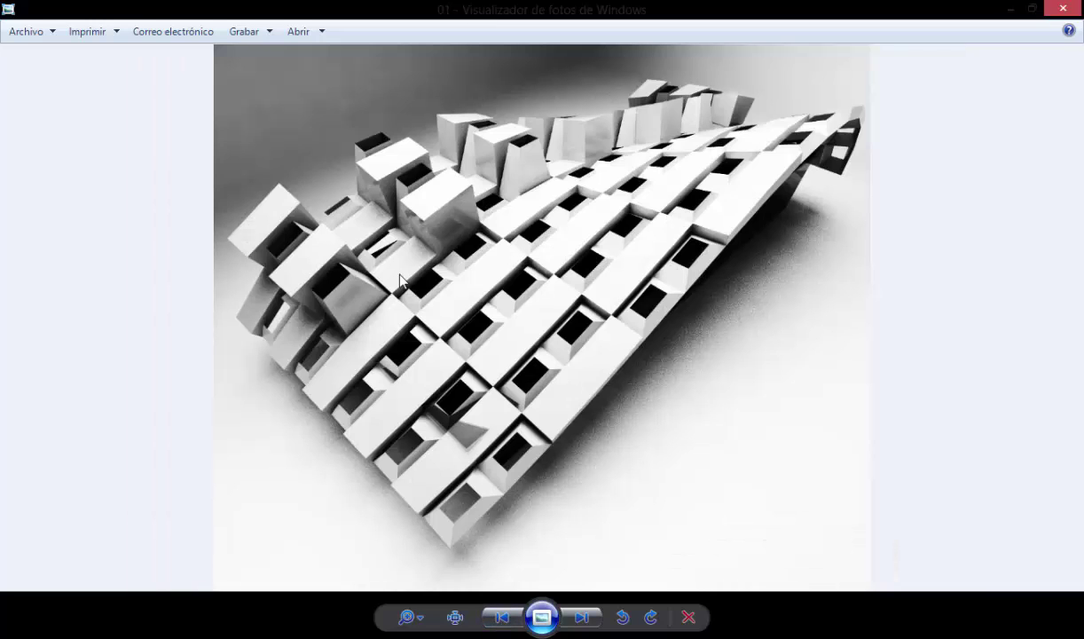
pyautogui.click(499, 617)
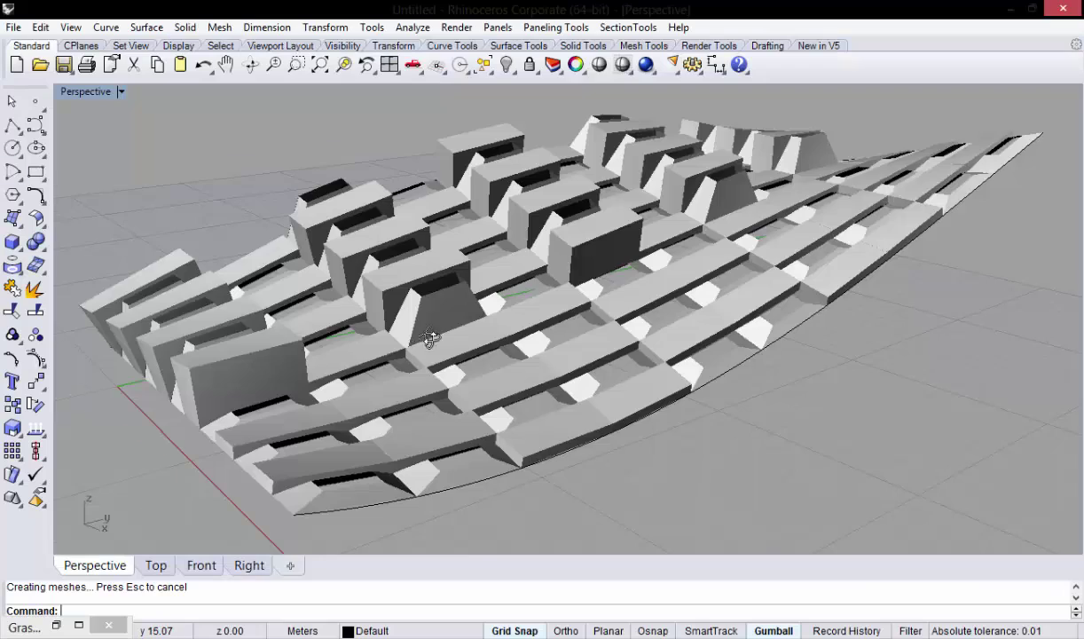
pyautogui.moveTo(429, 338); pyautogui.dragTo(446, 328, button='right')
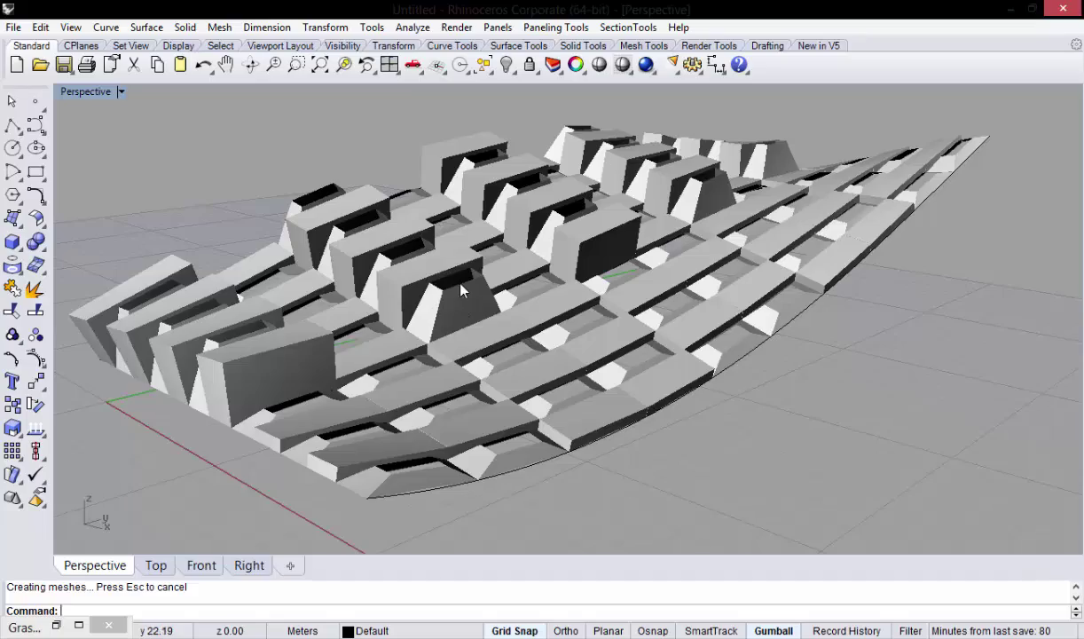
# Orbit the Rhino model to a top-down view and bring the Grasshopper definition back into view.
pyautogui.scroll(3, 461, 291)
pyautogui.scroll(-3, 439, 369)
pyautogui.moveTo(438, 368)
pyautogui.mouseDown(button='right')
pyautogui.moveTo(356, 290)
pyautogui.moveTo(423, 280)
pyautogui.moveTo(428, 296)
pyautogui.mouseUp(button='right')
pyautogui.scroll(3, 402, 343)
pyautogui.scroll(-3, 402, 342)
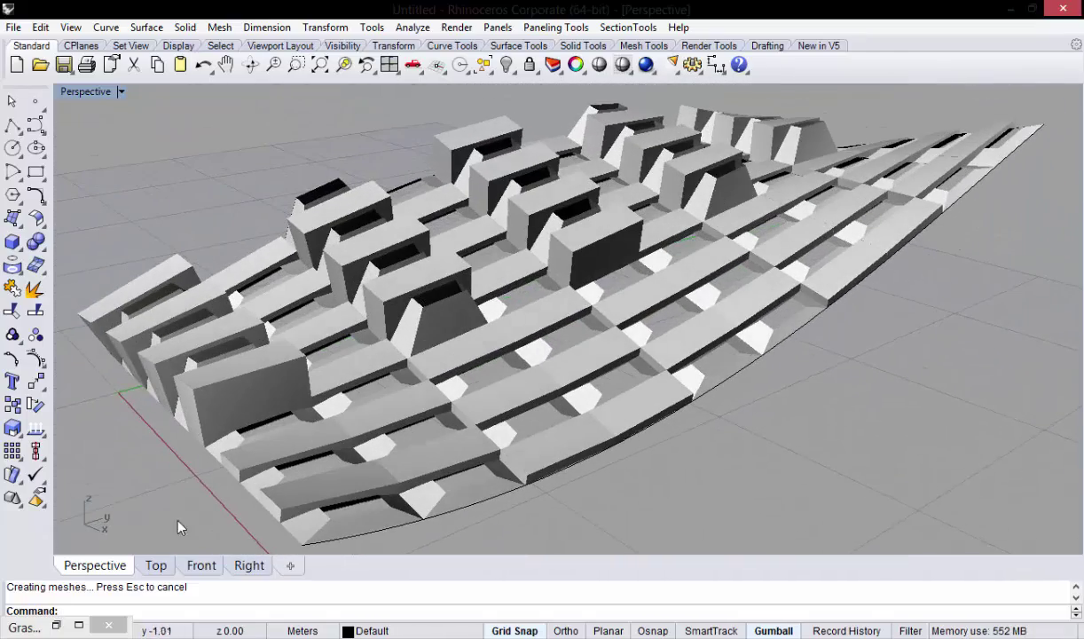
pyautogui.click(56, 626)
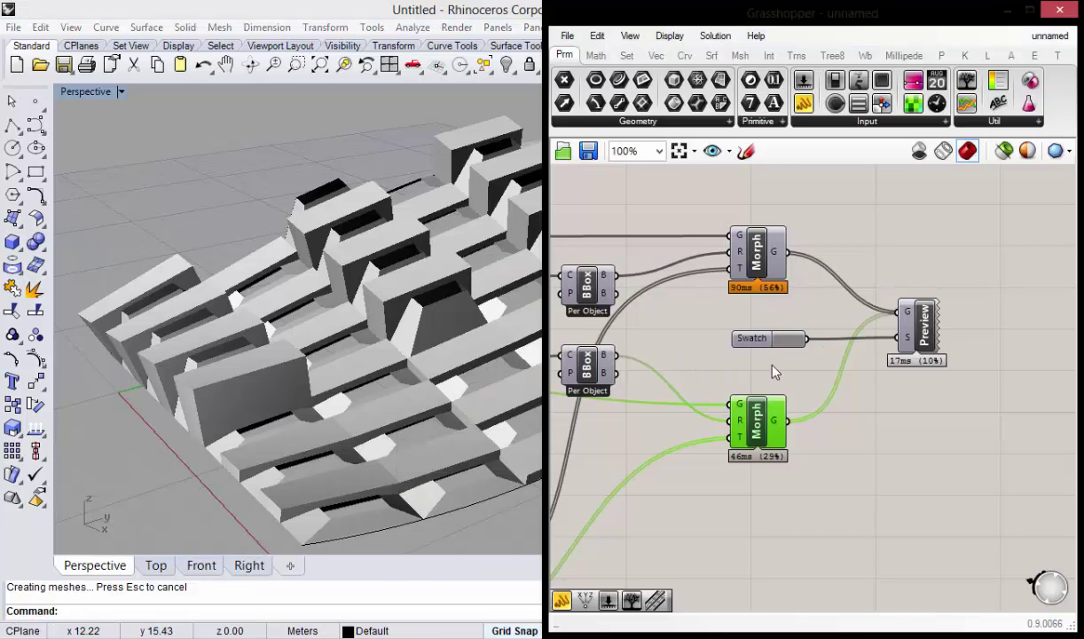
pyautogui.moveTo(772, 371); pyautogui.dragTo(941, 346, button='right')
pyautogui.scroll(-2, 940, 284)
pyautogui.scroll(1, 950, 244)
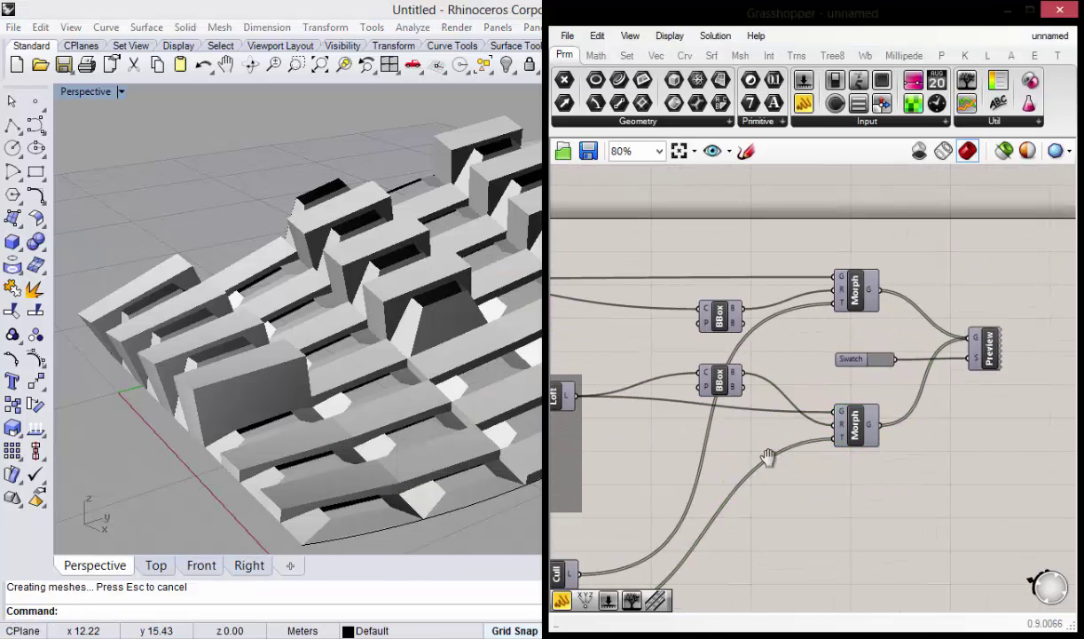
pyautogui.scroll(-3, 767, 457)
pyautogui.scroll(2, 843, 344)
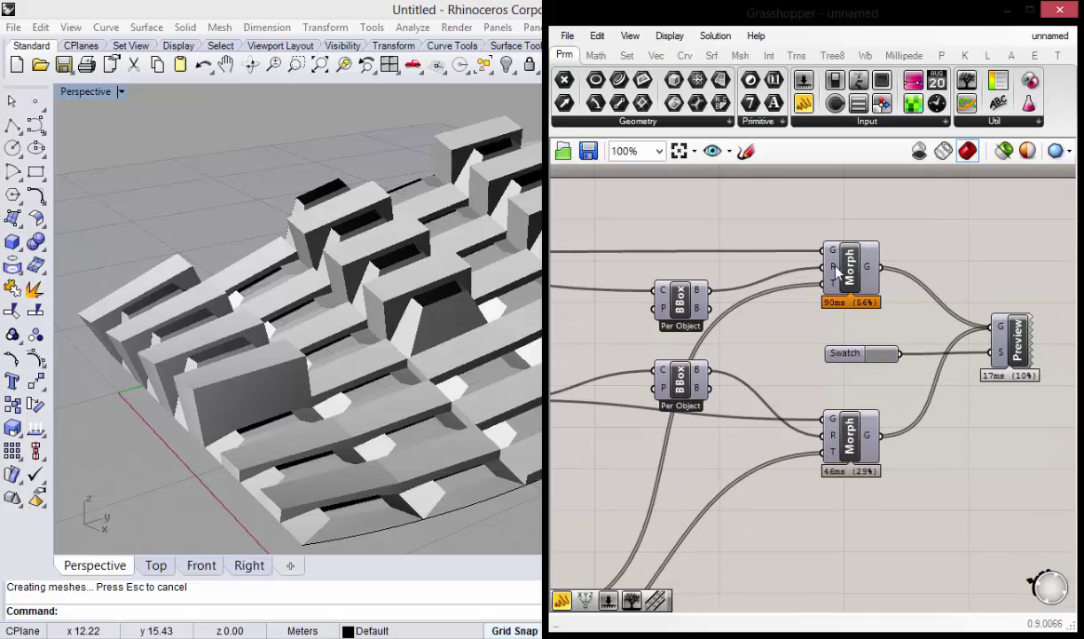
pyautogui.scroll(-2, 807, 333)
pyautogui.scroll(1, 825, 337)
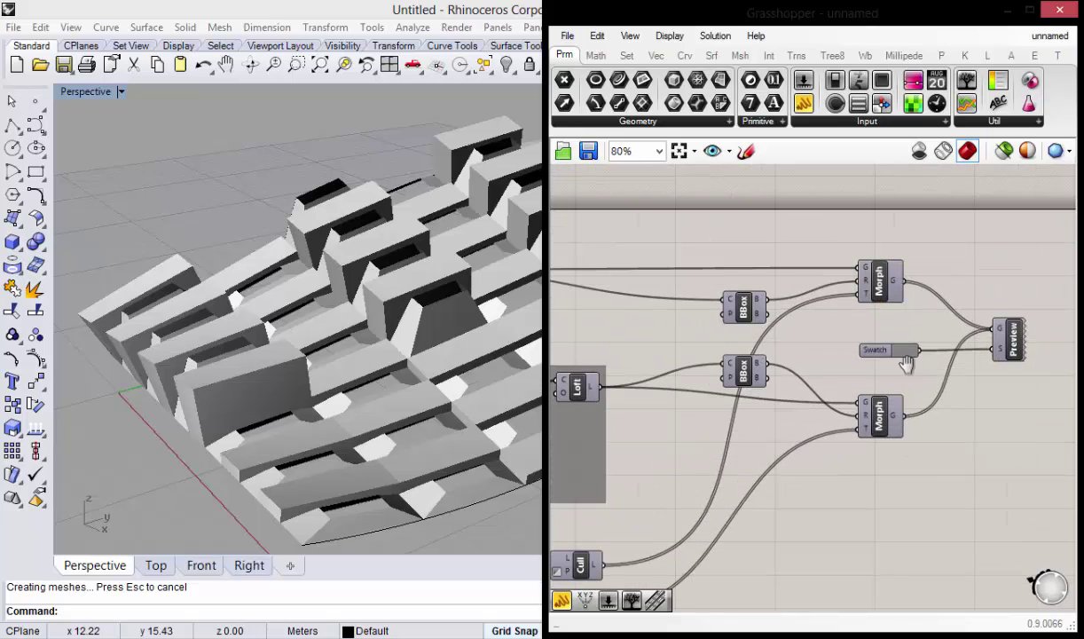
pyautogui.scroll(1, 807, 321)
pyautogui.scroll(-1, 843, 320)
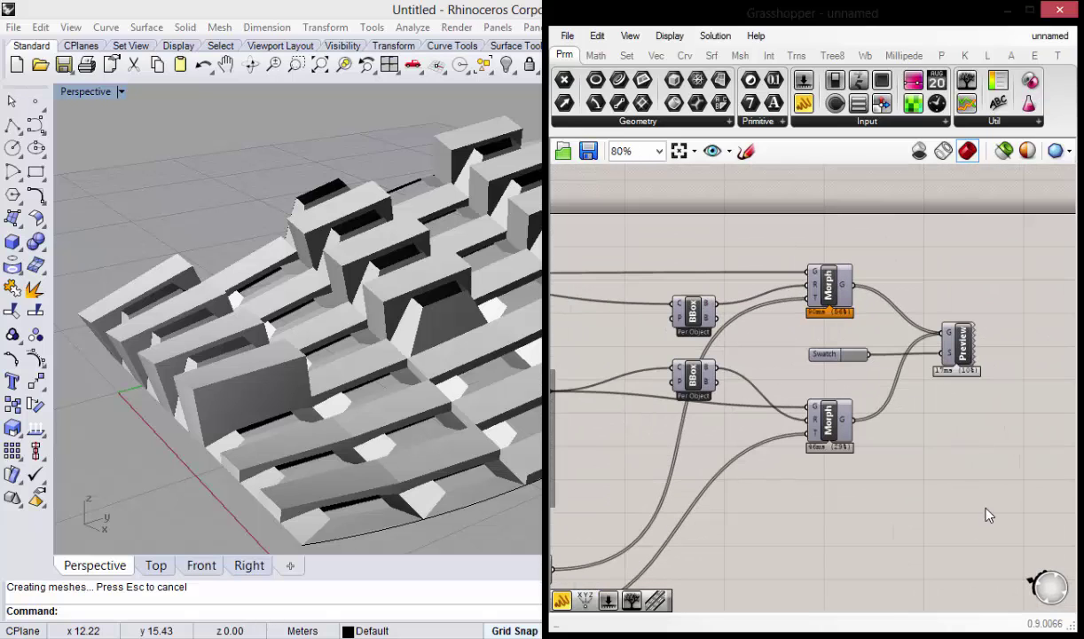
# Group the Morph and Preview components and colour the group red.
pyautogui.moveTo(981, 458); pyautogui.dragTo(618, 243)
pyautogui.rightClick(764, 342)
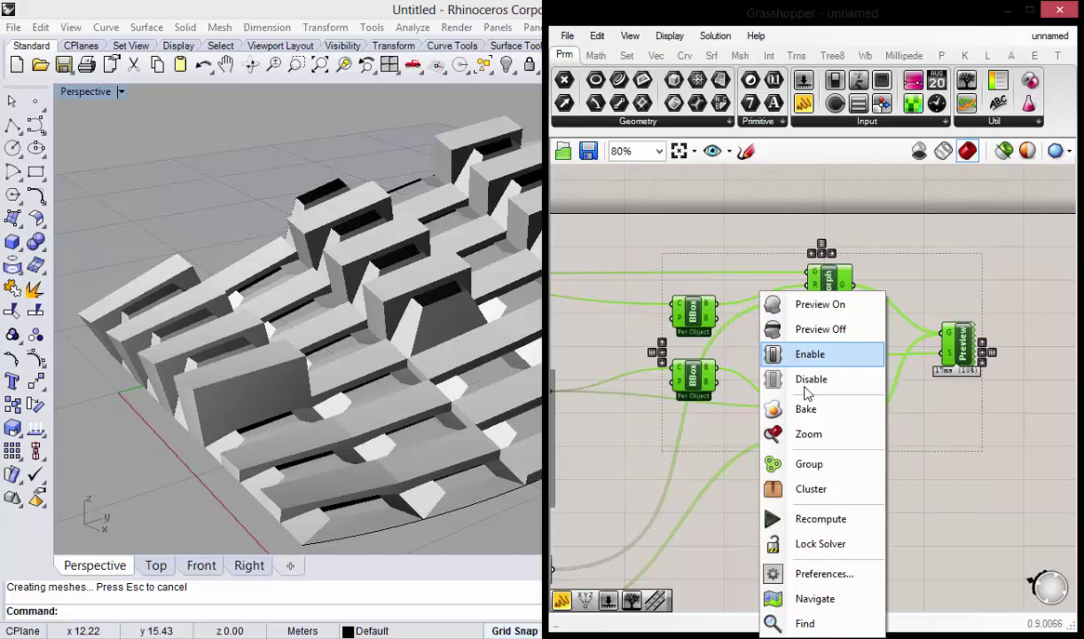
pyautogui.click(809, 463)
pyautogui.rightClick(768, 358)
pyautogui.moveTo(811, 530)
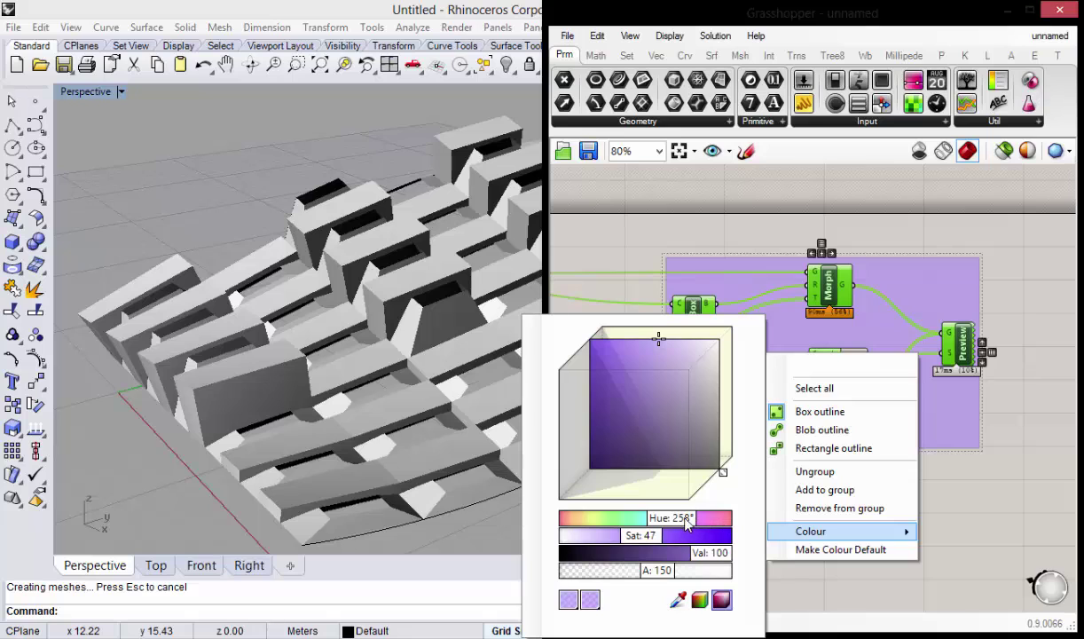
pyautogui.moveTo(723, 522); pyautogui.dragTo(734, 522)
pyautogui.moveTo(655, 403); pyautogui.dragTo(575, 358)
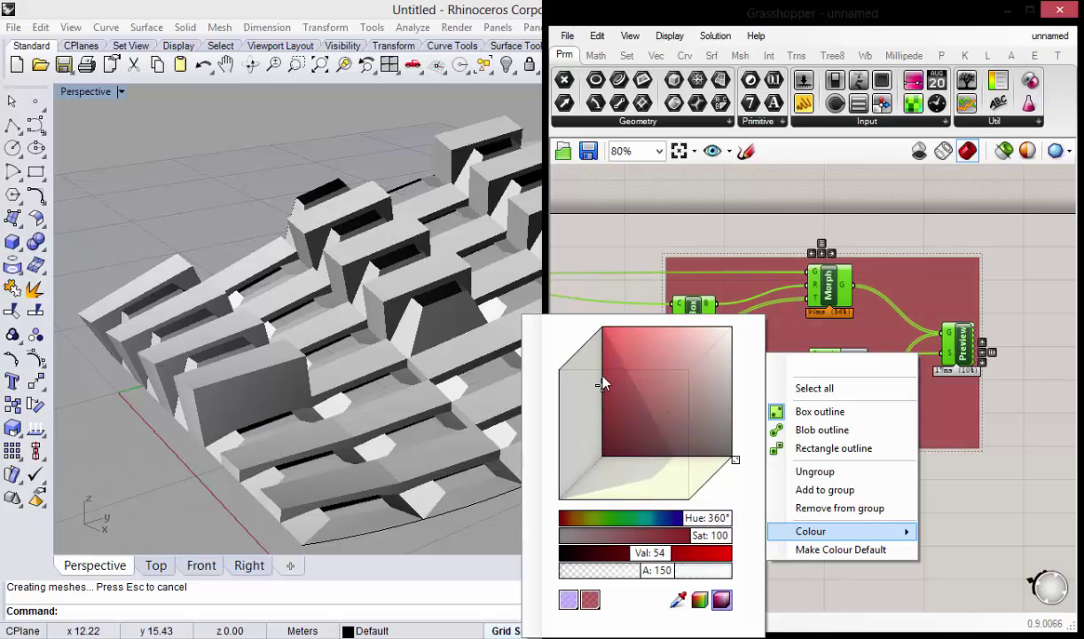
pyautogui.click(625, 214)
# Group the Loft, Divide, SBox and Cull components.
pyautogui.scroll(-2, 890, 323)
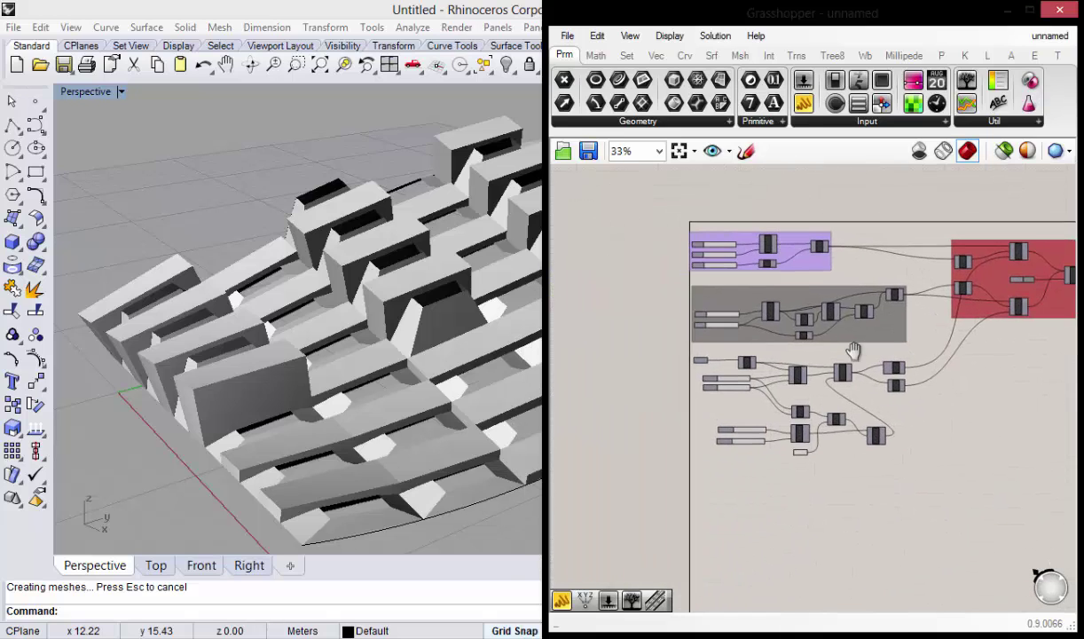
pyautogui.moveTo(890, 323); pyautogui.dragTo(877, 395, button='right')
pyautogui.scroll(1, 896, 412)
pyautogui.moveTo(1033, 406); pyautogui.dragTo(608, 317)
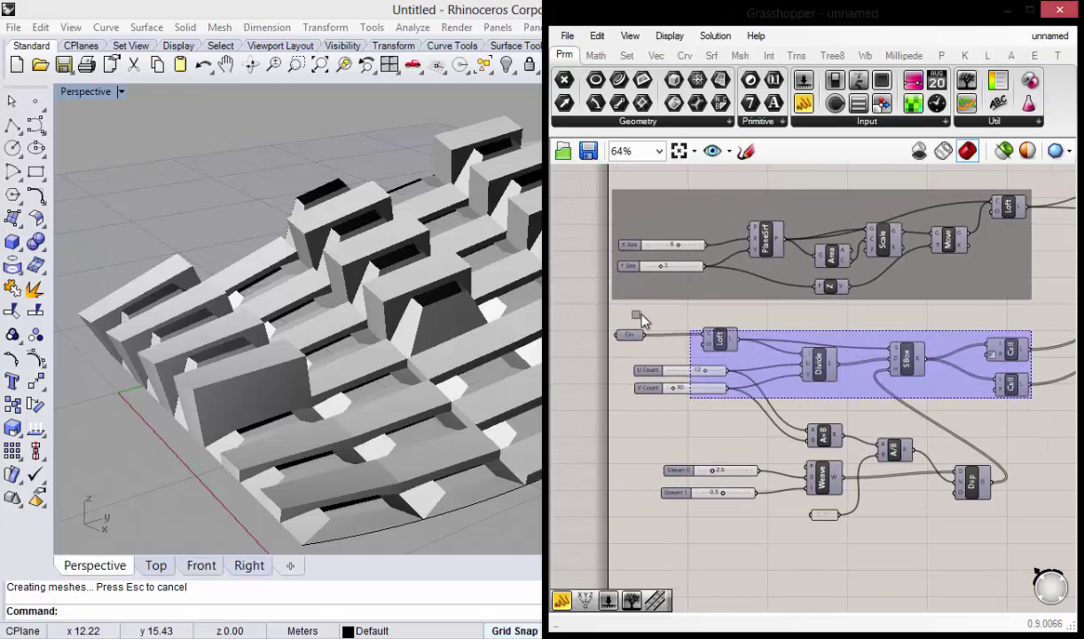
pyautogui.rightClick(772, 338)
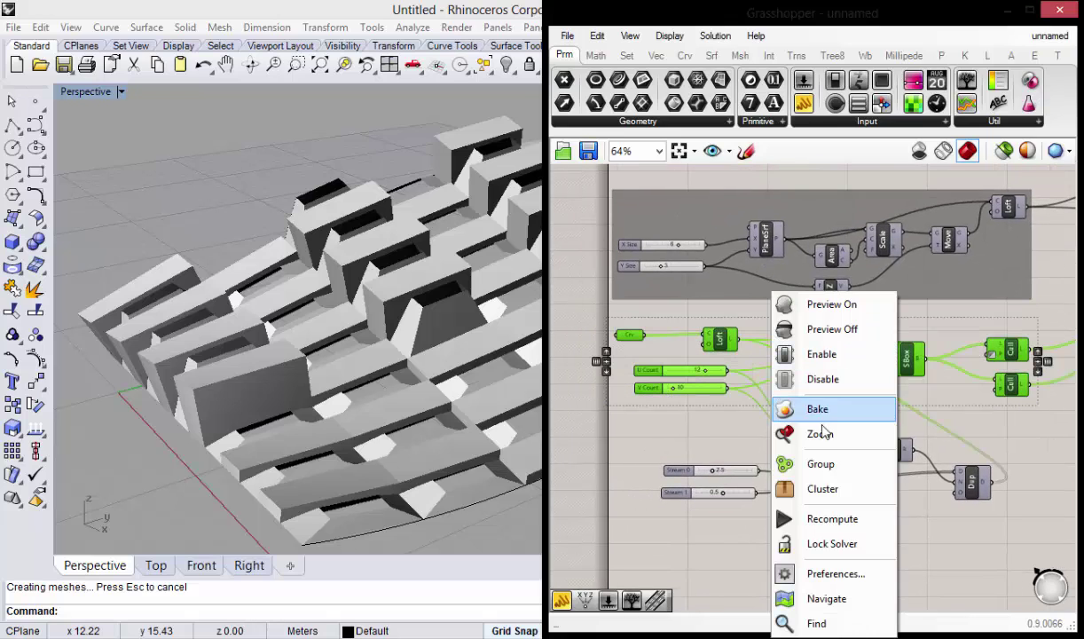
pyautogui.click(816, 460)
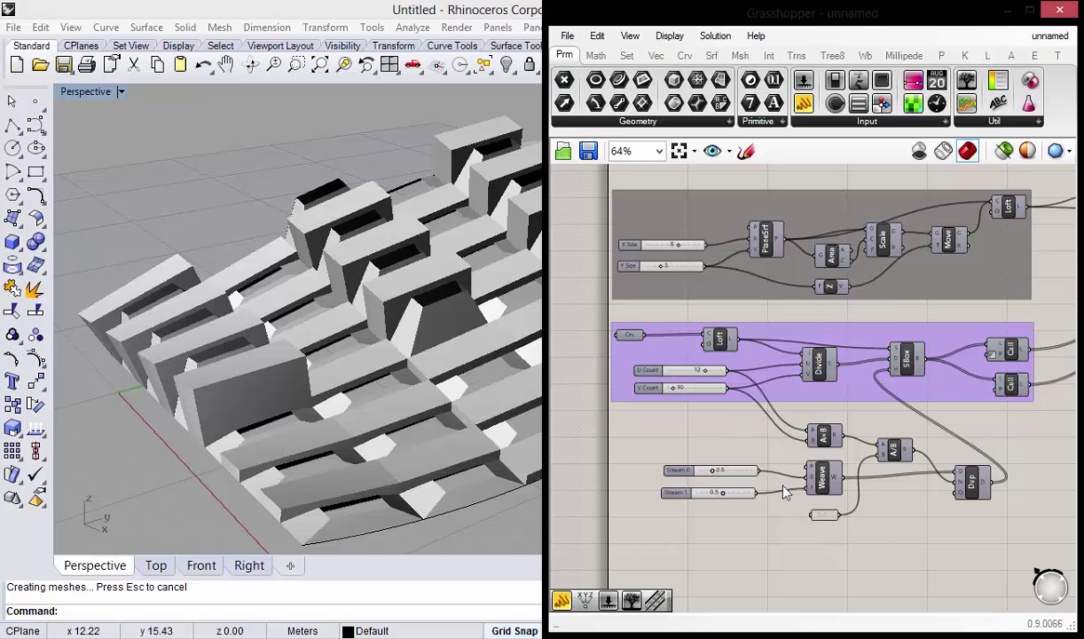
# Group the A×B, Weave, slider and Dup components and colour the group green.
pyautogui.moveTo(748, 463); pyautogui.dragTo(743, 399, button='right')
pyautogui.moveTo(998, 506); pyautogui.dragTo(633, 370)
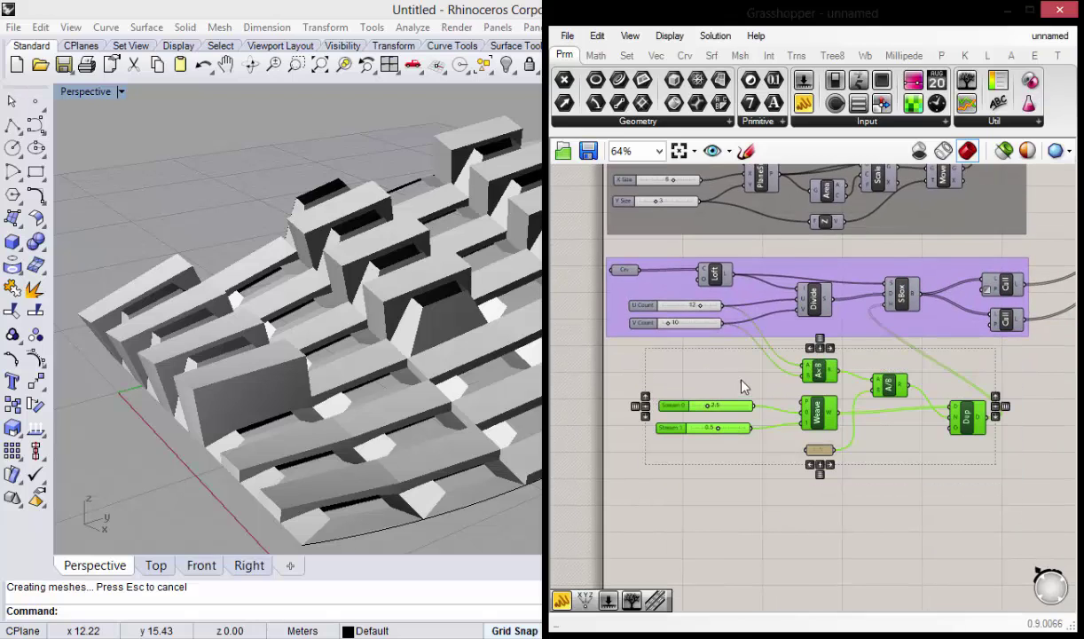
pyautogui.rightClick(721, 290)
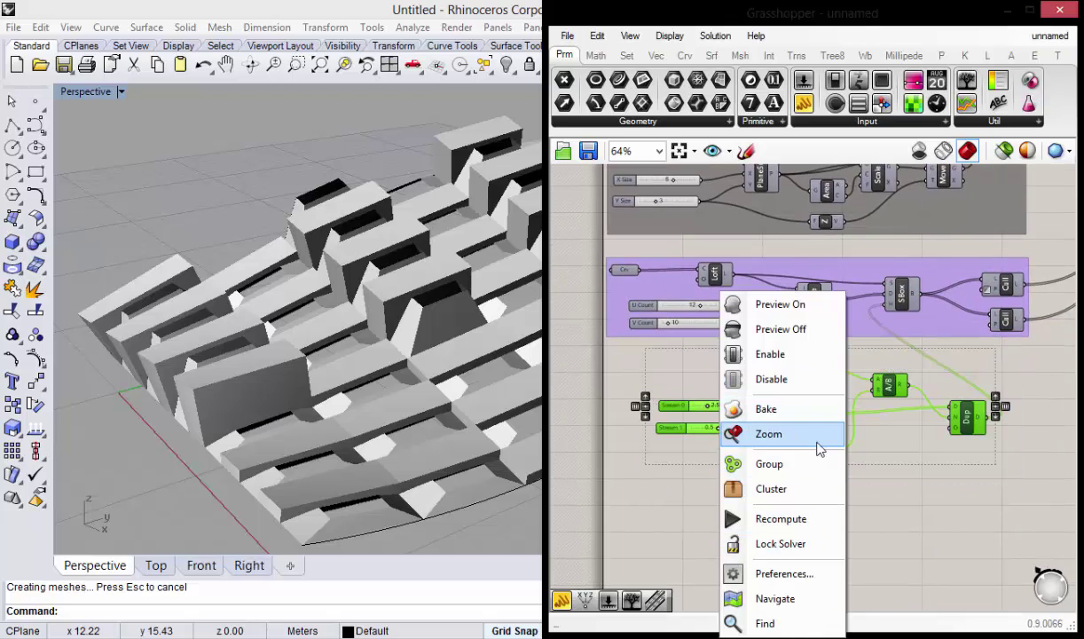
pyautogui.click(770, 464)
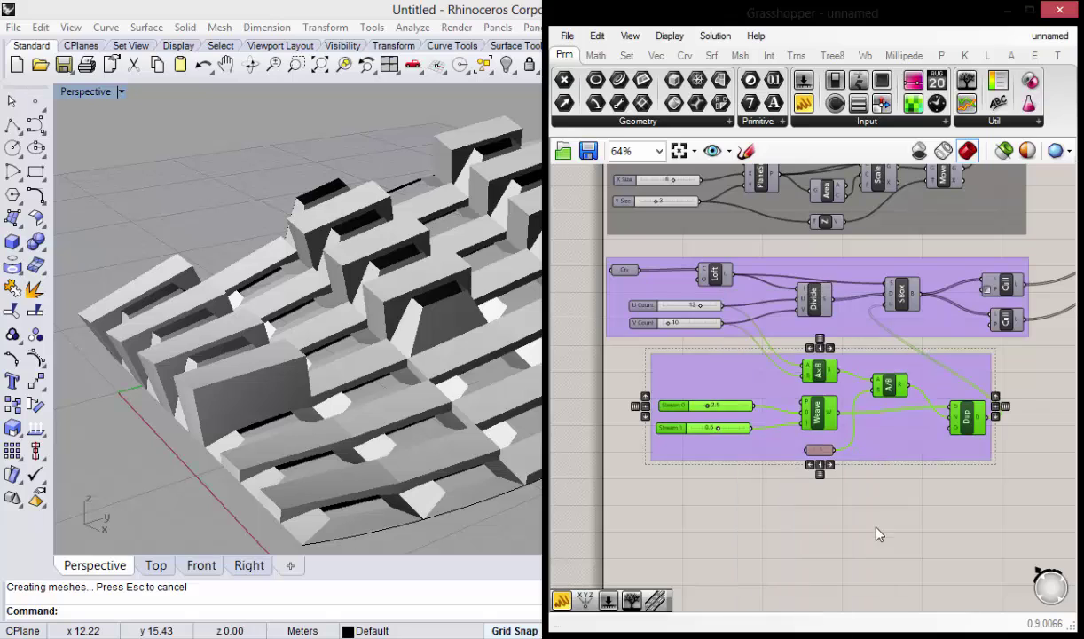
pyautogui.rightClick(725, 384)
pyautogui.moveTo(799, 556)
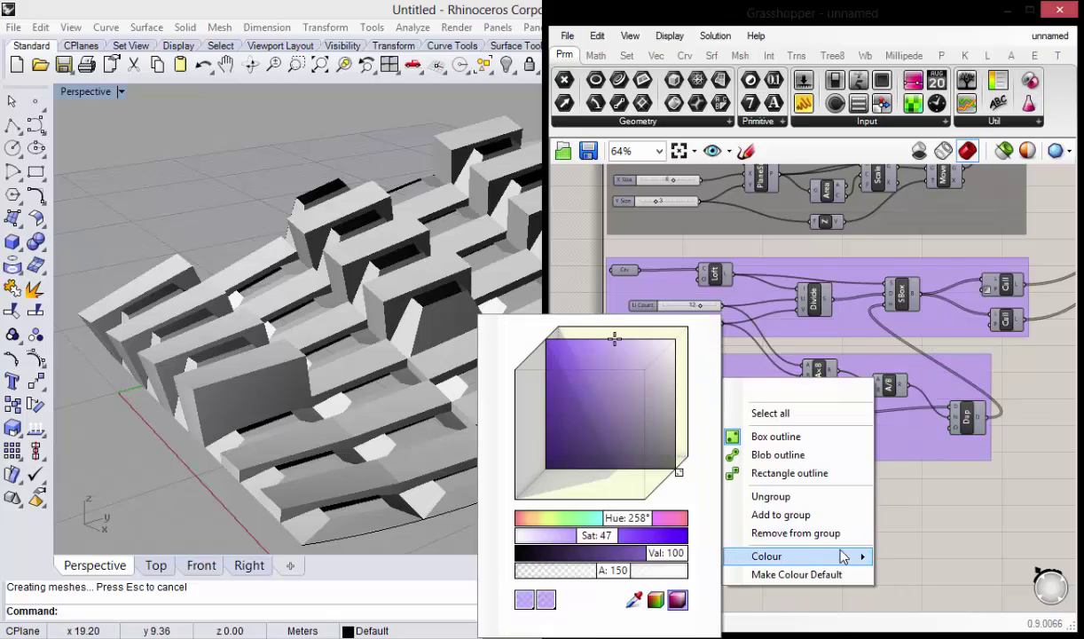
pyautogui.click(594, 451)
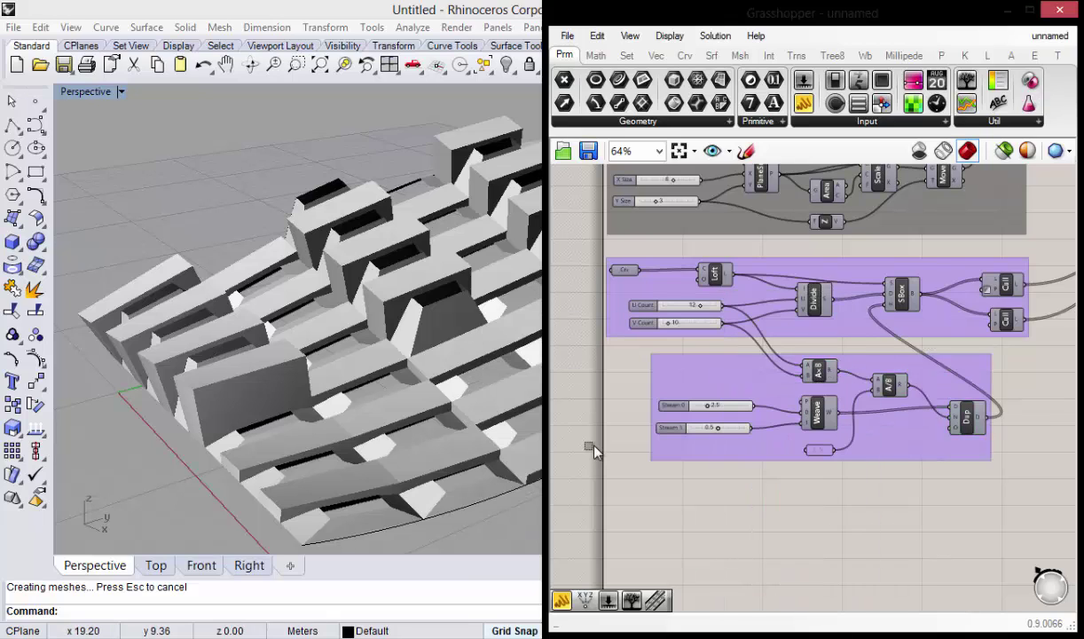
pyautogui.rightClick(751, 391)
pyautogui.moveTo(825, 567)
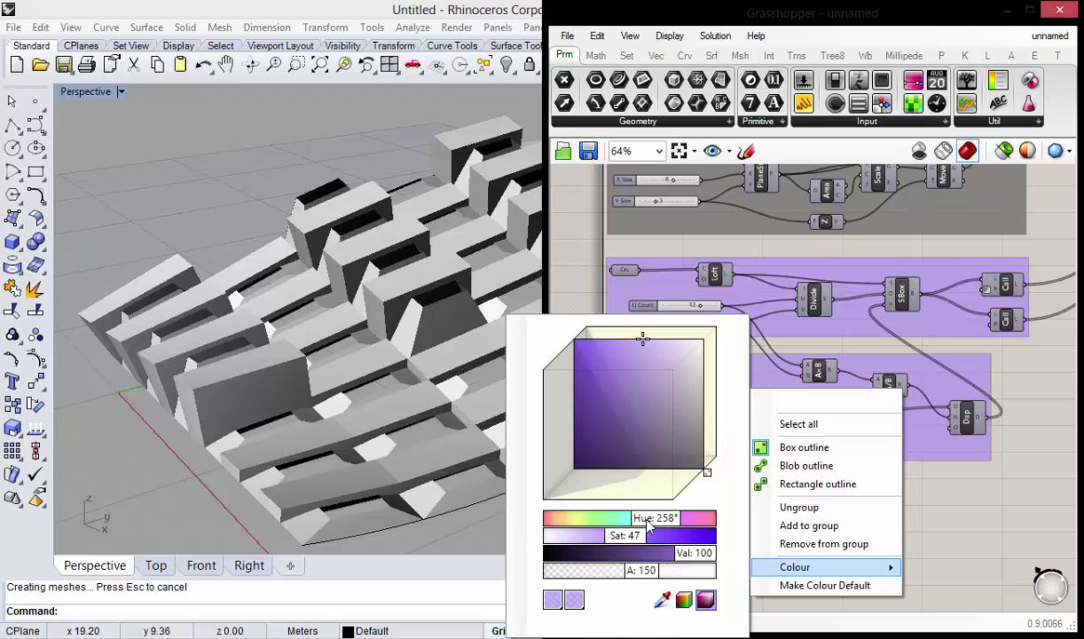
pyautogui.moveTo(647, 526); pyautogui.dragTo(586, 520)
pyautogui.click(939, 479)
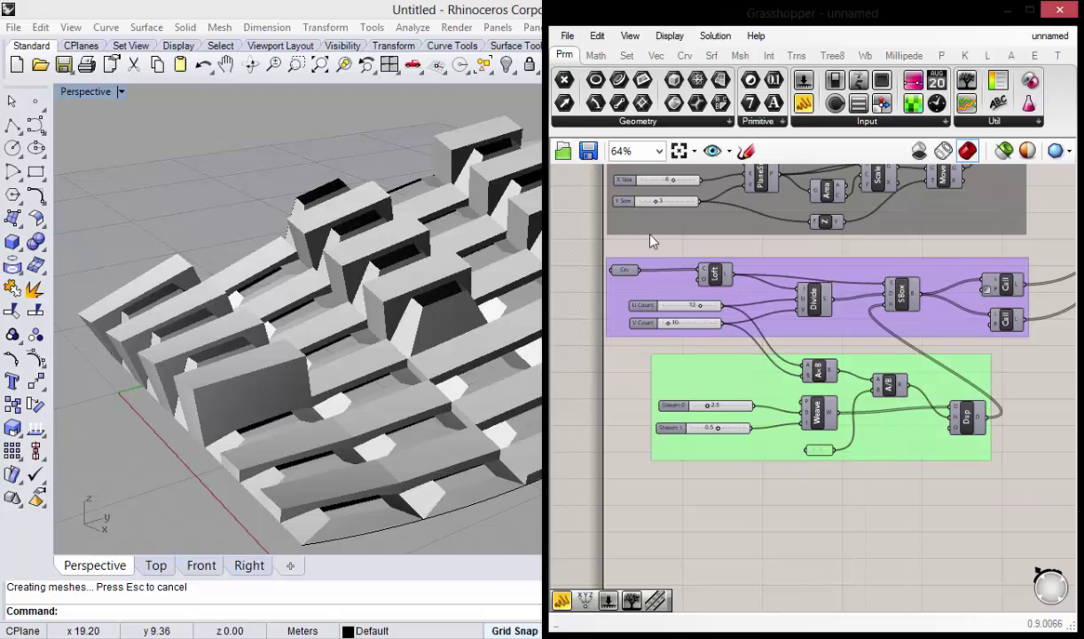
# Save the Grasshopper definition as 'Cubierta de Paneles Perforados'.
pyautogui.click(588, 151)
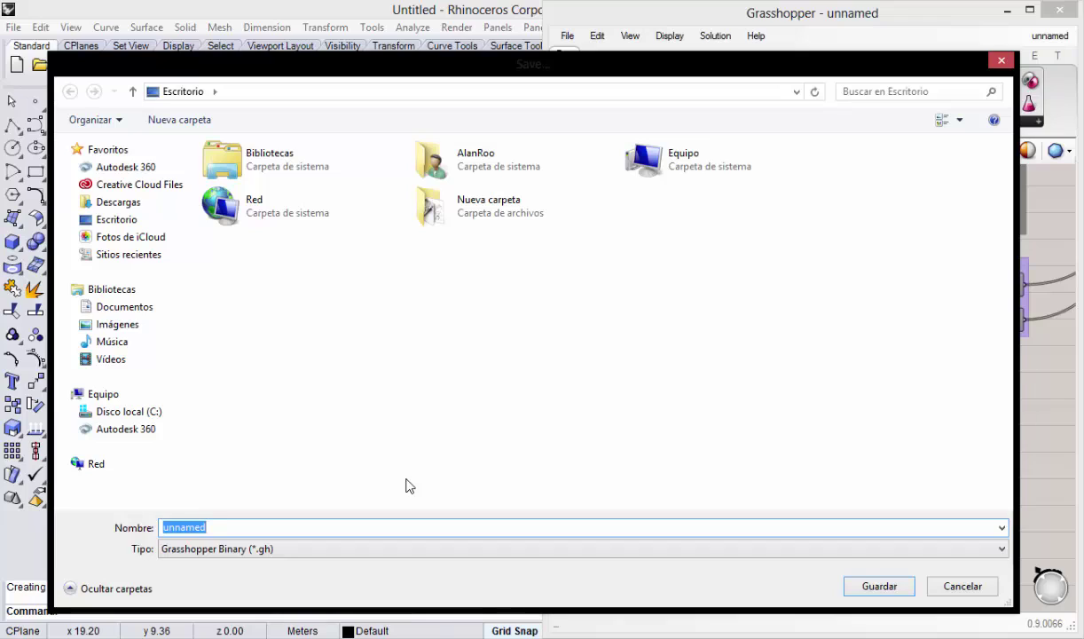
pyautogui.write('Cubierta de Pane')
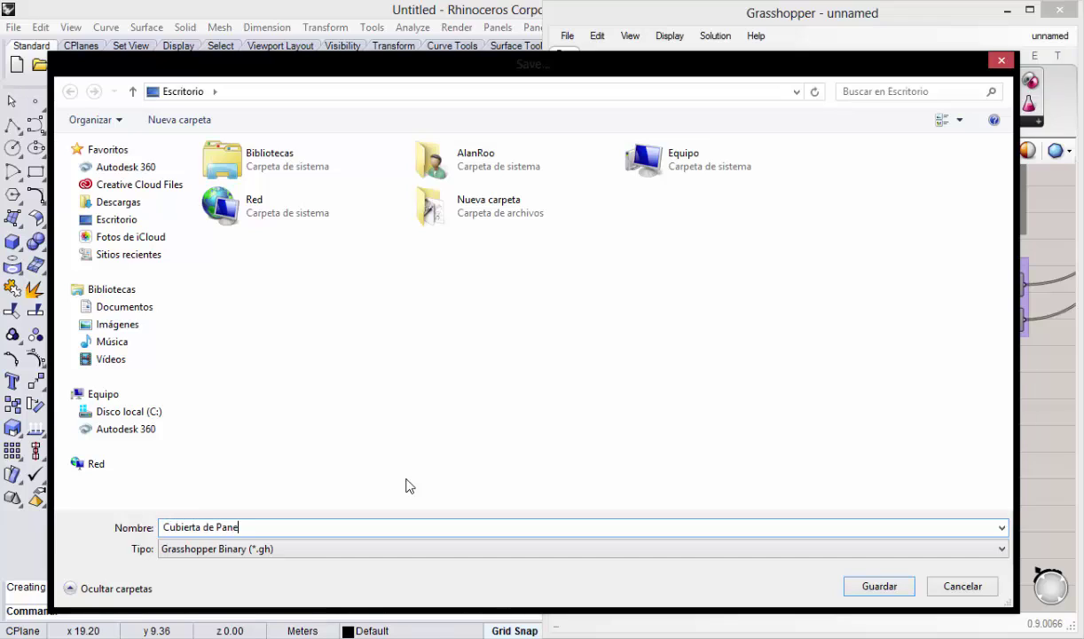
pyautogui.write('les Perforados')
pyautogui.click(868, 585)
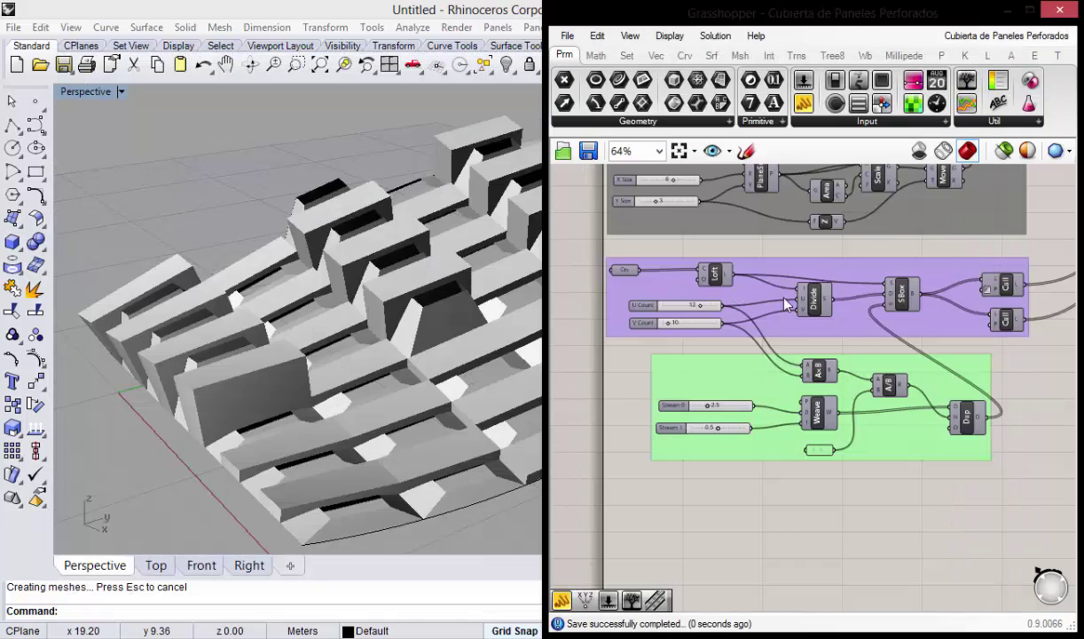
# Frame all groups, nudge the green group left, orbit the model and close Grasshopper.
pyautogui.moveTo(784, 304); pyautogui.dragTo(772, 390, button='right')
pyautogui.scroll(-3, 794, 318)
pyautogui.scroll(2, 894, 417)
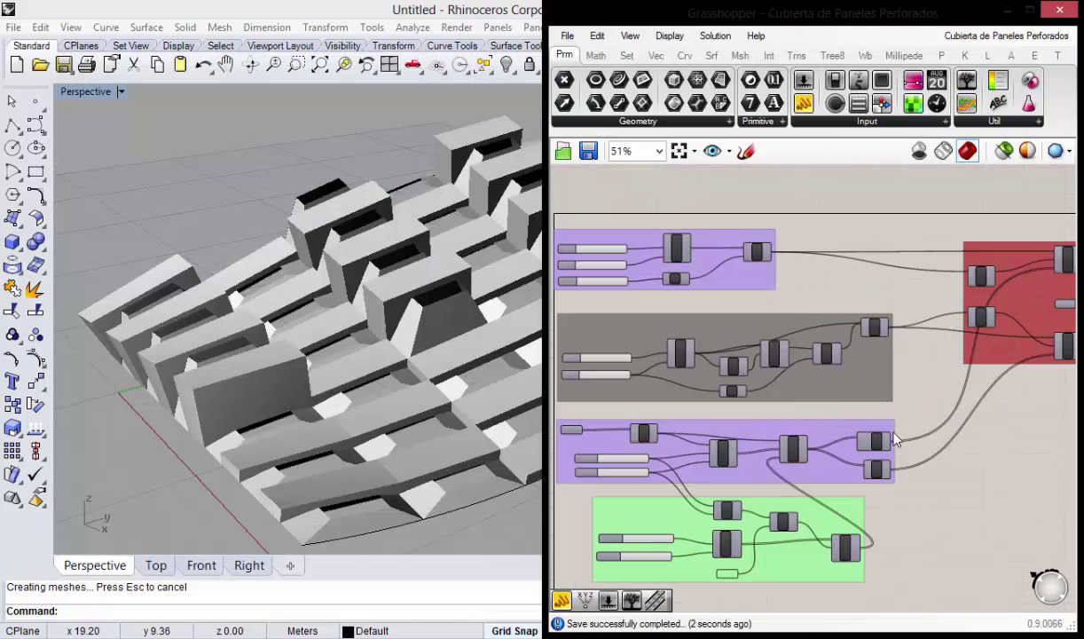
pyautogui.moveTo(1021, 315); pyautogui.dragTo(937, 313, button='right')
pyautogui.moveTo(842, 359); pyautogui.dragTo(1020, 333, button='right')
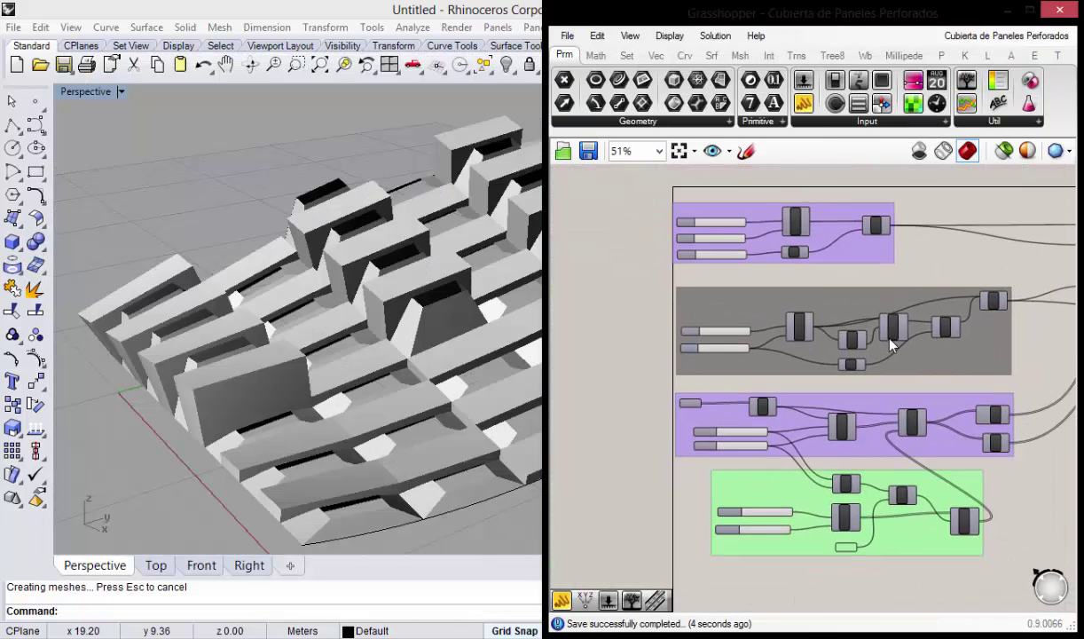
pyautogui.moveTo(726, 494); pyautogui.dragTo(711, 496)
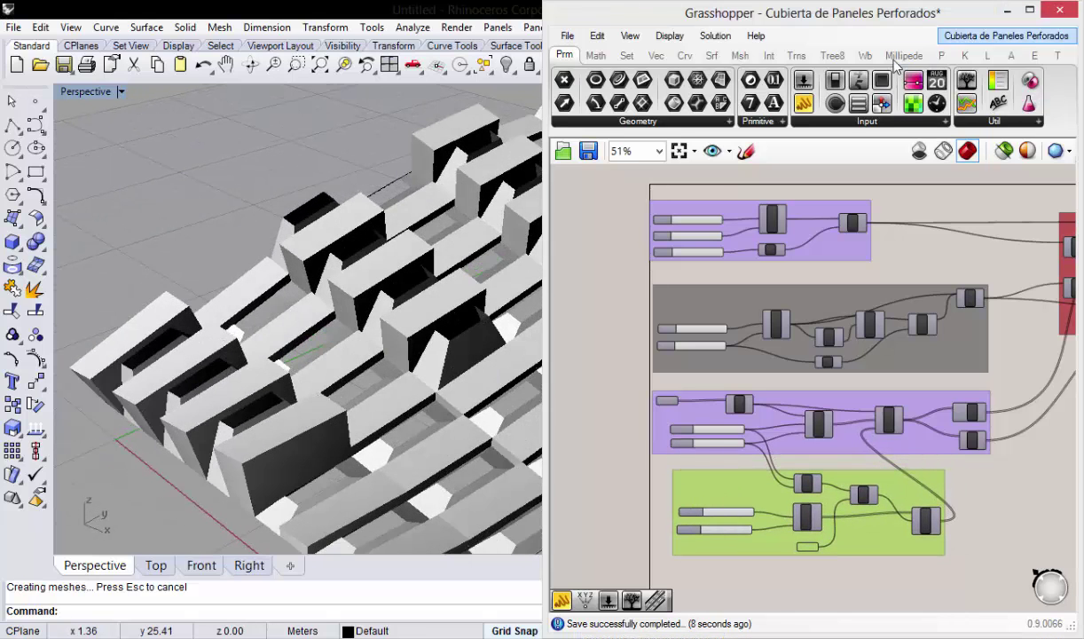
pyautogui.moveTo(239, 290); pyautogui.dragTo(503, 267, button='right')
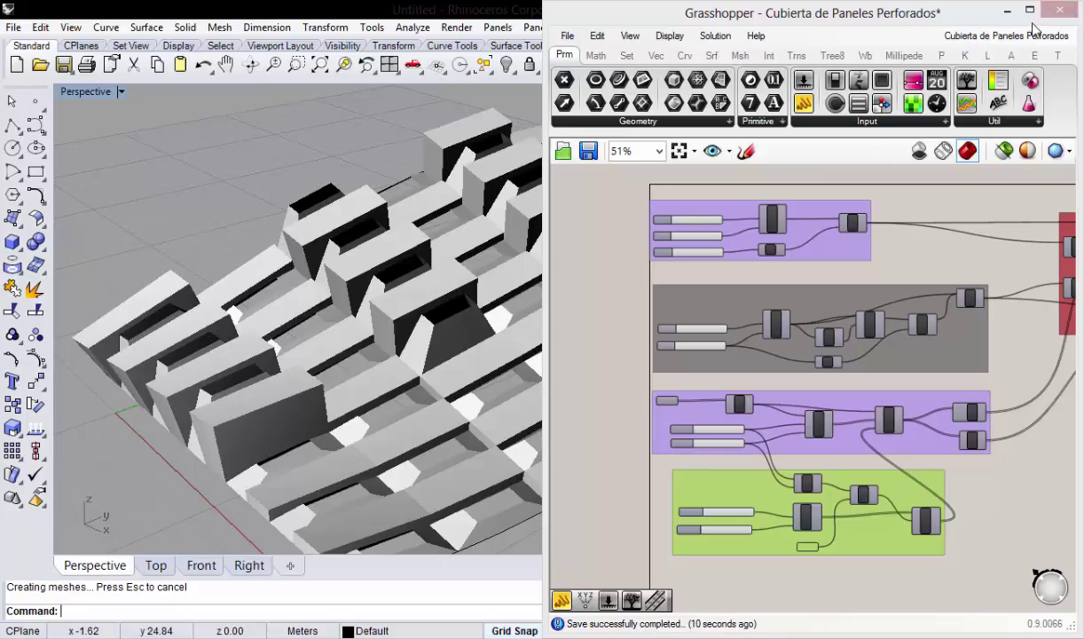
pyautogui.click(1059, 11)
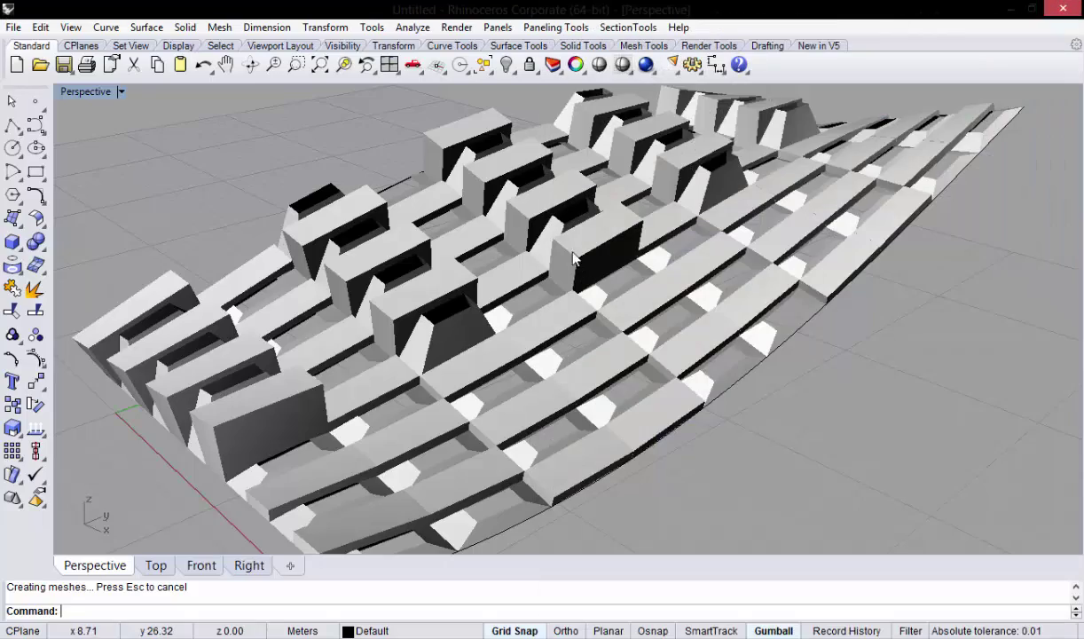
pyautogui.moveTo(437, 321)
pyautogui.mouseDown(button='right')
pyautogui.moveTo(444, 293)
pyautogui.moveTo(438, 346)
pyautogui.moveTo(407, 339)
pyautogui.moveTo(556, 322)
pyautogui.mouseUp(button='right')
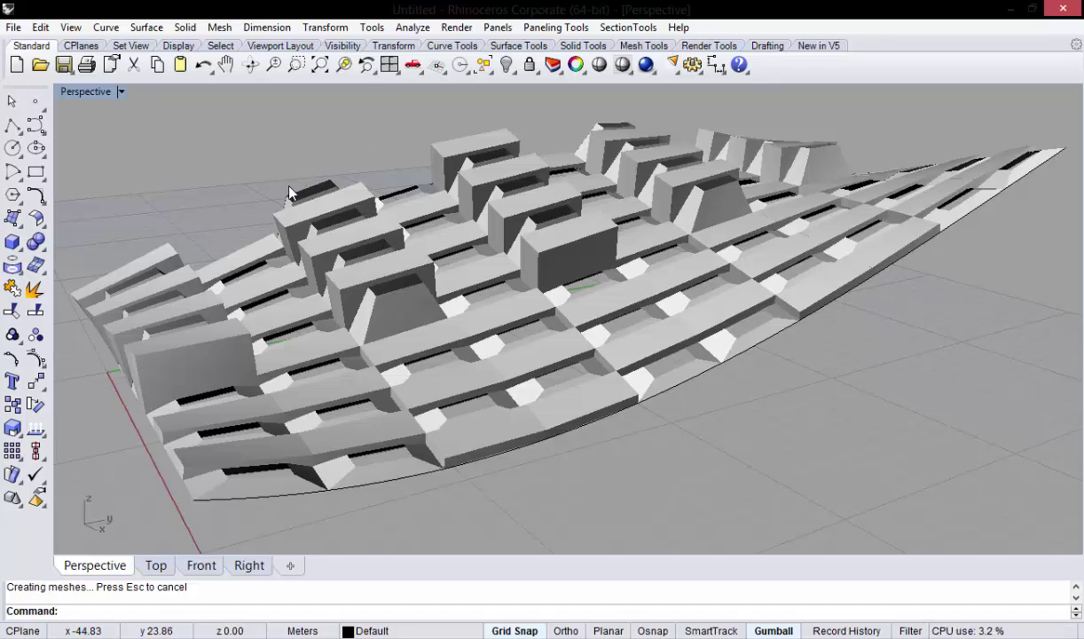
pyautogui.moveTo(314, 205)
pyautogui.mouseDown(button='right')
pyautogui.moveTo(277, 229)
pyautogui.moveTo(340, 306)
pyautogui.moveTo(315, 239)
pyautogui.mouseUp(button='right')
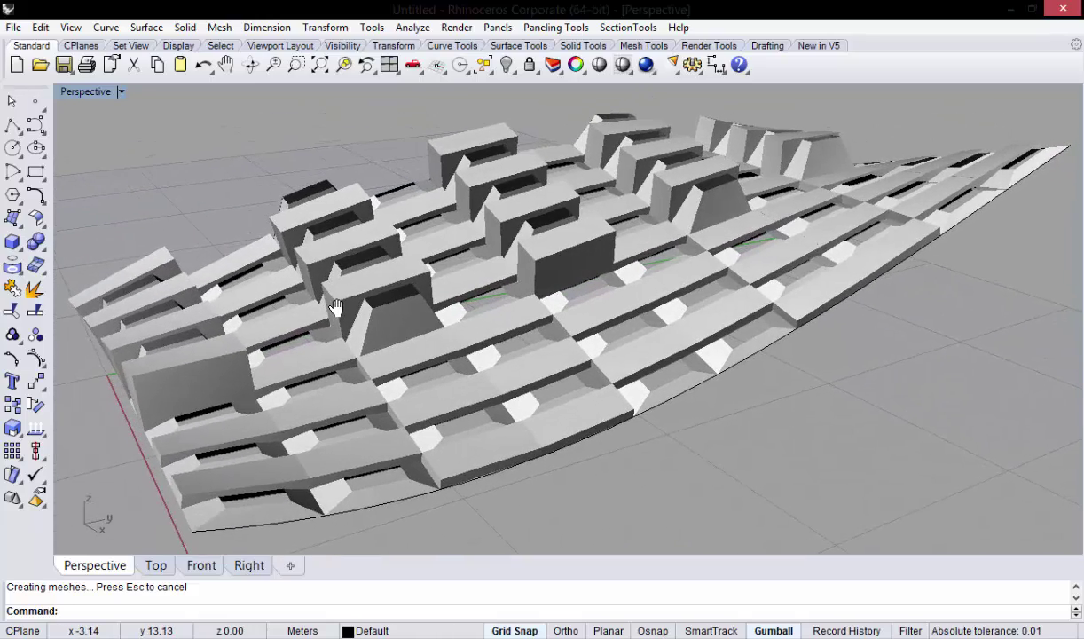